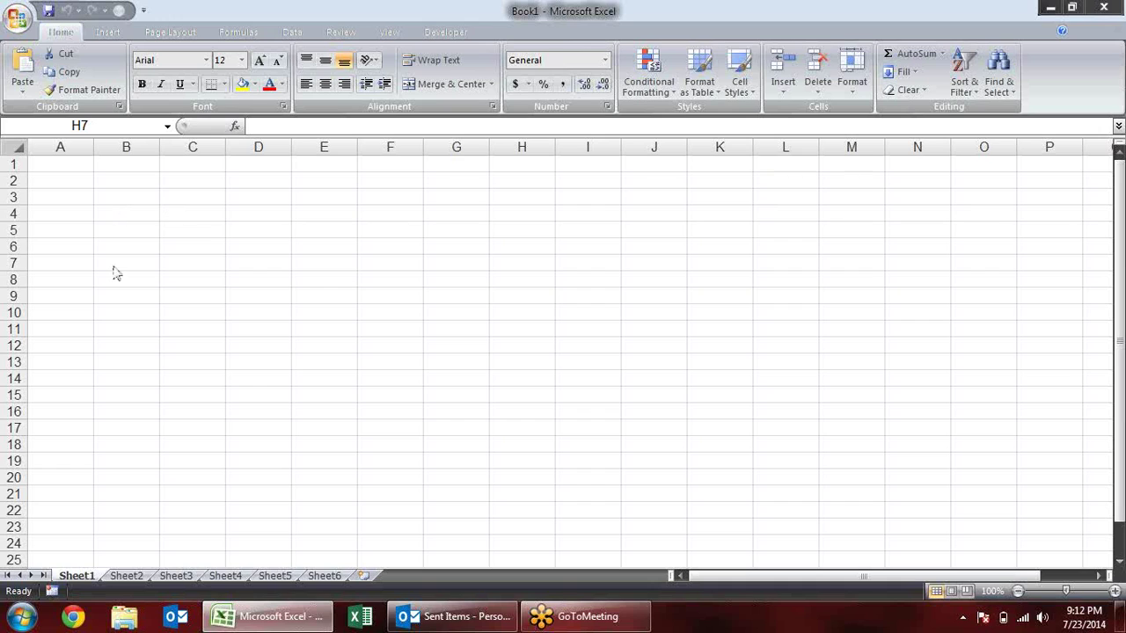
Step: Enter today's date in B2 and the number 100 in B3 as trial entries
click(106, 180)
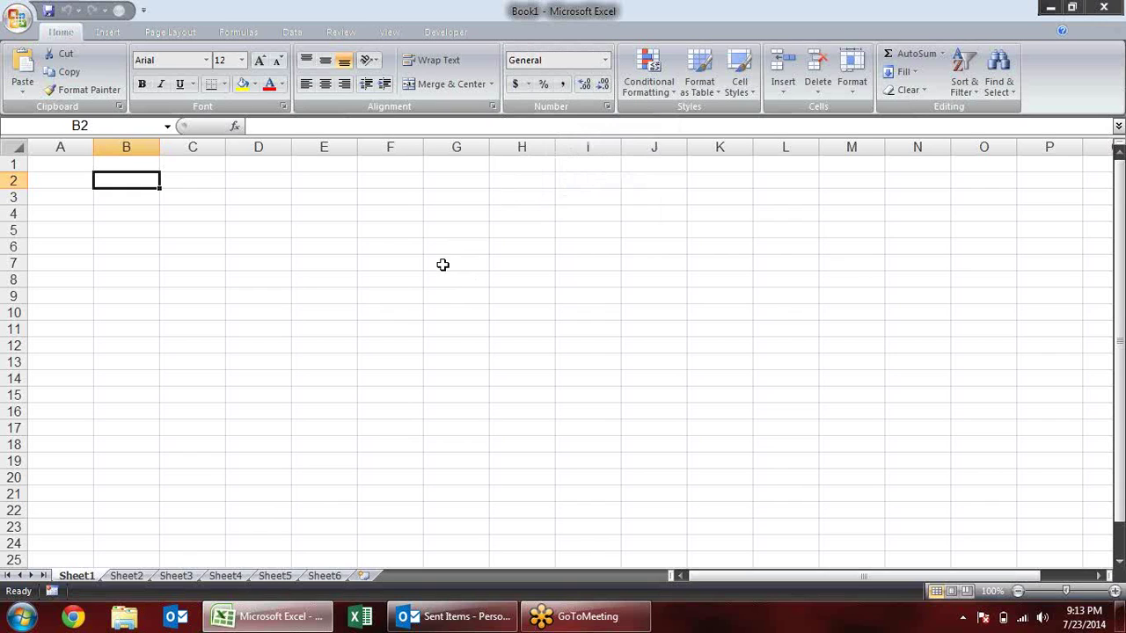
key(ctrl+semicolon)
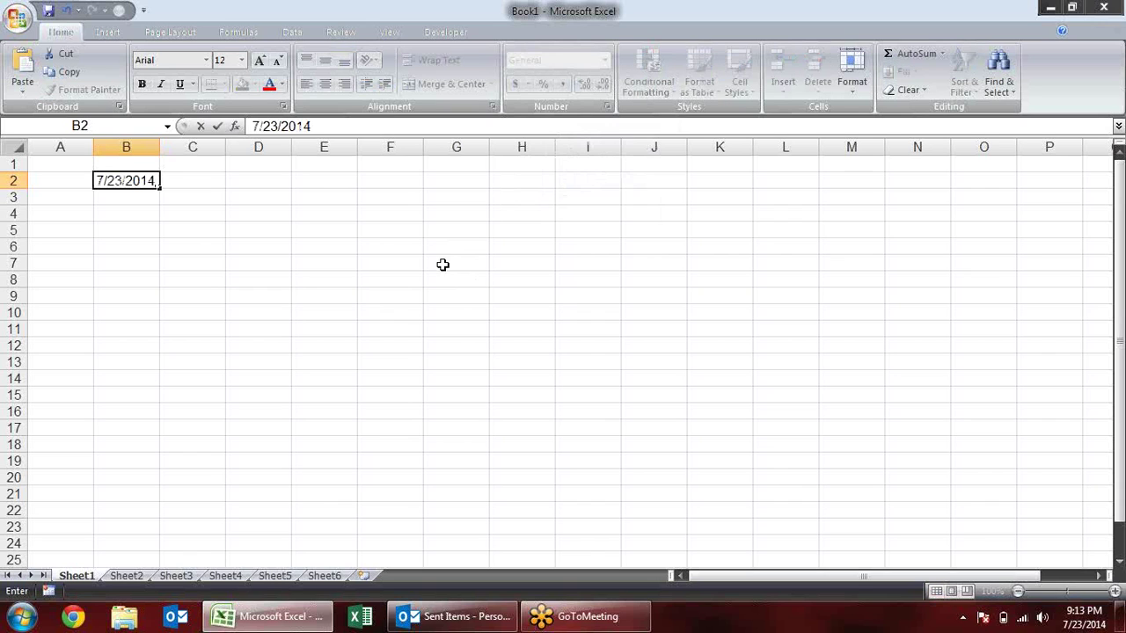
key(Return)
key(Up)
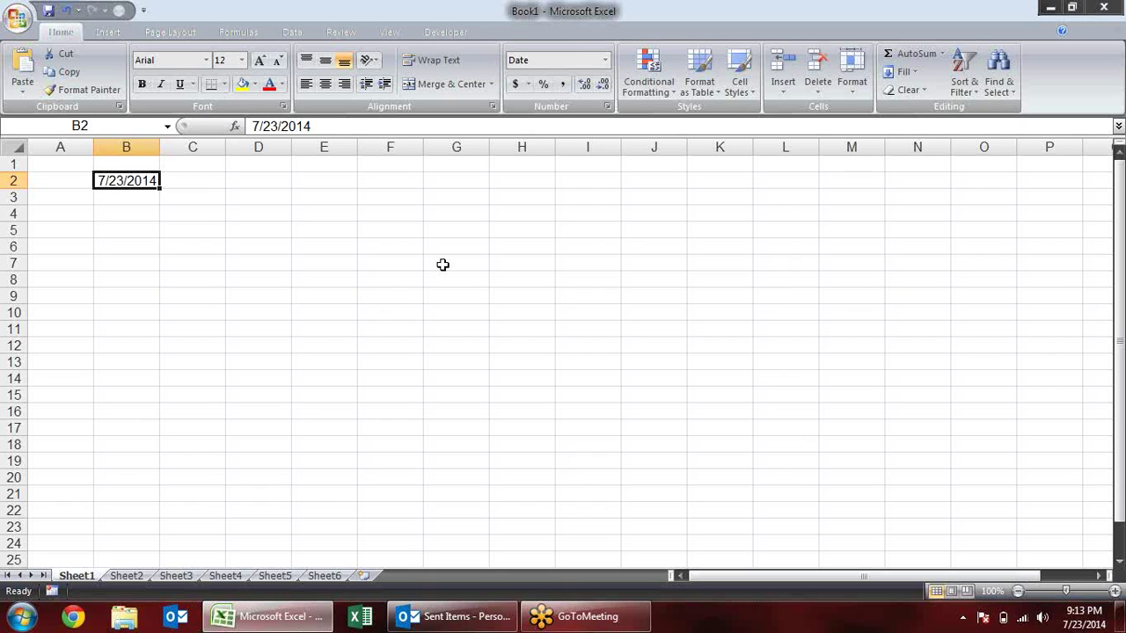
key(Down)
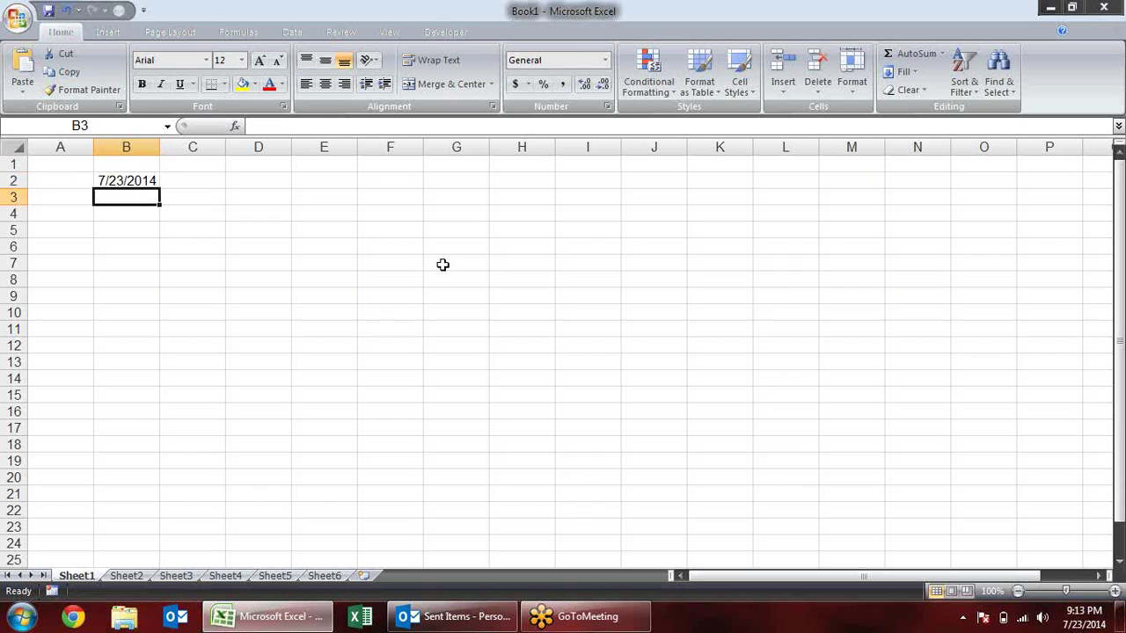
text(1)
text(00)
key(Return)
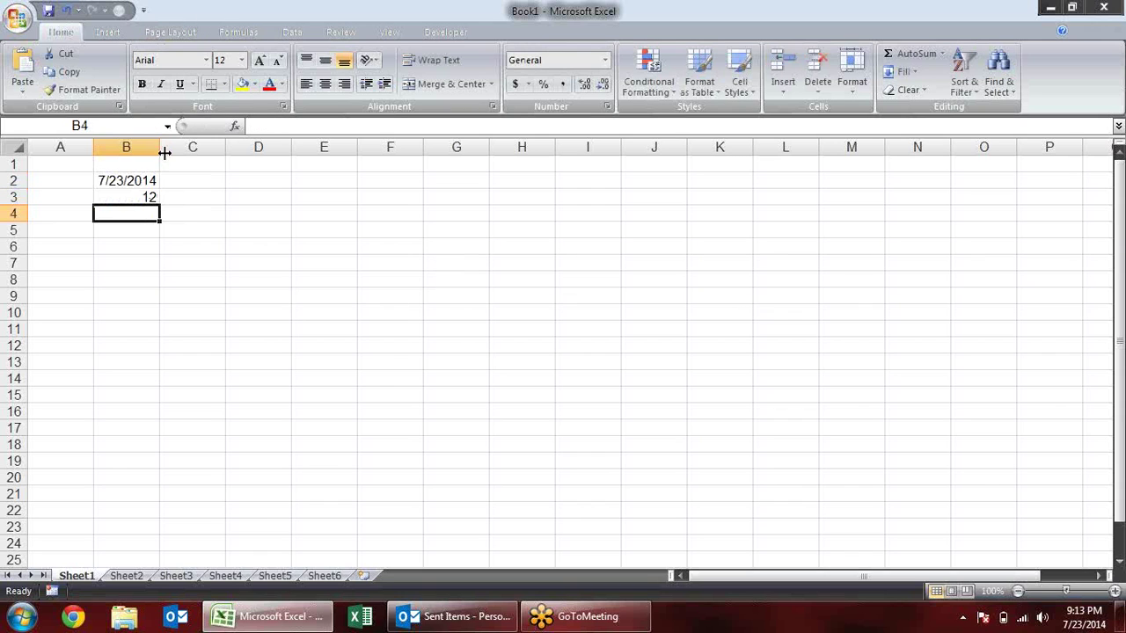
Step: Check the B2 and B3 formats, add trial text 'sdfdfdf' in B4, then clear A2:C4
click(148, 195)
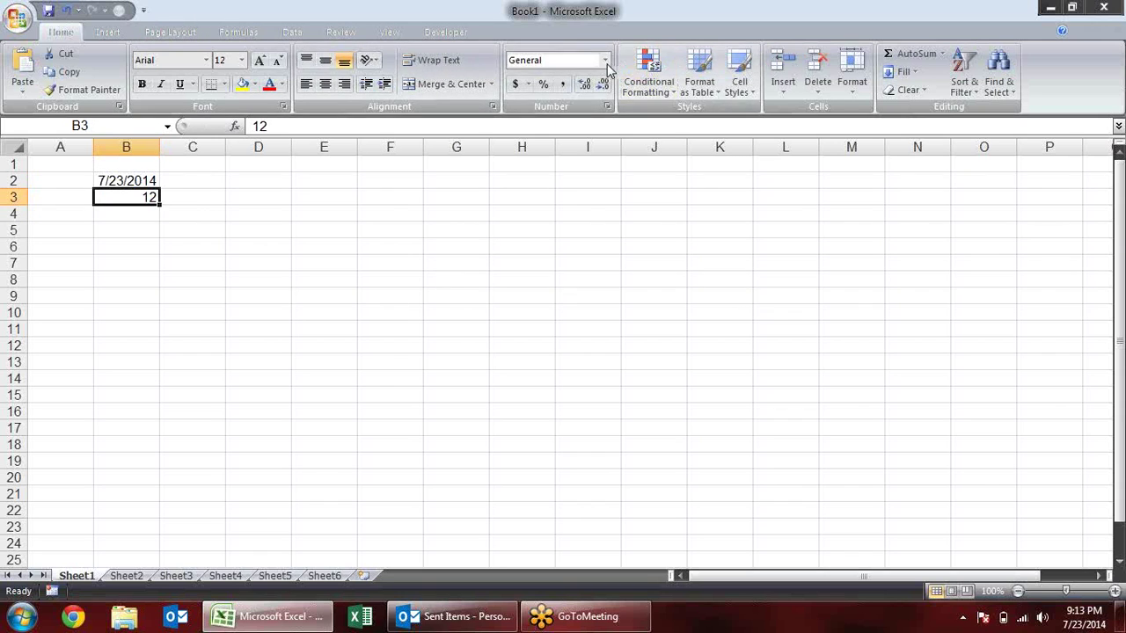
click(139, 181)
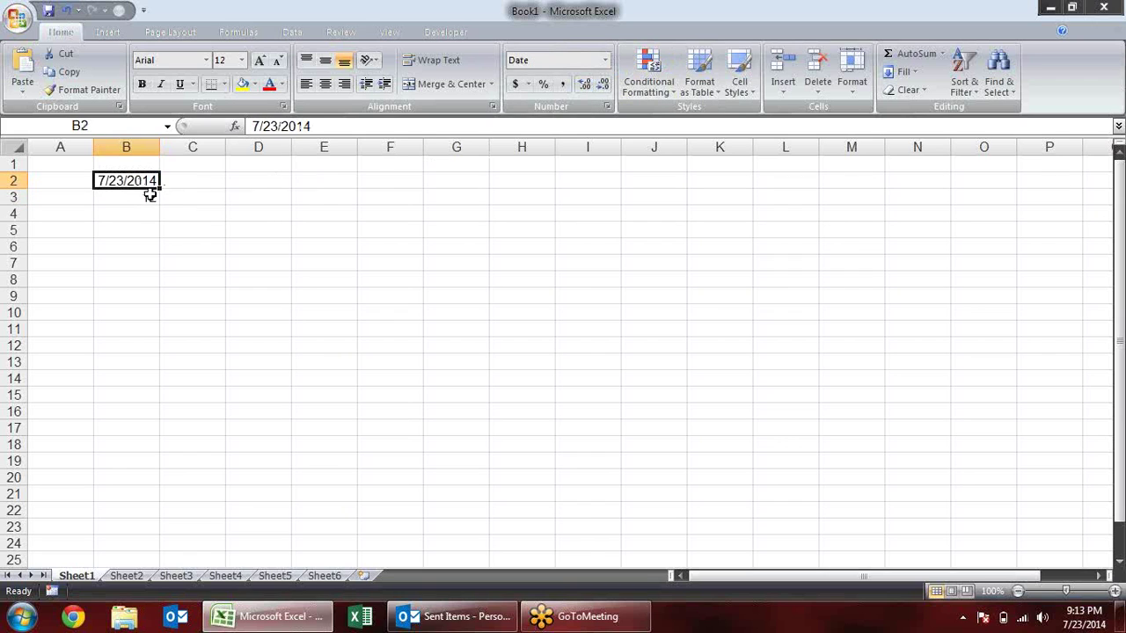
click(151, 209)
text(sdfdfd)
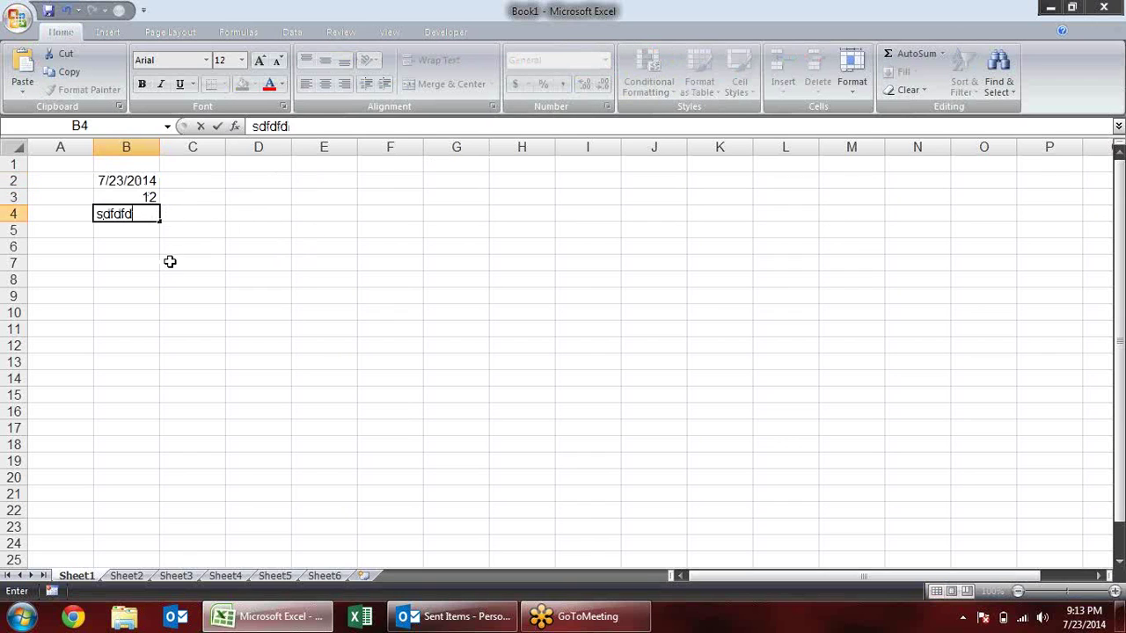
text(f)
click(146, 258)
click(144, 211)
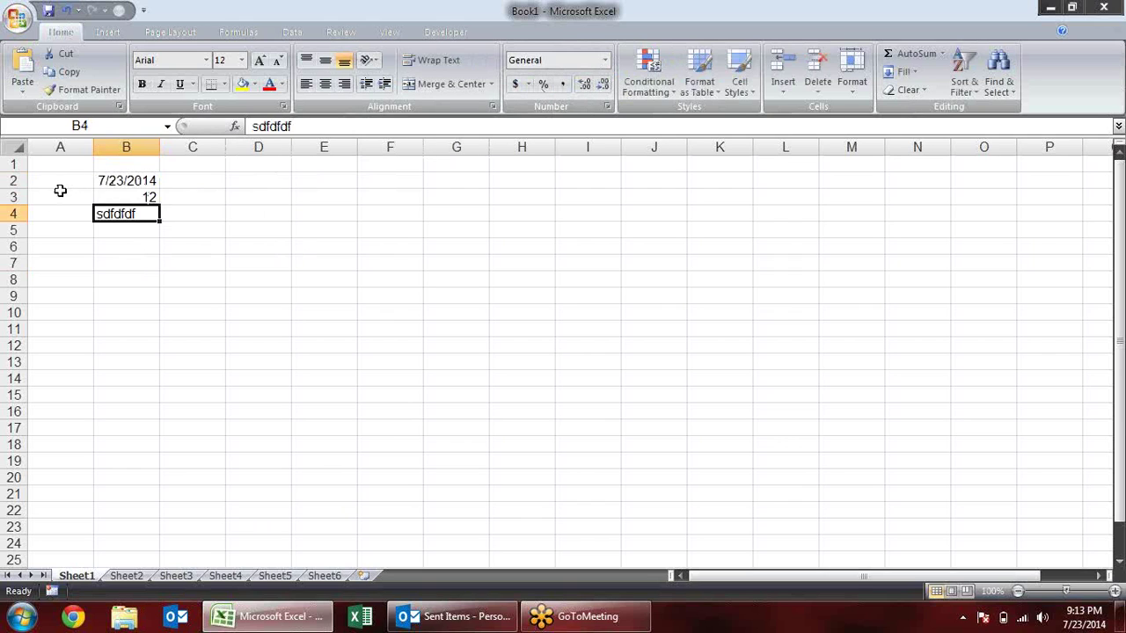
drag(58, 181, 220, 214)
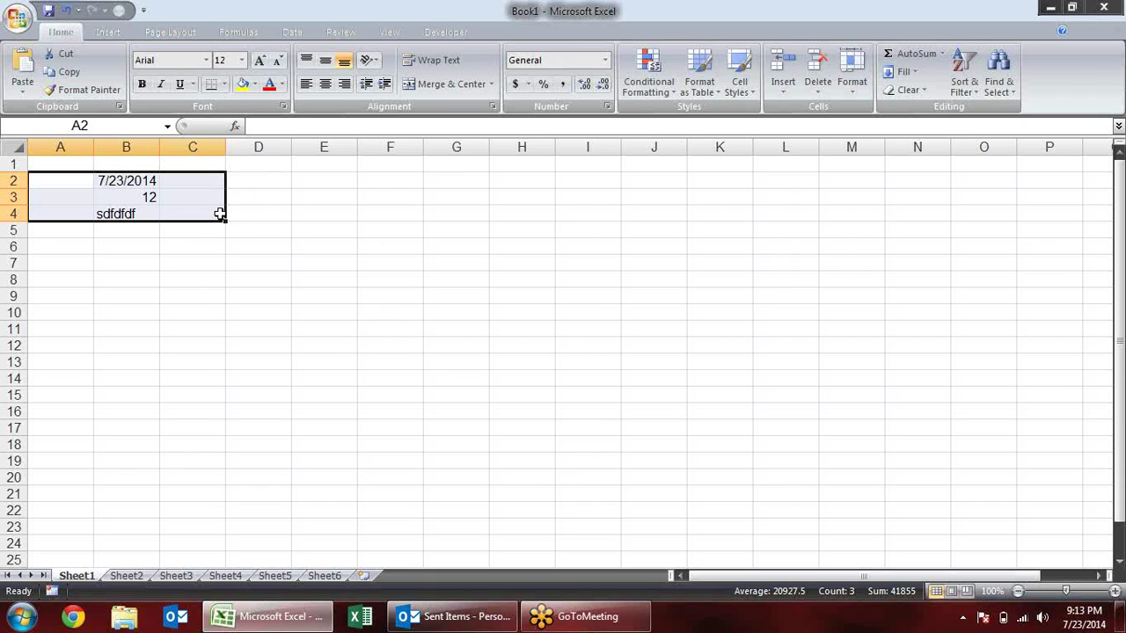
key(Delete)
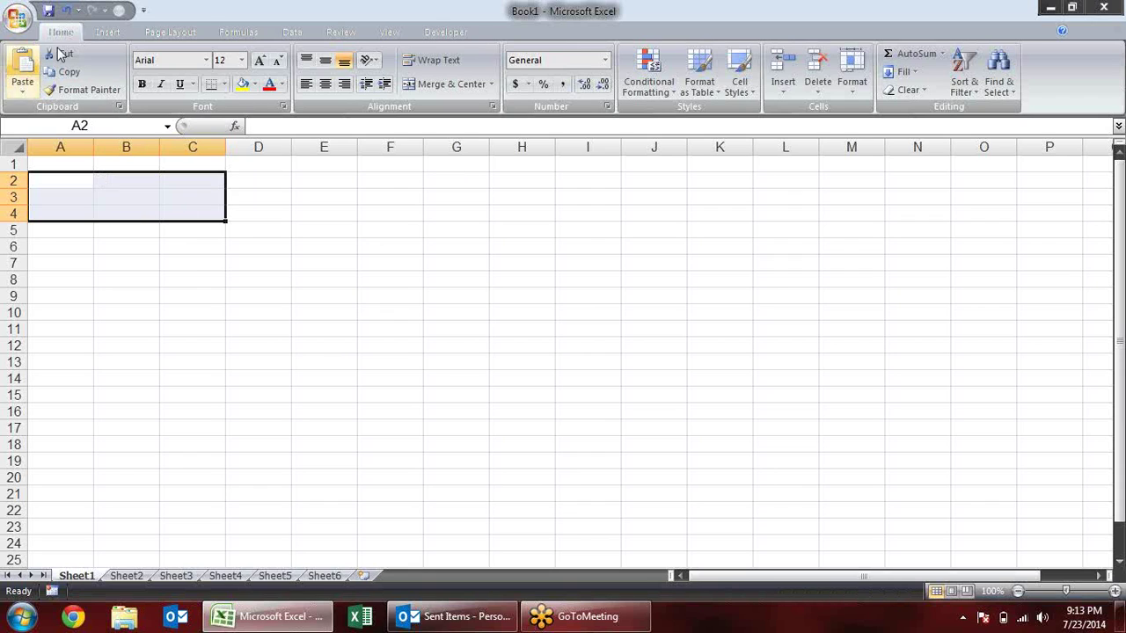
click(195, 243)
Step: Fill A2:A18 with =RANDBETWEEN(1000,2000), correcting the period separator to a comma
click(73, 166)
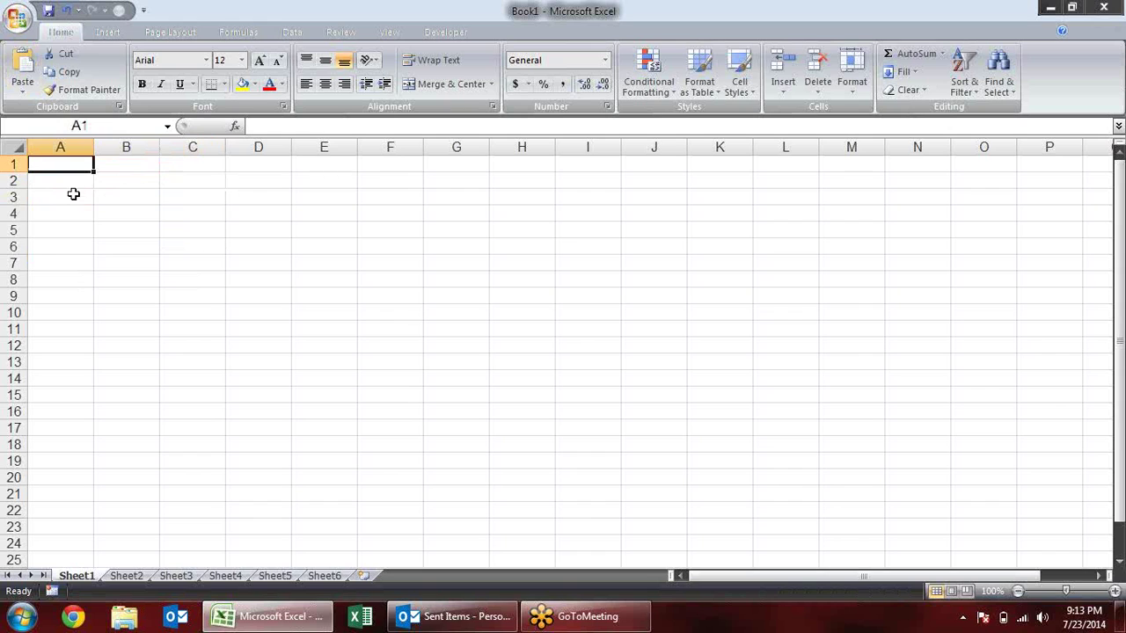
drag(77, 190, 89, 451)
text(=)
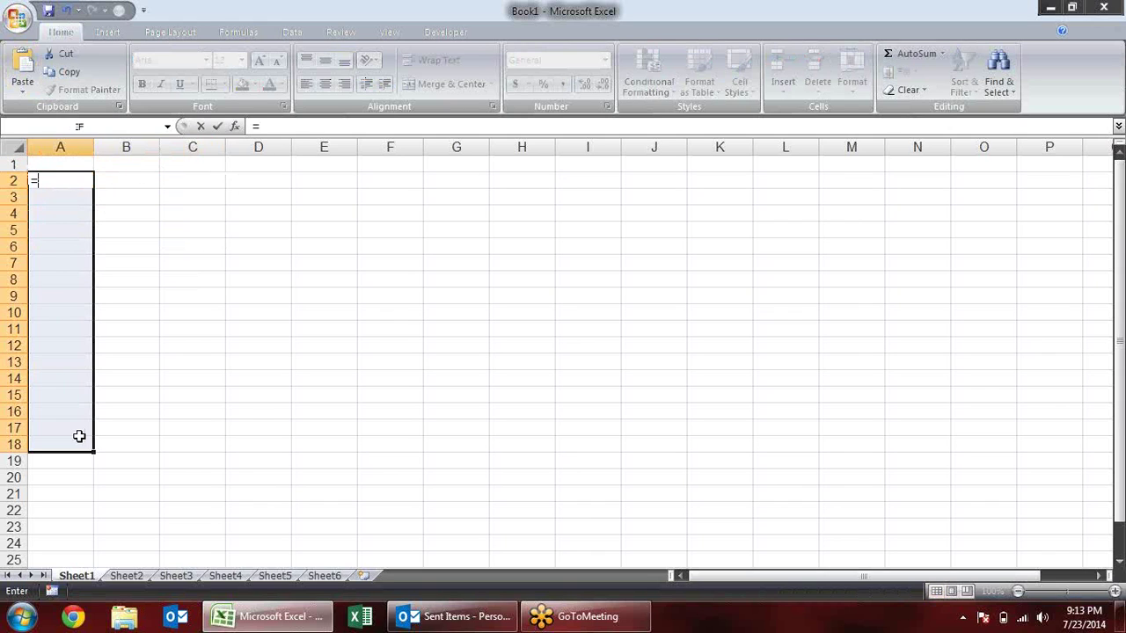
text(ra)
key(Down)
key(Down)
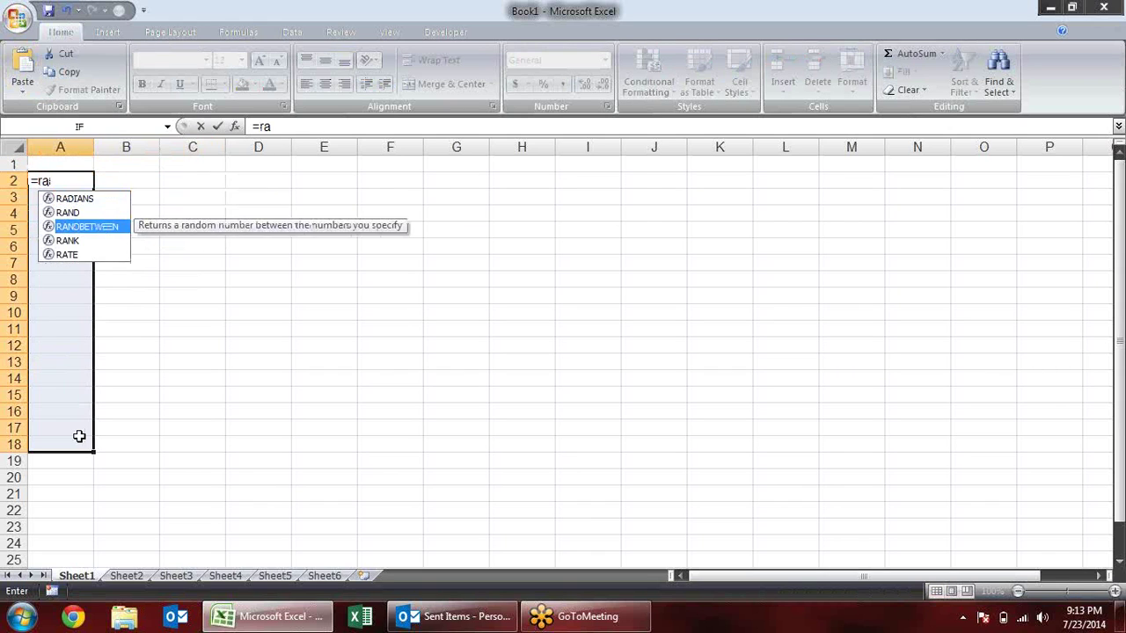
key(Tab)
text(1000.2000)
key(ctrl+Return)
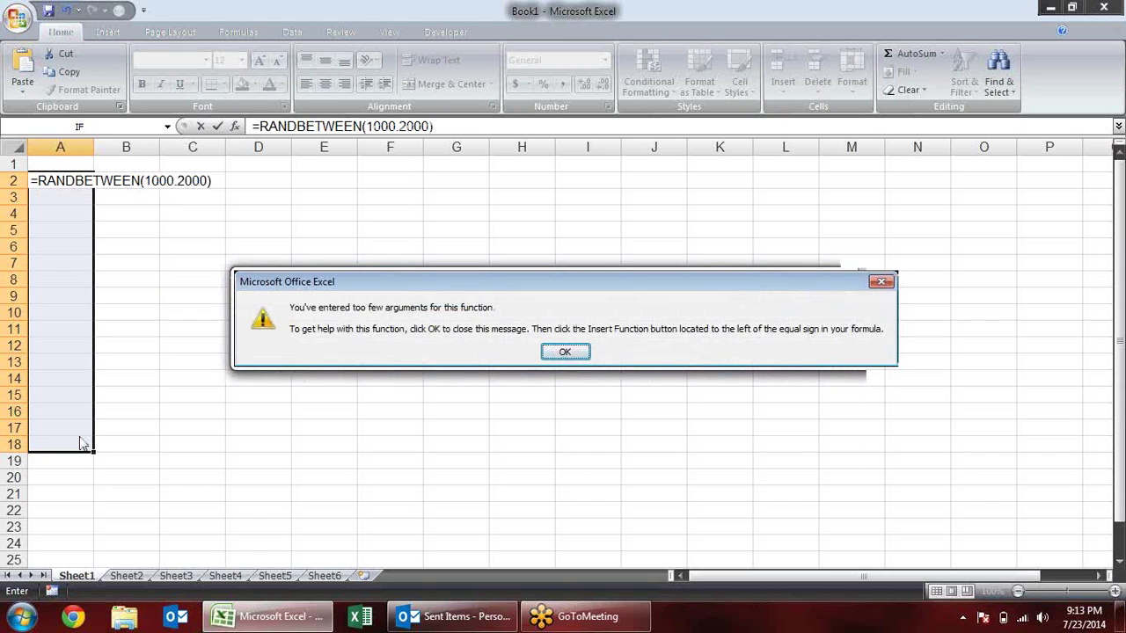
key(Return)
key(Left)
key(Right)
key(Right)
key(Right)
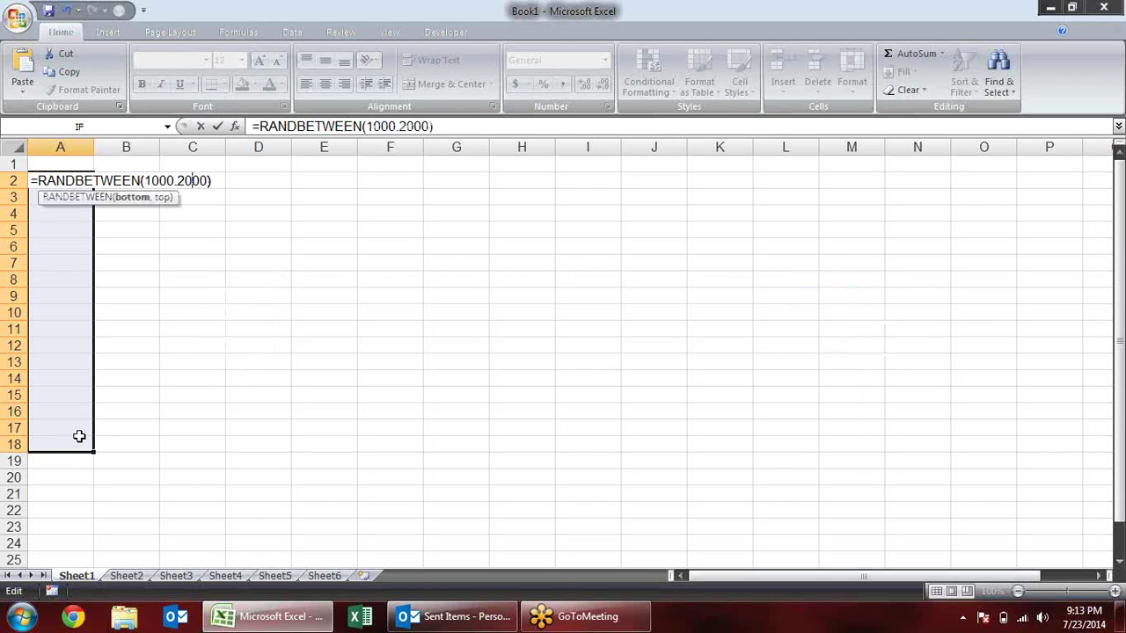
key(BackSpace)
text(,)
key(ctrl+Return)
Step: Copy A2:A18 and paste it back over itself as values only
key(ctrl+c)
key(alt+e)
key(s)
key(v)
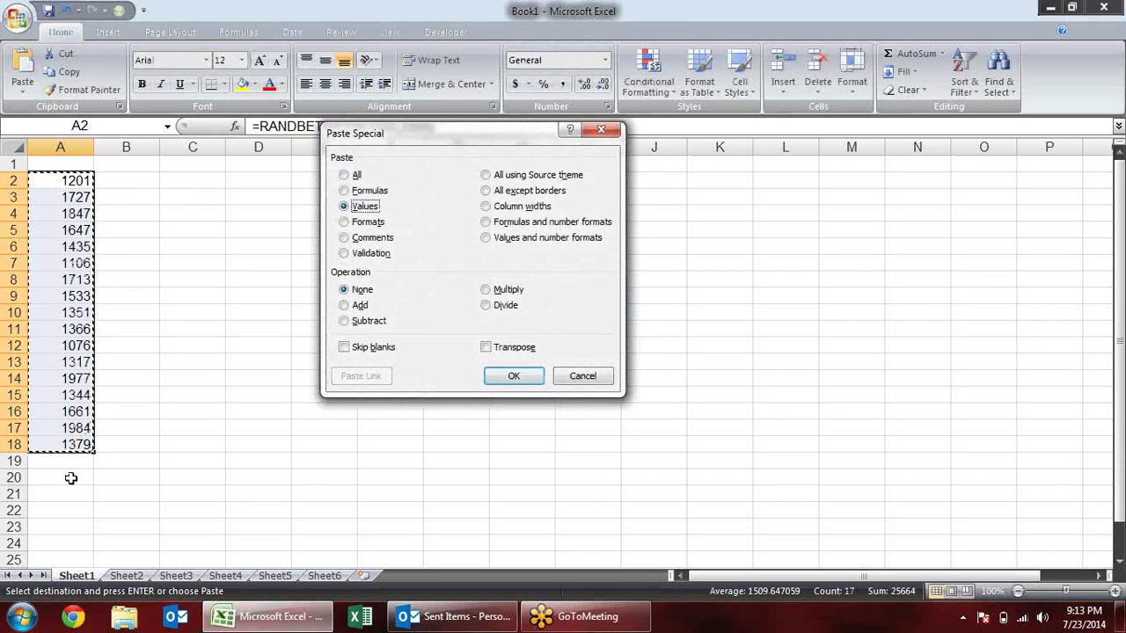
key(Return)
key(alt+e)
key(s)
key(v)
key(Return)
key(Escape)
Step: Change A5 to -1647 and A11 to -1366, then select A2:A18
click(156, 226)
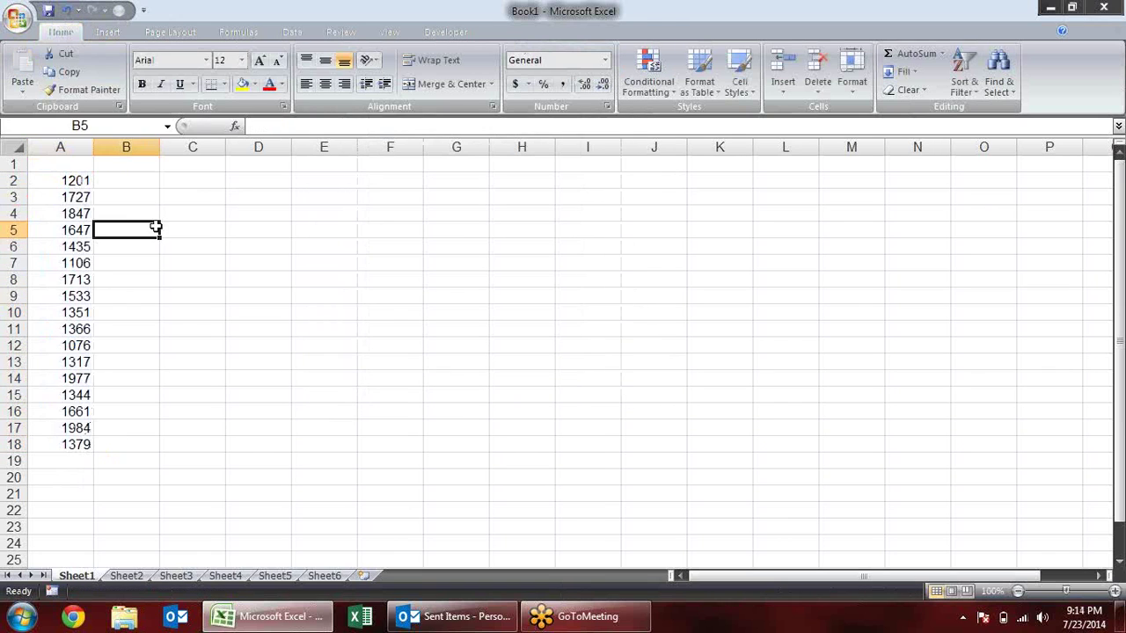
click(41, 226)
key(ctrl+Up)
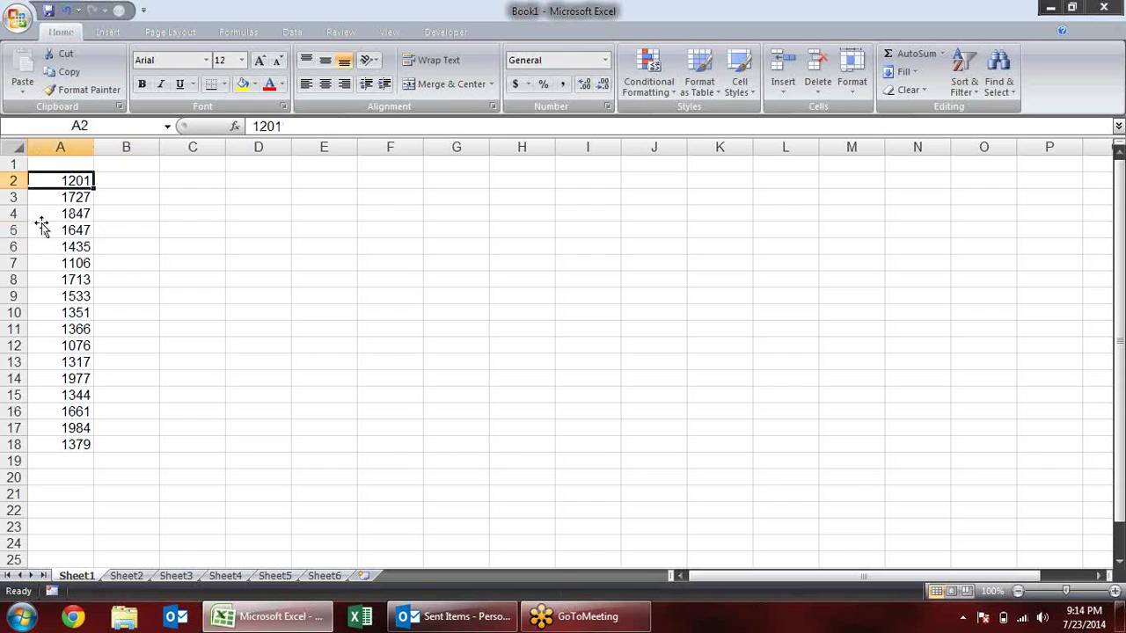
double_click(57, 227)
double_click(57, 227)
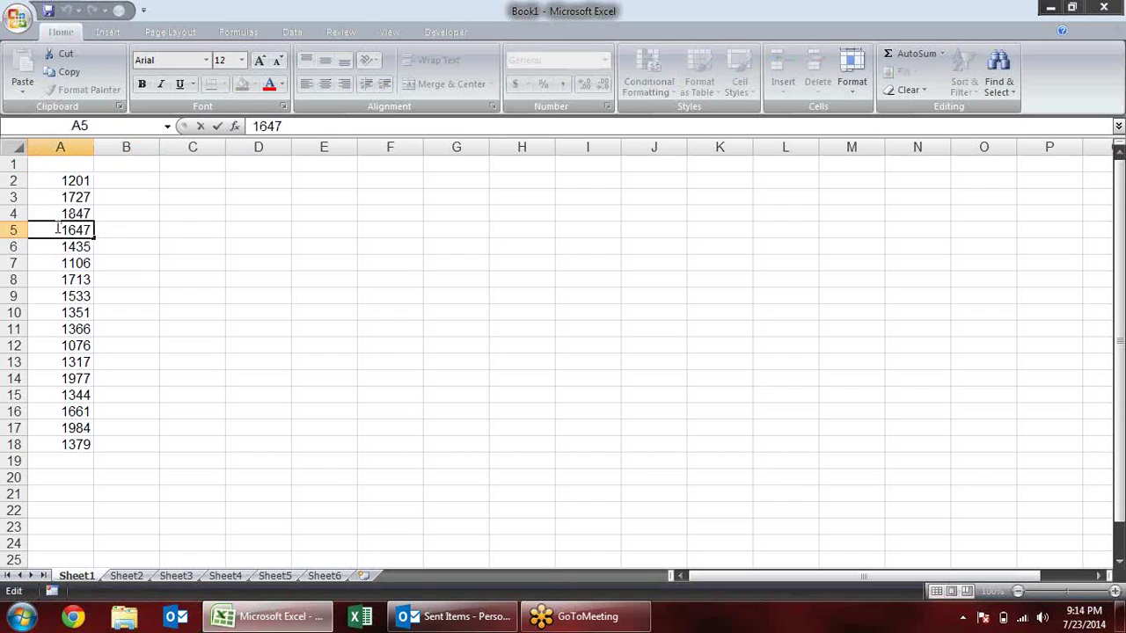
key(Return)
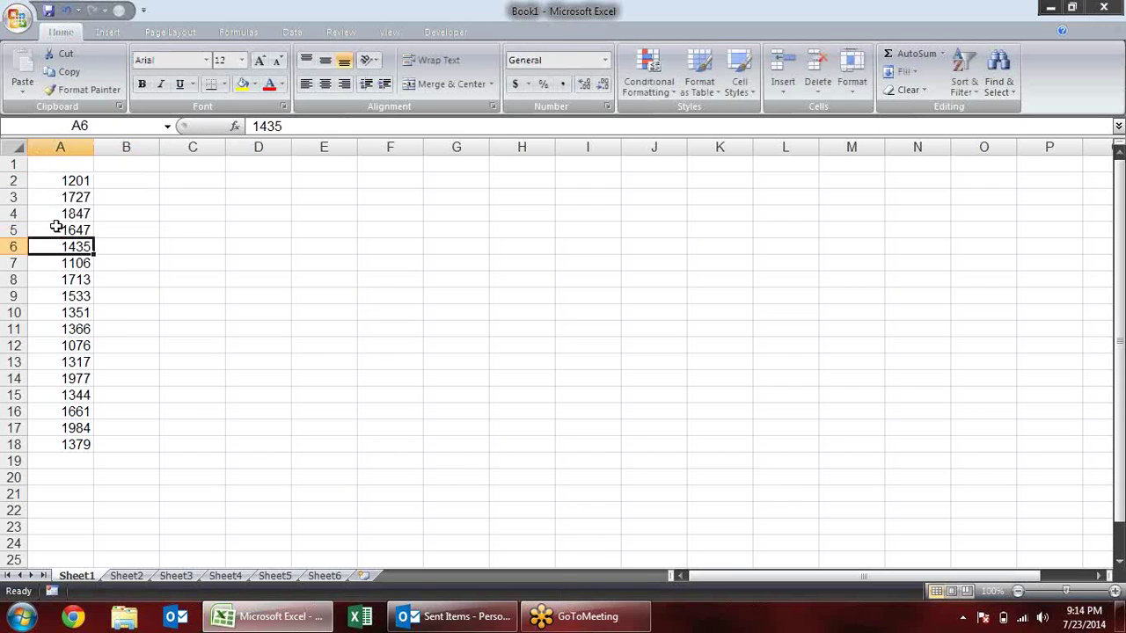
double_click(48, 326)
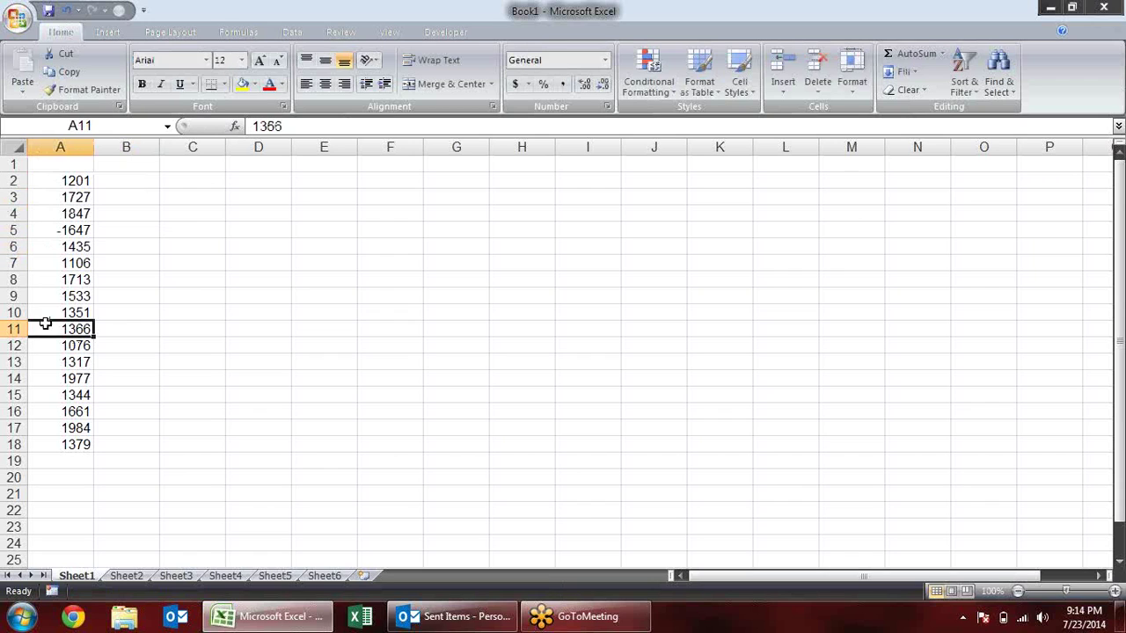
text(-)
key(Return)
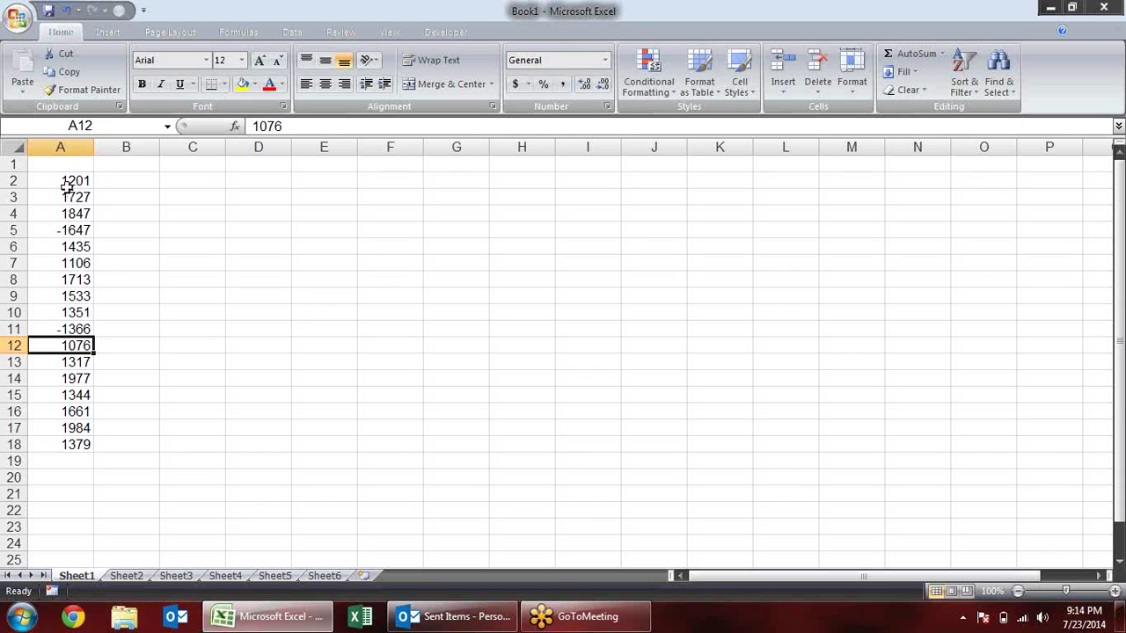
drag(66, 183, 54, 440)
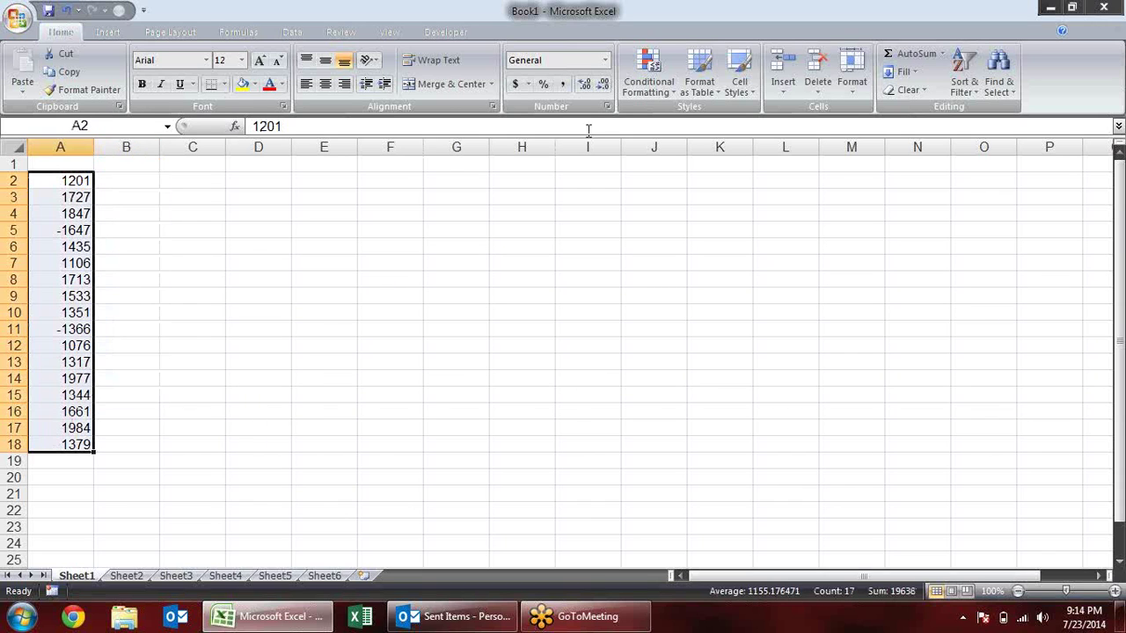
Step: Format A2:A18 as Number with 4 decimal places, 1000 separator and red negatives
click(607, 106)
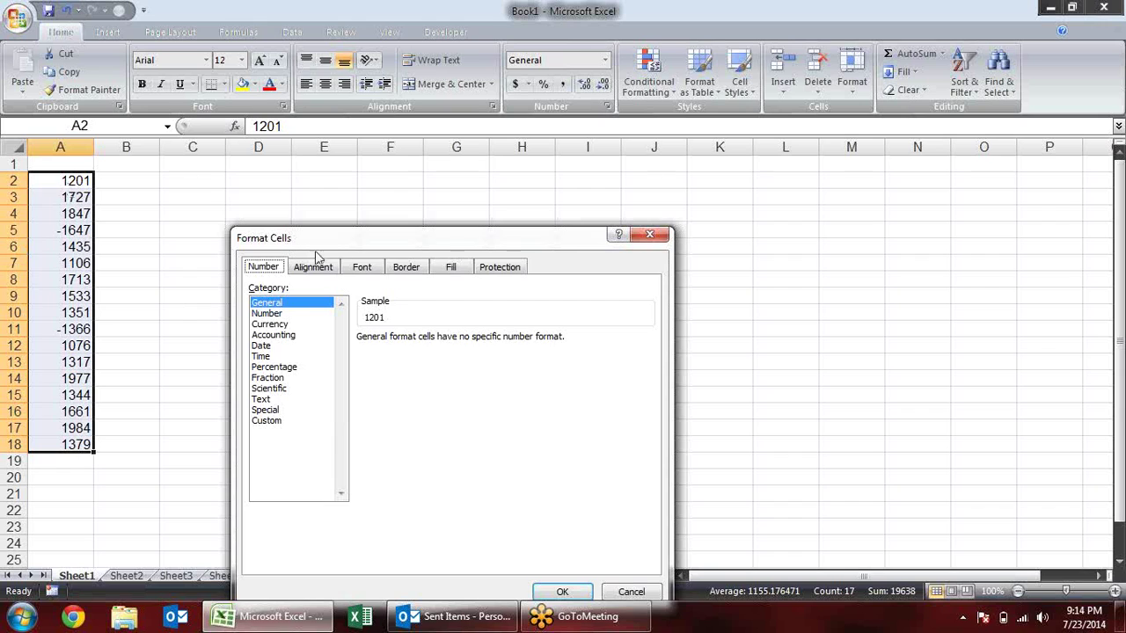
drag(328, 244, 291, 198)
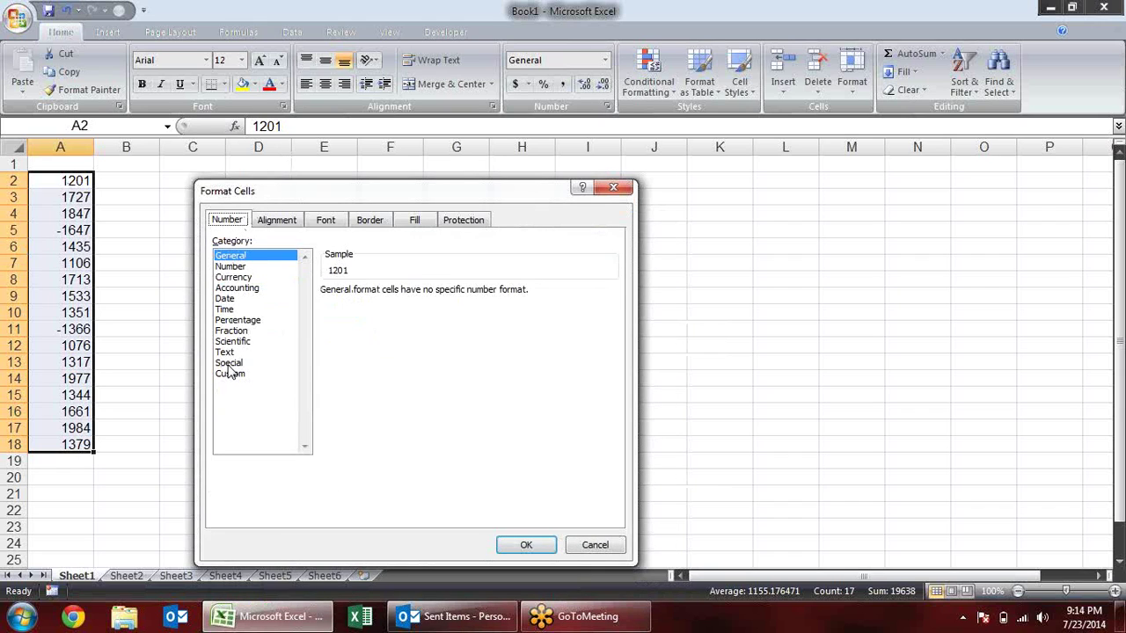
click(238, 268)
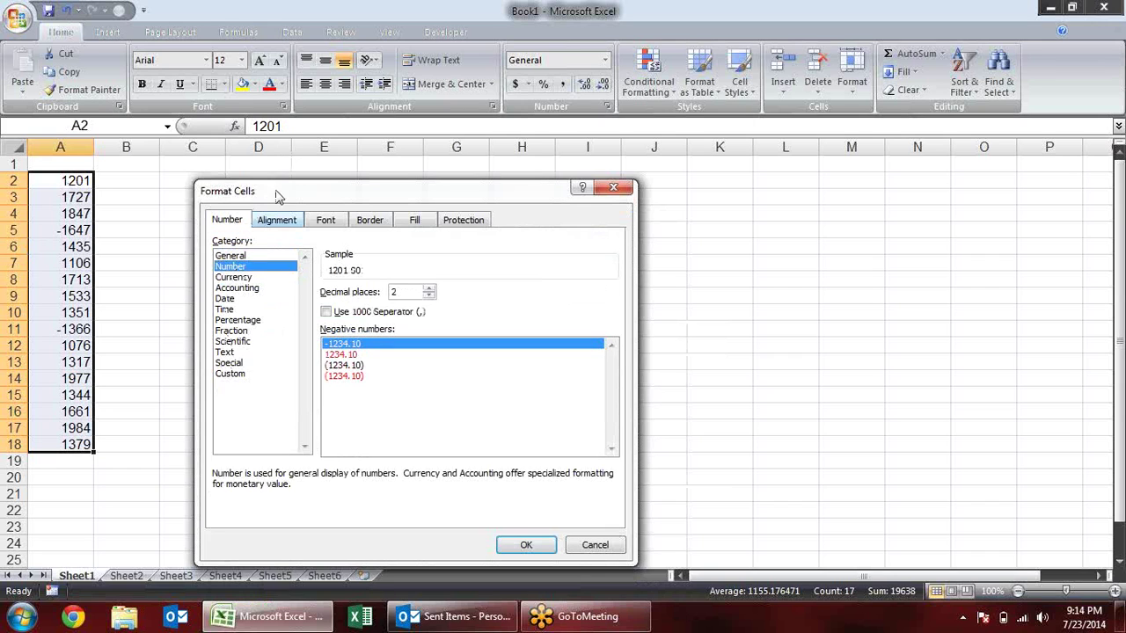
drag(284, 194, 322, 125)
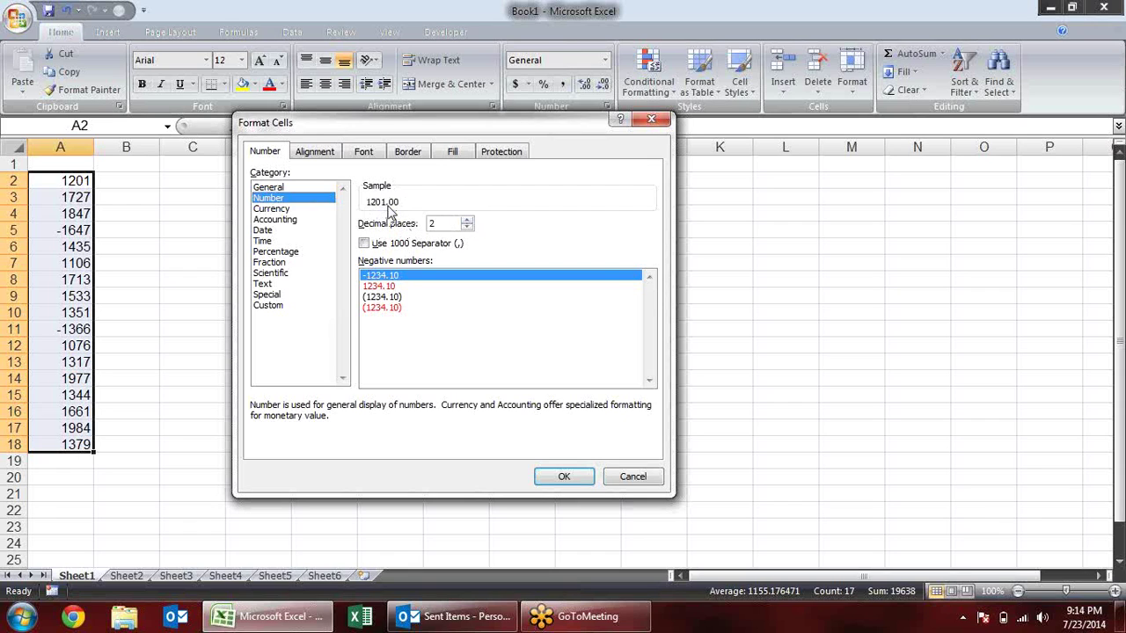
click(467, 220)
click(467, 220)
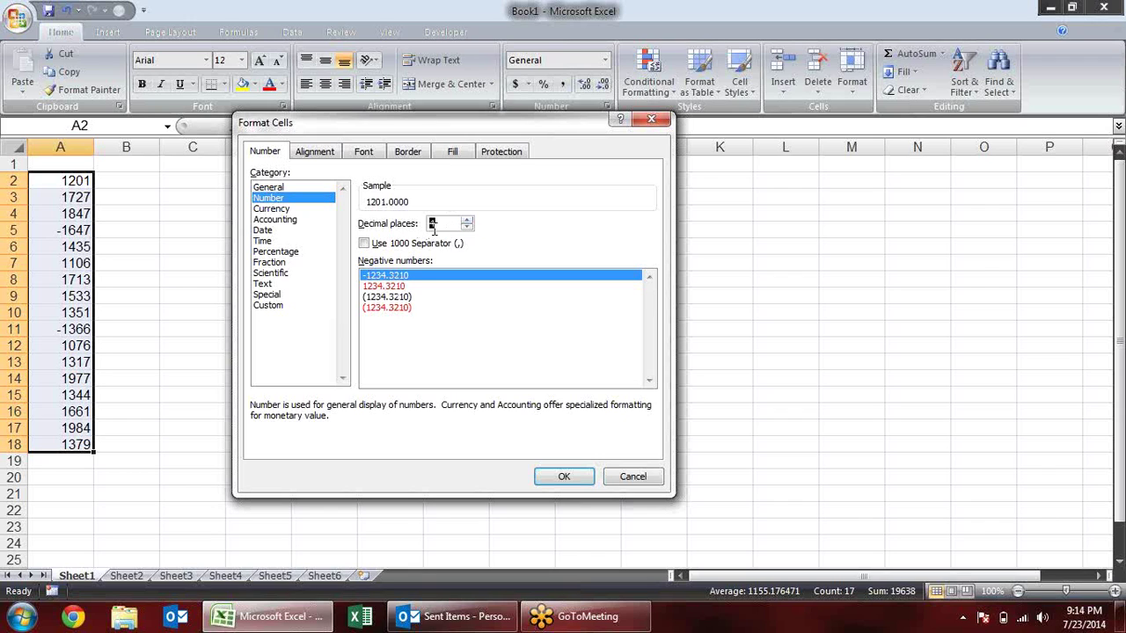
click(390, 244)
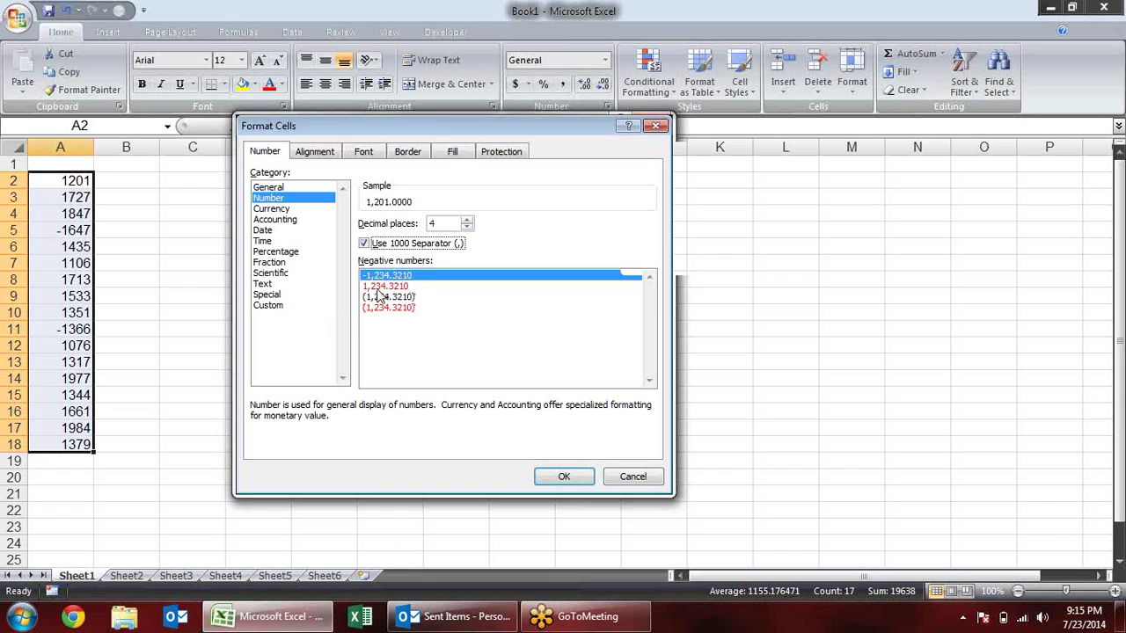
click(379, 290)
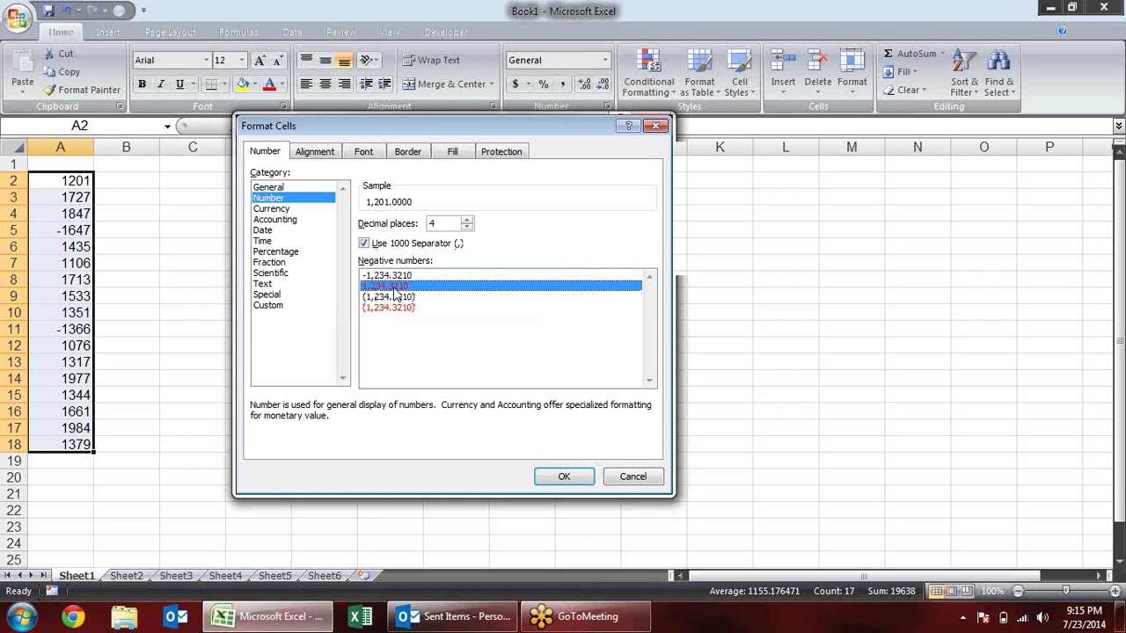
click(565, 477)
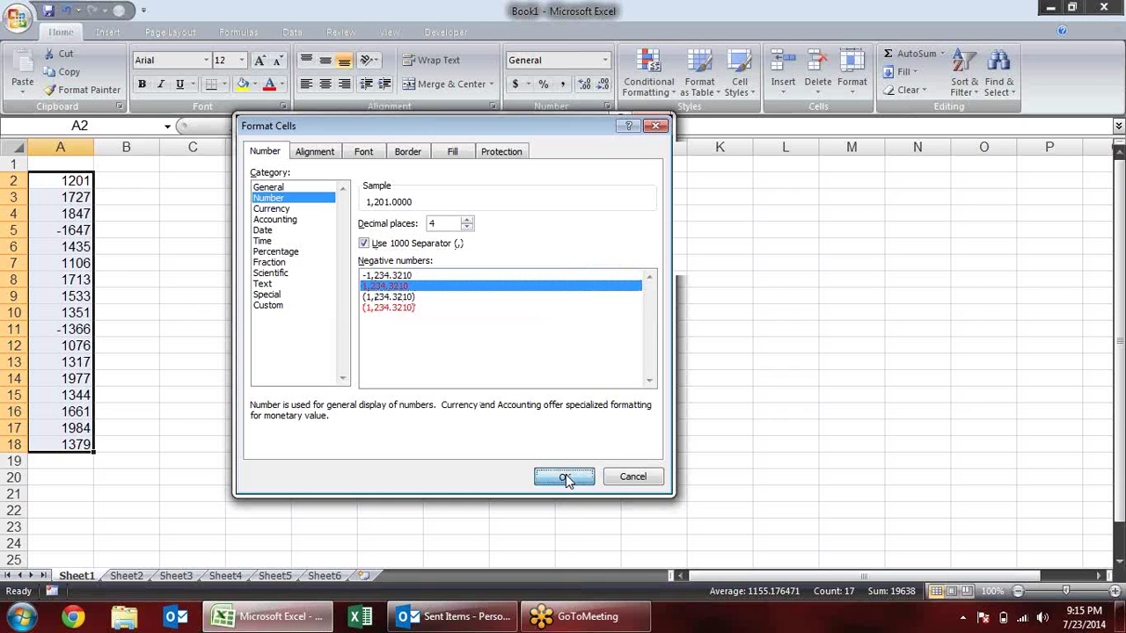
Step: Widen column A, check A5 and A11, and reselect A2:A18
drag(94, 147, 140, 146)
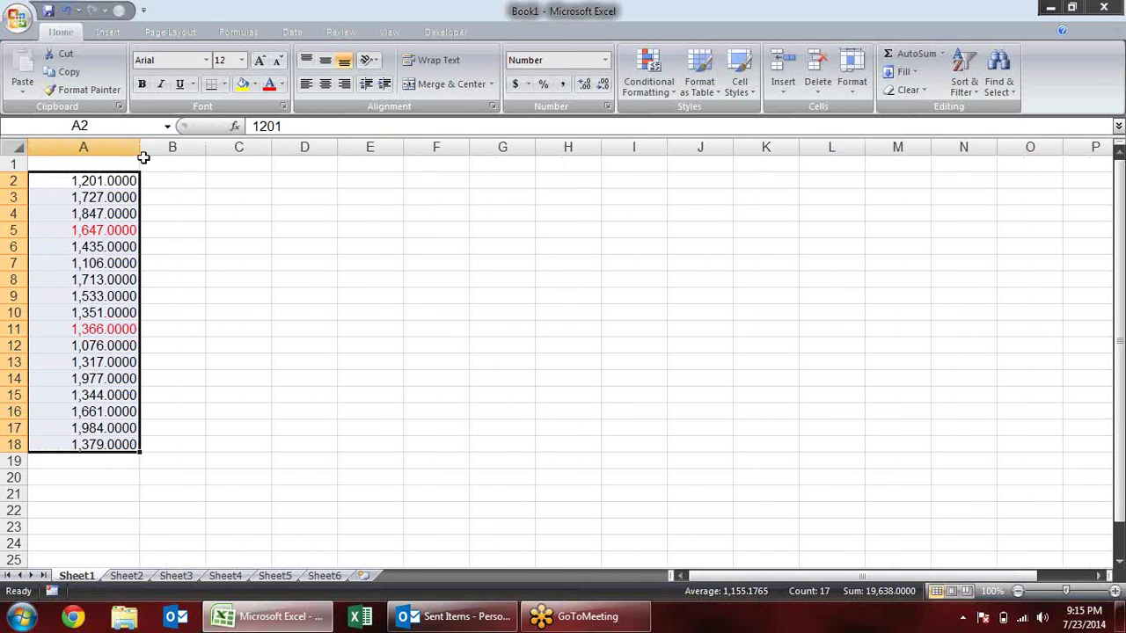
click(125, 229)
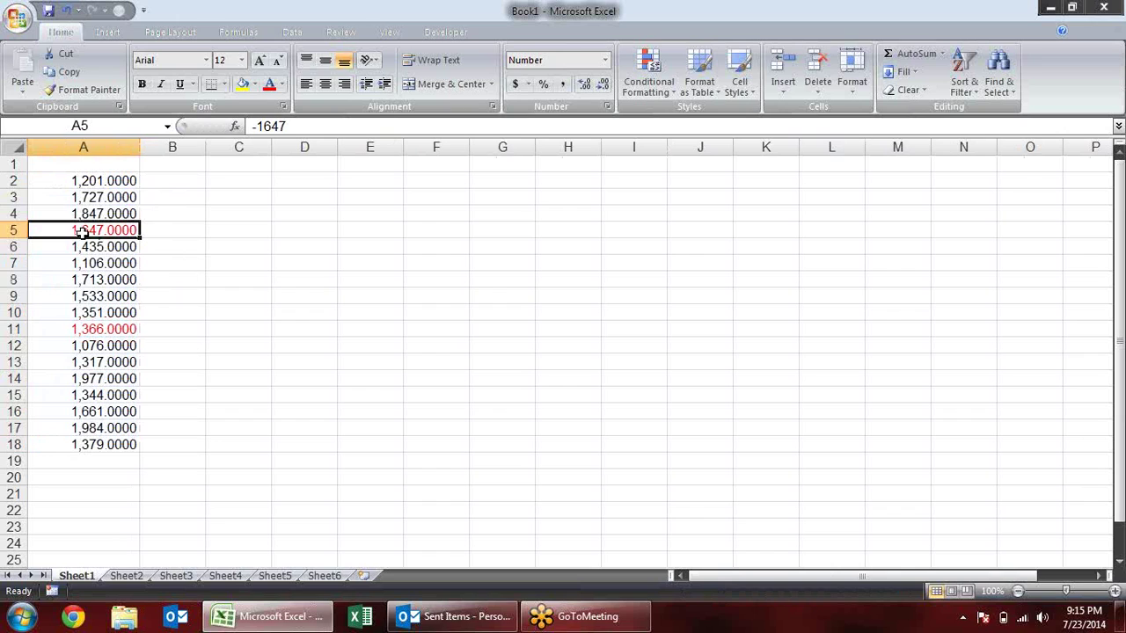
click(101, 329)
click(106, 180)
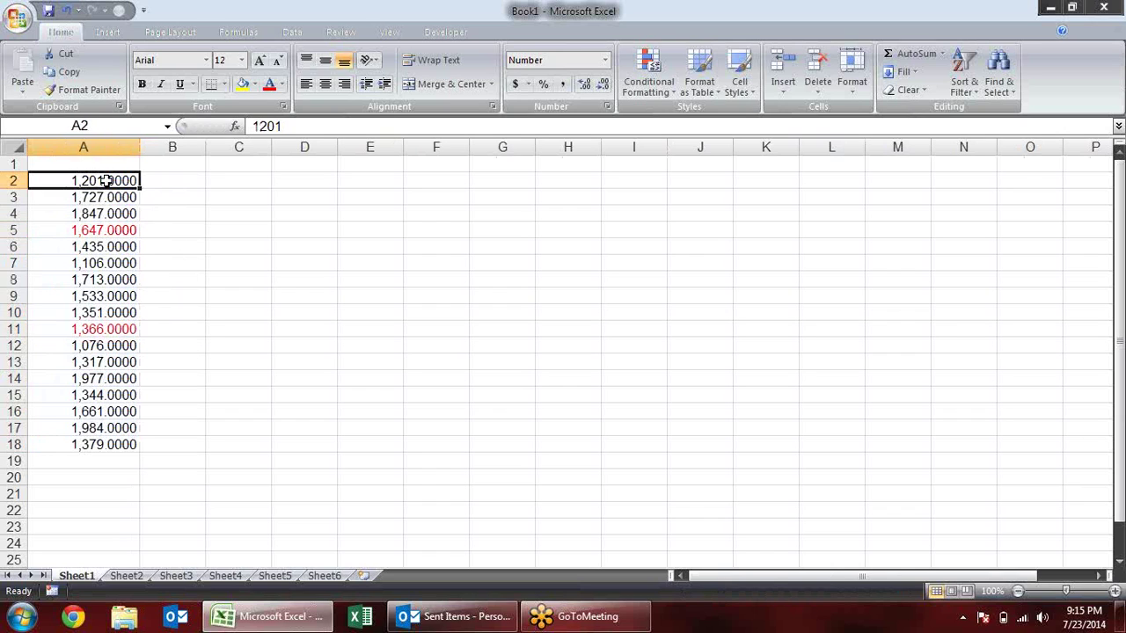
key(ctrl+shift+Down)
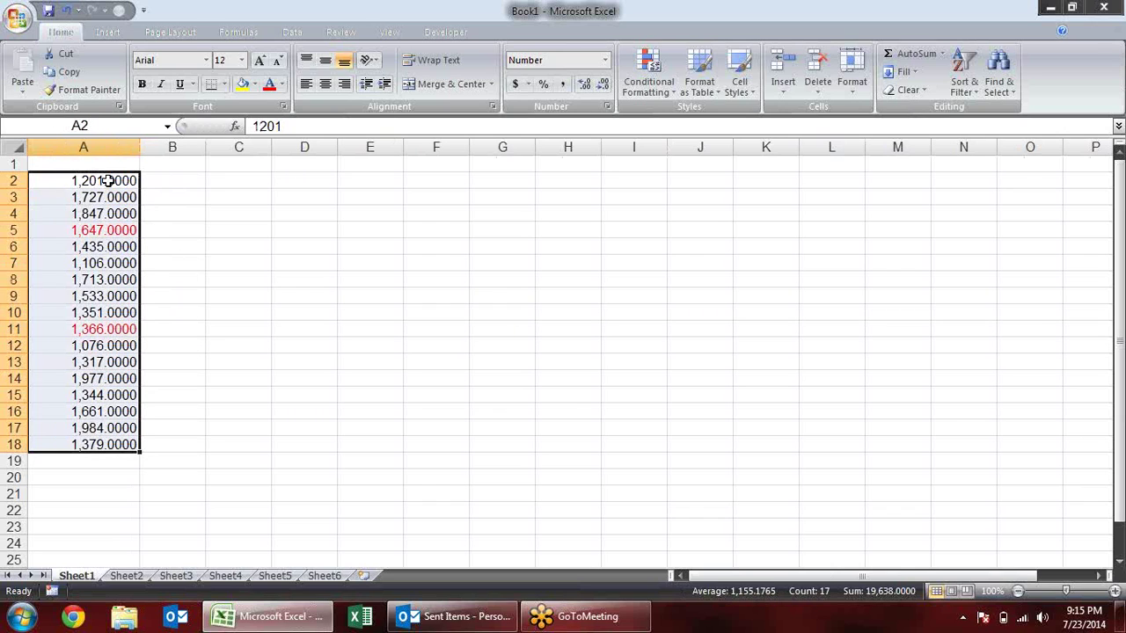
Step: Show negatives in parentheses, then change them to red parentheses
key(ctrl+1)
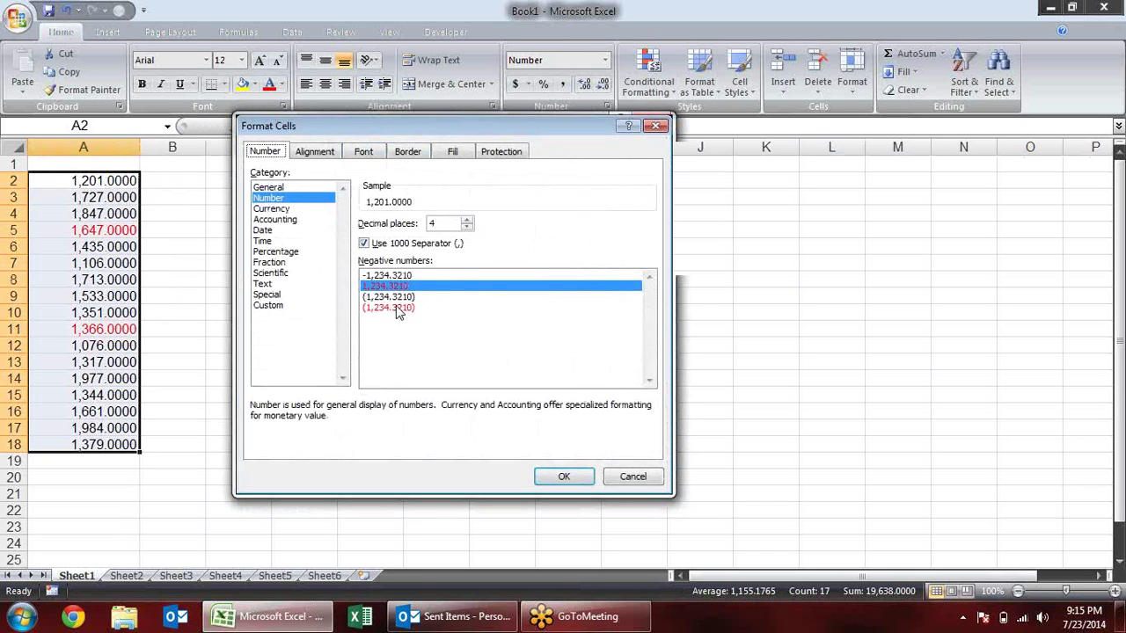
click(398, 297)
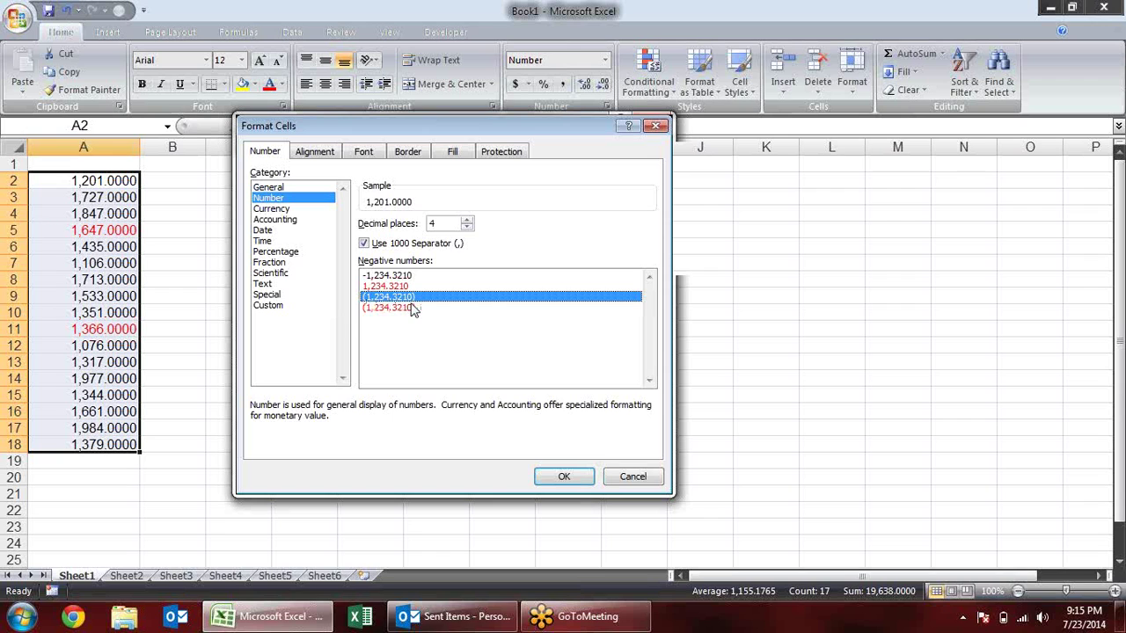
click(557, 485)
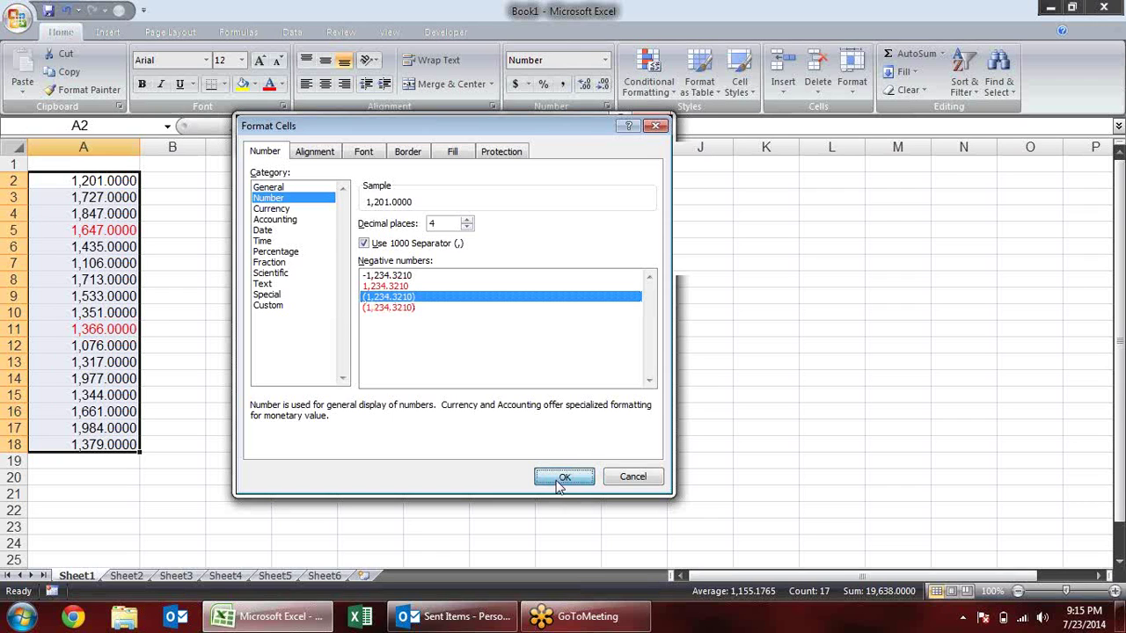
key(ctrl+1)
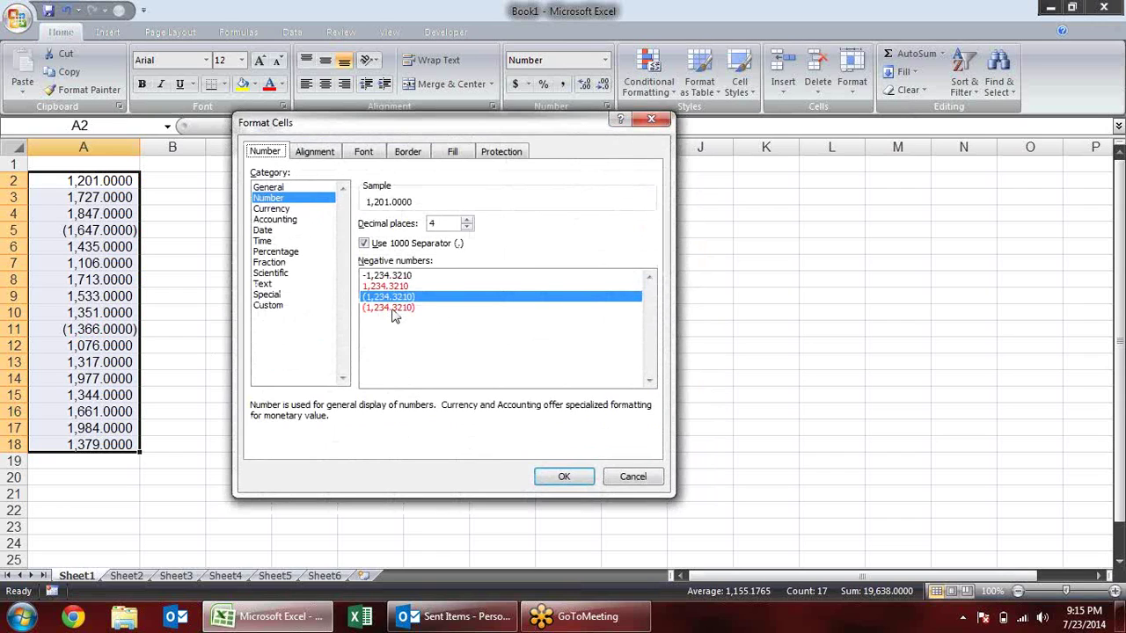
click(393, 310)
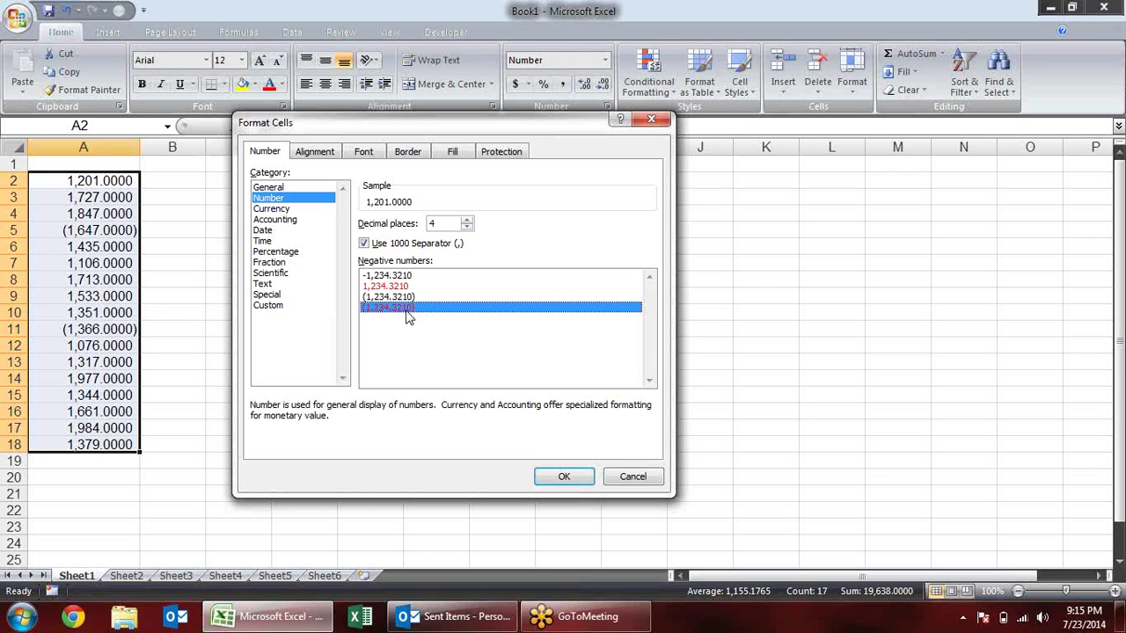
click(570, 481)
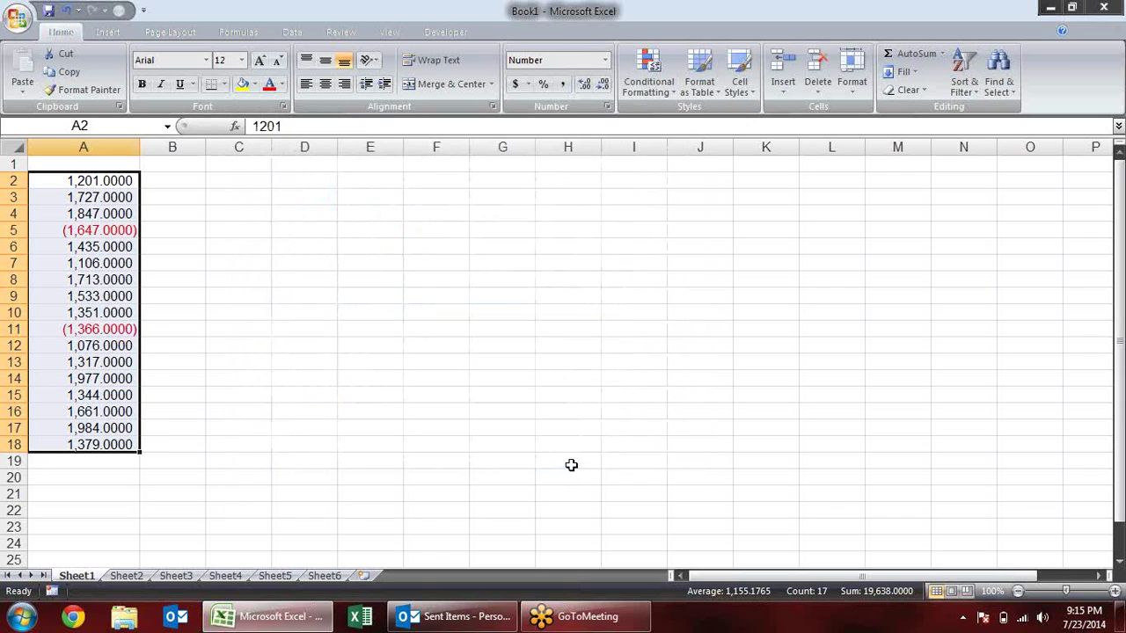
Step: Pick the minus-sign negative style and switch the format to Currency with $
key(ctrl+1)
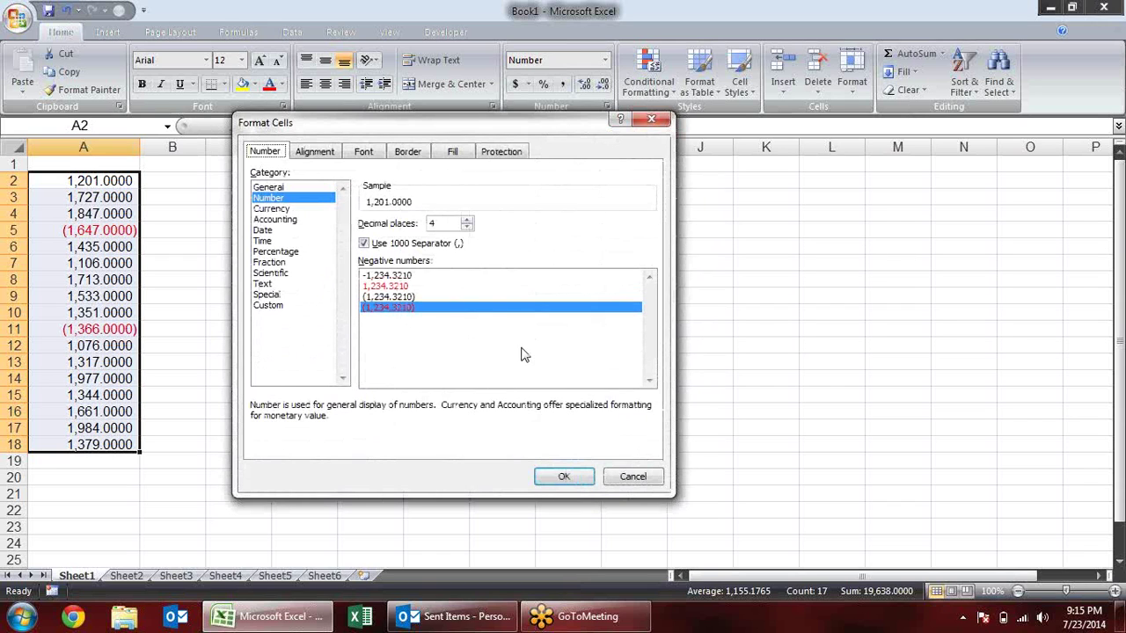
click(411, 278)
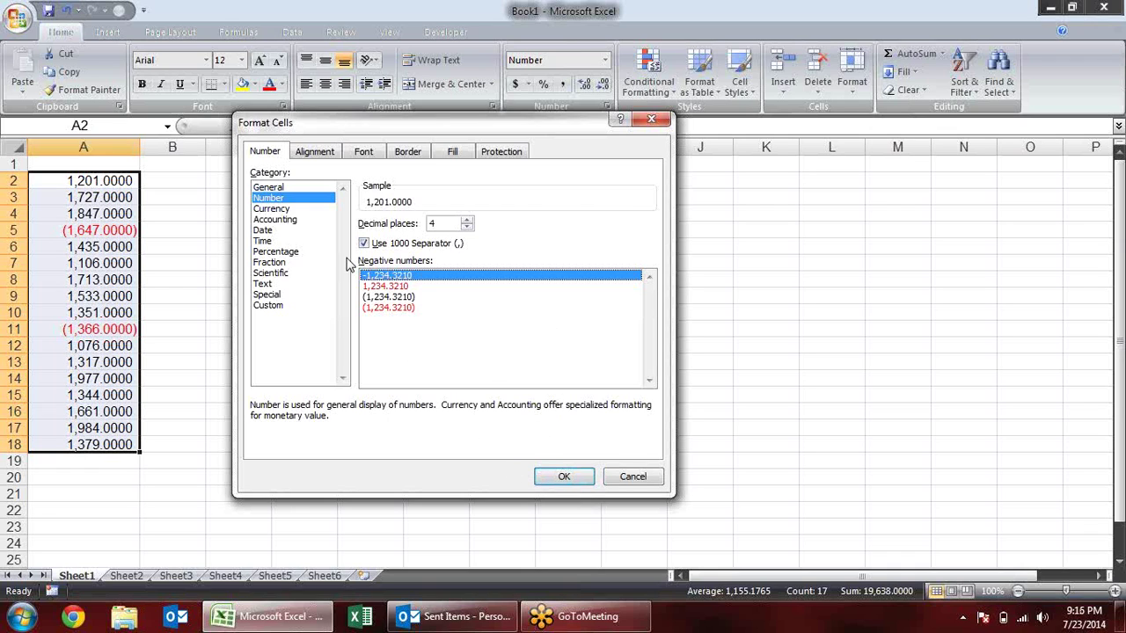
click(313, 210)
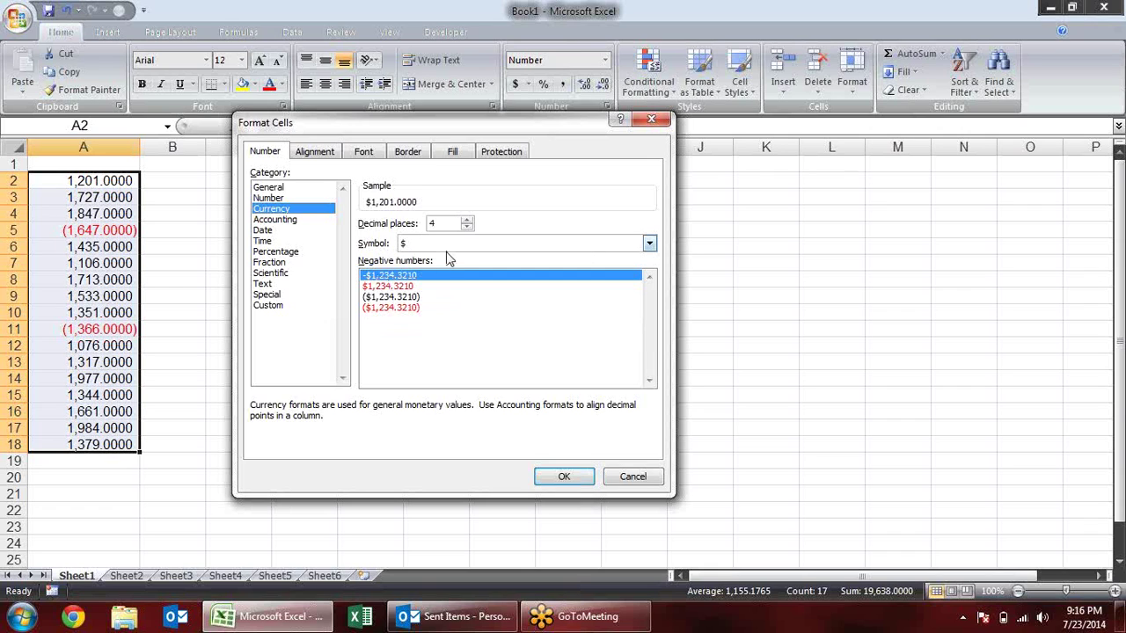
Step: Set the Currency symbol to INR and apply it to A2:A18, e.g. INR 1,201.0000
click(649, 244)
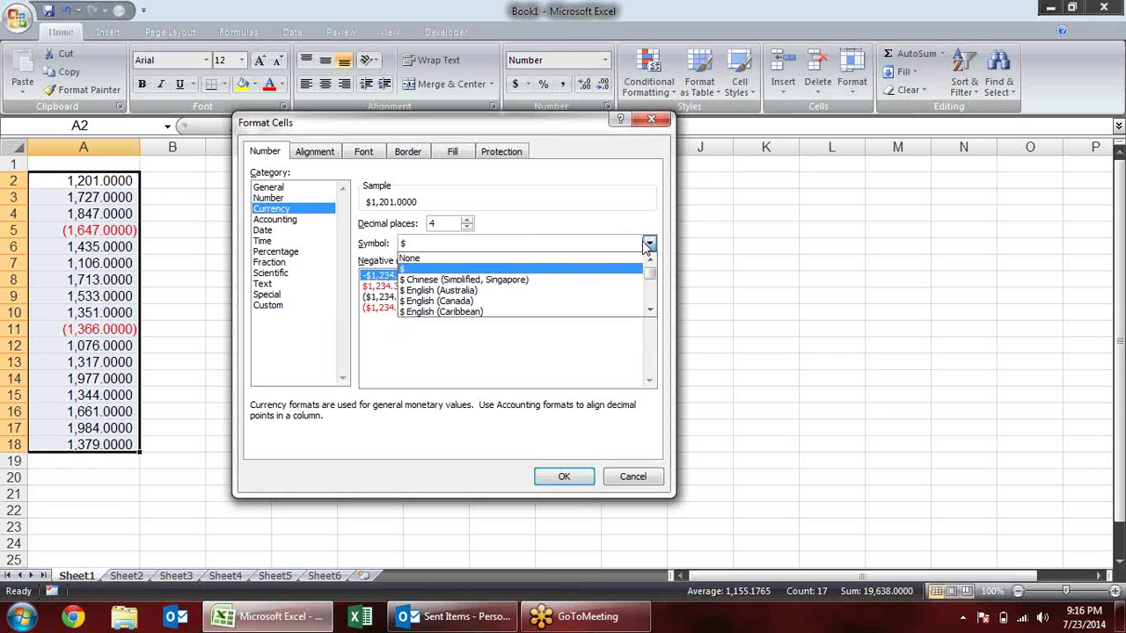
click(507, 269)
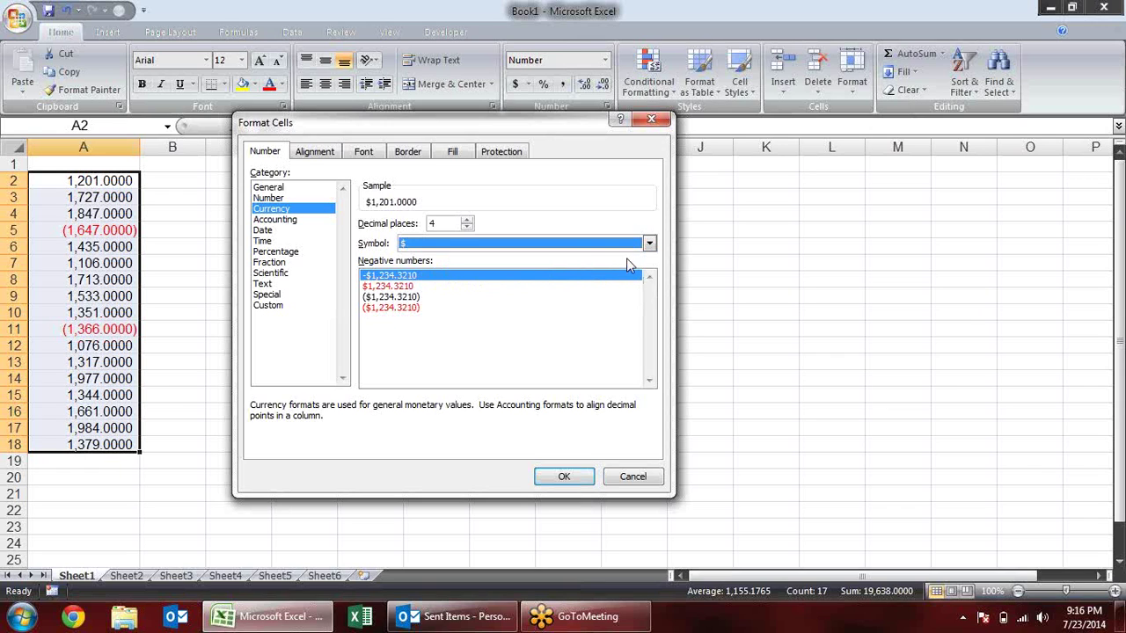
click(649, 243)
mouse_move(651, 264)
mouse_down()
mouse_move(651, 297)
mouse_move(654, 271)
mouse_up()
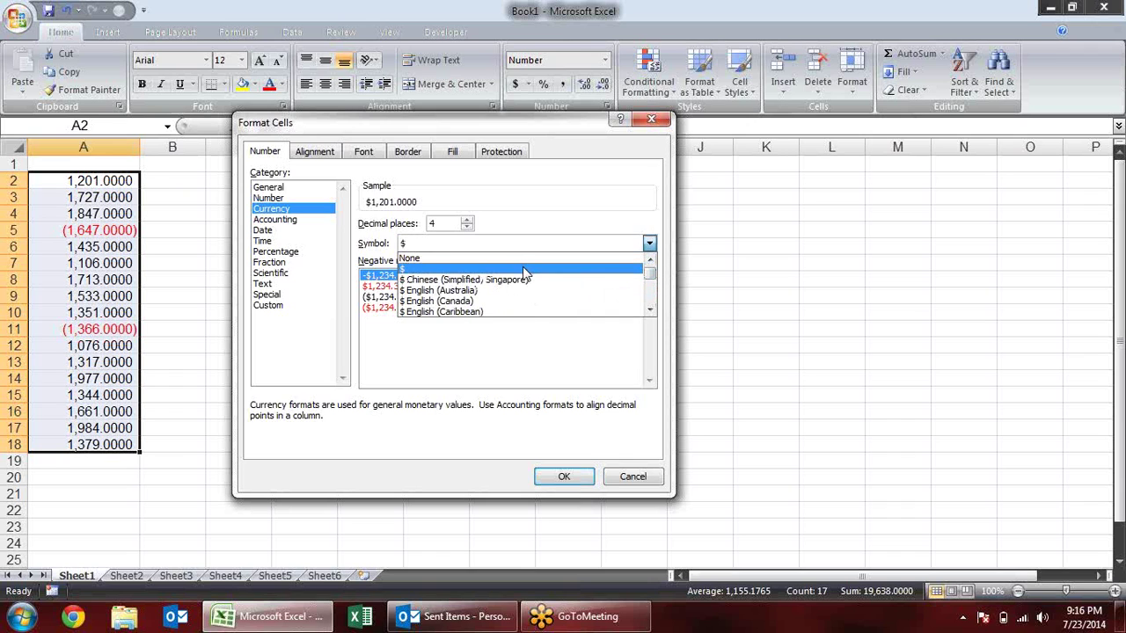
click(523, 245)
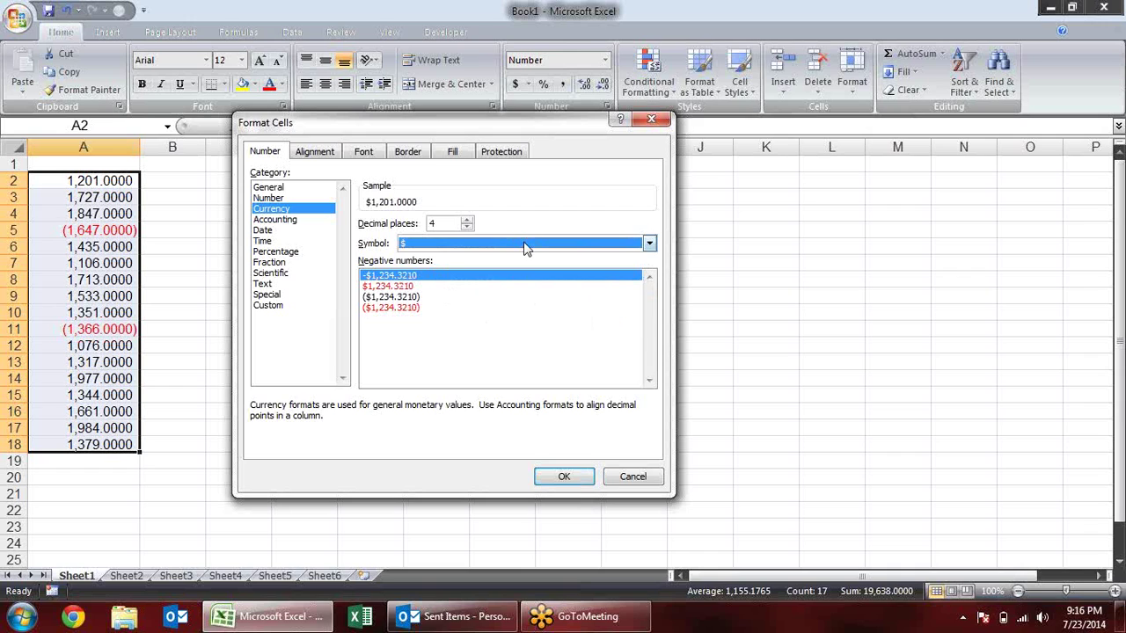
click(525, 244)
text(in)
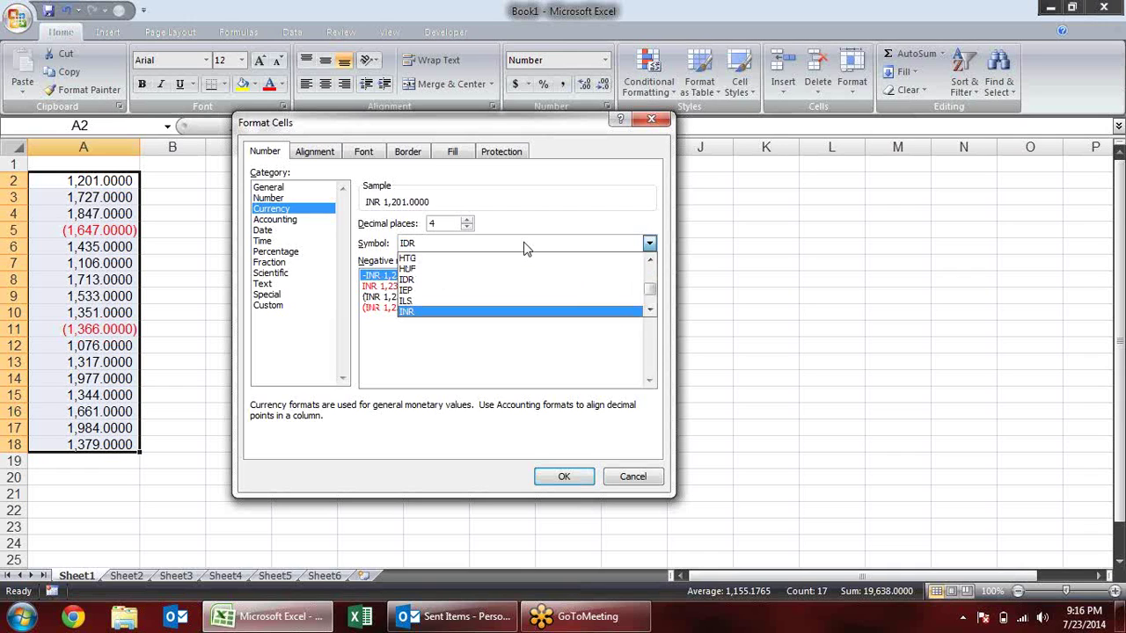
key(Return)
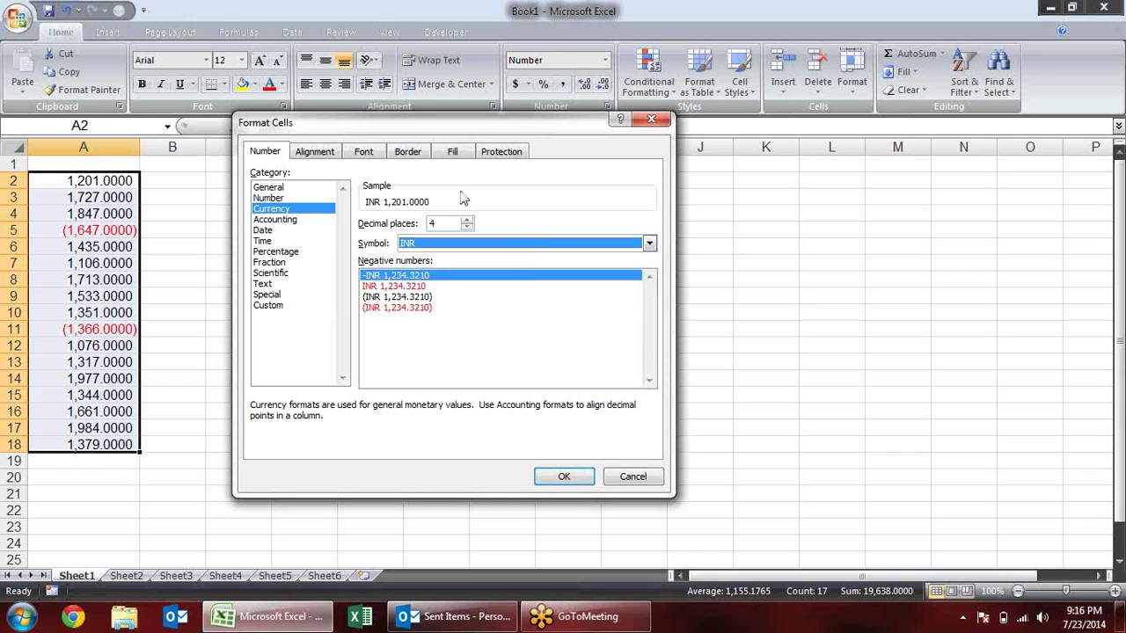
click(572, 478)
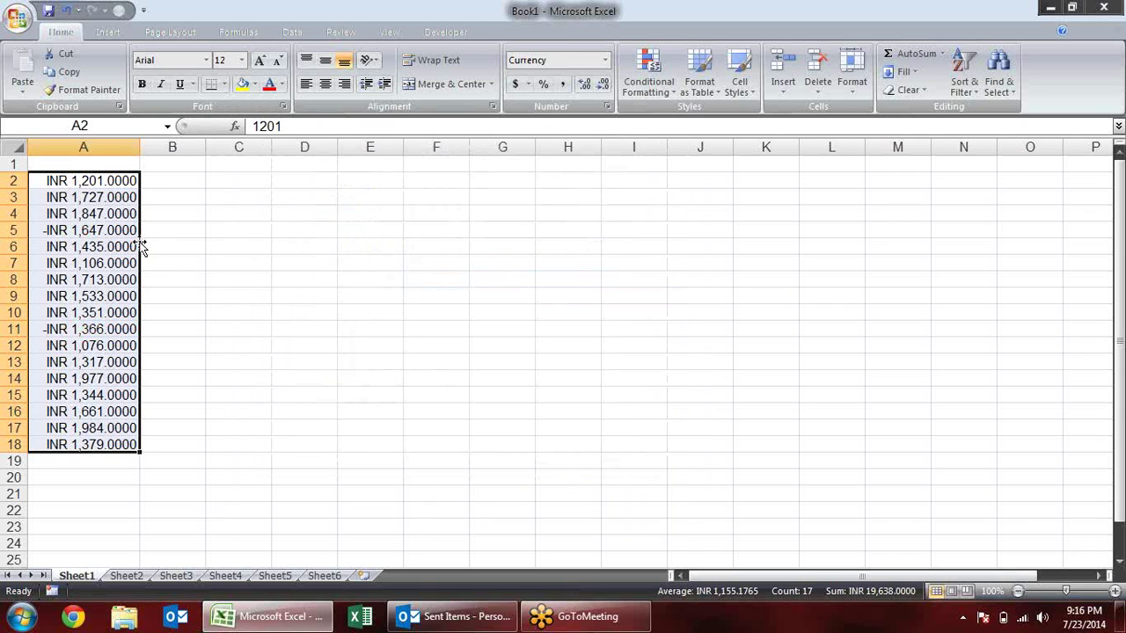
key(ctrl+1)
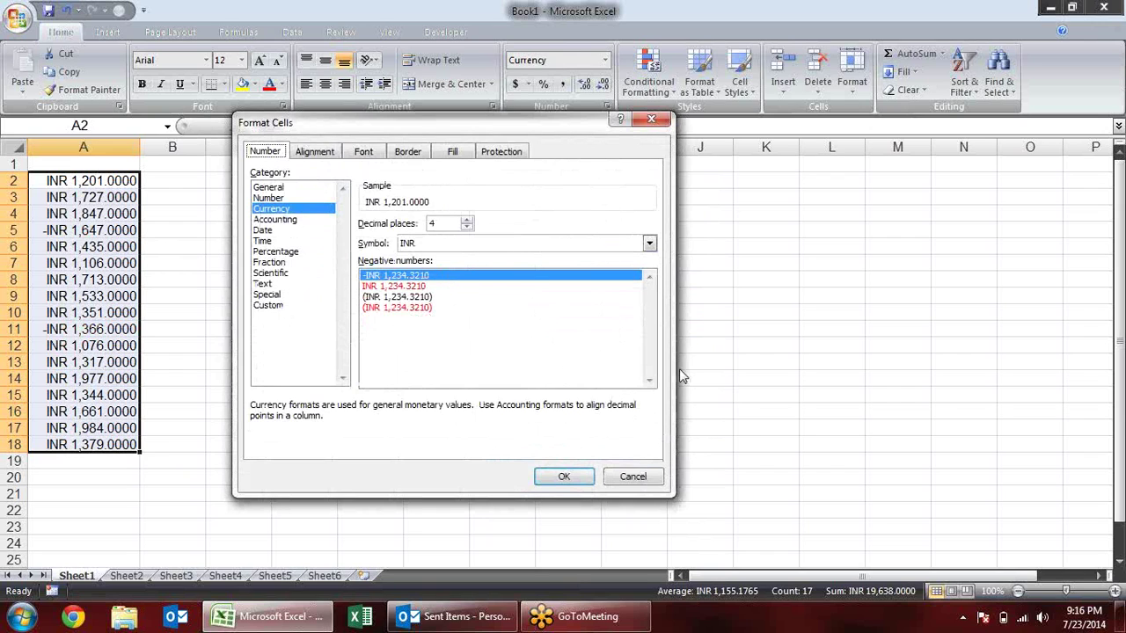
Step: Browse the currency symbol list, then close Format Cells without changes
click(648, 243)
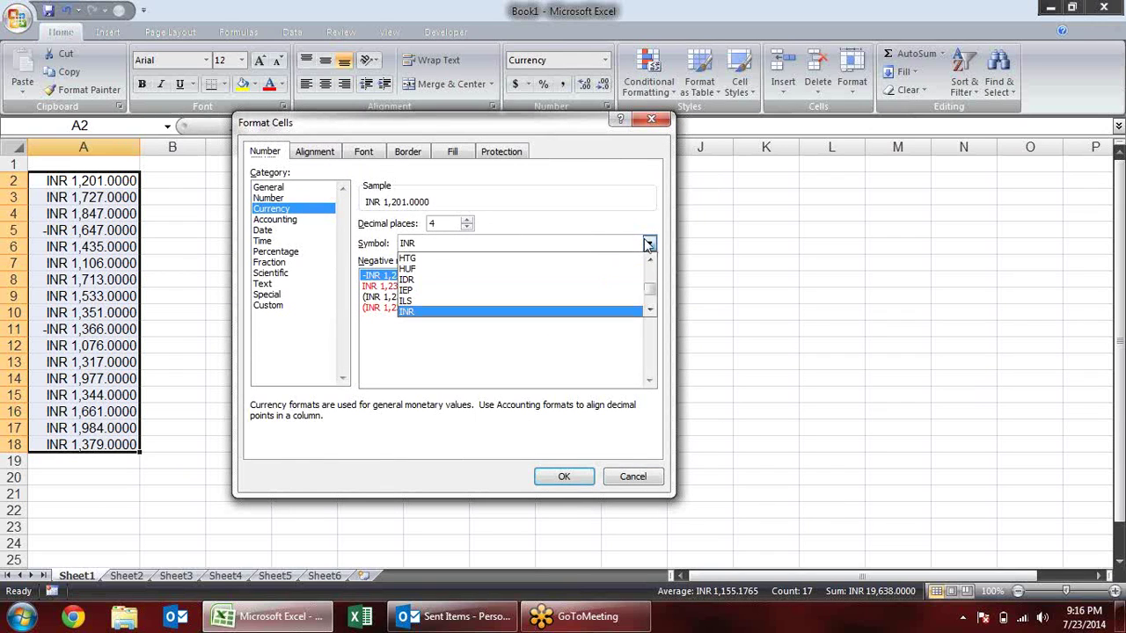
drag(649, 293, 649, 276)
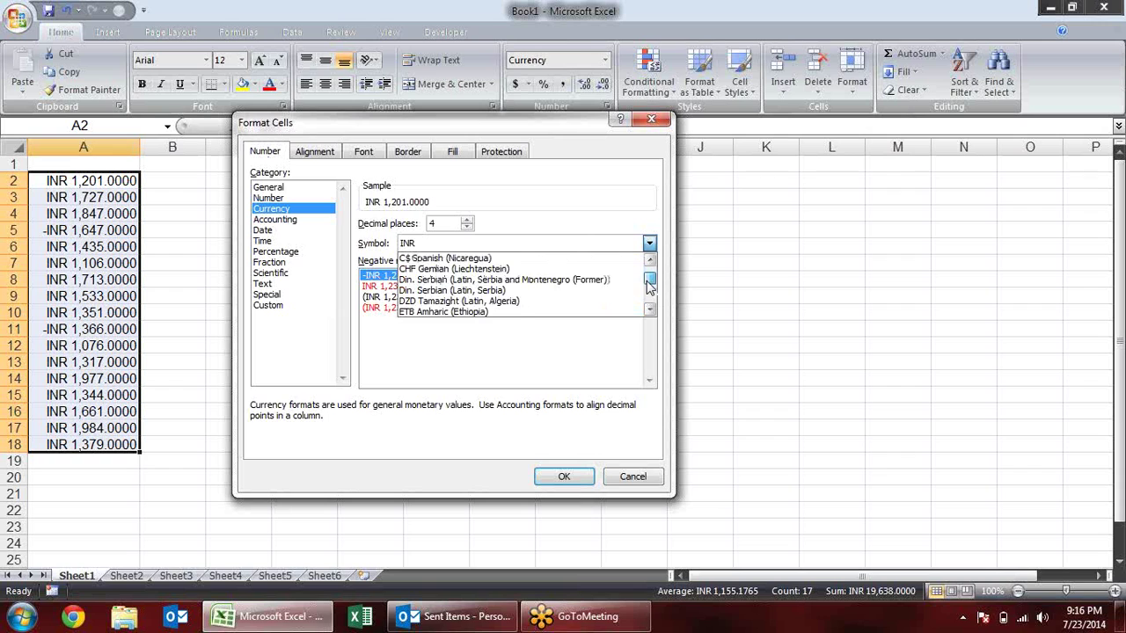
drag(649, 278, 649, 281)
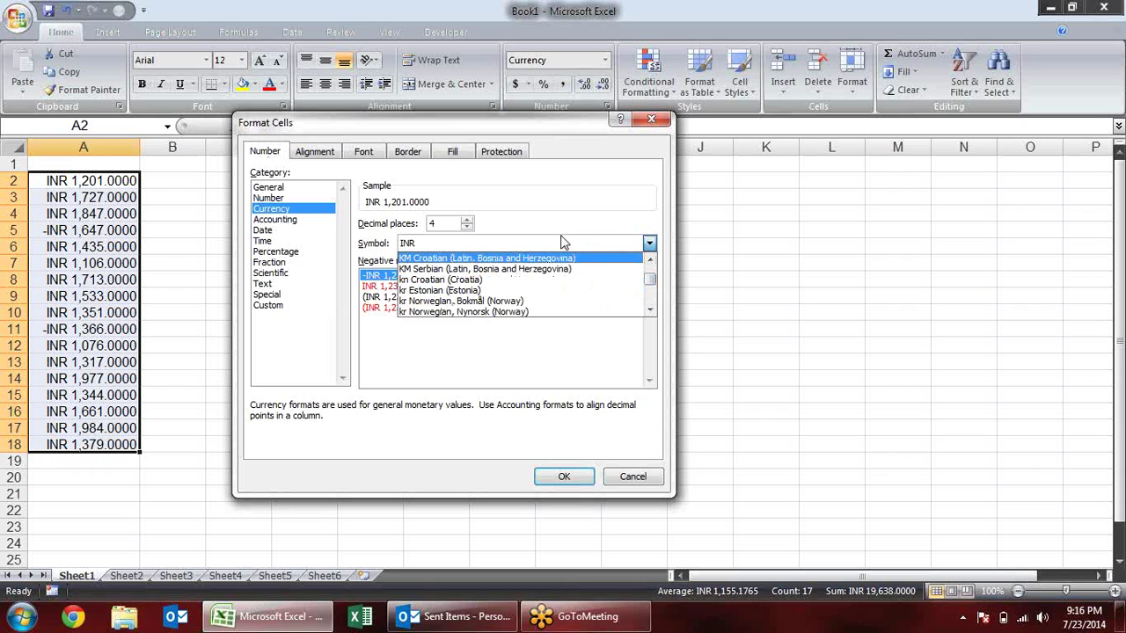
key(Escape)
key(Escape)
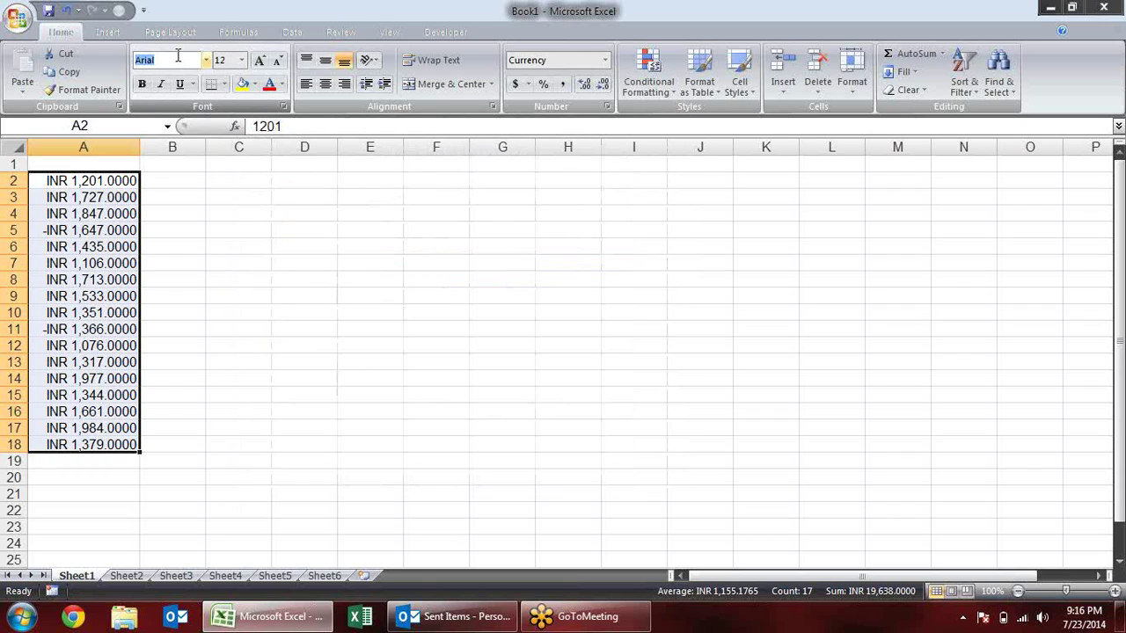
click(171, 59)
text(Rupee)
key(Escape)
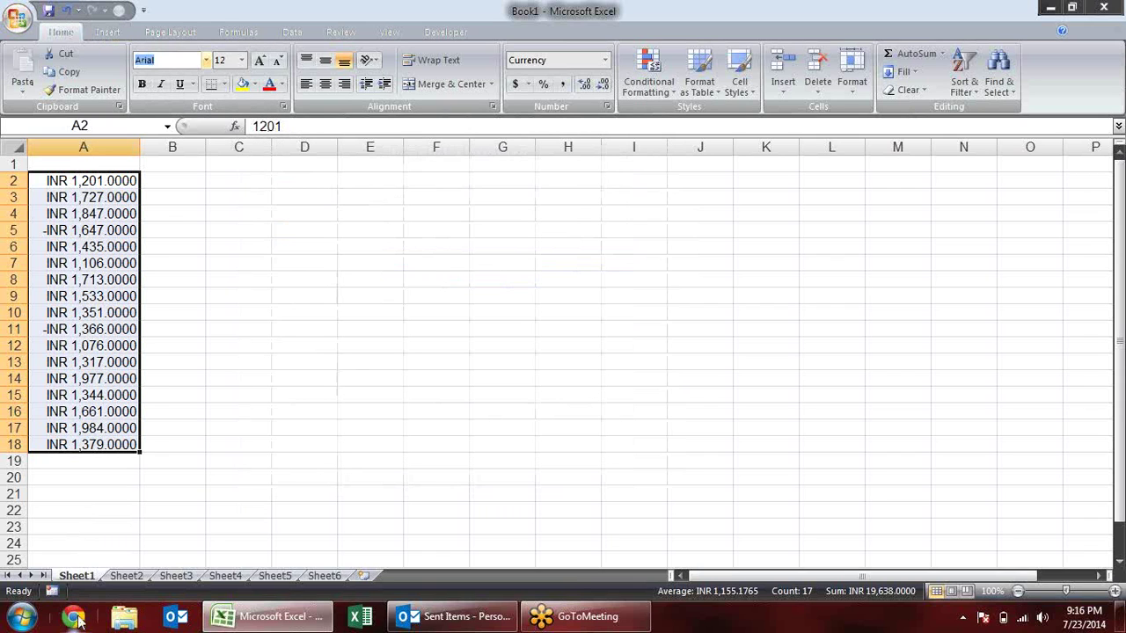
Step: Search Chrome for the rupee foradian font and open the Download Rupee Symbol page
click(76, 620)
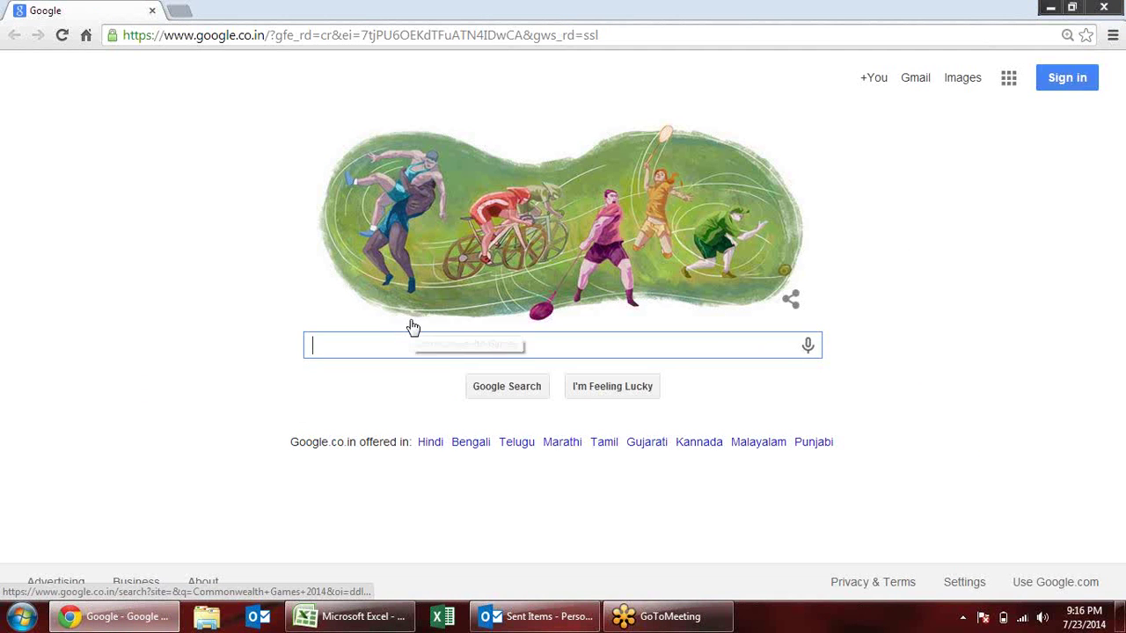
text(rupeet)
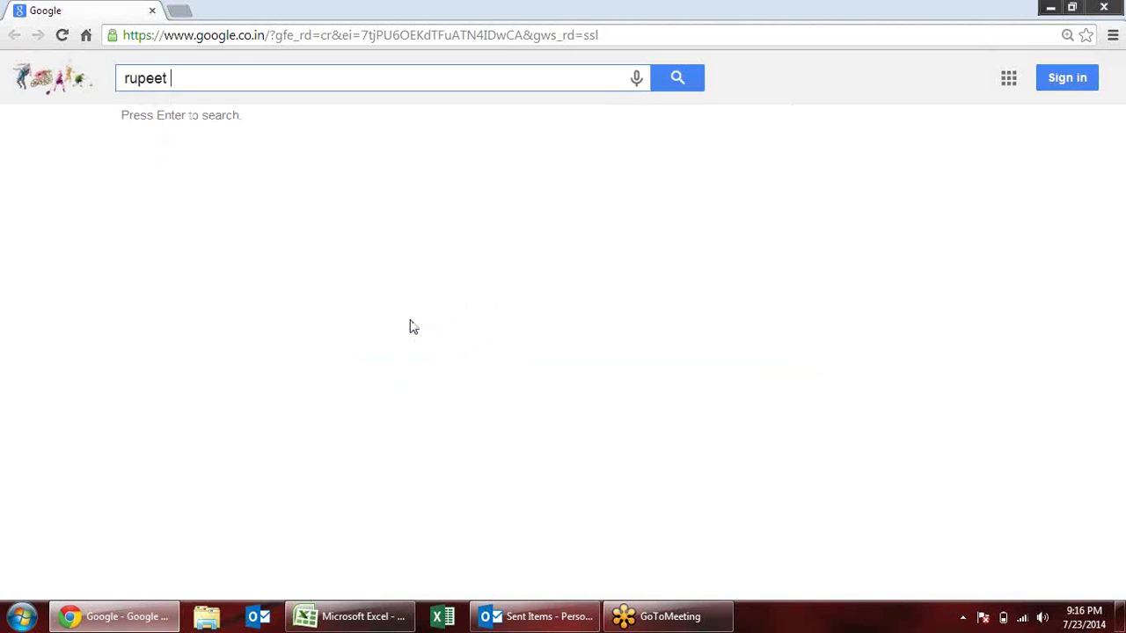
key(BackSpace)
key(BackSpace)
key(BackSpace)
text(for)
key(Down)
key(Down)
key(Return)
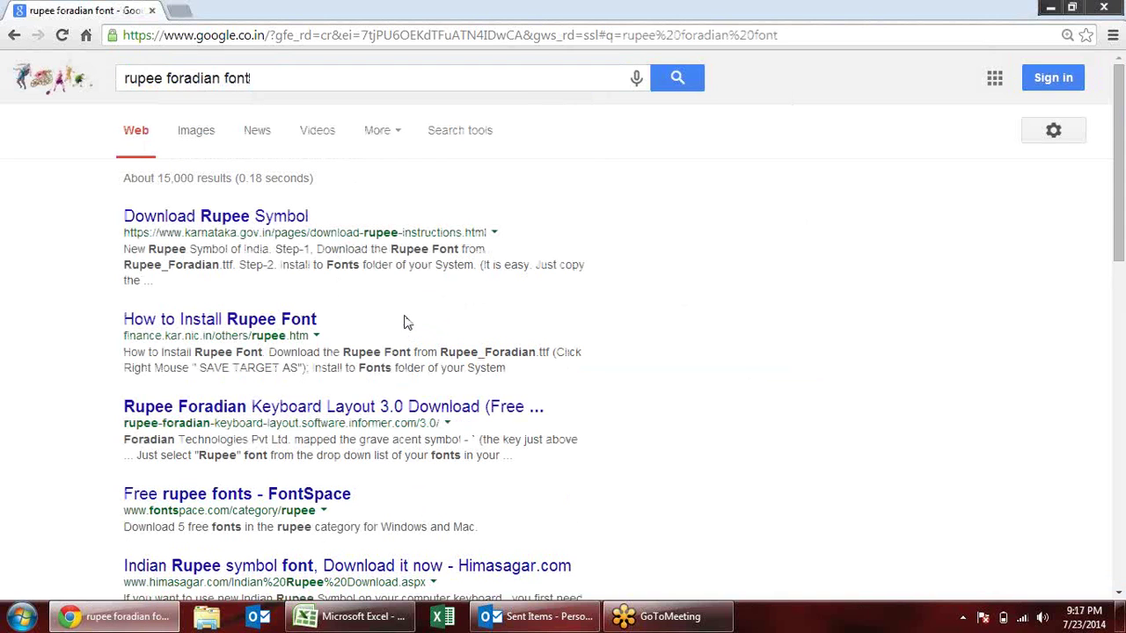
click(253, 218)
click(300, 35)
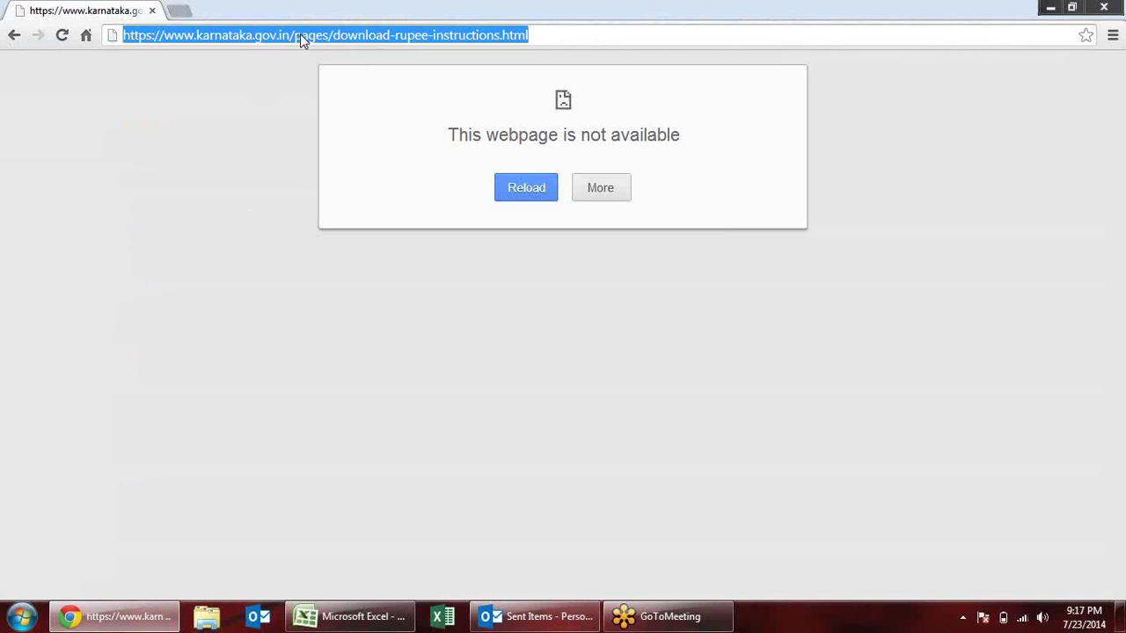
key(Return)
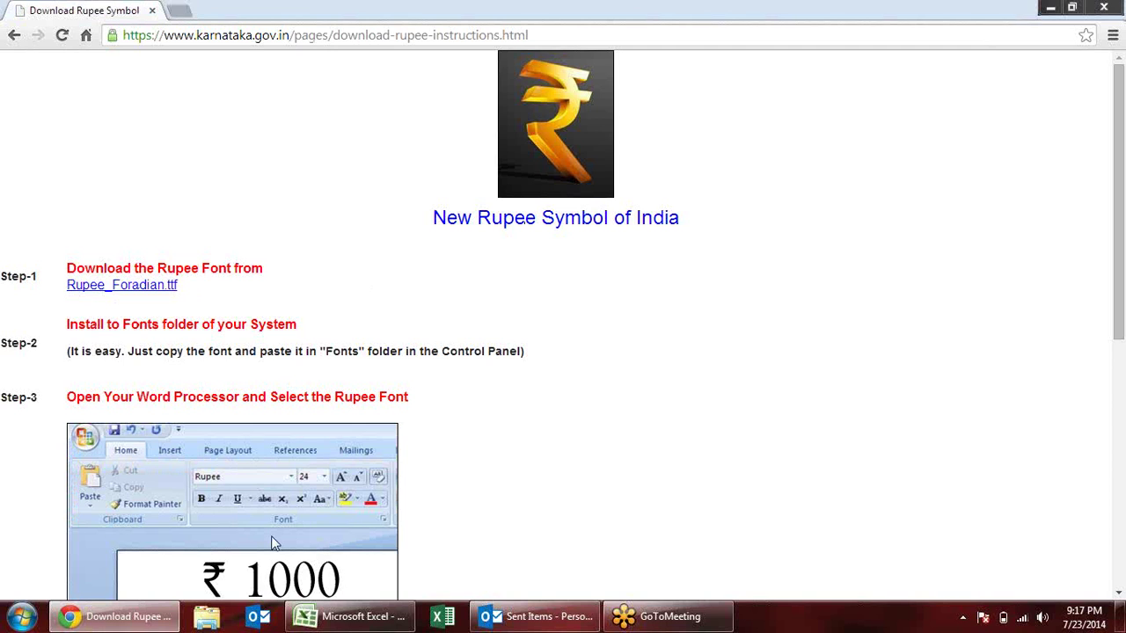
Step: Download Rupee_Foradian.ttf and show it in its Downloads folder
click(147, 295)
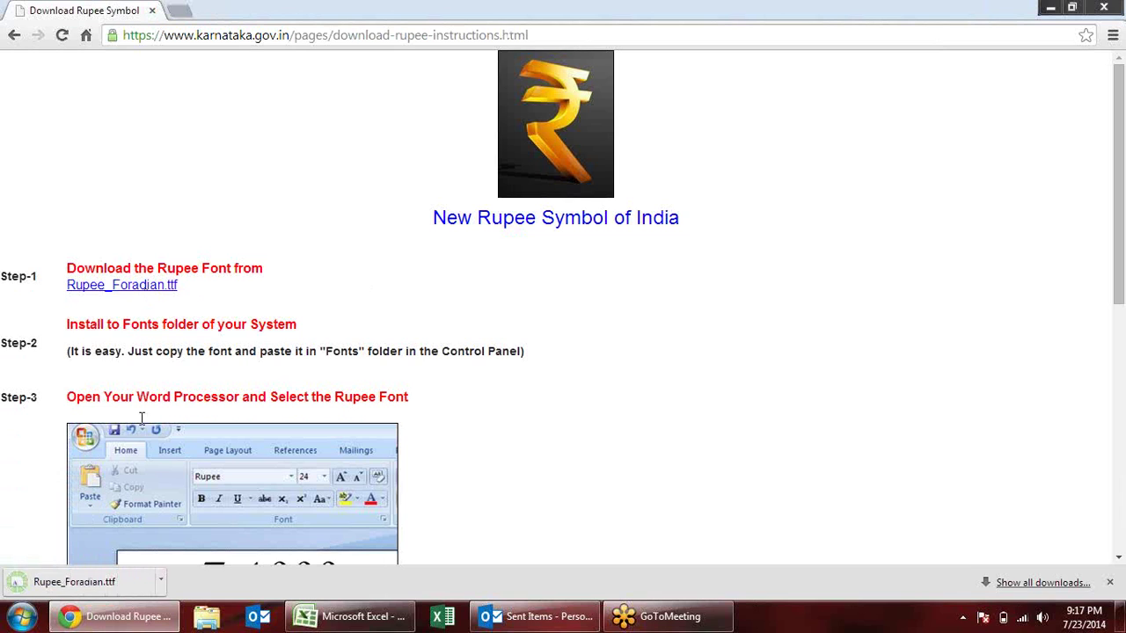
click(165, 581)
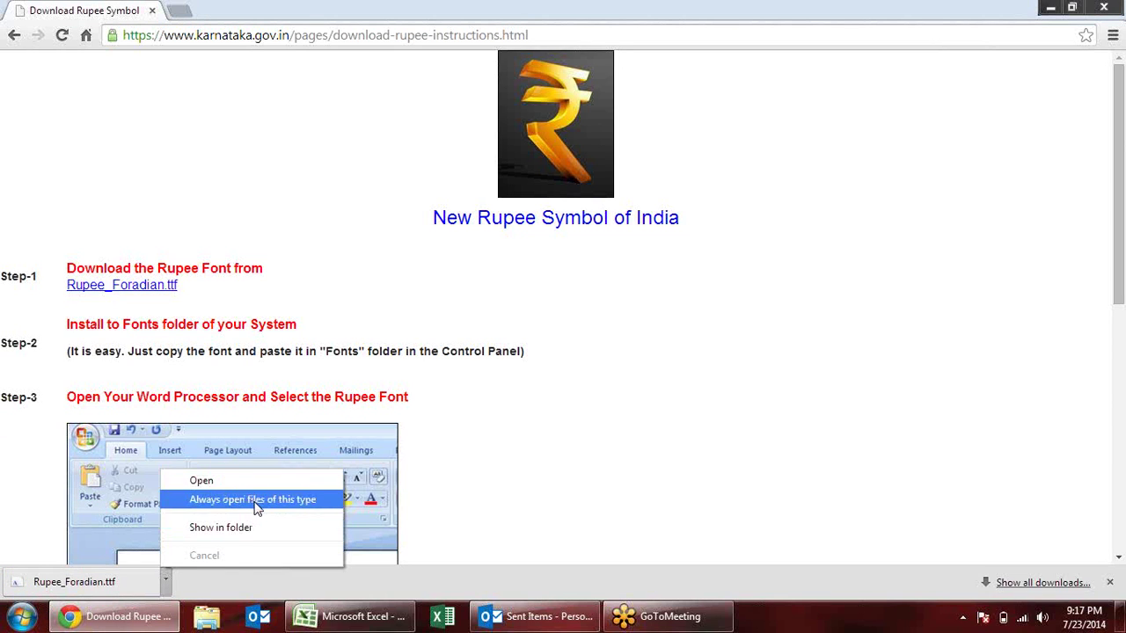
click(222, 528)
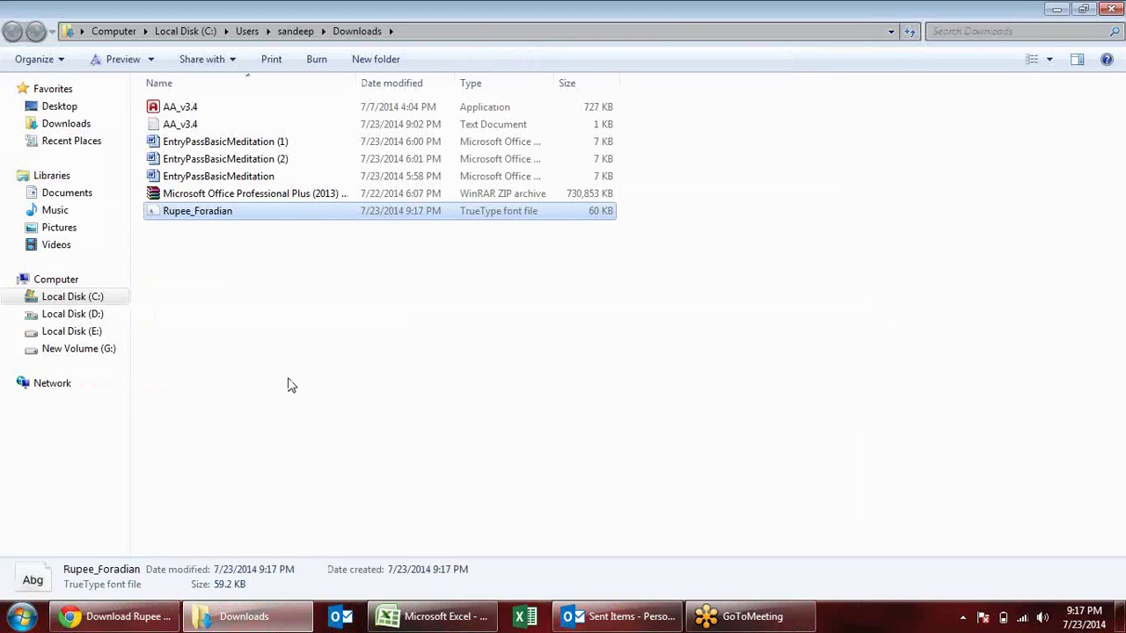
Step: Try opening the fonts folder via Run with %fonts%, then open Control Panel from Start
click(22, 616)
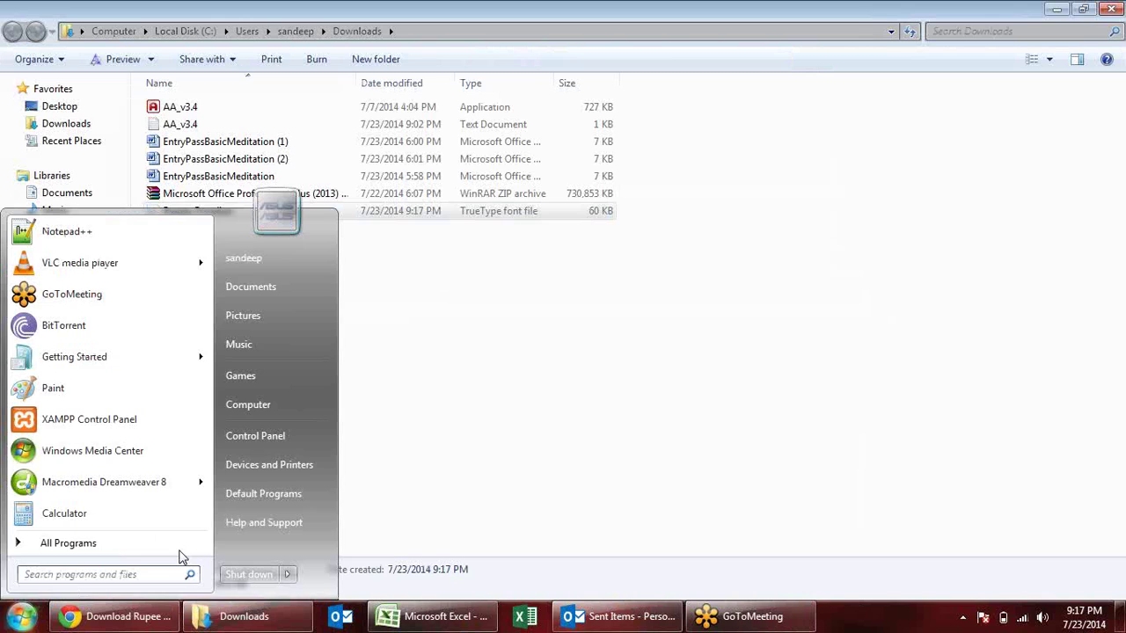
click(409, 536)
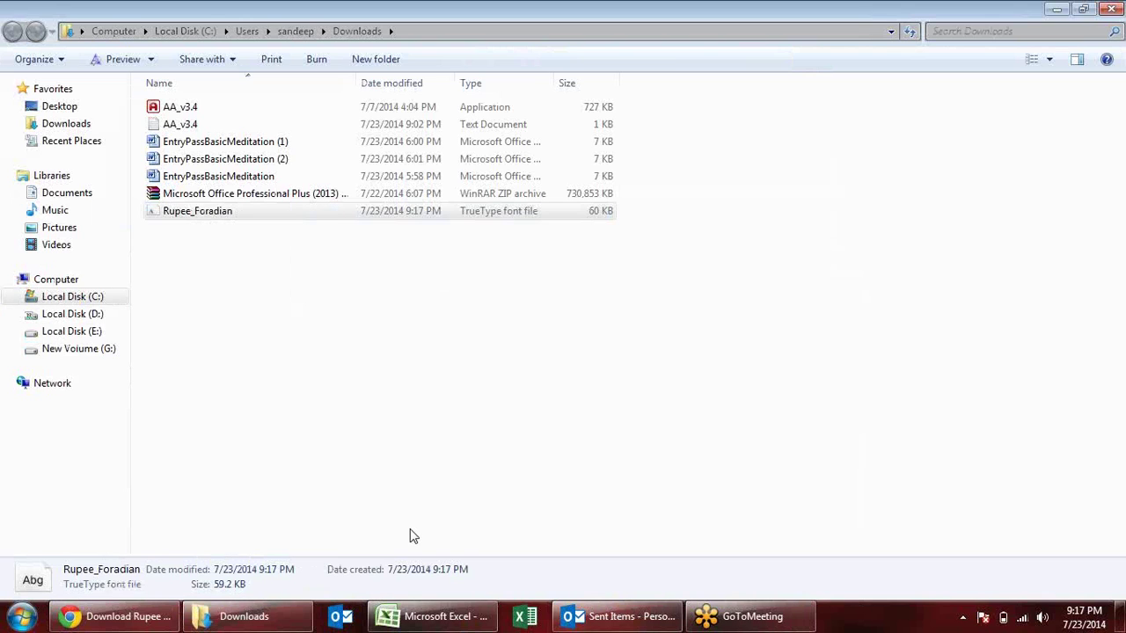
key(super+r)
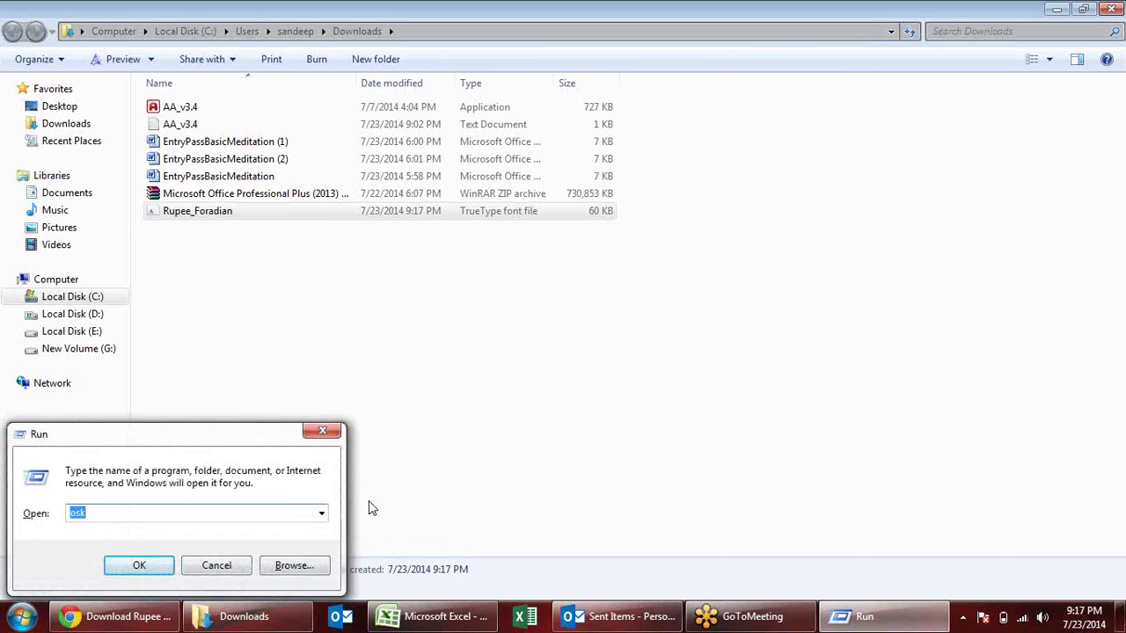
text(%f)
key(Return)
key(Return)
key(Return)
key(Return)
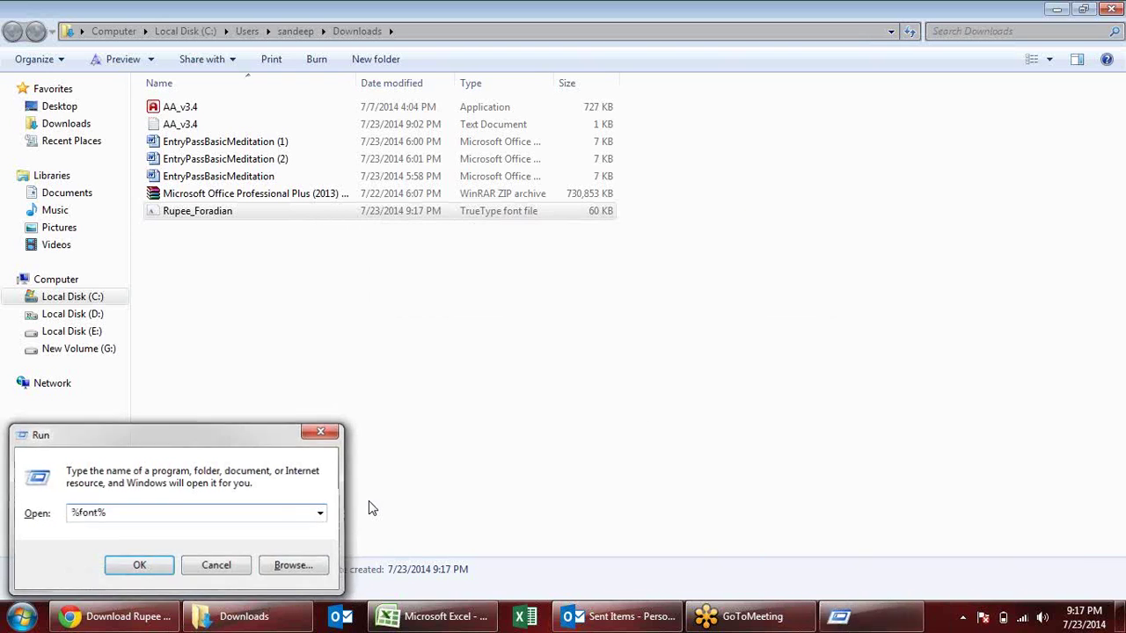
key(Escape)
click(21, 616)
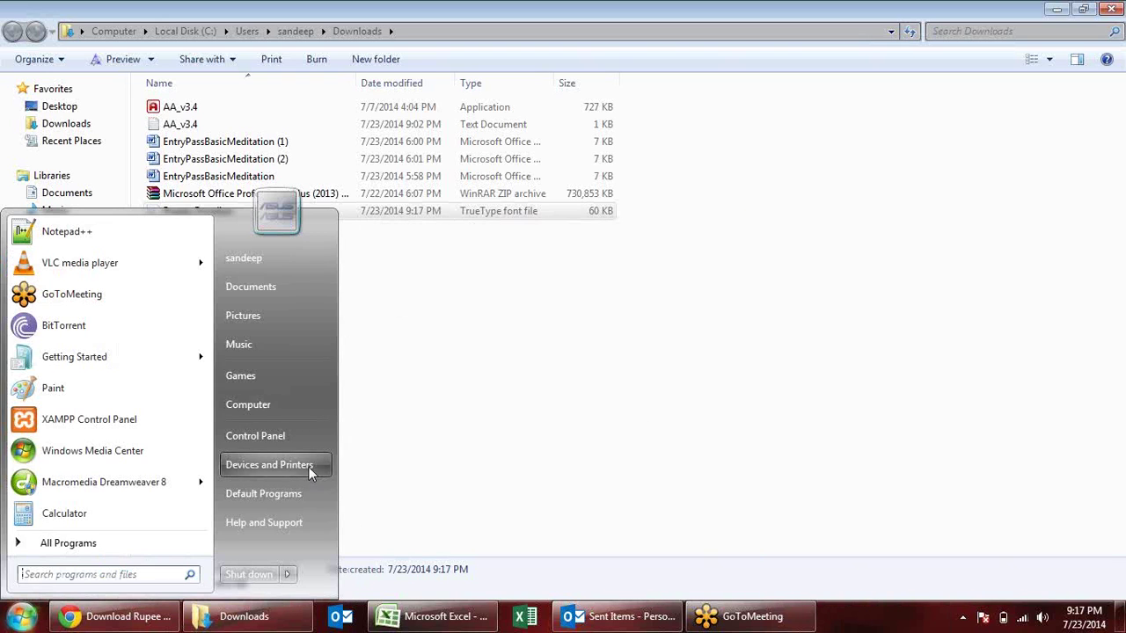
click(303, 436)
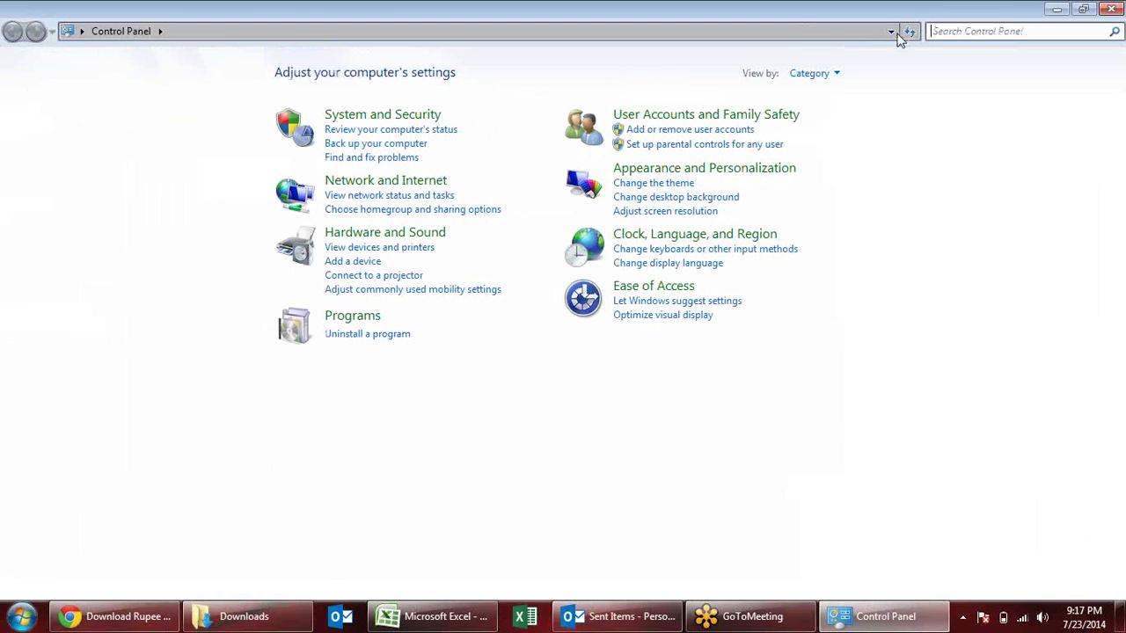
Step: Find Fonts through the Control Panel search, locate Rupee Foradian Regular, then close the window
click(975, 31)
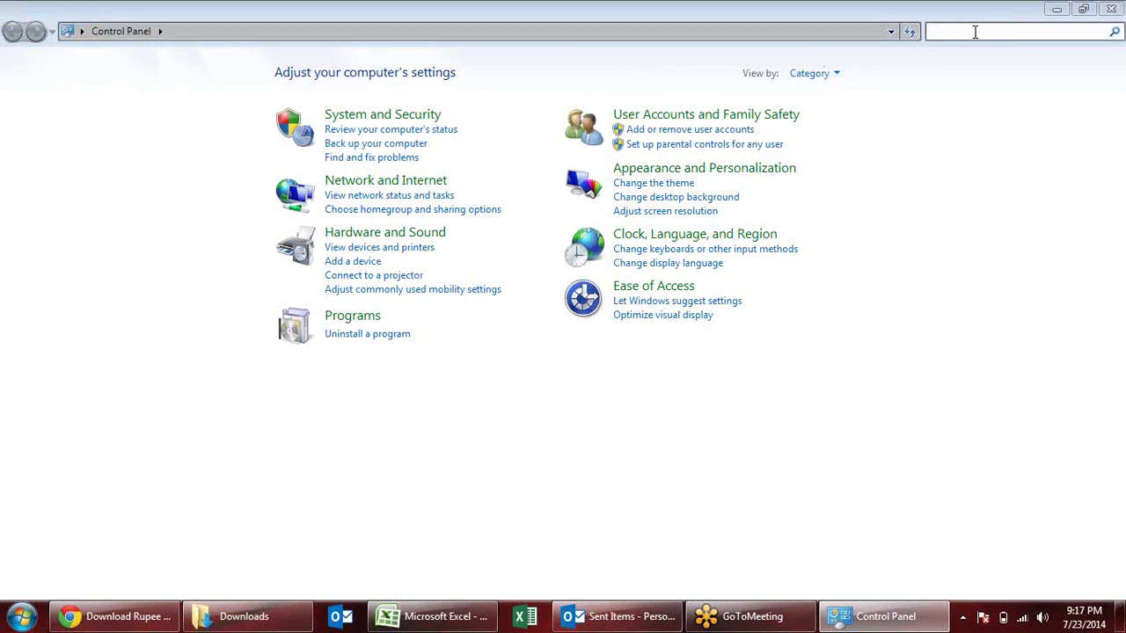
text(font)
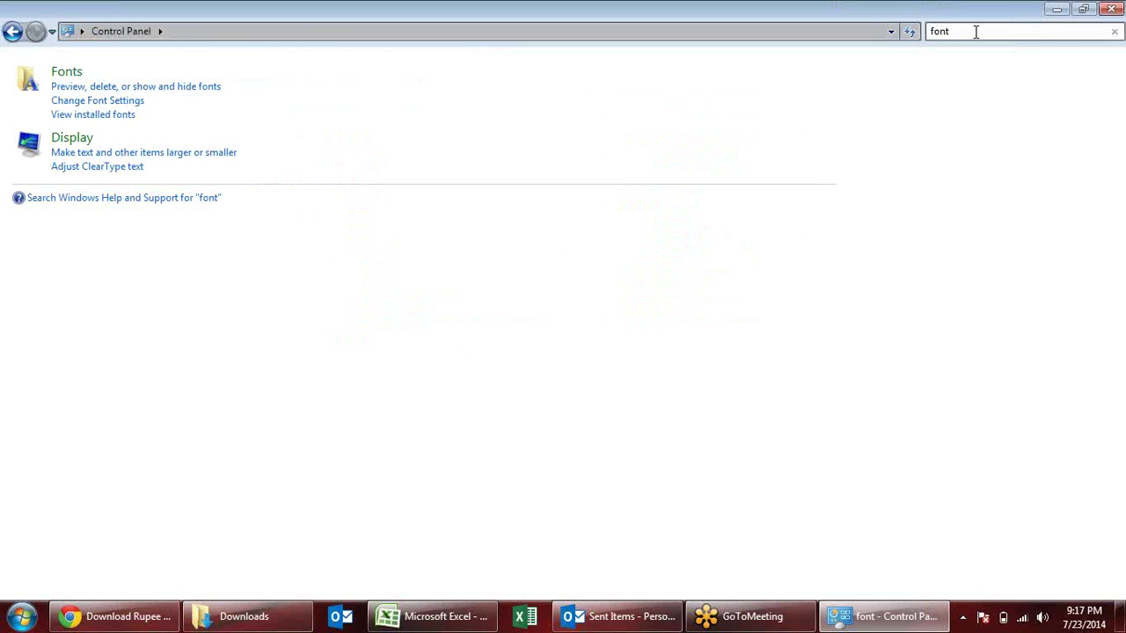
click(74, 72)
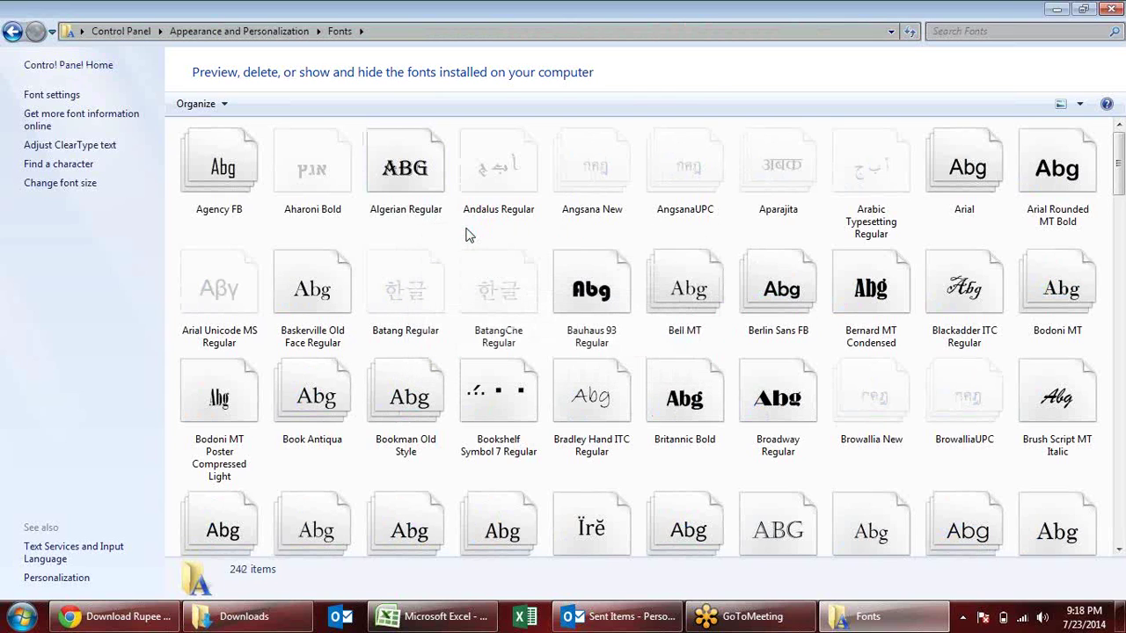
click(475, 204)
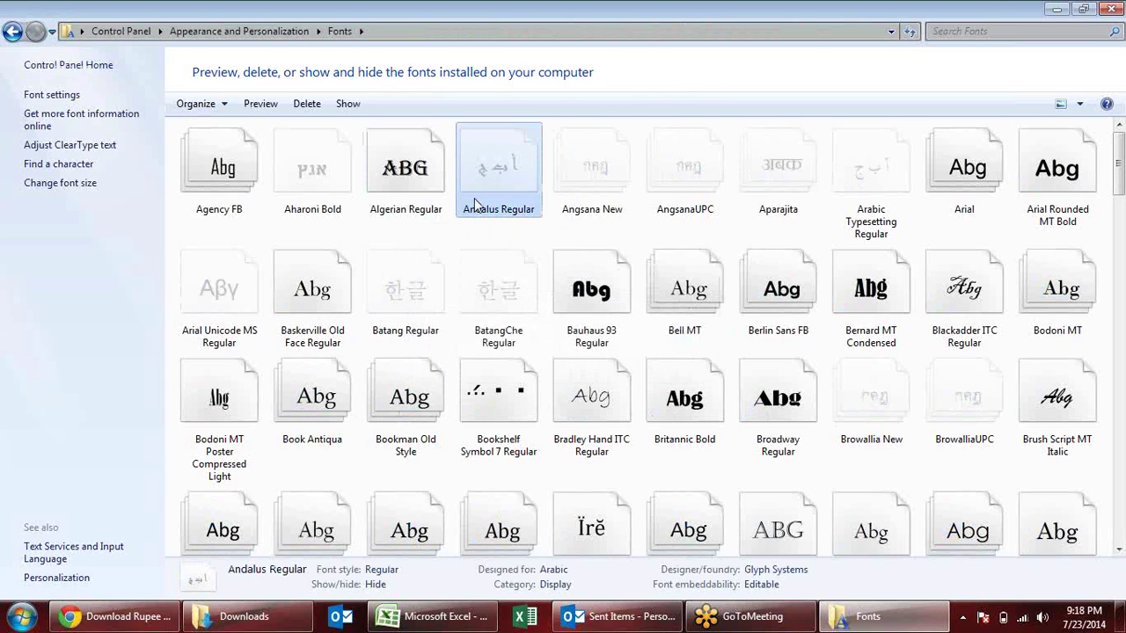
text(rupee)
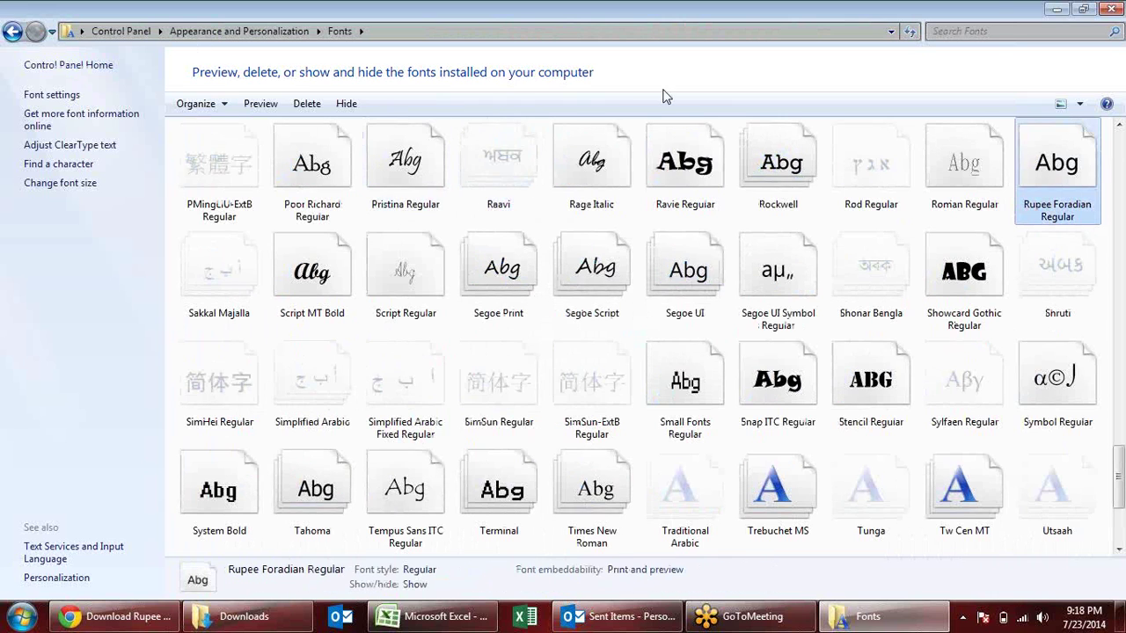
click(1111, 8)
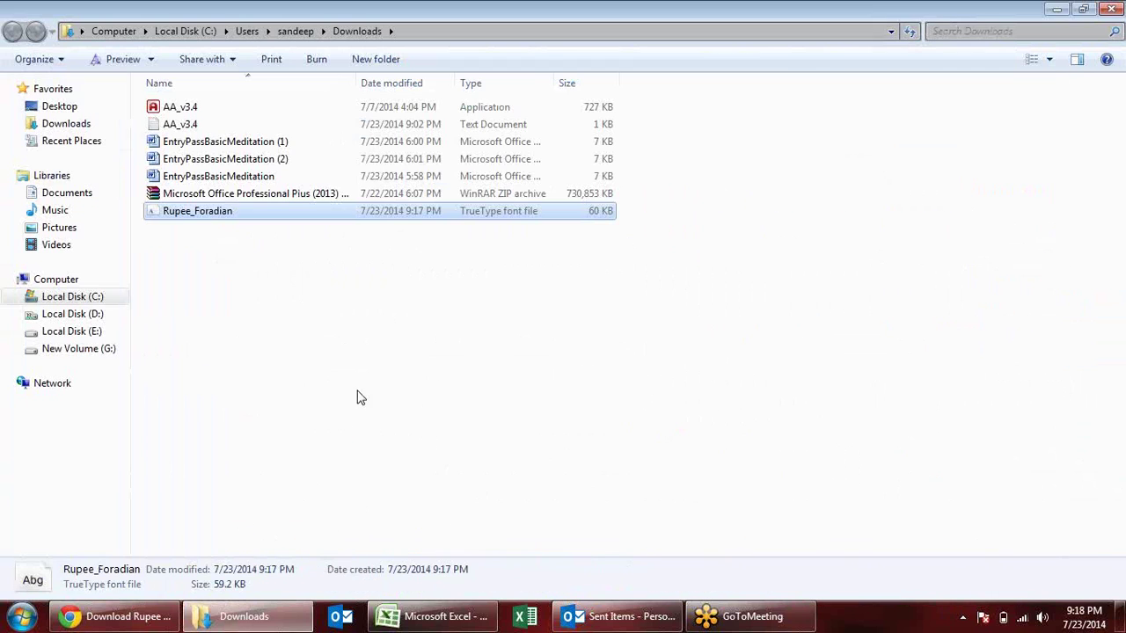
Step: Close Excel without saving and start a new blank workbook
click(435, 616)
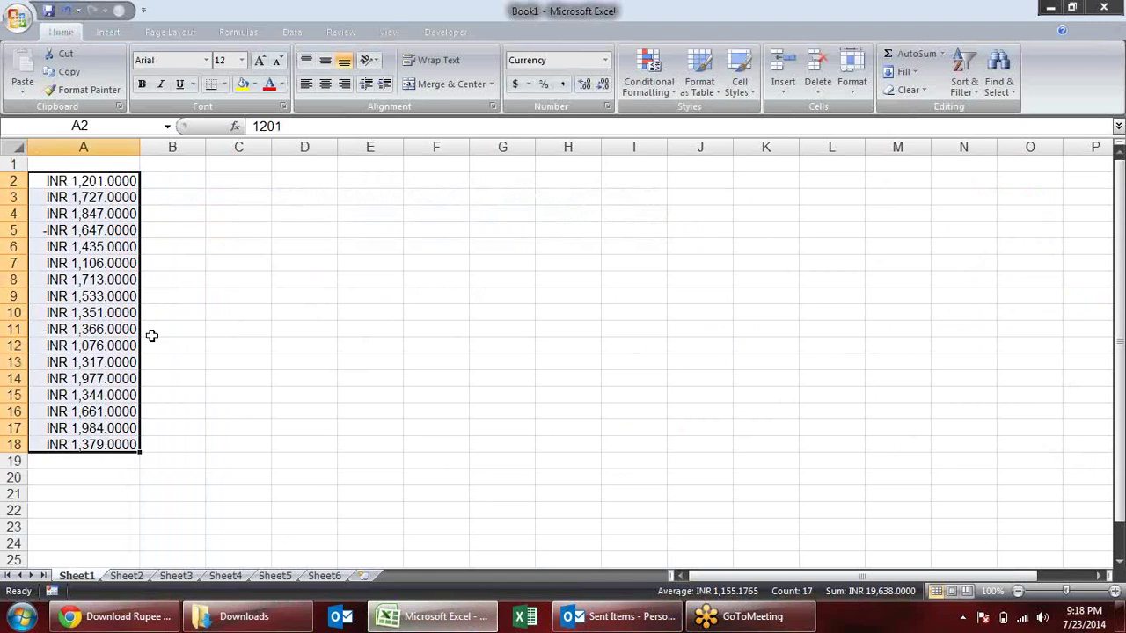
click(1104, 8)
click(568, 349)
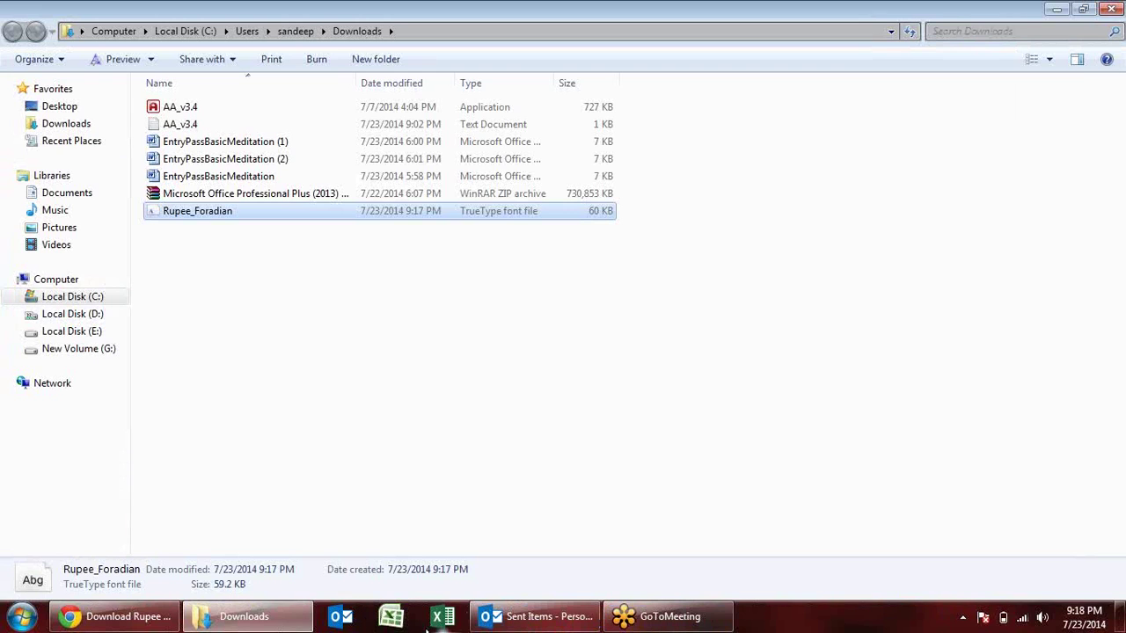
click(397, 619)
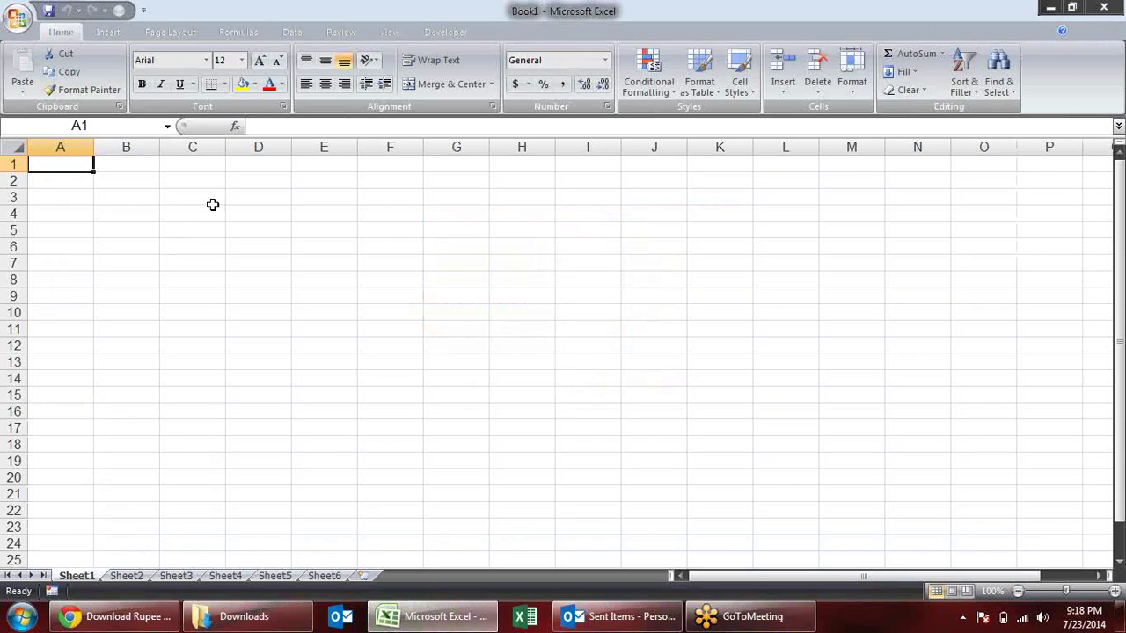
click(184, 59)
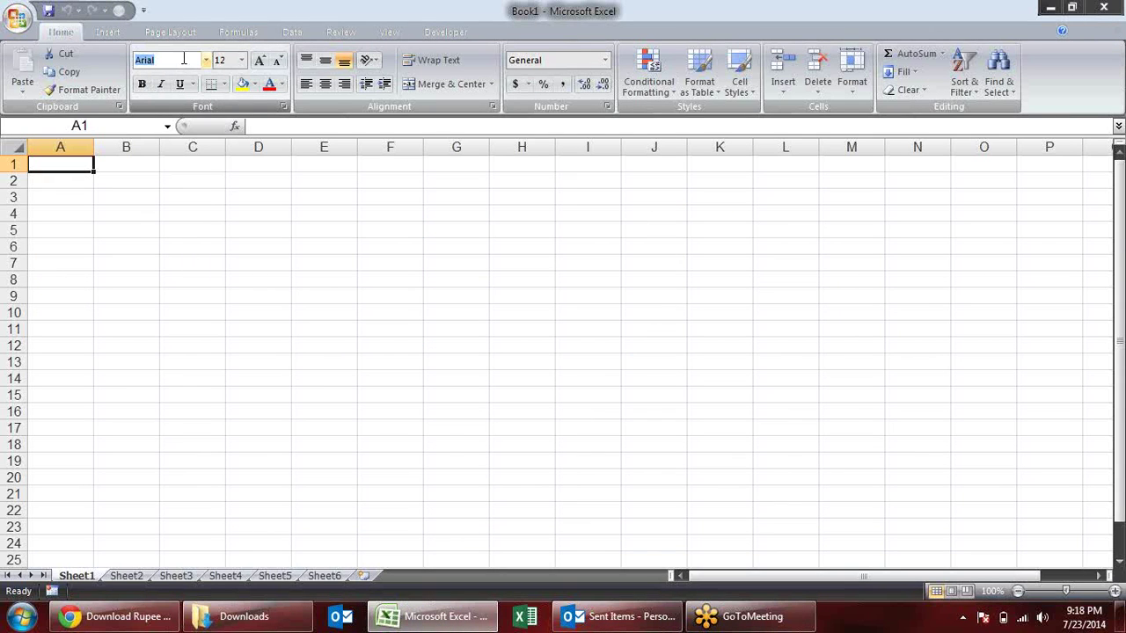
text(Rupee Foradian)
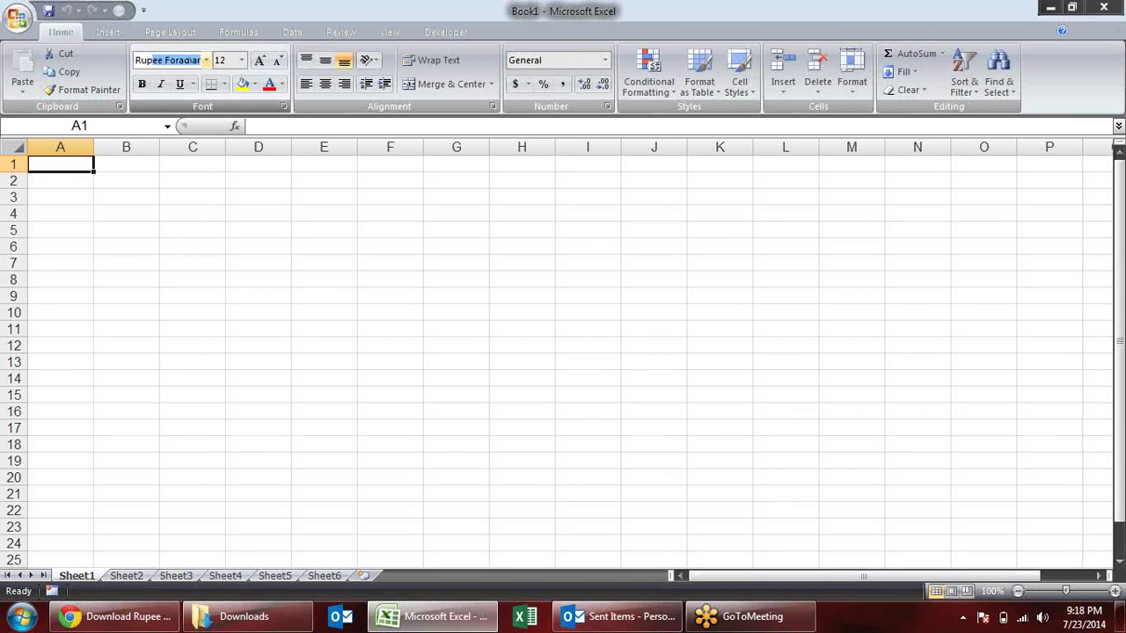
click(170, 204)
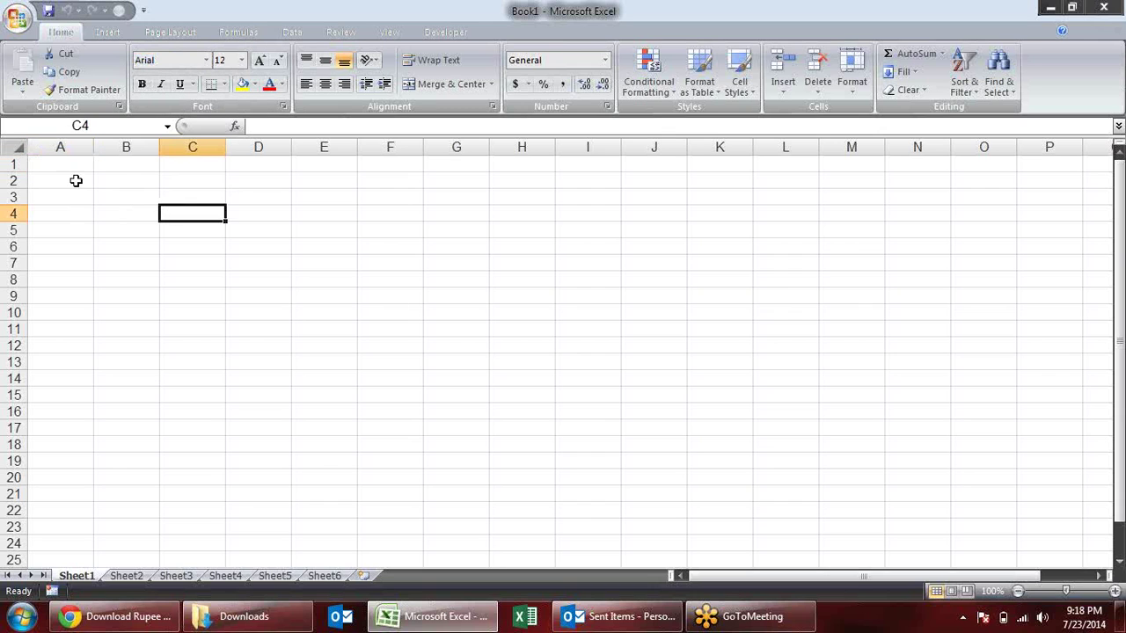
Step: Fill A2:A15 with =RANDBETWEEN(10,90)
drag(72, 180, 56, 395)
text(=ra)
key(Down)
key(Down)
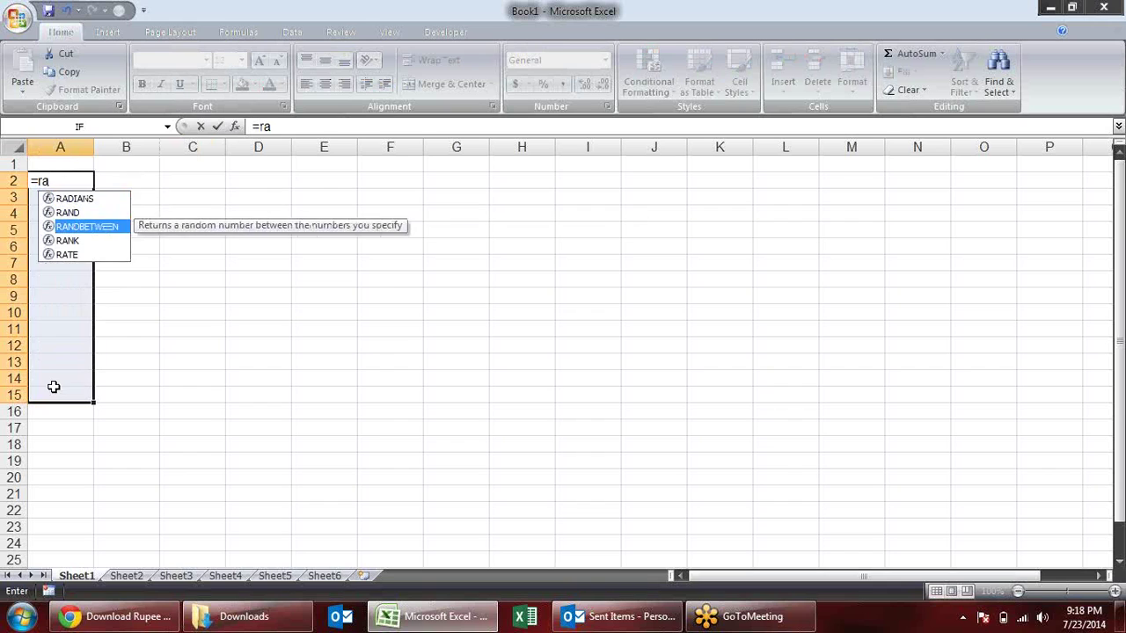
key(Tab)
text(,)
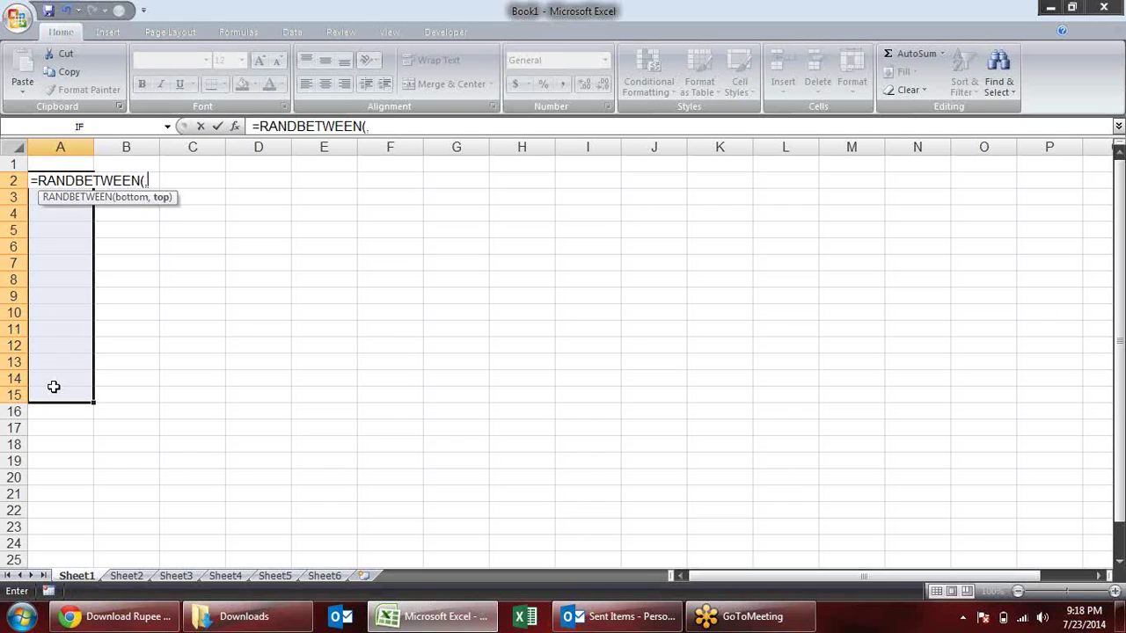
key(BackSpace)
text(,90)
key(ctrl+Return)
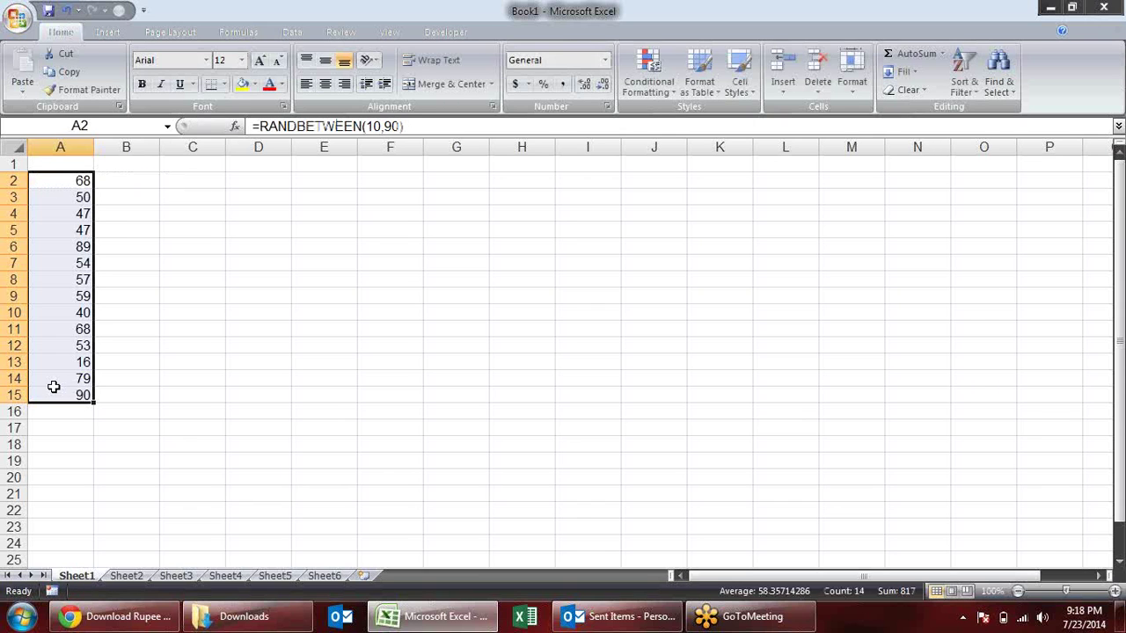
Step: Copy A2:A15 and paste it back as values only
key(ctrl+c)
key(ctrl+alt+v)
key(v)
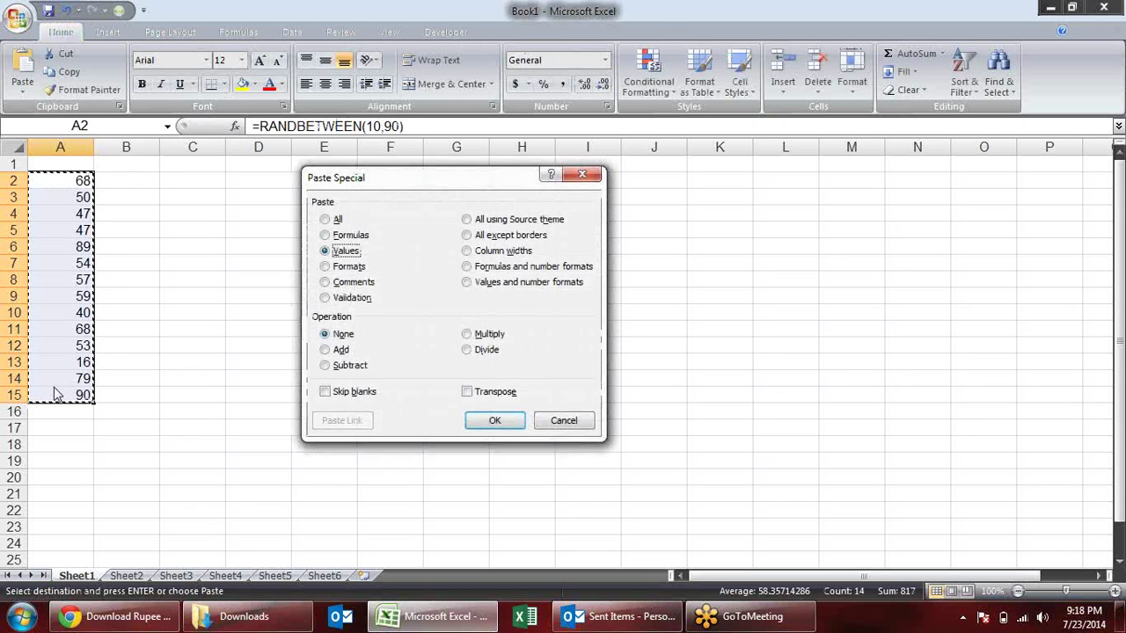
key(Return)
key(Escape)
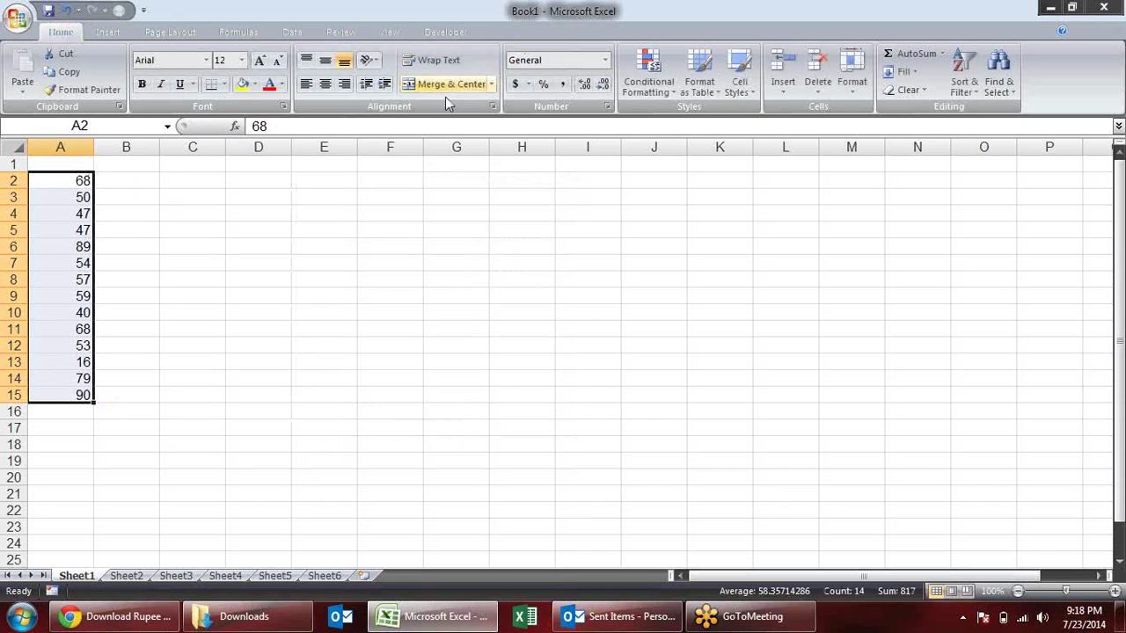
Step: Switch A2:A15 to Currency format and pick the ₹ Hindi (India) symbol
key(ctrl+1)
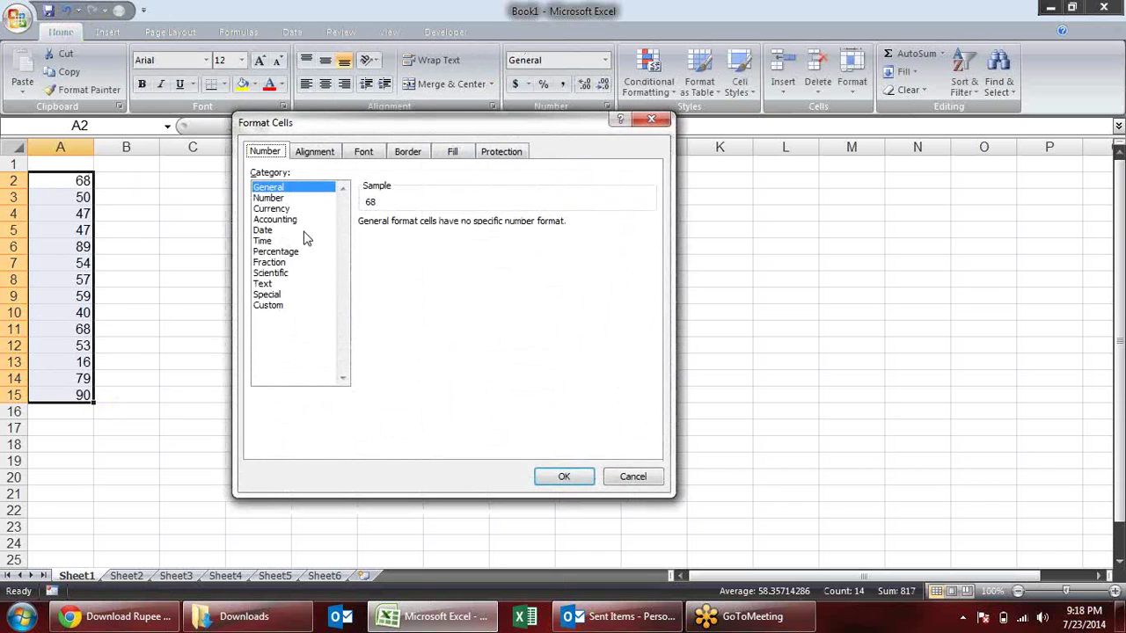
click(292, 209)
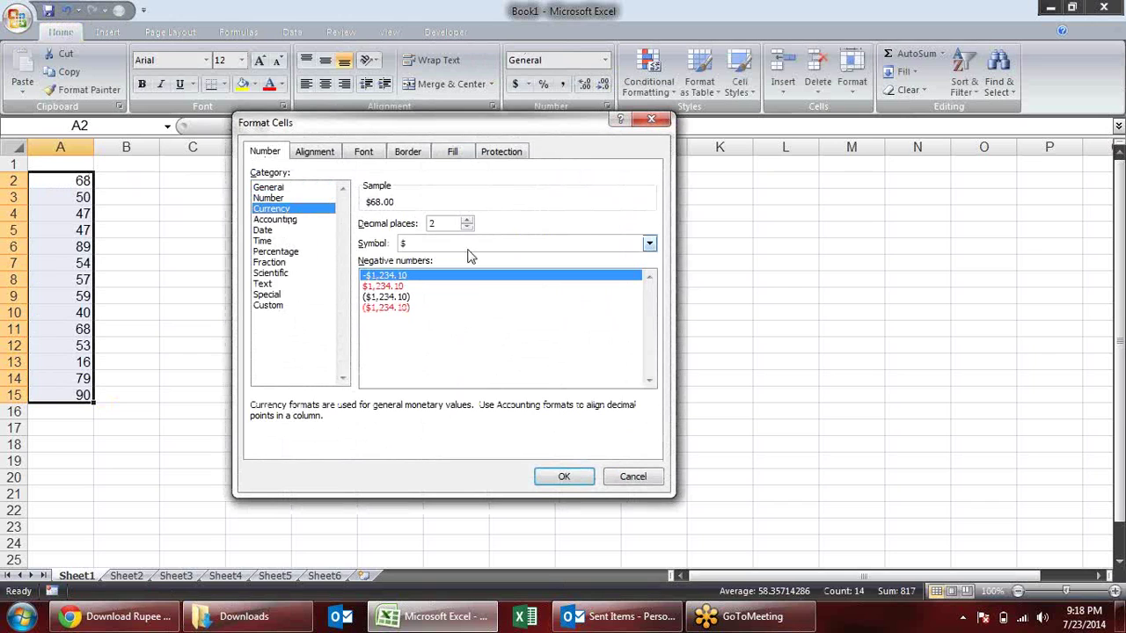
click(648, 245)
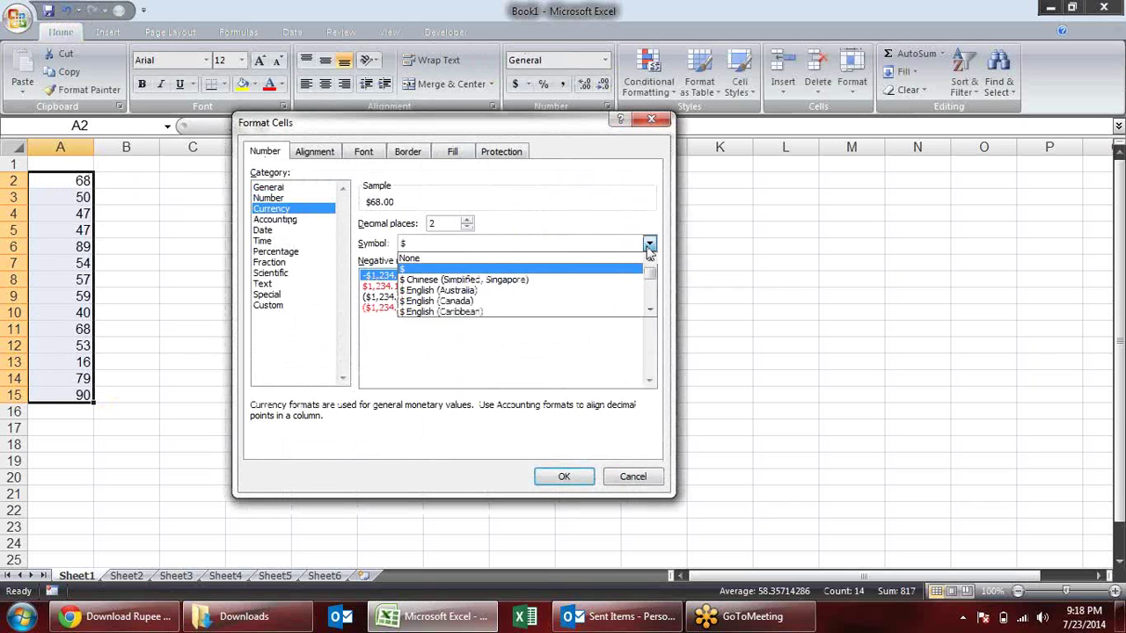
click(650, 309)
drag(651, 311, 648, 310)
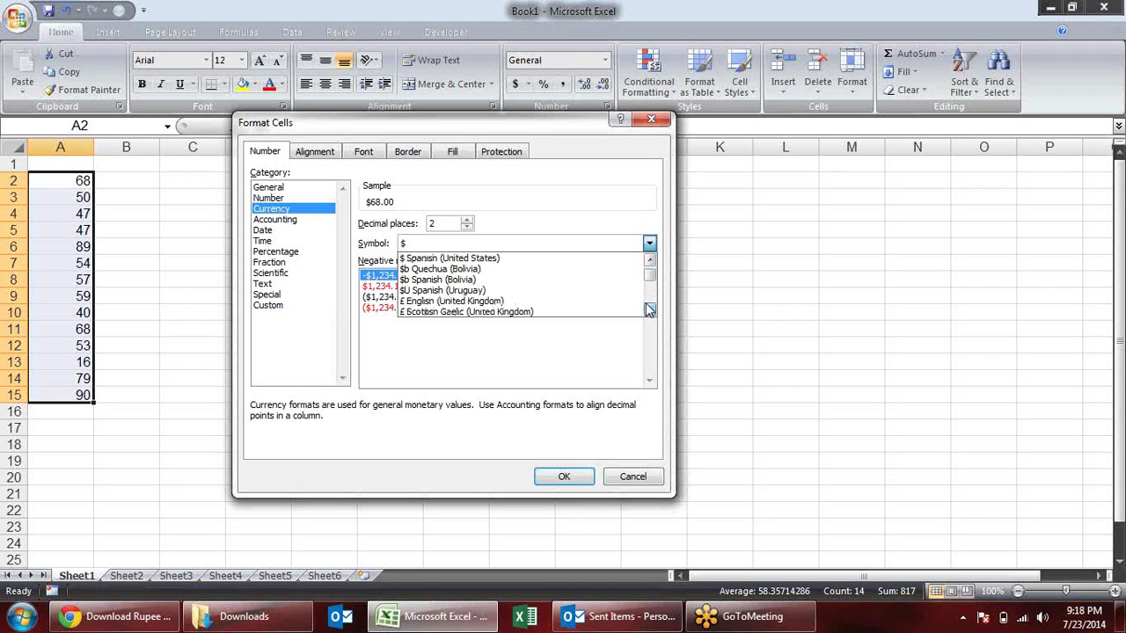
drag(649, 310, 653, 263)
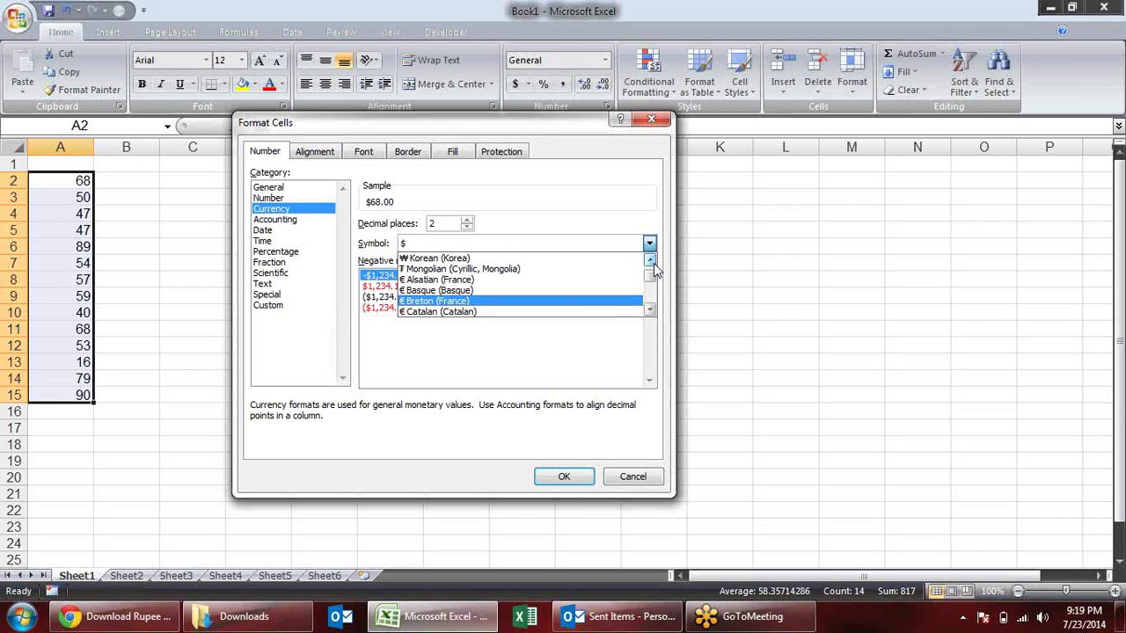
drag(654, 314, 652, 310)
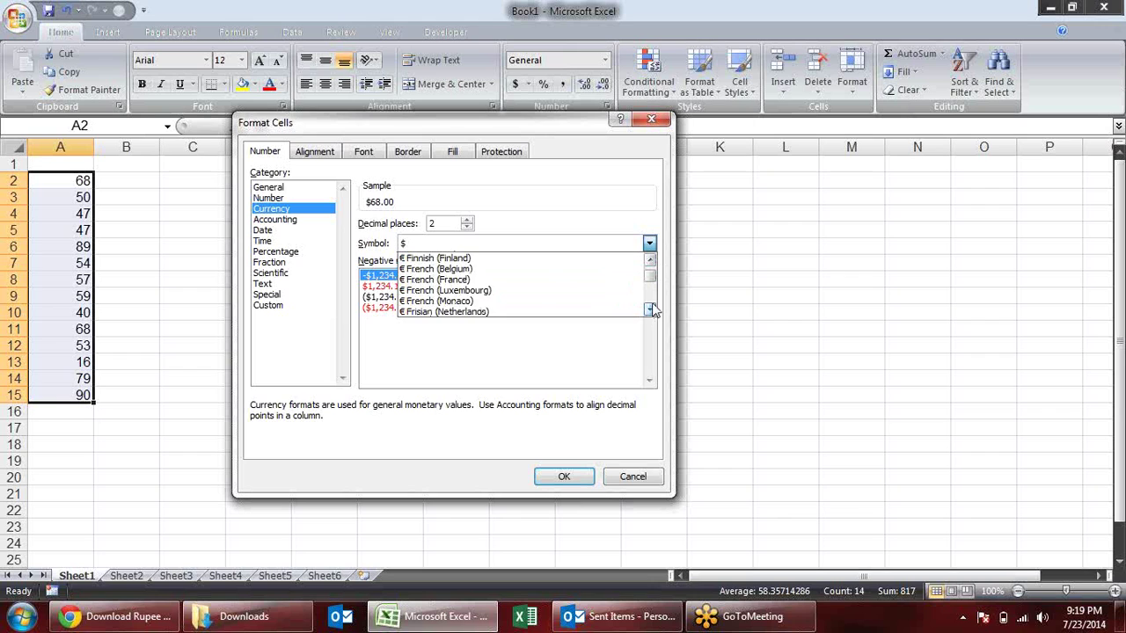
drag(651, 307, 651, 307)
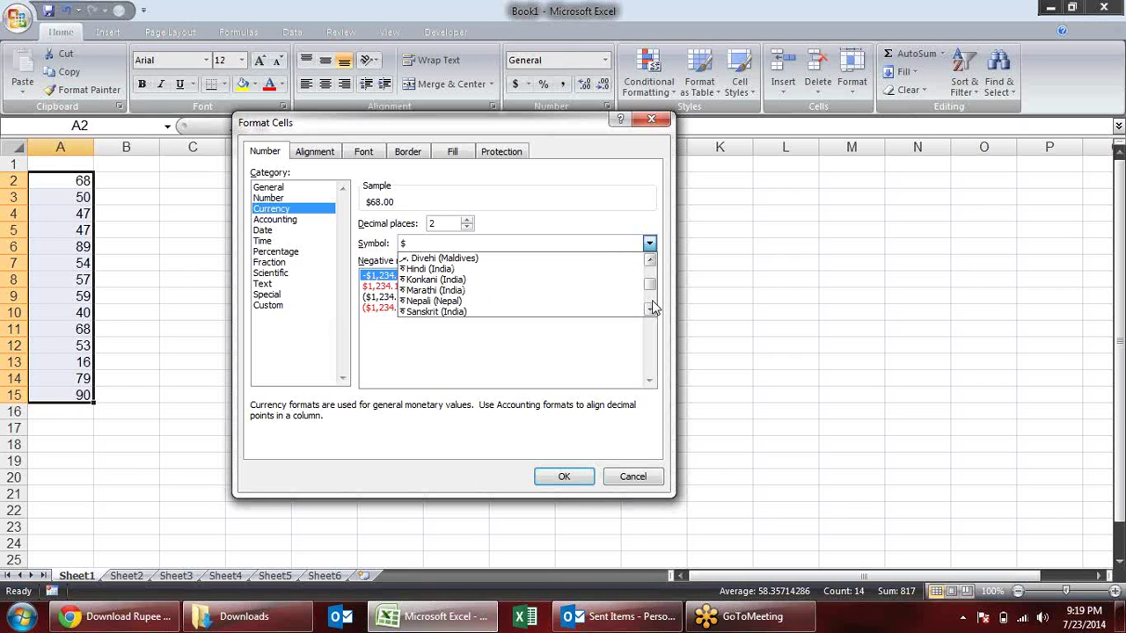
click(431, 269)
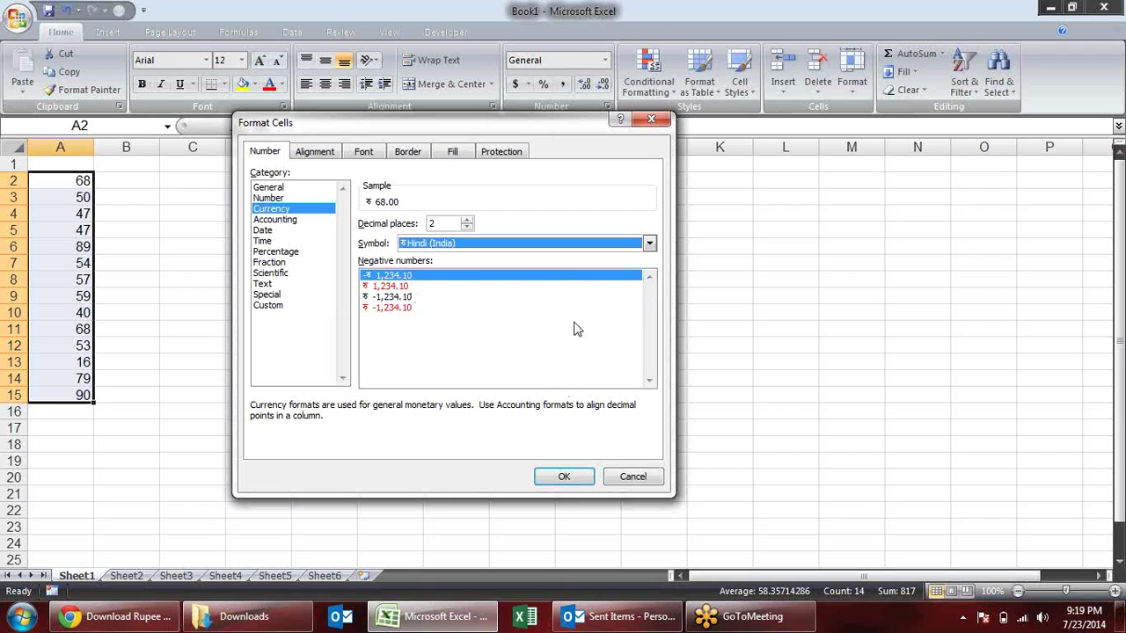
Step: Reconfirm the ₹ Hindi (India) symbol and apply the two-decimal rupee Currency format
click(649, 243)
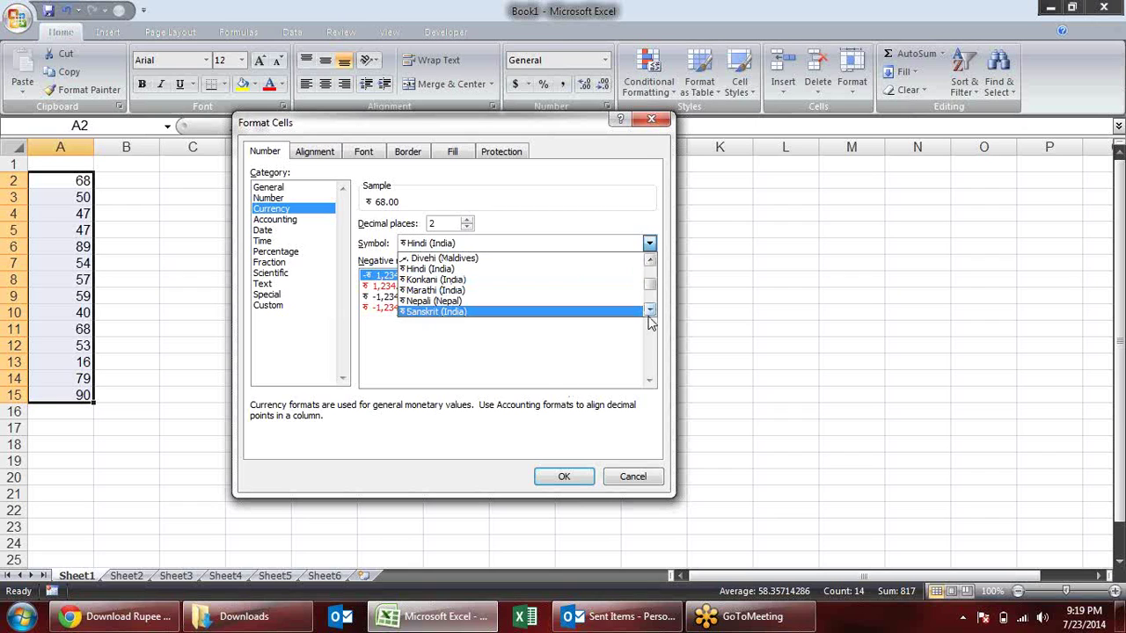
click(650, 310)
click(650, 310)
click(650, 310)
click(650, 309)
click(650, 309)
click(650, 310)
click(651, 310)
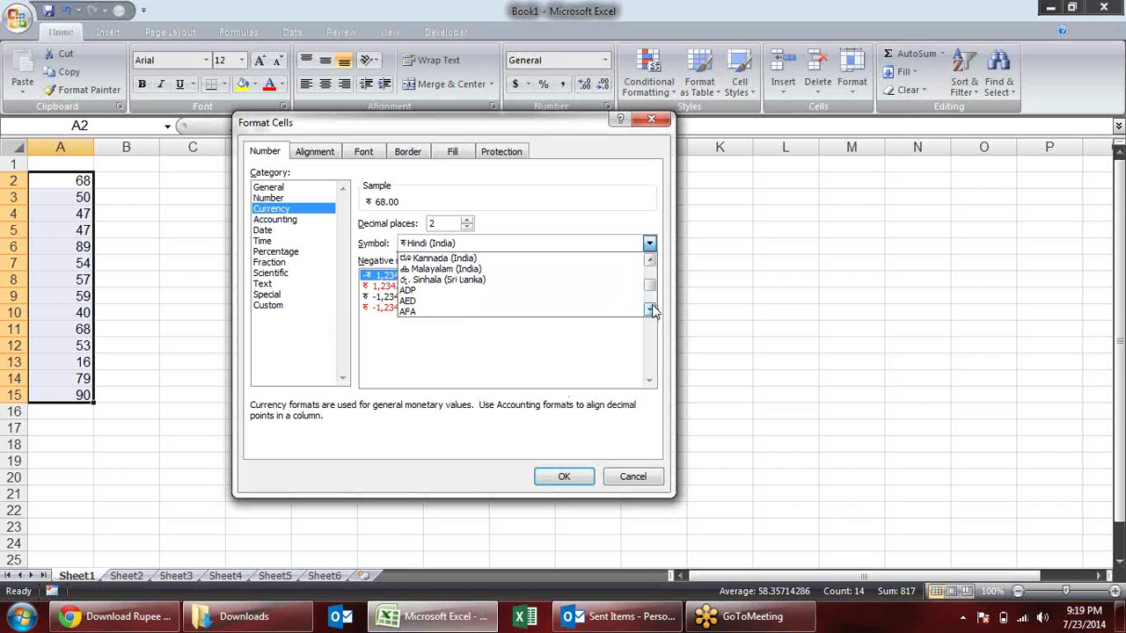
click(652, 310)
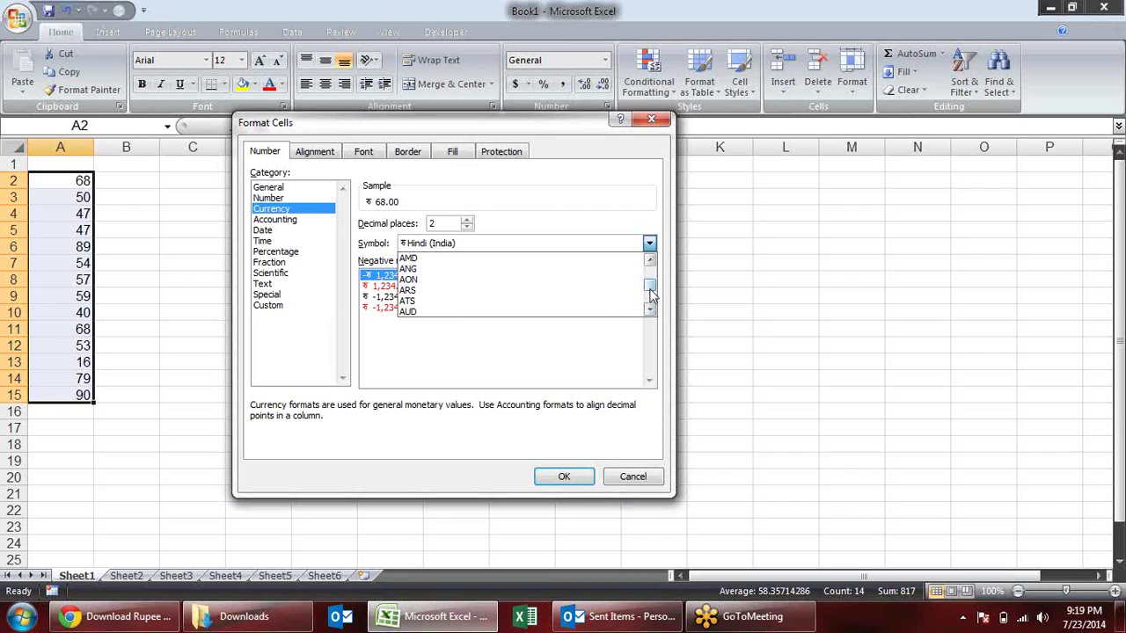
drag(651, 290, 654, 308)
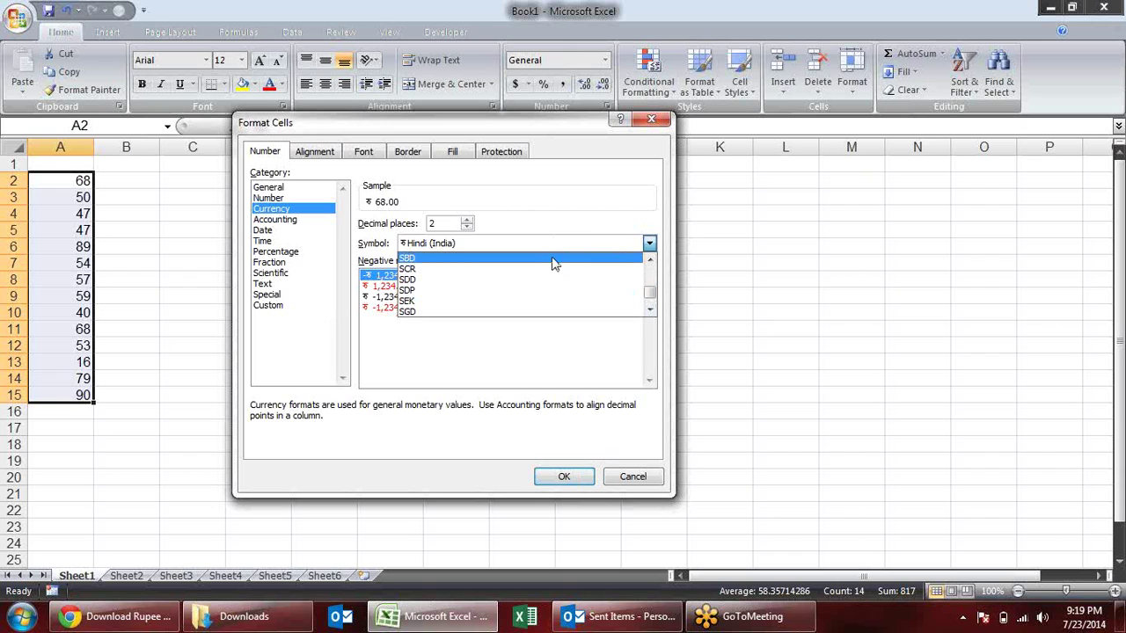
click(580, 476)
click(581, 476)
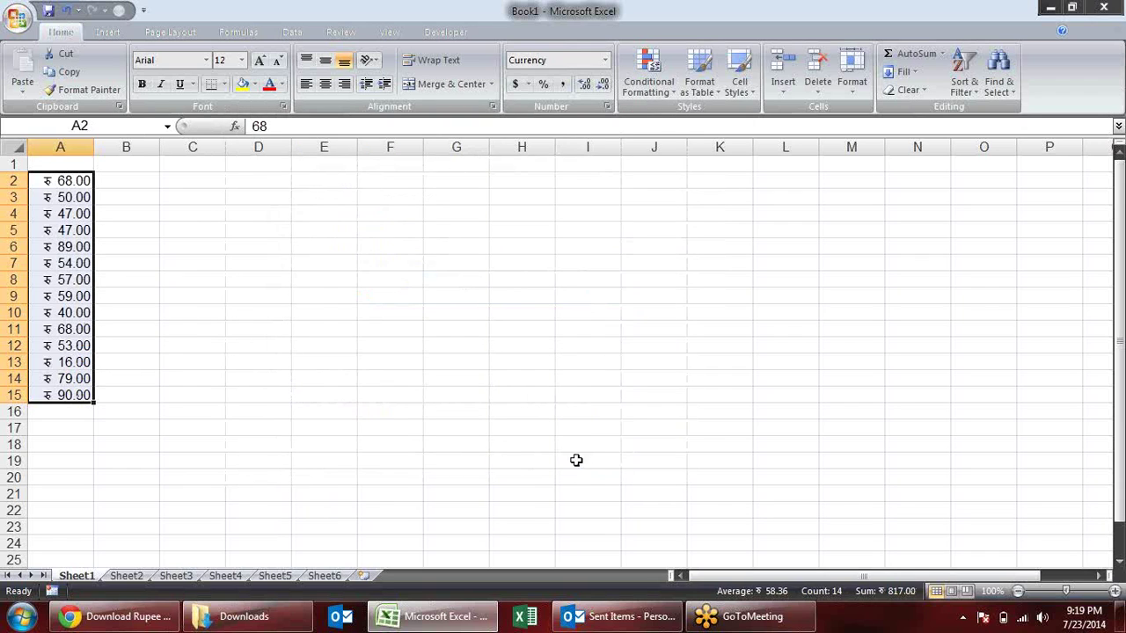
Step: Autofit column A to its widest rupee value
click(85, 245)
drag(79, 181, 84, 395)
click(132, 147)
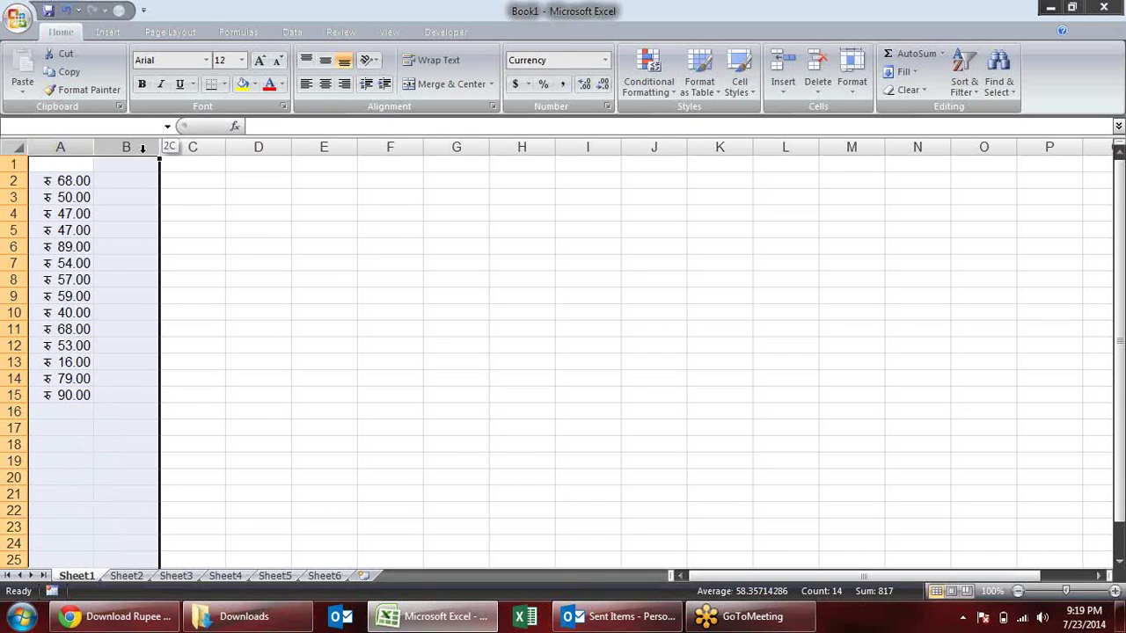
click(222, 297)
double_click(94, 147)
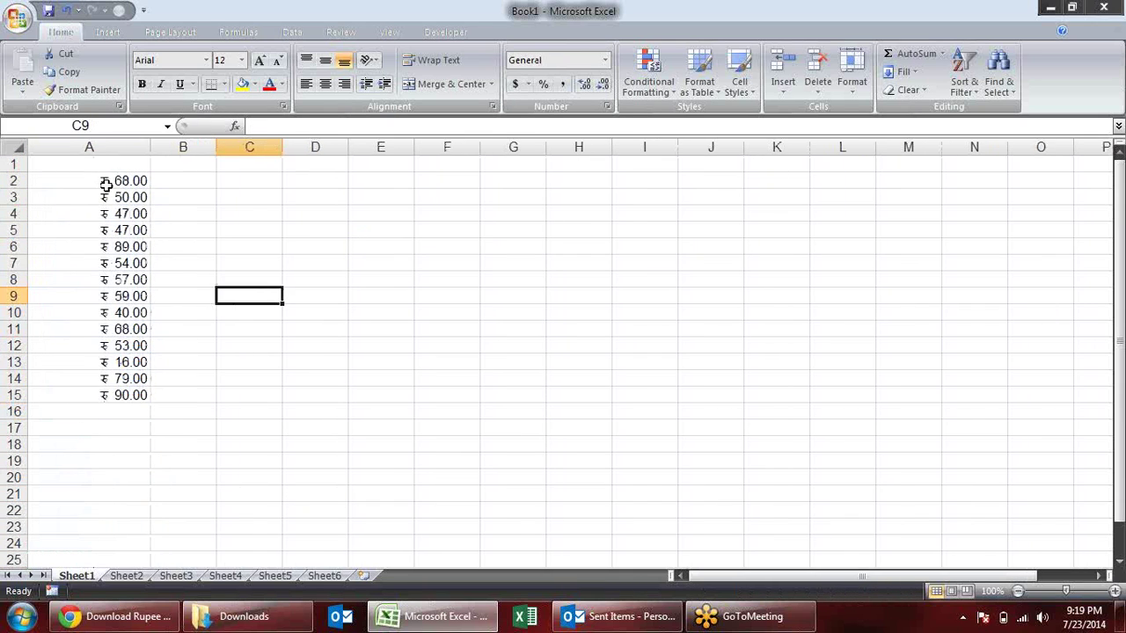
Step: Enter 1000 in A2 and 1,400 in A5
click(105, 183)
text(100)
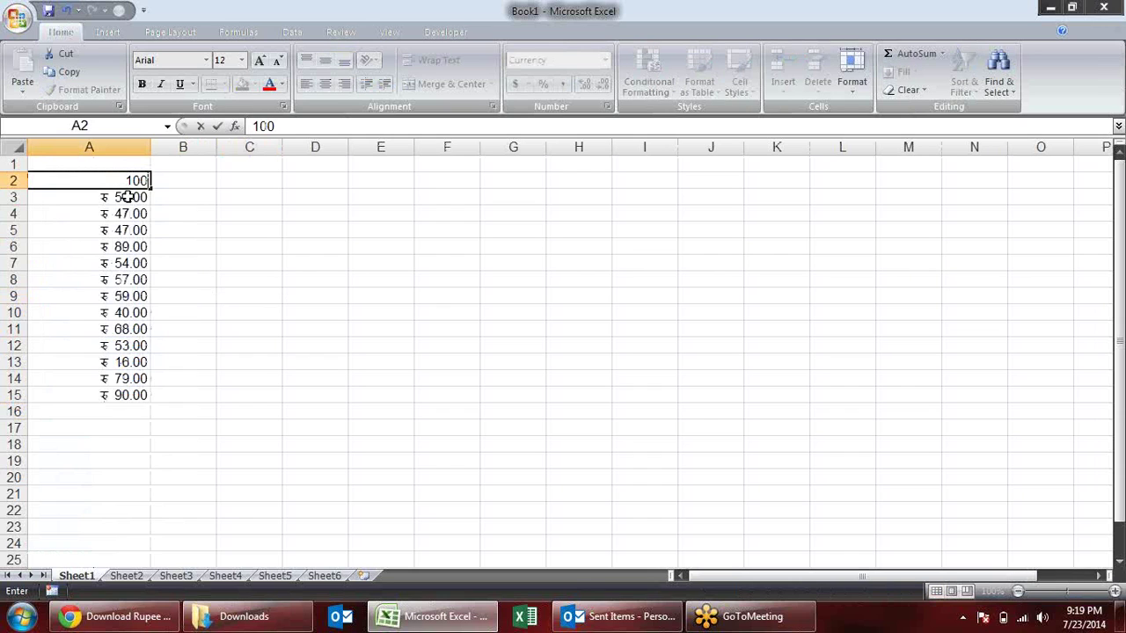
key(Return)
key(Down)
key(Down)
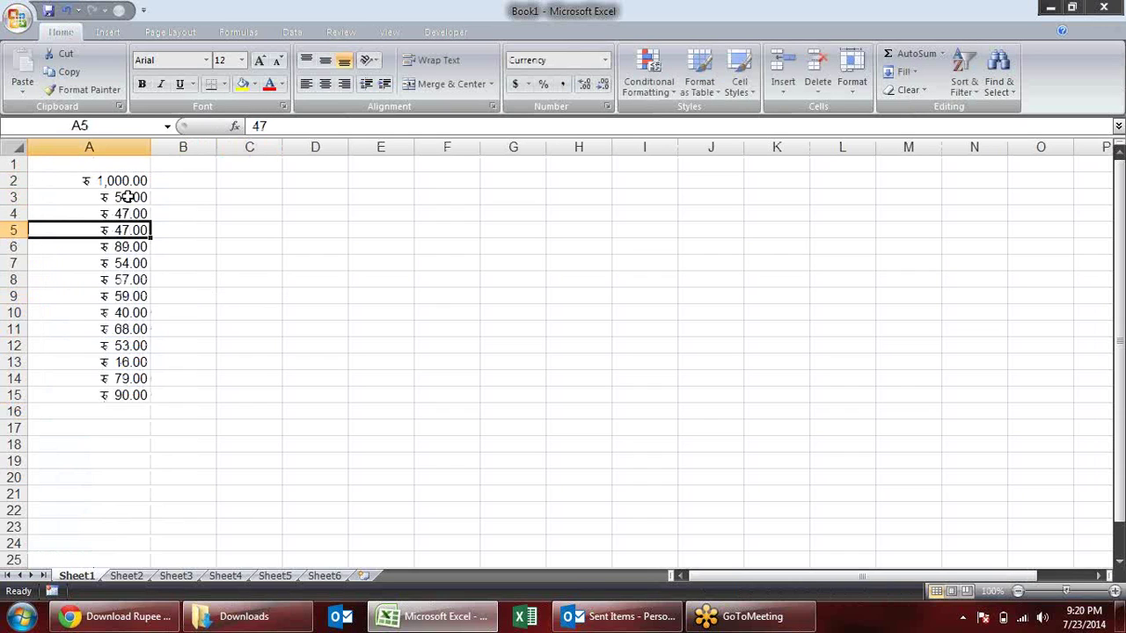
text(1,400)
key(Return)
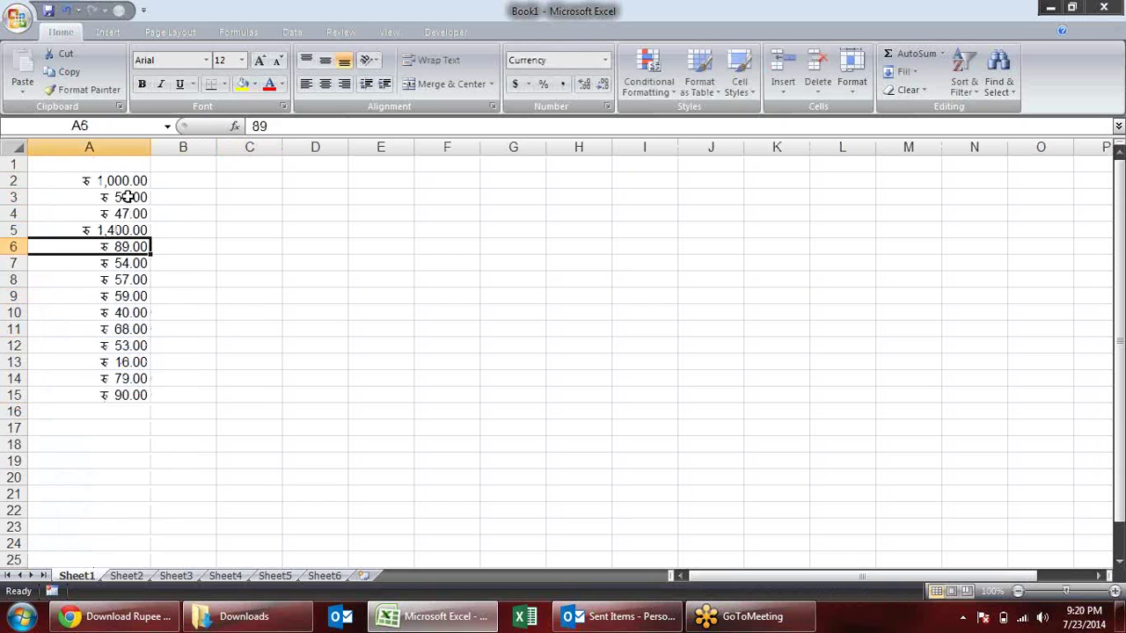
Step: Copy A2:A15 and paste only its values into B2:B15 with Paste Special
drag(132, 185, 121, 395)
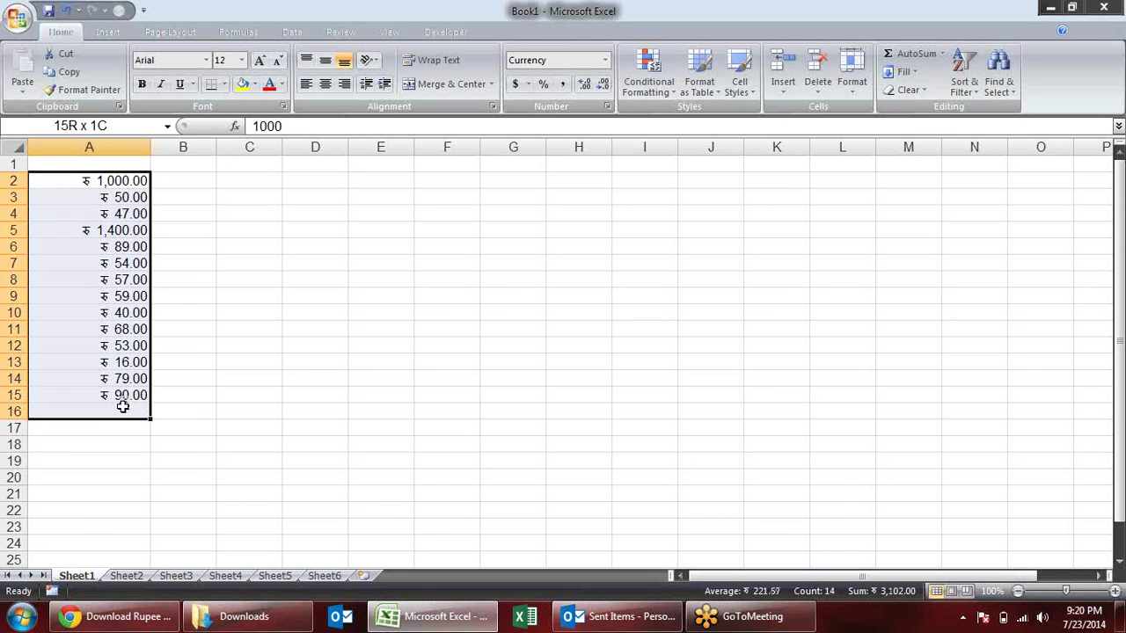
key(ctrl+c)
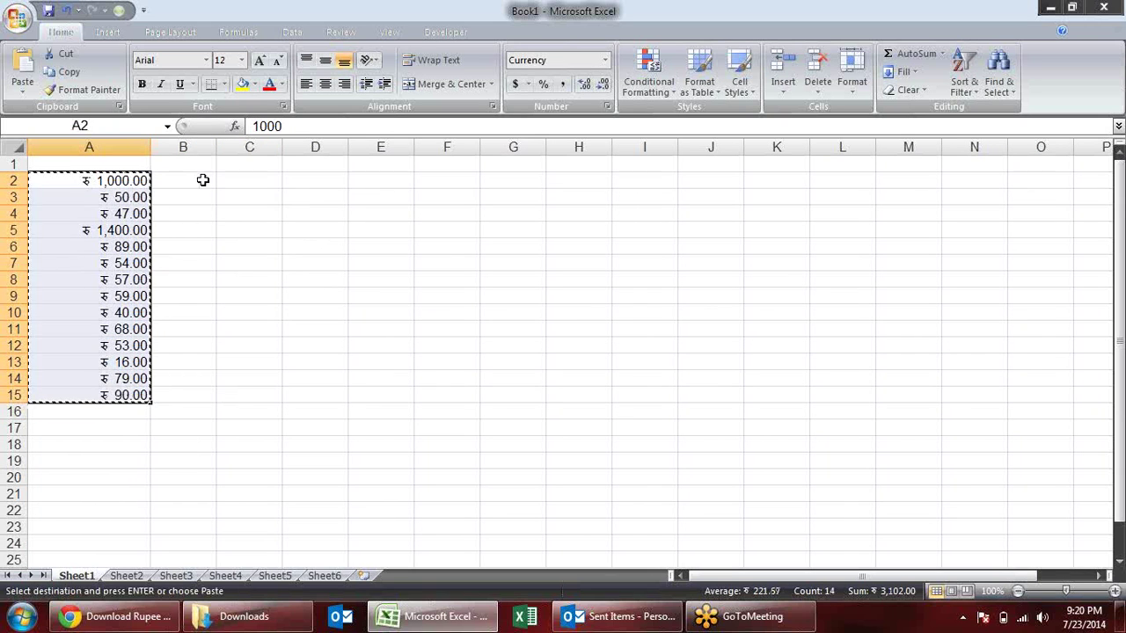
click(203, 184)
key(alt+e)
key(s)
key(v)
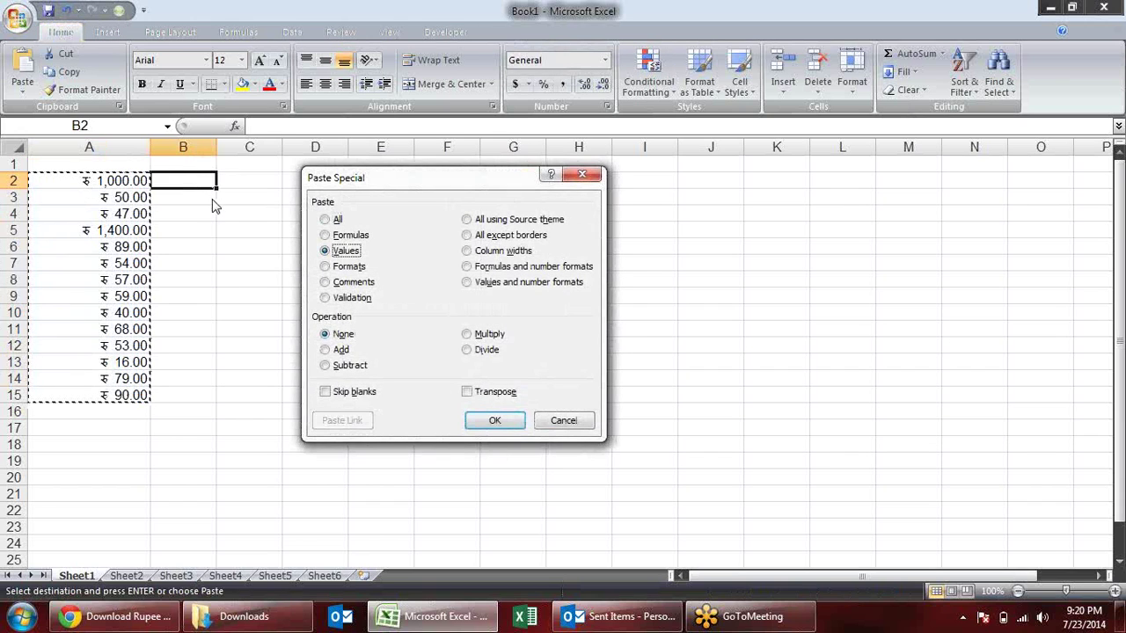
key(Return)
key(Escape)
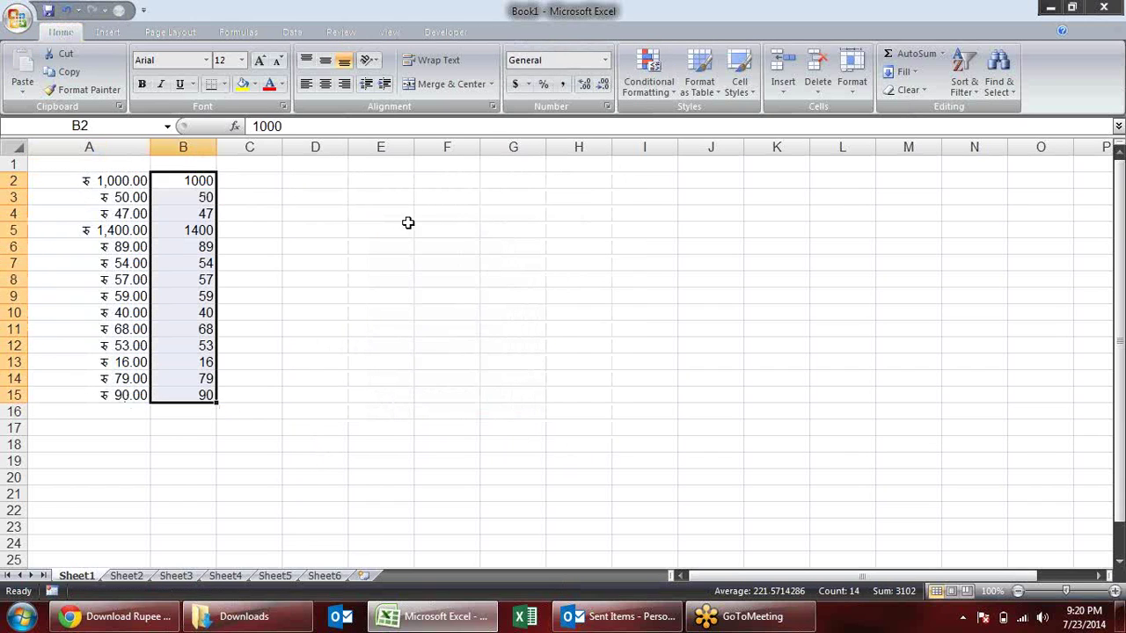
drag(120, 179, 132, 395)
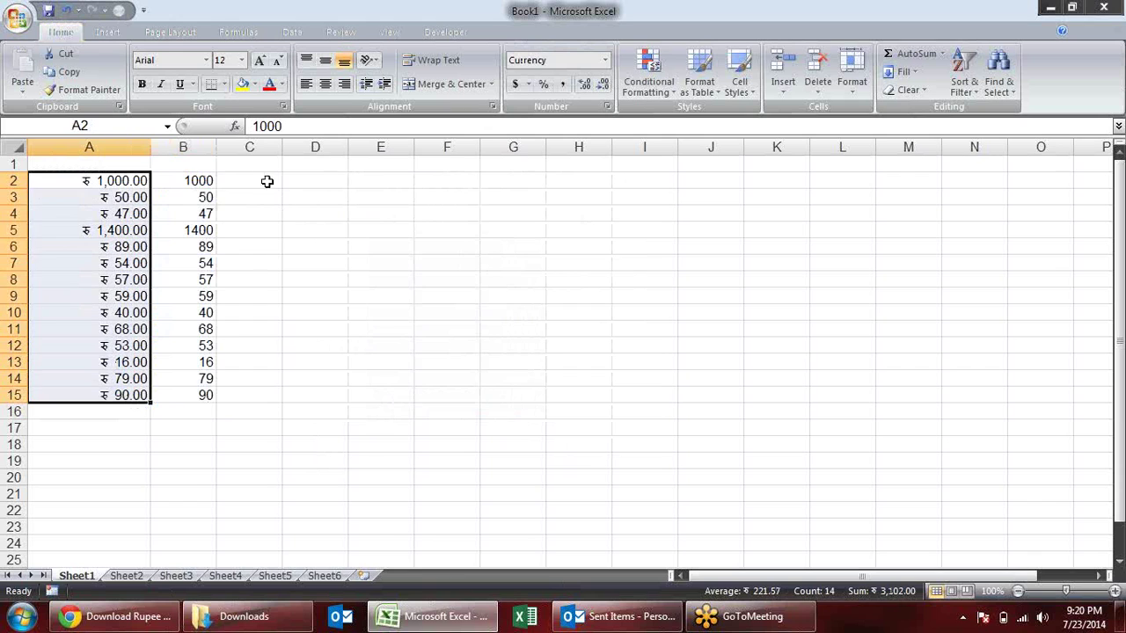
Step: Give B2:B15 the Accounting number format
drag(197, 182, 211, 390)
key(ctrl+1)
click(290, 210)
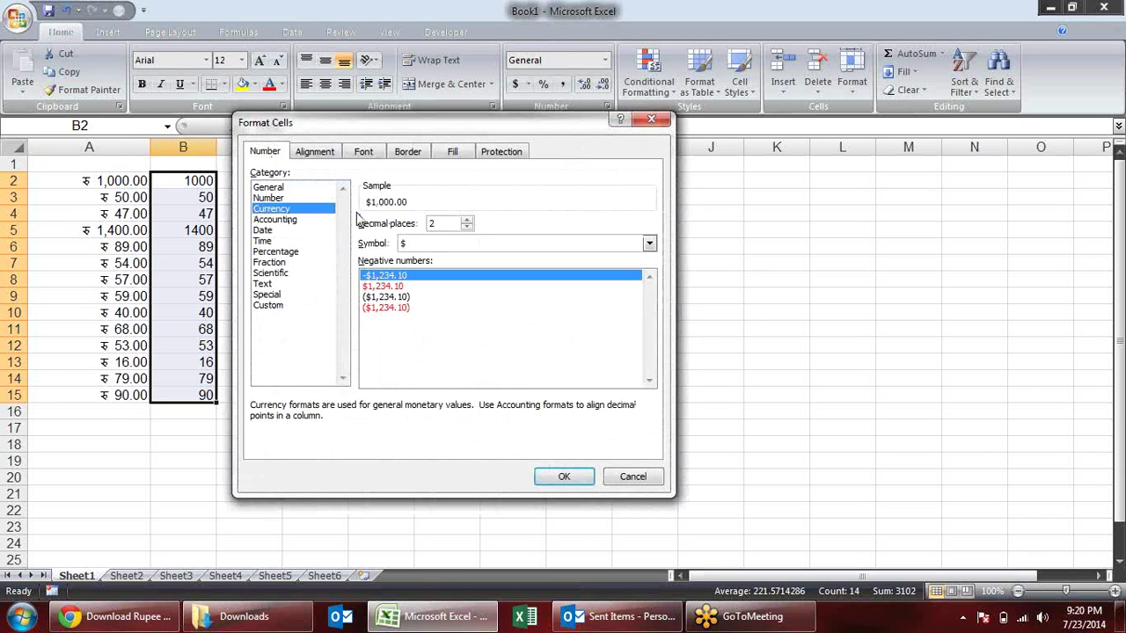
click(308, 220)
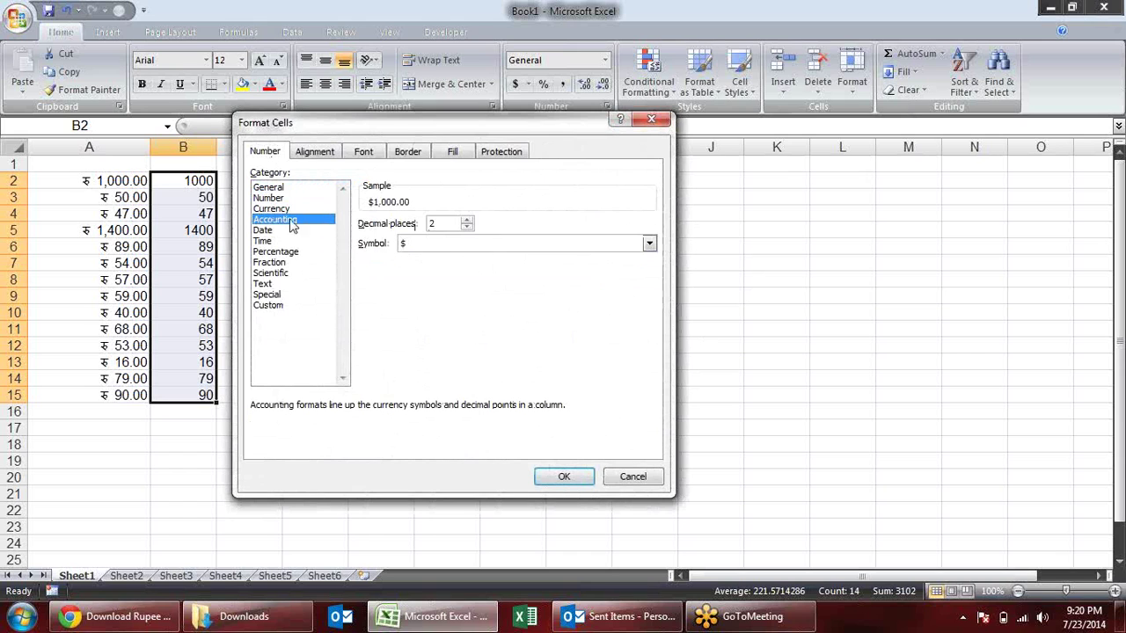
drag(444, 132, 709, 138)
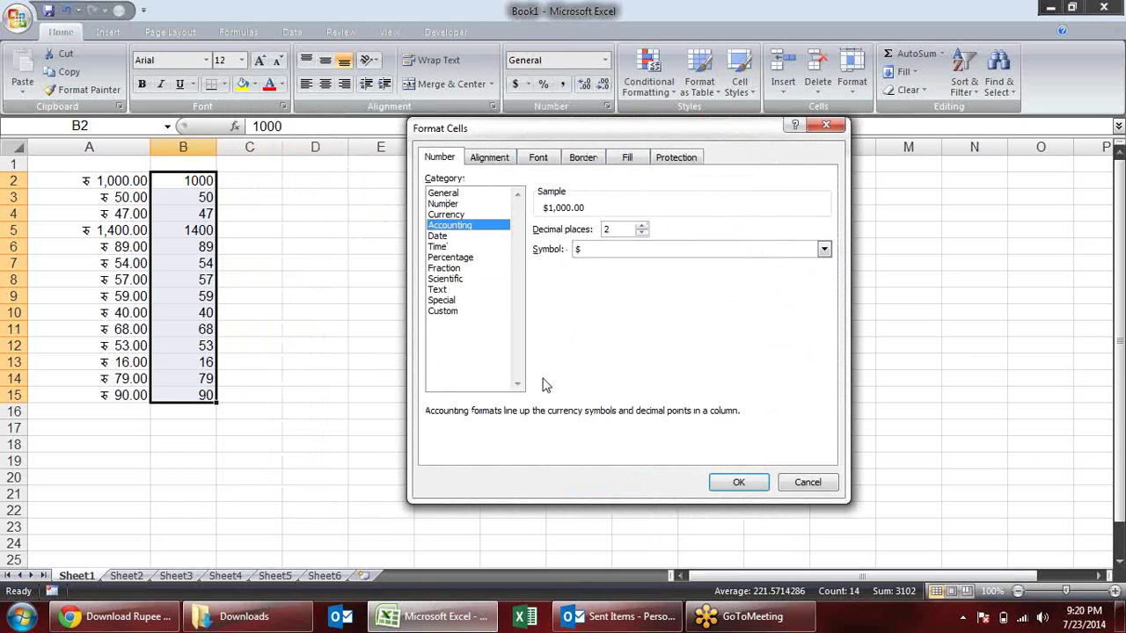
Step: Set the Accounting symbol to ₹ Hindi (India) and apply it to B2:B15
click(825, 252)
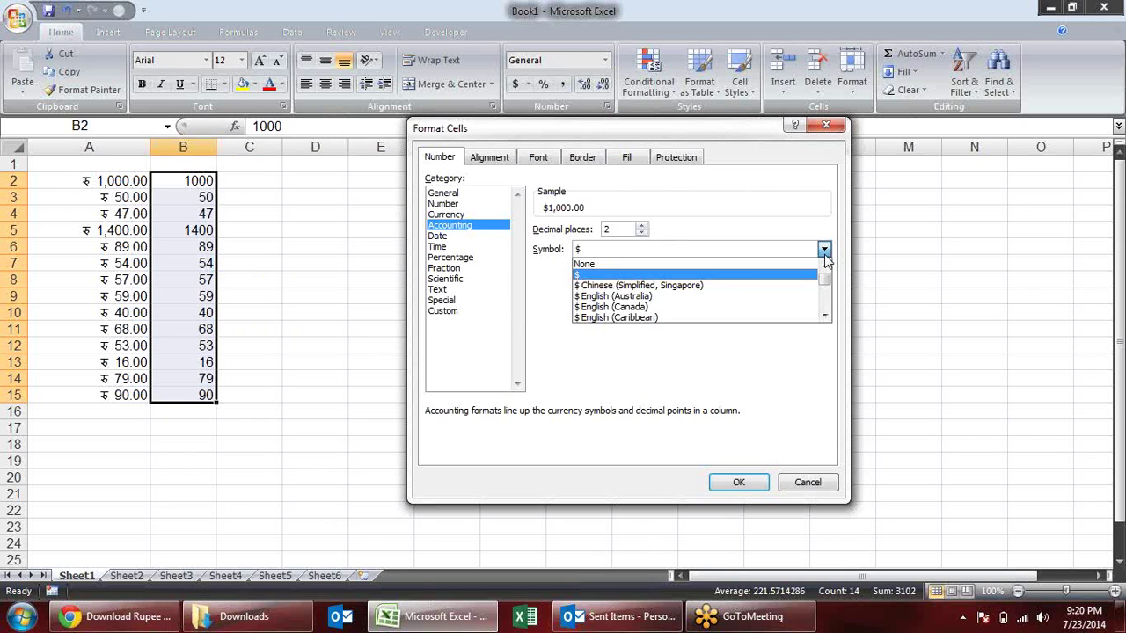
drag(822, 275, 827, 298)
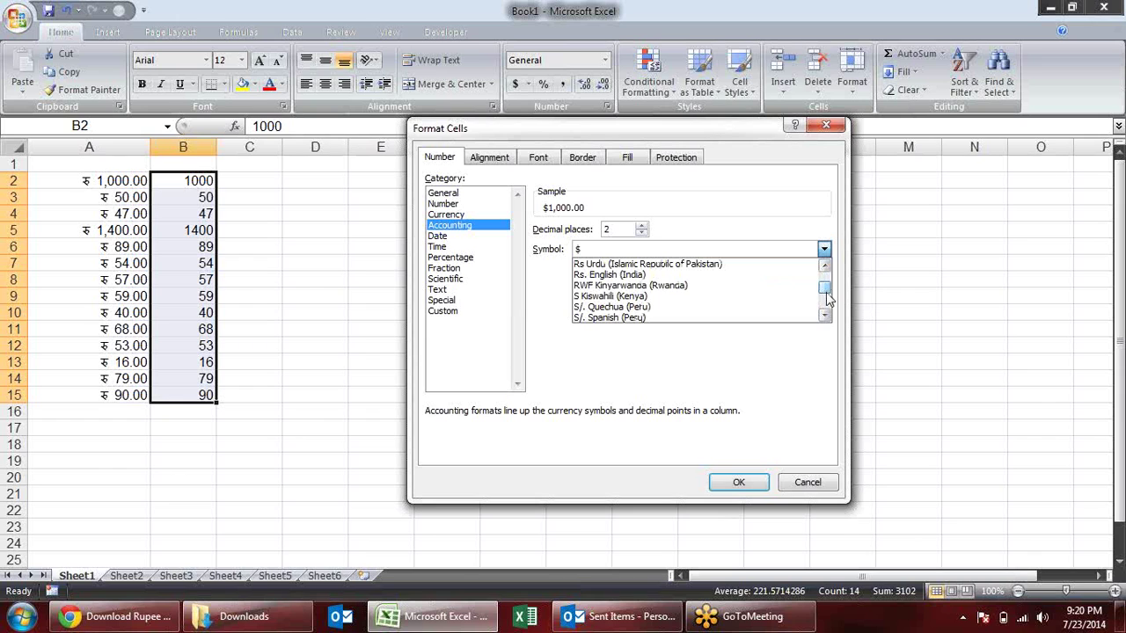
click(825, 317)
click(825, 317)
click(825, 317)
click(826, 315)
click(827, 299)
click(827, 300)
click(827, 300)
click(827, 300)
click(827, 302)
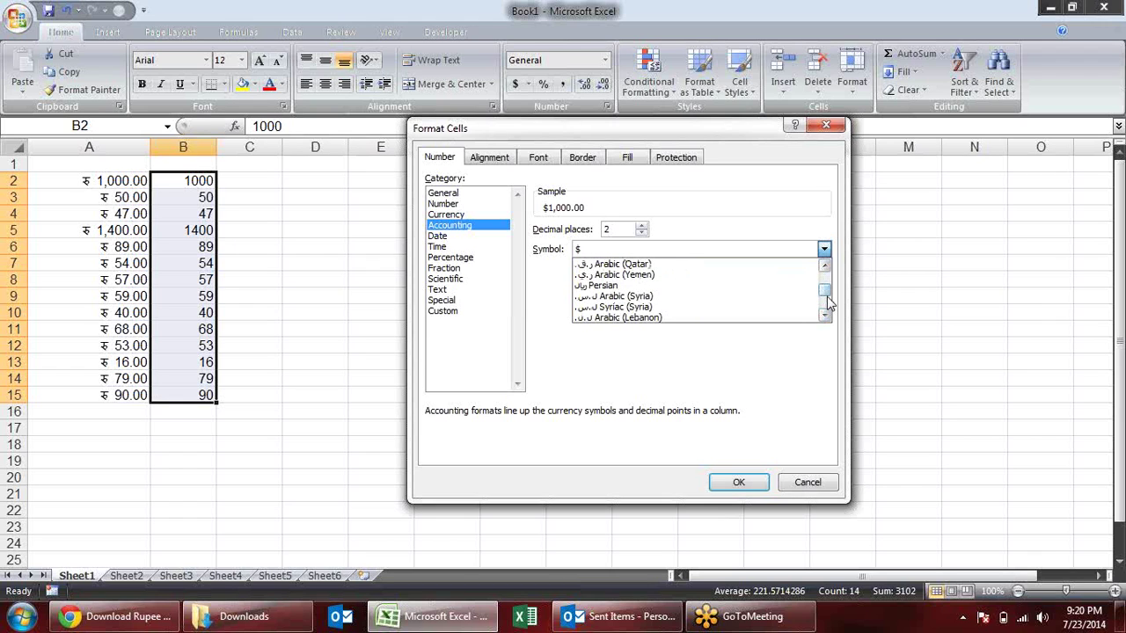
click(826, 308)
click(658, 286)
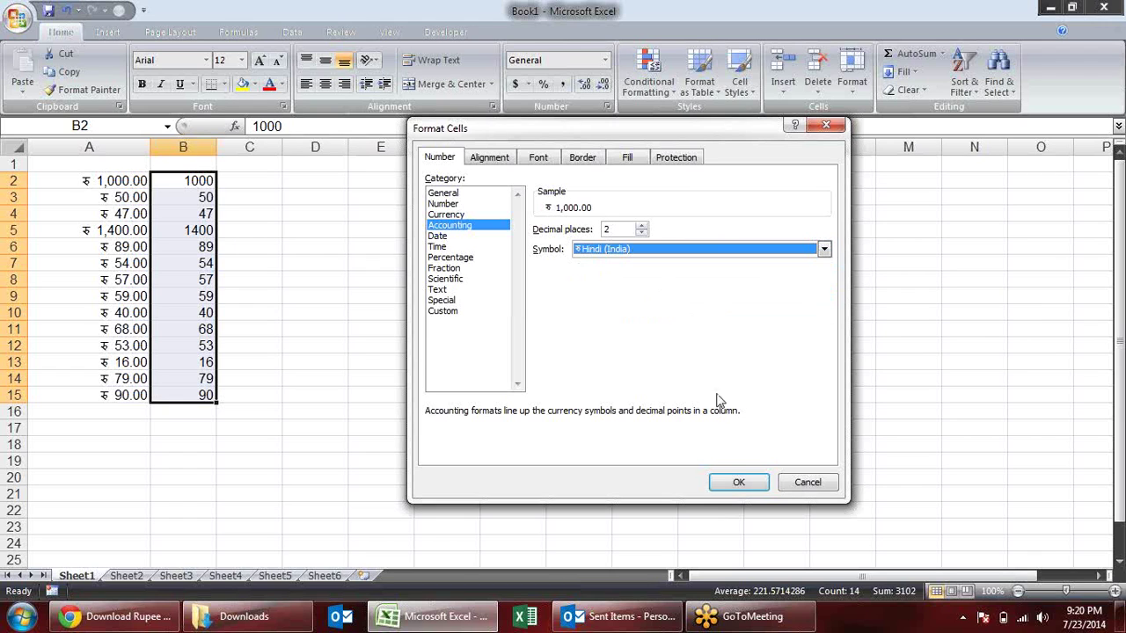
click(737, 488)
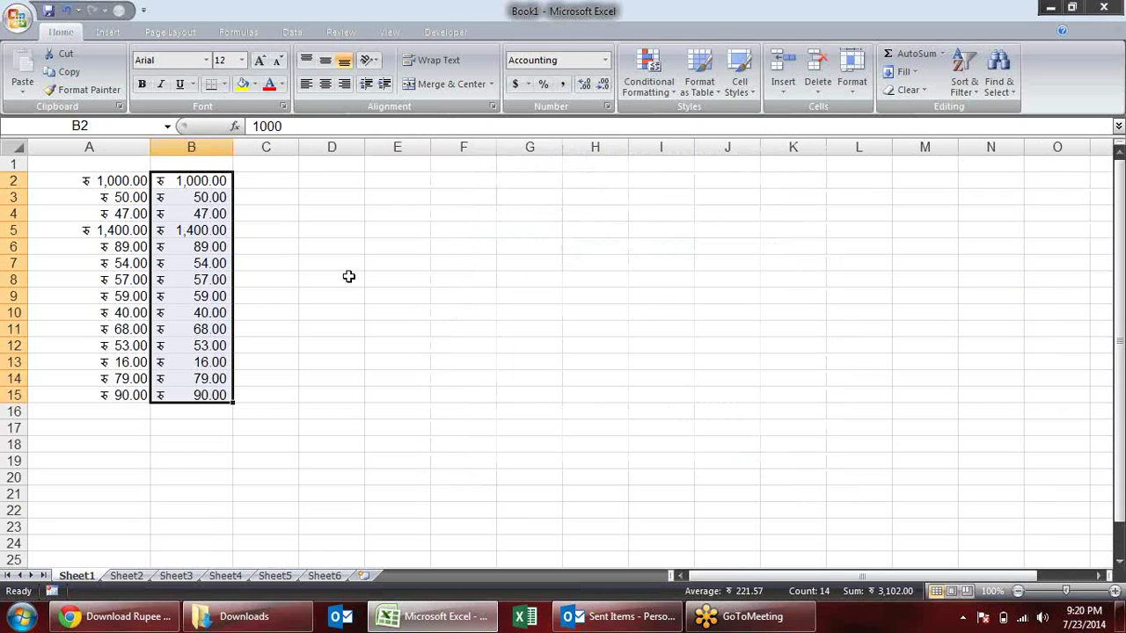
click(348, 278)
Step: Widen column B, compare its format with column A, then autofit it back
drag(232, 147, 264, 147)
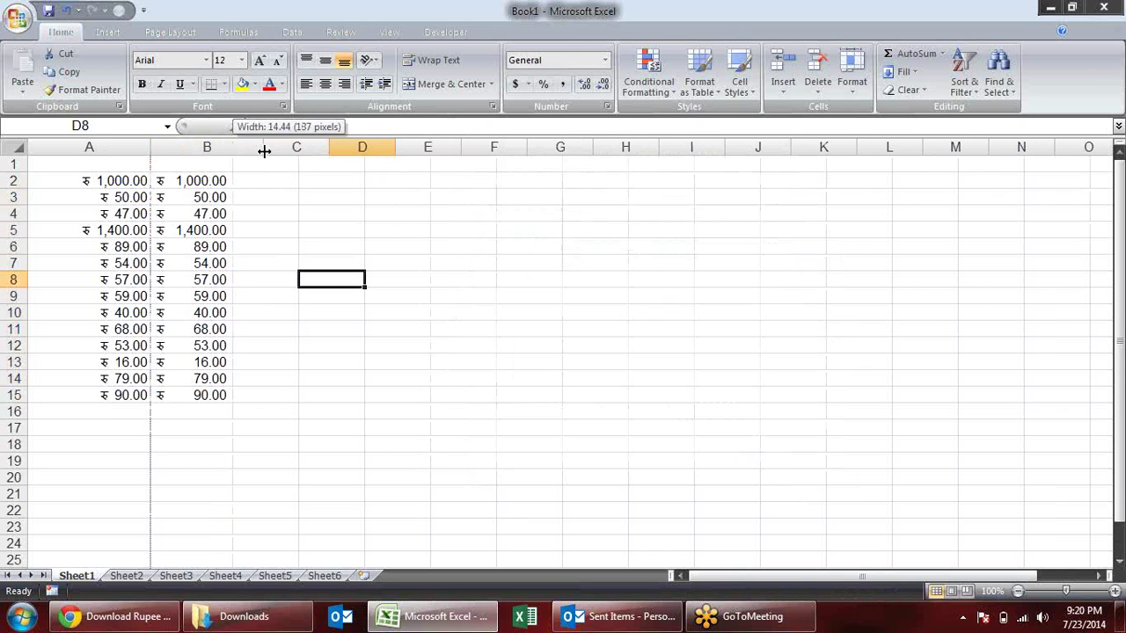
click(166, 183)
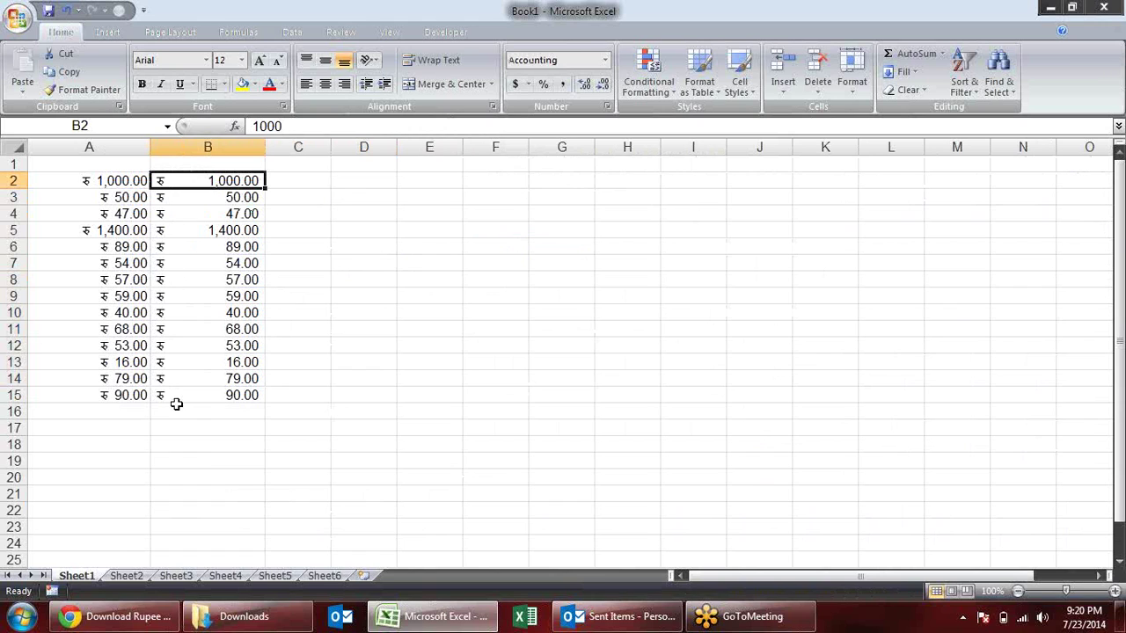
drag(90, 181, 97, 373)
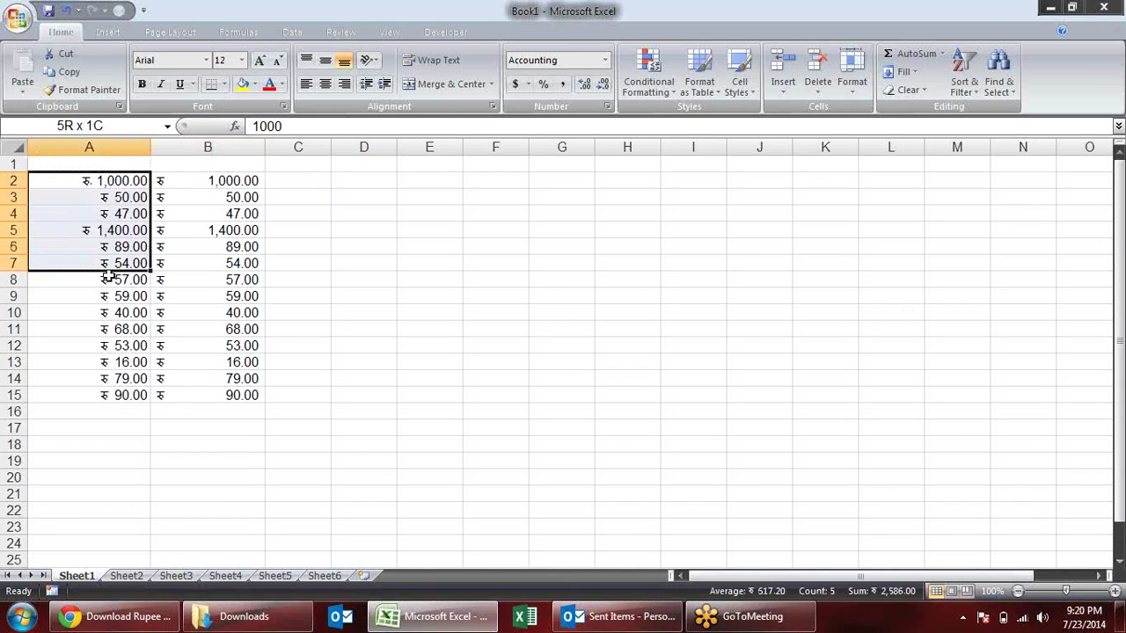
drag(176, 182, 166, 393)
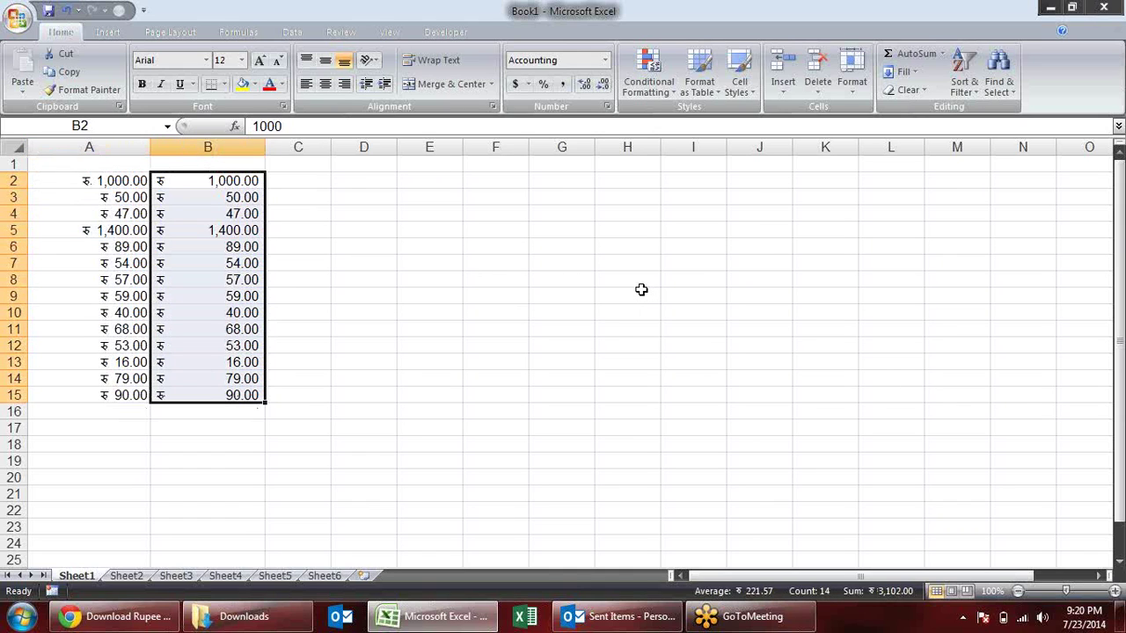
double_click(263, 143)
click(361, 279)
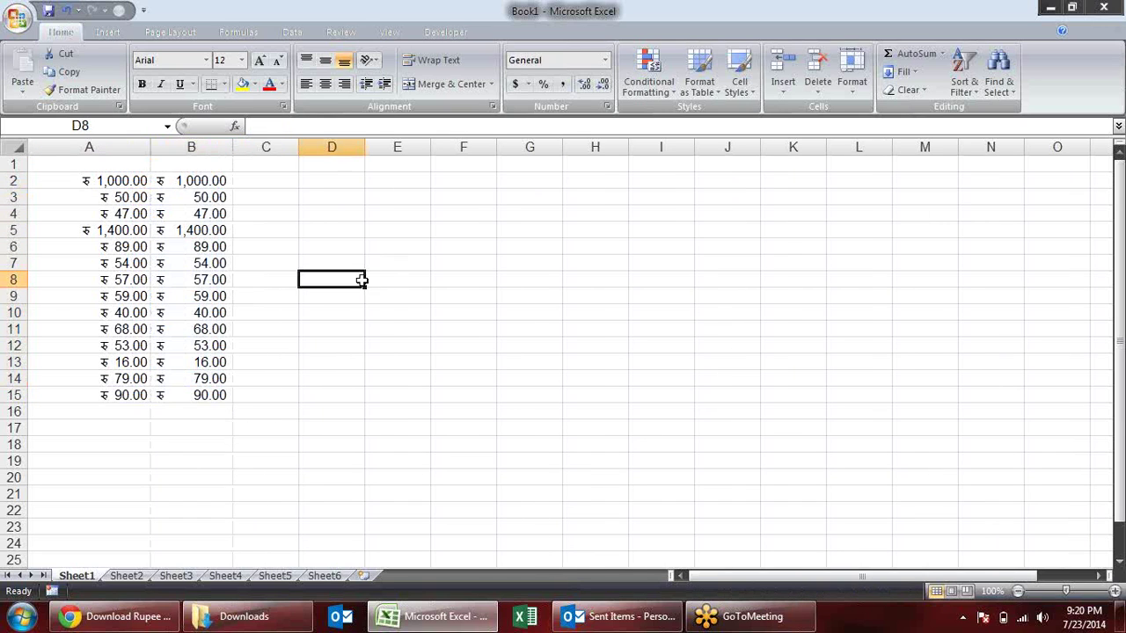
Step: Enter 0 in B6, B7, B10 and B13 so they display as dashes
click(217, 246)
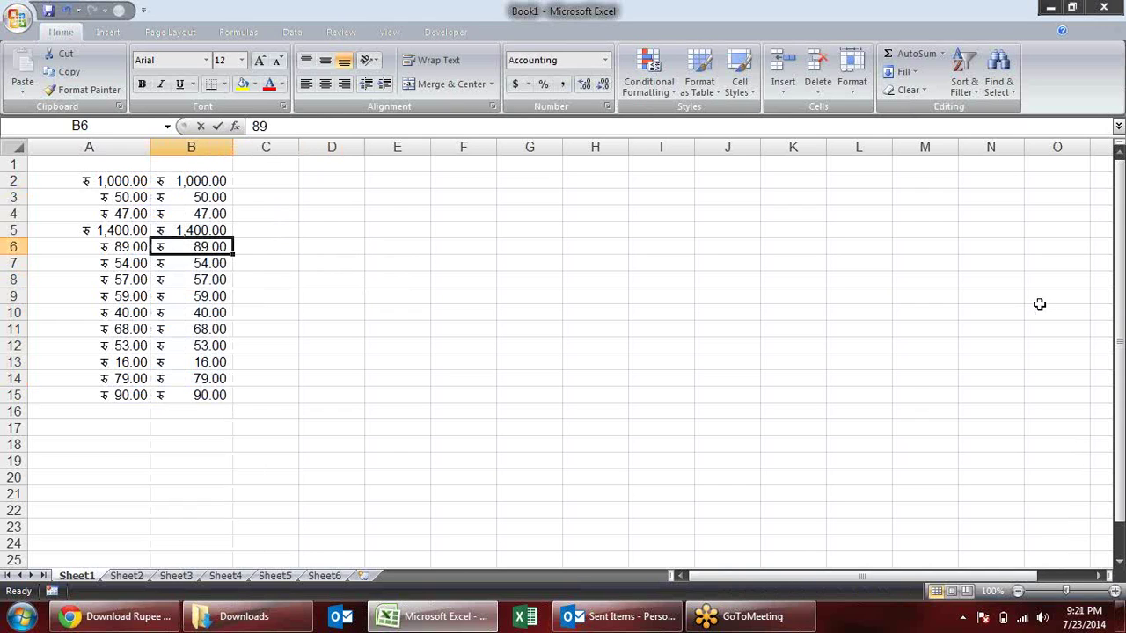
text(0)
key(Return)
text(0)
key(Return)
key(Down)
key(Down)
text(0)
key(Return)
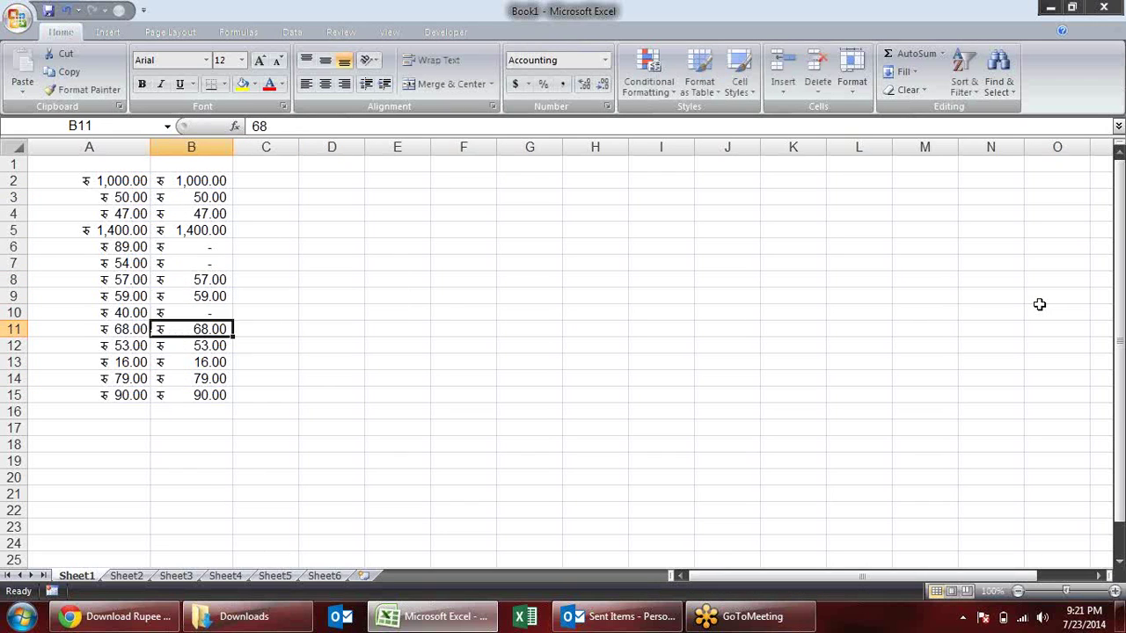
key(Down)
key(Down)
text(0)
key(Return)
key(Down)
key(Down)
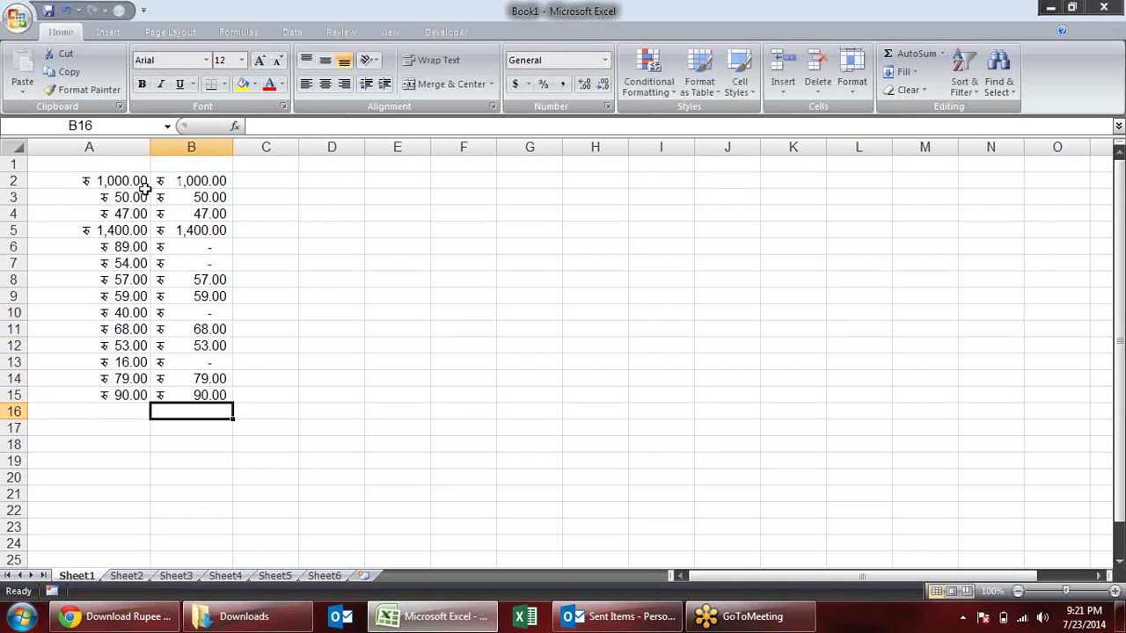
Step: Widen column B to add space between the ₹ sign and each amount
drag(93, 181, 201, 391)
drag(233, 147, 269, 147)
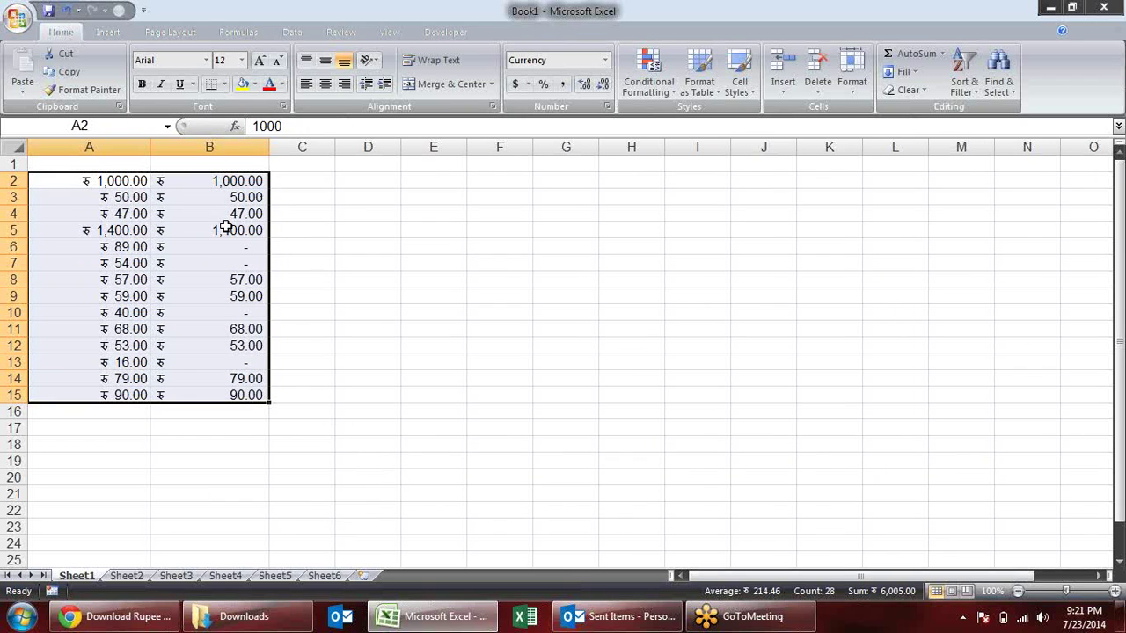
drag(225, 220, 230, 394)
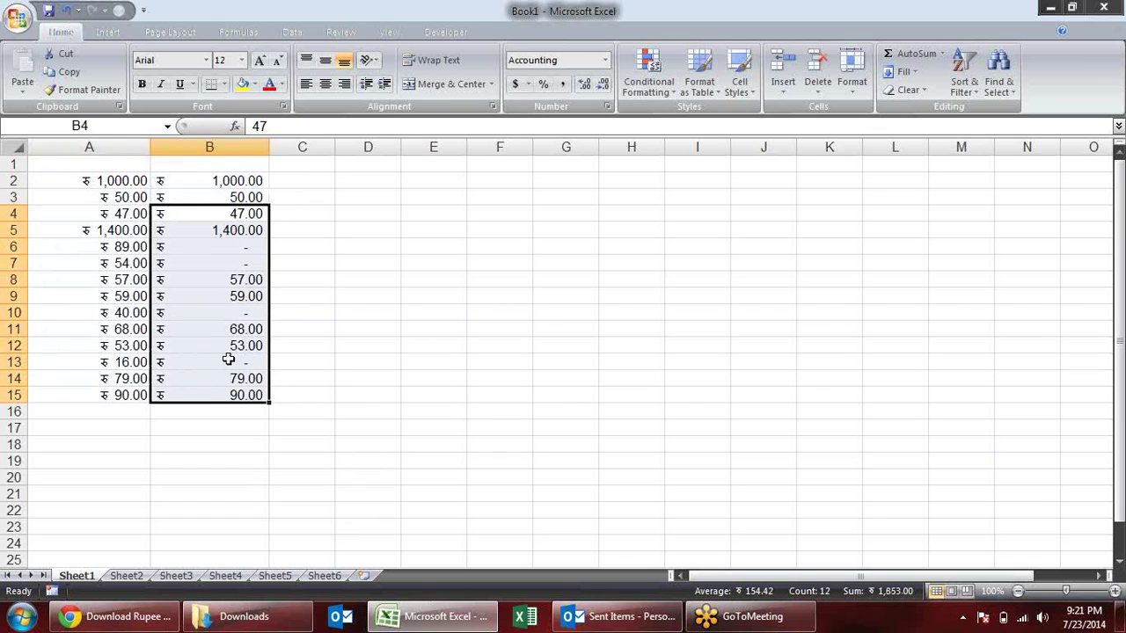
drag(212, 181, 218, 393)
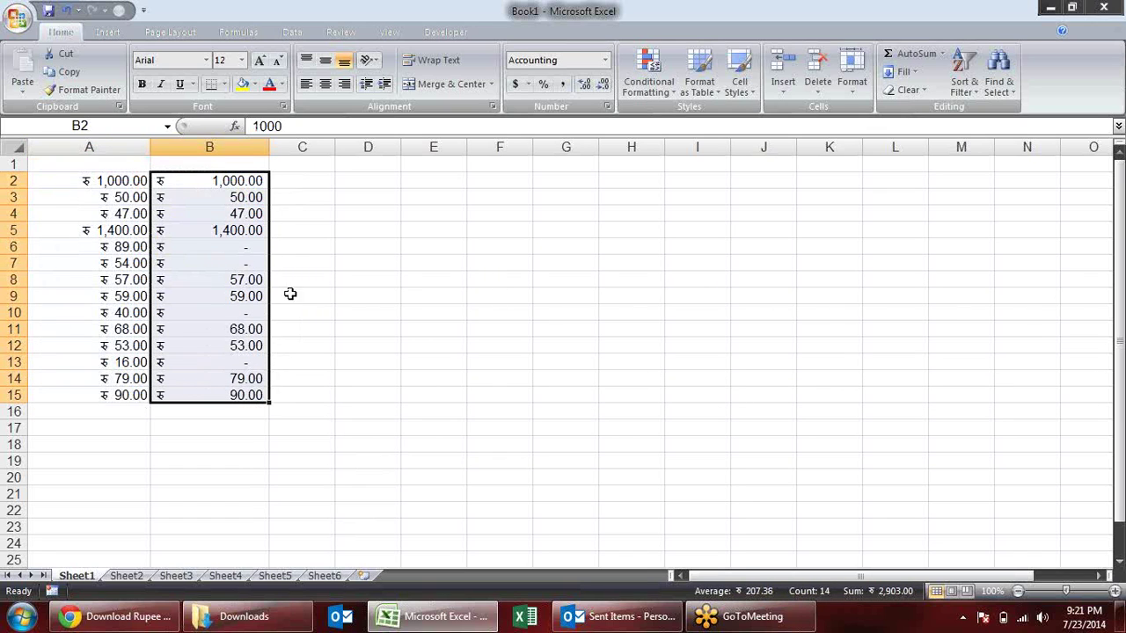
click(322, 282)
drag(70, 183, 81, 376)
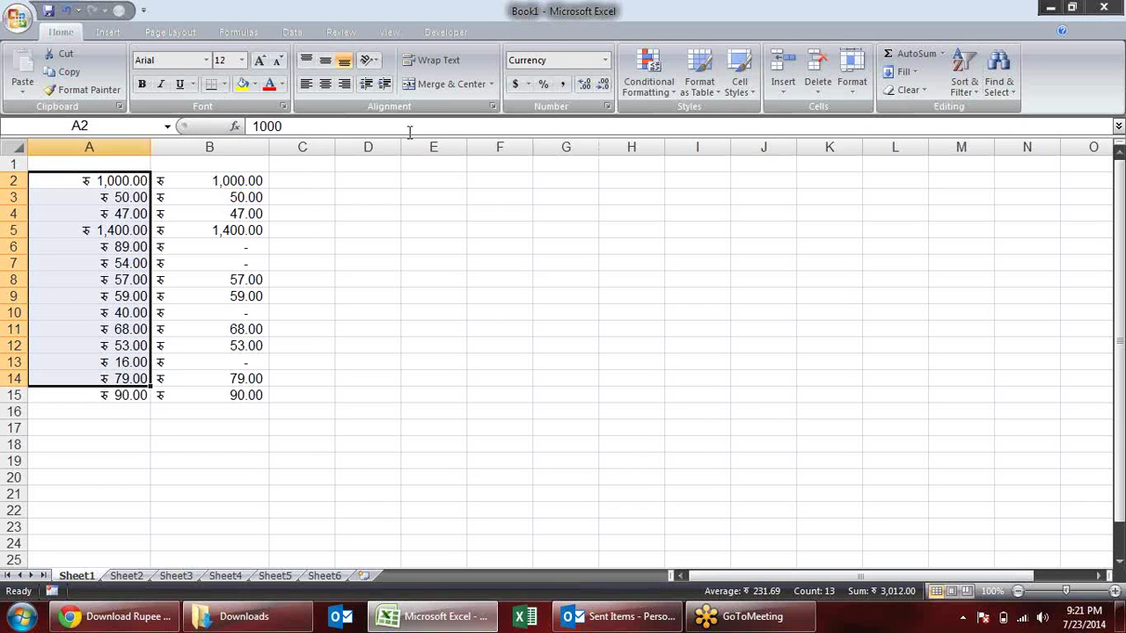
drag(234, 180, 222, 377)
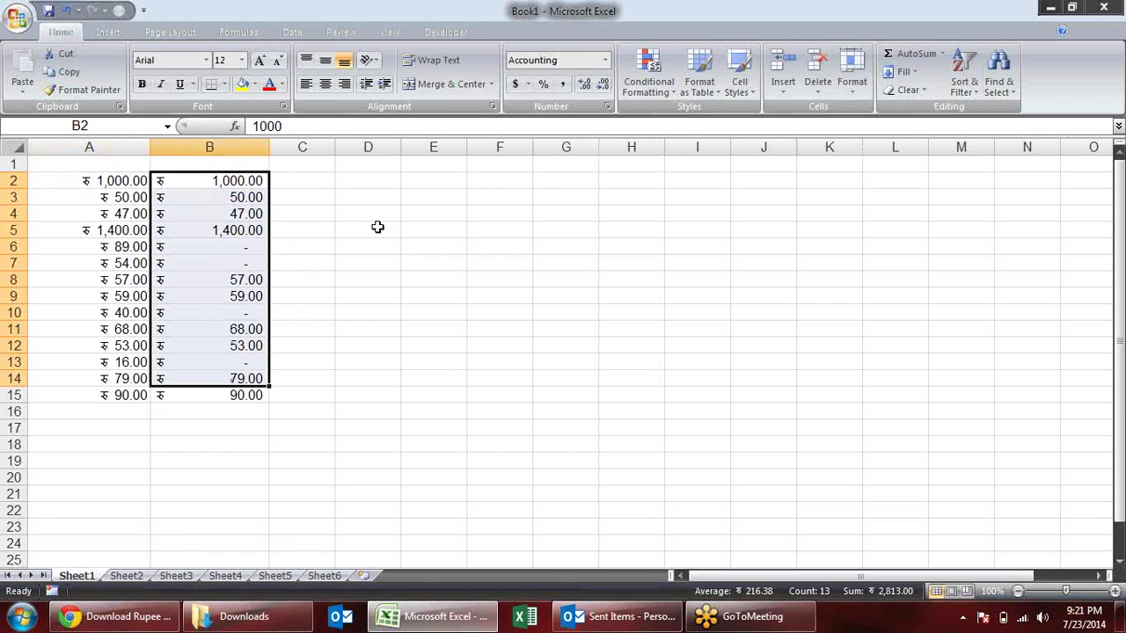
click(327, 211)
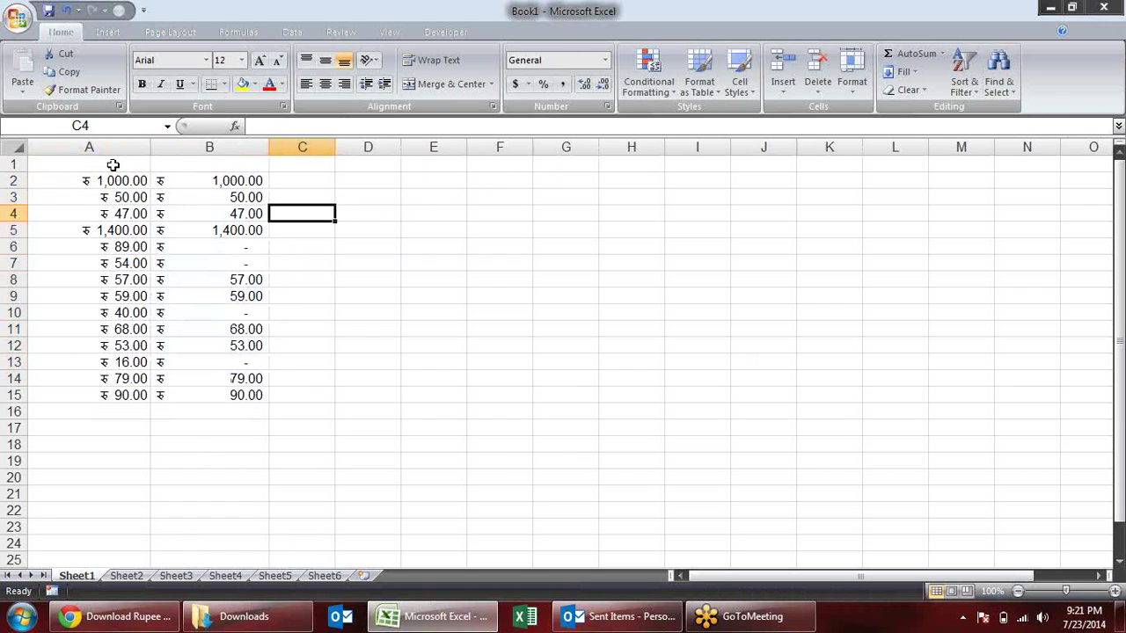
Step: Autofit column B so the ₹ sign sits closer to each amount
click(264, 146)
click(299, 197)
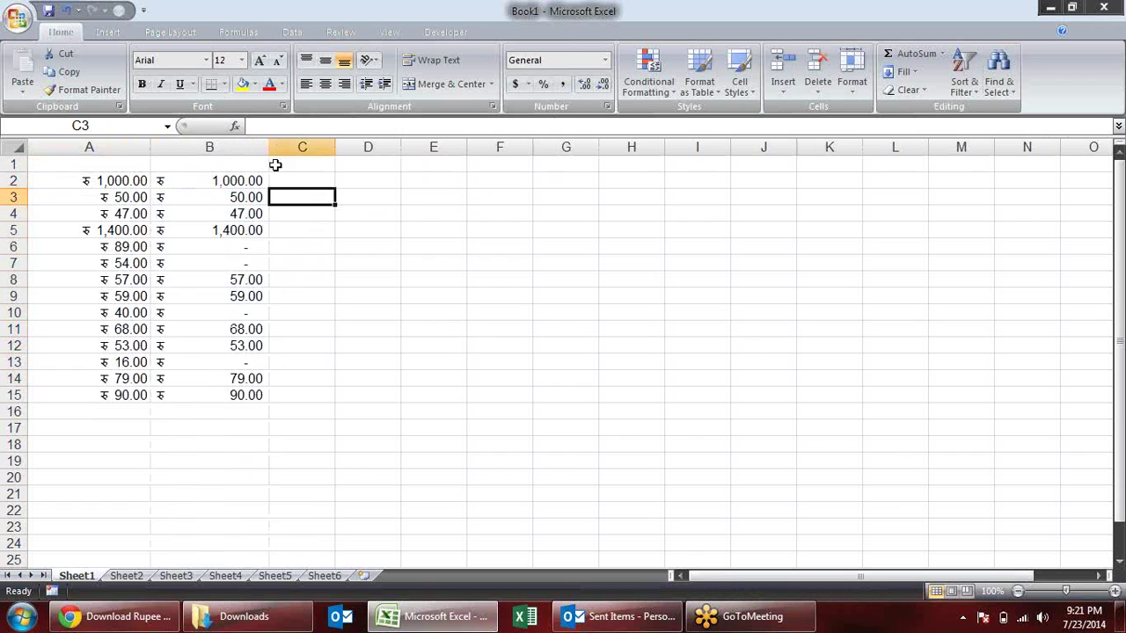
double_click(269, 155)
click(464, 263)
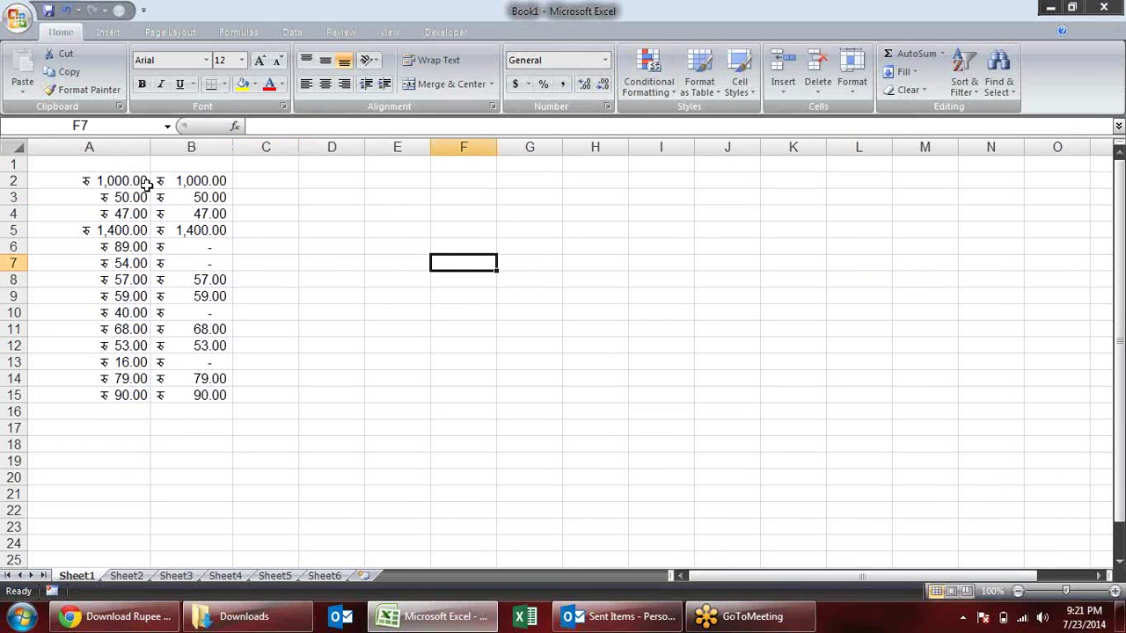
Step: Open Format Cells from the Number group and close it without changes
click(88, 187)
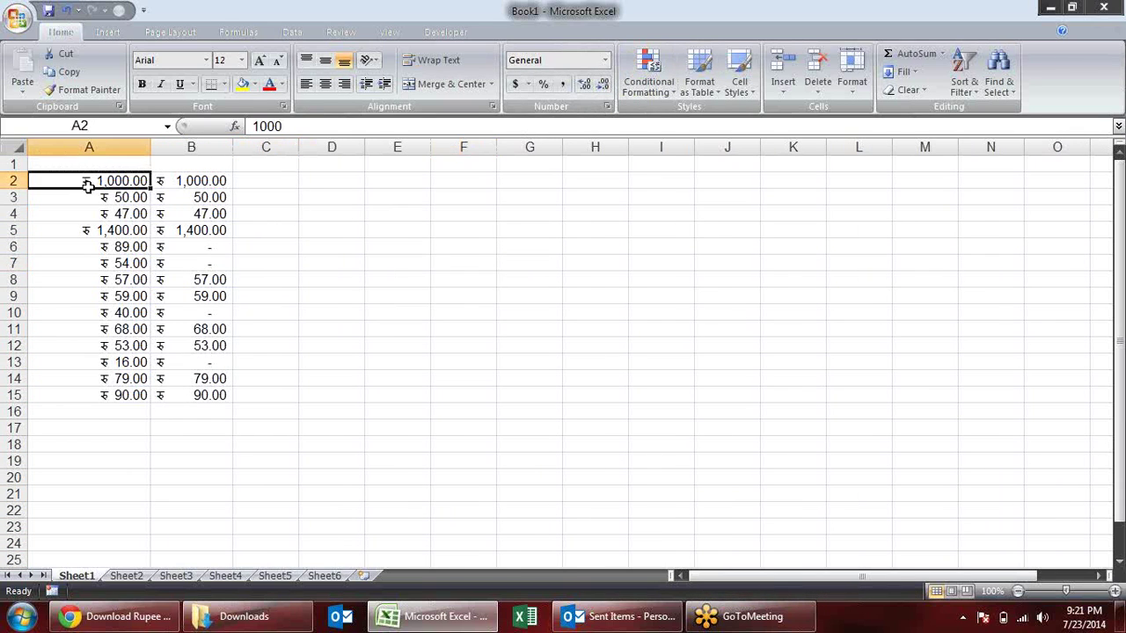
click(260, 180)
click(606, 106)
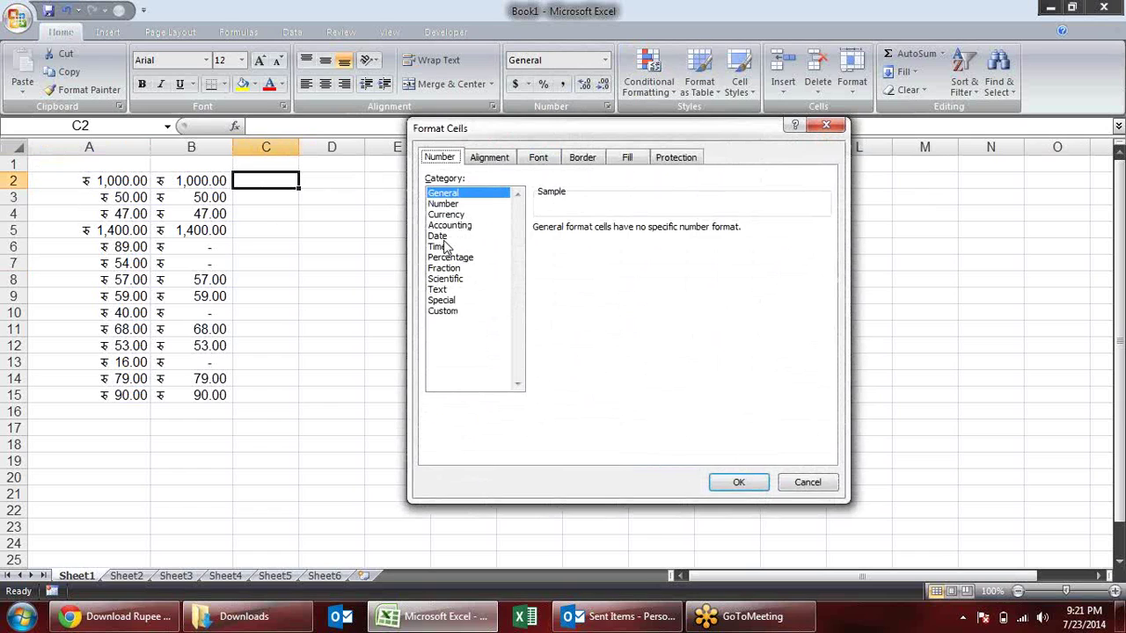
key(Escape)
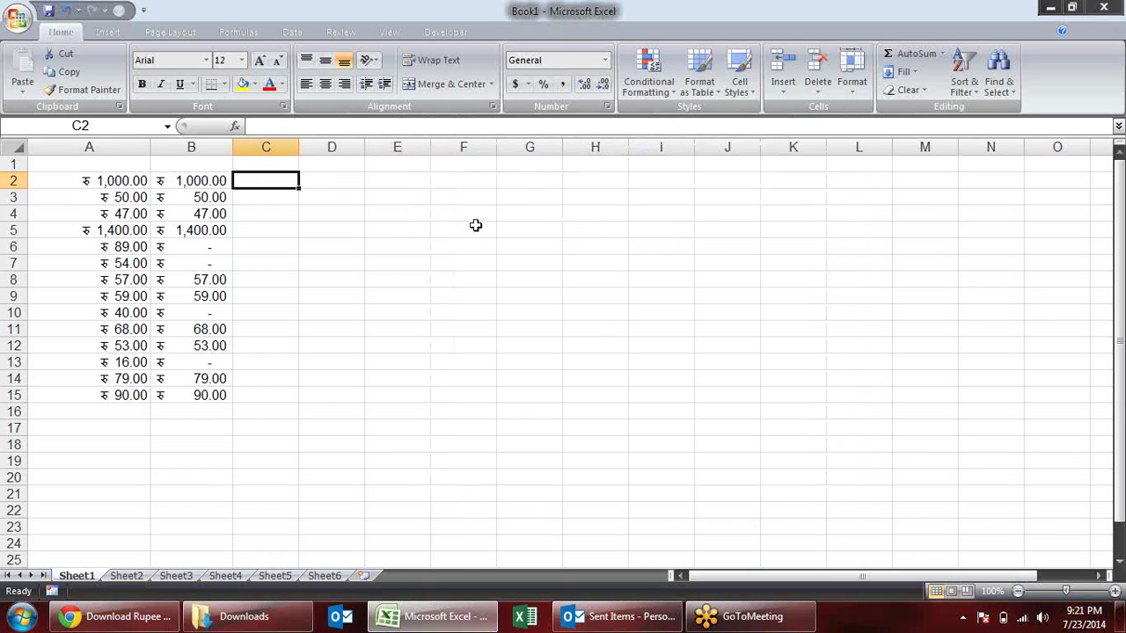
click(397, 181)
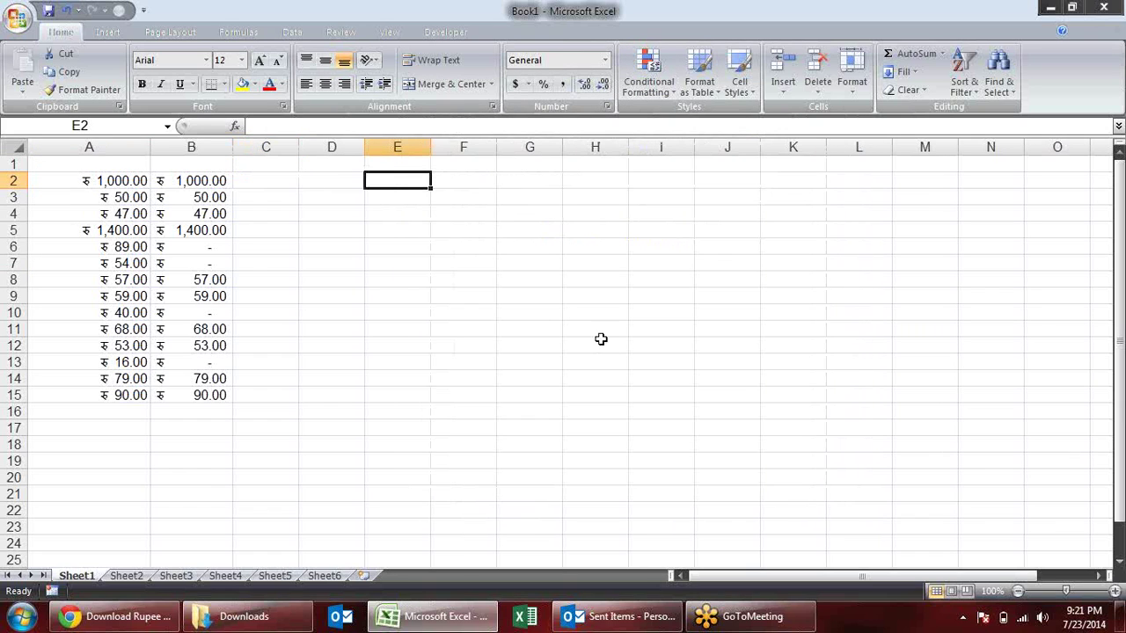
Step: Insert today's date 7/23/2014 in E2 and switch it to General, showing 41843
key(ctrl+semicolon)
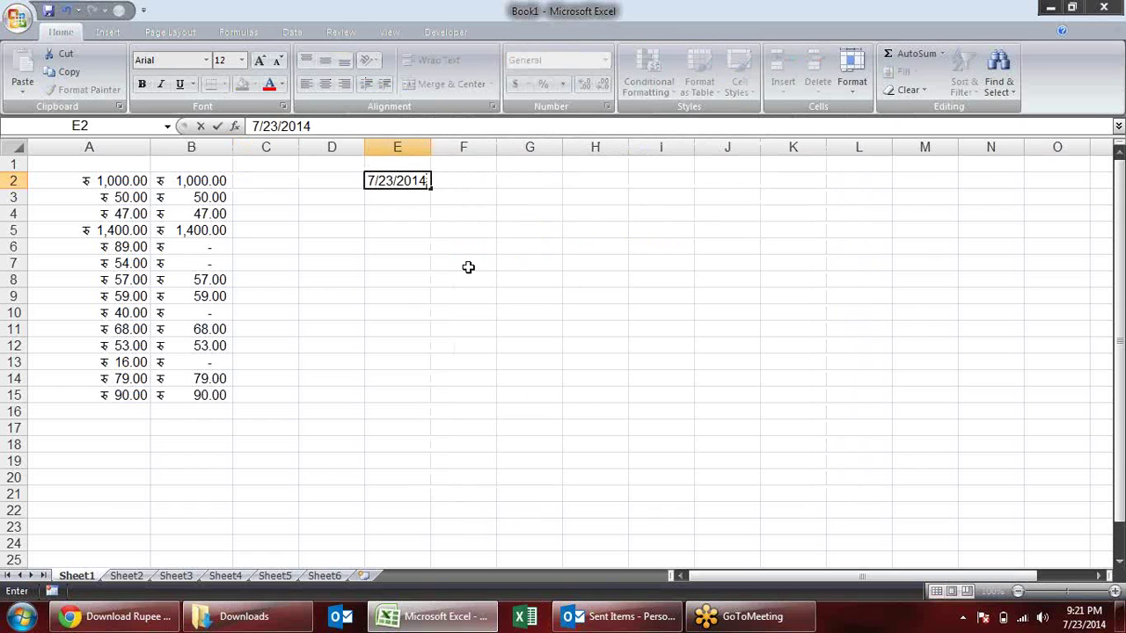
key(Return)
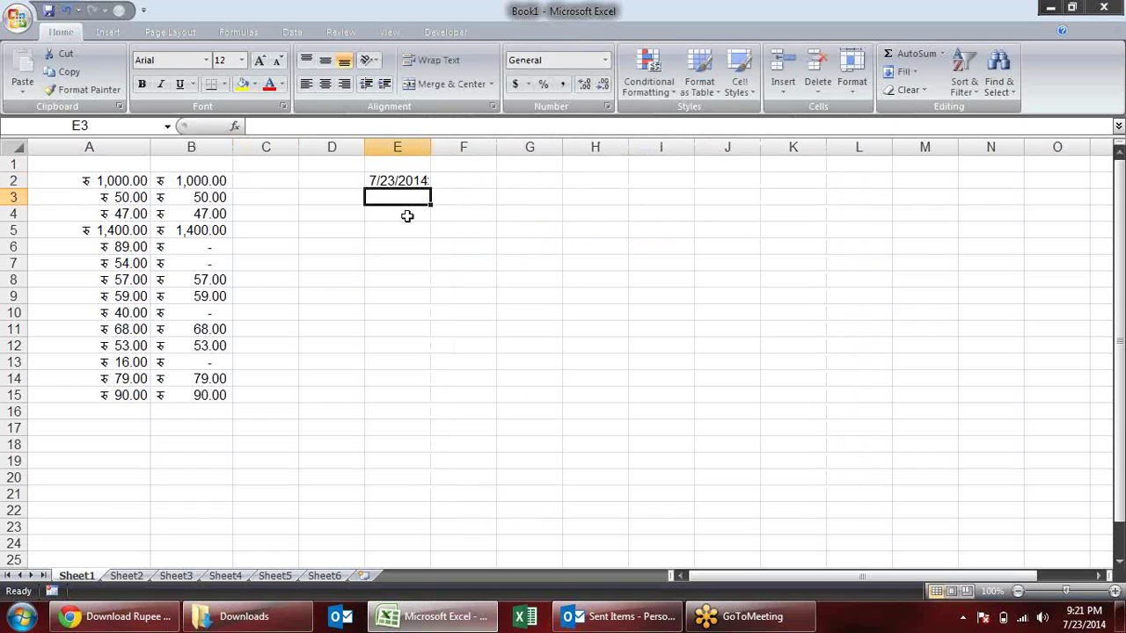
click(405, 182)
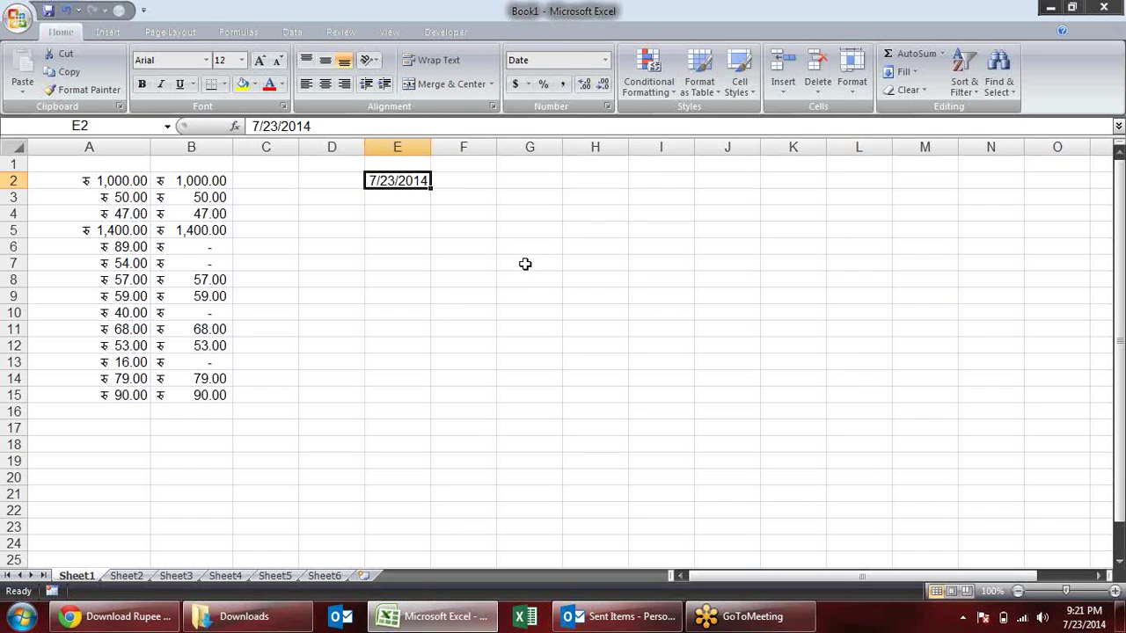
key(ctrl+1)
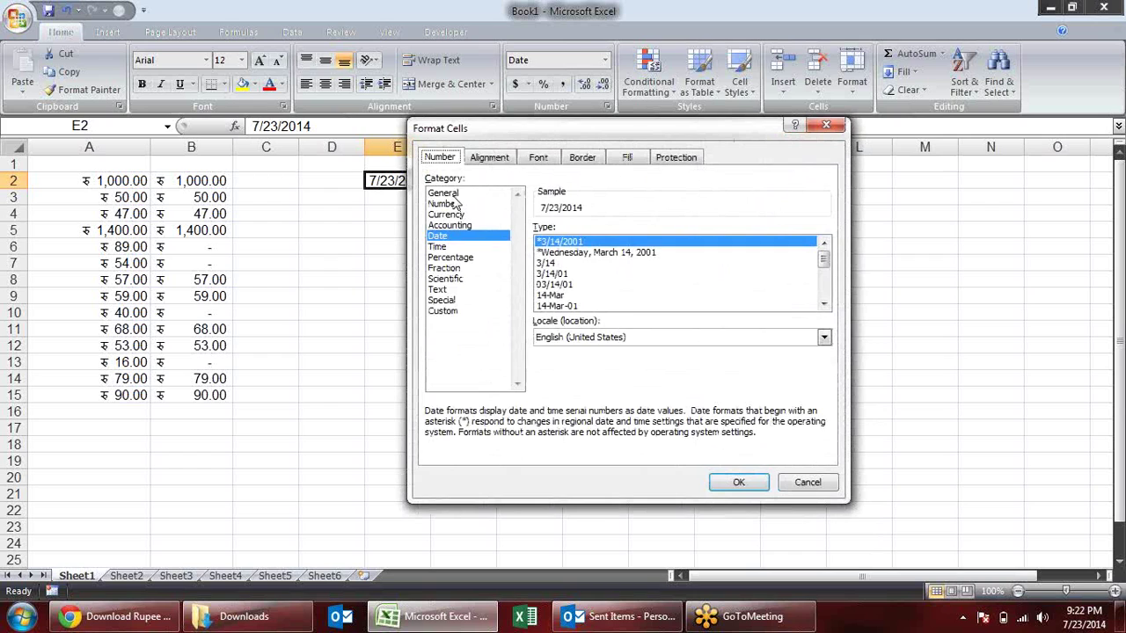
click(442, 192)
click(732, 485)
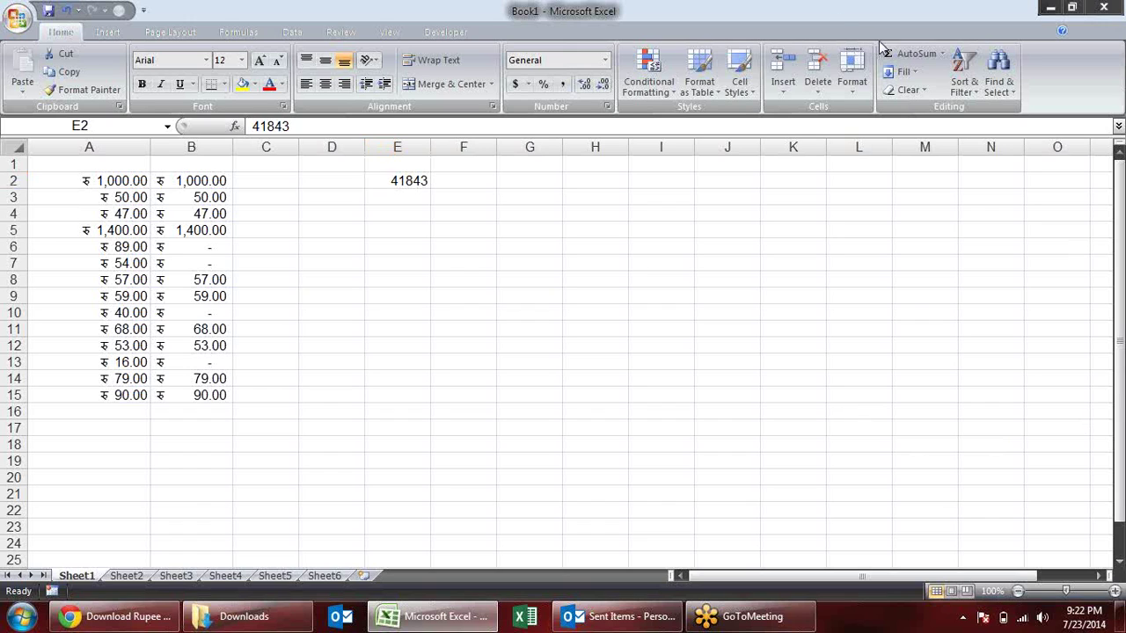
Step: Enter 1 in F2 and format it as Short Date, showing 1/1/1900
click(452, 180)
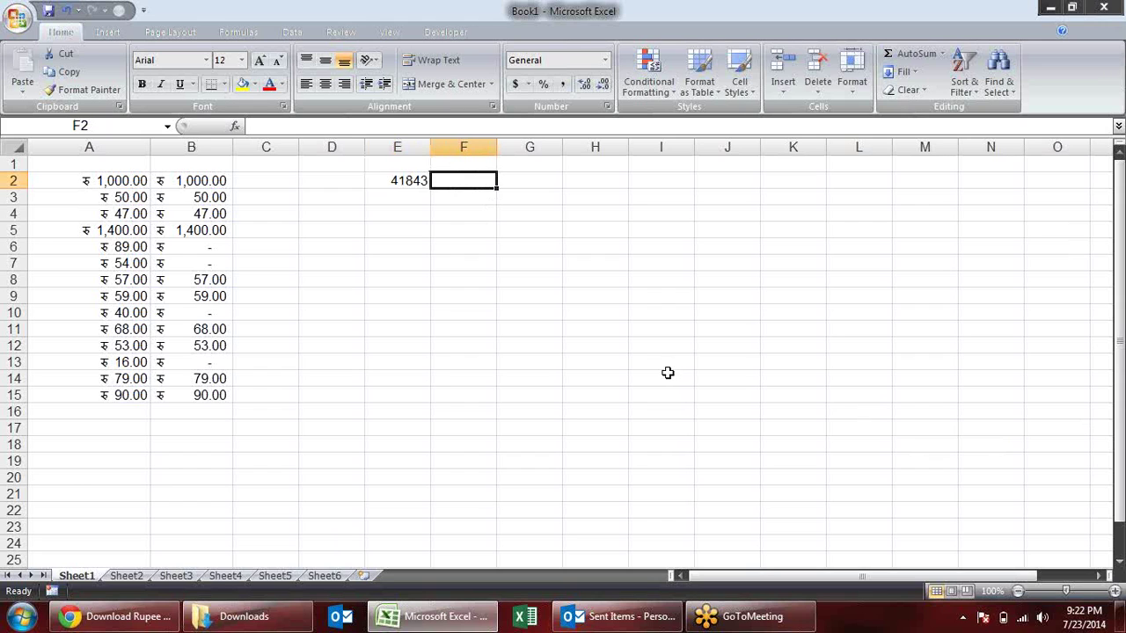
text(1)
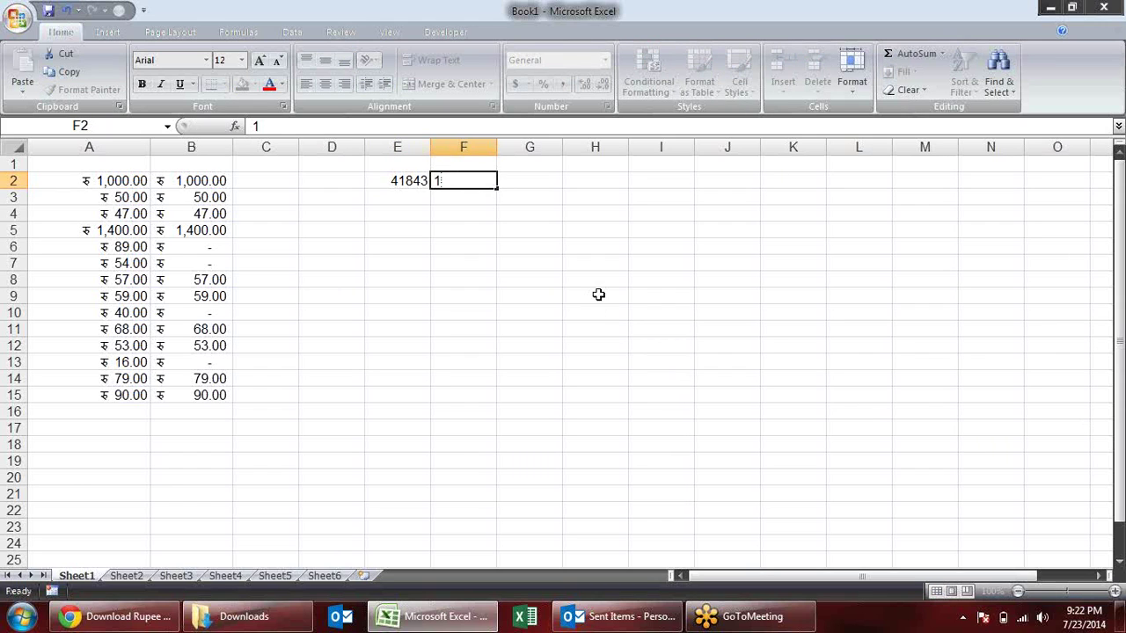
click(598, 294)
click(471, 182)
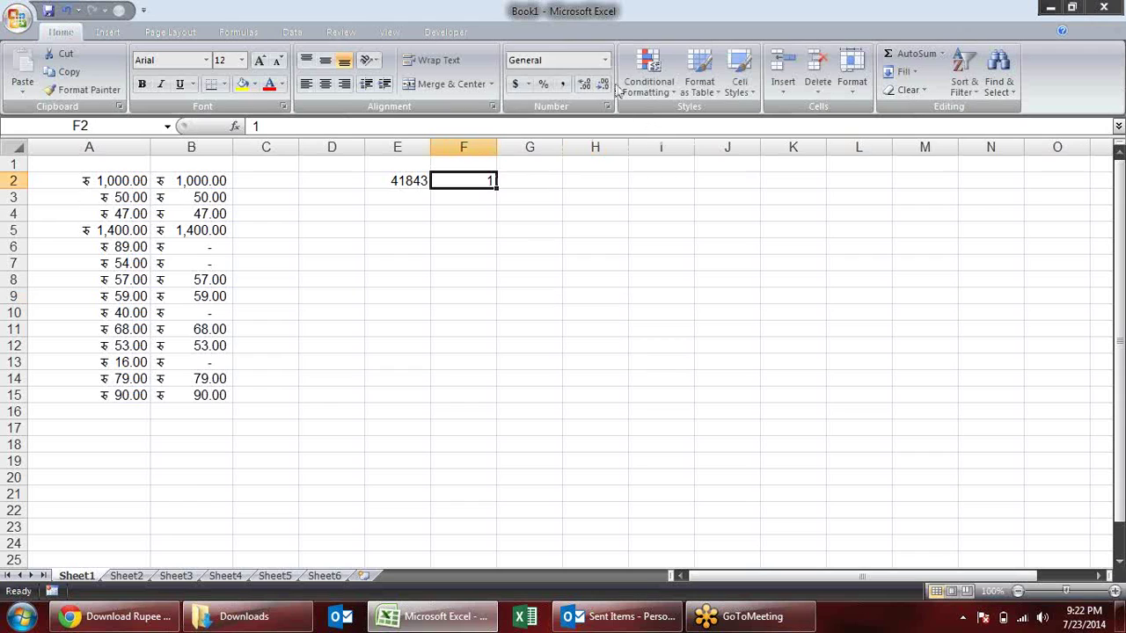
click(605, 60)
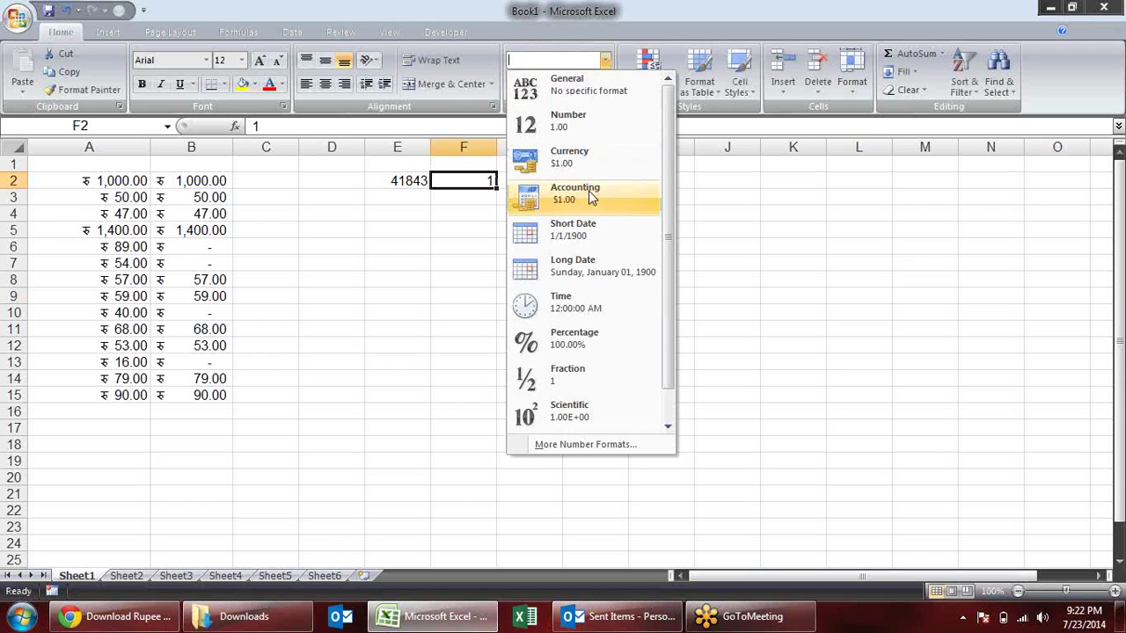
click(623, 239)
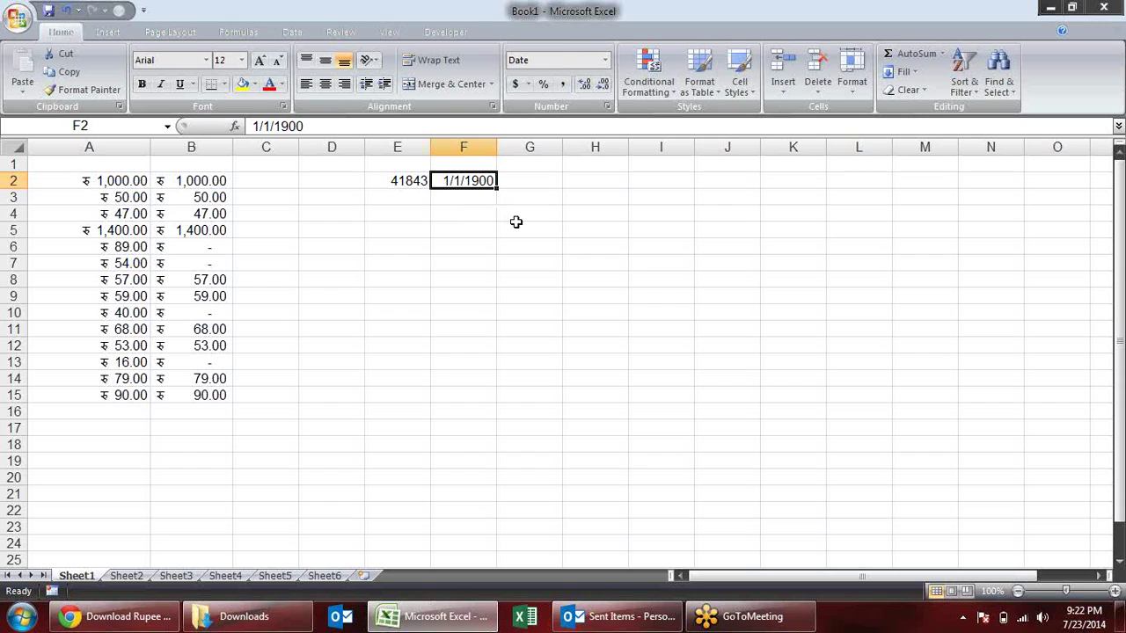
Step: Change F2 to 32 and apply the d-mmm-yy format so it reads 1-Feb-00
key(F2)
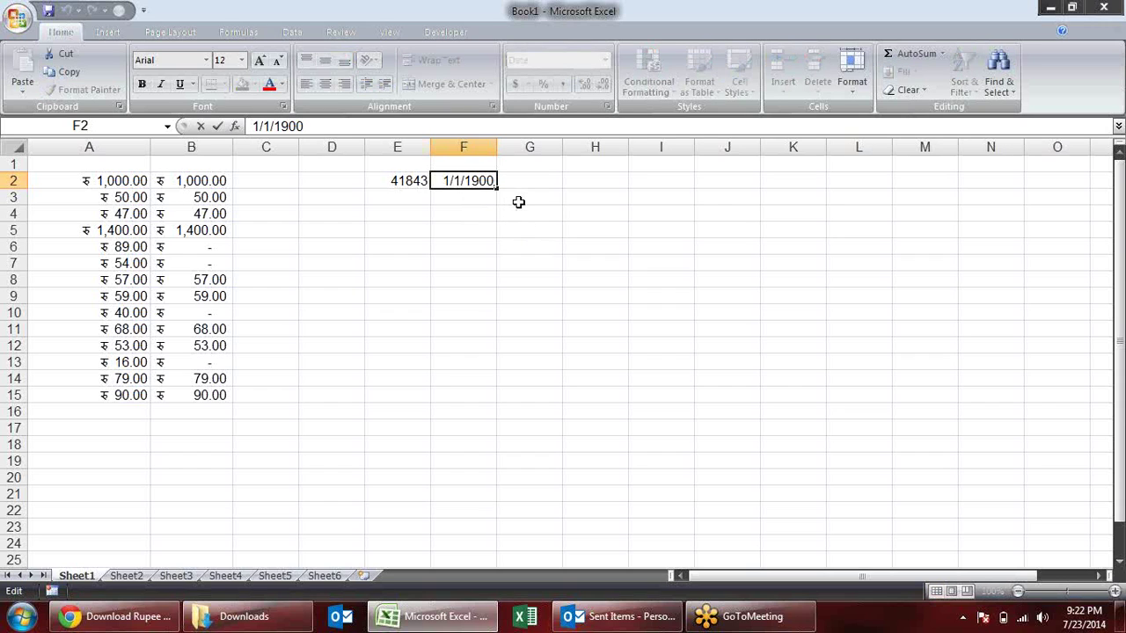
key(Escape)
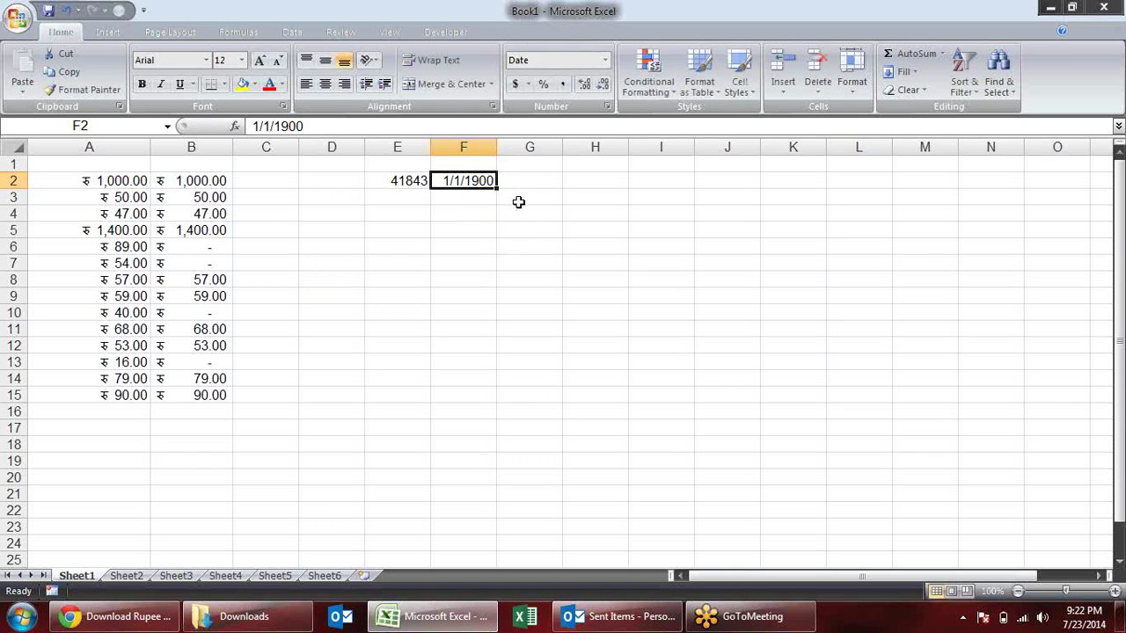
text(3)
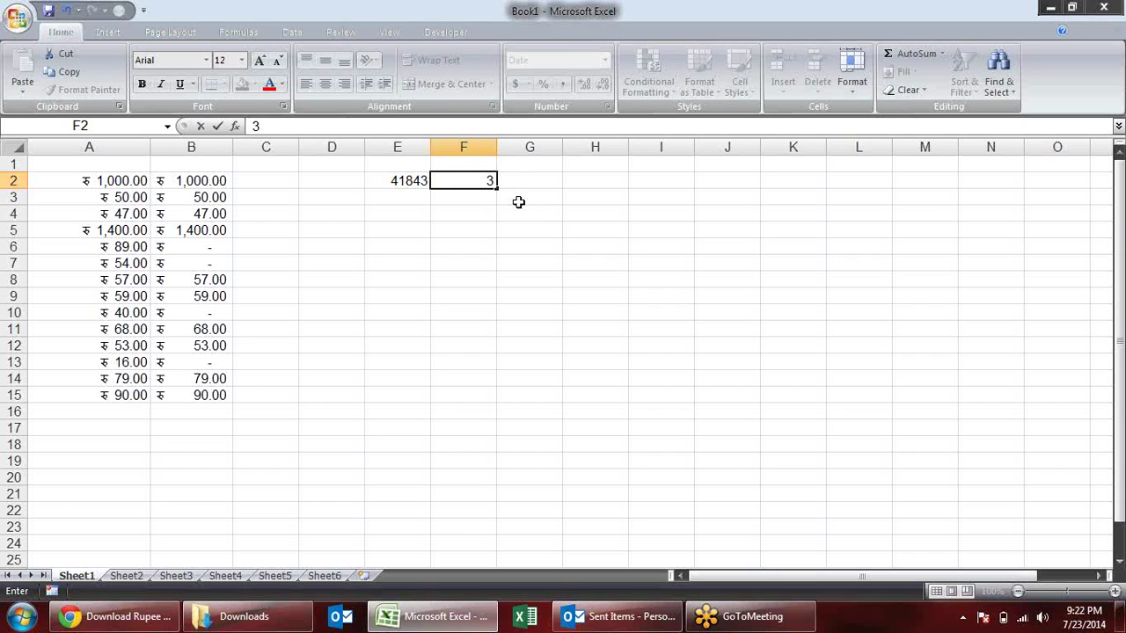
text(2)
key(Return)
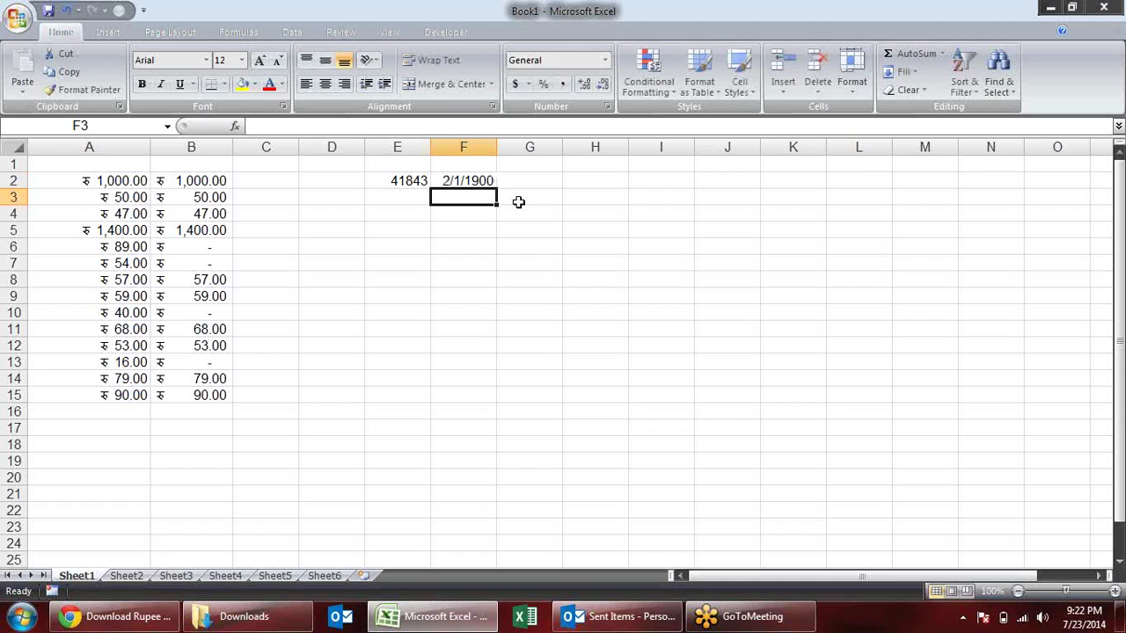
key(Up)
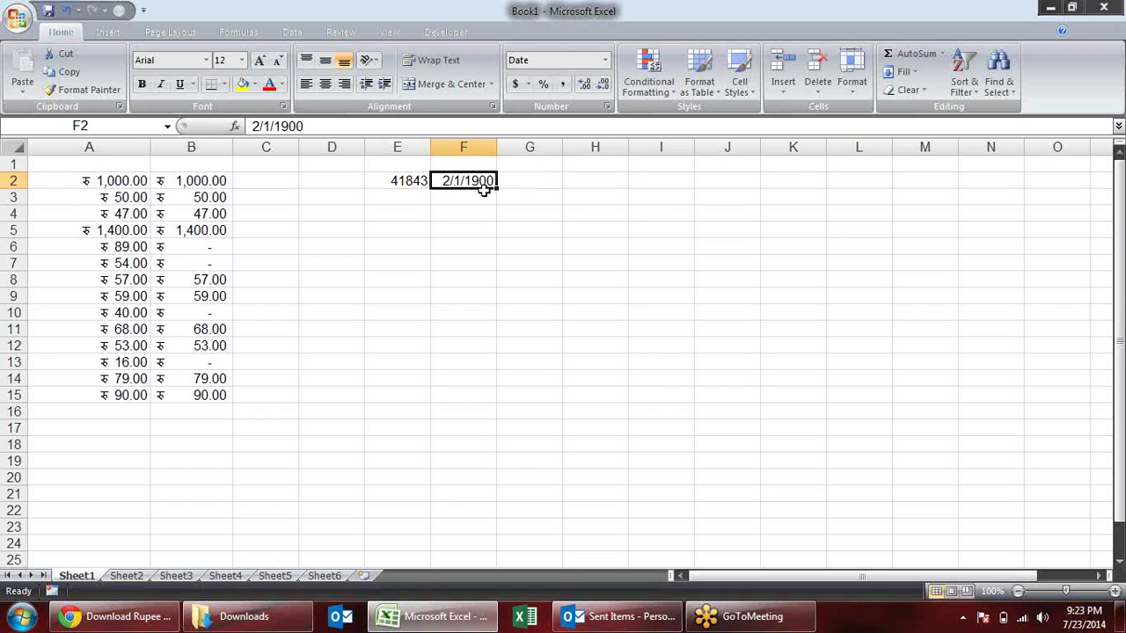
key(ctrl+shift+3)
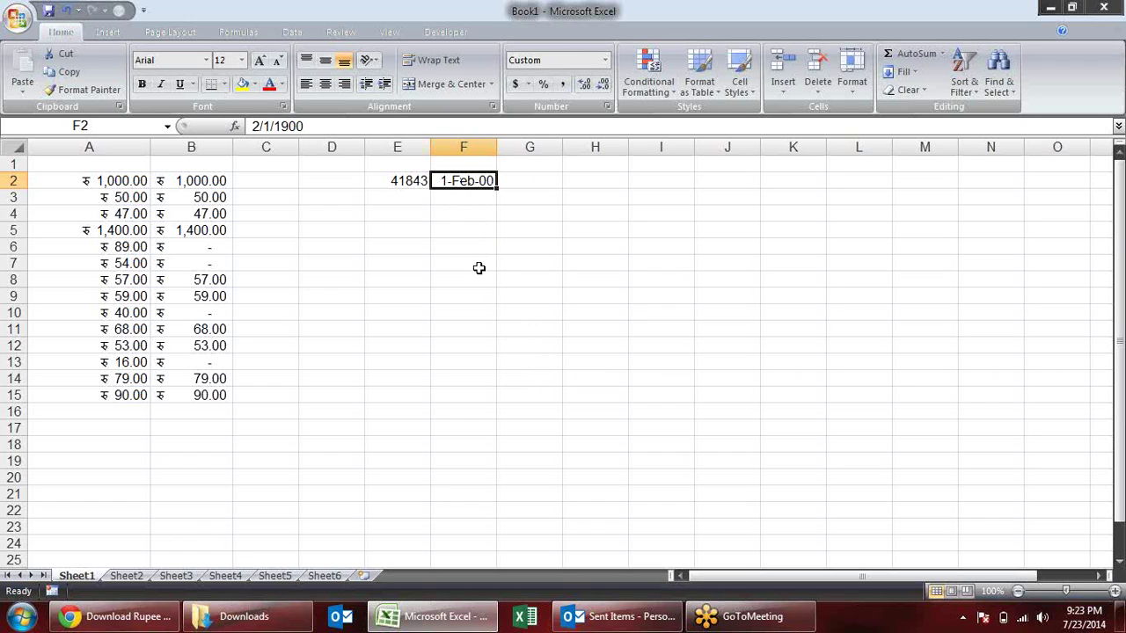
click(409, 180)
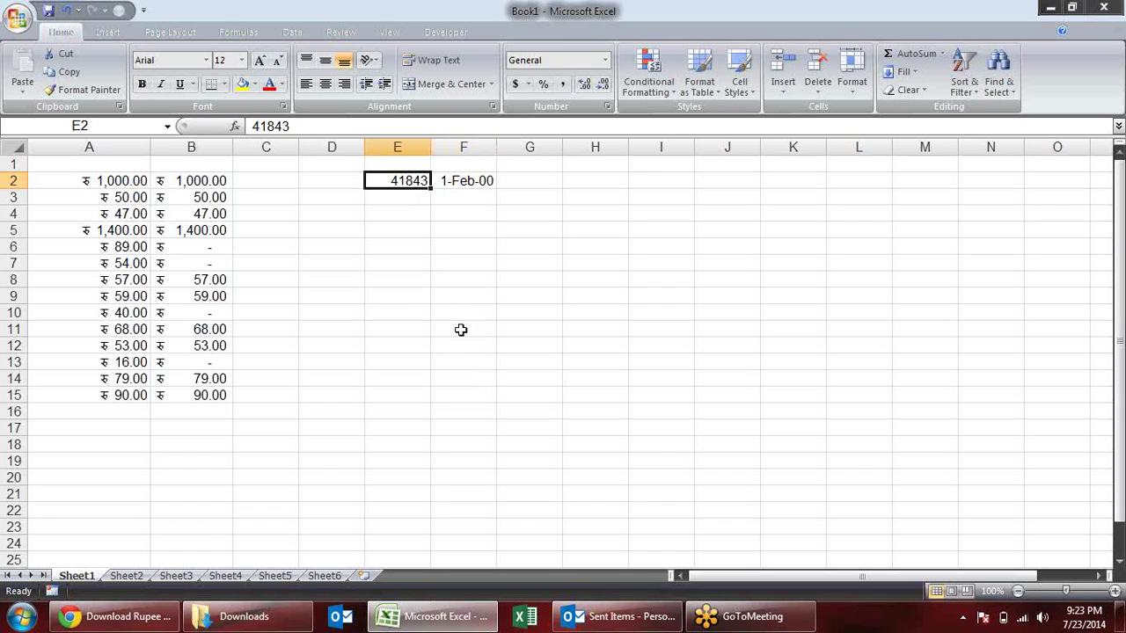
Step: Show E2 as 23-Jul-14, then 41,843.00, then return it to General 41843
key(ctrl+shift+3)
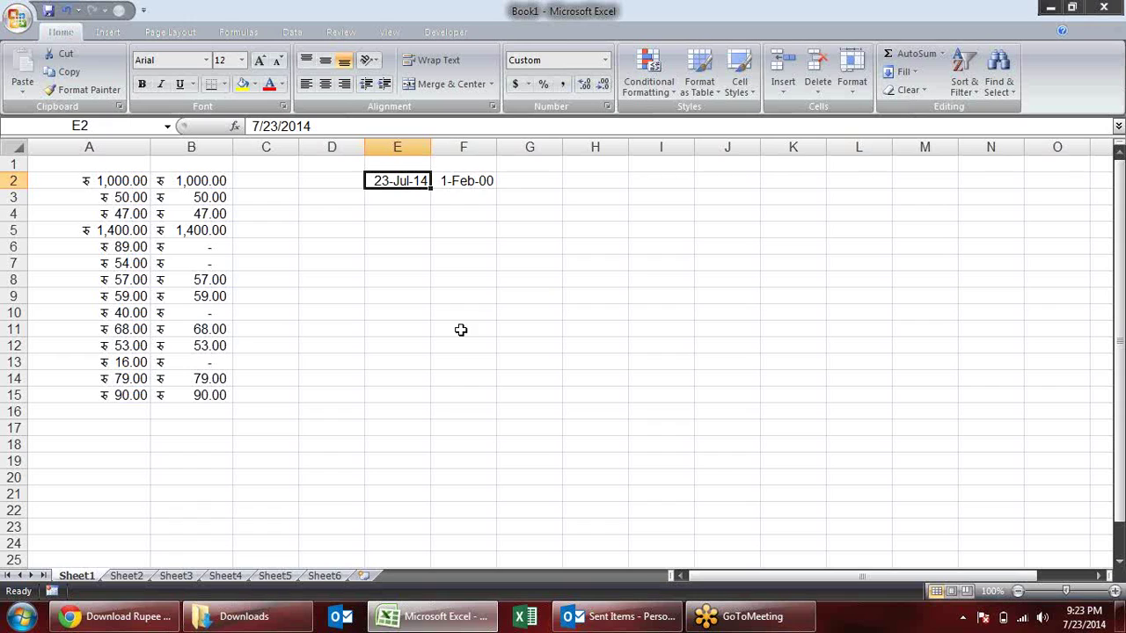
key(Right)
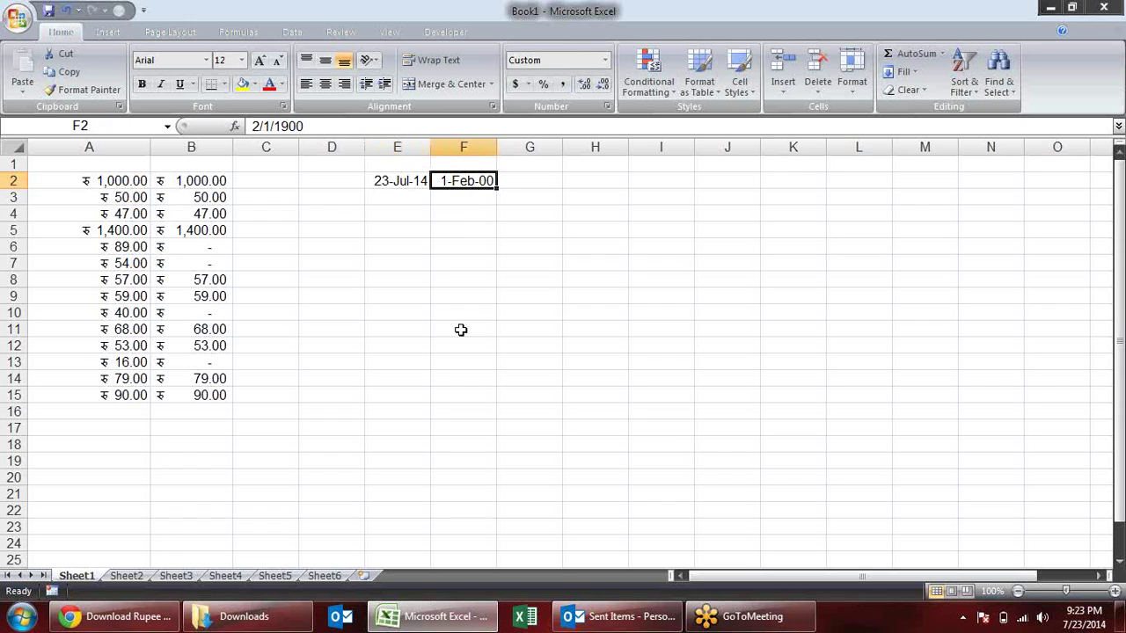
key(Left)
key(ctrl+shift+1)
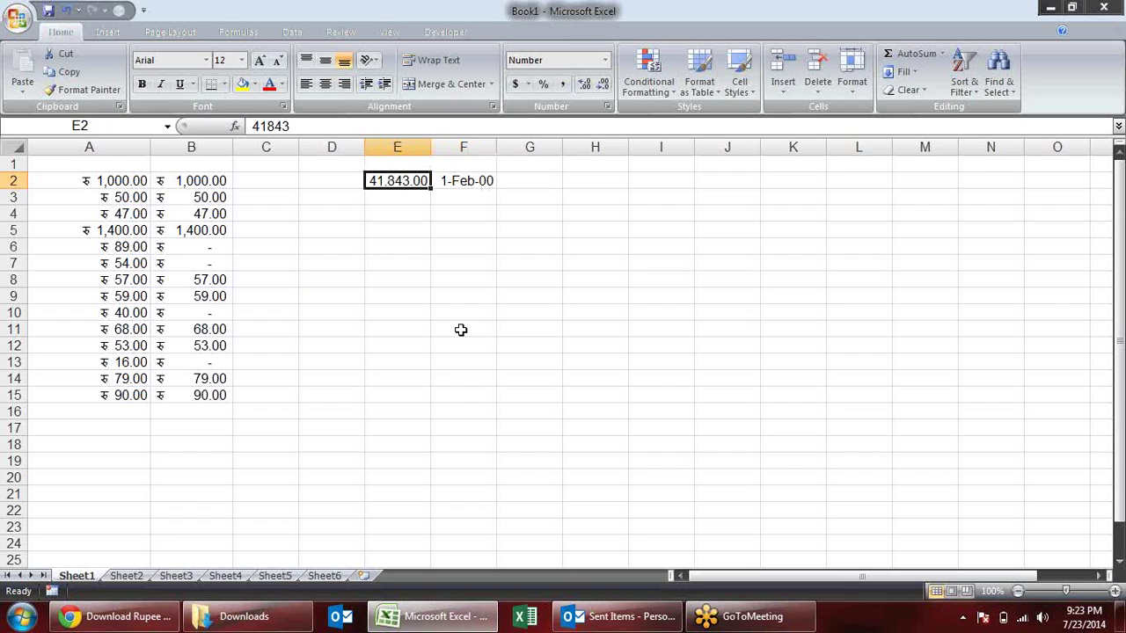
key(ctrl+shift+grave)
key(Right)
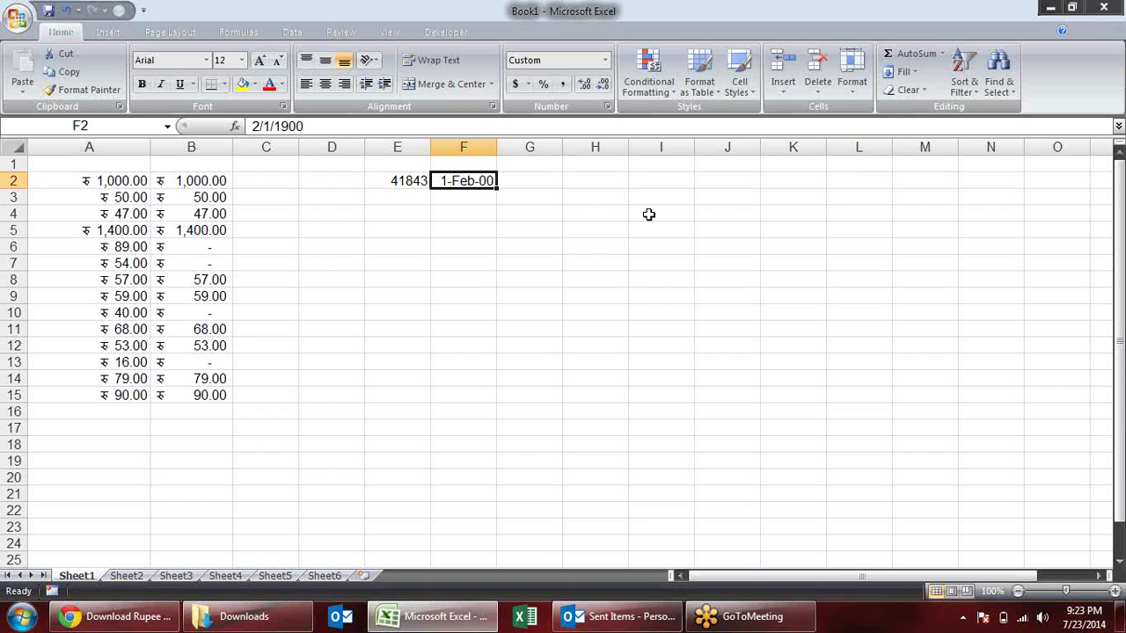
Step: Replace F2's entry with the plain General number 10
key(Delete)
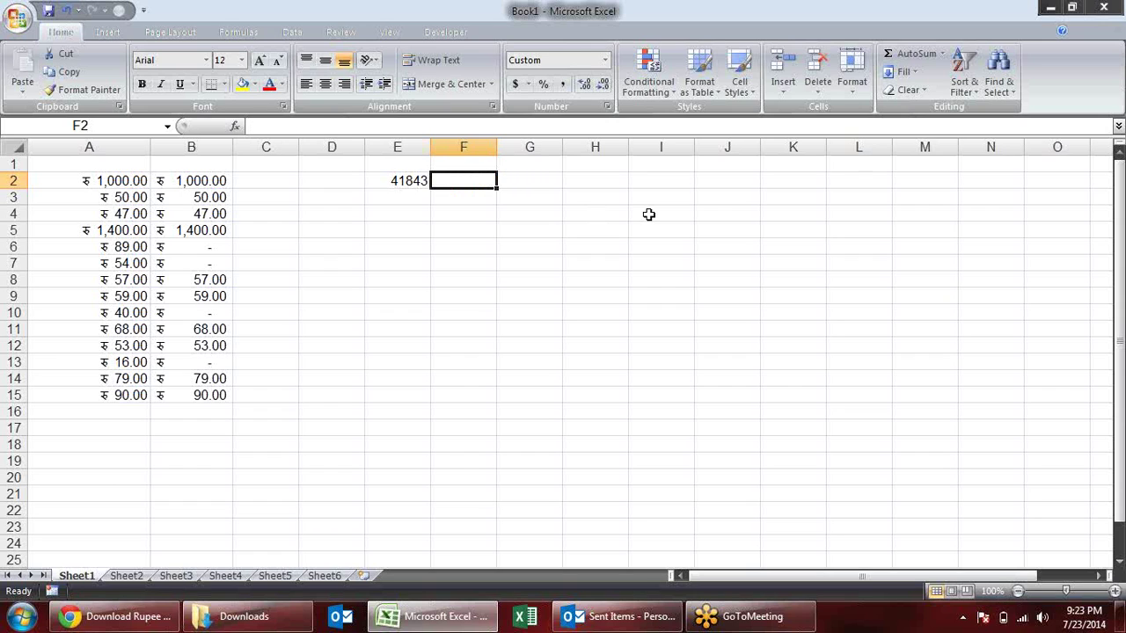
text(10)
key(Tab)
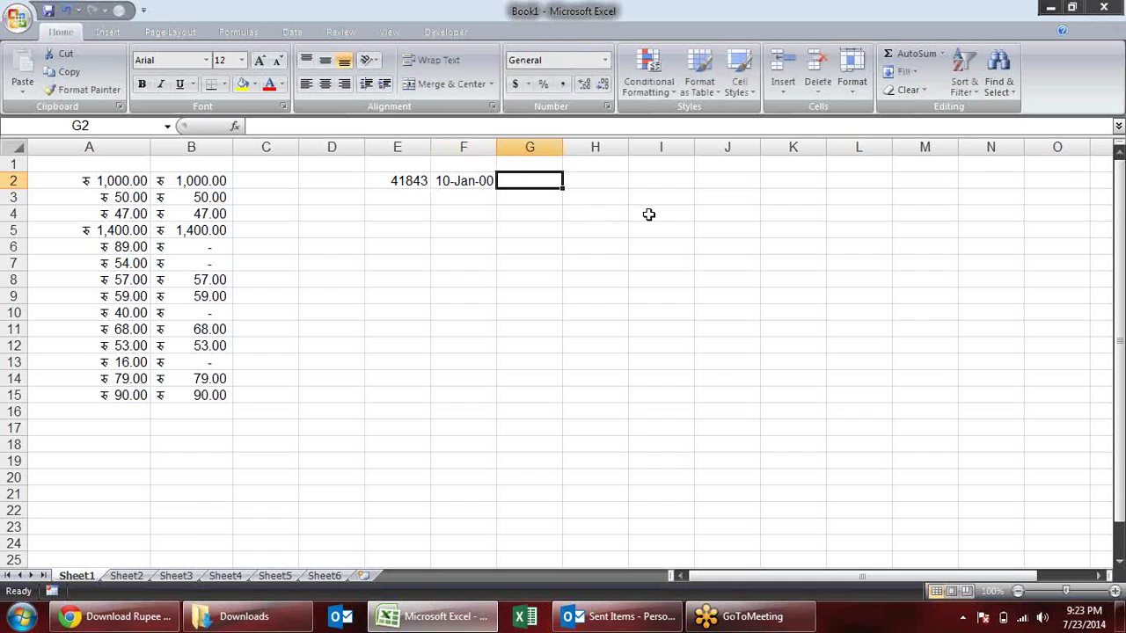
key(Left)
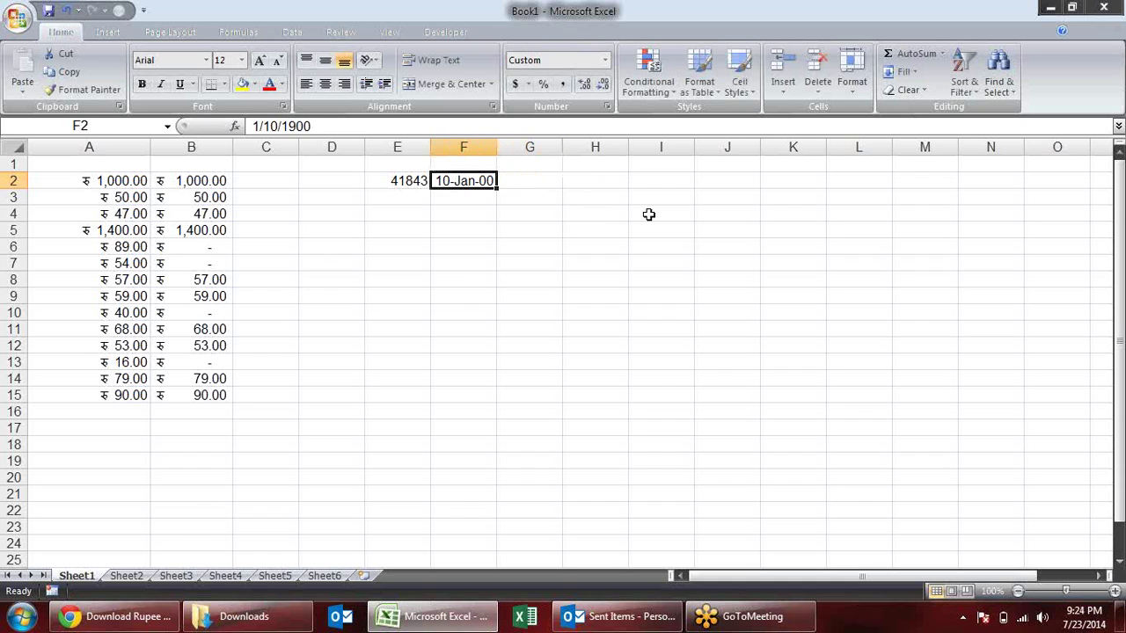
key(ctrl+shift+grave)
Step: Enter =E2+F2 in G2 giving 41853, and format E2 as the date 23-Jul-14
key(Right)
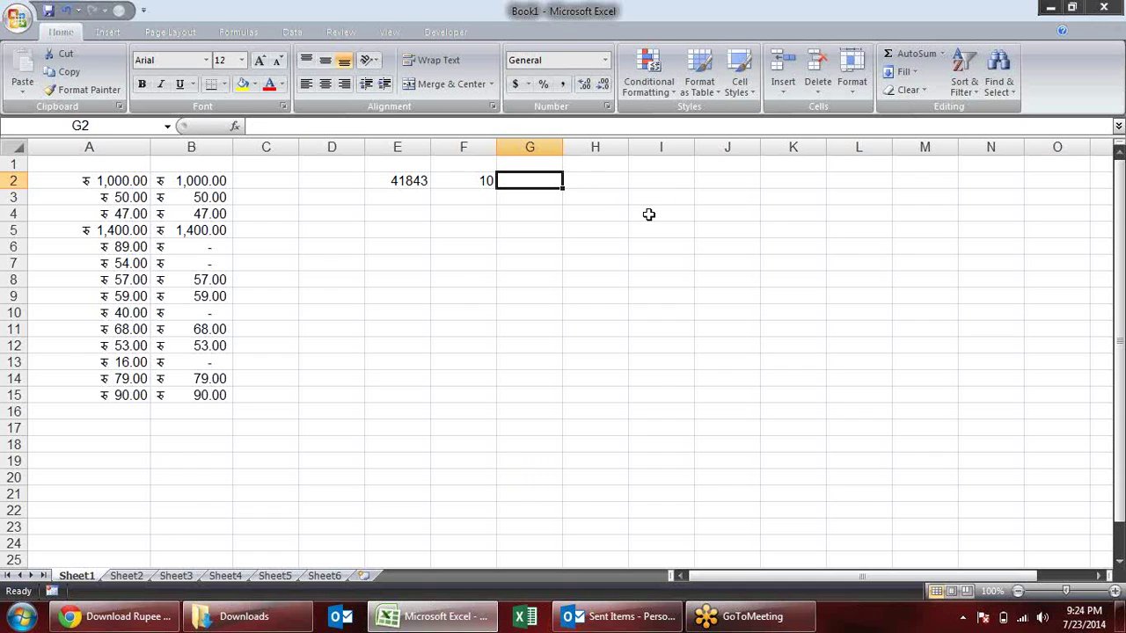
text(=)
key(Left)
key(Left)
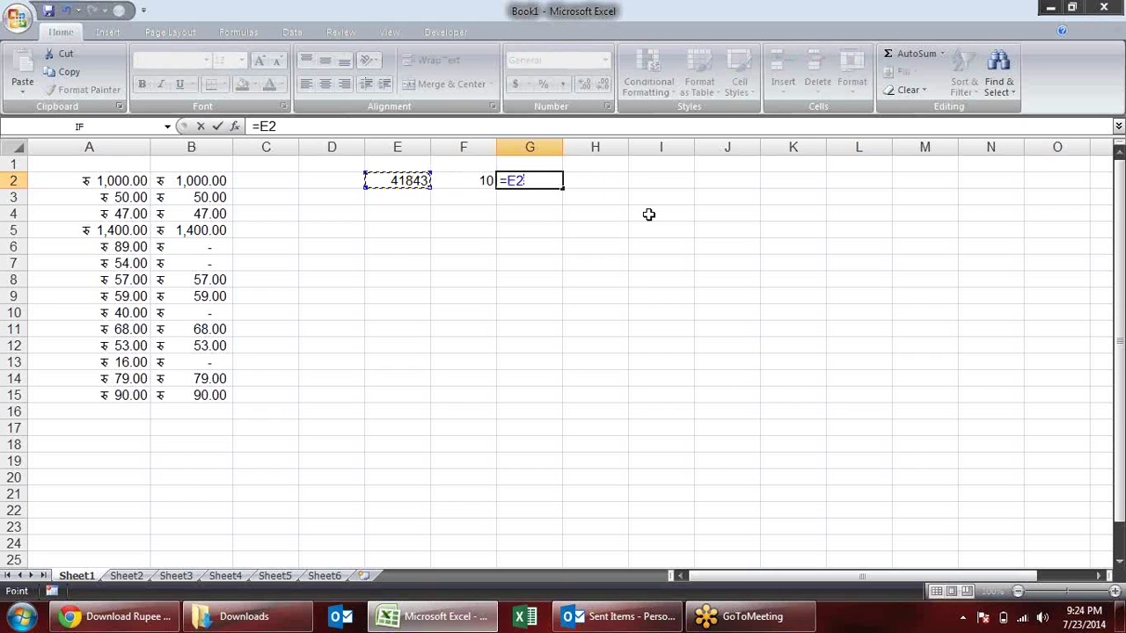
text(+)
key(Left)
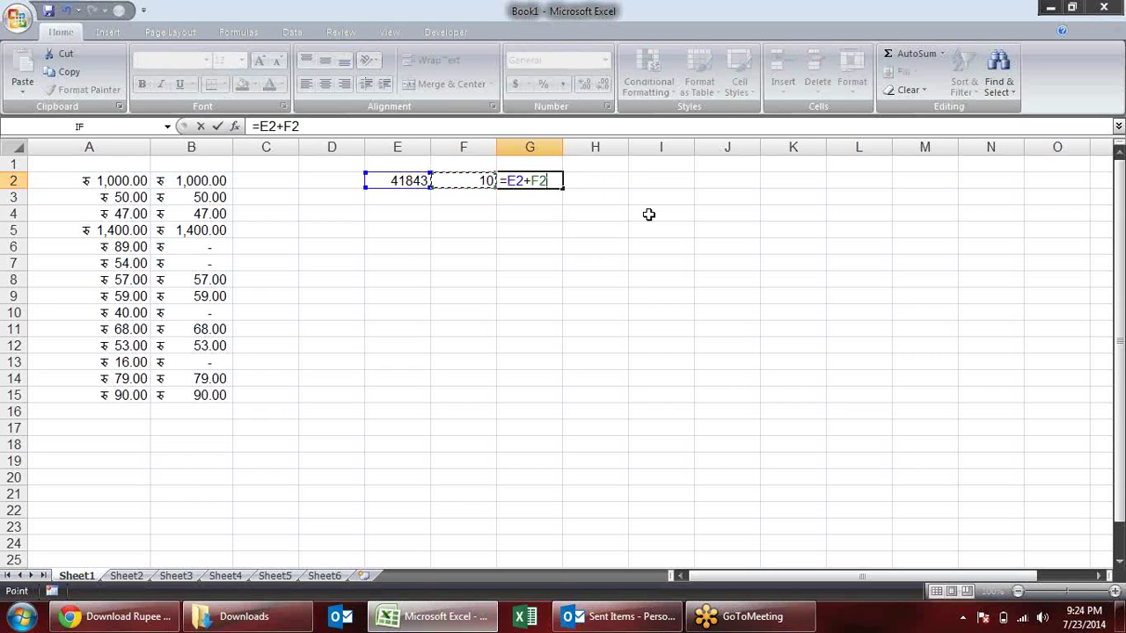
key(Return)
key(Up)
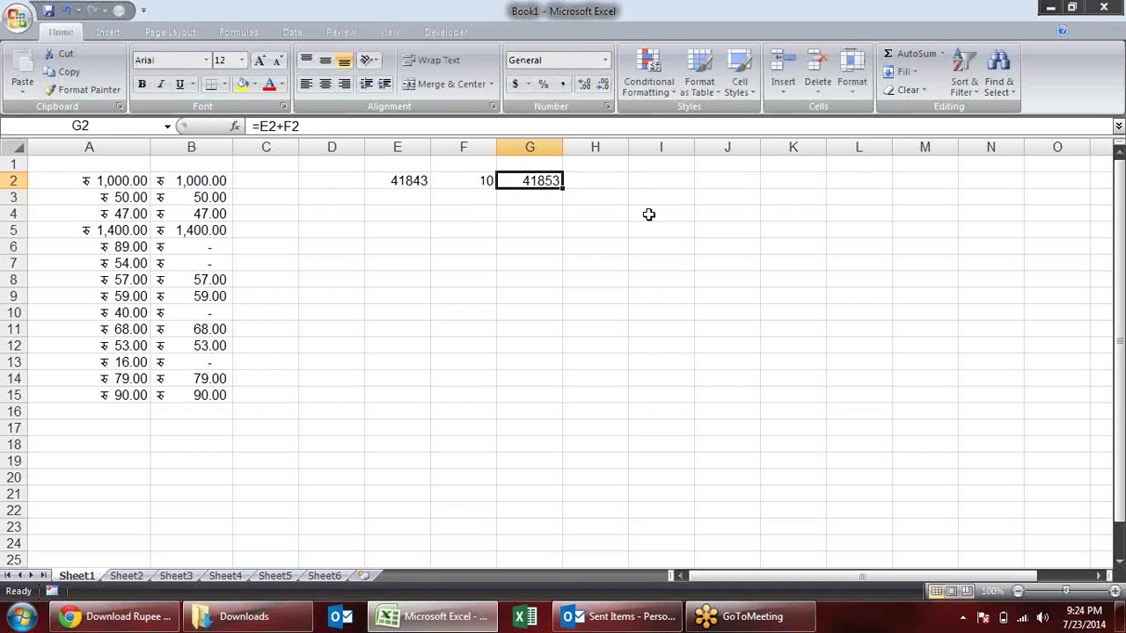
key(Left)
key(Left)
key(ctrl+shift+3)
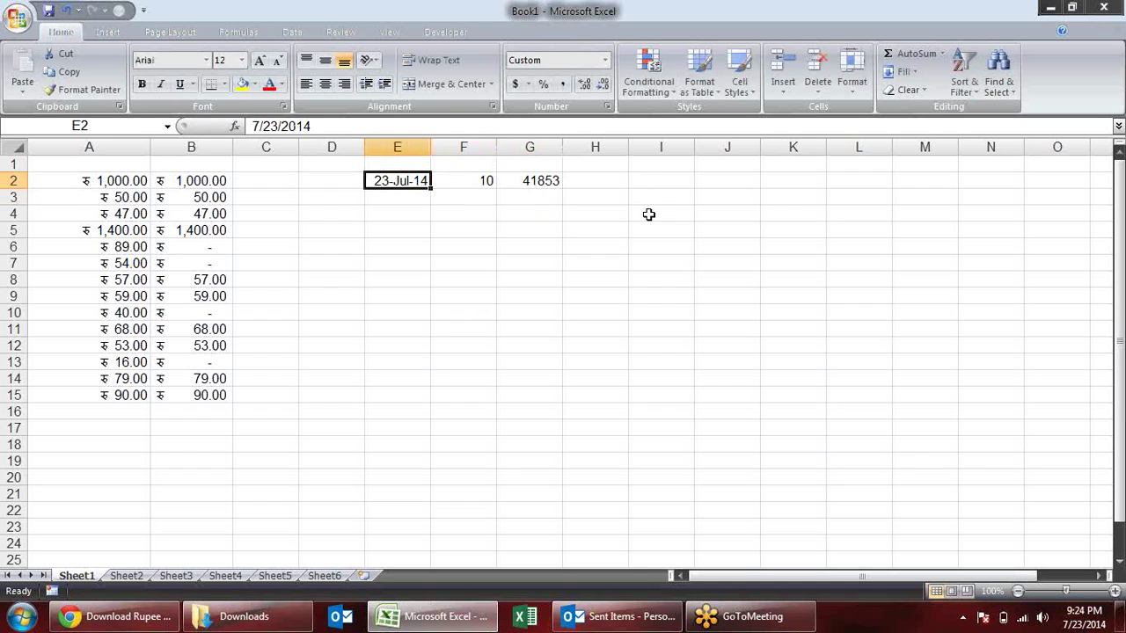
Step: Format G2's =E2+F2 result as a date so it reads 2-Aug-14, then review row 2
key(Right)
key(Right)
key(ctrl+shift+3)
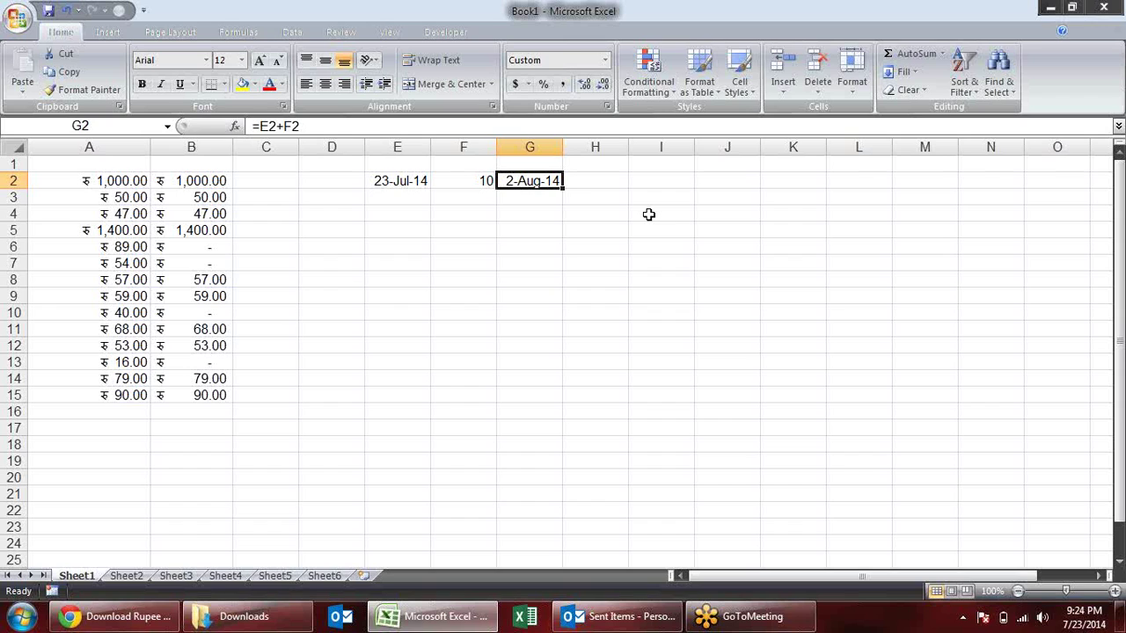
key(Left)
key(Left)
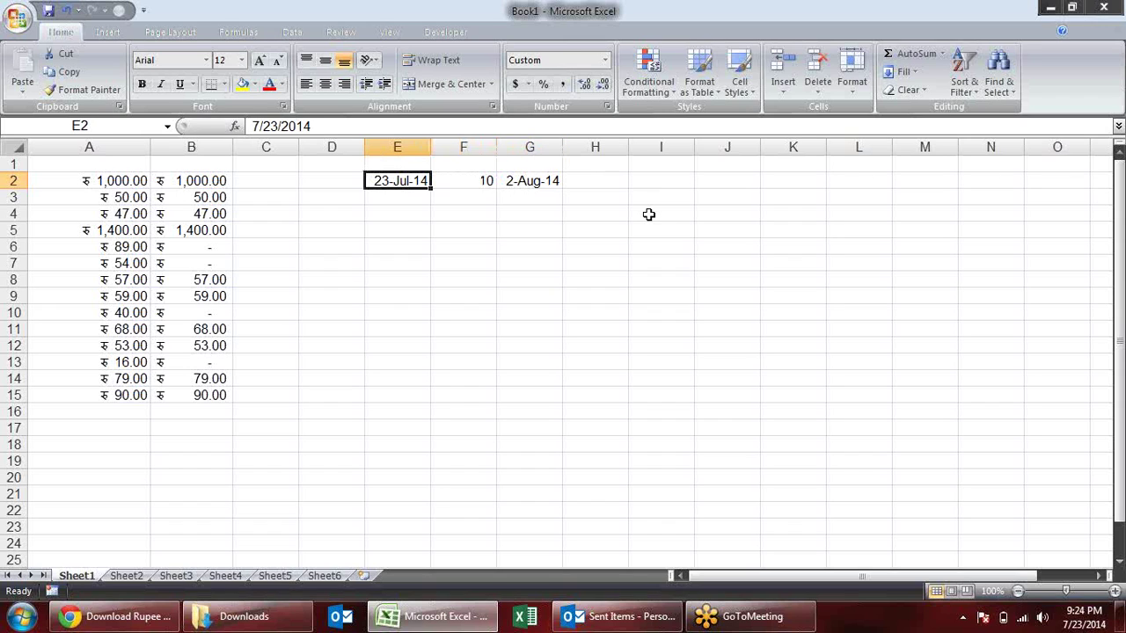
key(Right)
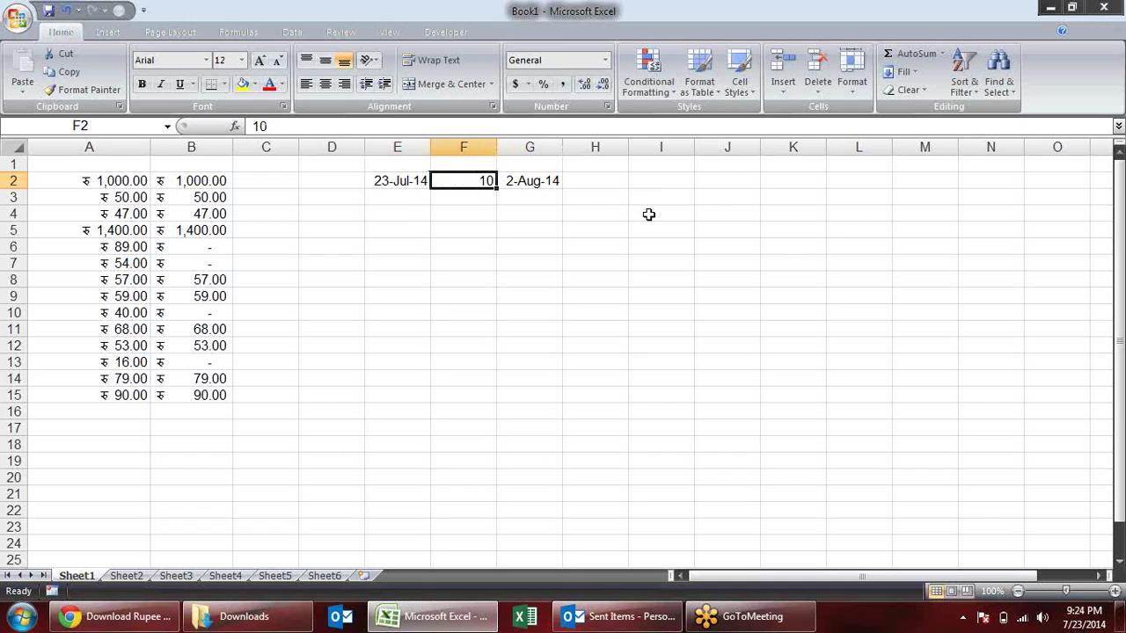
key(Right)
key(Right)
key(Left)
key(Left)
key(Left)
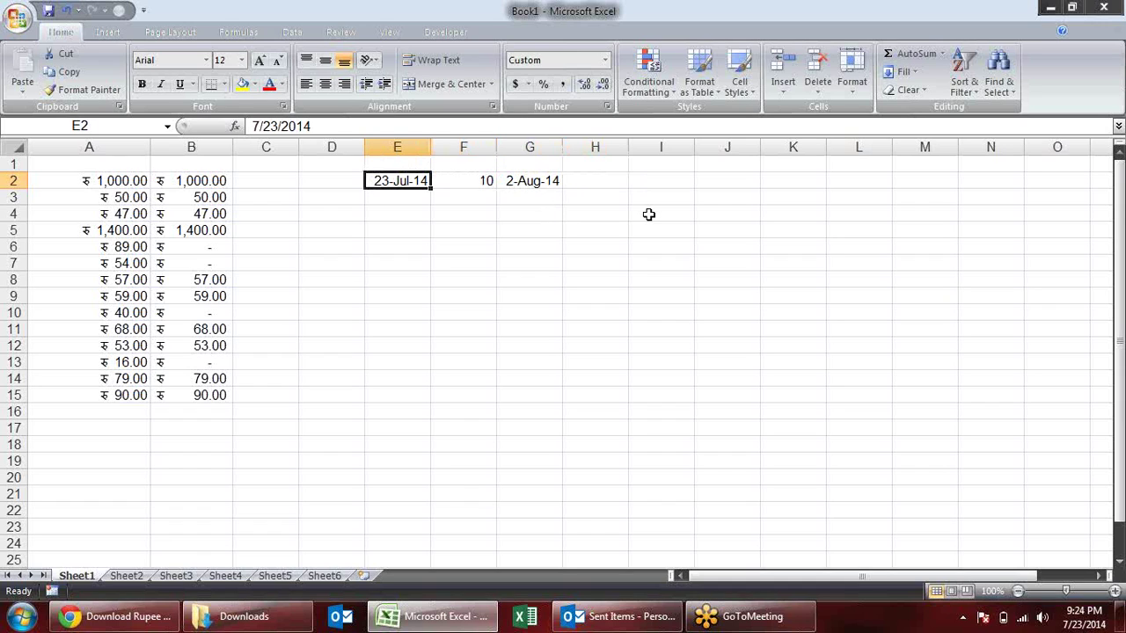
Step: Apply the Number format to E2 so its date reads 41,843.00
key(ctrl+shift+1)
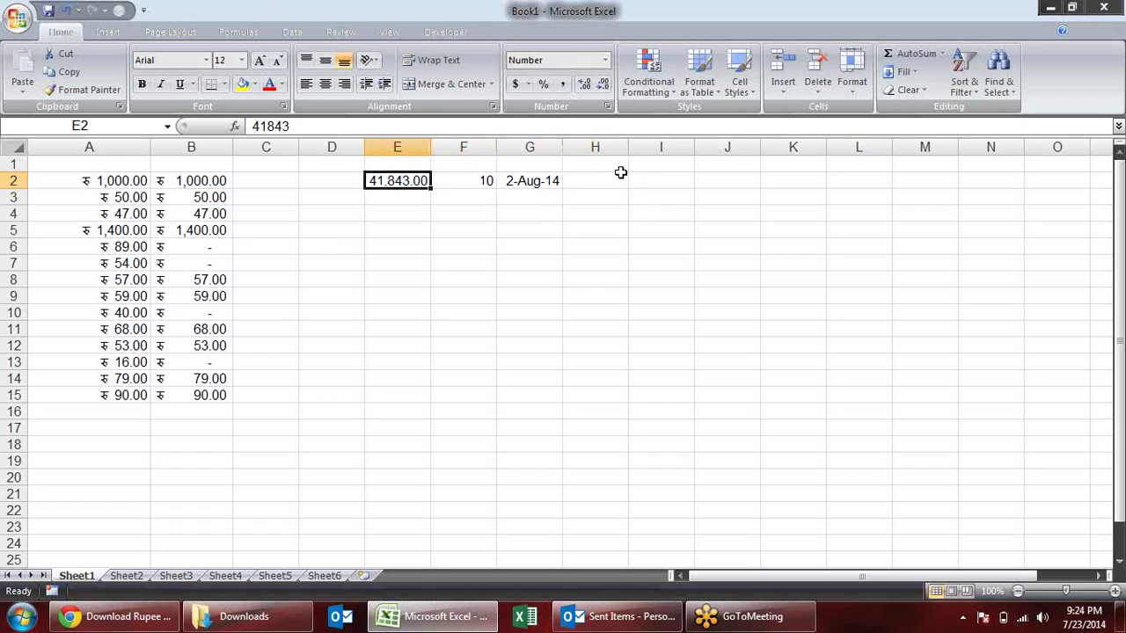
click(408, 199)
Step: Enter =NOW() in E3 and paste only its value into E6
text(=)
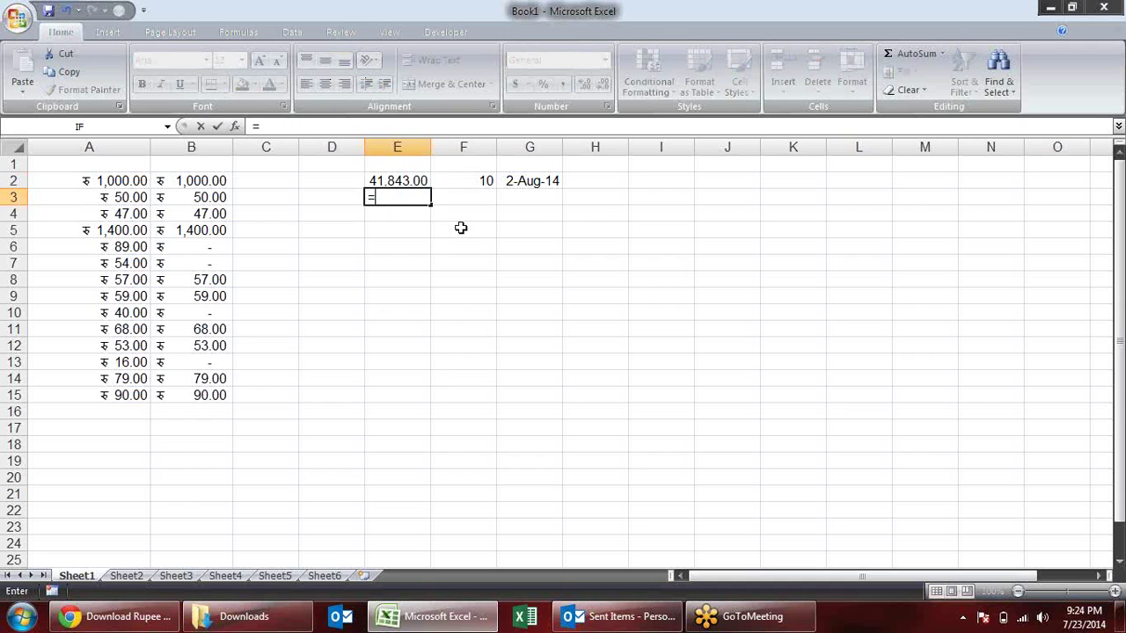
text(now)
key(Tab)
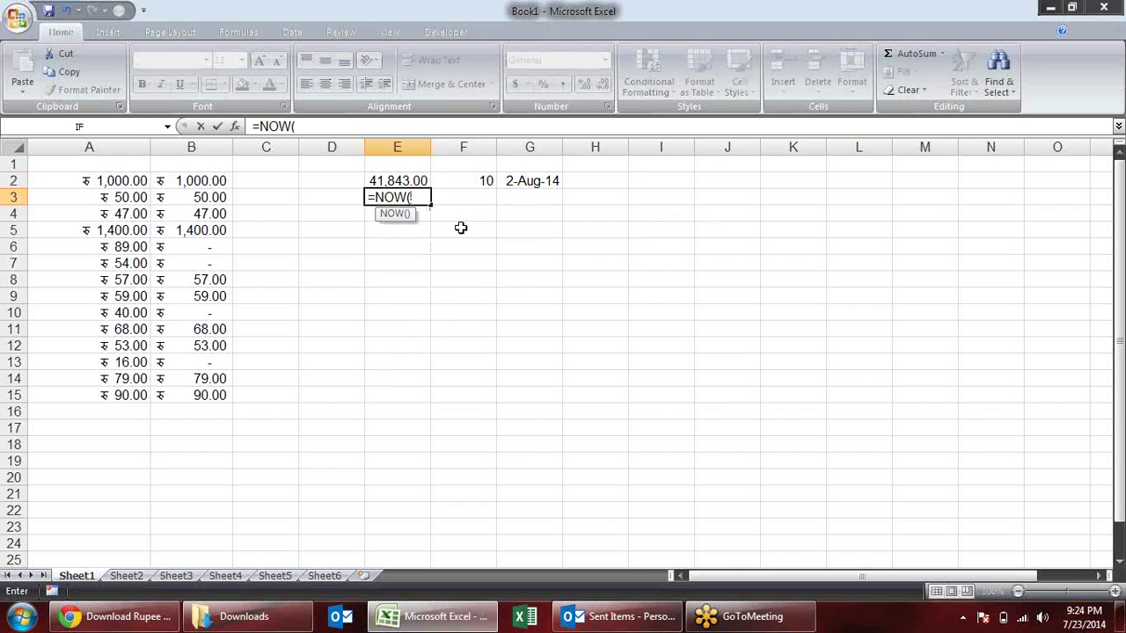
key(Return)
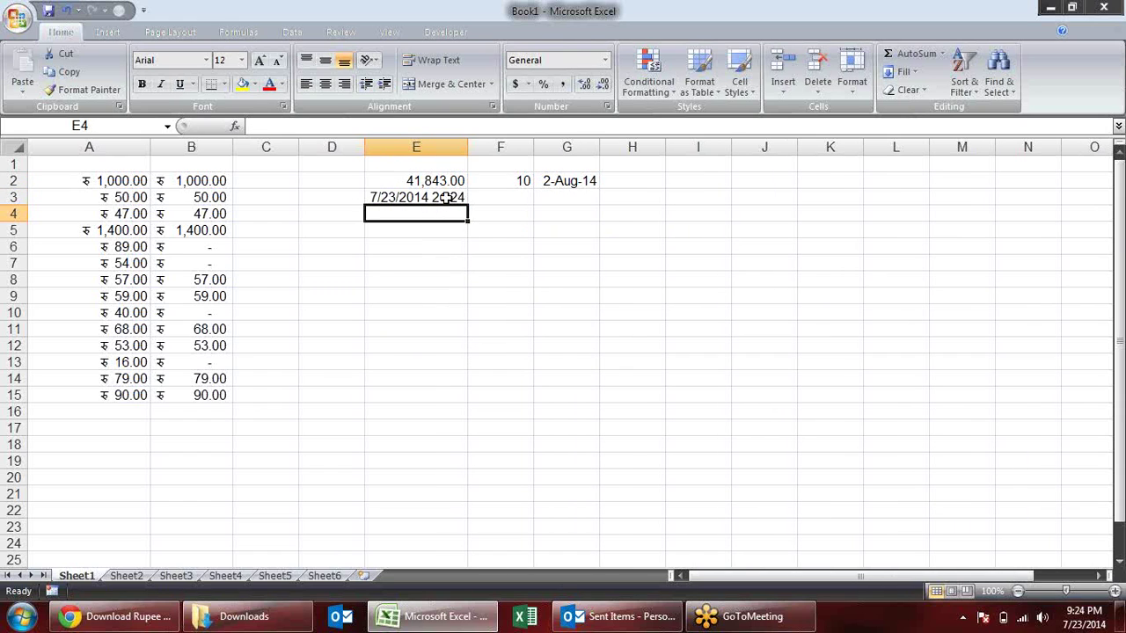
click(447, 199)
key(ctrl+c)
click(438, 250)
key(alt+e)
key(s)
key(v)
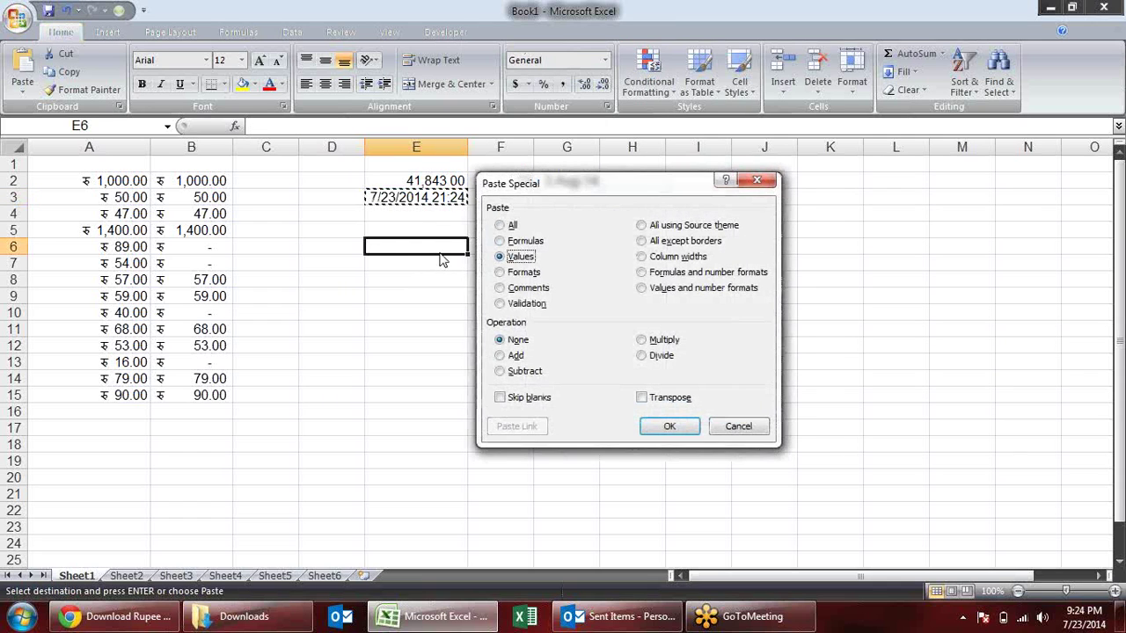
key(Return)
Step: Inspect E6's stored value 41843.8922, separating its day and time parts, without changing it
click(522, 279)
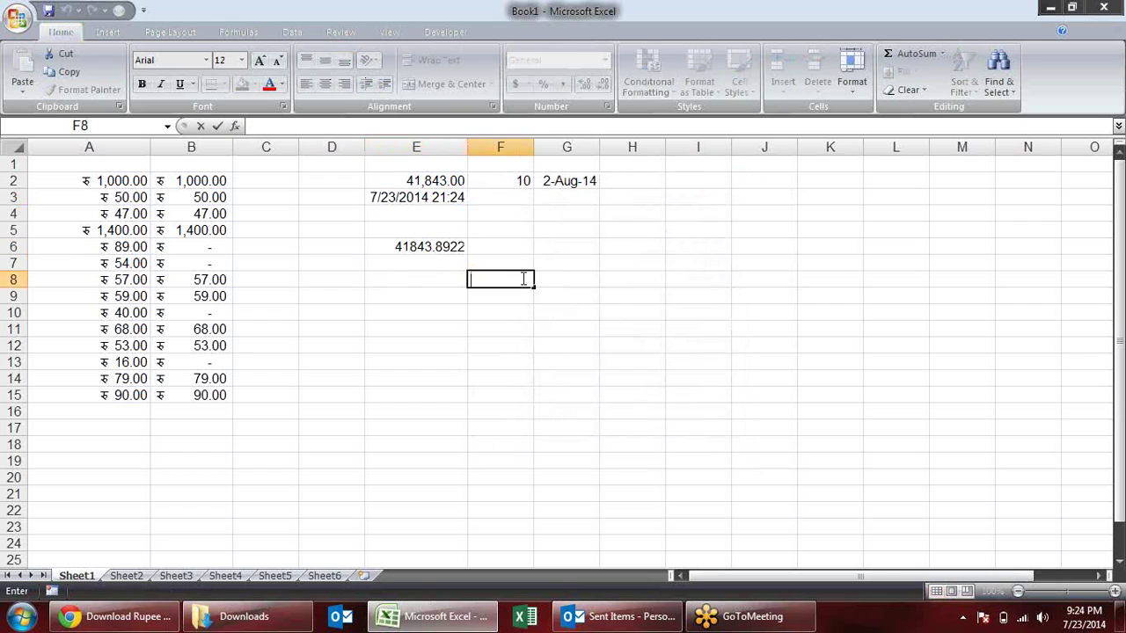
click(442, 182)
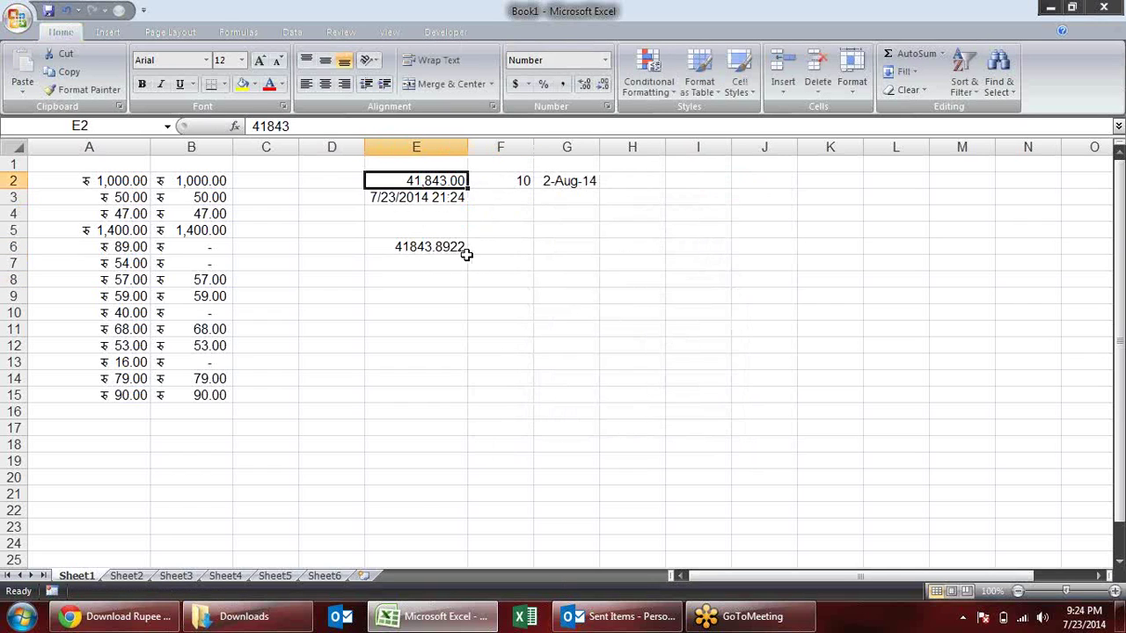
double_click(444, 248)
key(Left)
key(Left)
key(Left)
key(shift+Right)
key(shift+Right)
drag(387, 247, 480, 249)
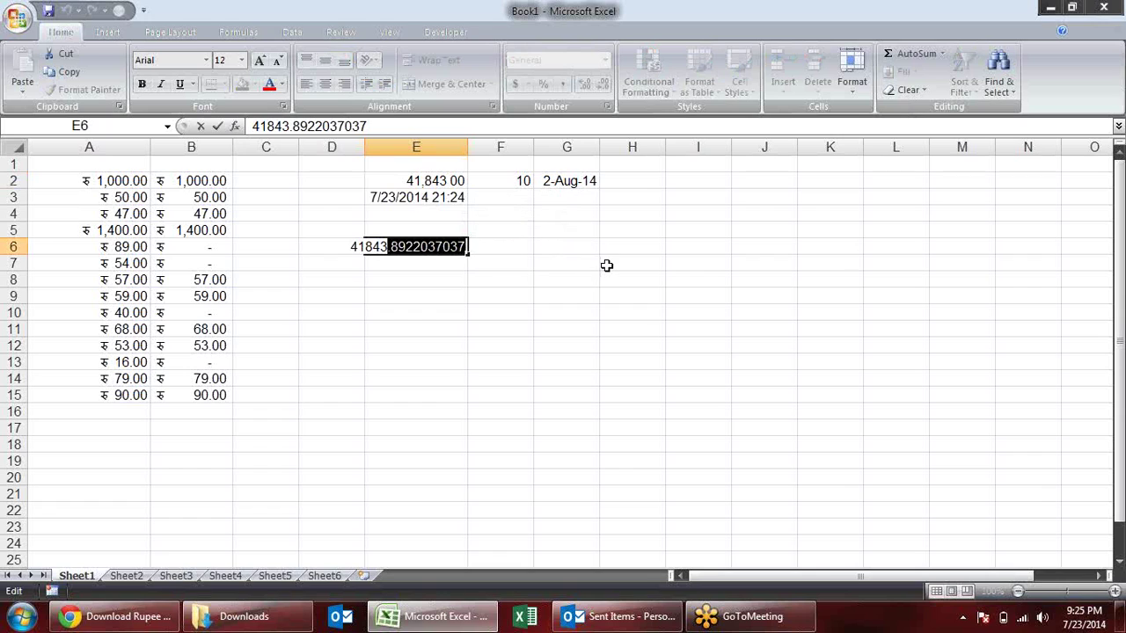
click(407, 248)
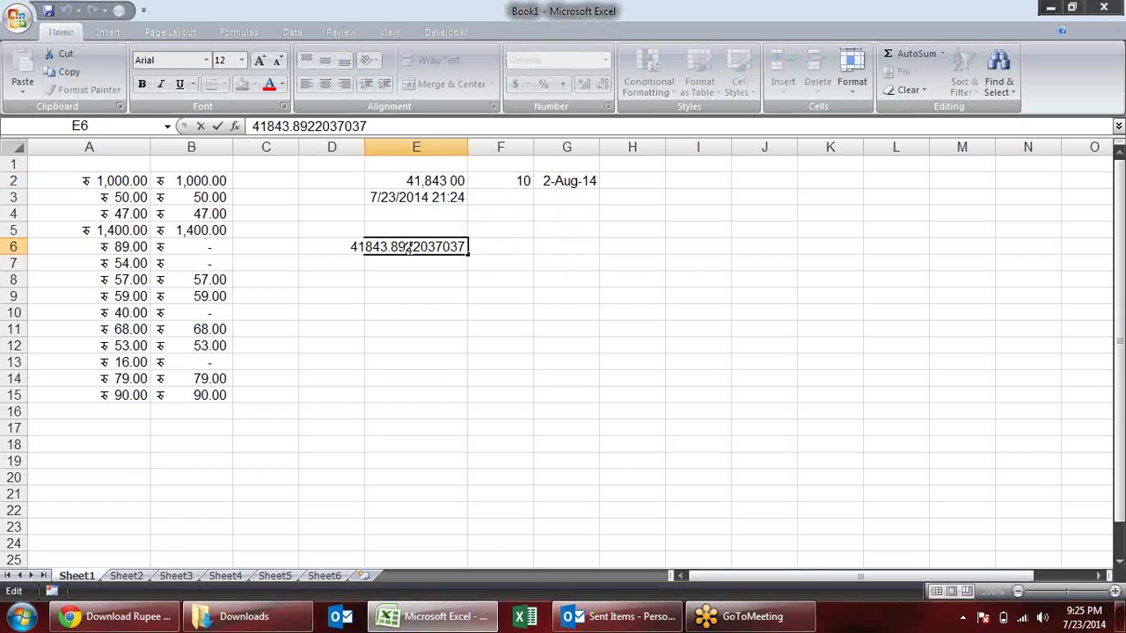
mouse_move(388, 247)
mouse_down()
mouse_move(342, 246)
mouse_move(716, 247)
mouse_up()
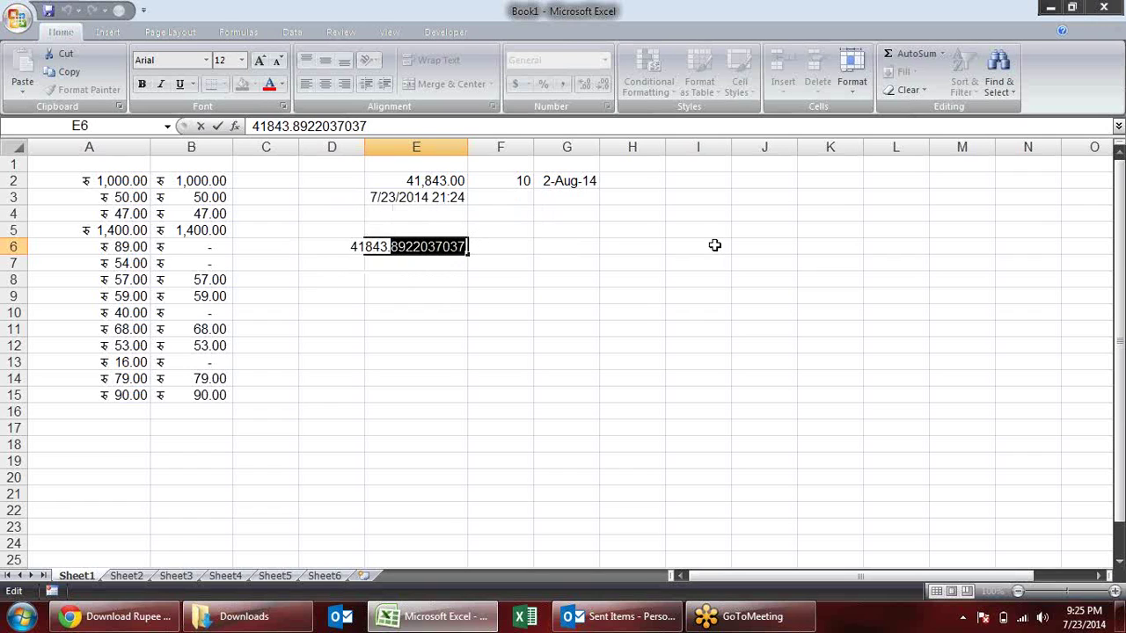
key(Escape)
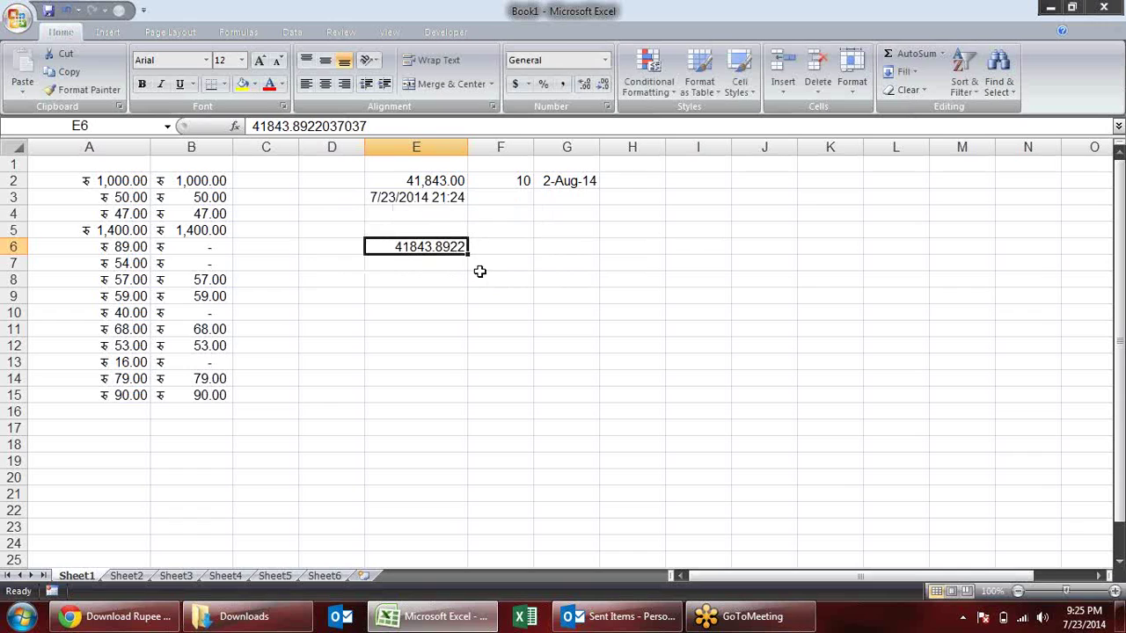
click(455, 197)
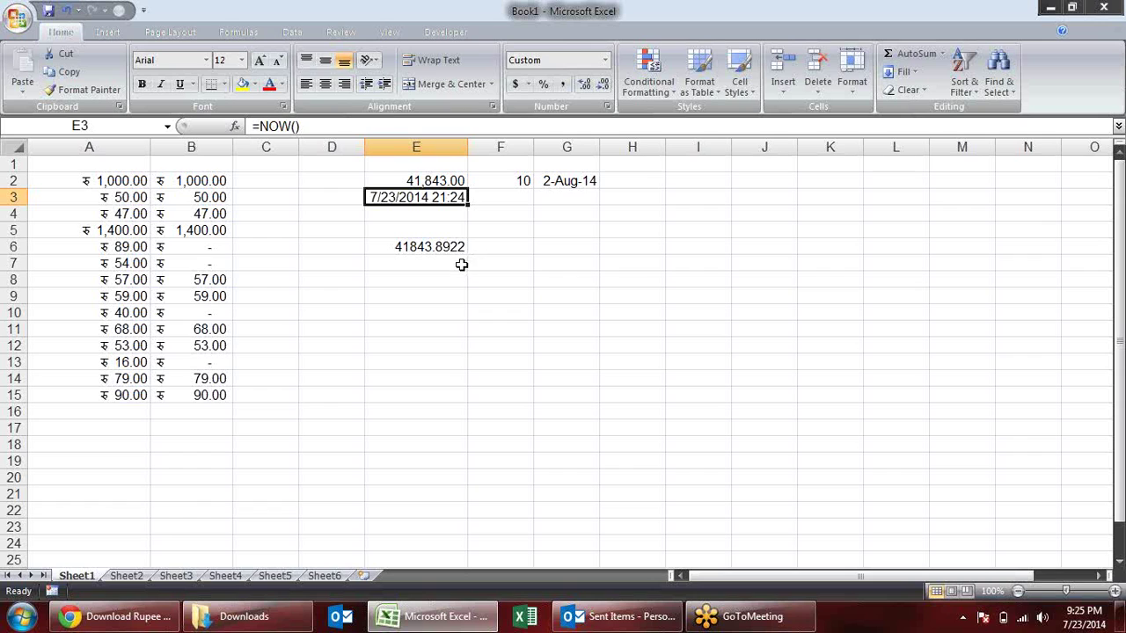
Step: Enter the formula =E6-E2 in E7
click(462, 265)
text(=)
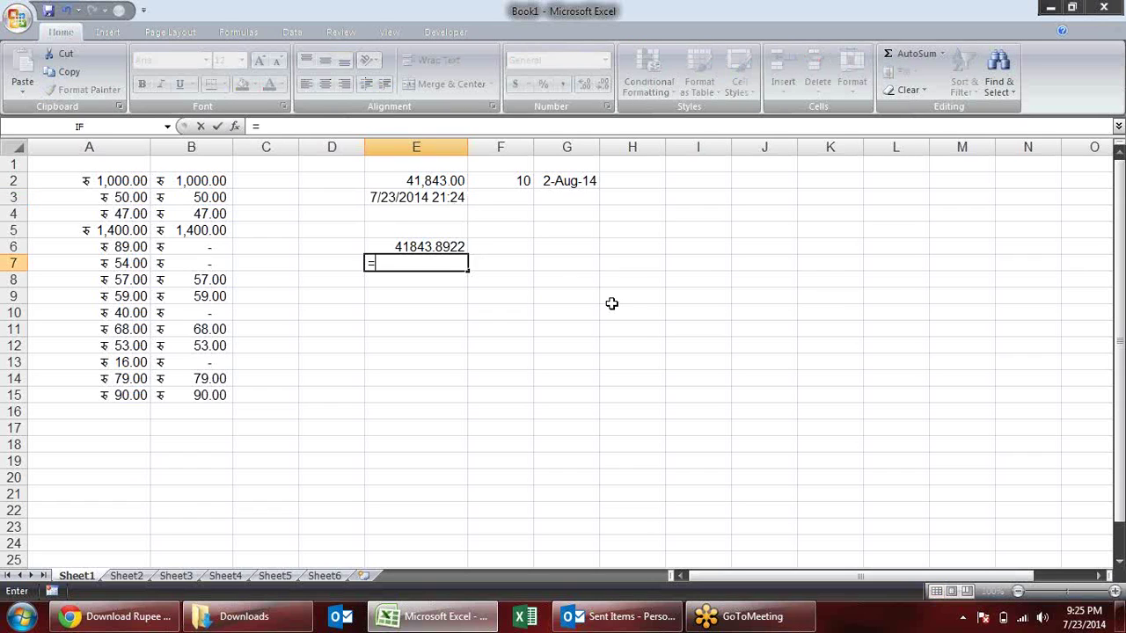
key(Up)
text(-)
key(Up)
key(Up)
key(Up)
key(Up)
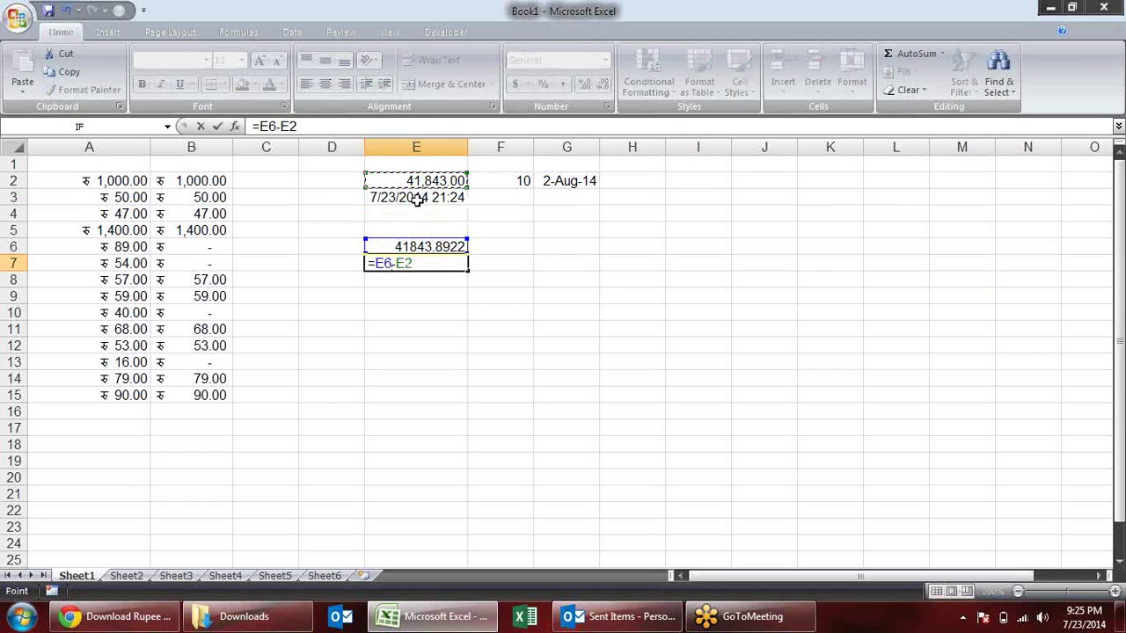
key(Return)
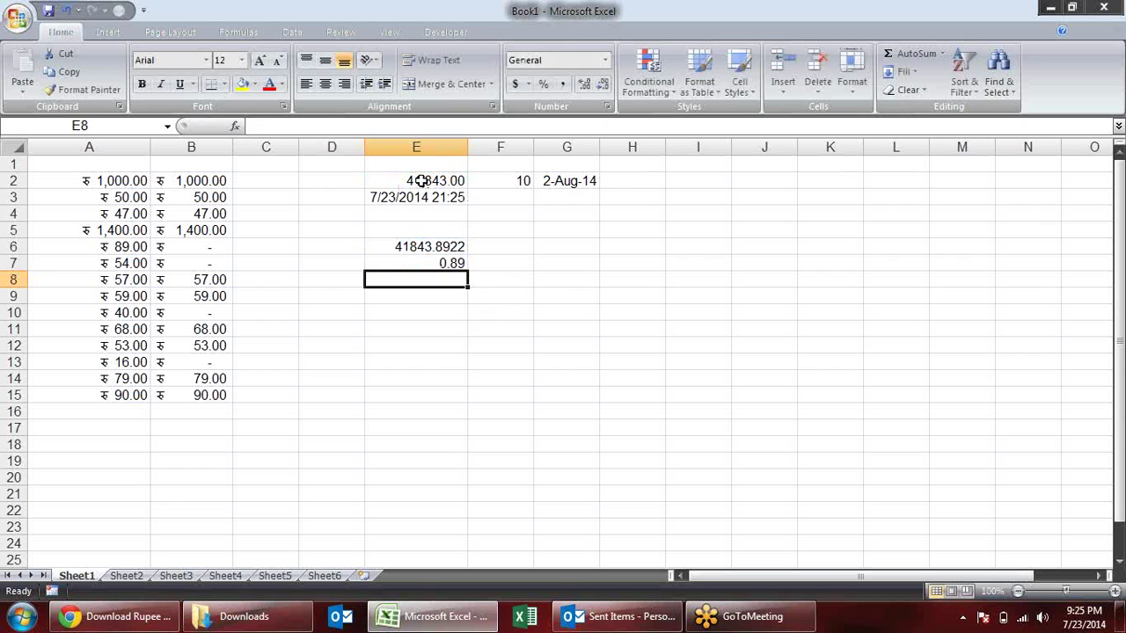
key(Up)
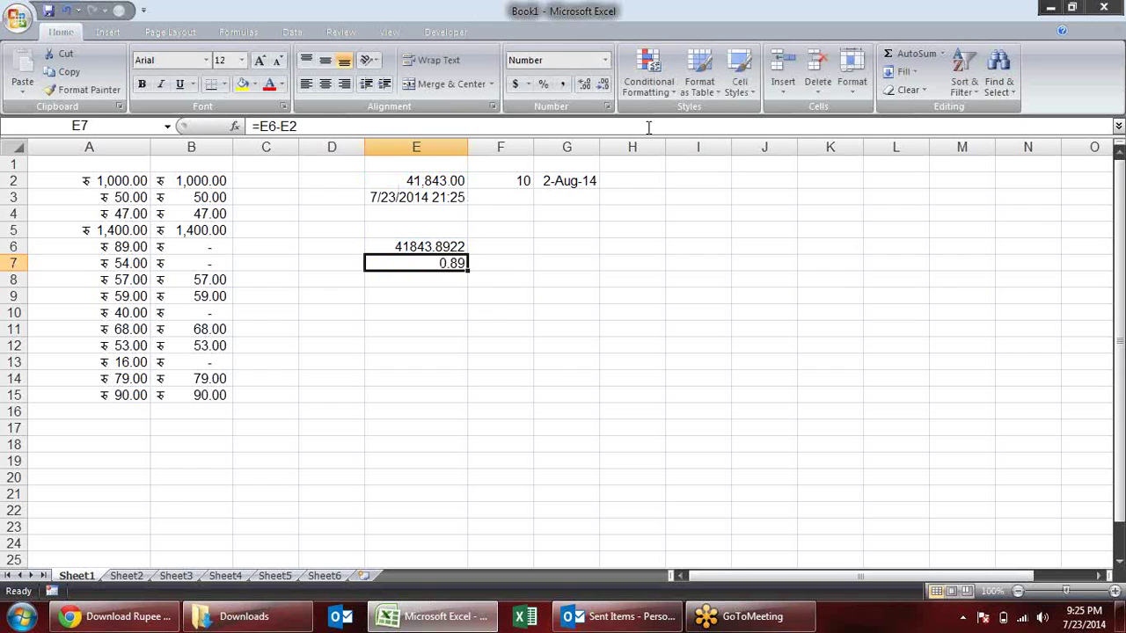
Step: Try the Time format on E7, then reset it to General, showing 0.892203704
click(605, 62)
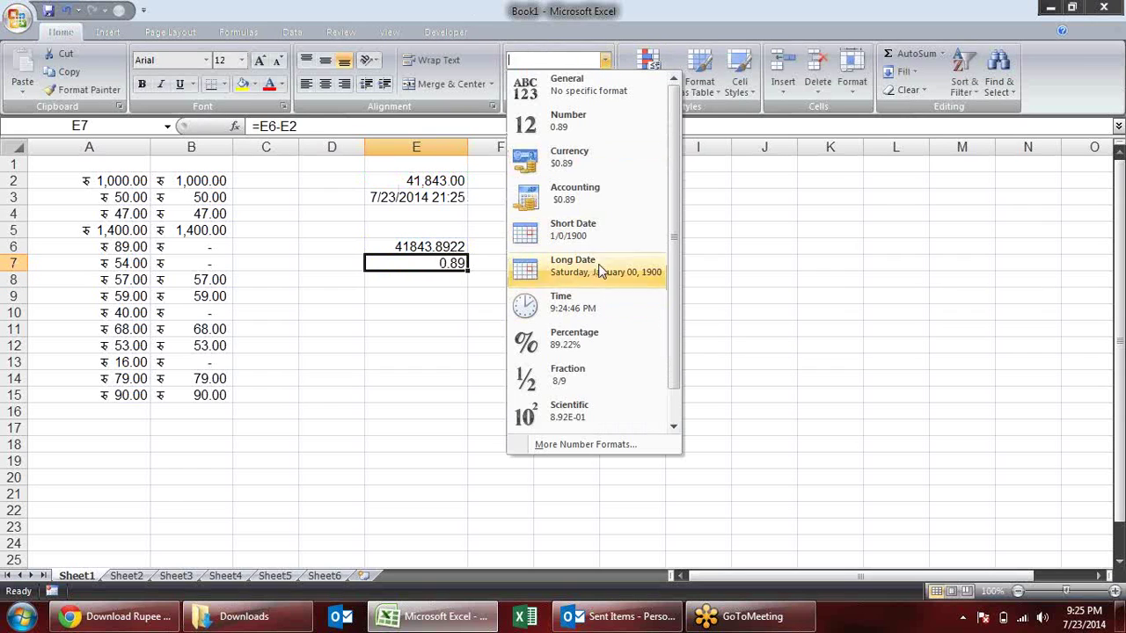
click(613, 310)
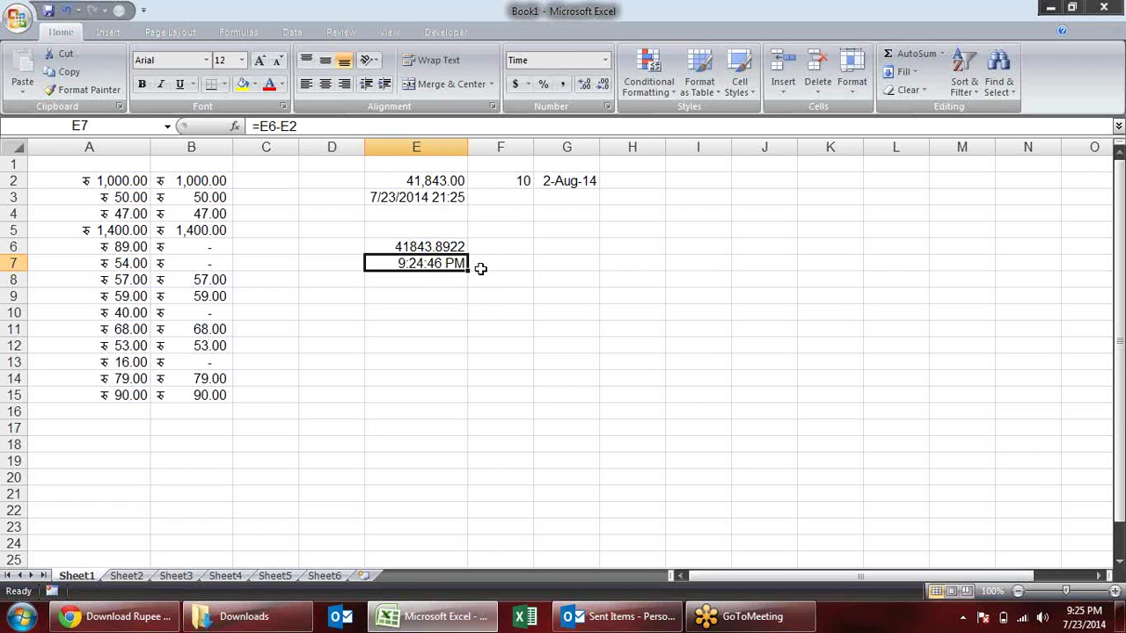
key(ctrl+shift+asciitilde)
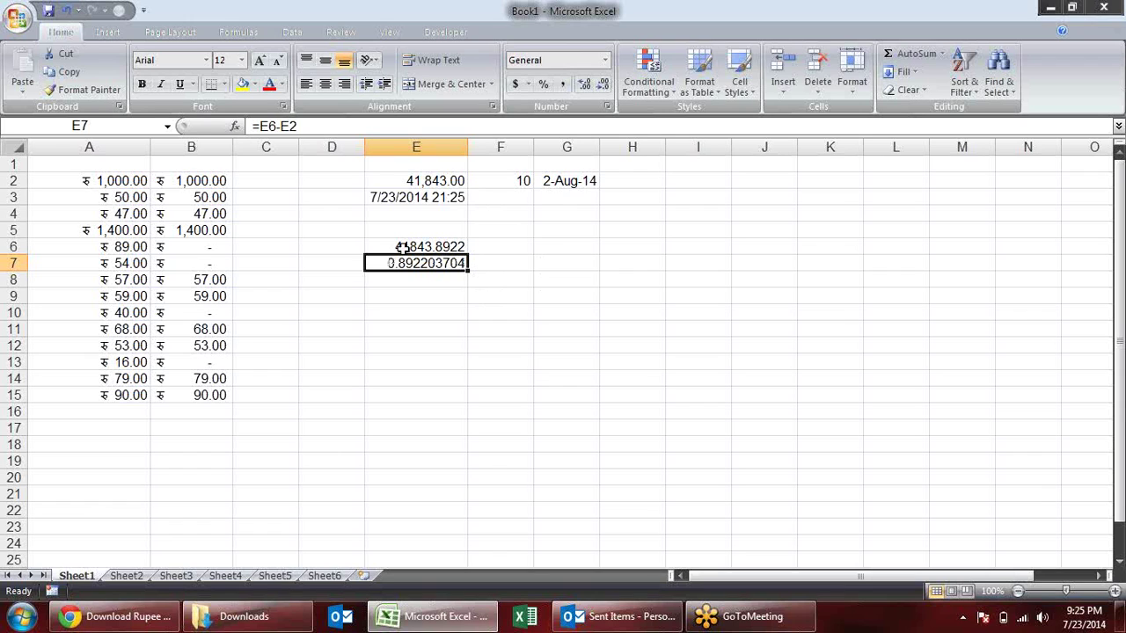
Step: Enter 1 in cell F7
click(503, 263)
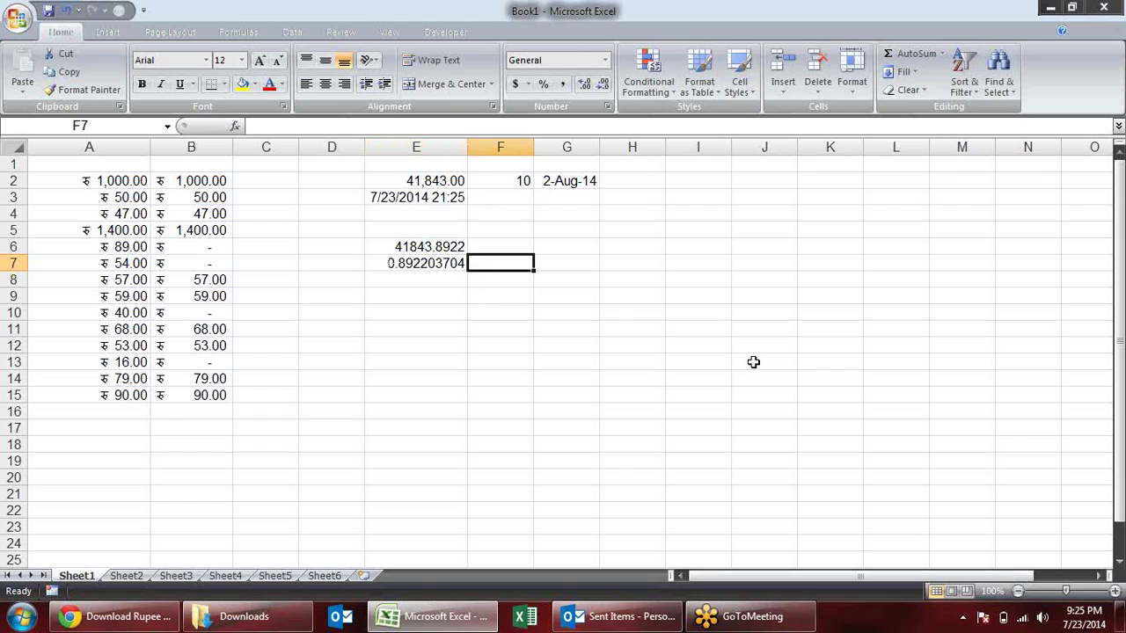
text(1)
key(Tab)
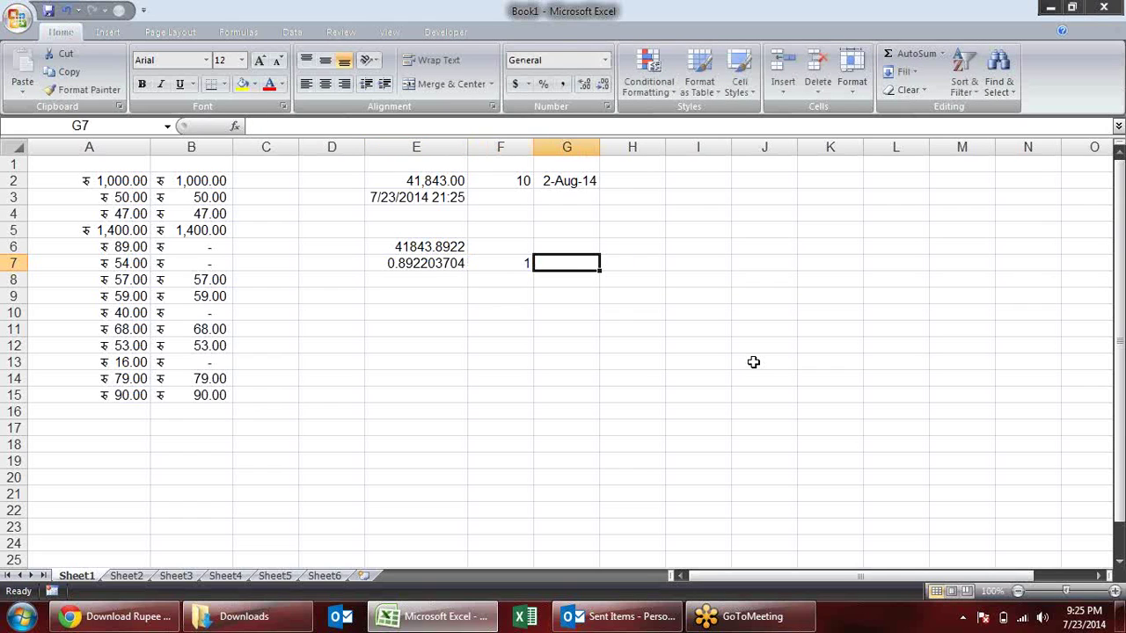
text(=)
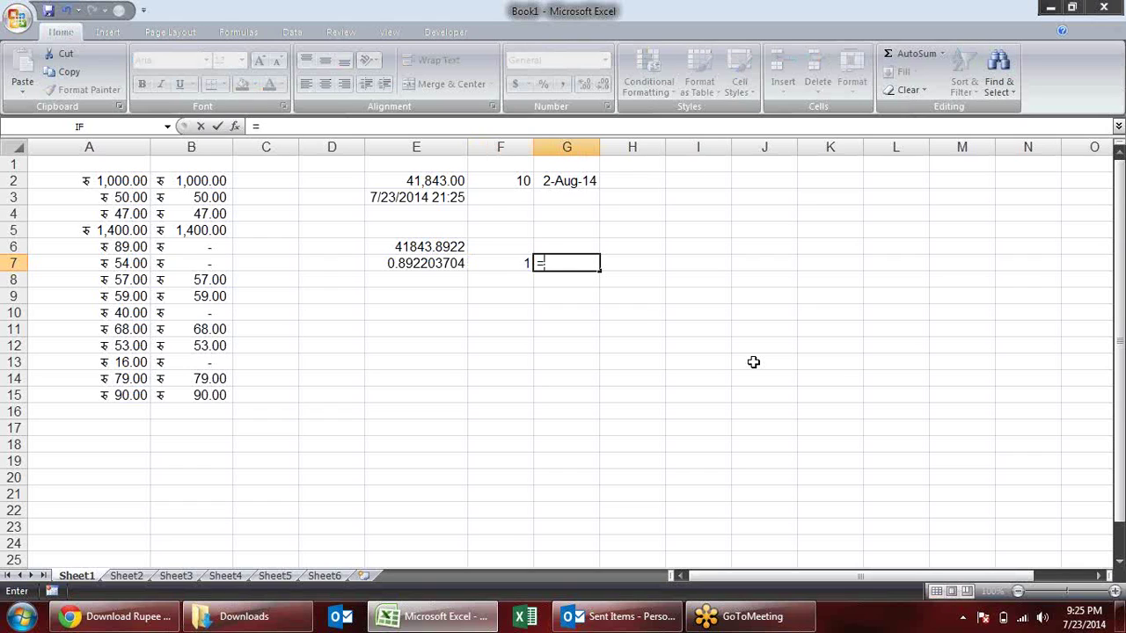
key(Escape)
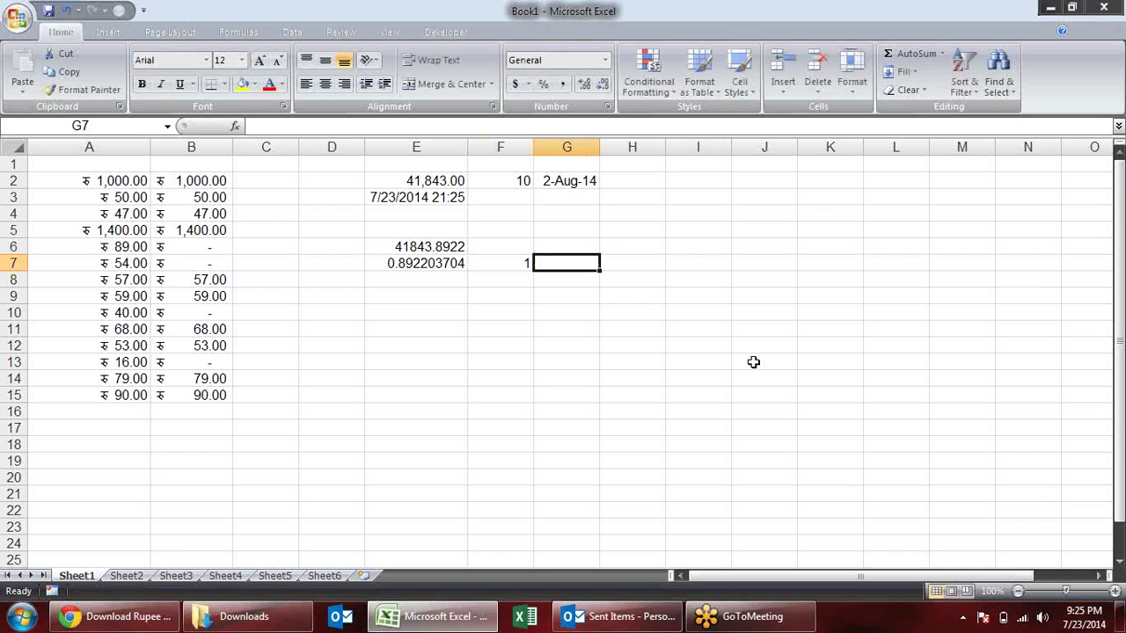
key(Left)
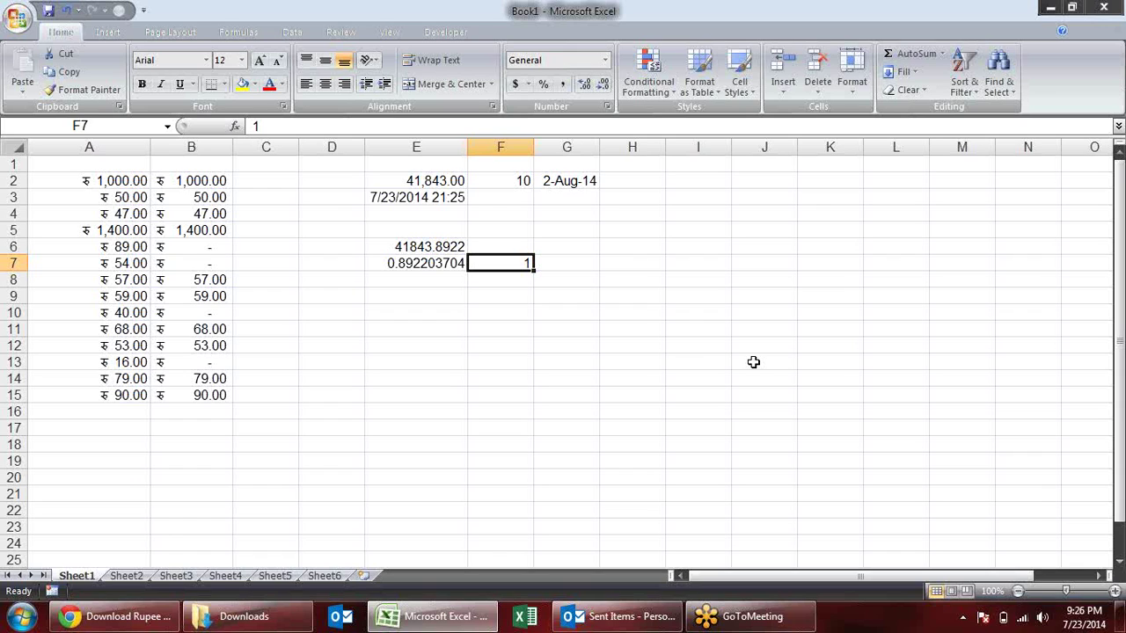
Step: Label G7 as '24 hours' and move to cell E8
click(567, 264)
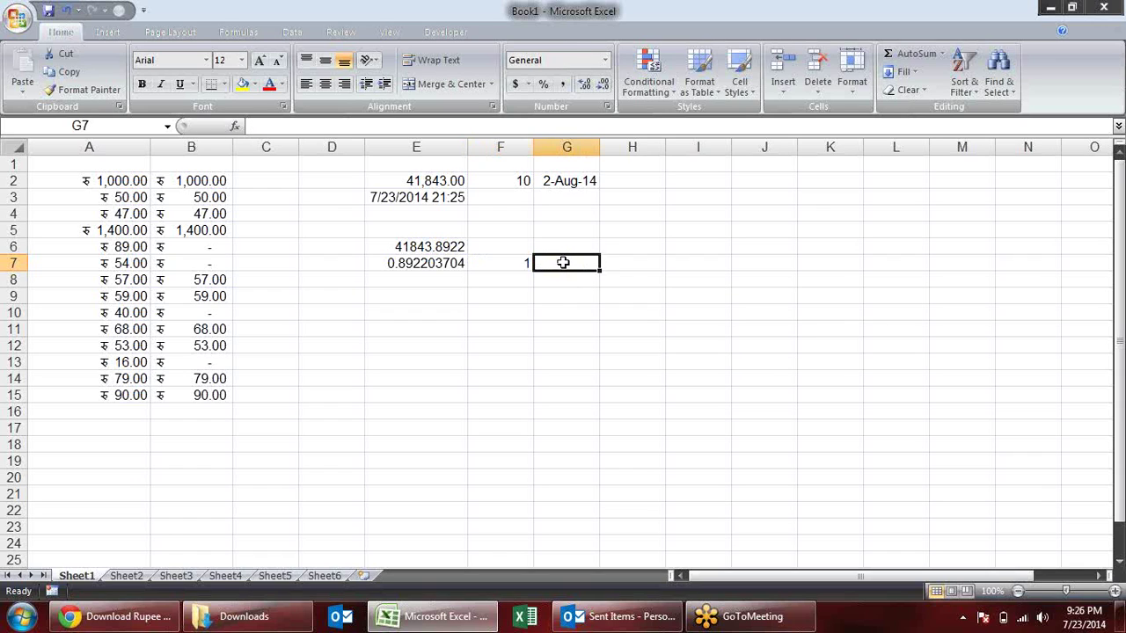
text(24 ho)
text(urs)
key(Return)
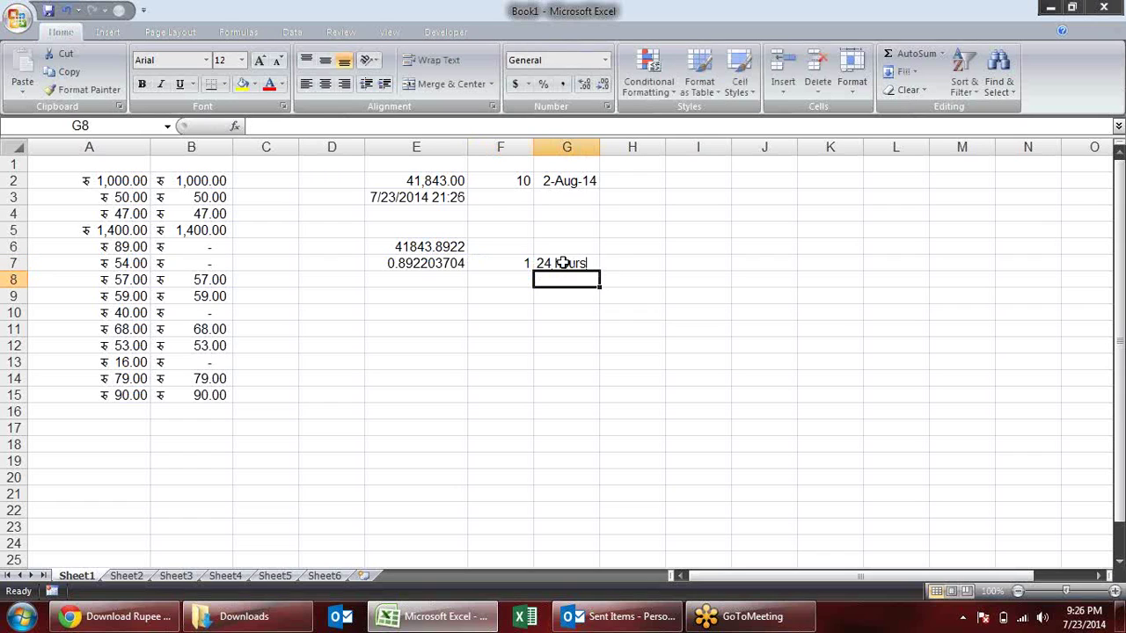
key(Left)
key(Left)
key(Up)
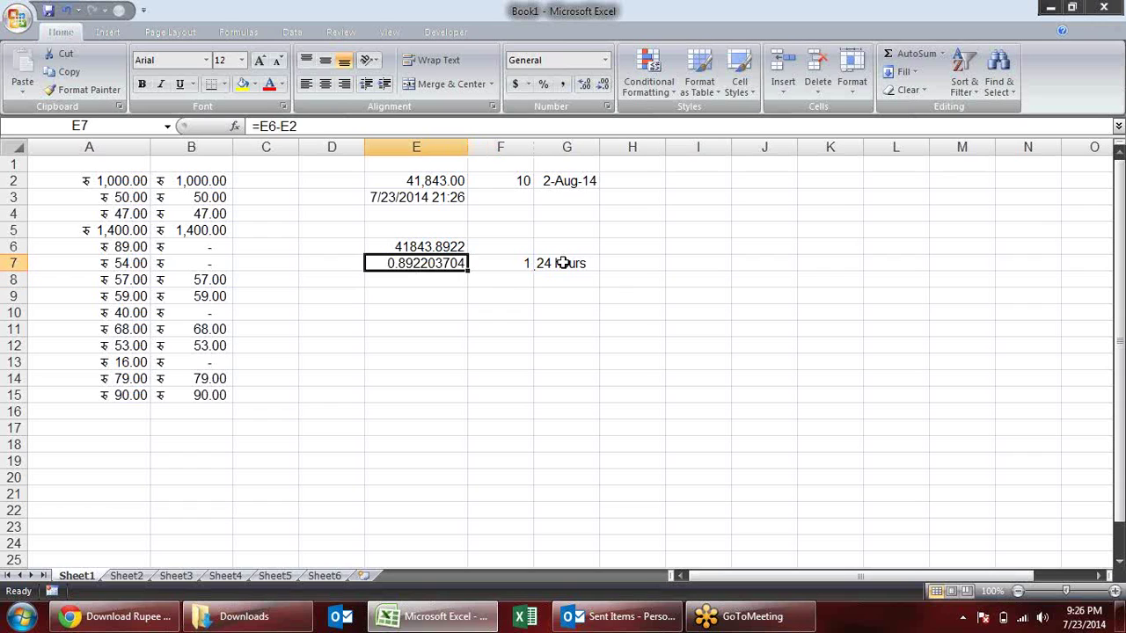
key(Down)
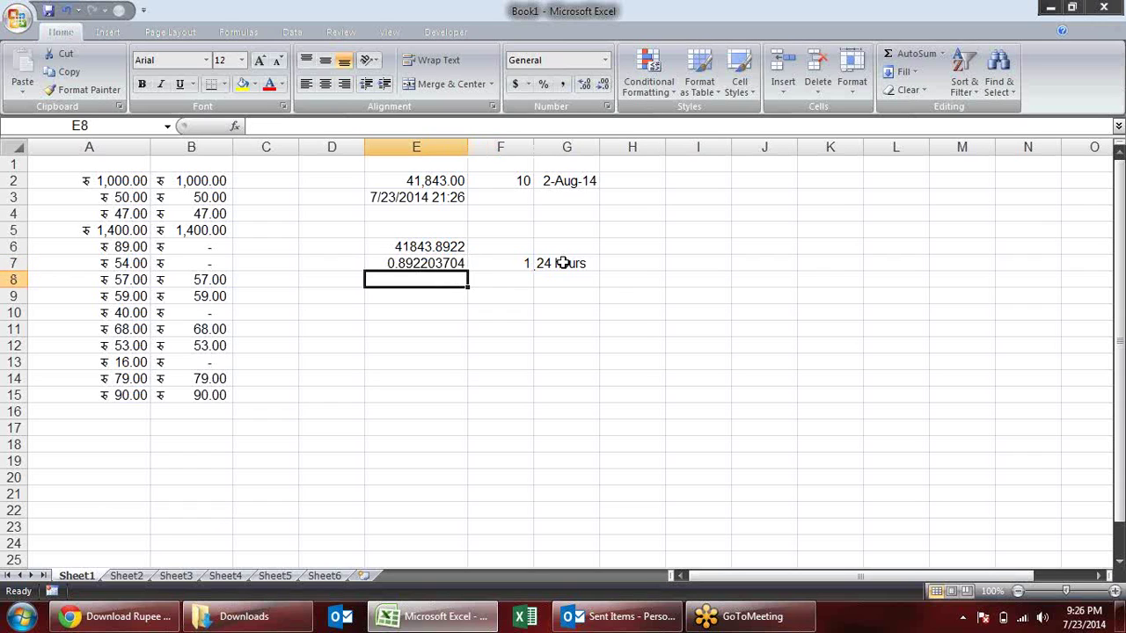
Step: Enter =E7+(1/24) in E8 to add one hour to E7
text(=)
key(Up)
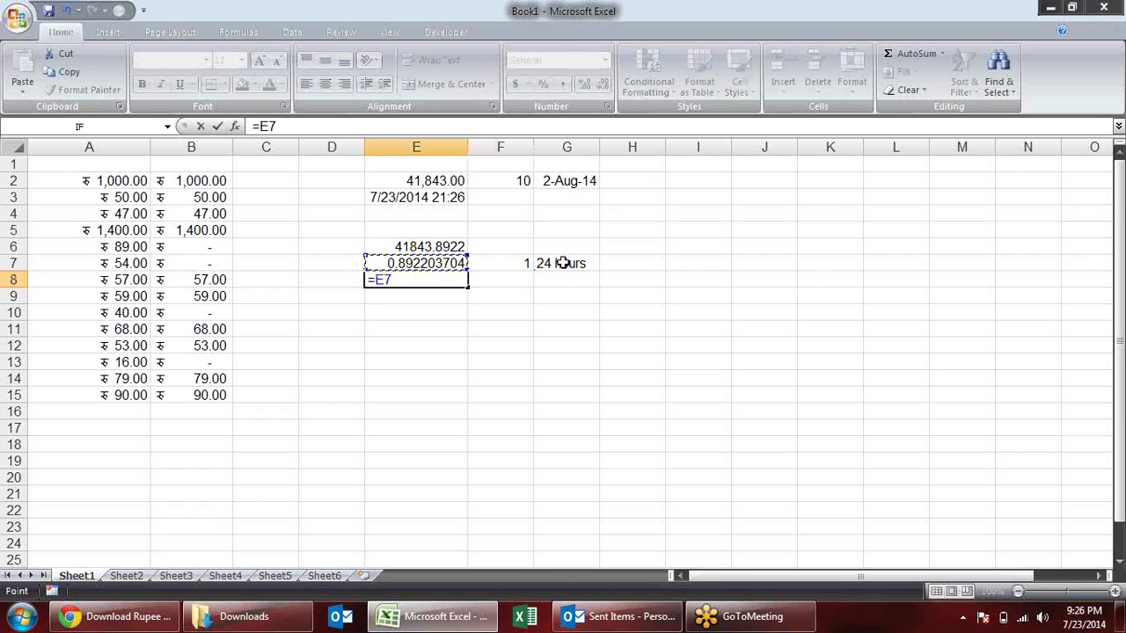
text(+()
text(1/3)
key(BackSpace)
text(24)
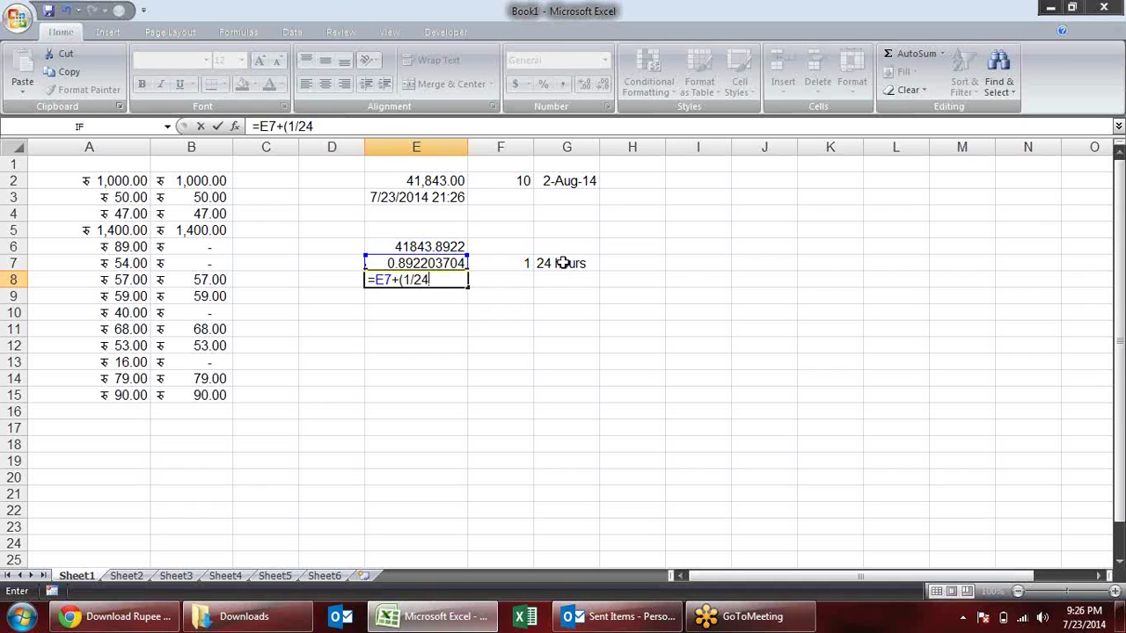
text())
key(Return)
Step: Apply the time format to E7 and E8, showing 9:24 PM and 10:24 PM
click(378, 278)
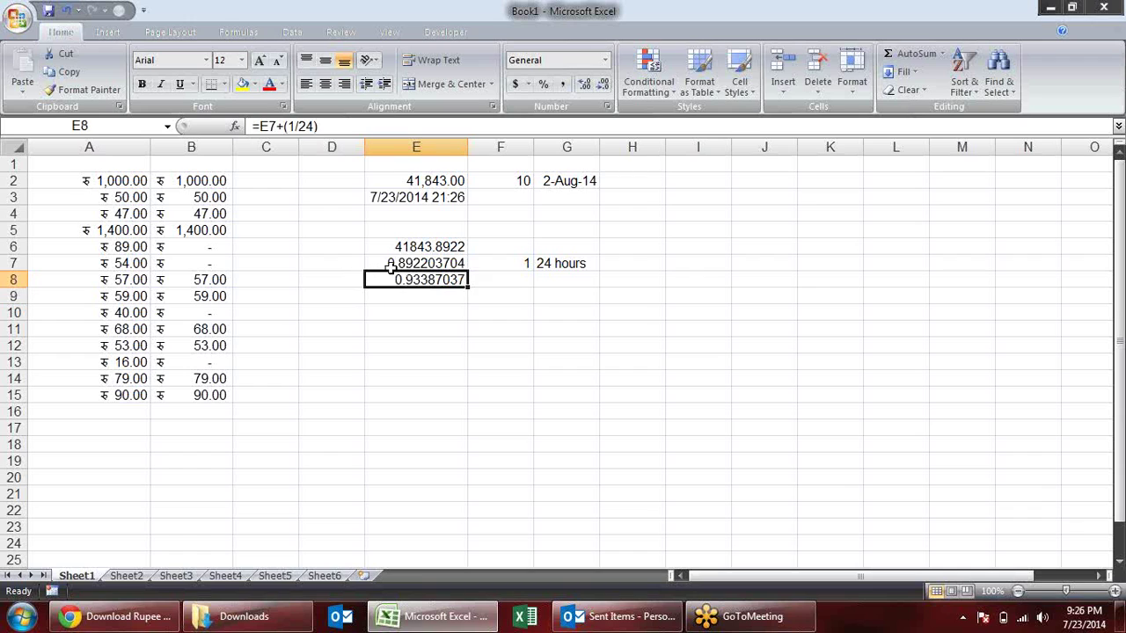
click(393, 263)
key(ctrl+shift+3)
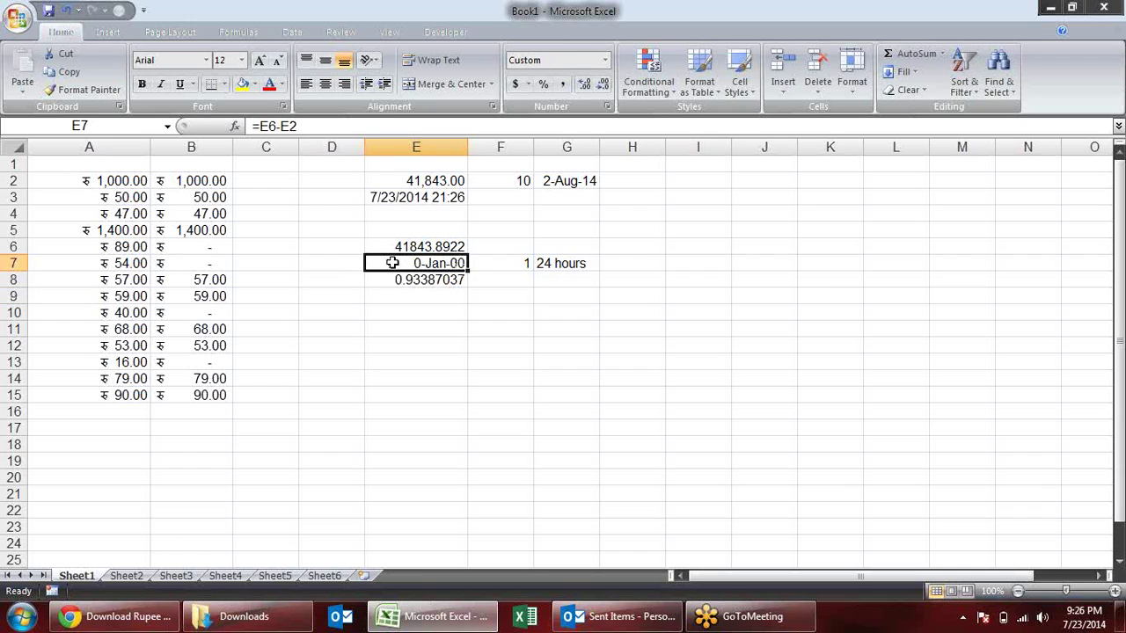
key(ctrl+shift+2)
click(415, 279)
key(ctrl+shift+2)
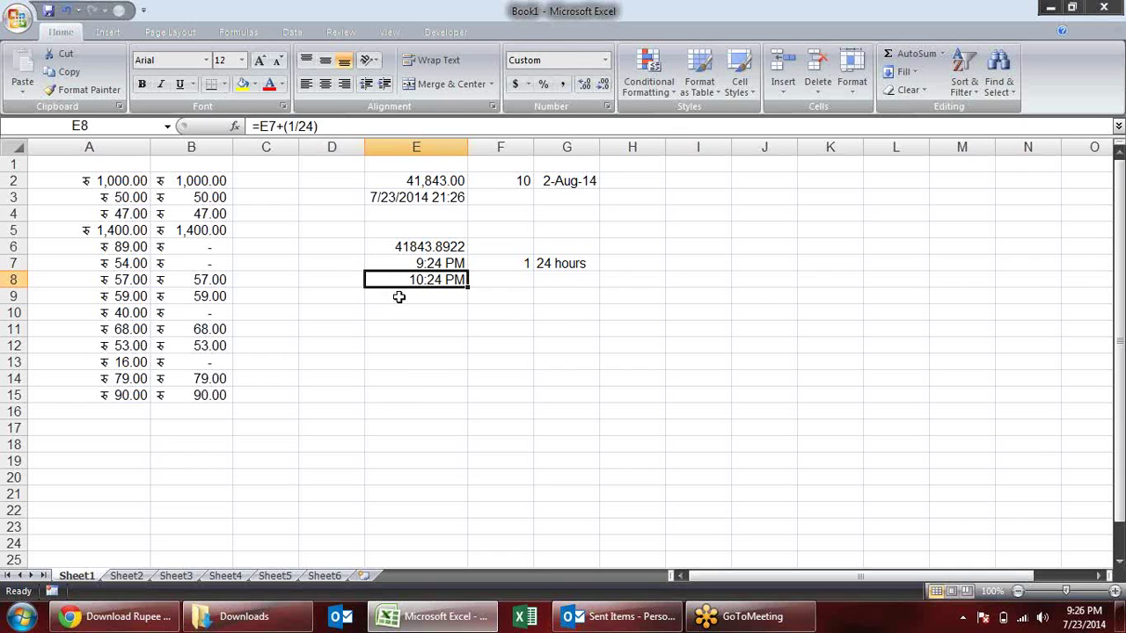
key(F2)
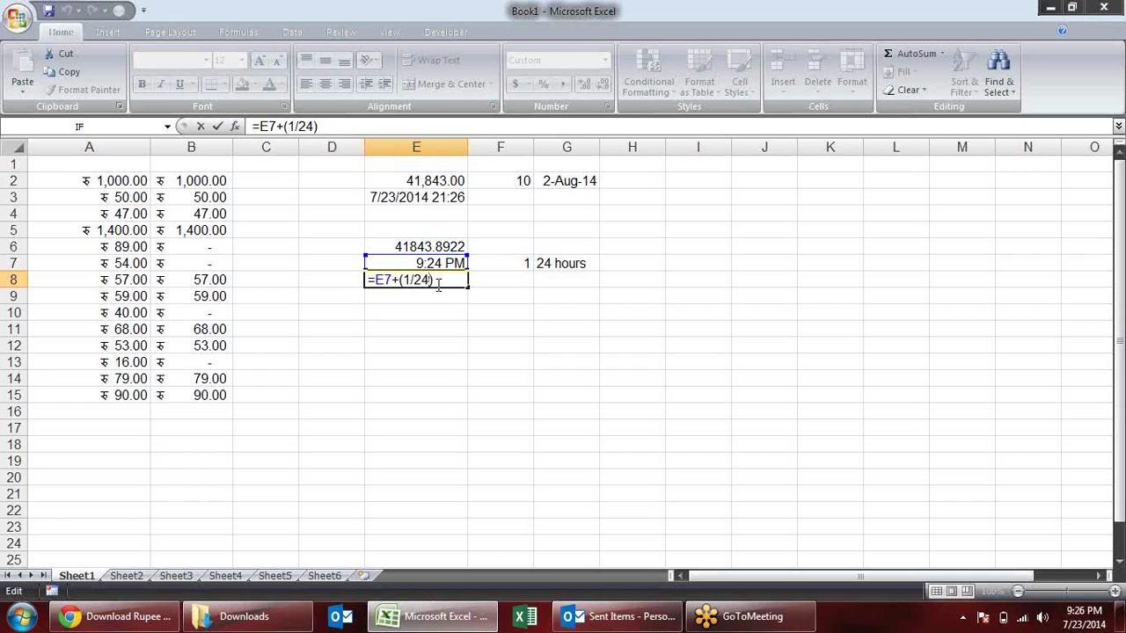
Step: Change E8's formula to =E7+(1/(24*60)) so it shows 9:25 PM
text(8)
text(60)
key(BackSpace)
key(BackSpace)
key(BackSpace)
text(*60)
key(Return)
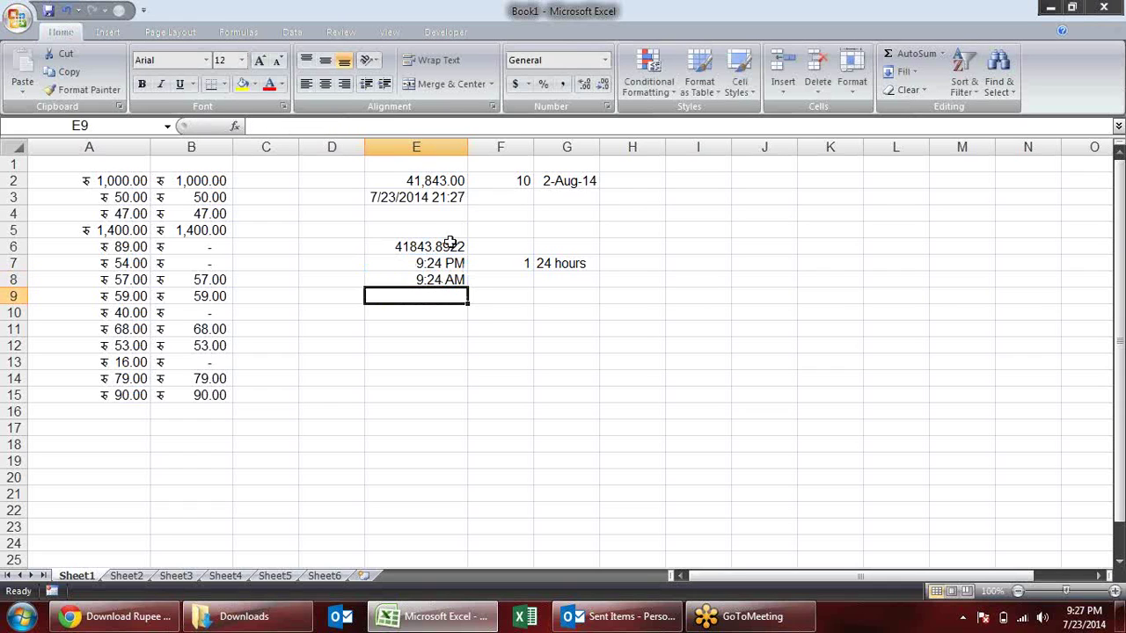
click(452, 280)
double_click(448, 280)
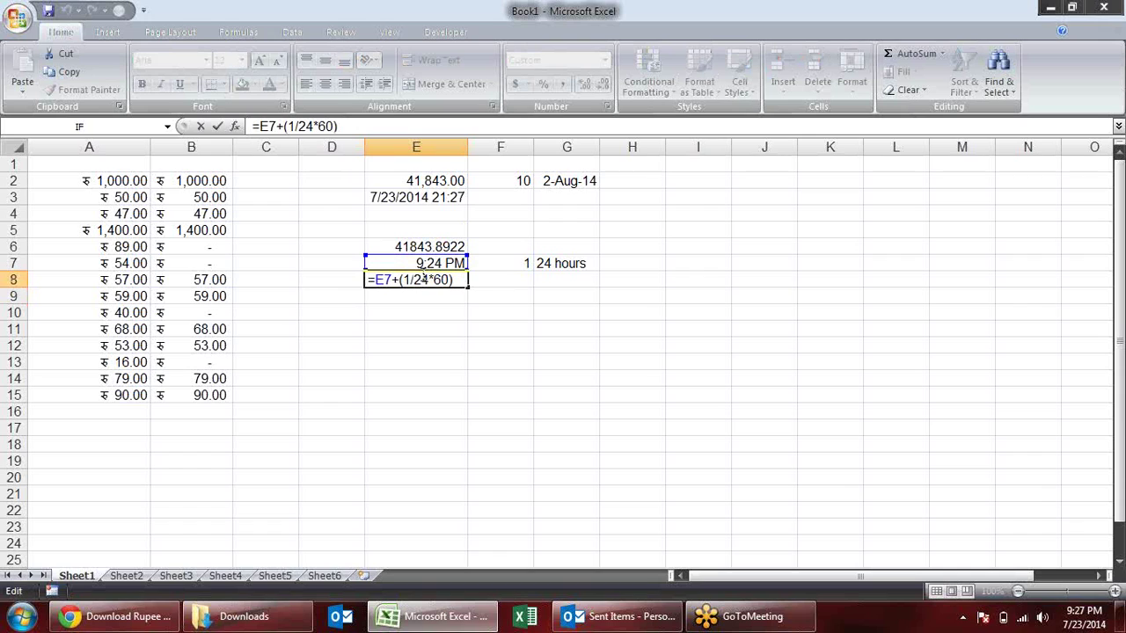
text(()
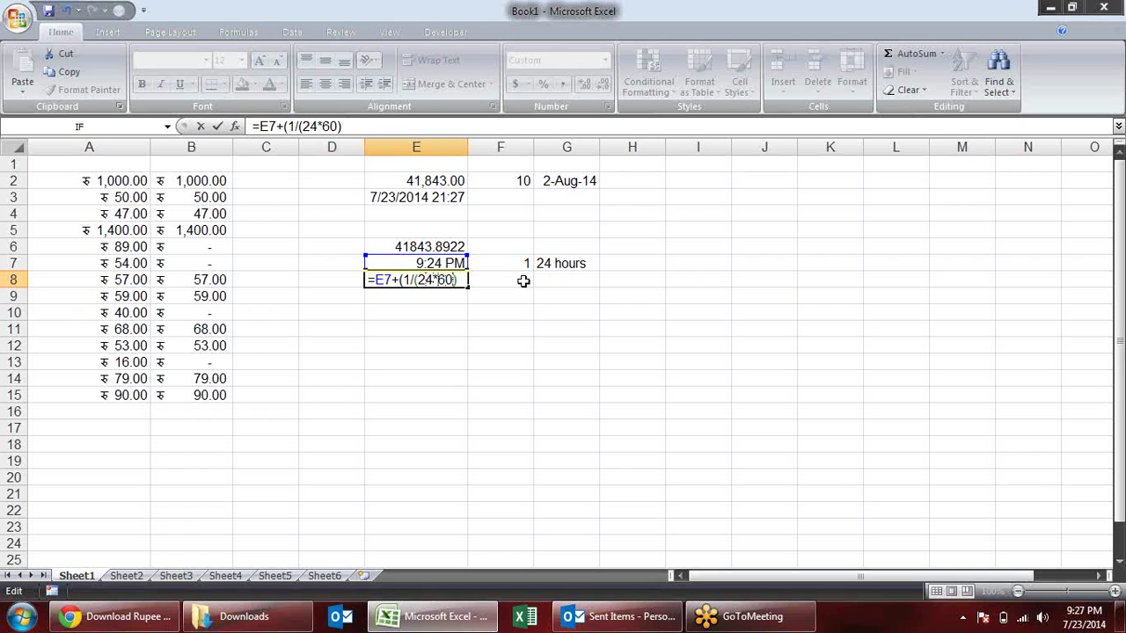
text())
key(Return)
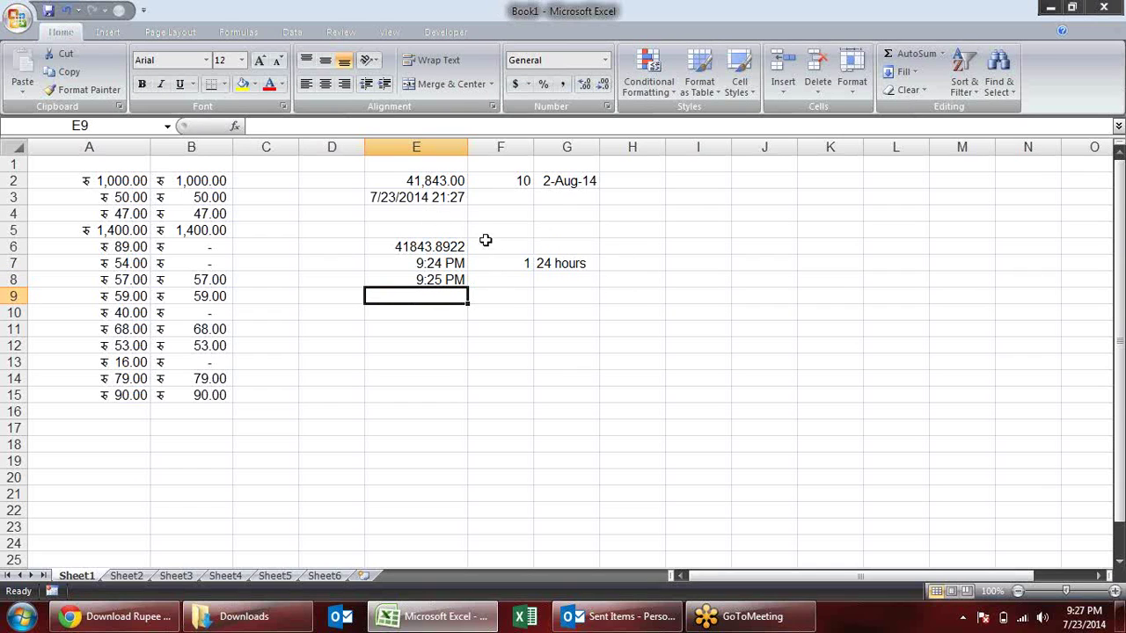
Step: Insert today's date, 7/23/2014, into G4 with Ctrl+;
click(414, 182)
drag(455, 188, 588, 297)
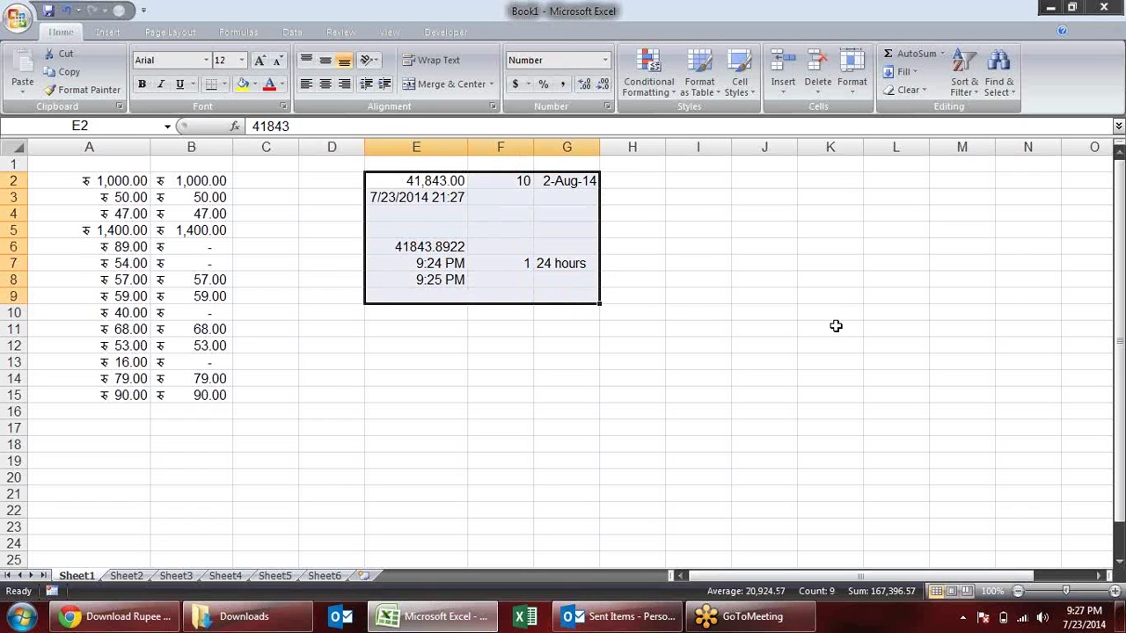
click(655, 361)
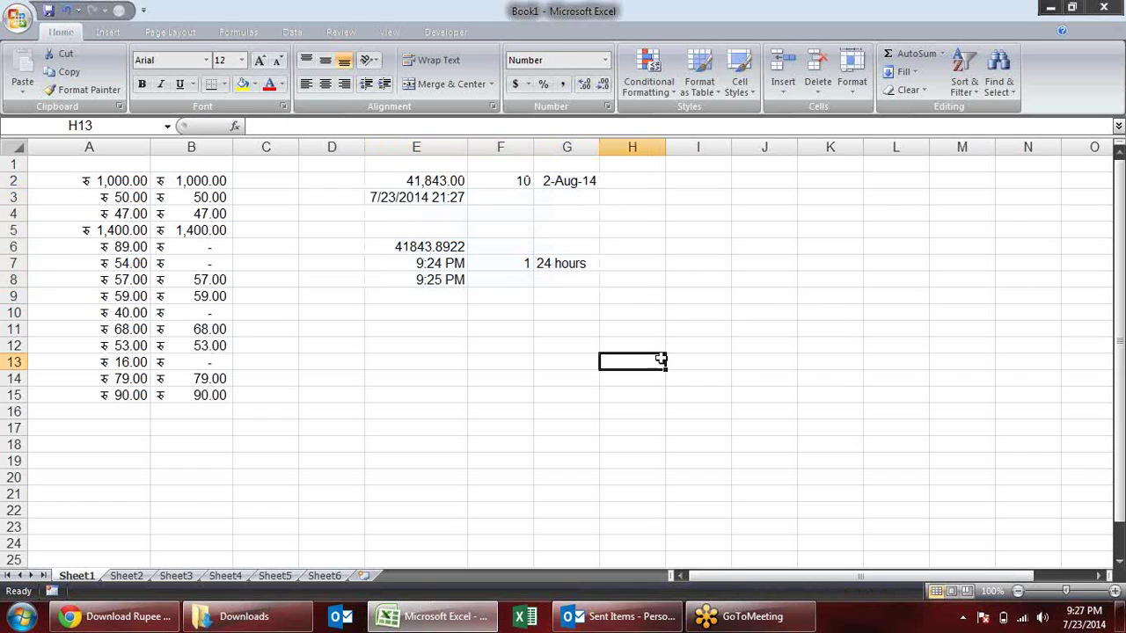
click(574, 186)
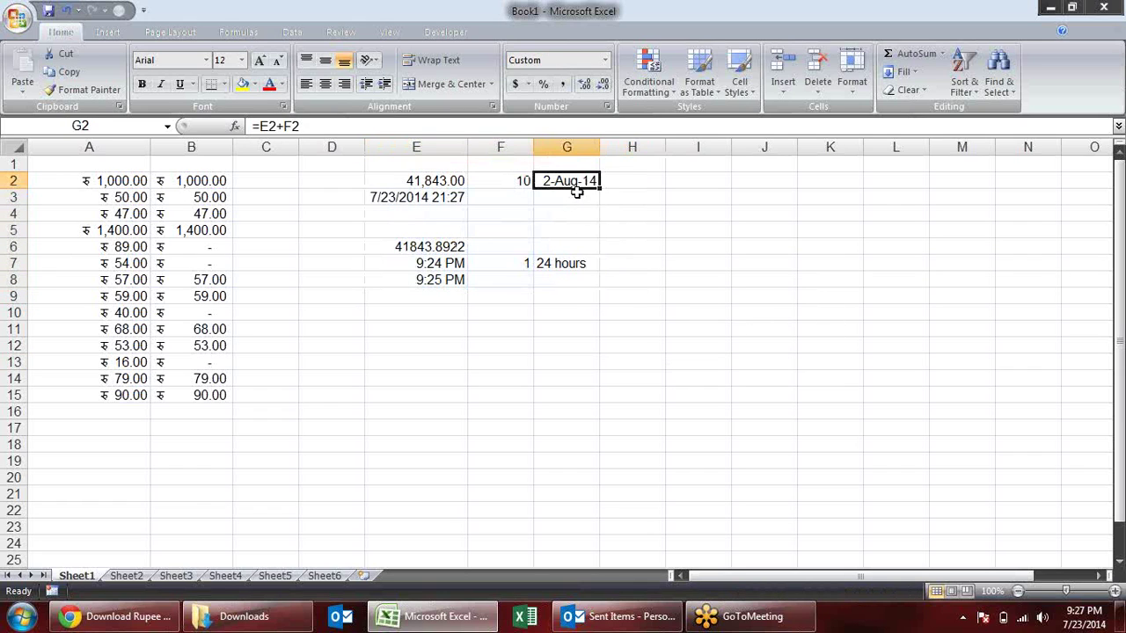
click(574, 219)
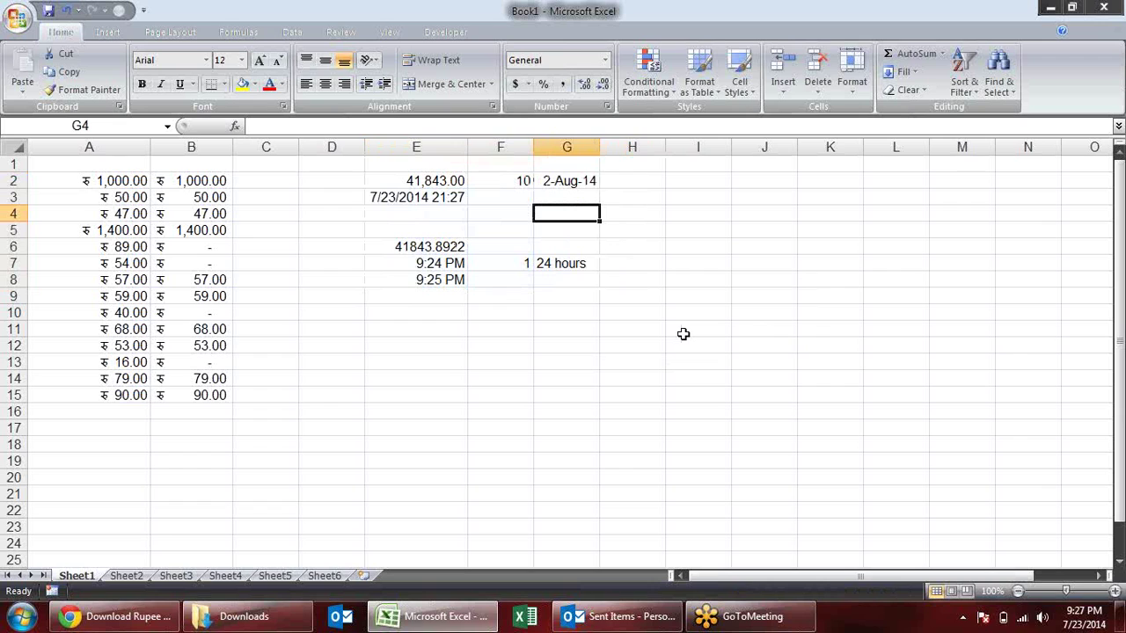
key(ctrl+semicolon)
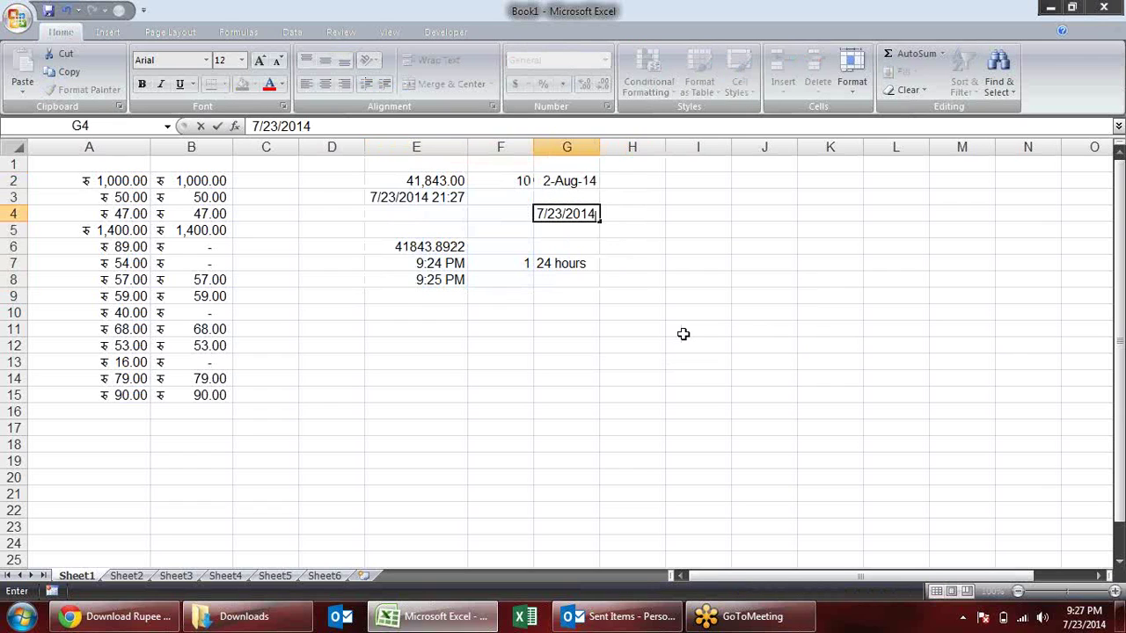
Step: Confirm G4's date and insert the current time, 9:28 PM, into H4
key(Return)
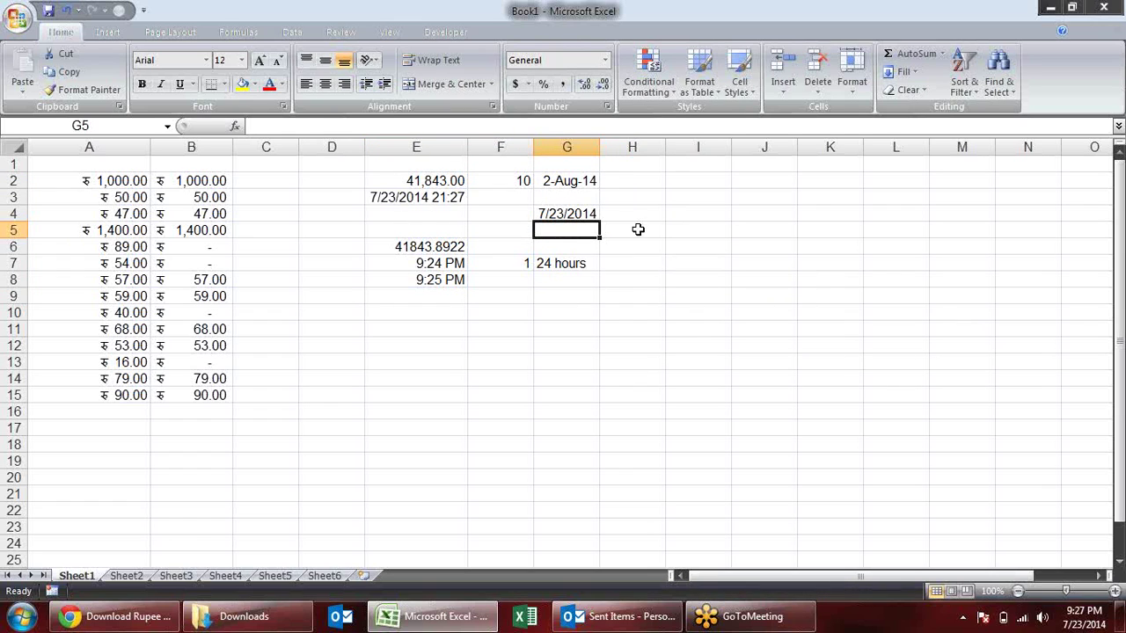
click(587, 215)
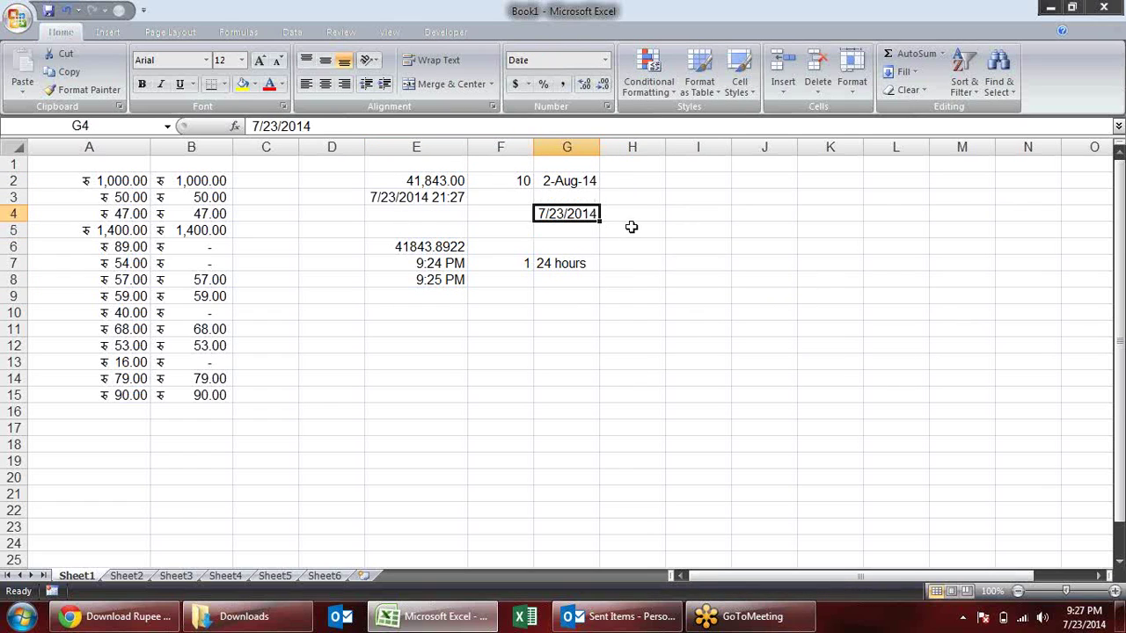
click(631, 209)
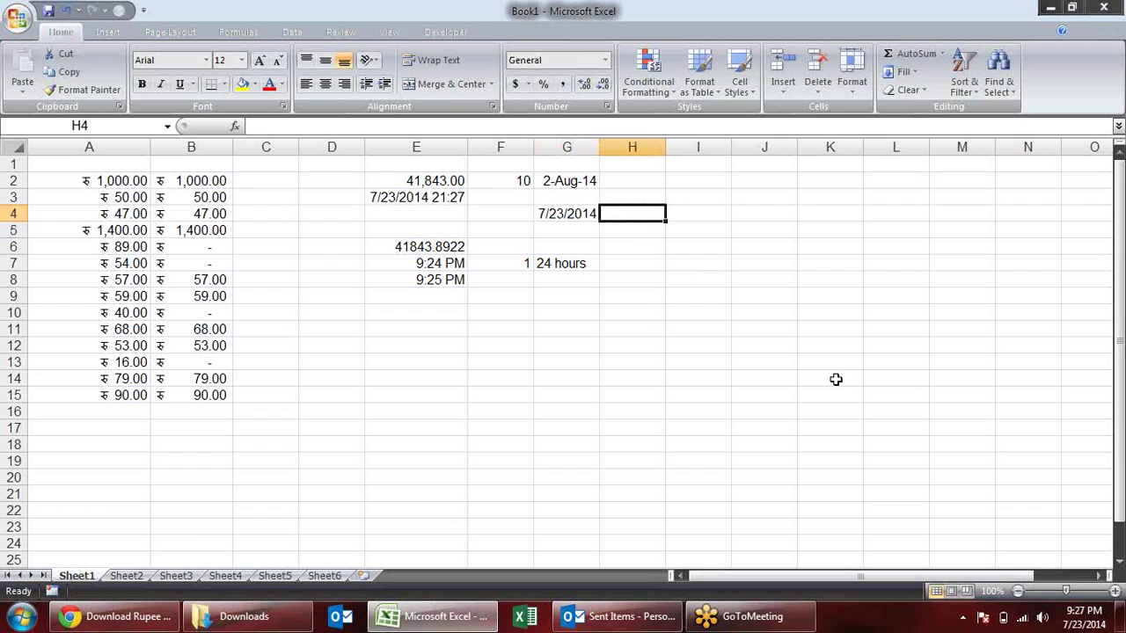
key(ctrl+shift+semicolon)
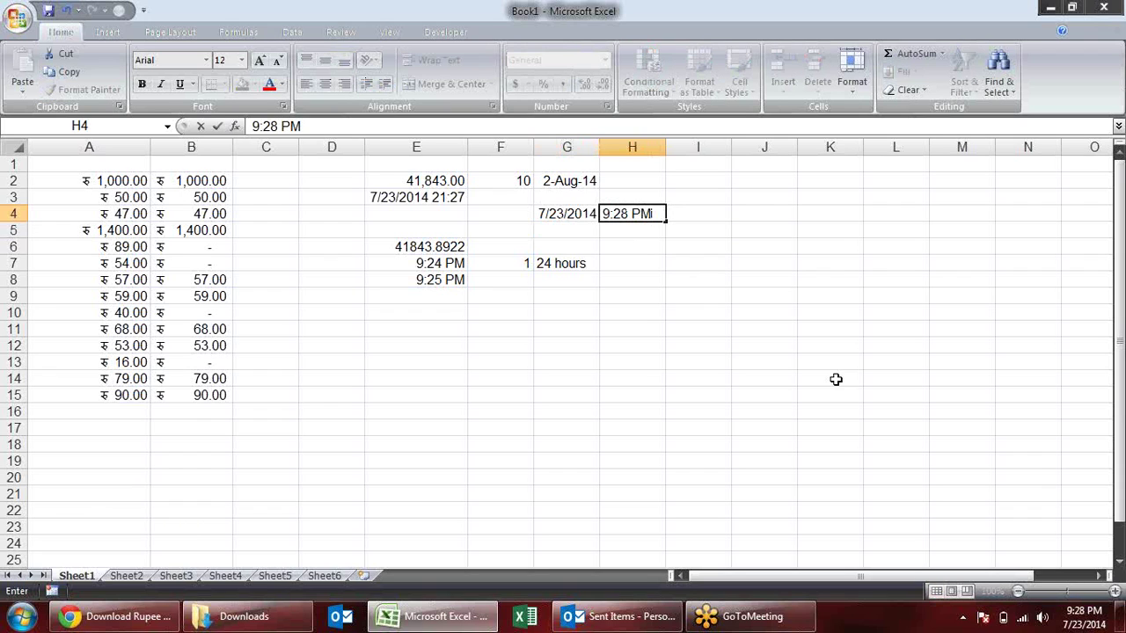
key(Return)
key(Up)
Step: Enter =TODAY() in I4 and =NOW() in I5
key(Right)
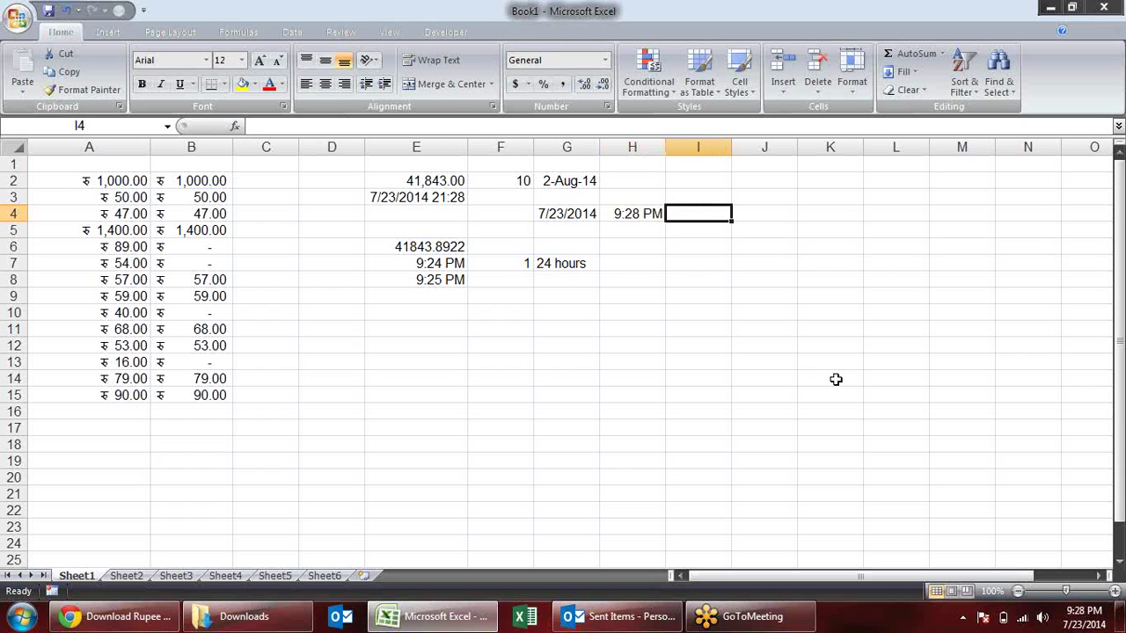
text(=to)
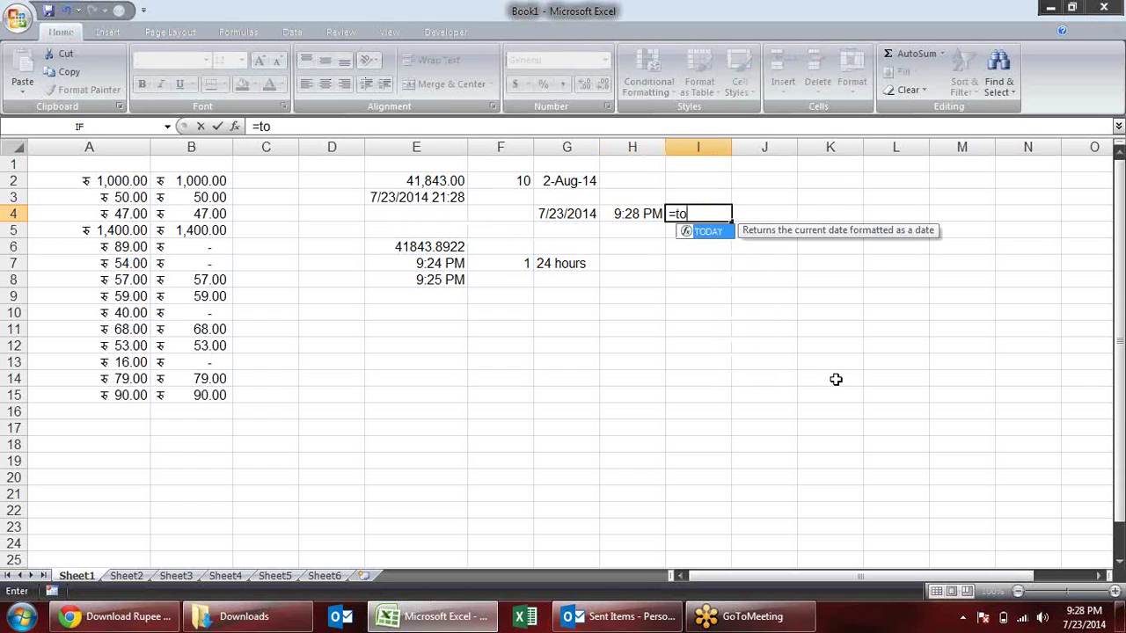
text(d)
key(Tab)
text())
key(Return)
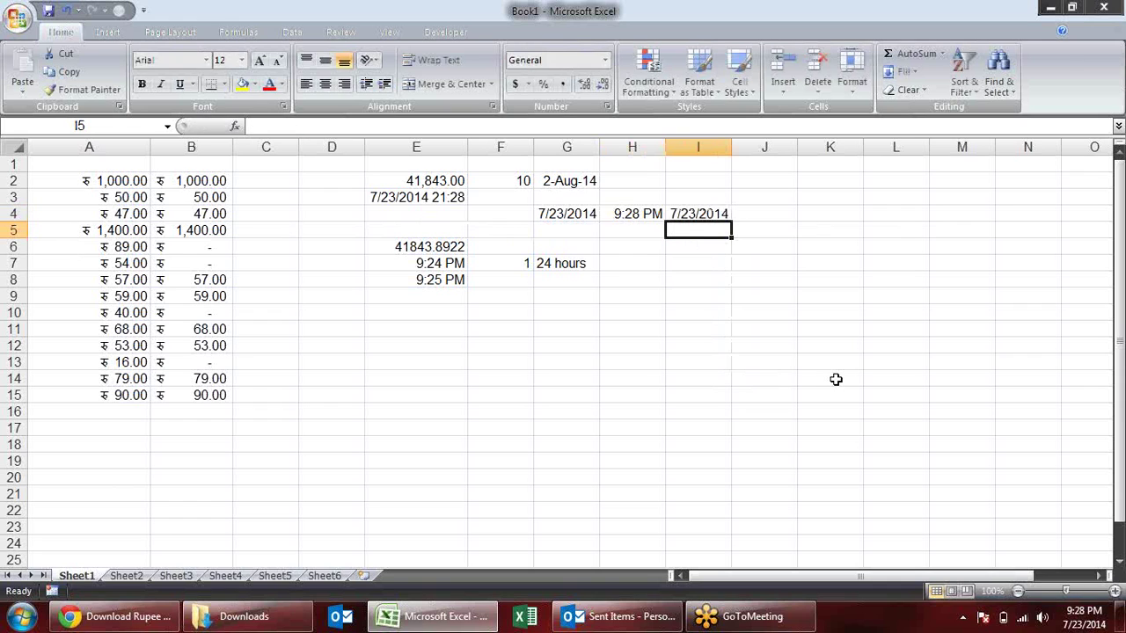
text(=now)
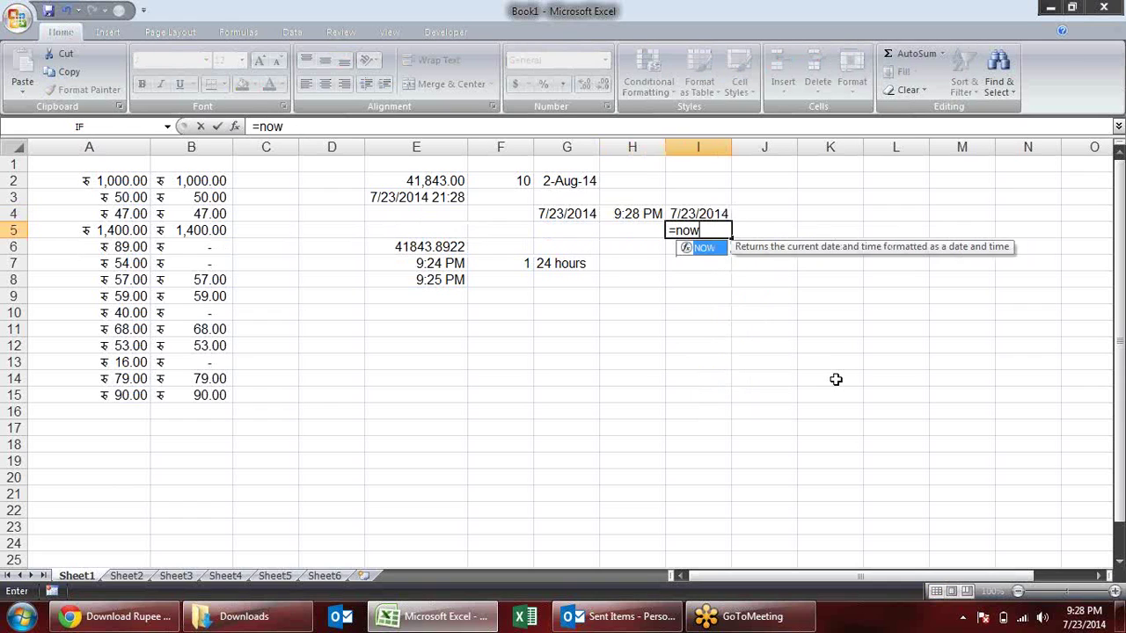
text(())
key(Return)
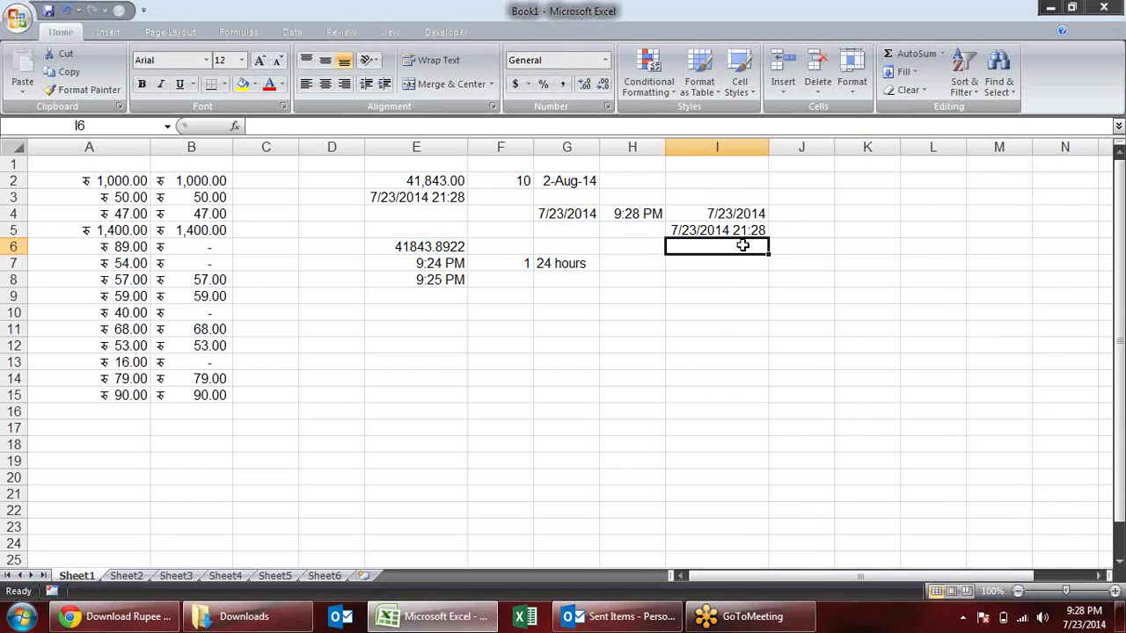
drag(581, 213, 714, 234)
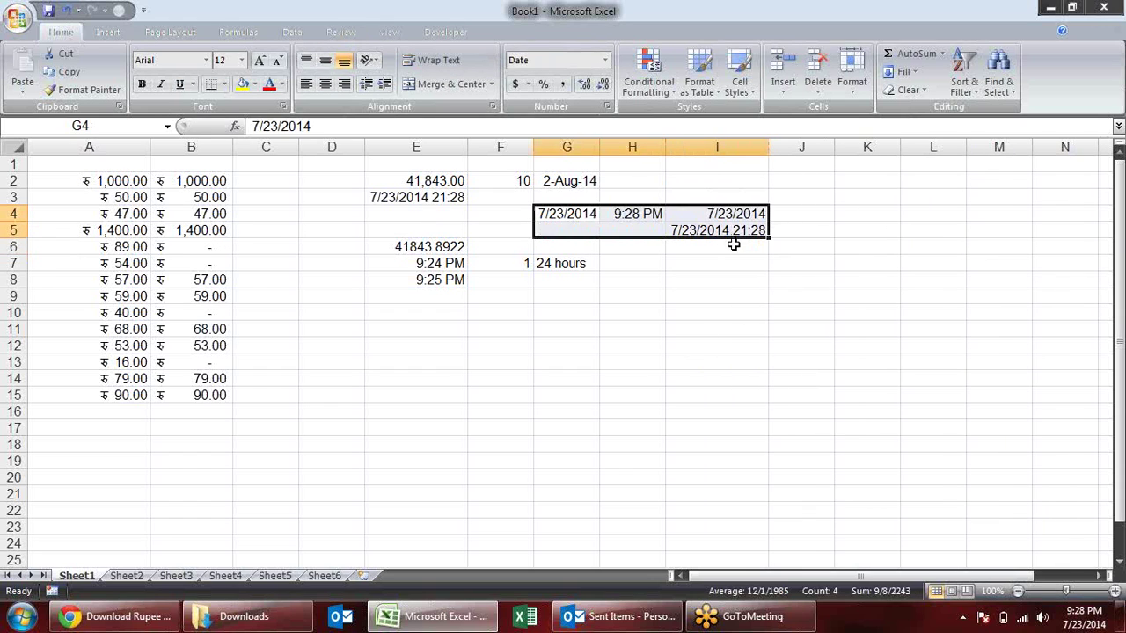
click(576, 232)
click(576, 214)
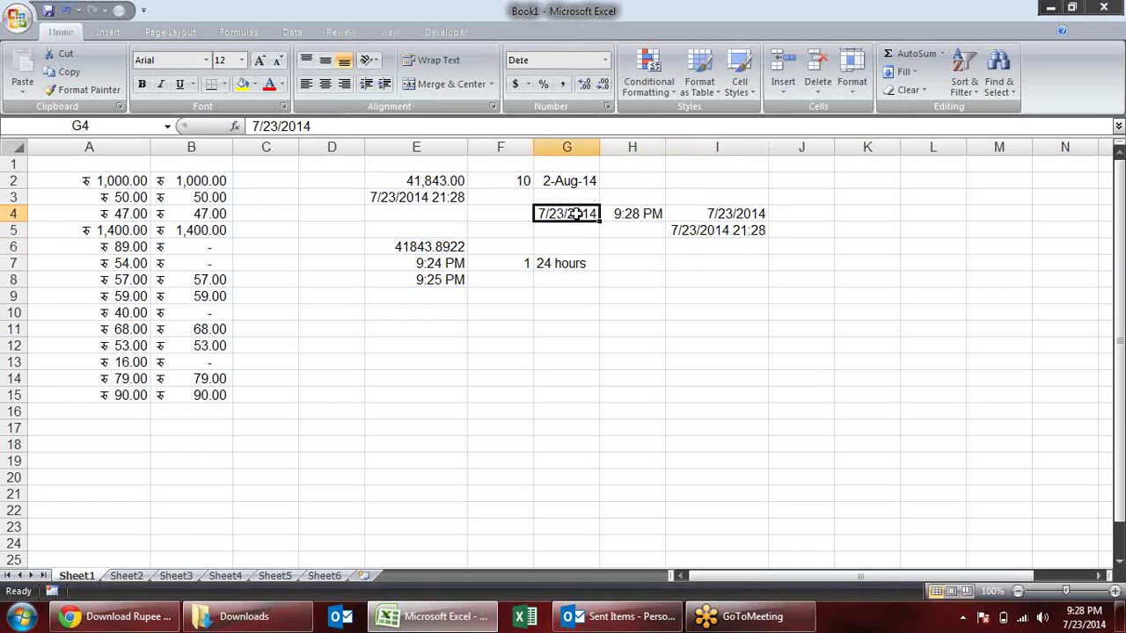
click(632, 213)
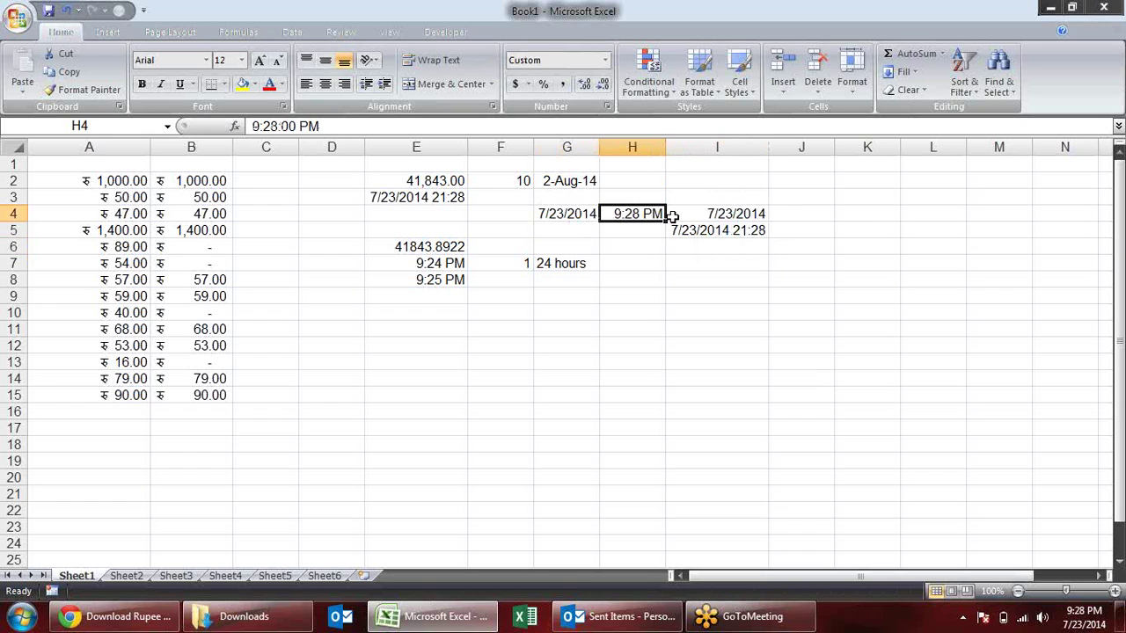
click(746, 217)
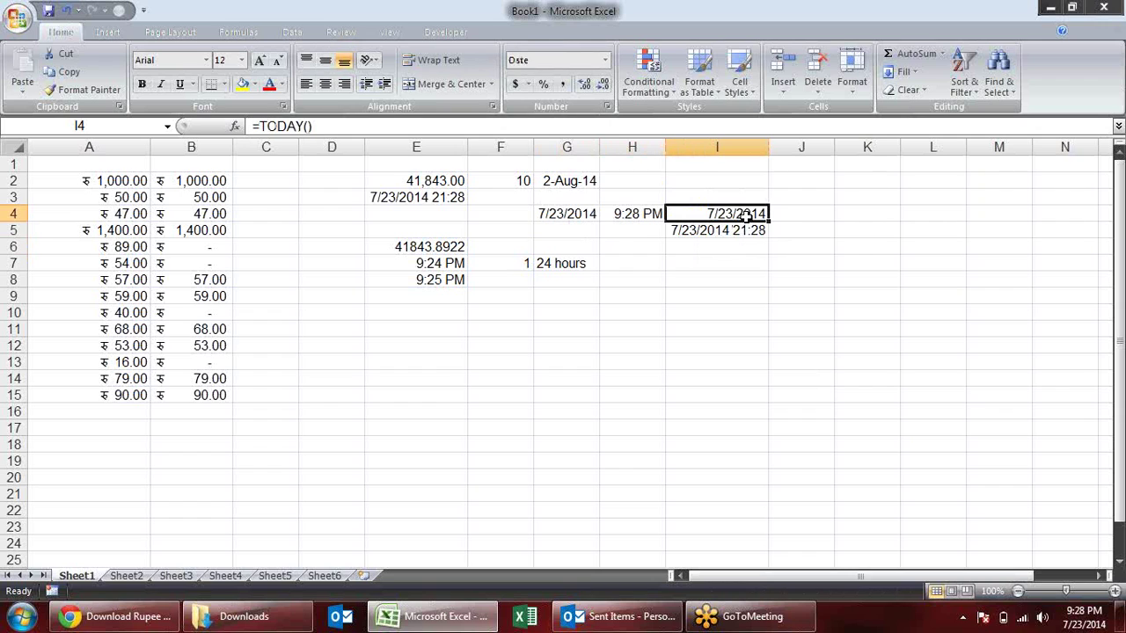
click(738, 231)
double_click(737, 231)
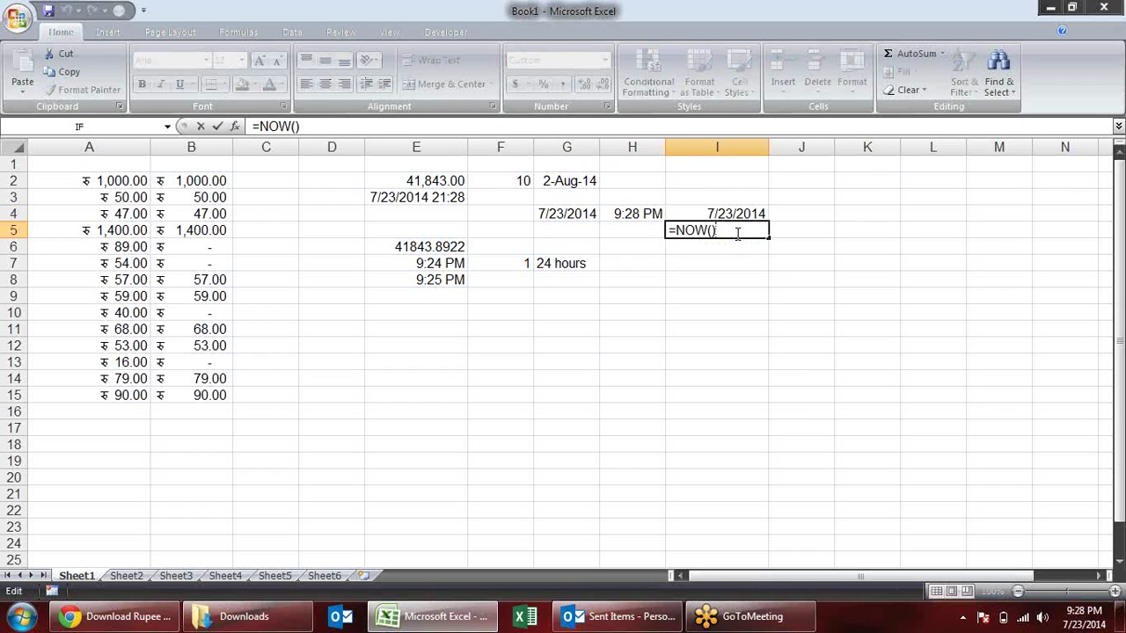
key(Return)
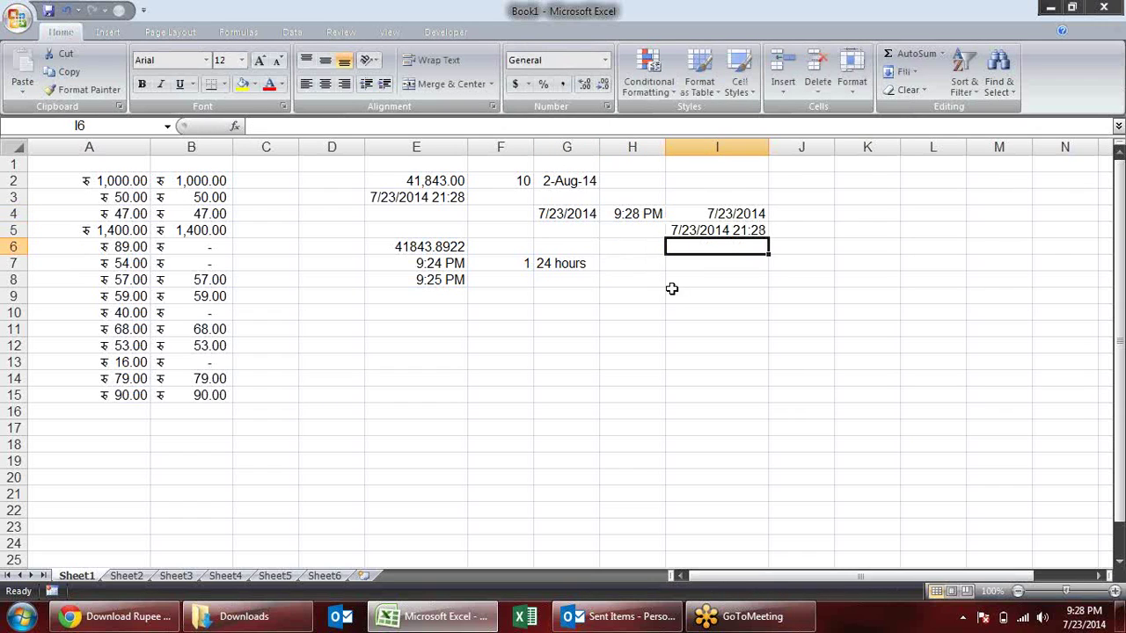
click(587, 214)
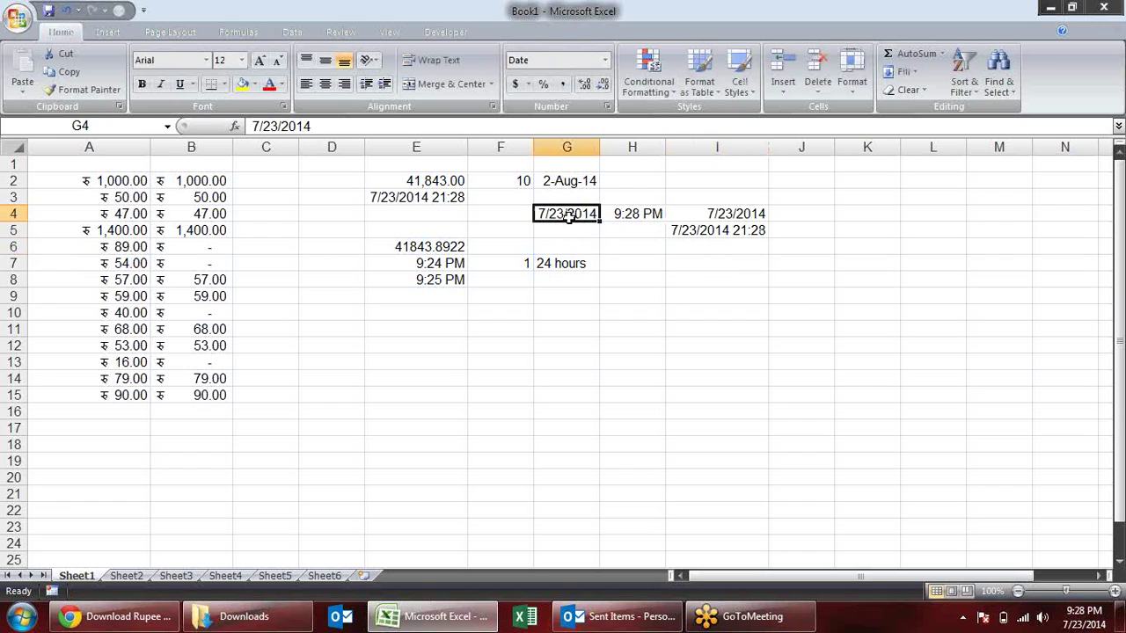
Step: Format G4 with the long weekday date style, showing Wednesday, July 23, 2014
key(ctrl+1)
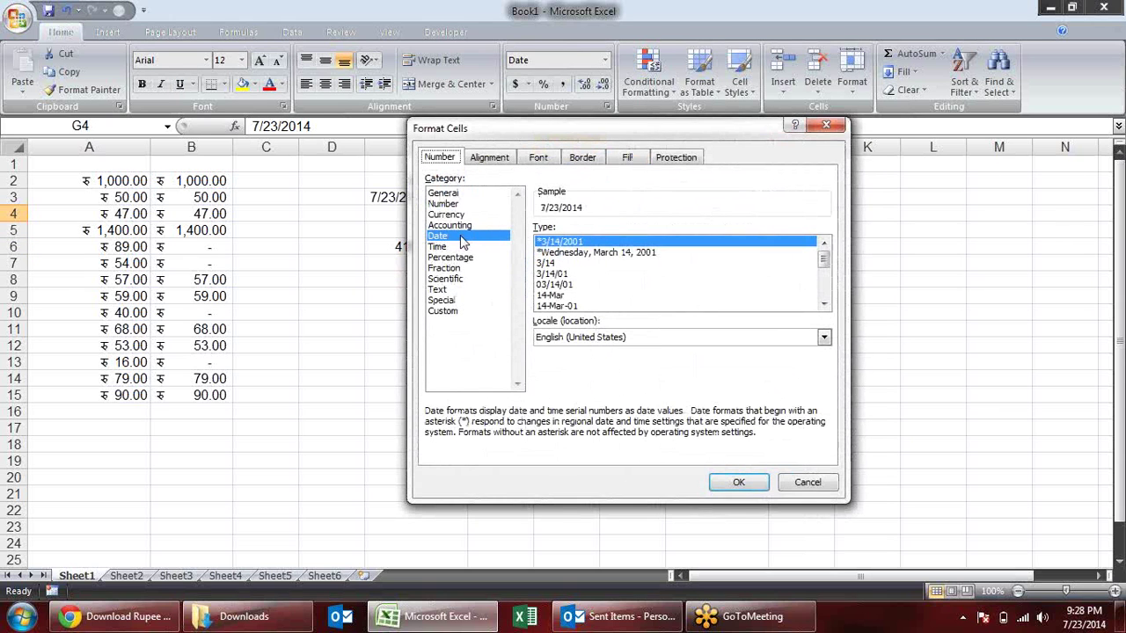
mouse_move(555, 128)
mouse_down()
mouse_move(252, 156)
mouse_move(217, 111)
mouse_up()
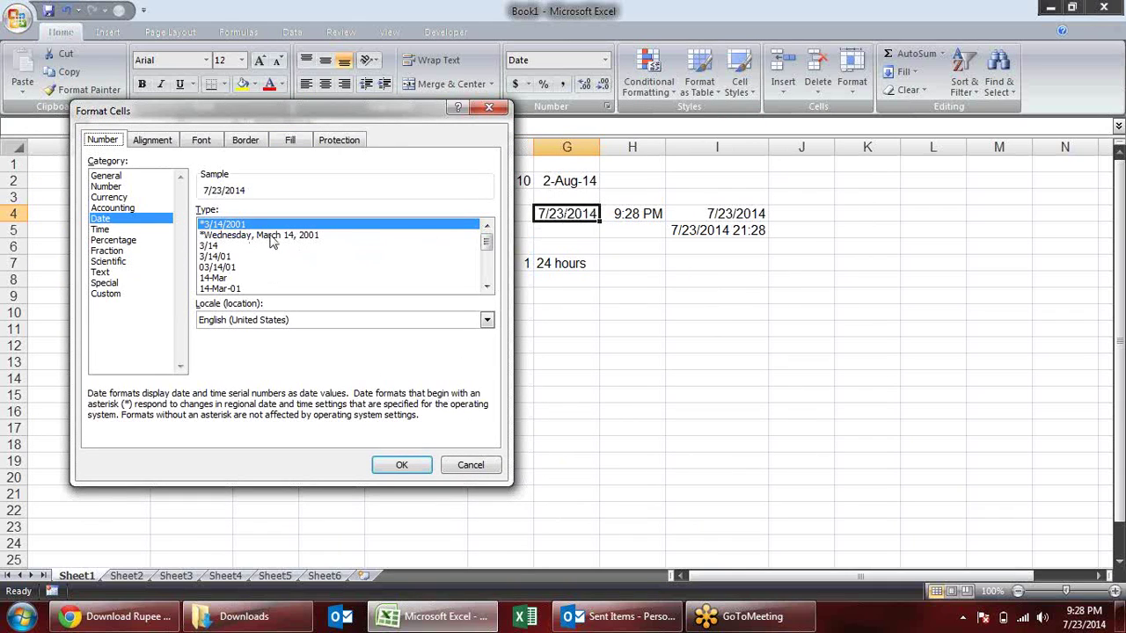
click(227, 236)
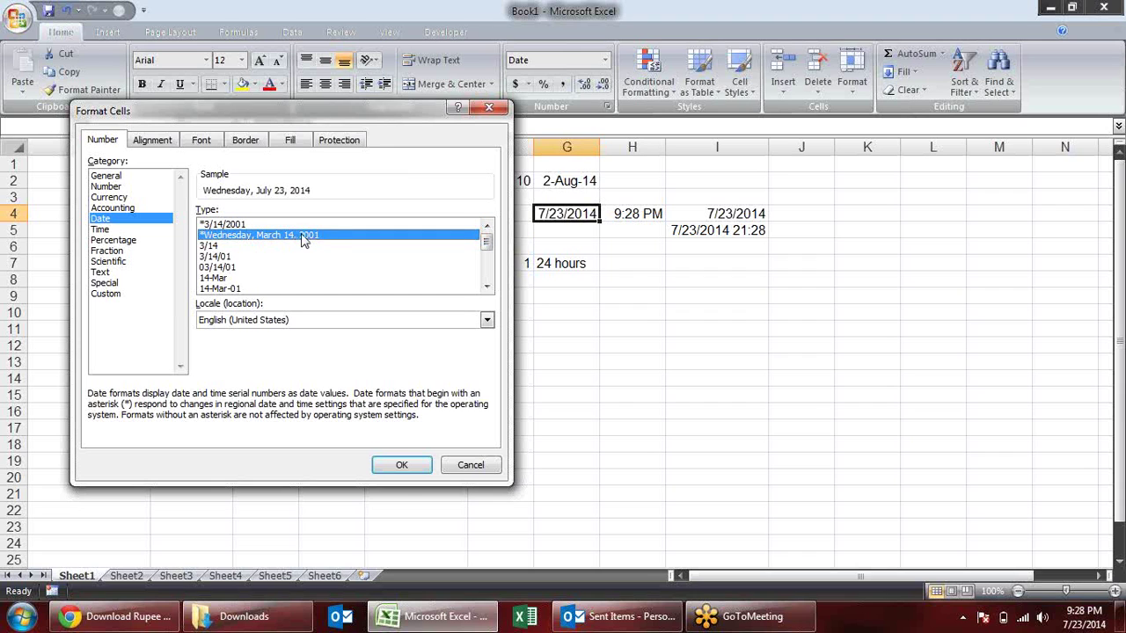
click(410, 466)
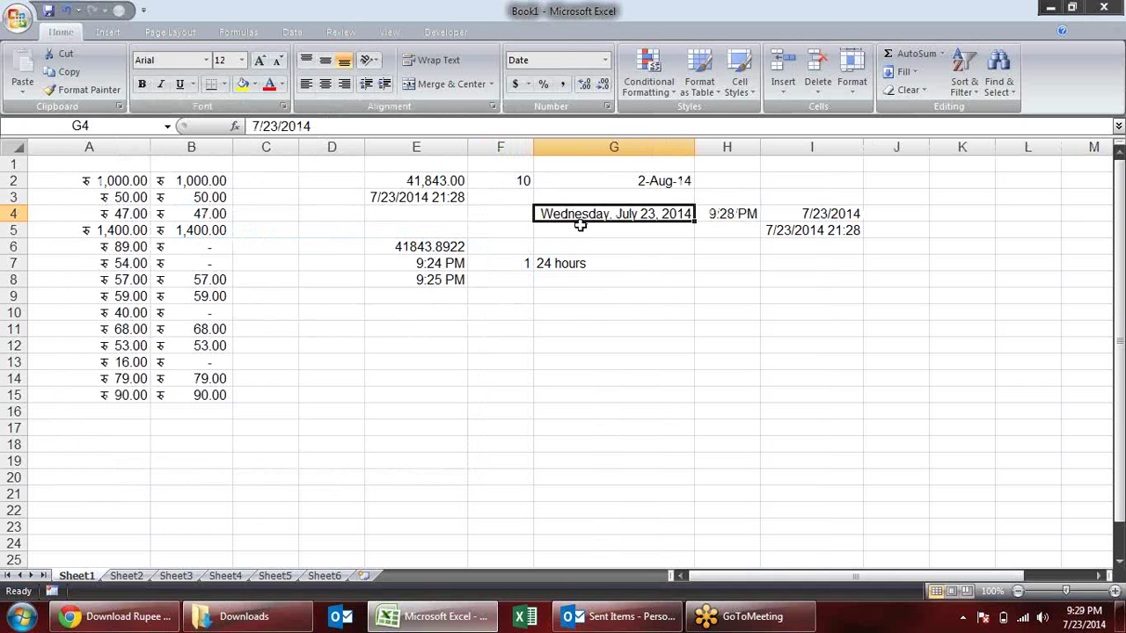
Step: Reformat G4 to the short 3/14 month/day style so it reads 7/23
key(ctrl+1)
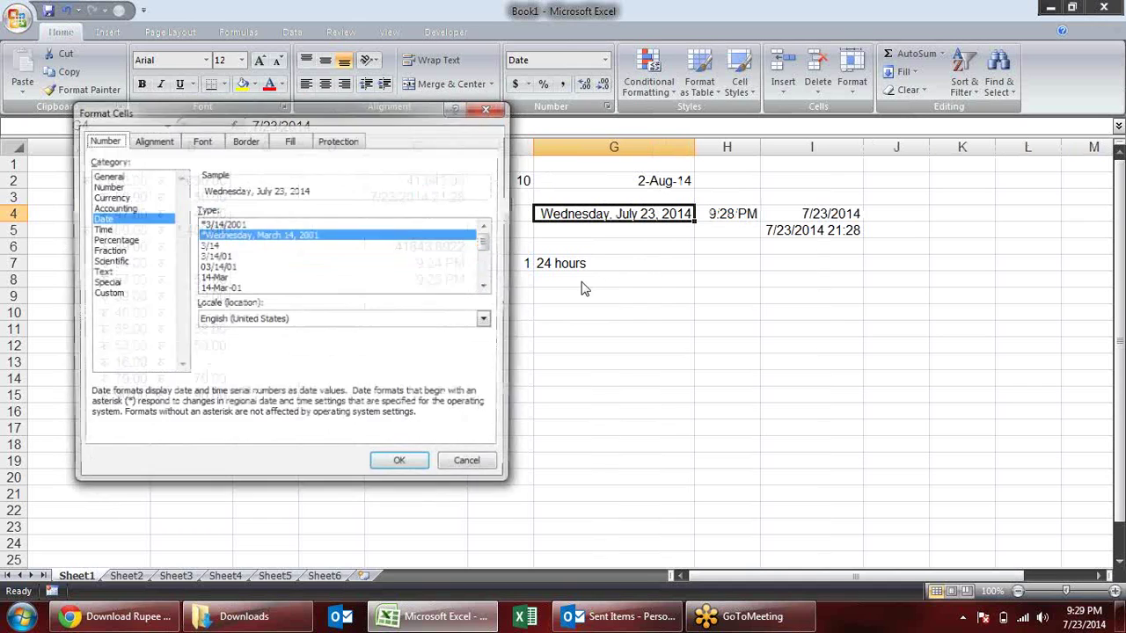
click(216, 246)
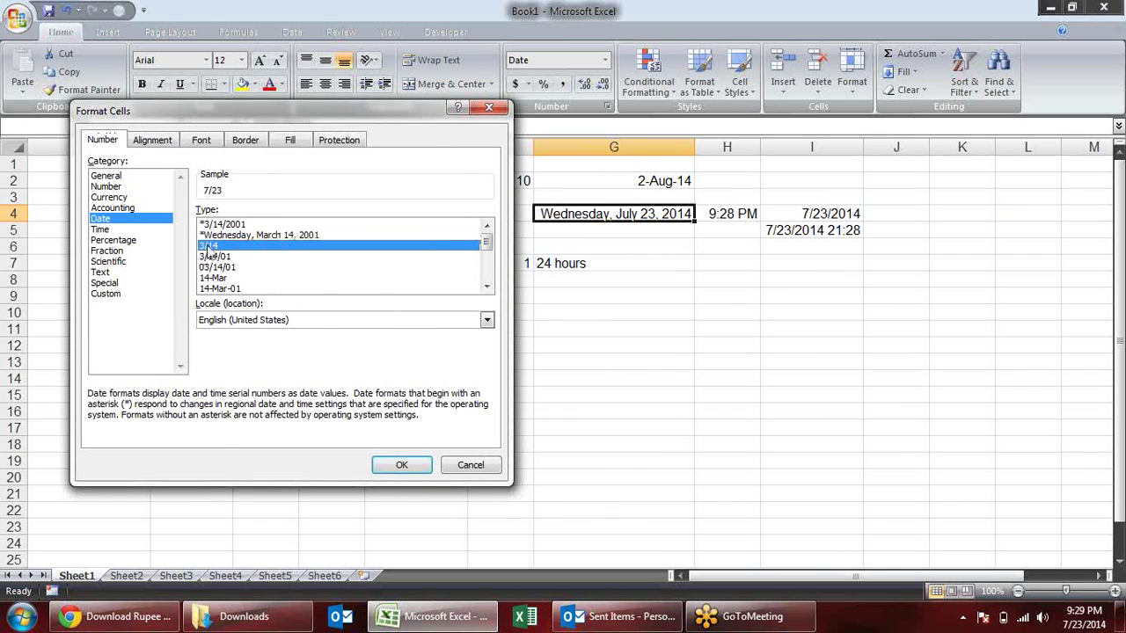
click(408, 465)
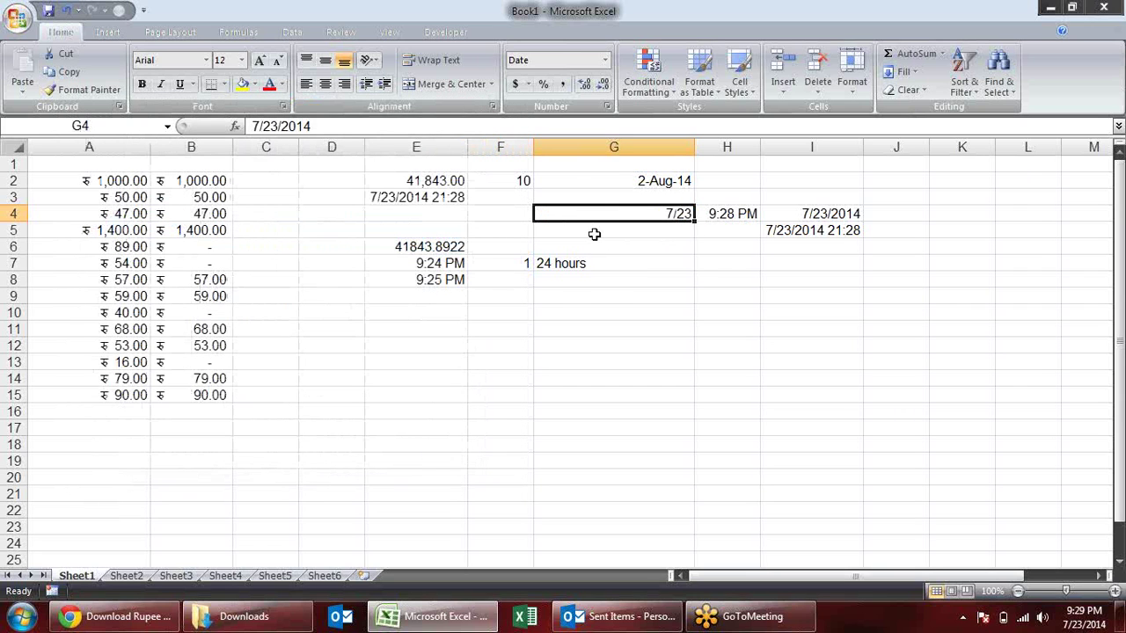
Step: Format the date in G4 with the 14-Mar-01 date type
key(ctrl+1)
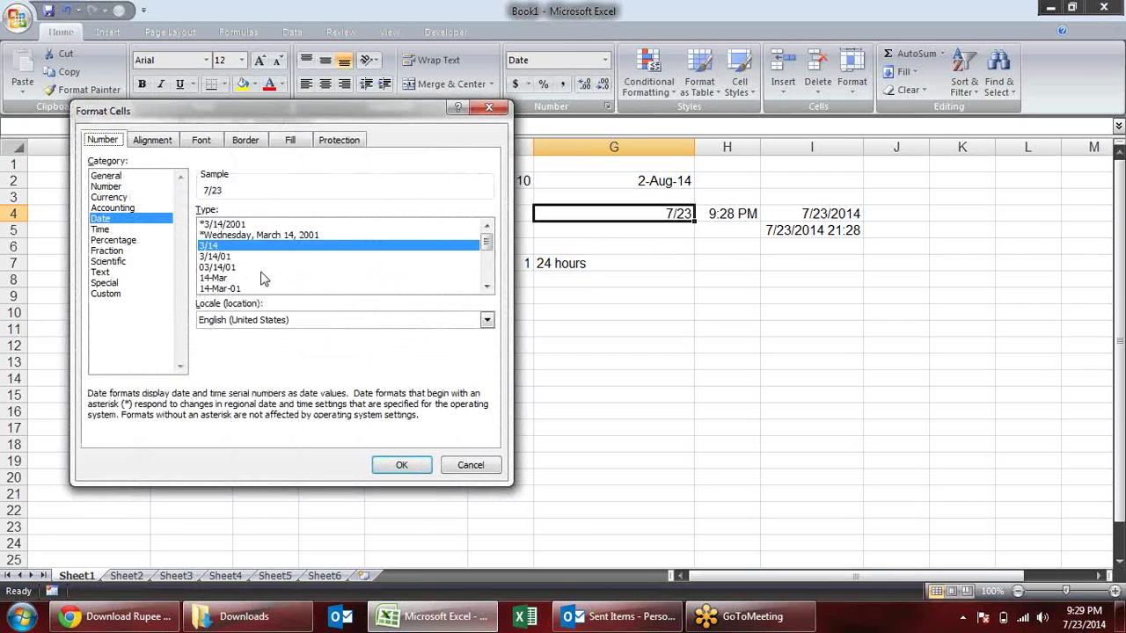
click(233, 290)
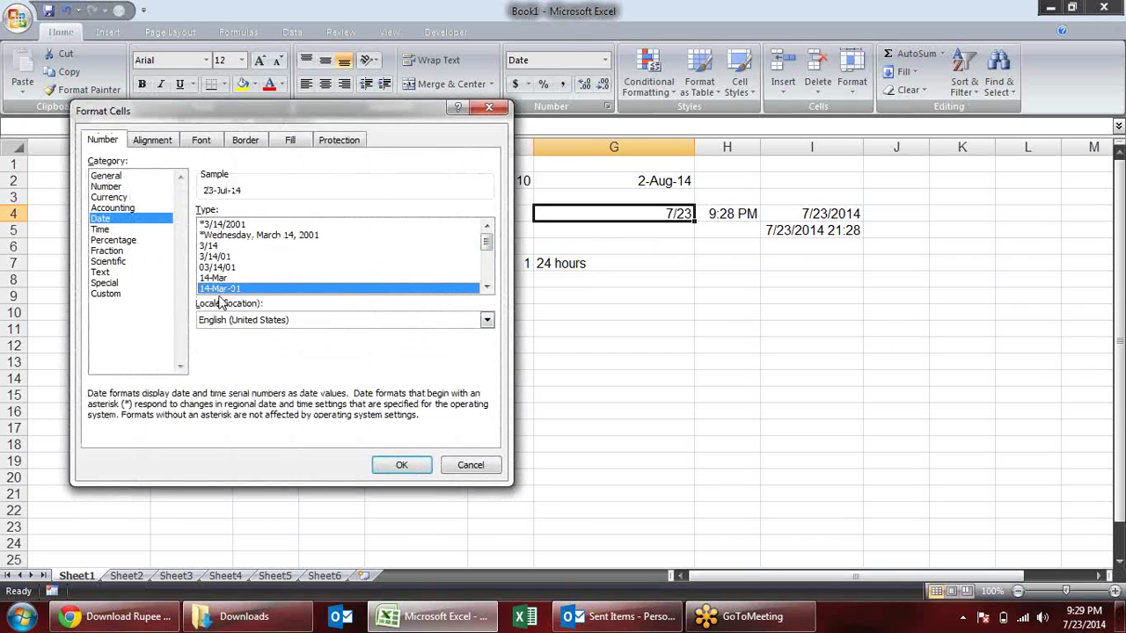
click(485, 292)
click(486, 292)
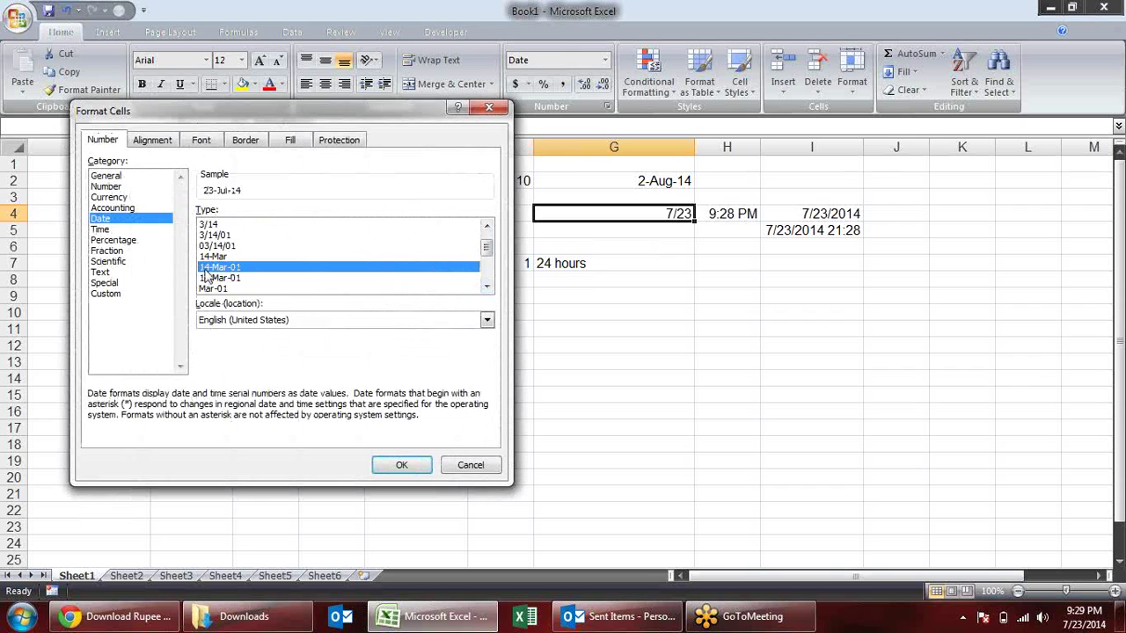
click(402, 465)
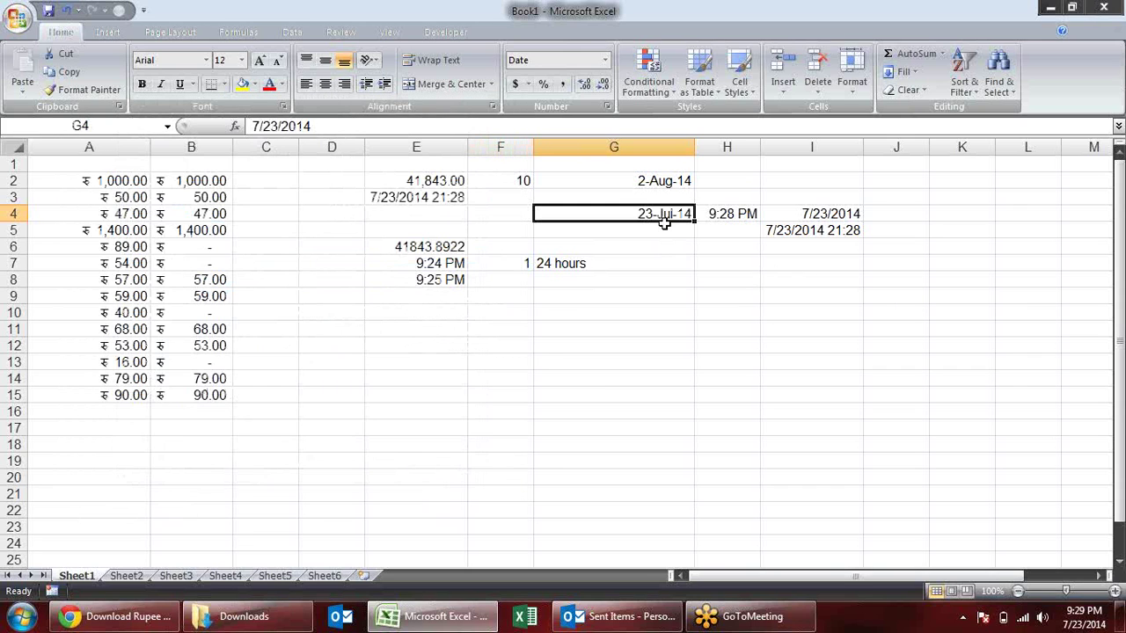
Step: Change G4's date format to the Mar-01 month-year type
key(ctrl+1)
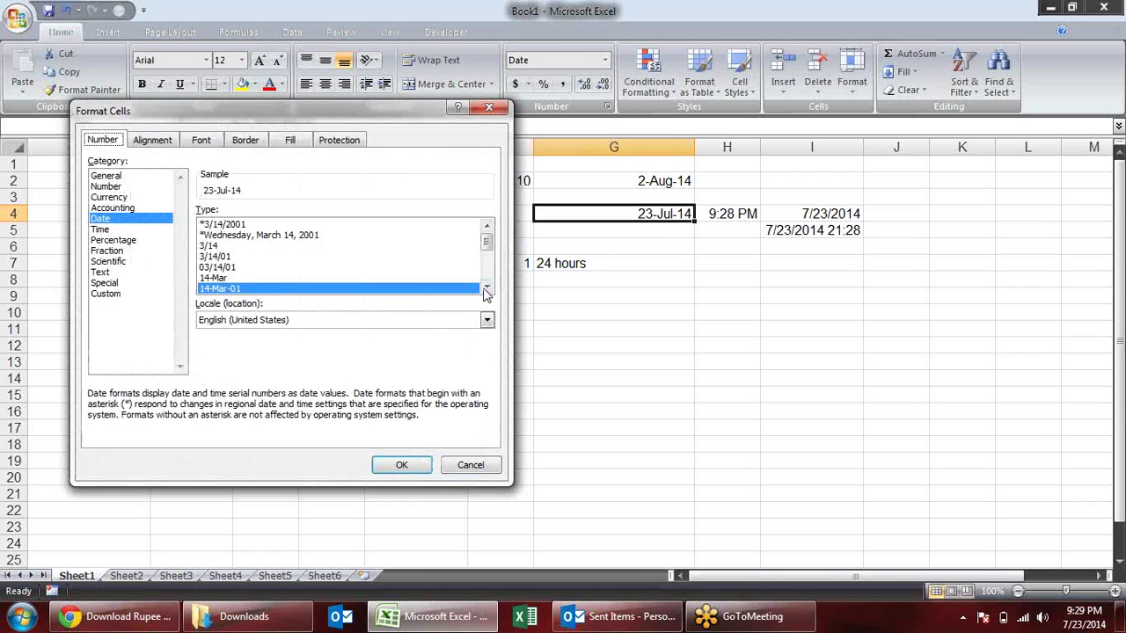
click(485, 288)
click(486, 288)
click(486, 287)
click(485, 287)
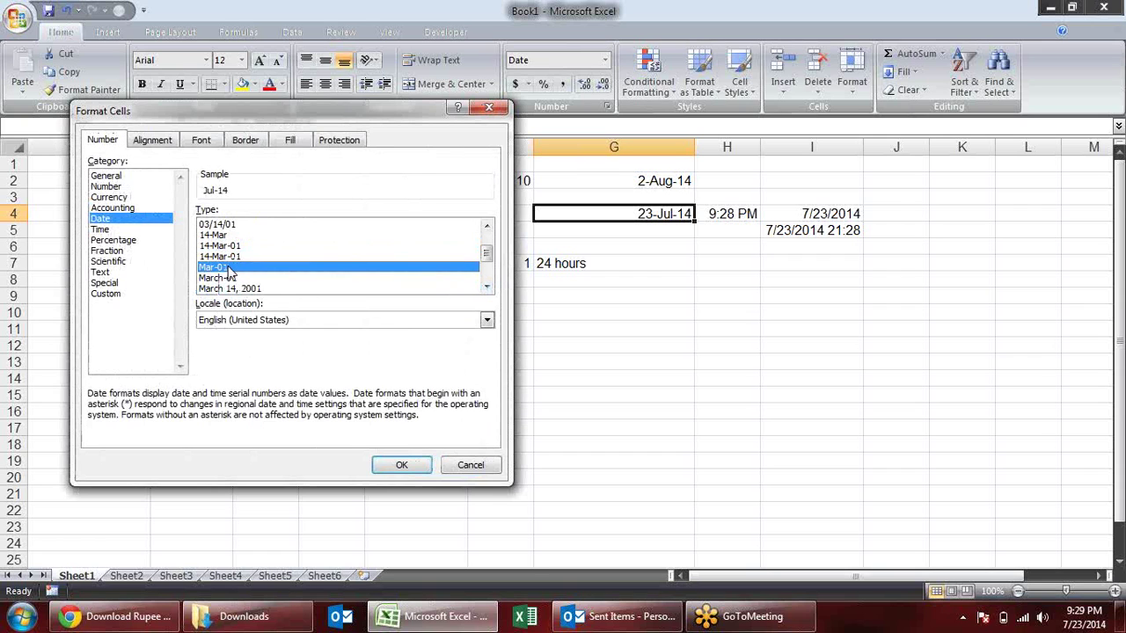
click(400, 466)
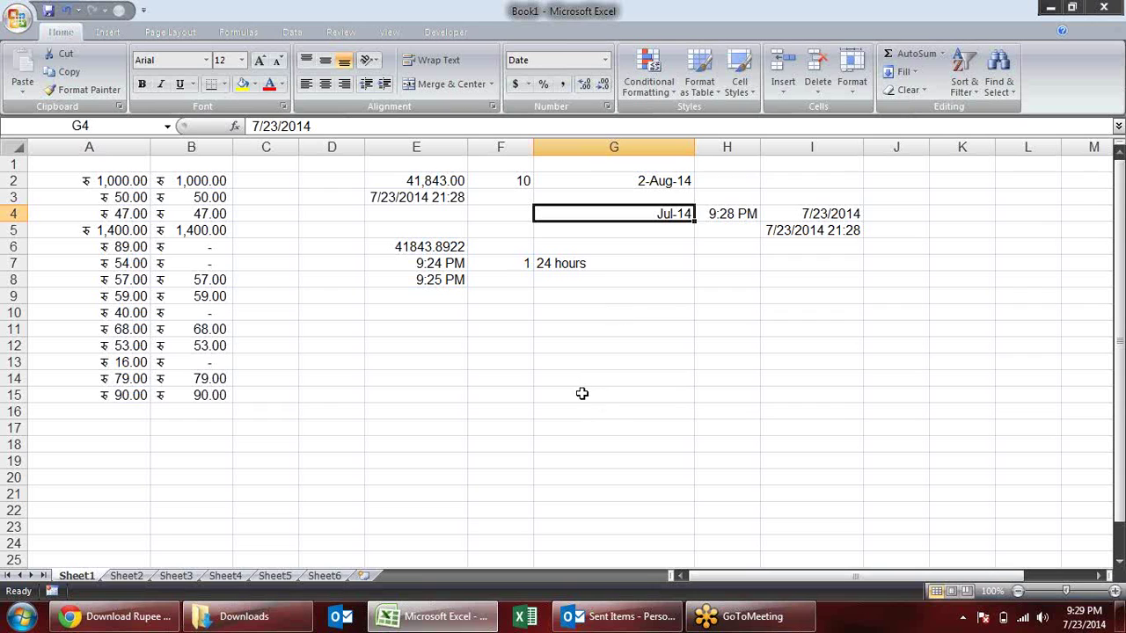
Step: Change G4's date format to the full month-year type March-01
key(ctrl+1)
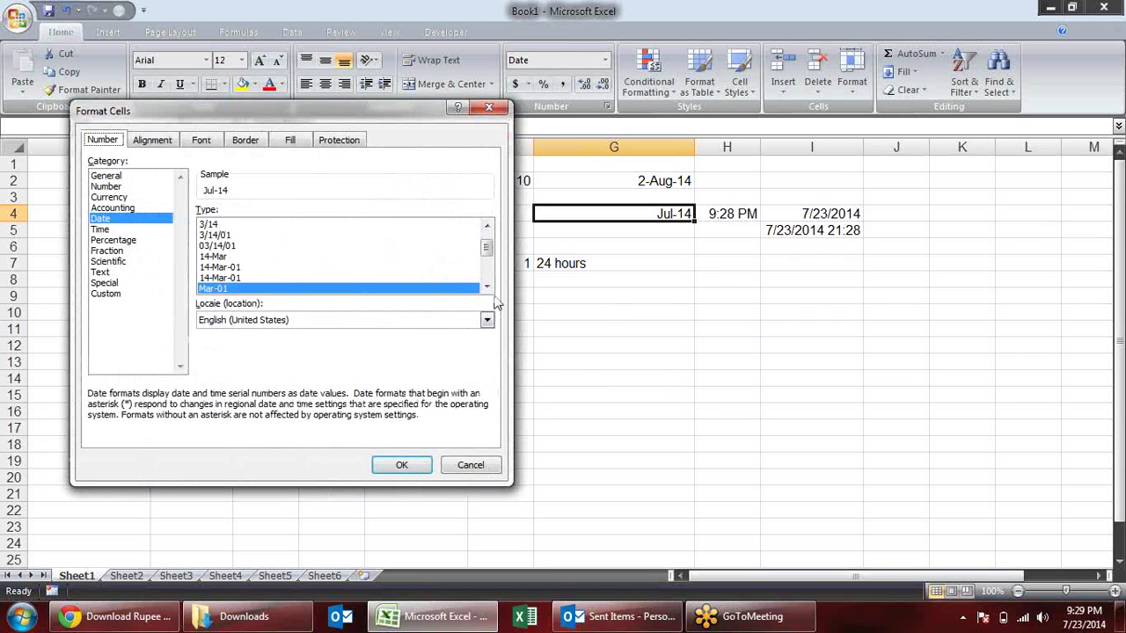
click(486, 287)
click(486, 287)
click(487, 286)
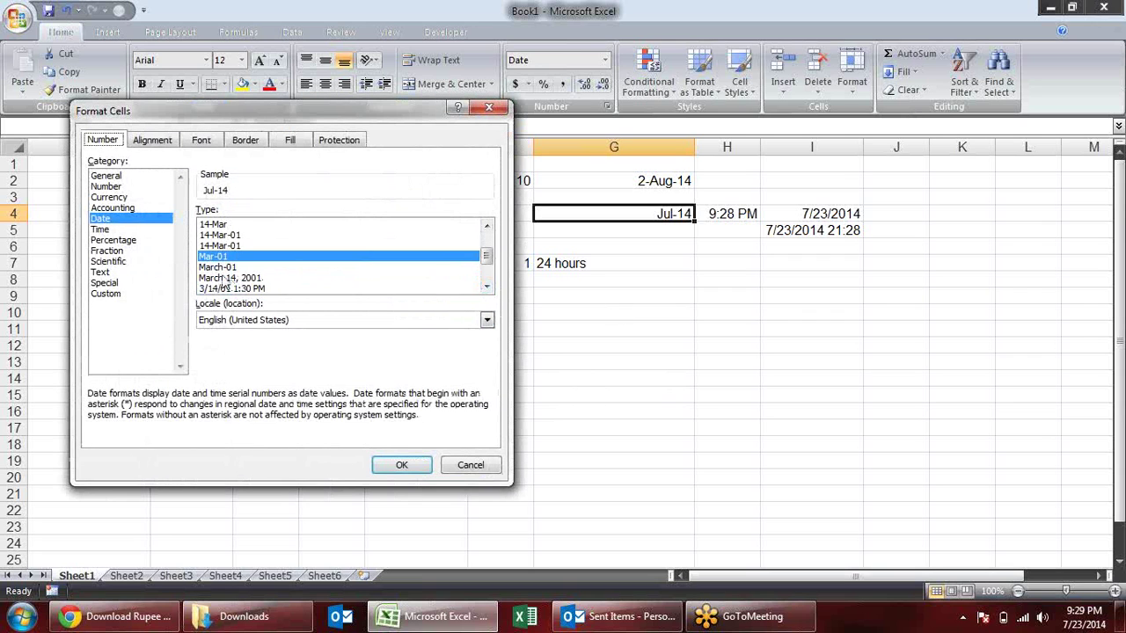
click(231, 269)
click(397, 464)
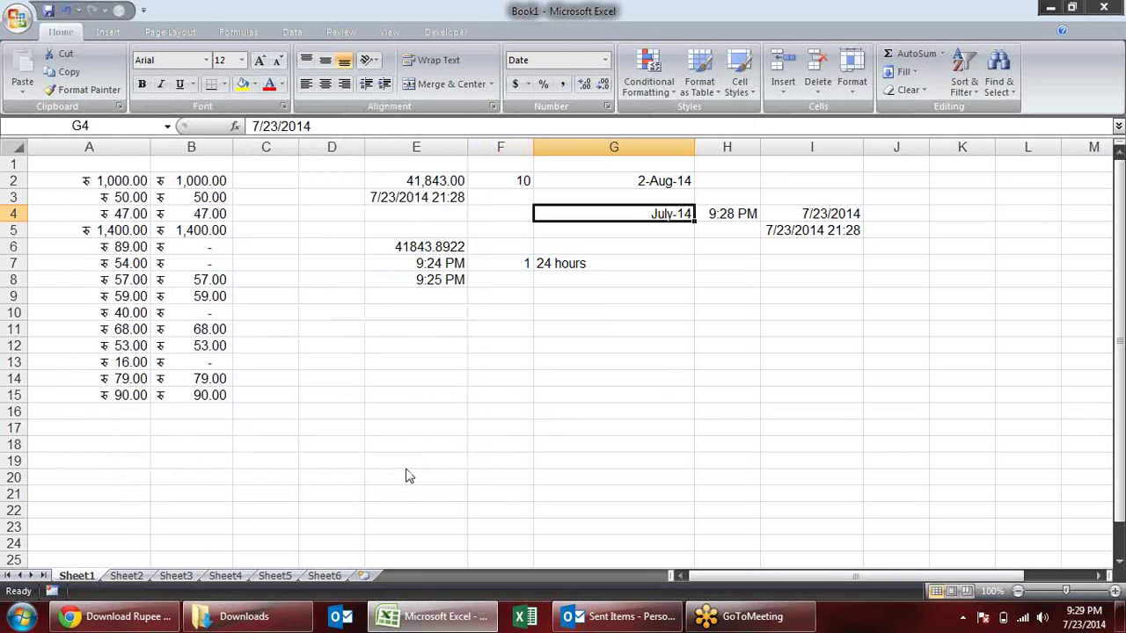
Step: Change G4 to the March 14, 2001 type, showing July 23, 2014
key(ctrl+1)
click(485, 289)
click(485, 289)
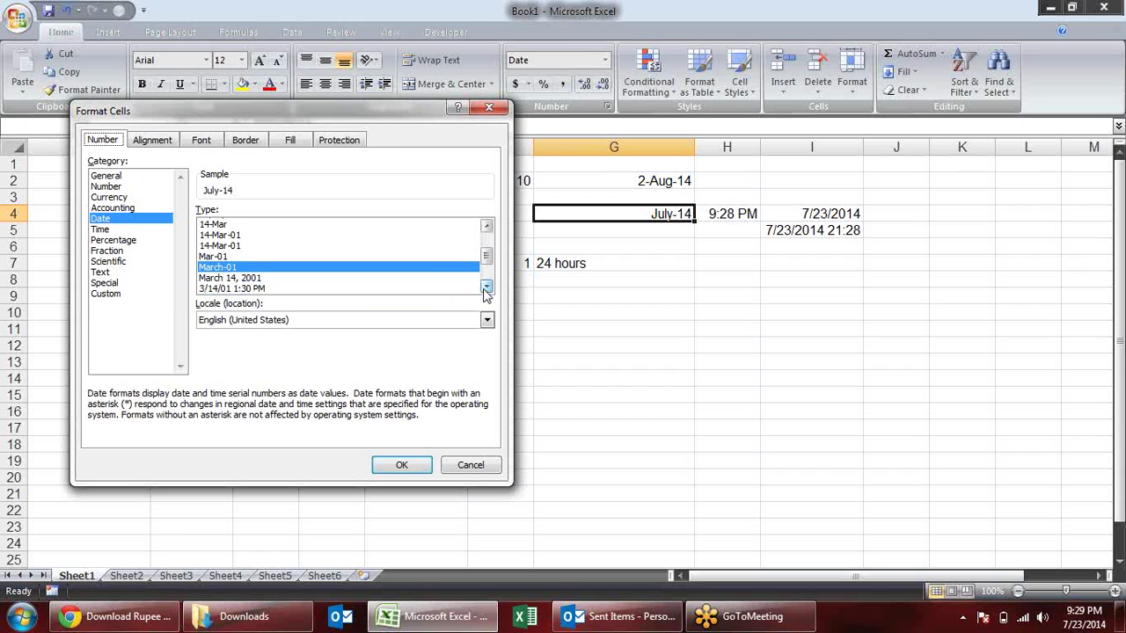
click(484, 289)
click(246, 268)
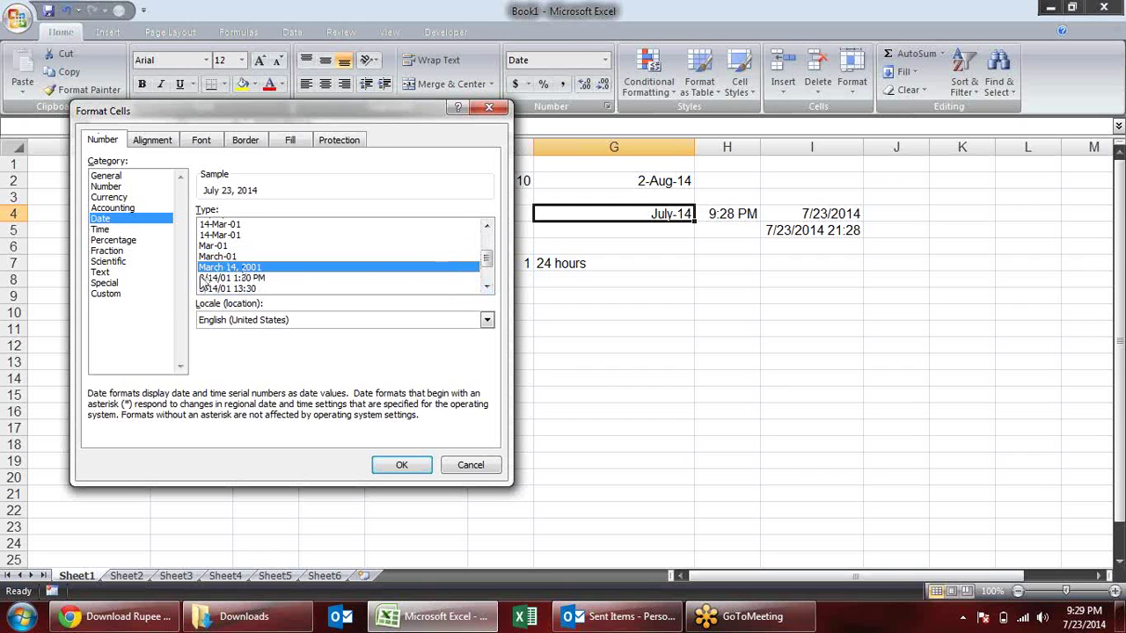
click(401, 465)
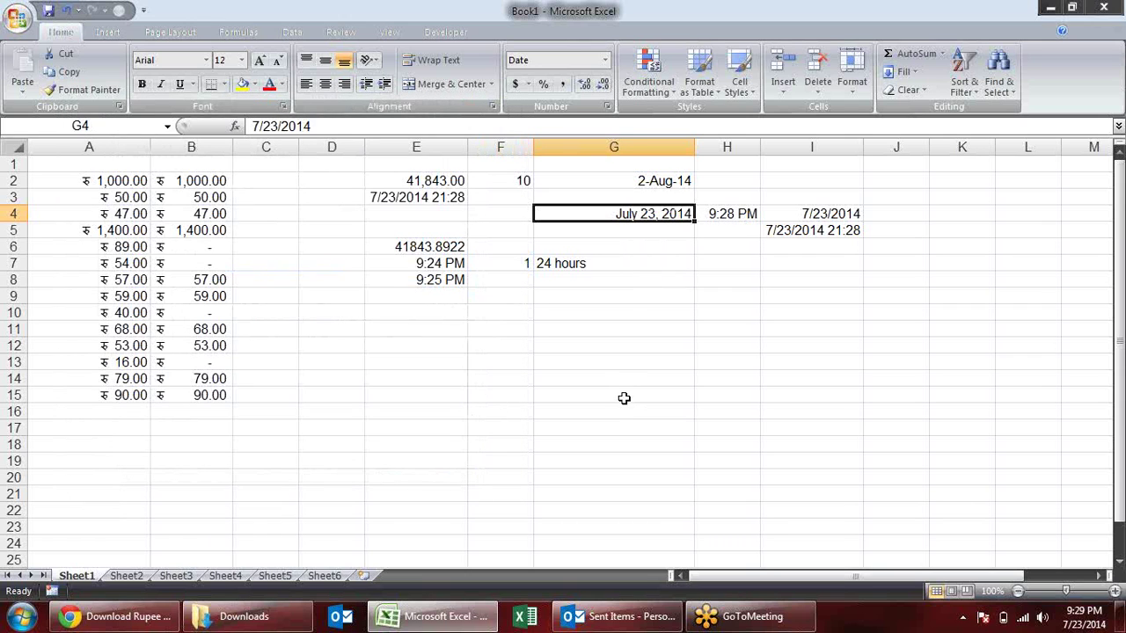
Step: Apply the 3/14/01 1:30 PM type so G4 shows 7/23/14 12:00 AM
key(ctrl+1)
click(487, 287)
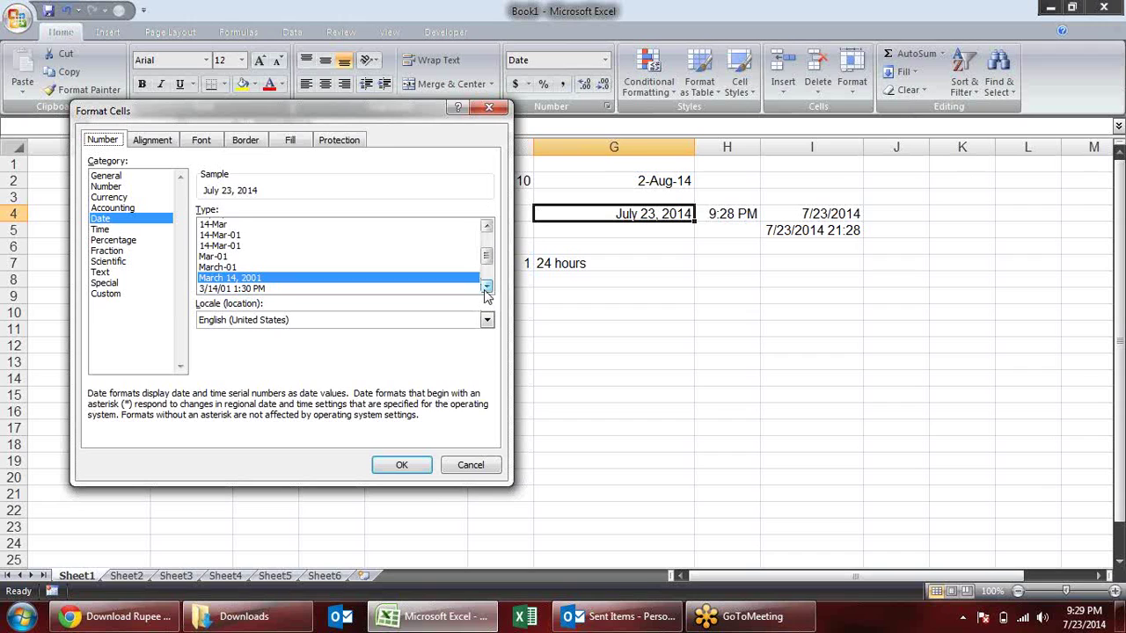
click(486, 288)
click(487, 288)
click(486, 287)
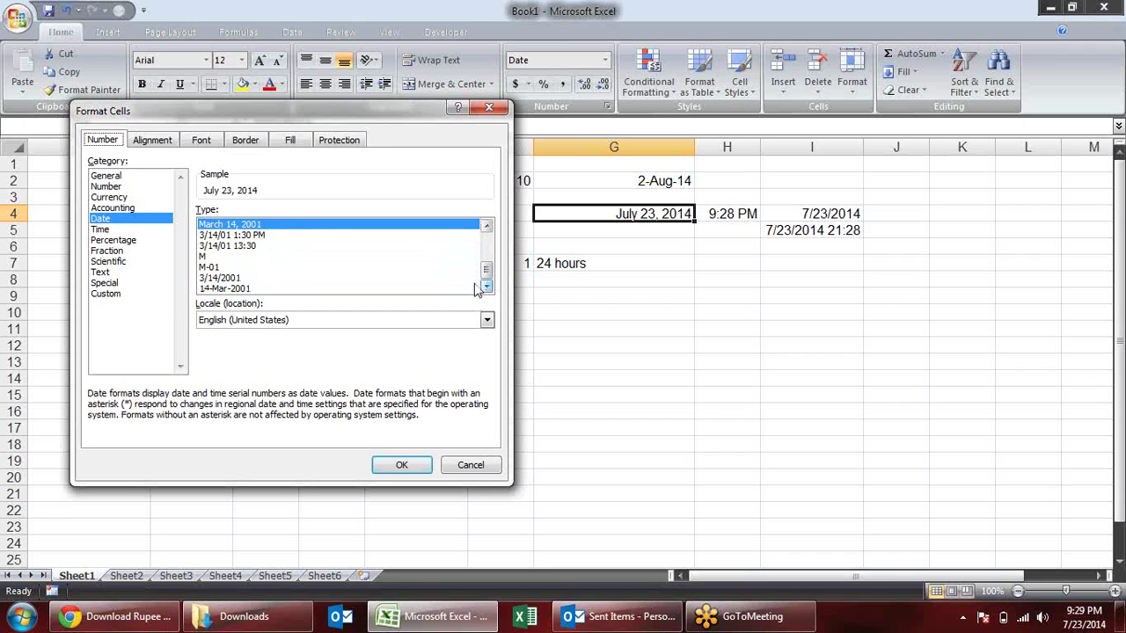
click(277, 235)
click(418, 469)
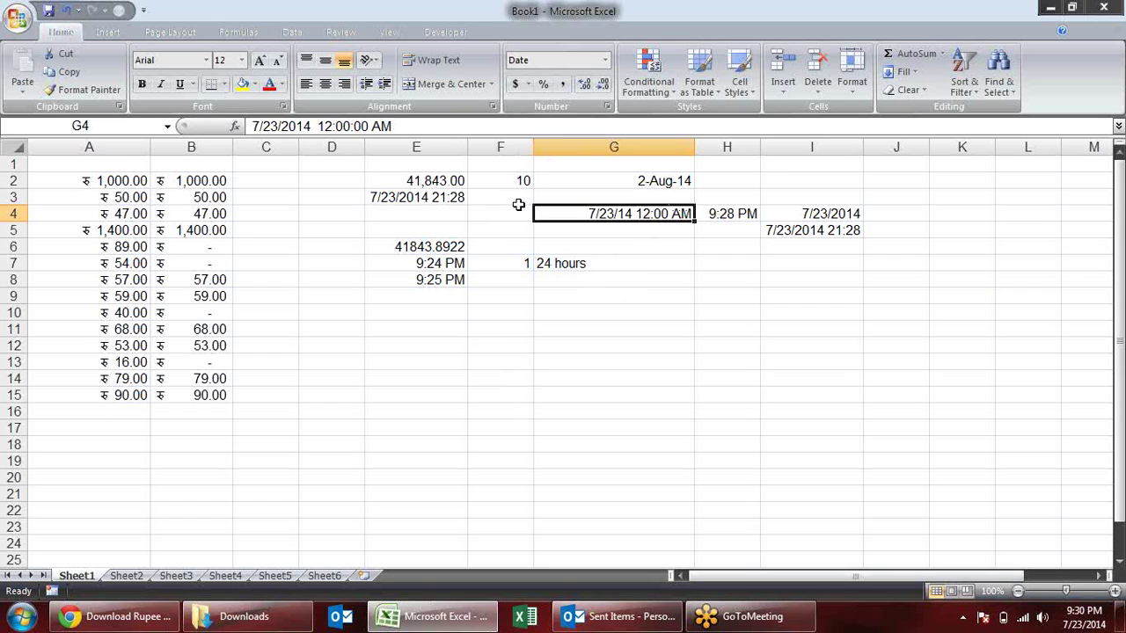
Step: Apply the single-letter month date type M to G4
key(ctrl+1)
click(486, 287)
click(486, 286)
click(487, 287)
click(487, 287)
click(487, 286)
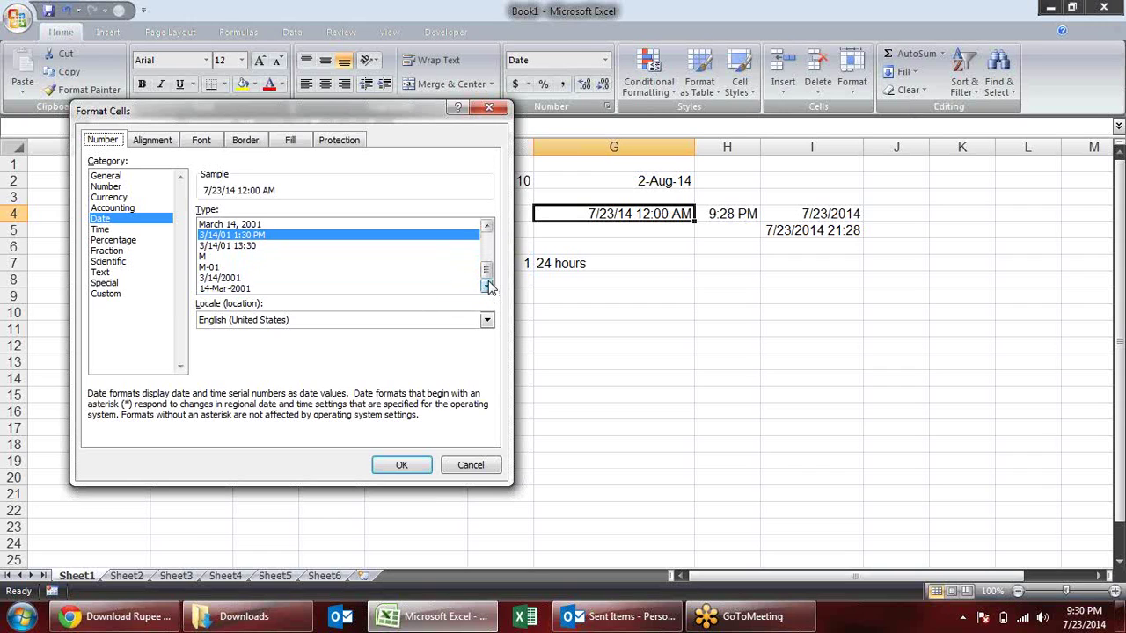
click(221, 257)
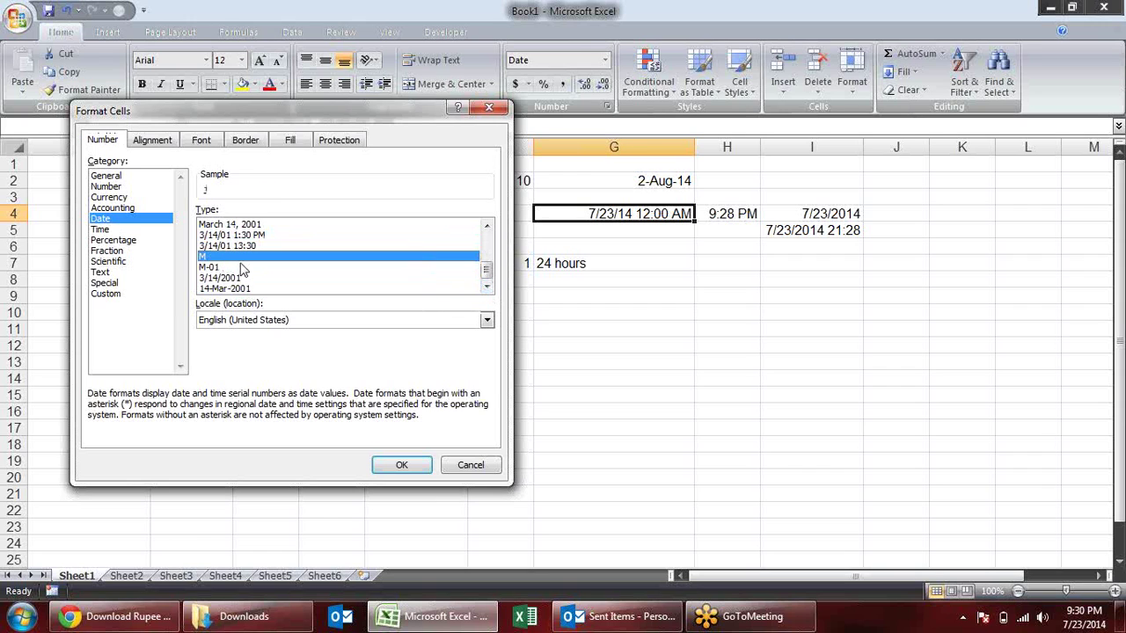
click(408, 462)
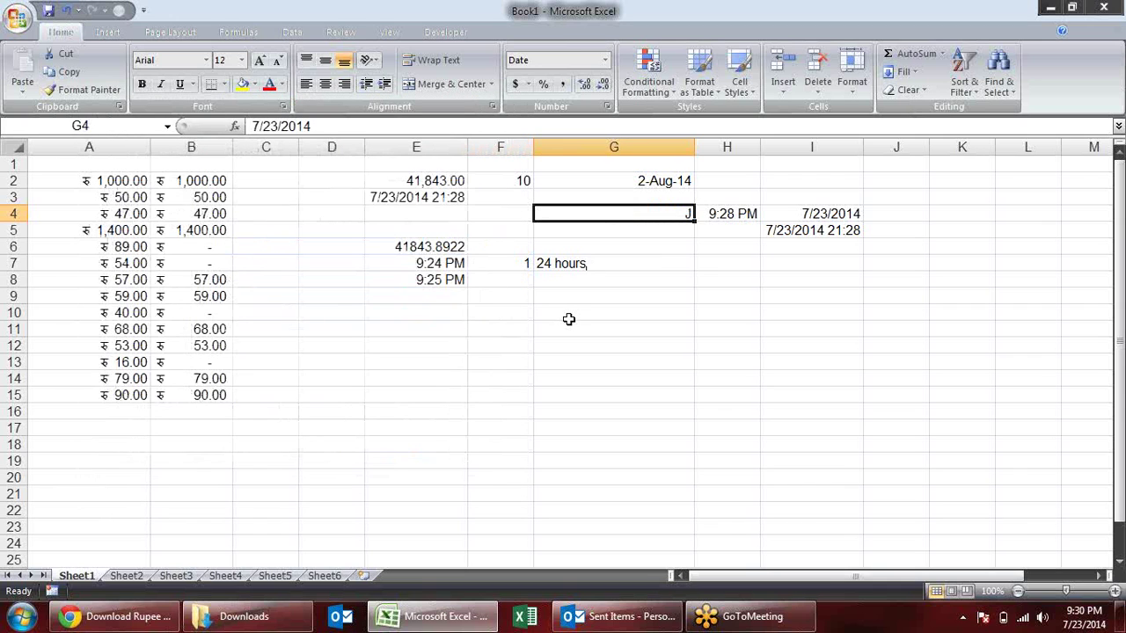
Step: Reformat G4 with the 14-Mar-2001 date type so it reads 23-Jul-2014
key(ctrl+1)
click(486, 288)
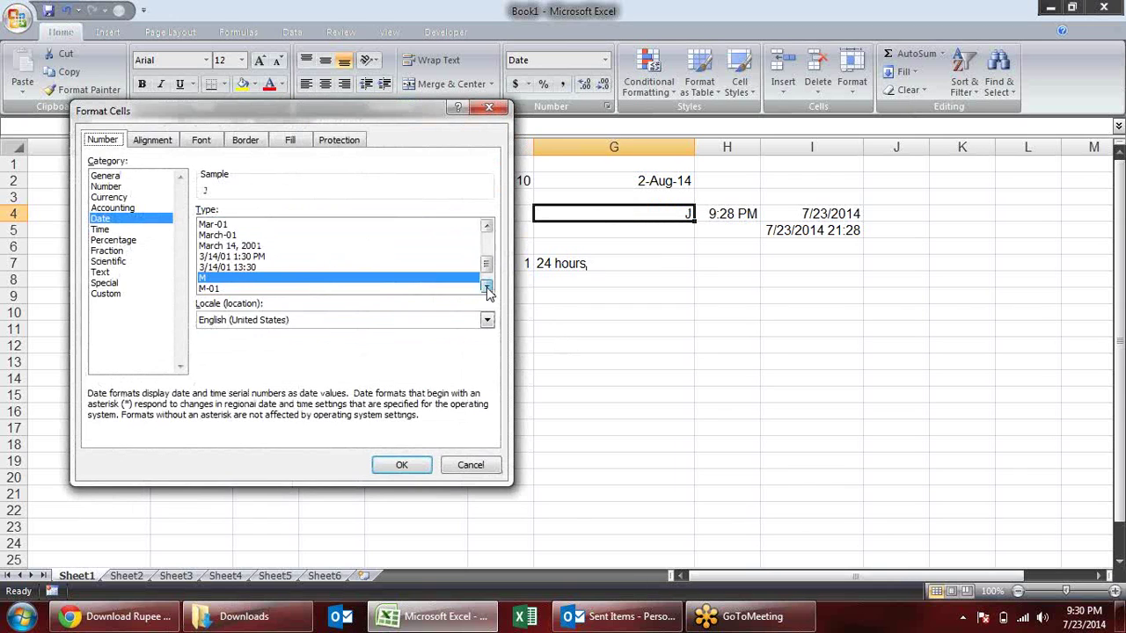
click(486, 288)
click(487, 288)
click(405, 278)
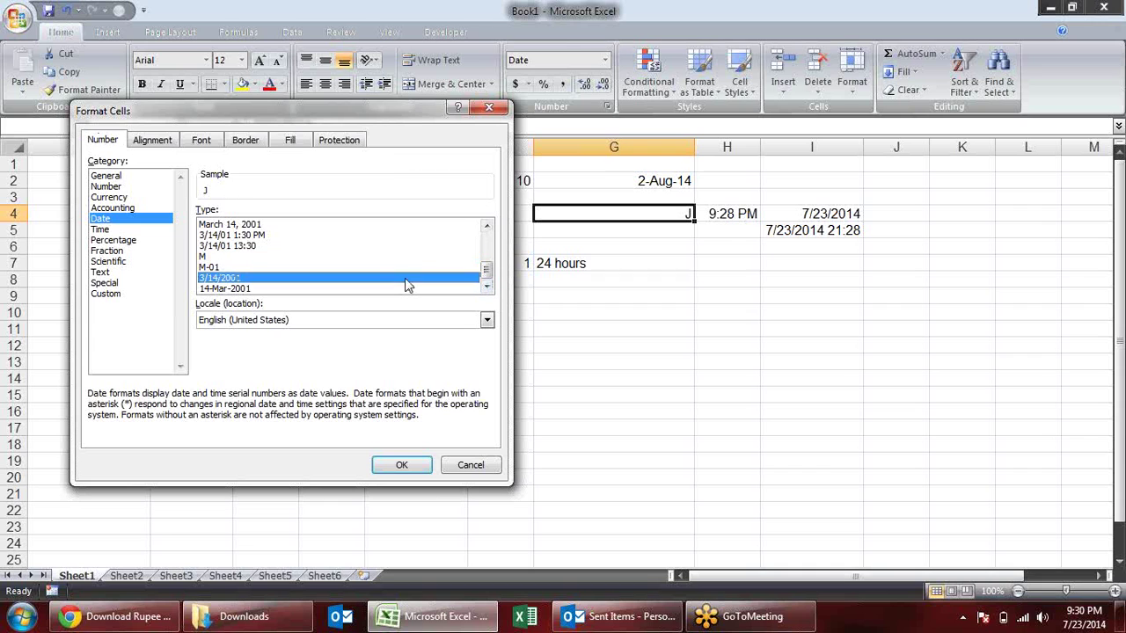
click(402, 289)
click(402, 466)
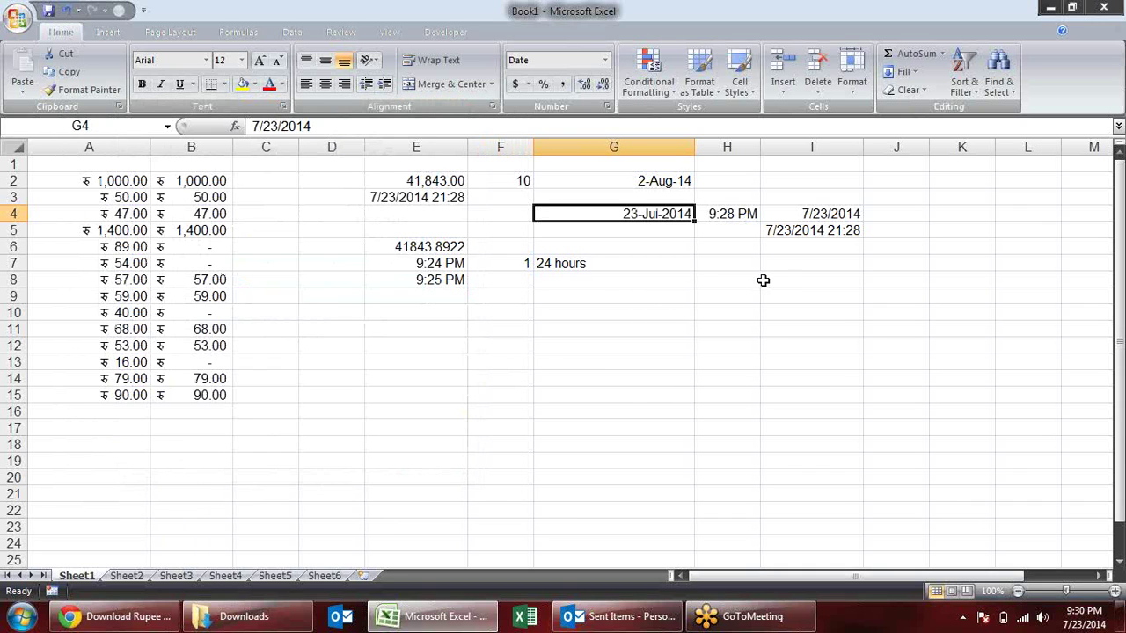
Step: Review G4's Time format types without applying any, then select H4
key(ctrl+1)
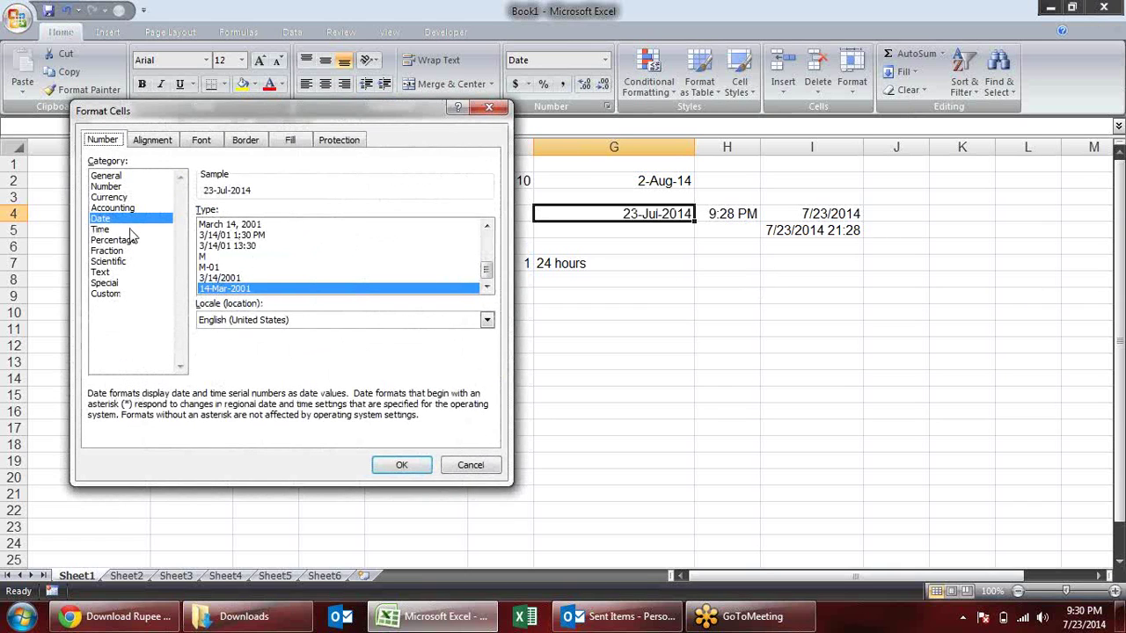
click(130, 230)
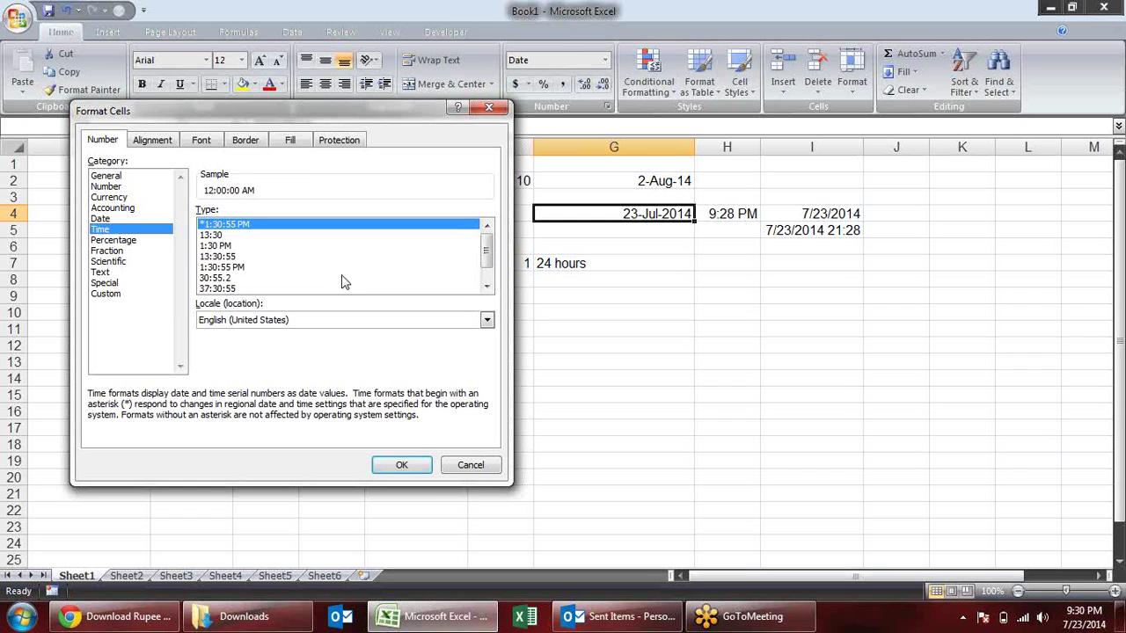
key(Escape)
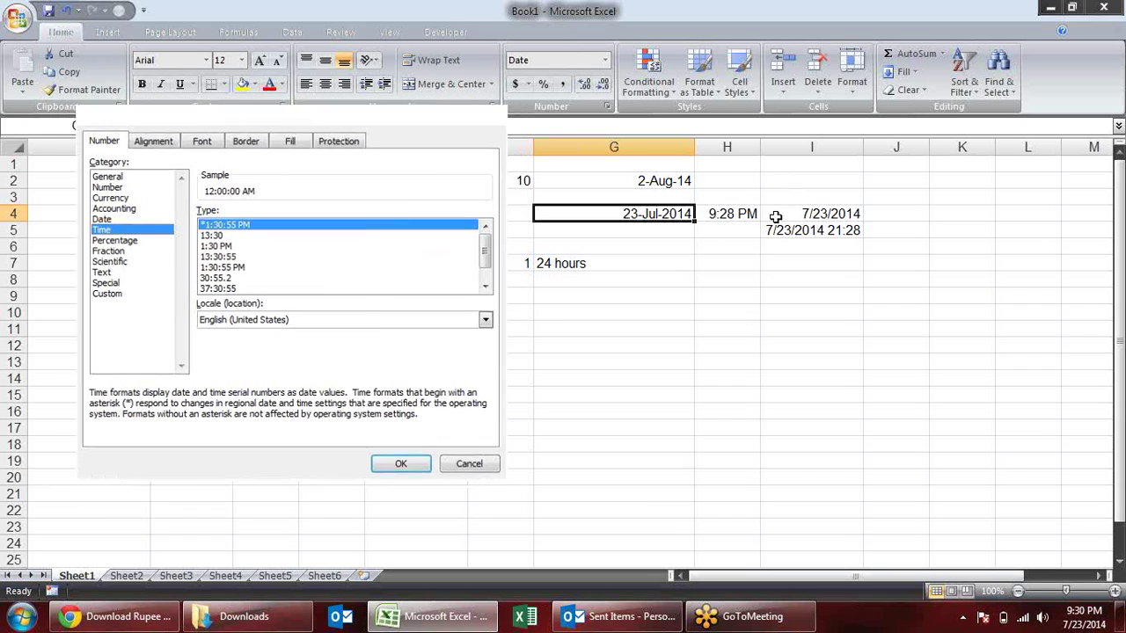
click(737, 218)
Step: Widen column H and apply the 24-hour 13:30 time format to H4
drag(761, 147, 781, 146)
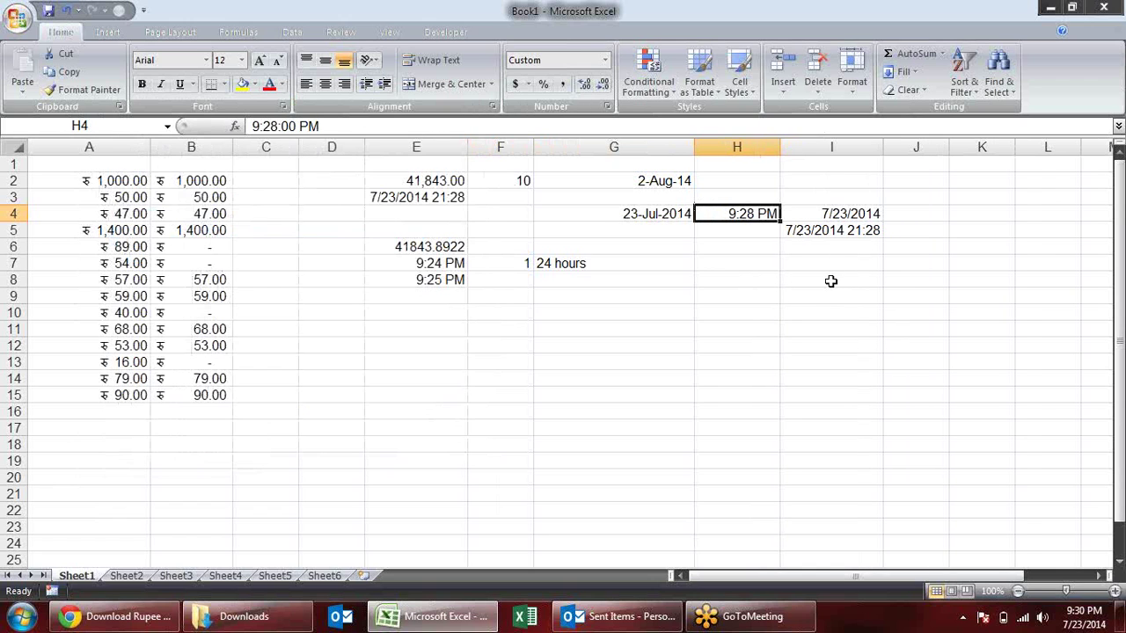
key(ctrl+1)
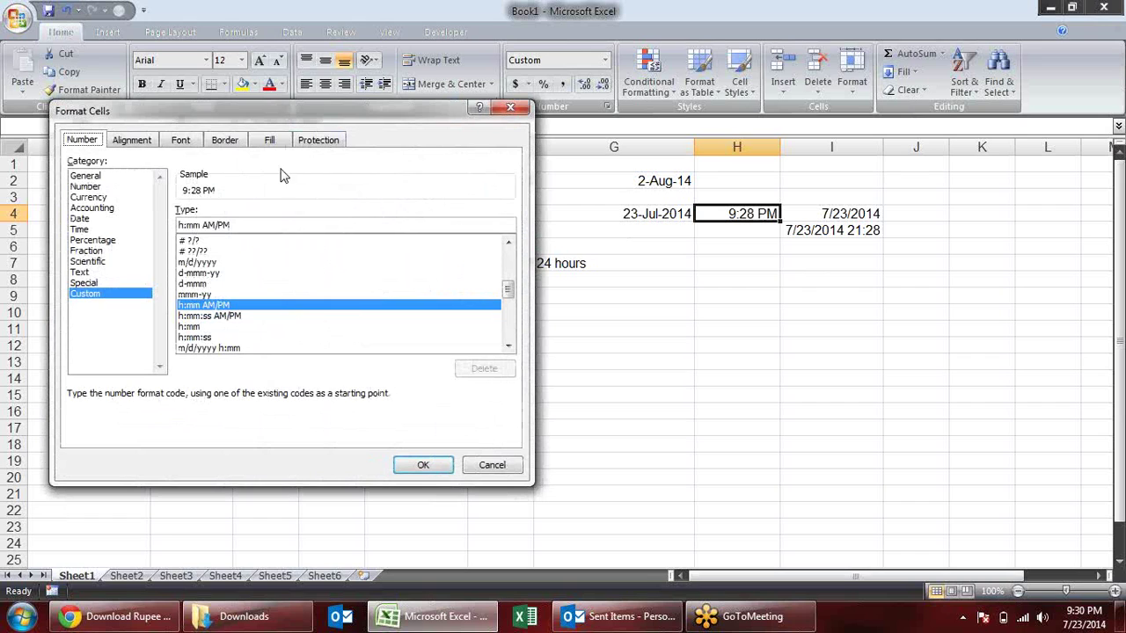
click(120, 229)
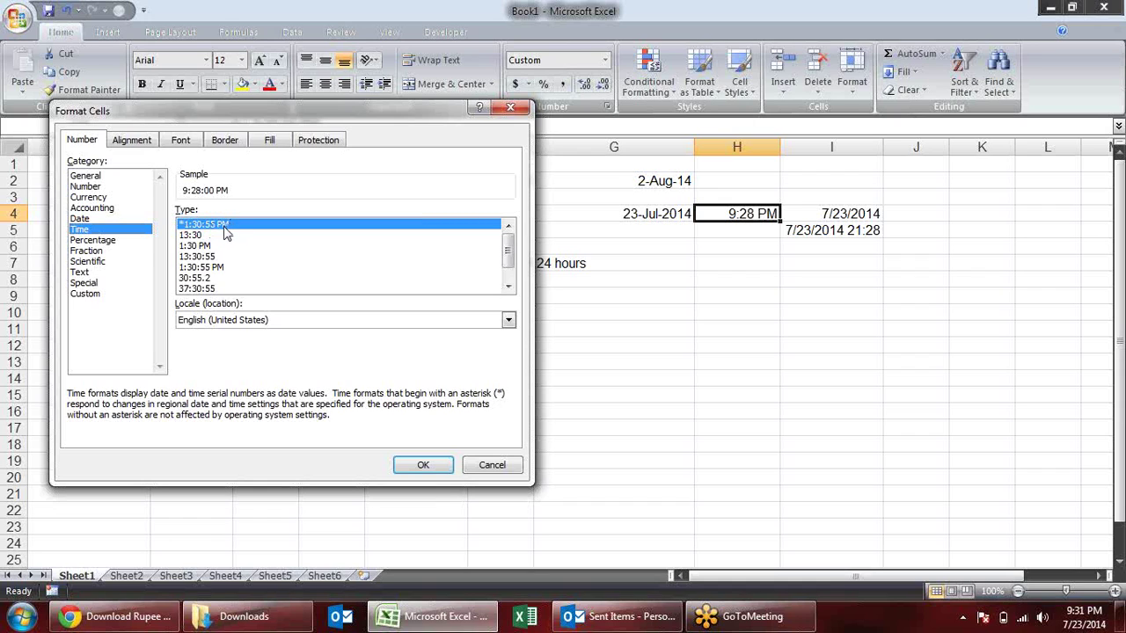
click(192, 236)
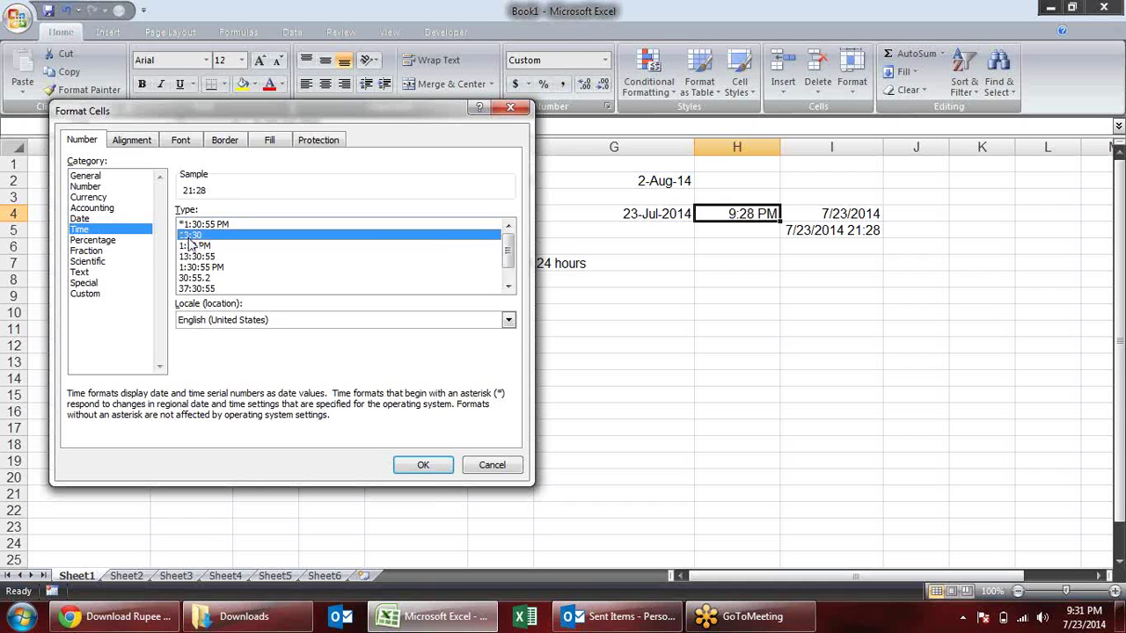
click(423, 467)
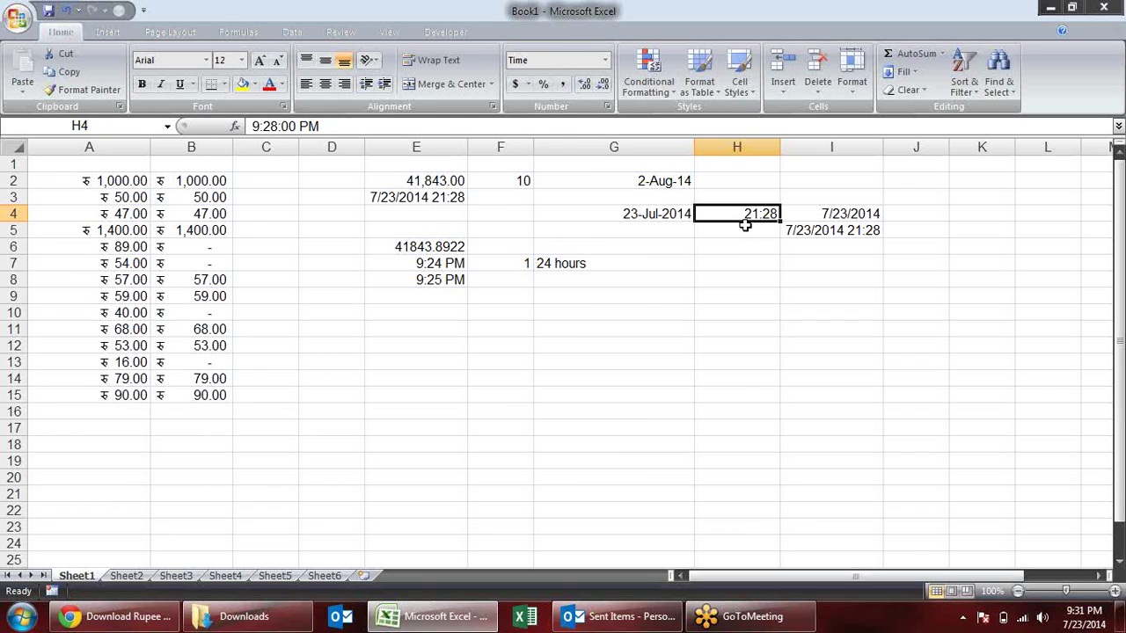
Step: Switch H4 to the 24-hour 13:30:55 time format with seconds
key(ctrl+1)
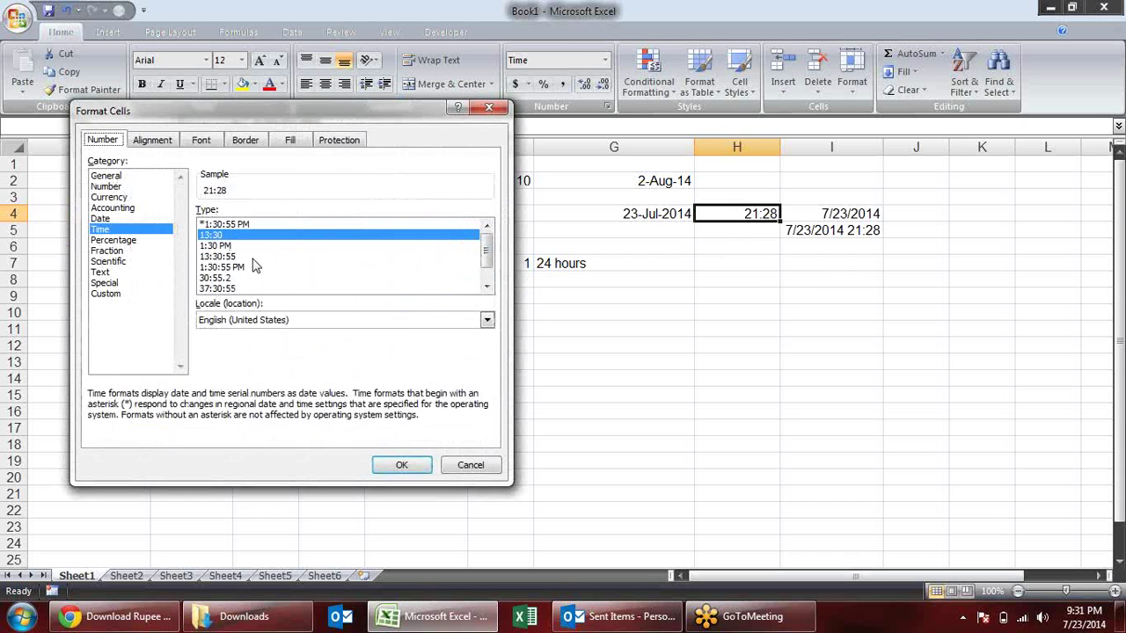
click(220, 257)
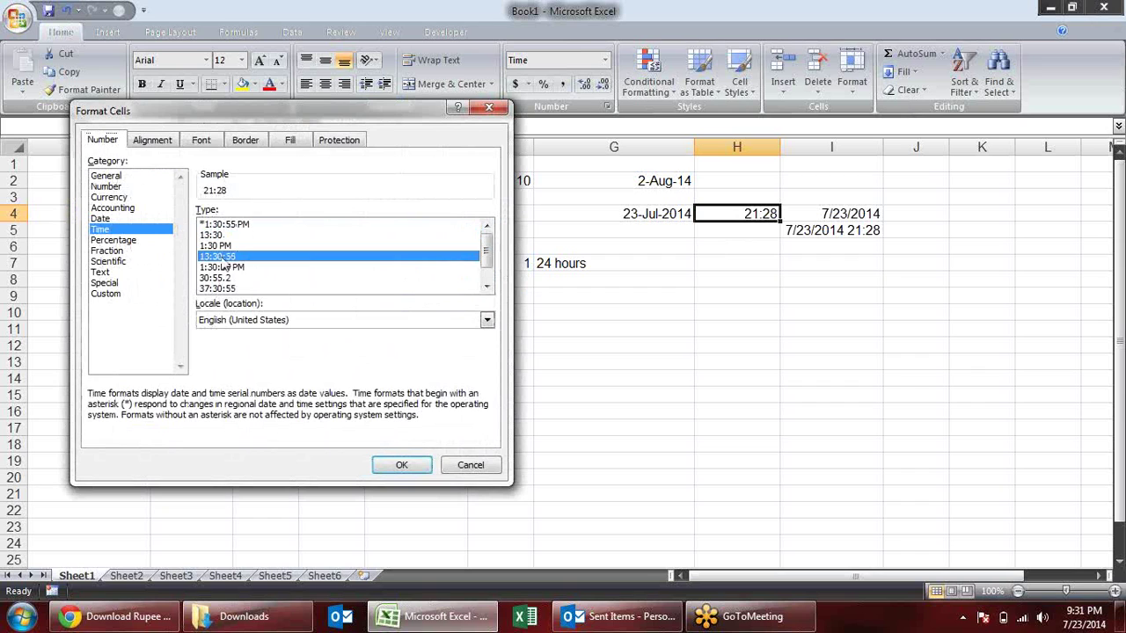
click(403, 465)
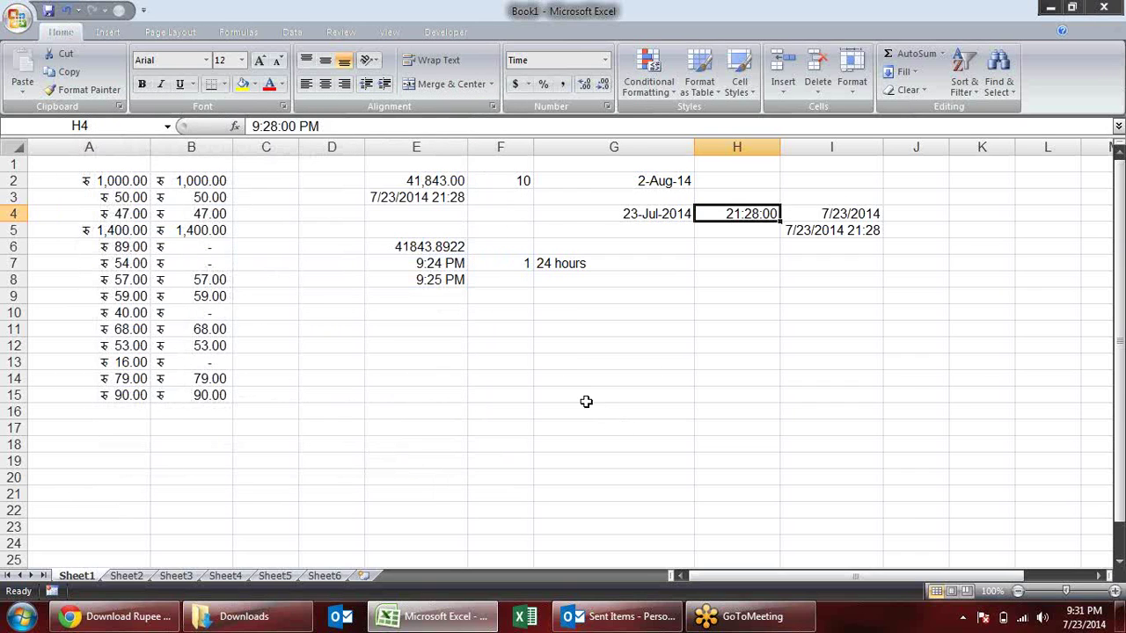
Step: Apply the 1:30:55 PM time format so H4 reads 9:28:00 PM
key(ctrl+1)
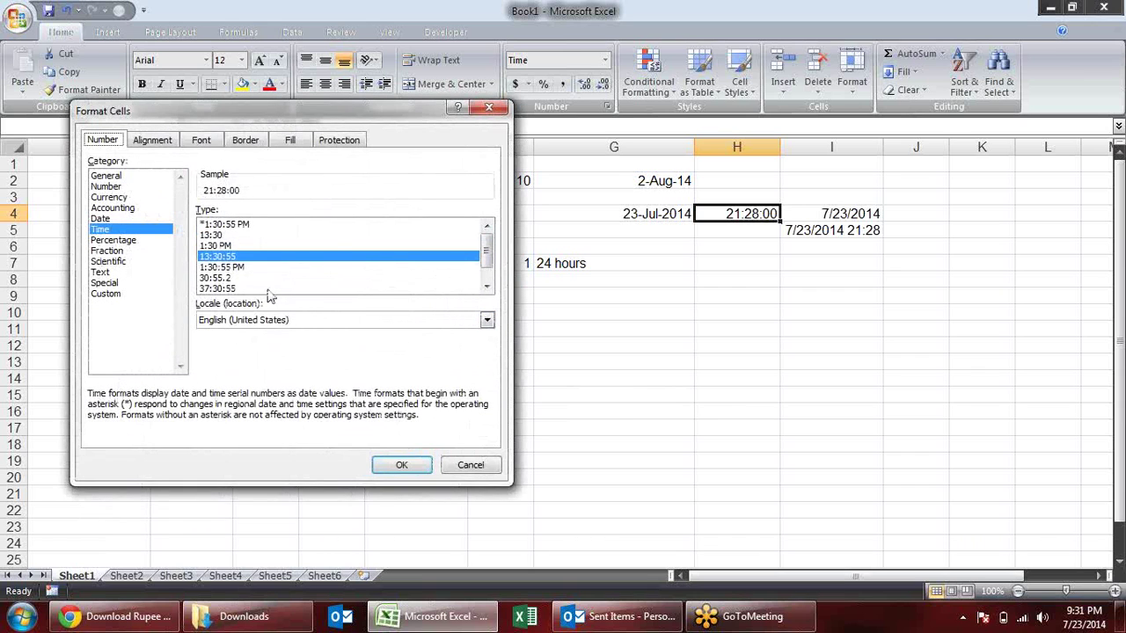
click(230, 267)
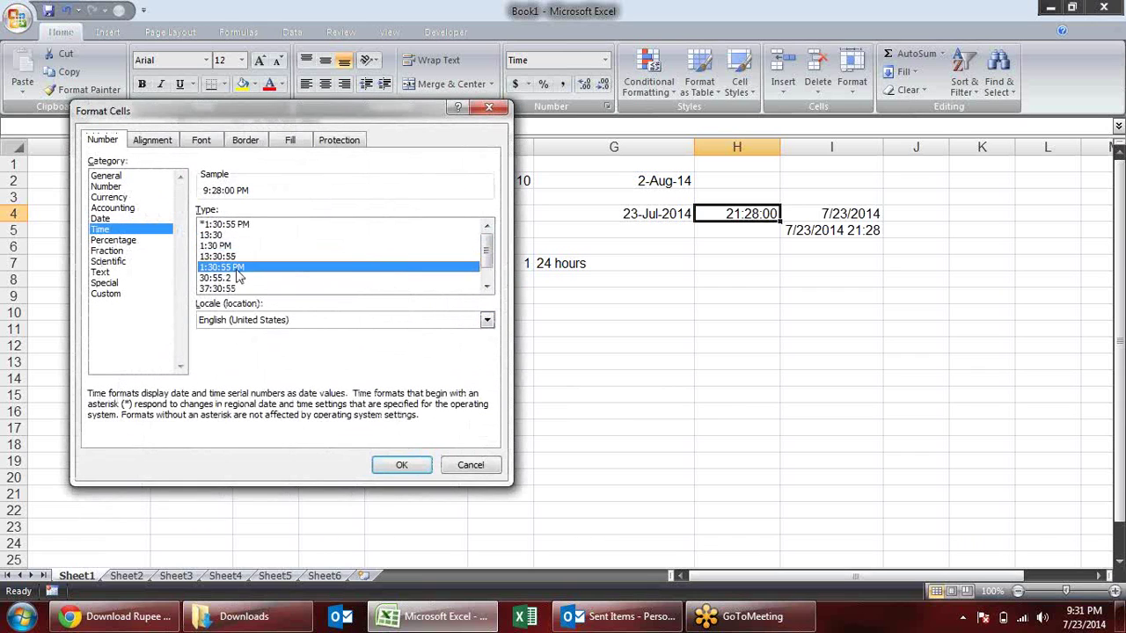
click(421, 462)
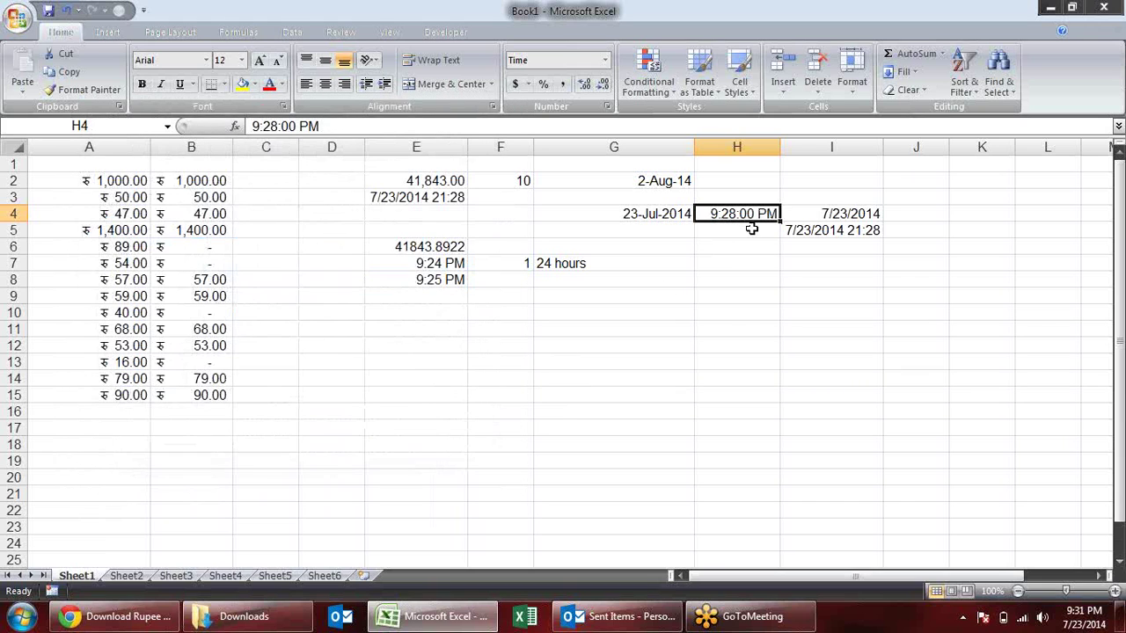
key(ctrl+1)
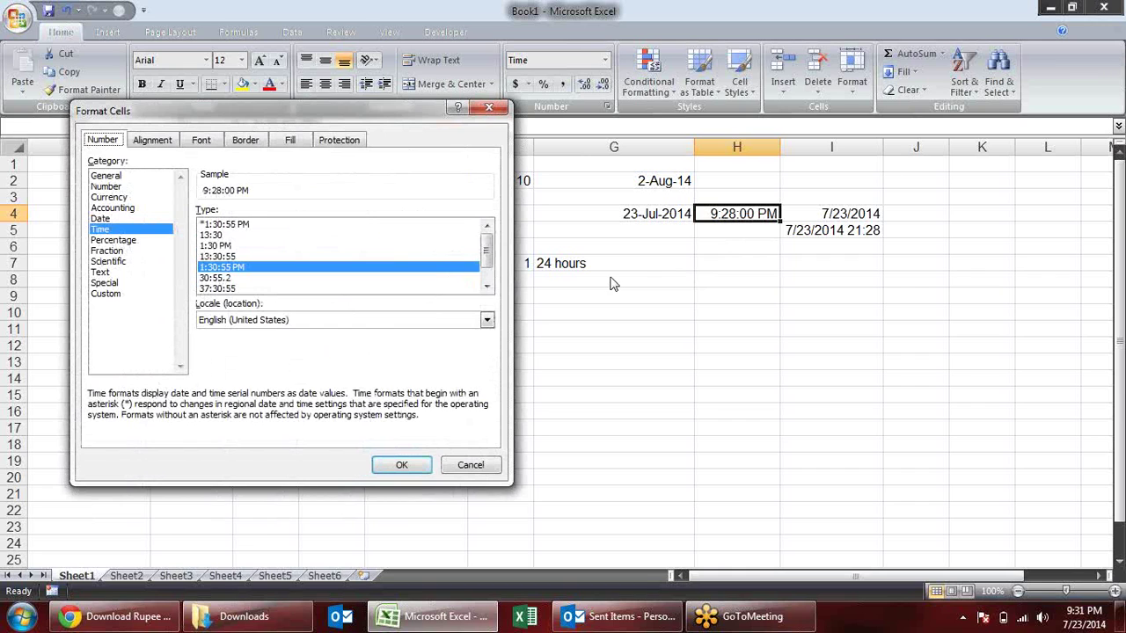
key(Escape)
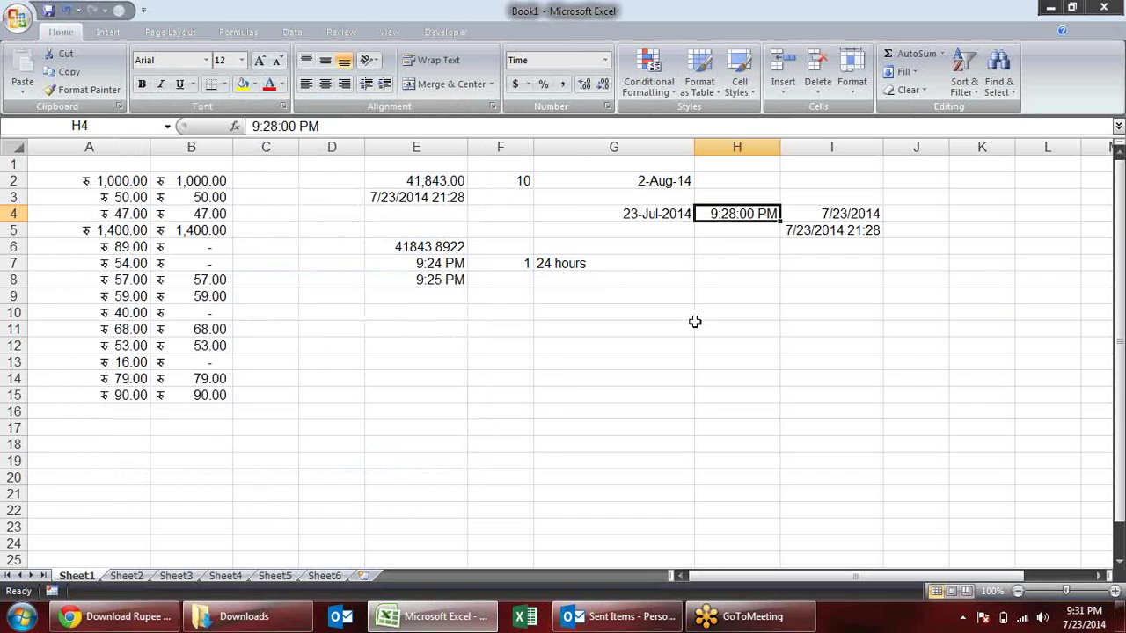
click(695, 322)
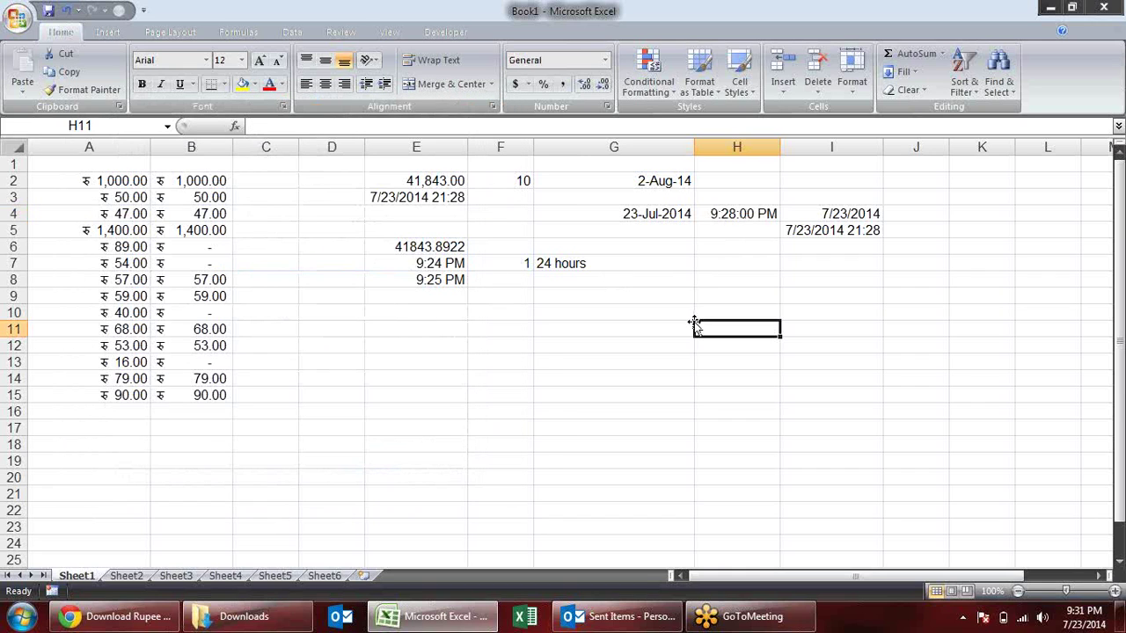
click(715, 214)
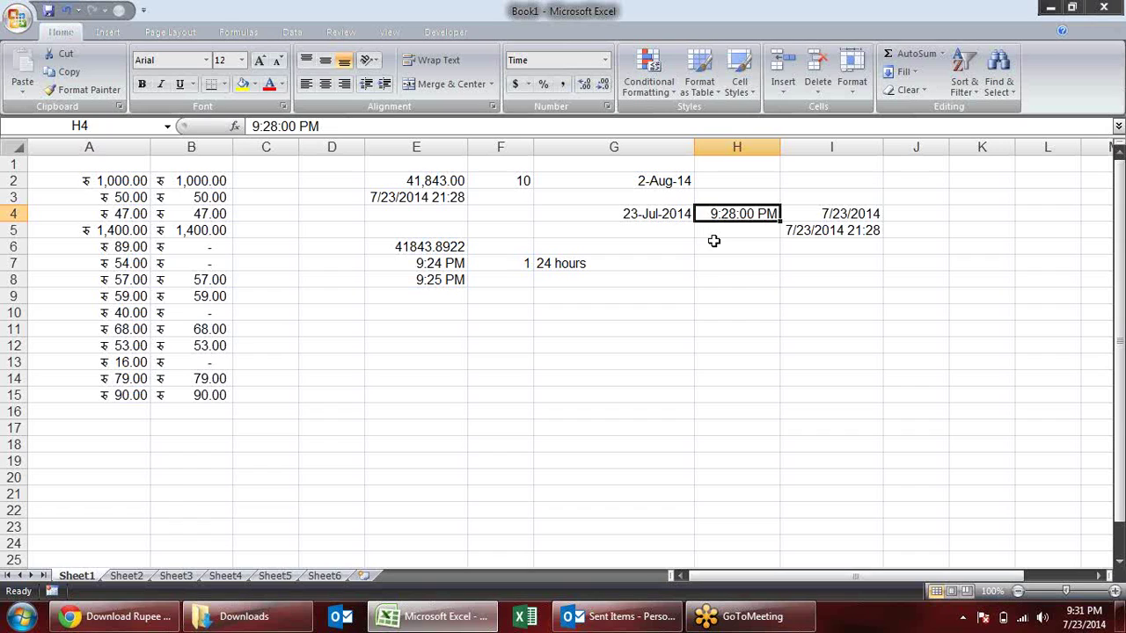
Step: Reset H4 to General format and enter a formula adding to H4 in H5
key(ctrl+shift+asciitilde)
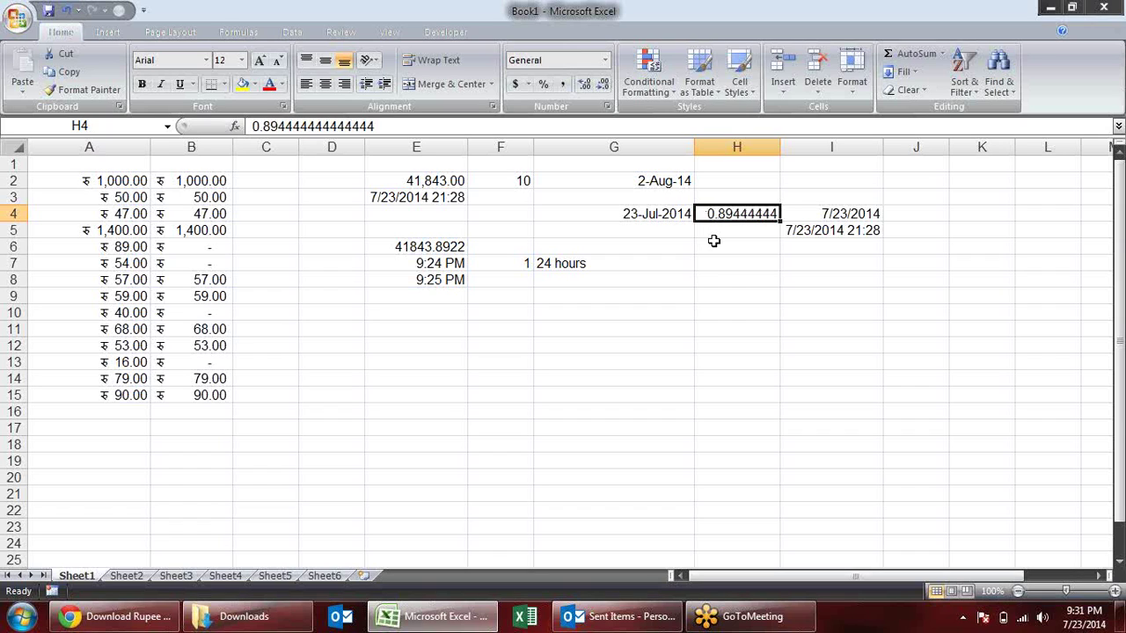
key(Return)
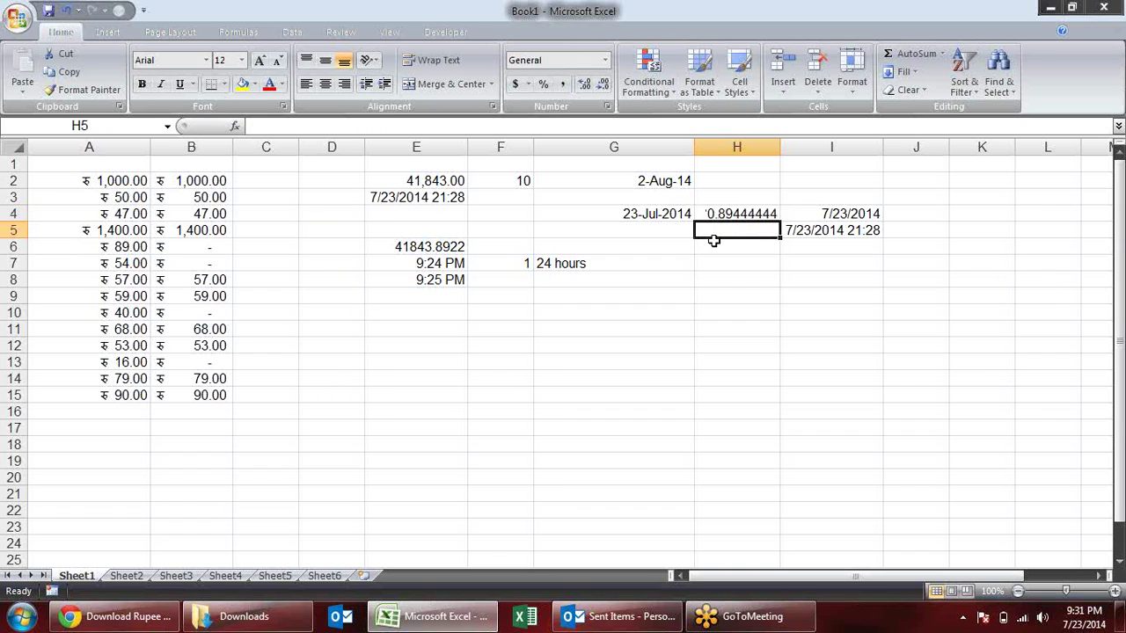
text(1)
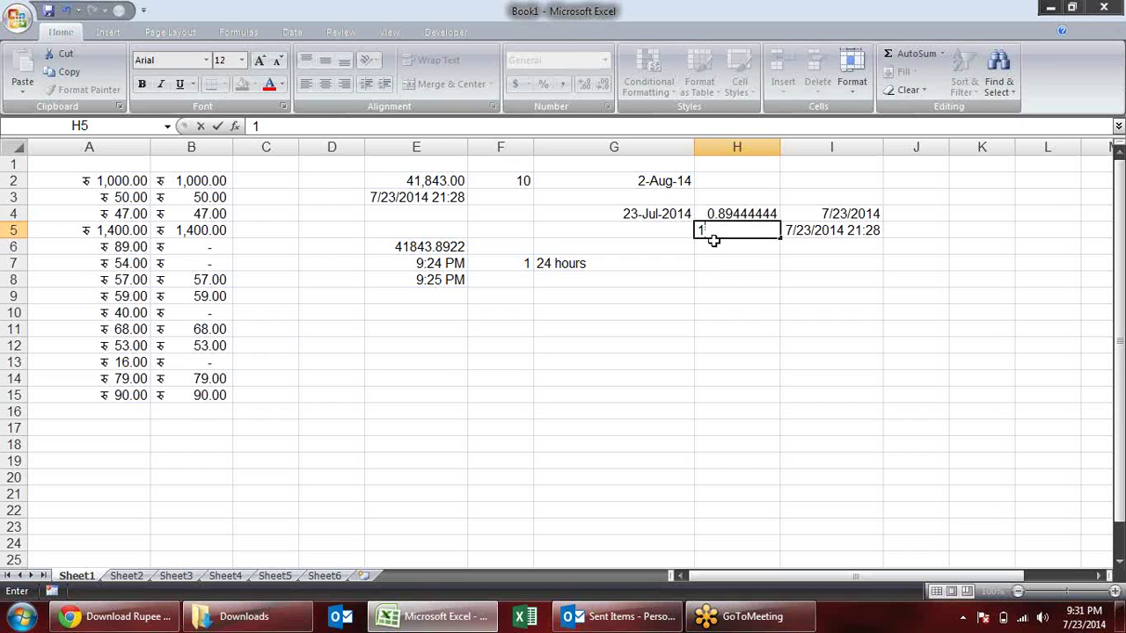
key(BackSpace)
text(=)
key(Up)
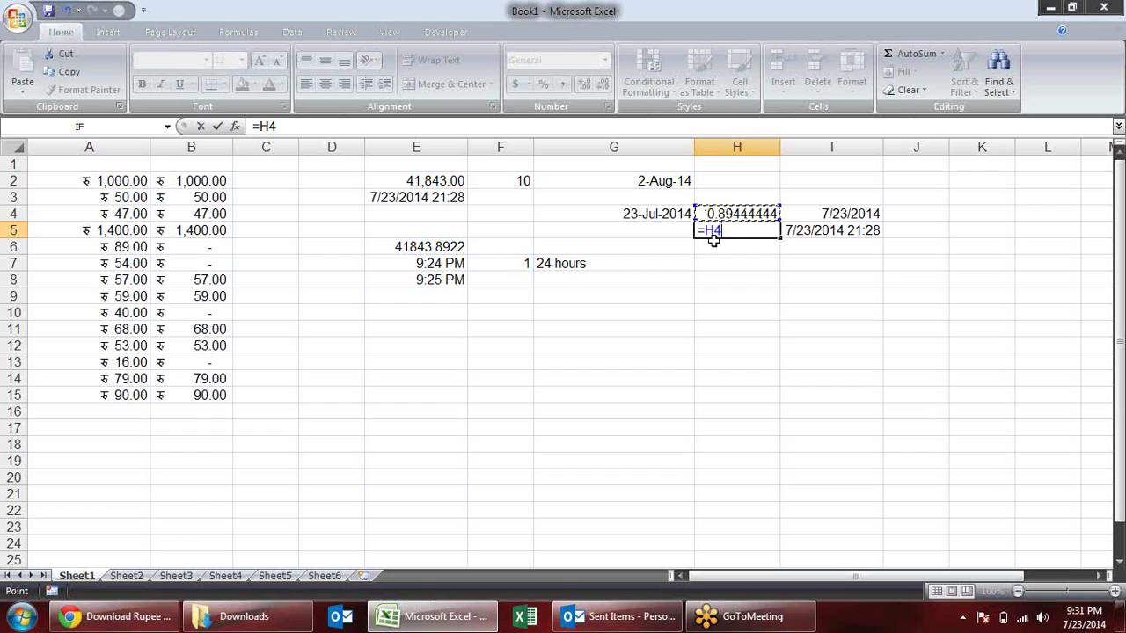
text(+24)
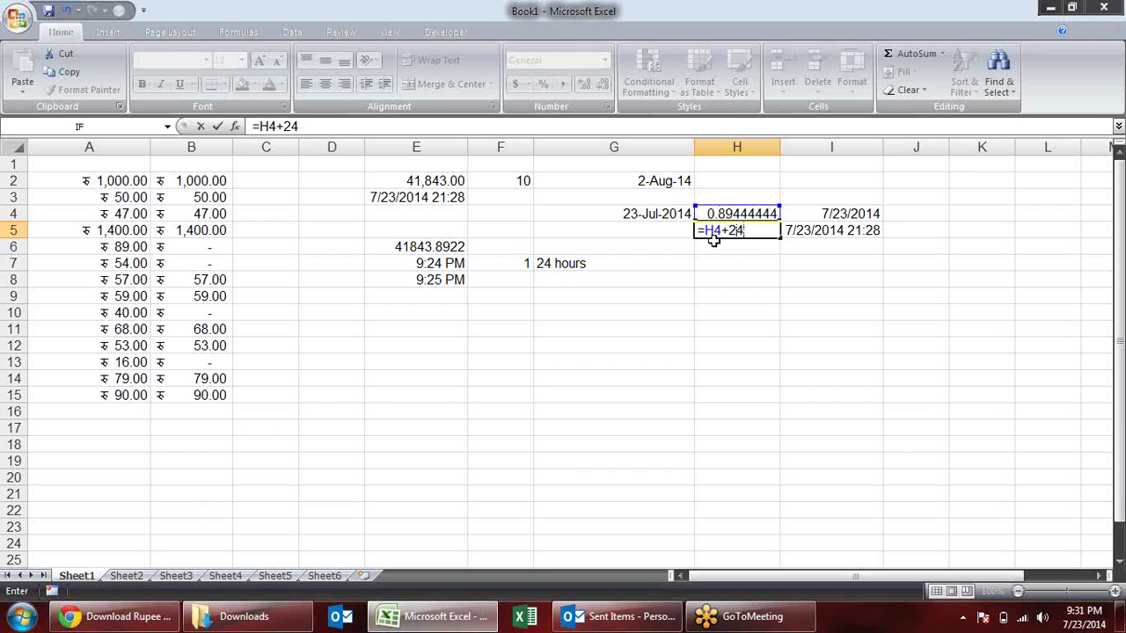
key(Return)
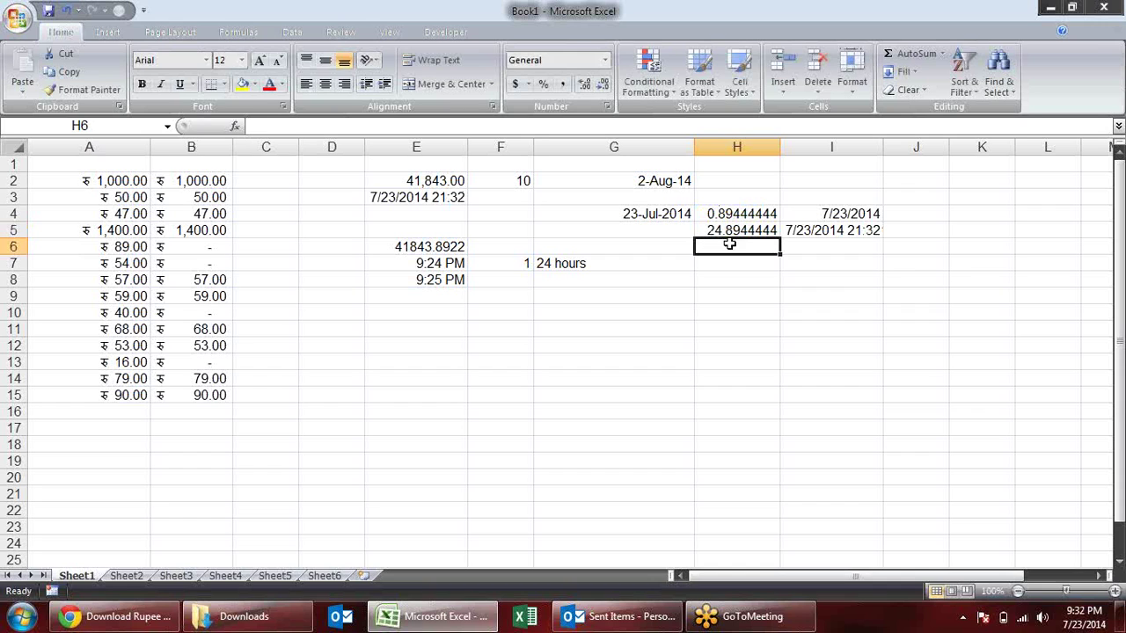
Step: Correct H5 to =H4+1, show it as a time, and widen column H
double_click(727, 231)
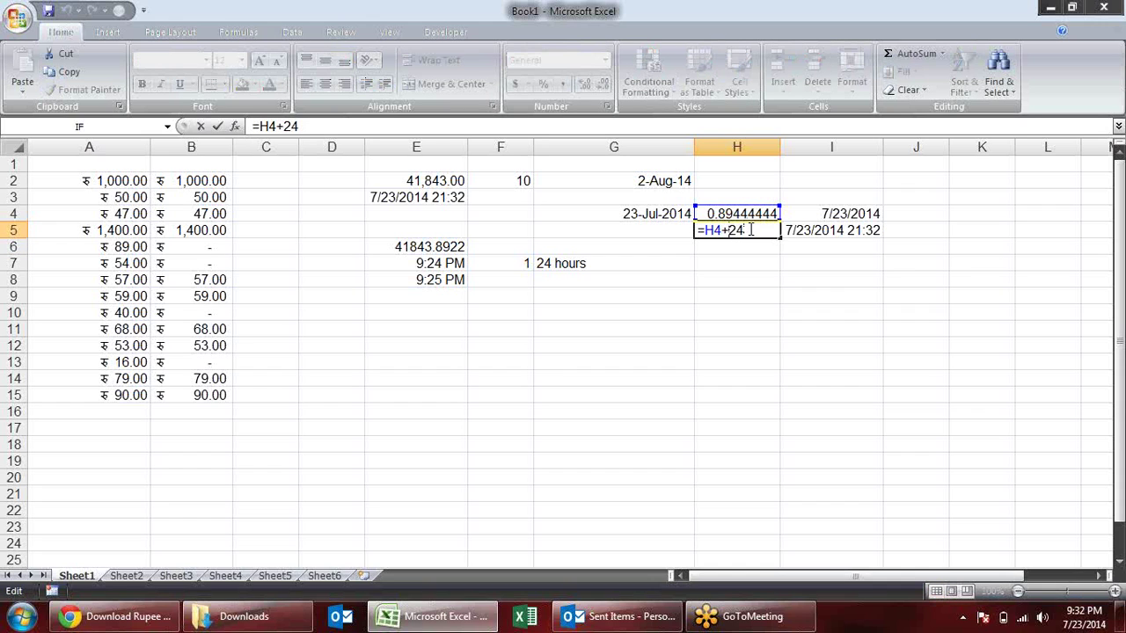
key(BackSpace)
key(BackSpace)
key(Return)
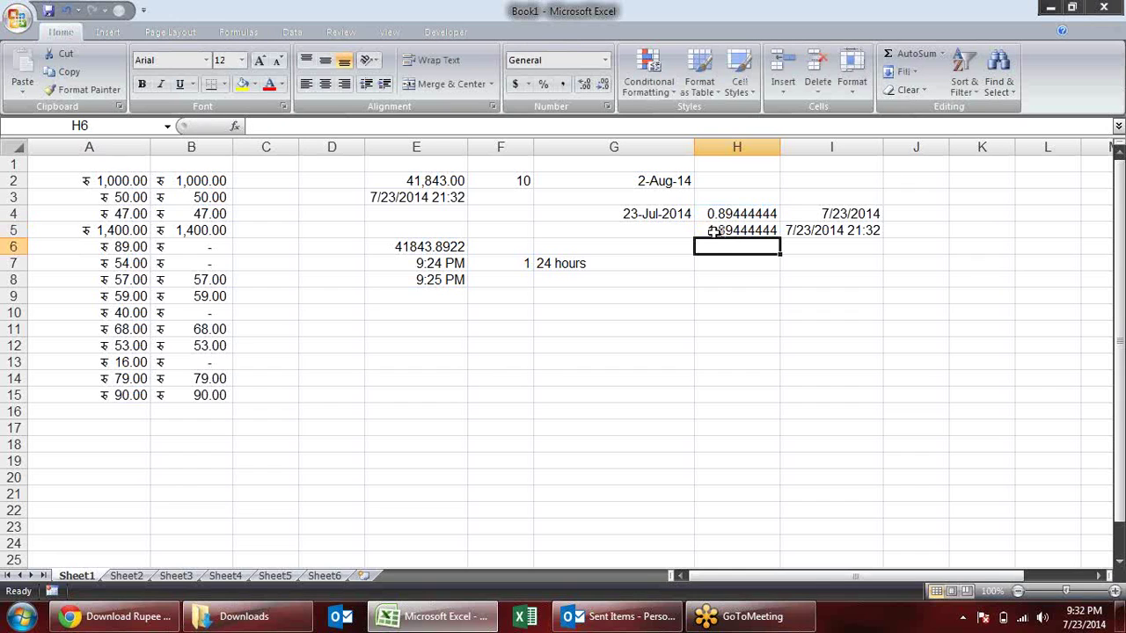
drag(749, 218, 750, 230)
click(752, 229)
key(ctrl+shift+2)
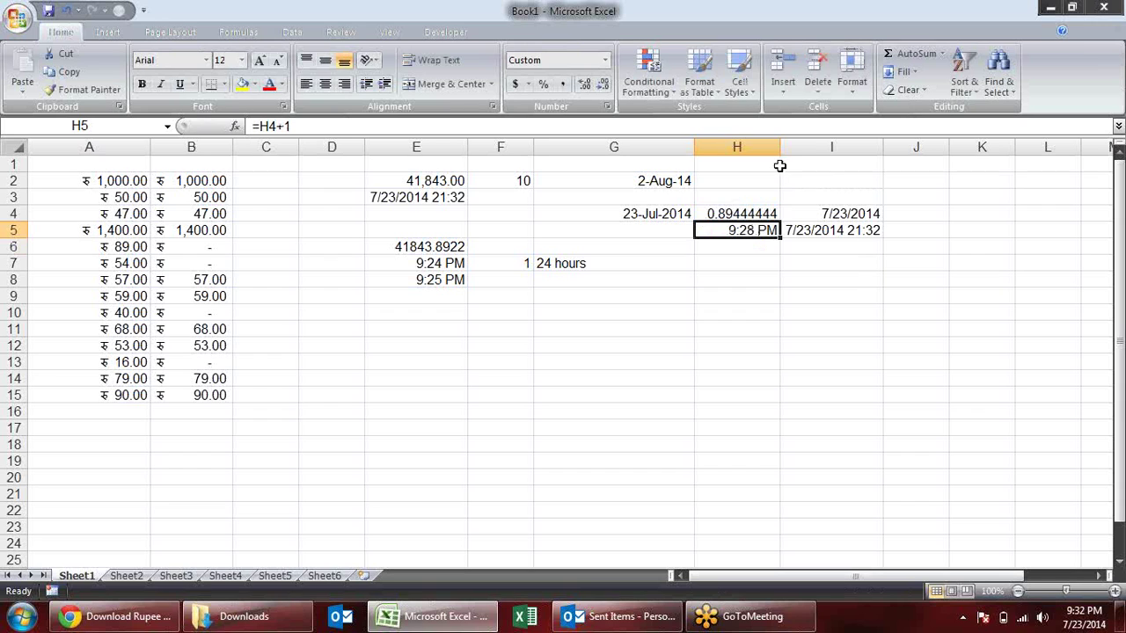
drag(781, 147, 794, 147)
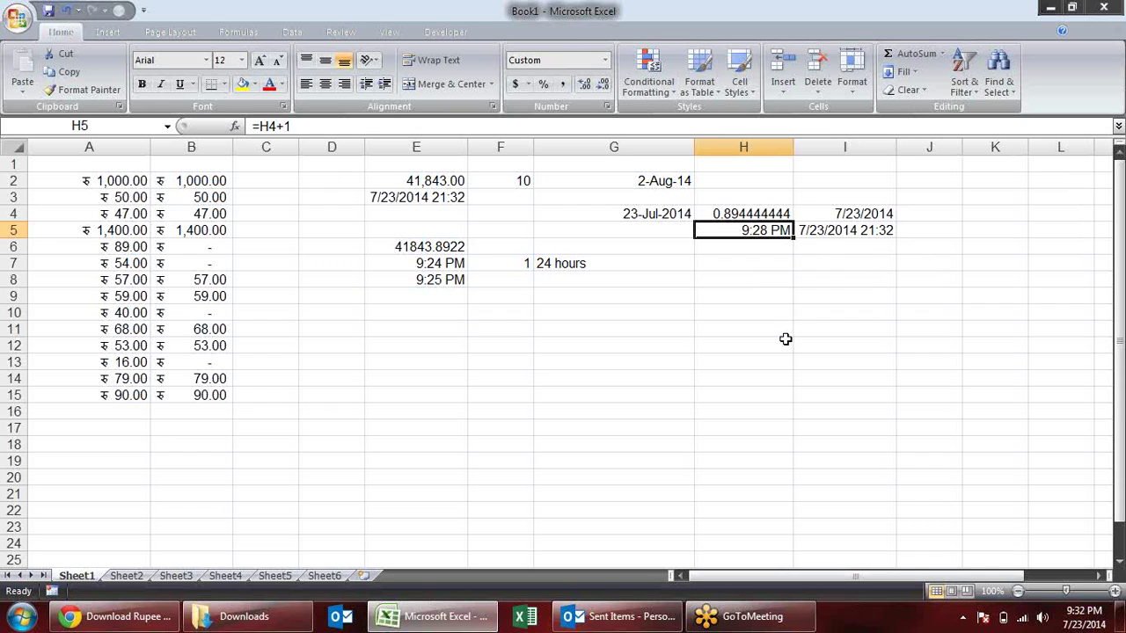
Step: Apply the 37:30:55 elapsed-hours format to H5, showing 45:28:00
key(ctrl+1)
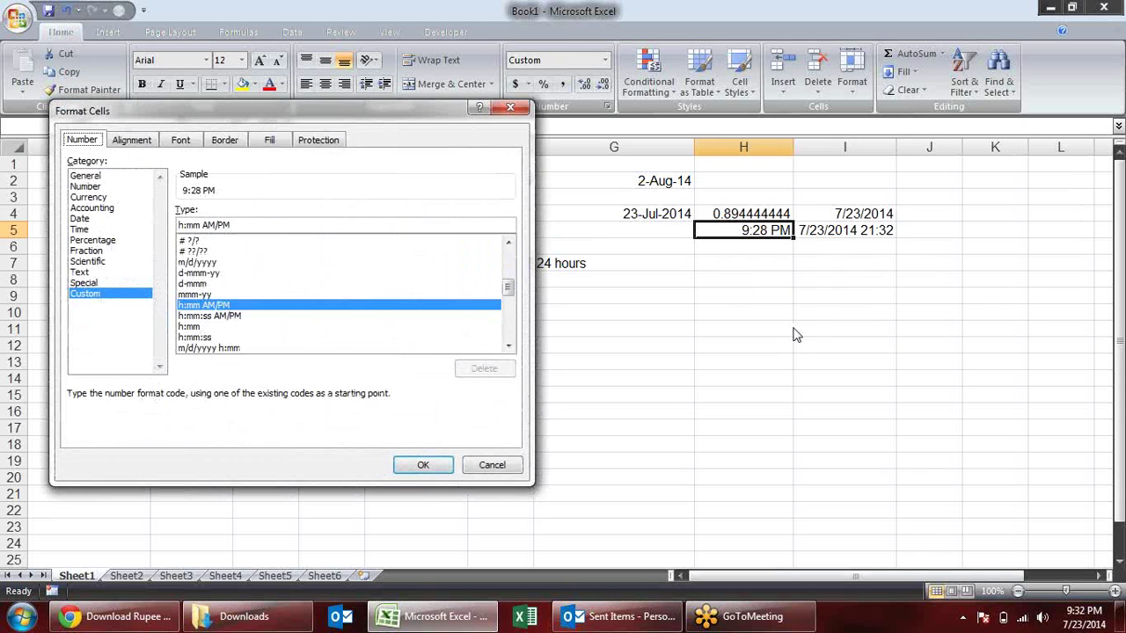
click(85, 231)
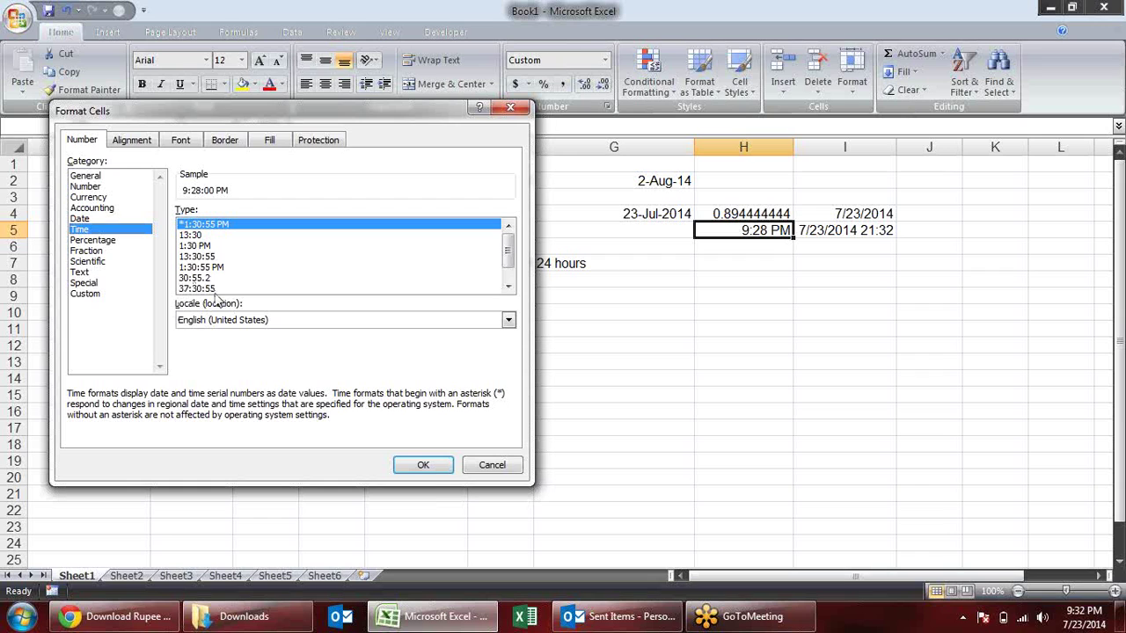
click(201, 288)
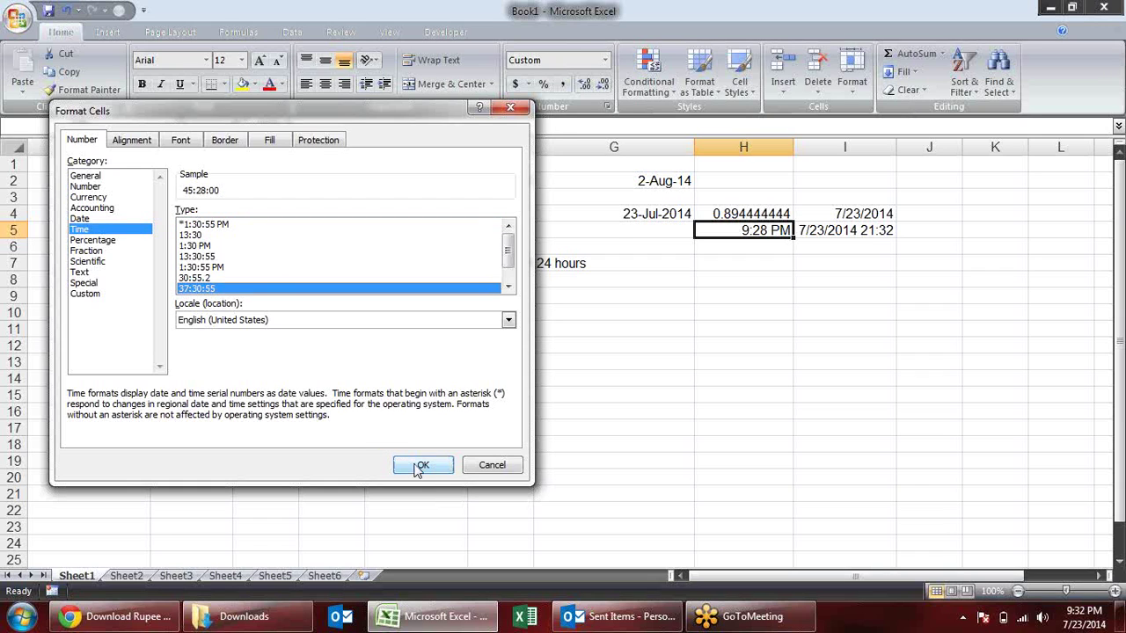
click(421, 467)
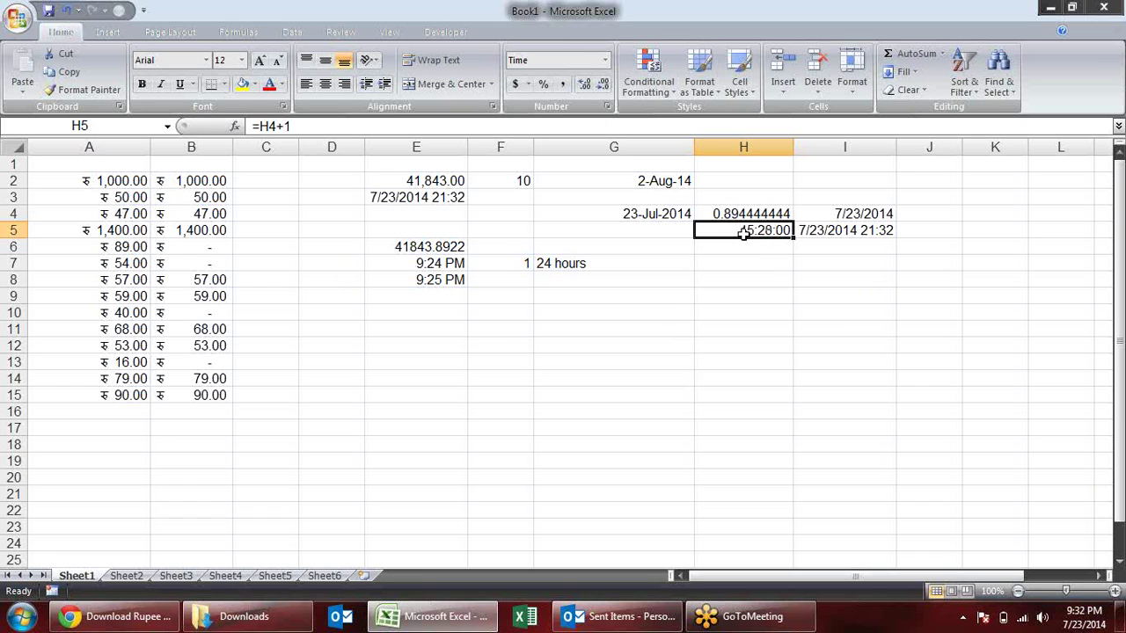
Step: Preview the 1:30:55 PM, 13:30:55, 30:55.2 and Percentage formats for H5, then cancel
key(ctrl+1)
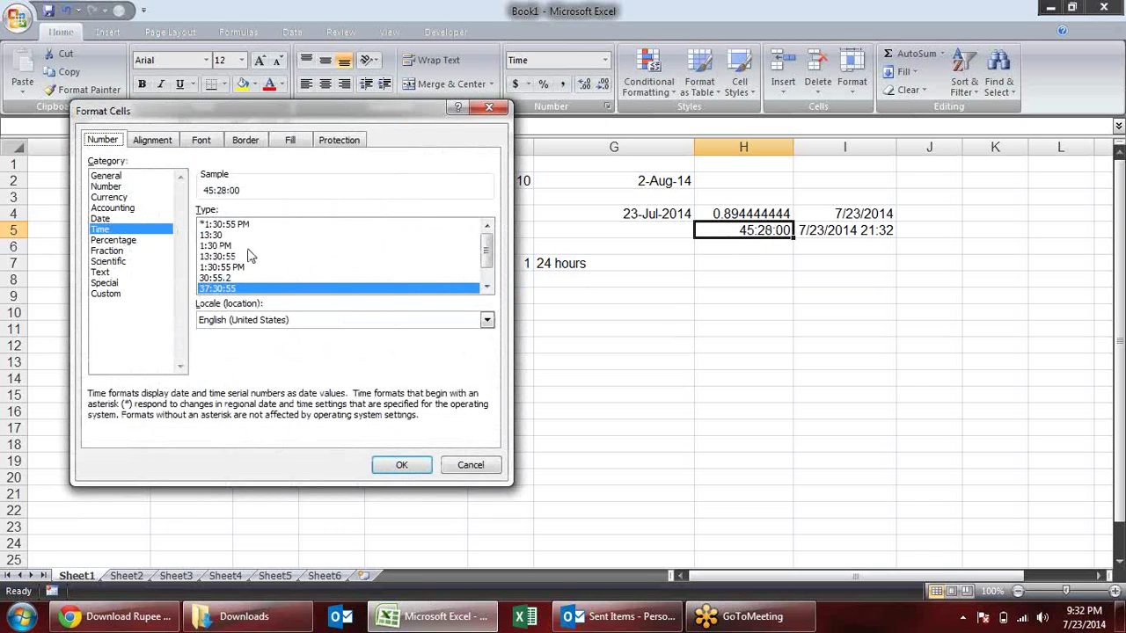
click(264, 227)
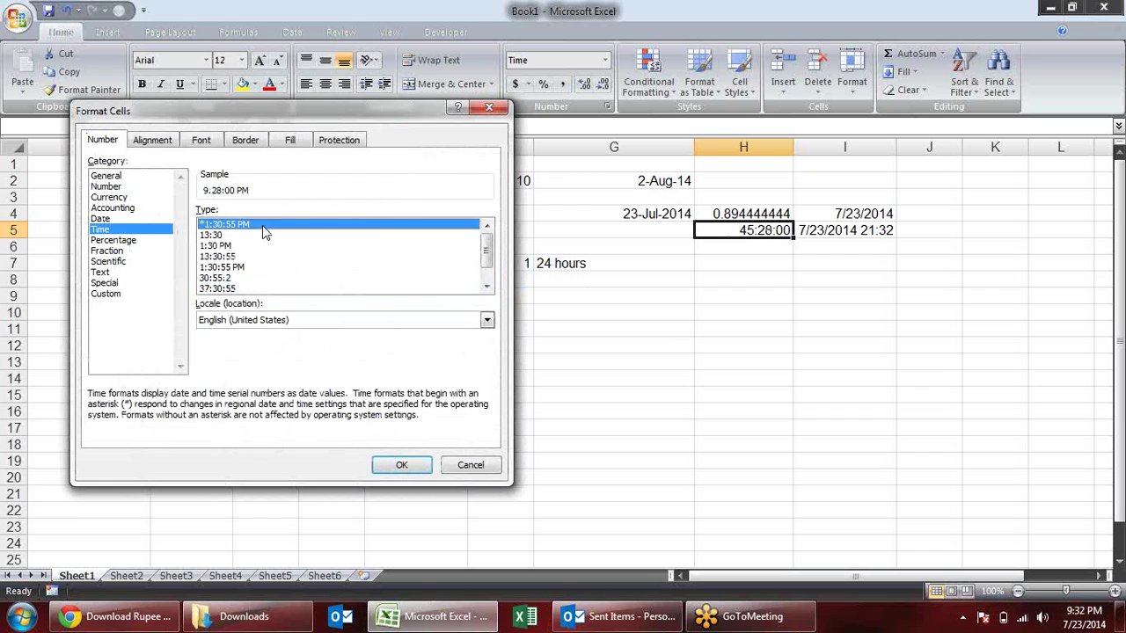
click(235, 258)
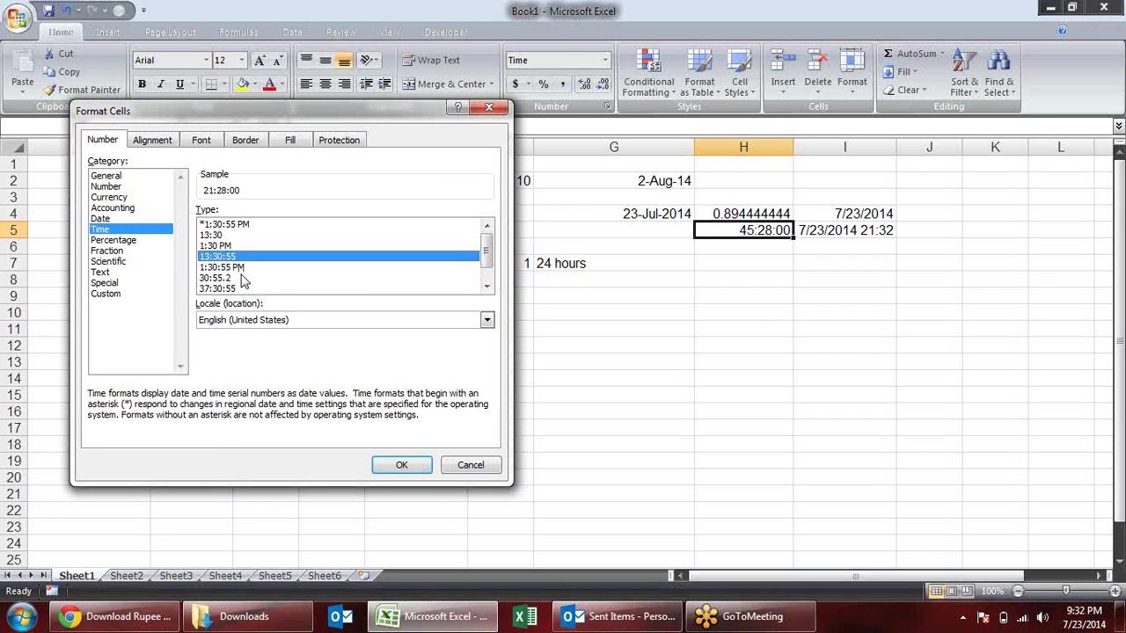
click(241, 280)
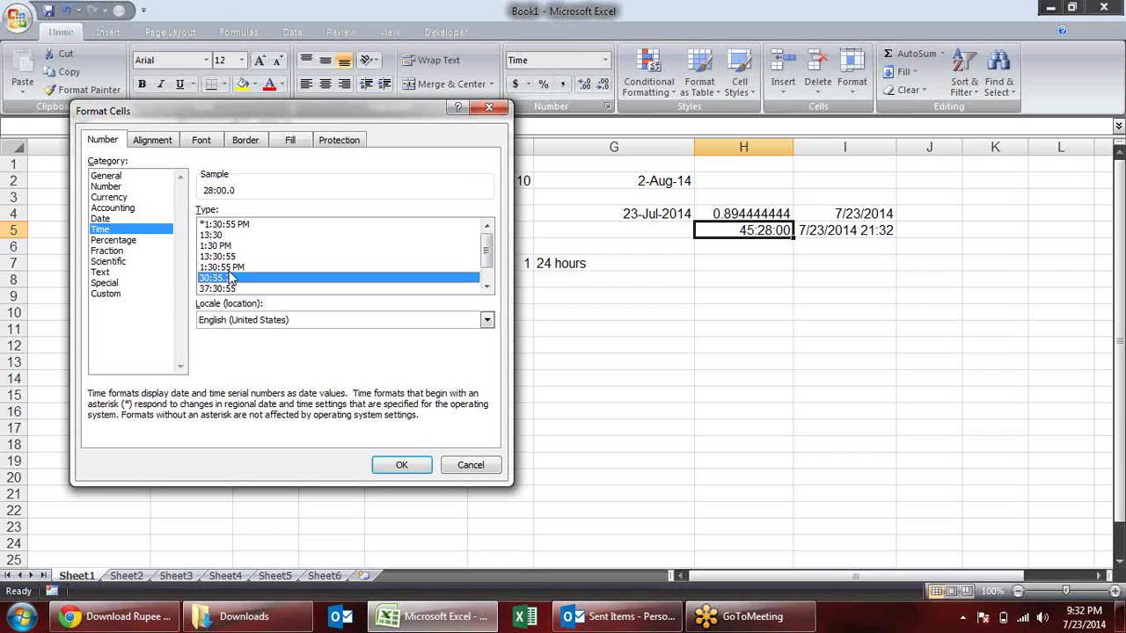
click(123, 241)
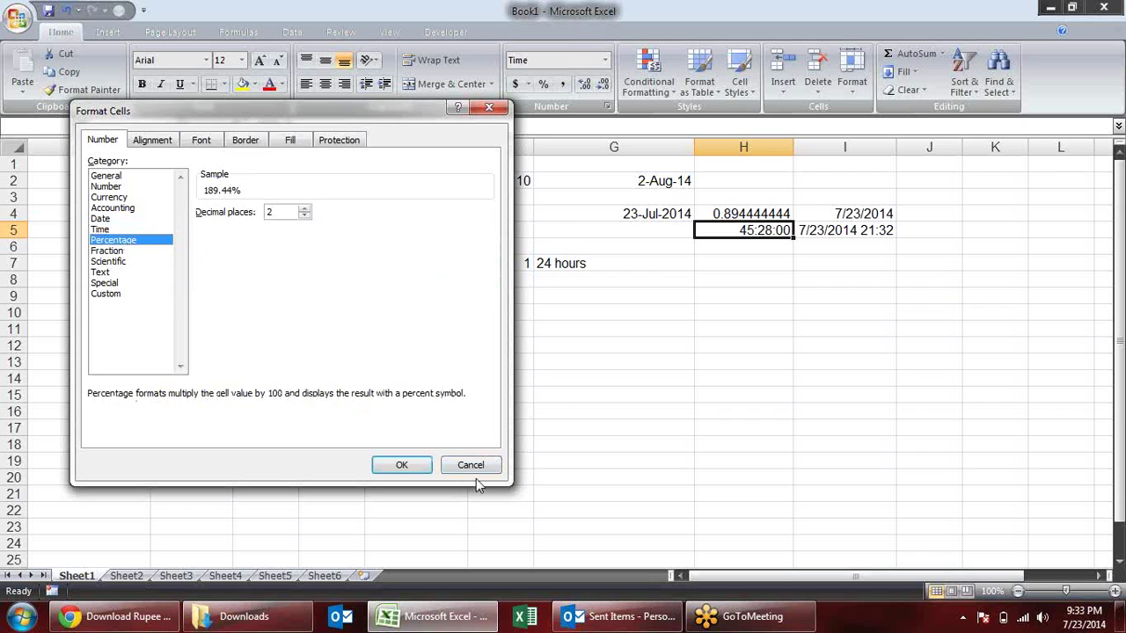
key(Escape)
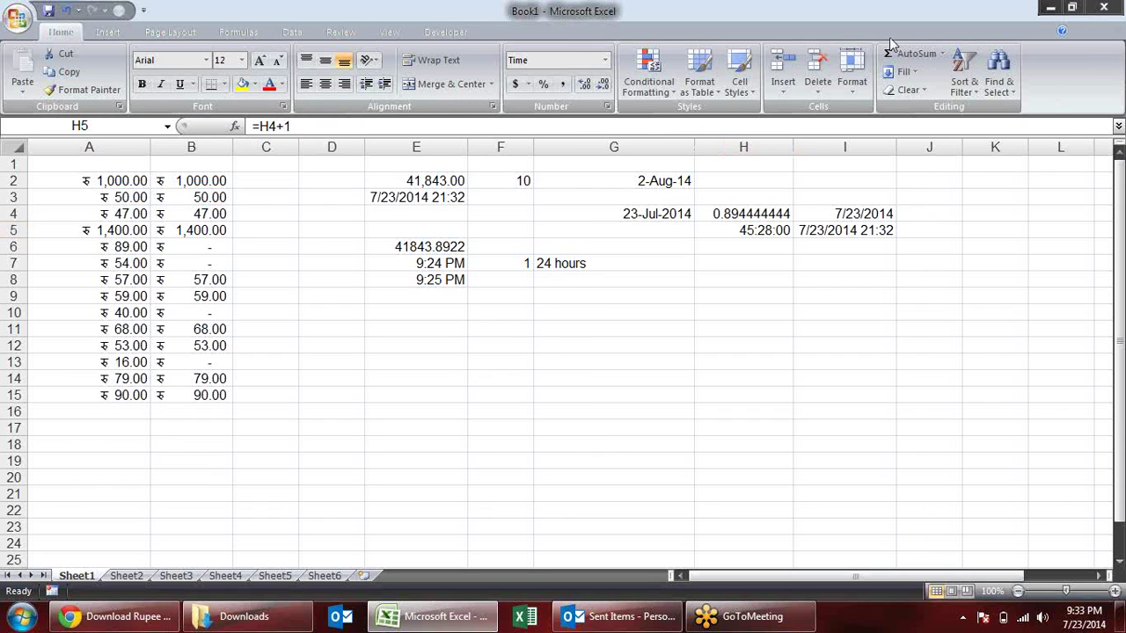
Step: Enter 1, 2 and 3 in cells D9 through D11
click(355, 298)
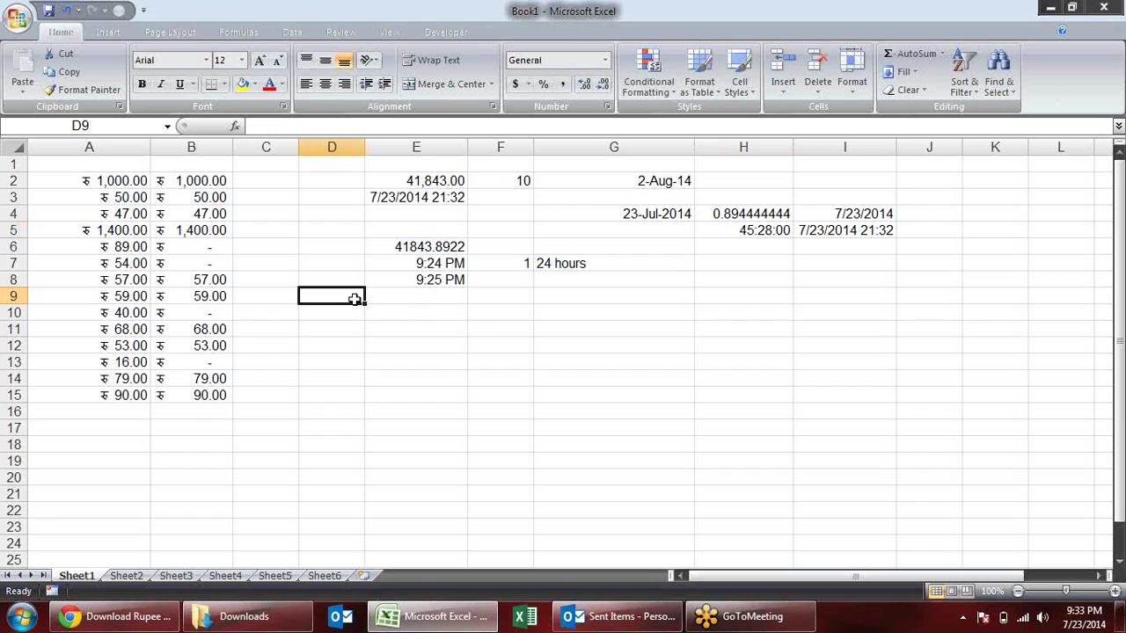
text(1)
key(Return)
text(2)
key(Return)
text(3)
key(Return)
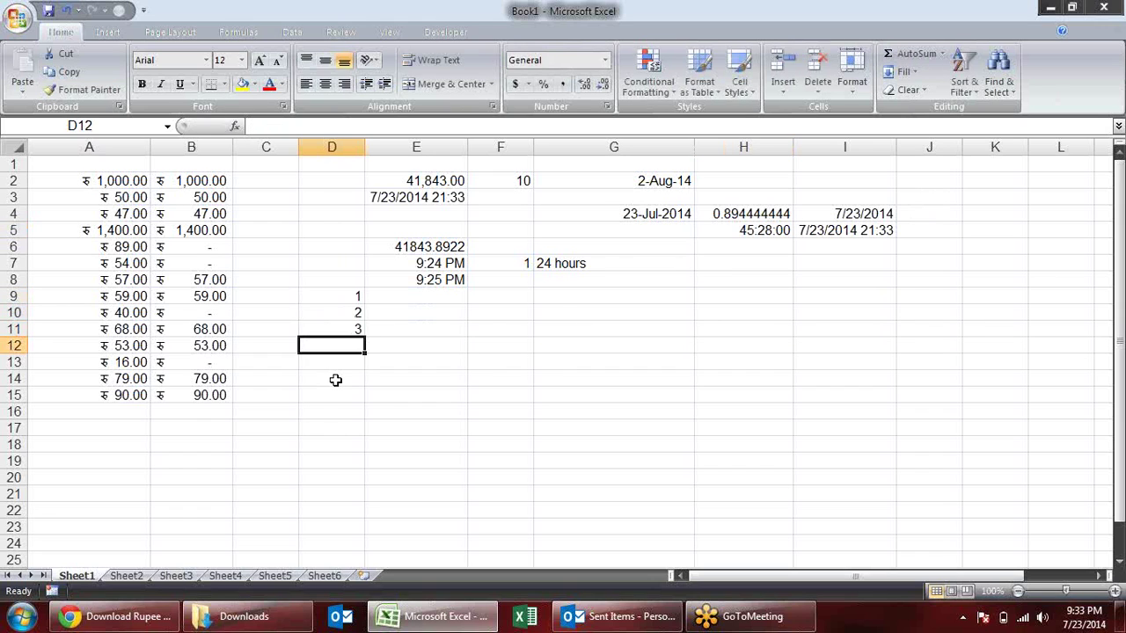
Step: Apply Percent Style to D9:D11, turning them into 100%, 200% and 300%
mouse_move(315, 301)
mouse_down()
mouse_move(336, 347)
mouse_move(342, 331)
mouse_up()
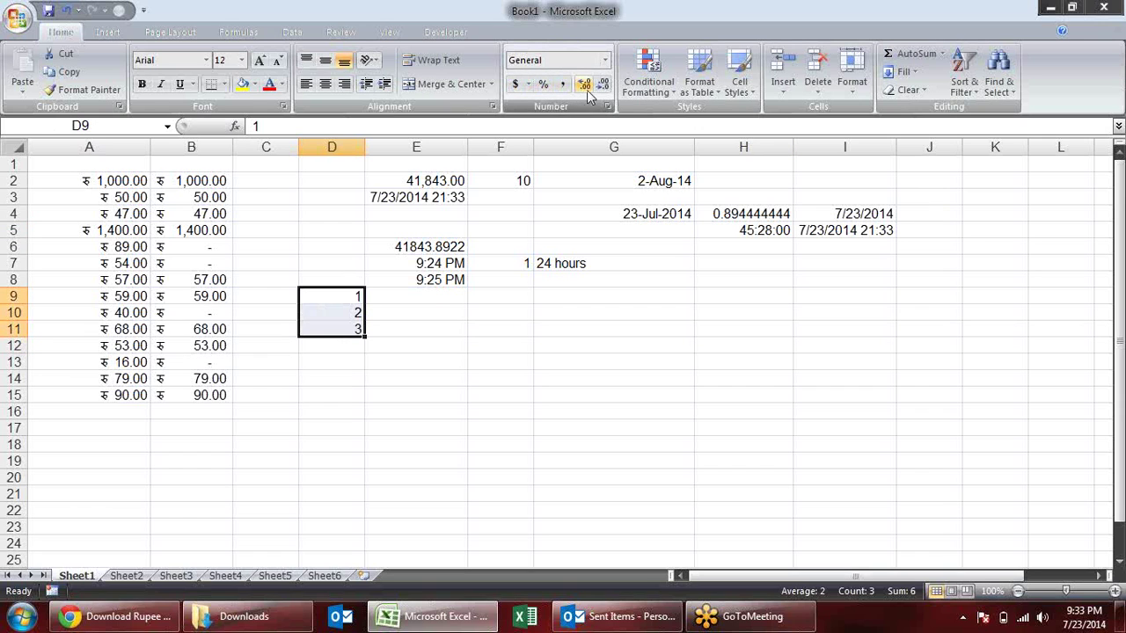
click(543, 85)
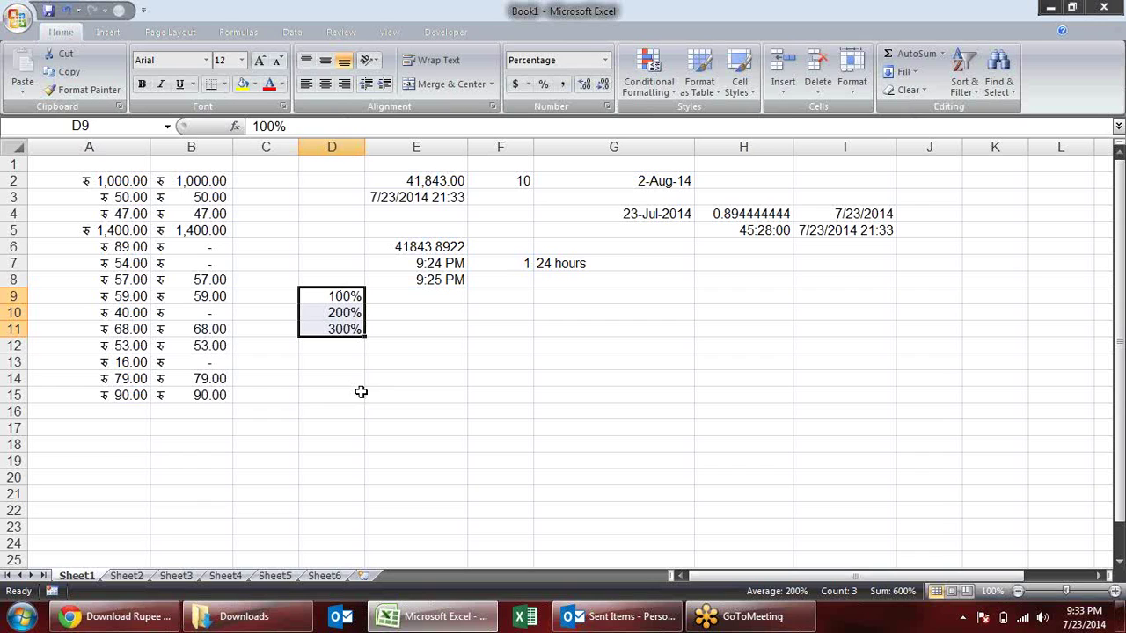
double_click(332, 297)
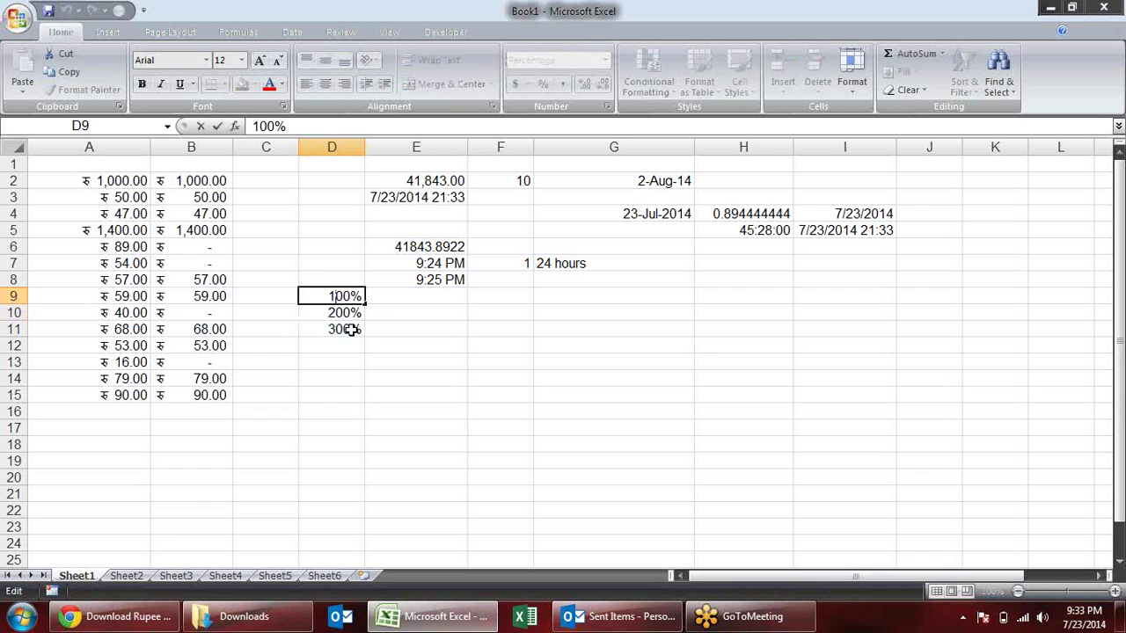
click(346, 367)
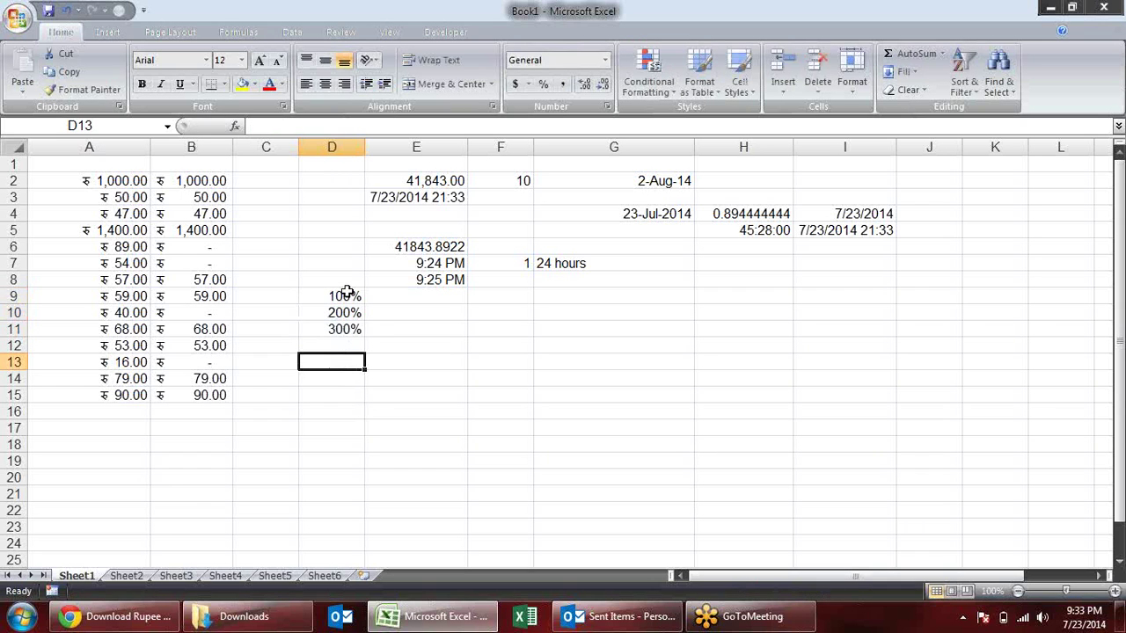
drag(339, 298, 343, 327)
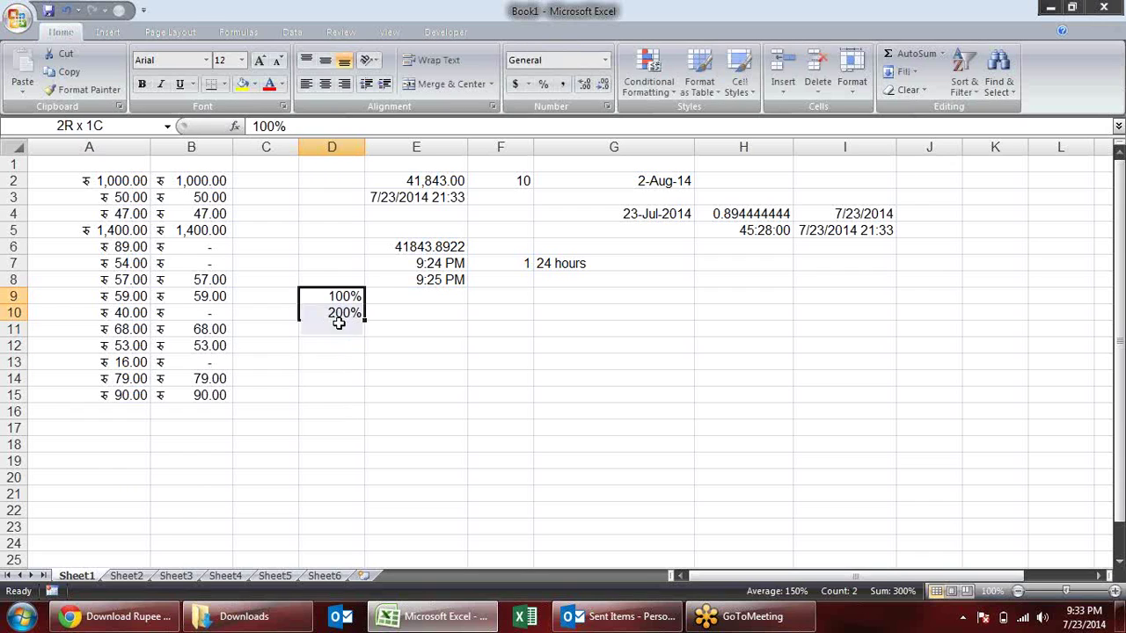
click(339, 312)
click(340, 295)
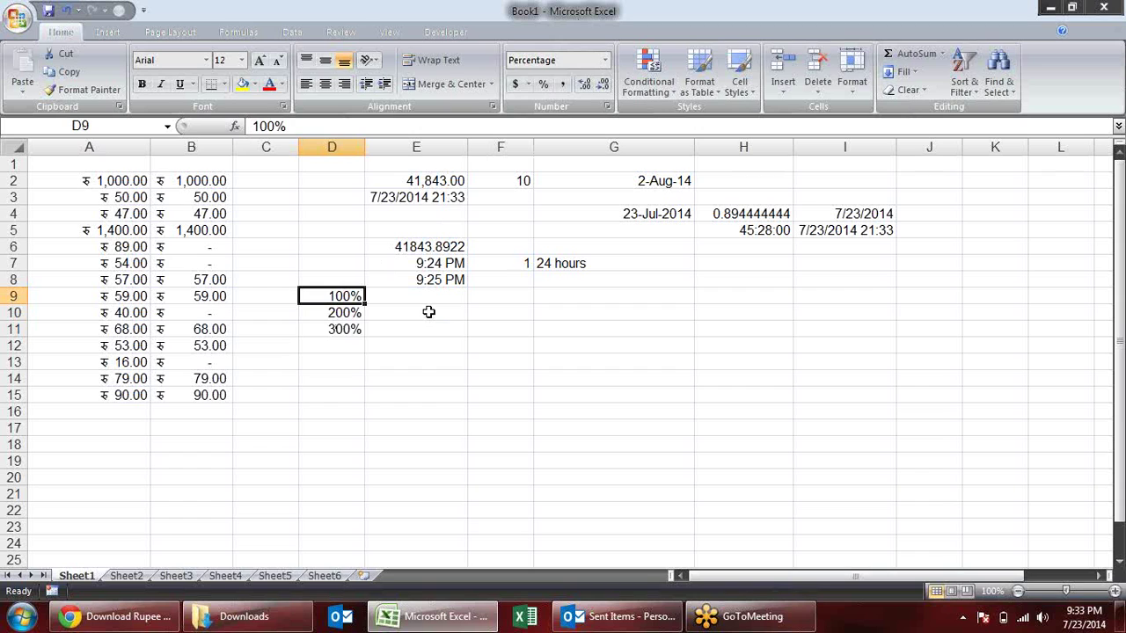
Step: Overwrite D9:D11 with 50%, 60% and 60%, then reset them to General
text(50)
key(Return)
text(60)
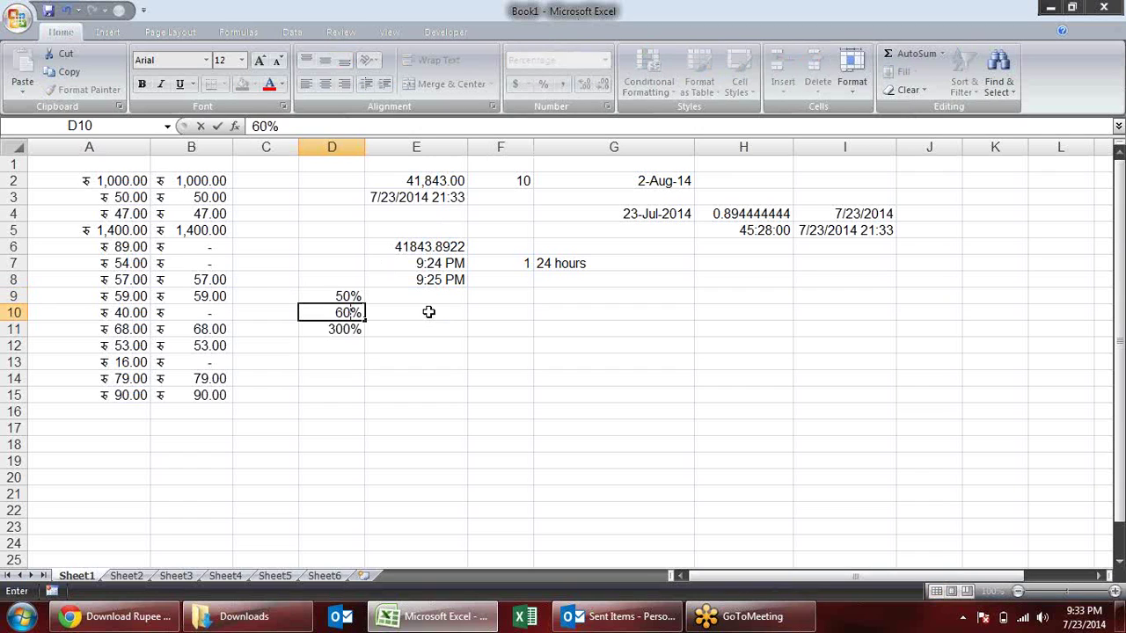
key(Return)
text(60)
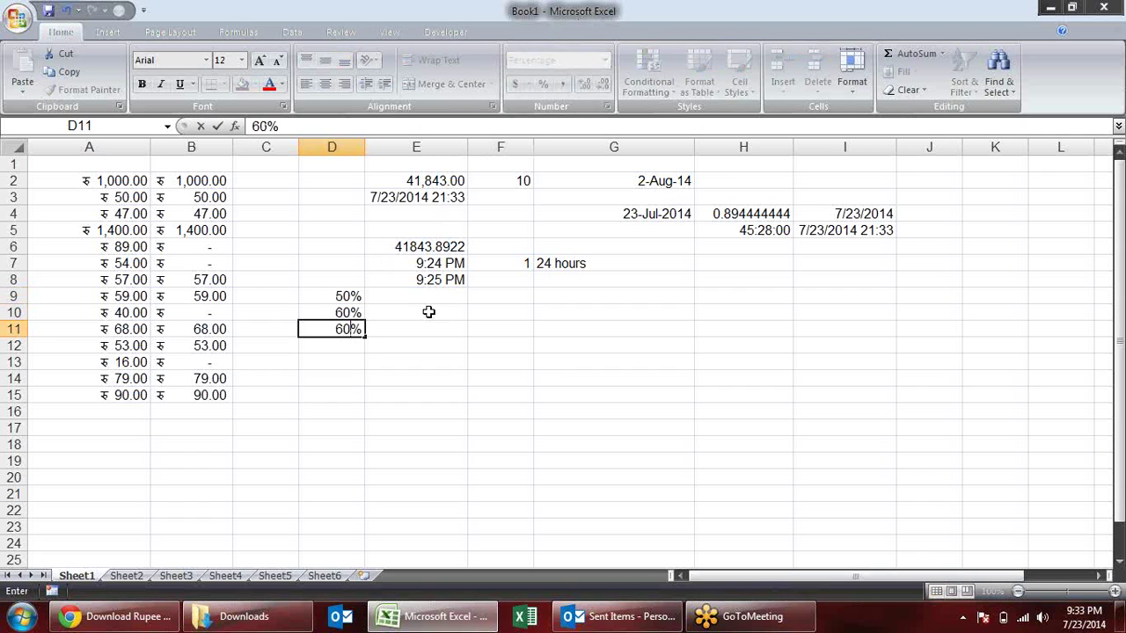
key(Return)
drag(324, 297, 337, 326)
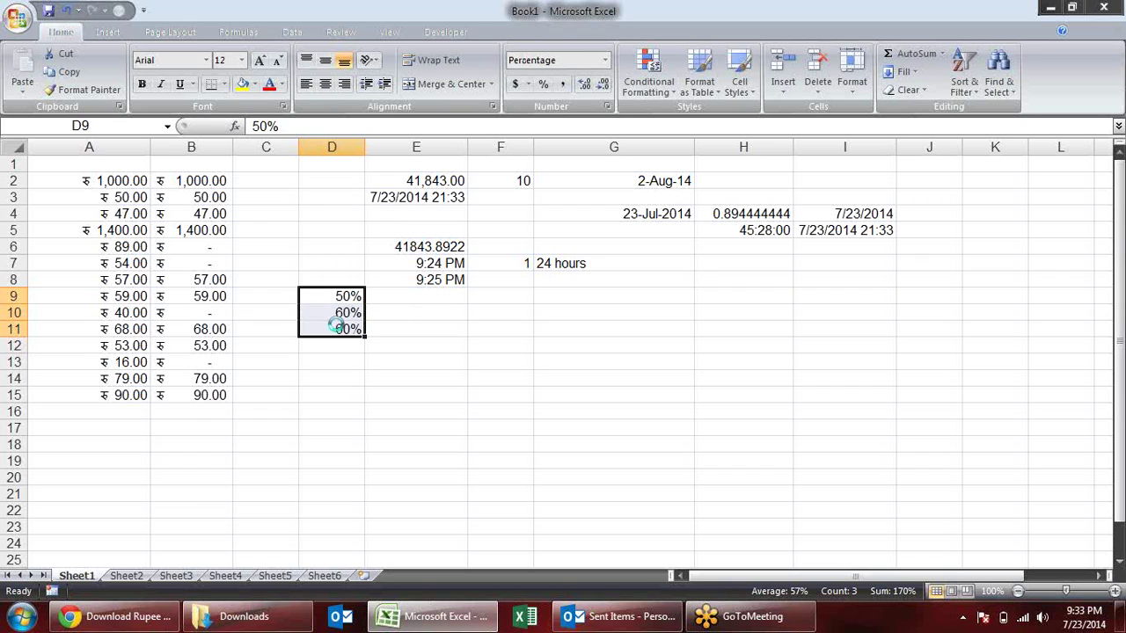
key(ctrl+shift+asciitilde)
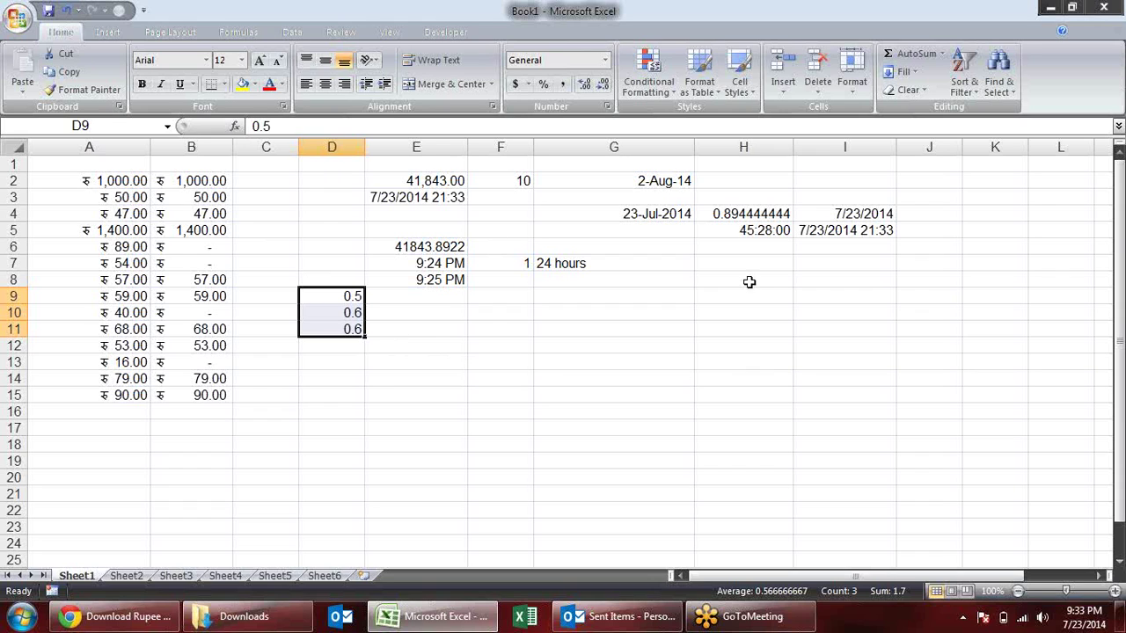
Step: Look over the Fraction options, then apply the Fraction format to D9
click(432, 301)
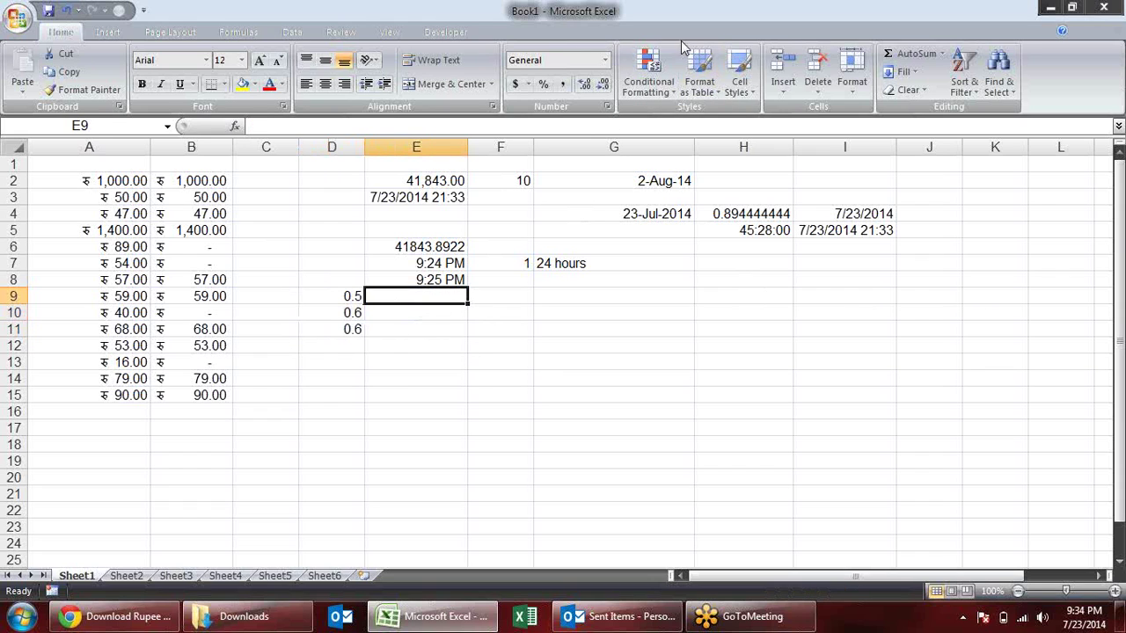
click(606, 108)
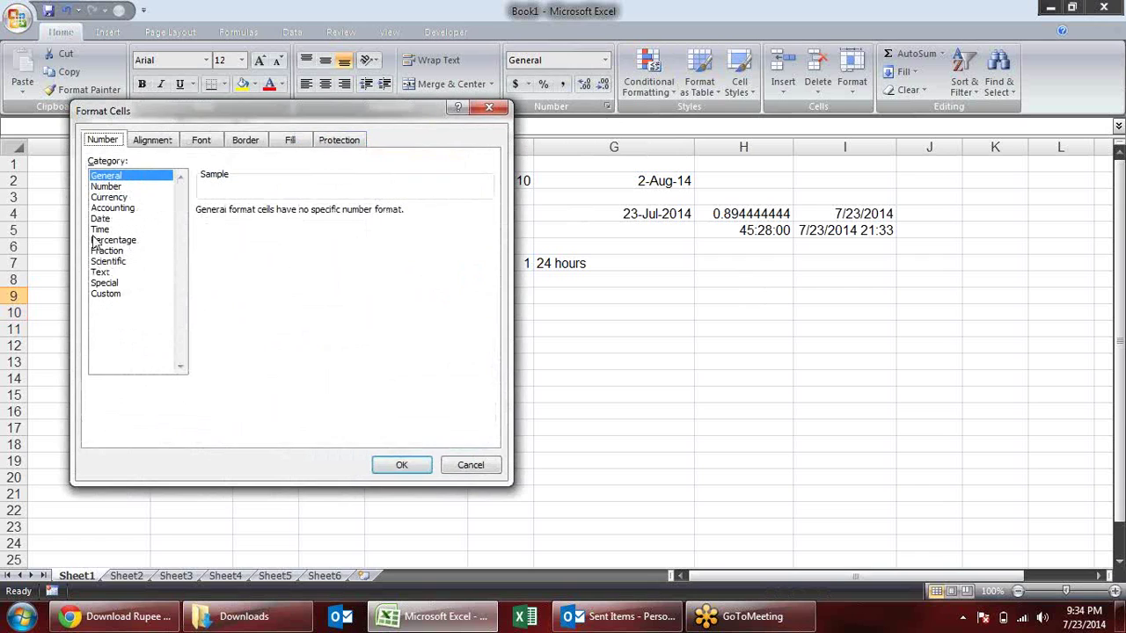
click(129, 251)
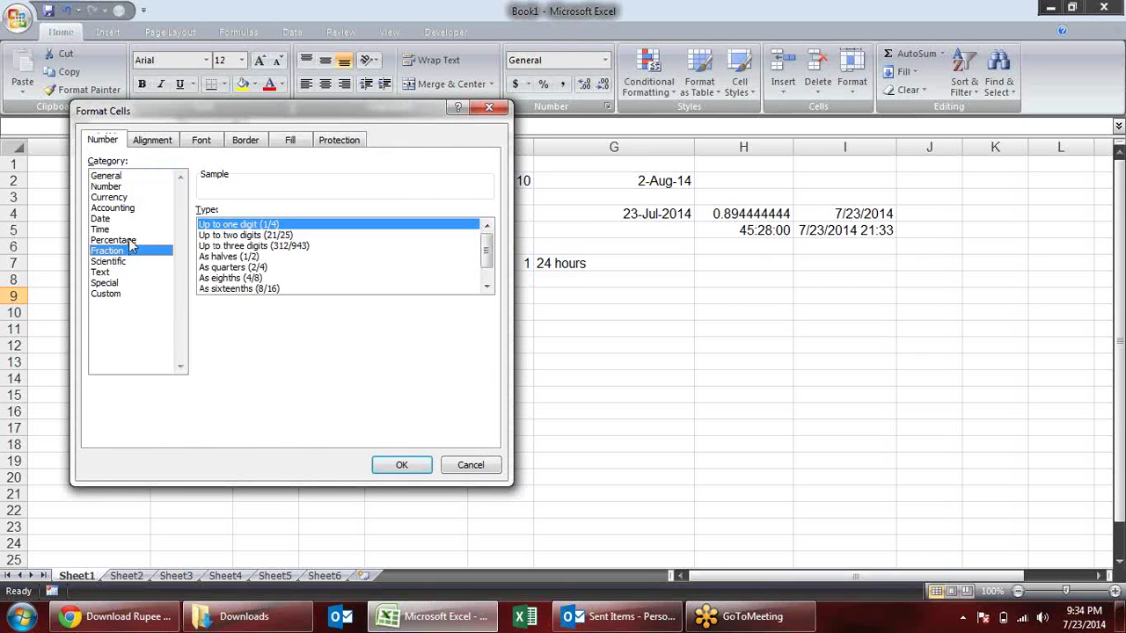
key(Return)
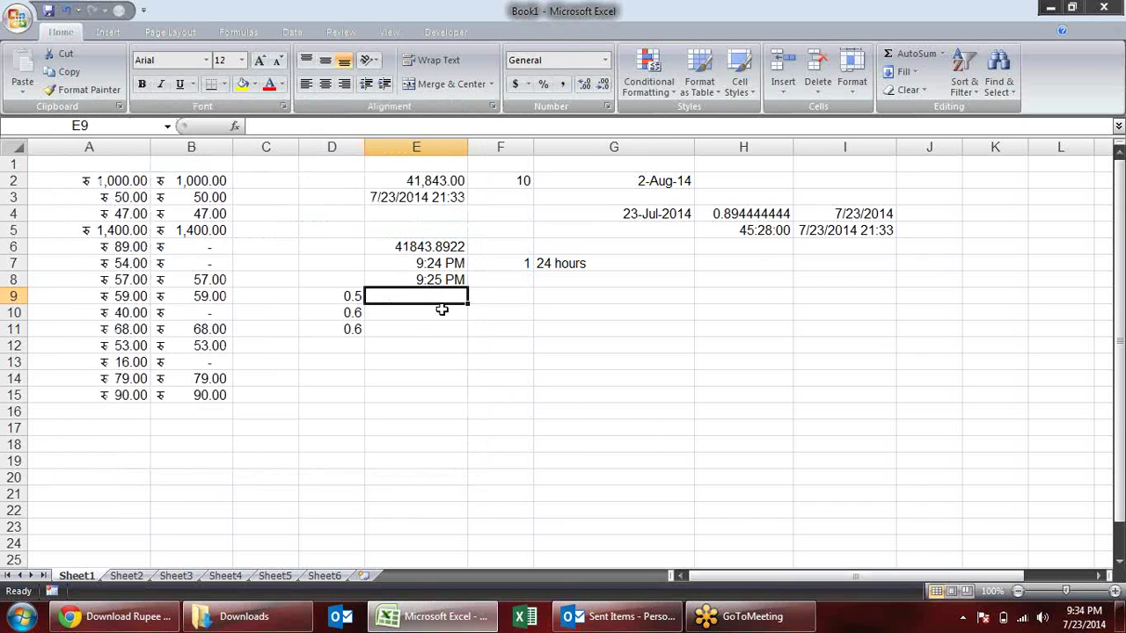
click(447, 327)
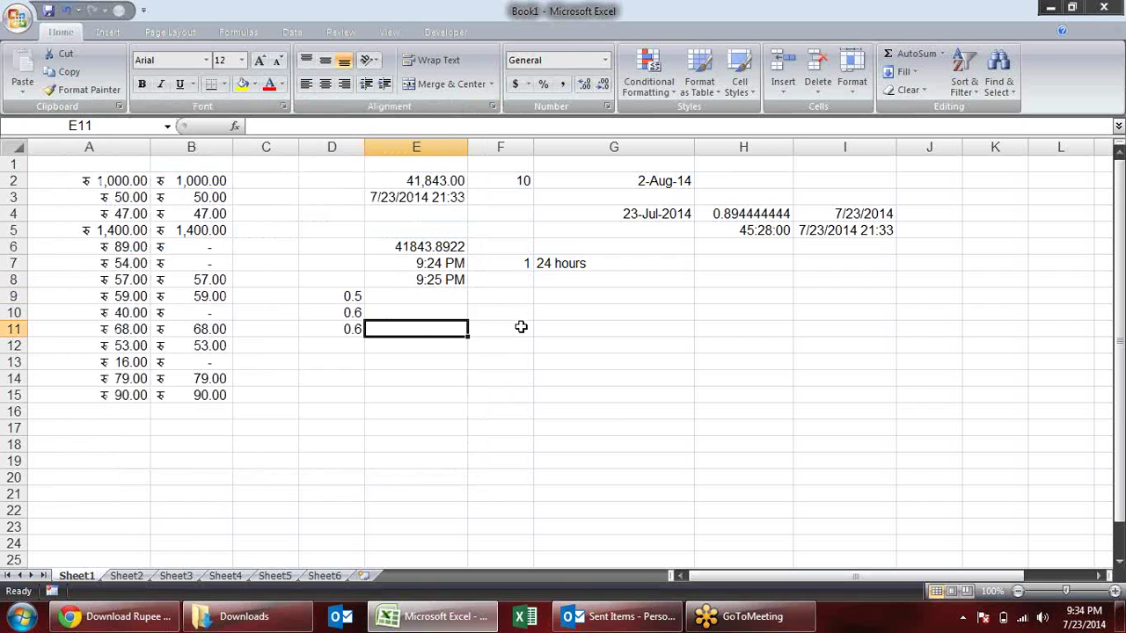
click(352, 299)
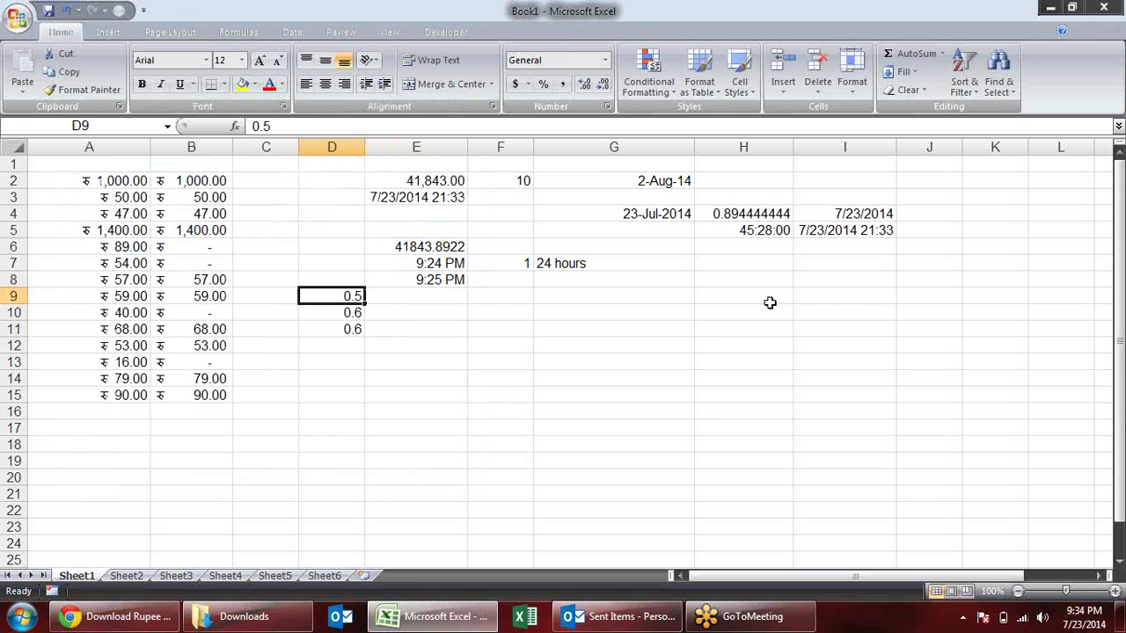
key(ctrl+1)
mouse_move(156, 118)
mouse_down()
mouse_move(444, 156)
mouse_move(629, 147)
mouse_up()
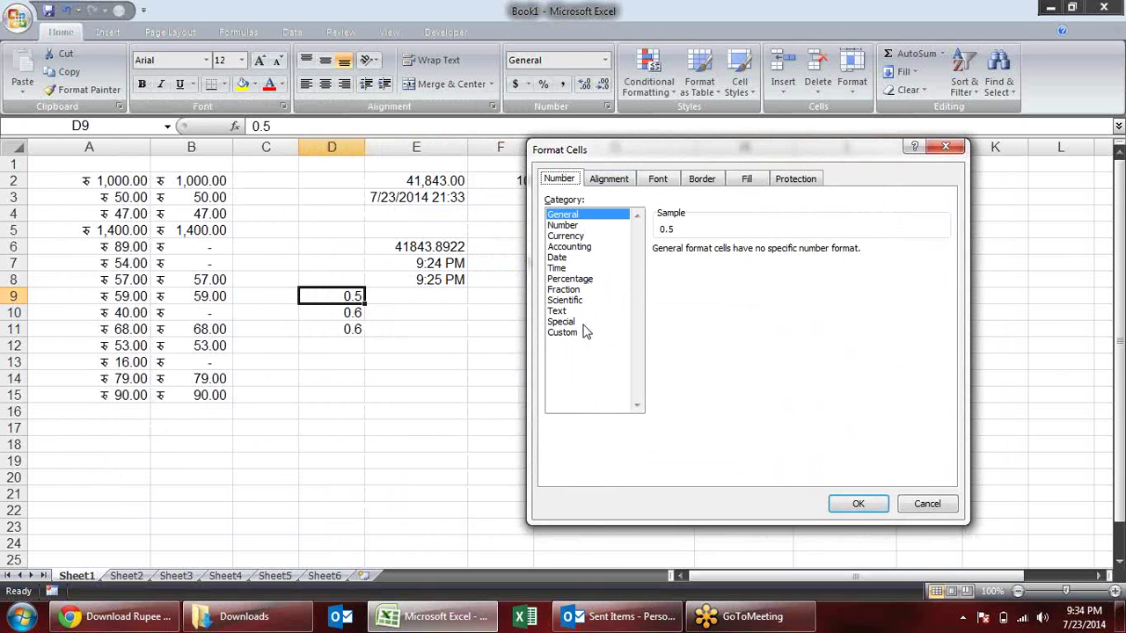
click(570, 290)
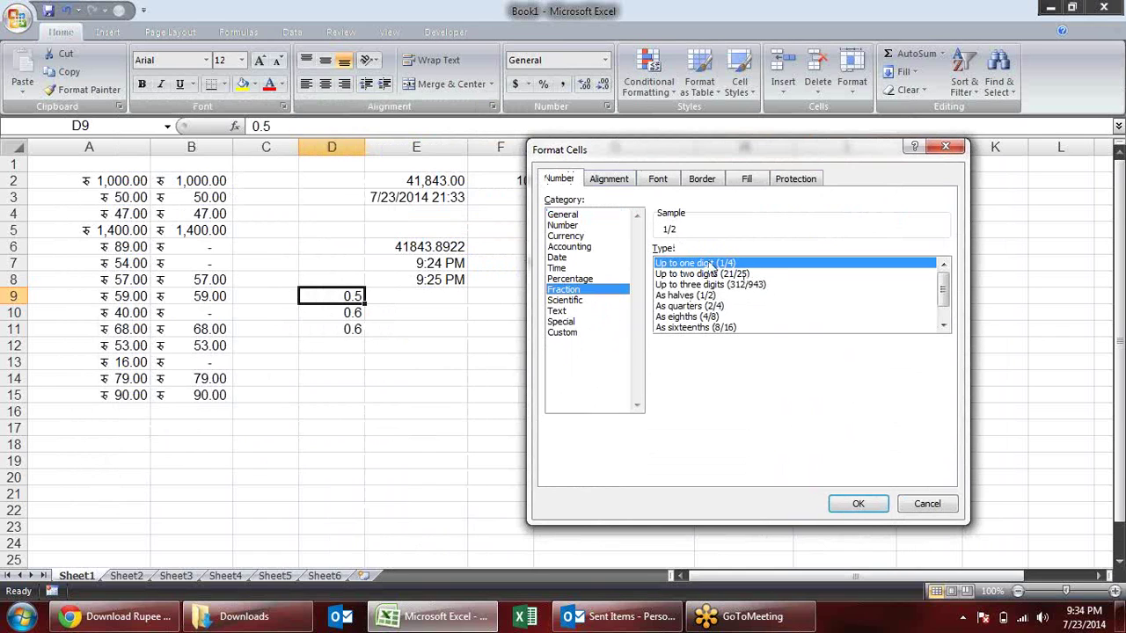
click(859, 503)
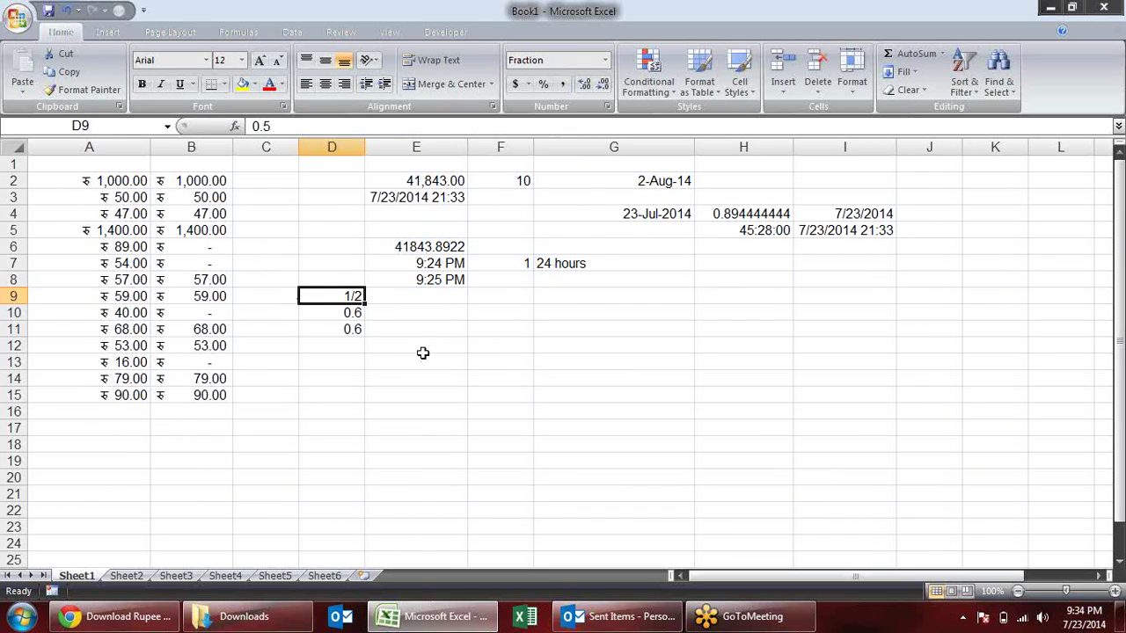
Step: Enter 1.5 and then 3.5 in D9, displayed as 3 1/2
text(1.5)
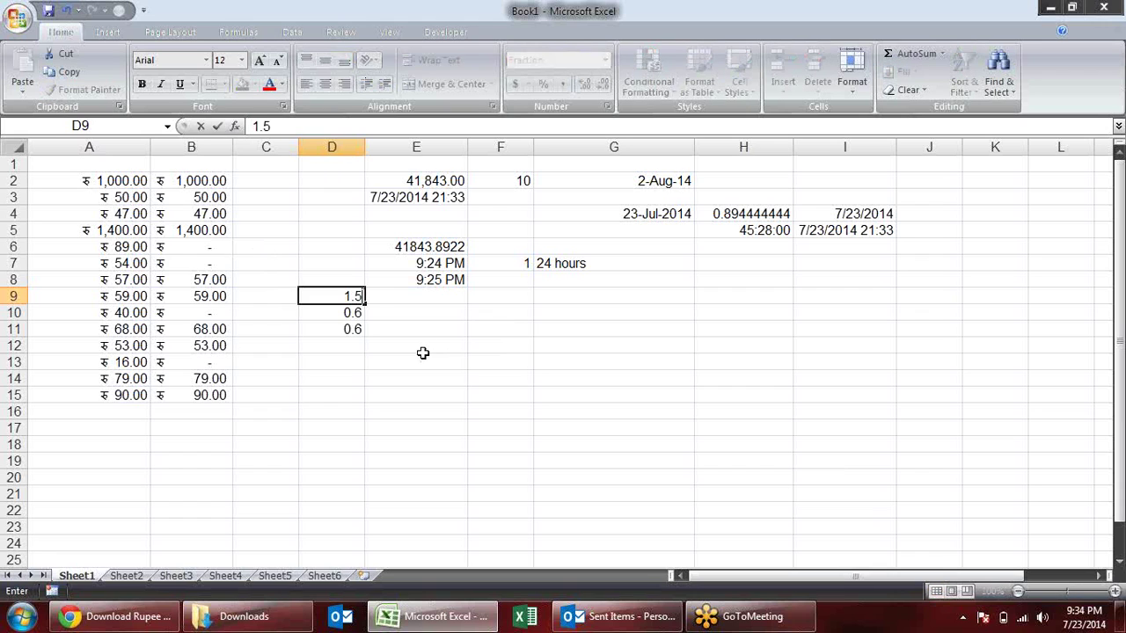
key(Return)
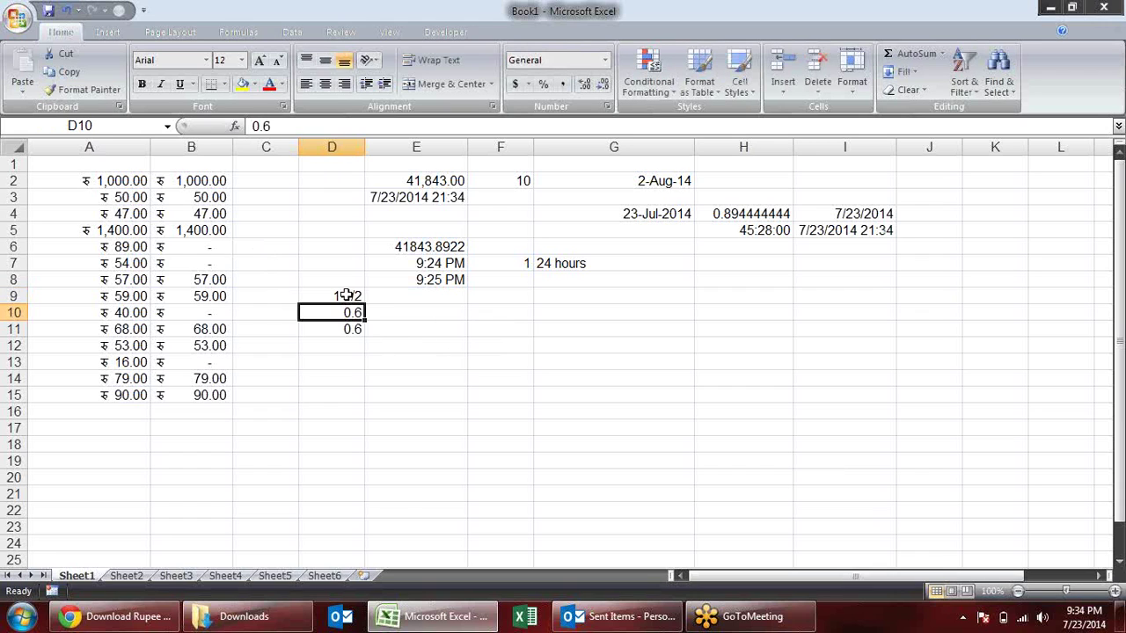
click(346, 296)
text(3.5)
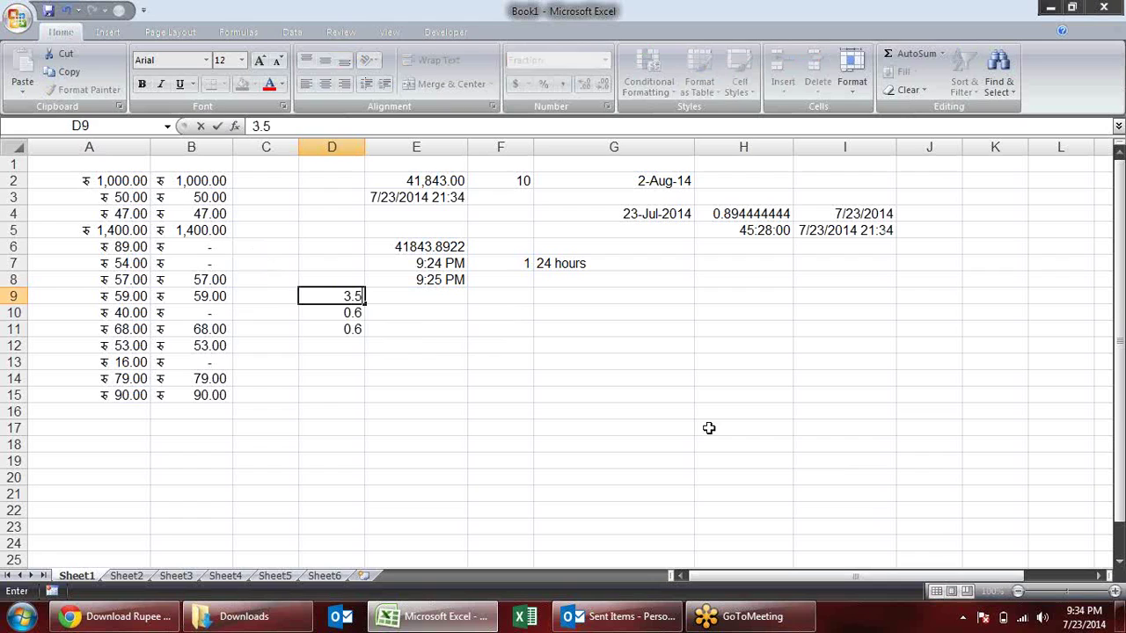
key(Return)
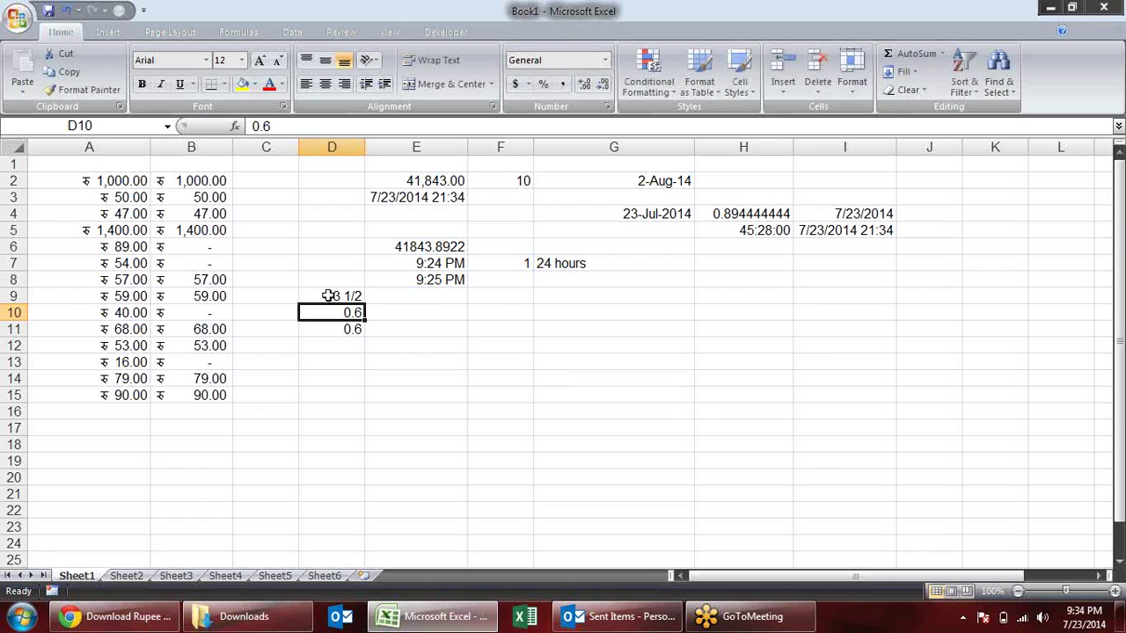
Step: Copy D9's fraction format to D10:D11 with Format Painter, showing 3/5
click(331, 297)
drag(348, 296, 357, 299)
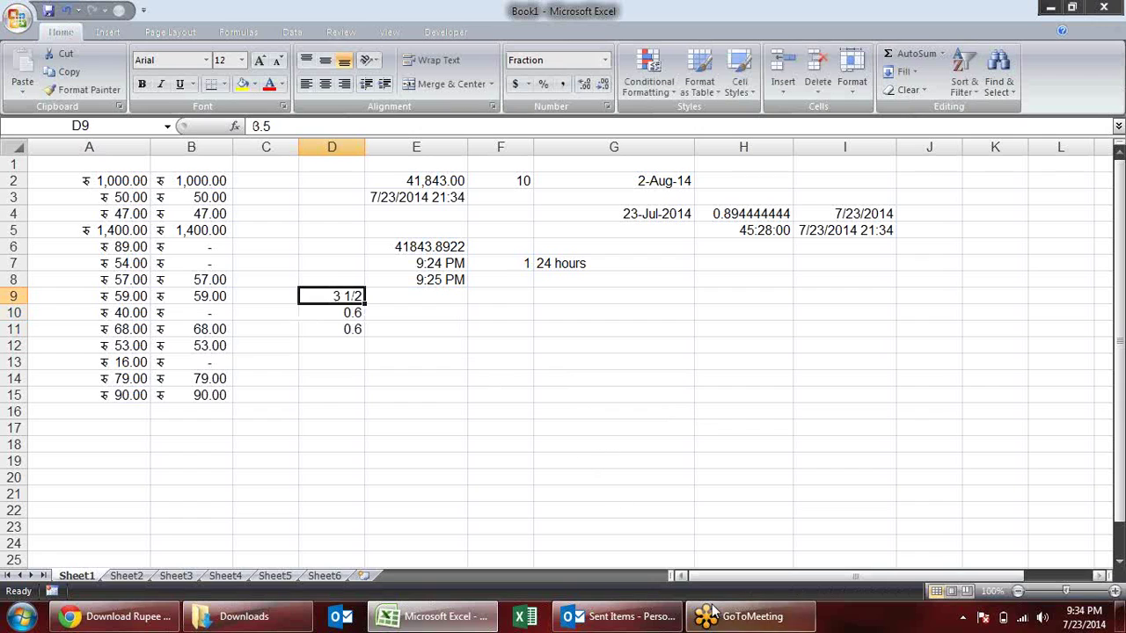
click(74, 91)
drag(352, 312, 354, 329)
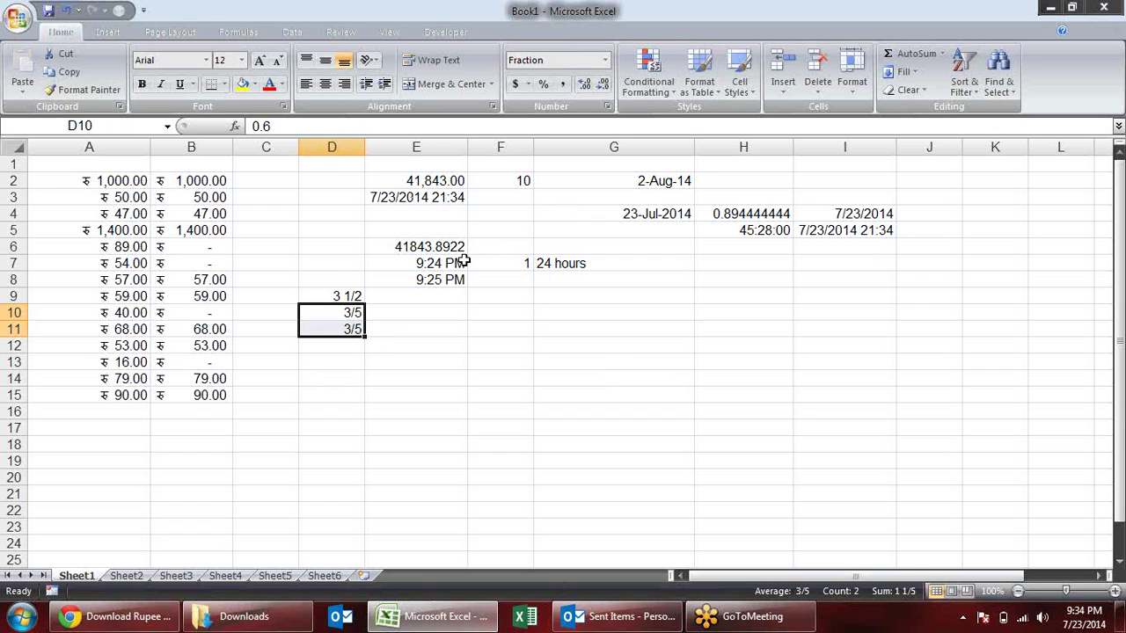
Step: Copy B5's accounting format to E7 so it shows ₹ 0.89
click(192, 230)
click(55, 91)
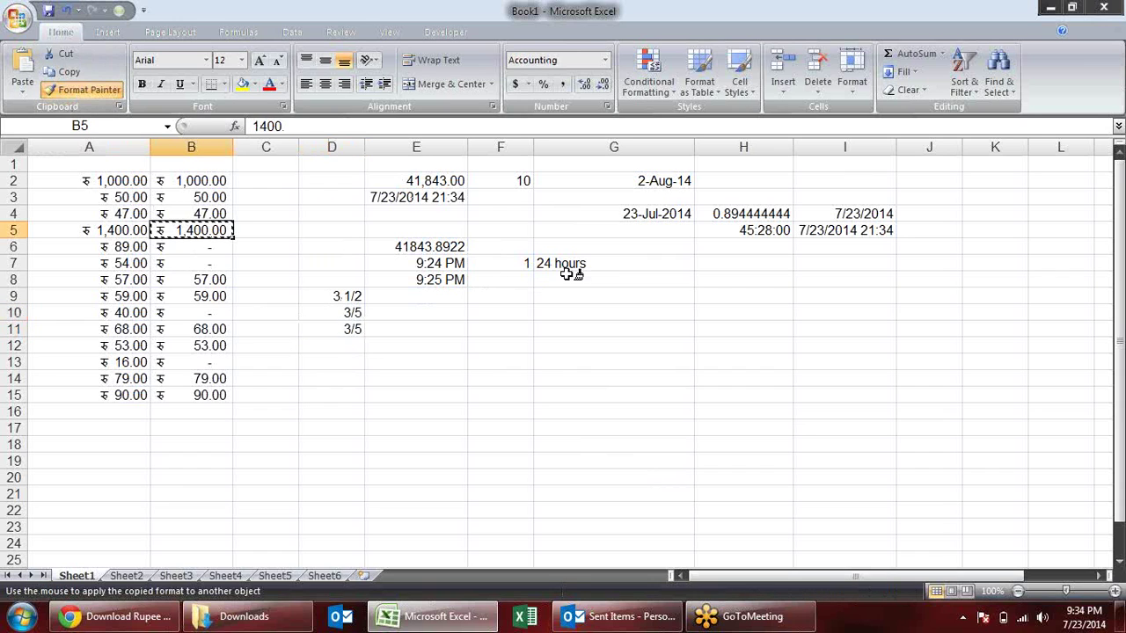
click(426, 263)
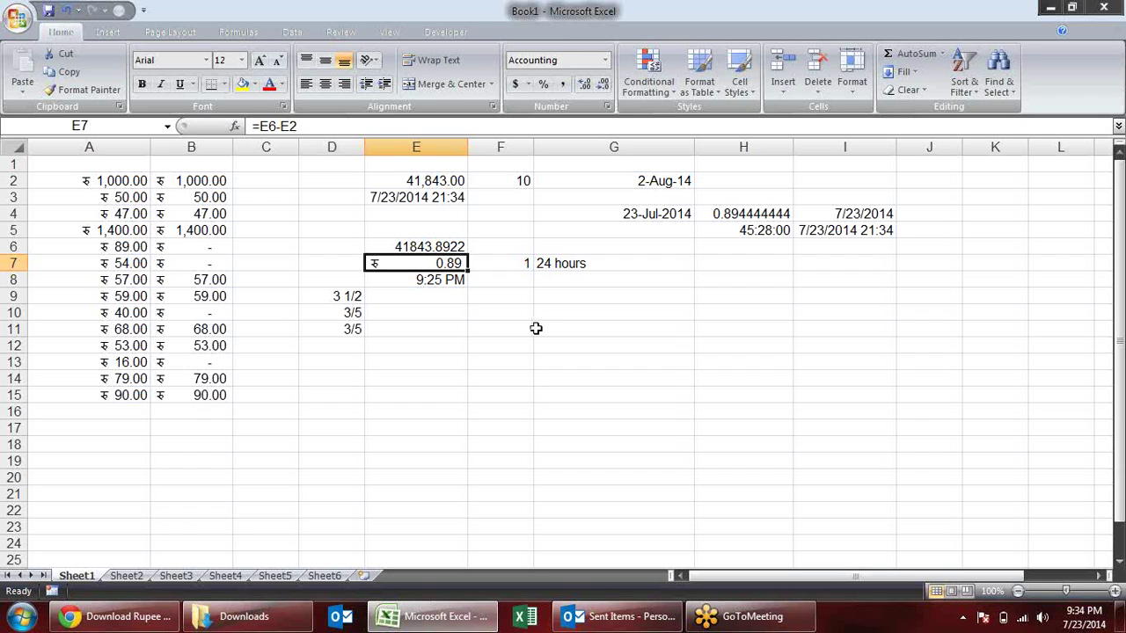
Step: Browse the Fraction, Scientific and Text categories in Format Cells, then cancel
click(497, 308)
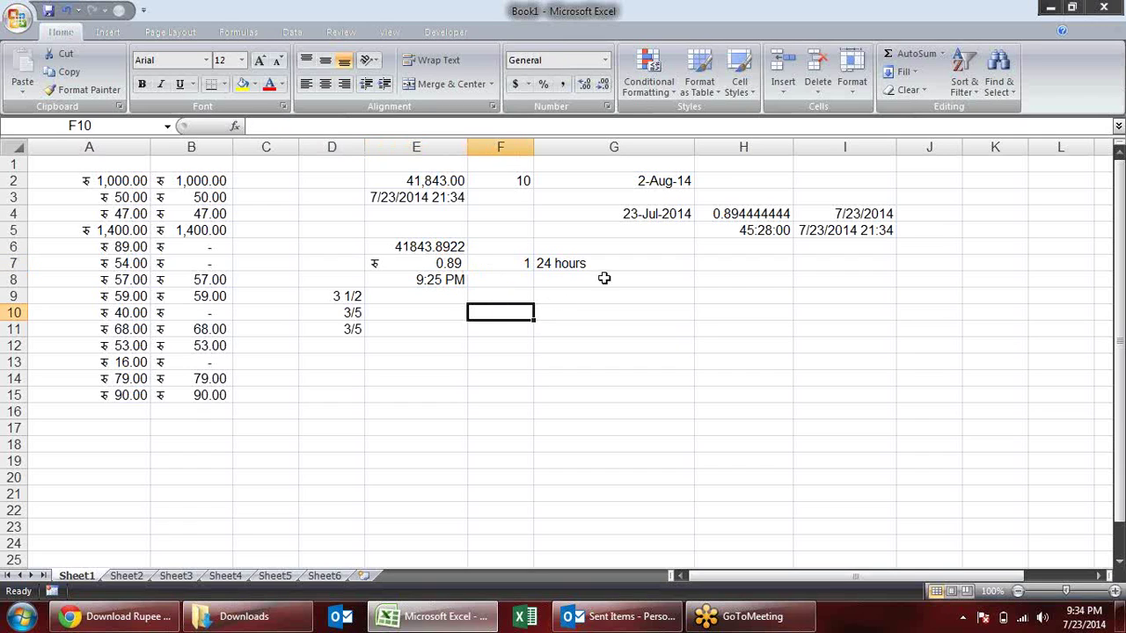
click(606, 106)
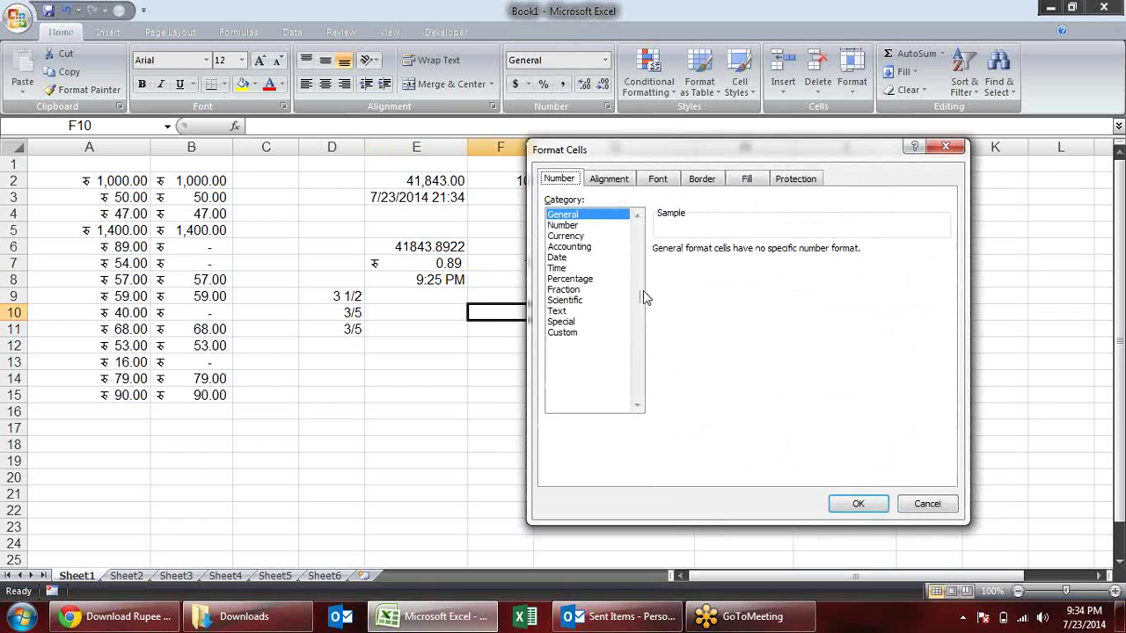
click(562, 290)
click(567, 302)
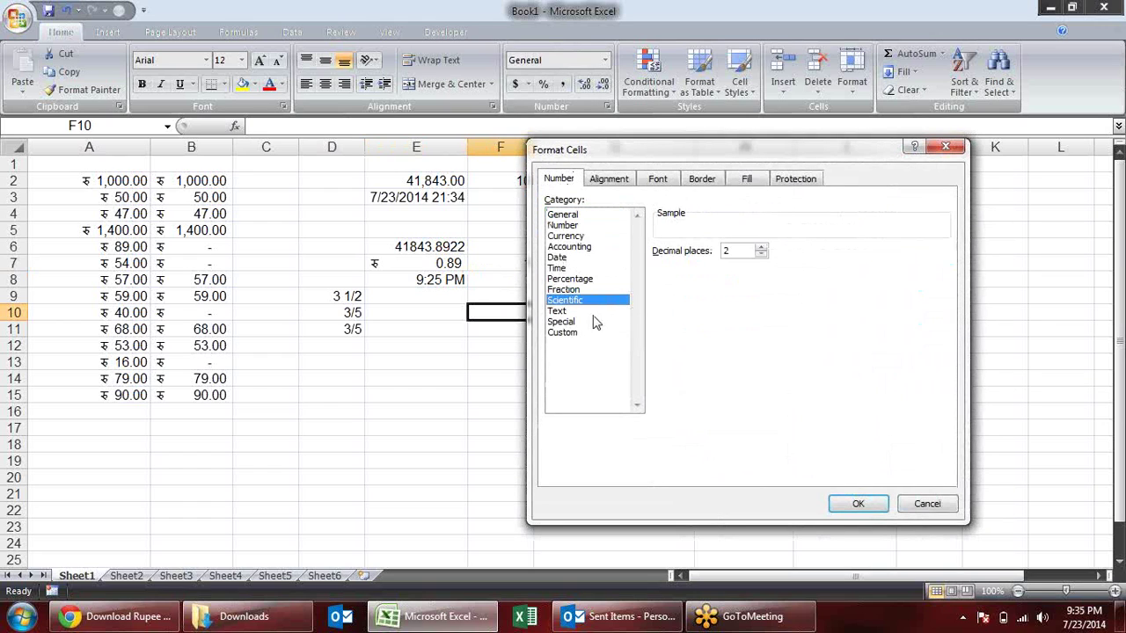
click(558, 311)
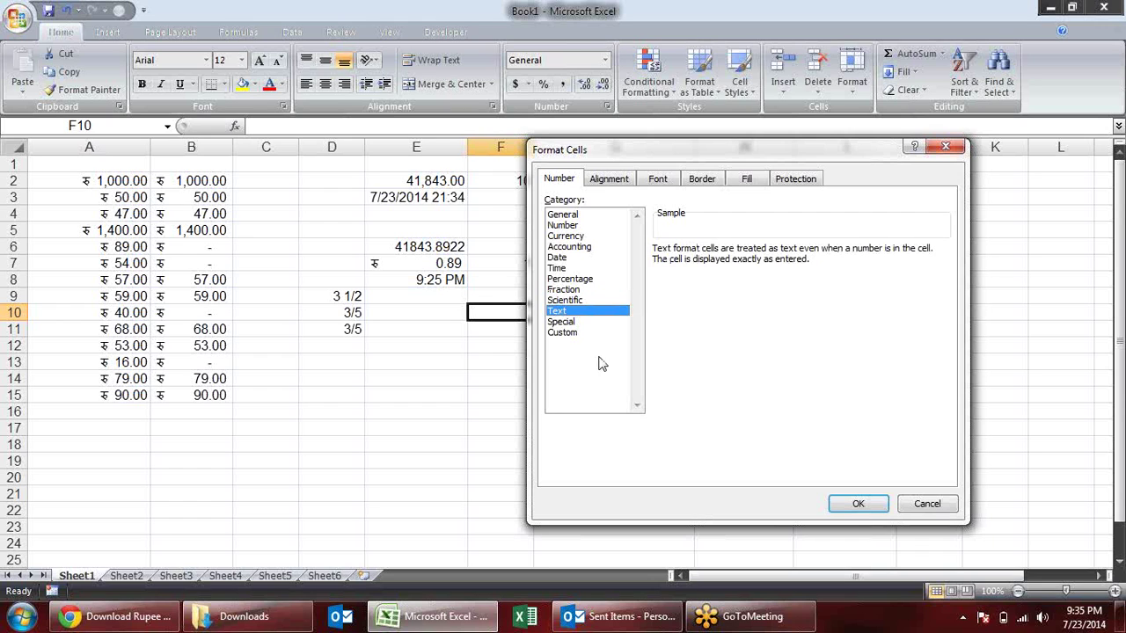
click(926, 504)
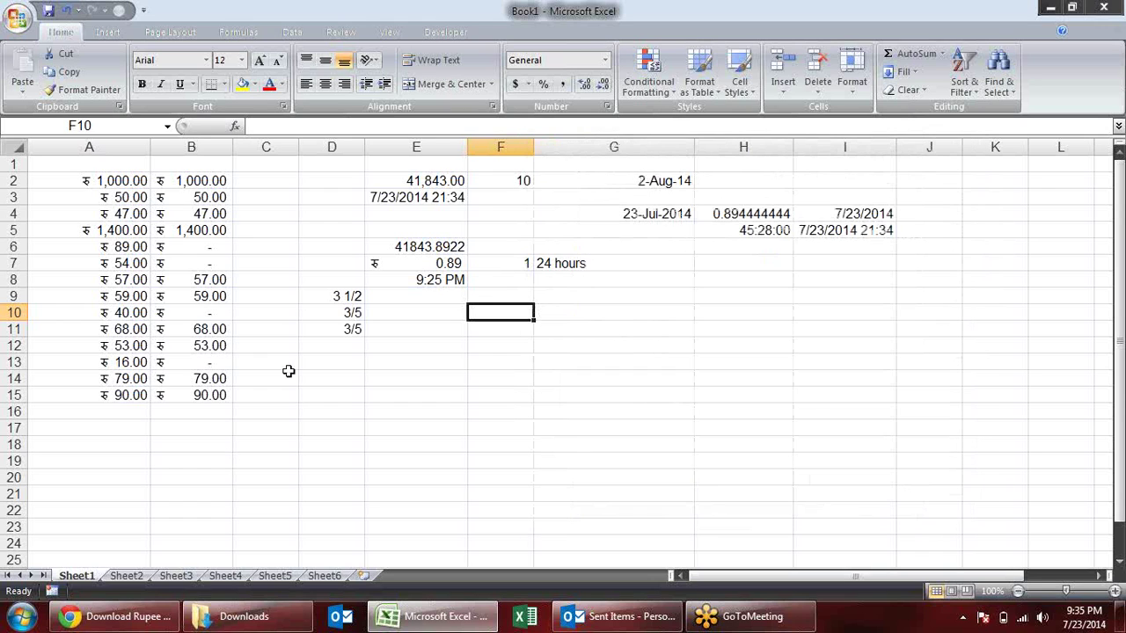
Step: Enter '003256 in G9 so it is stored as text with leading zeros
click(658, 294)
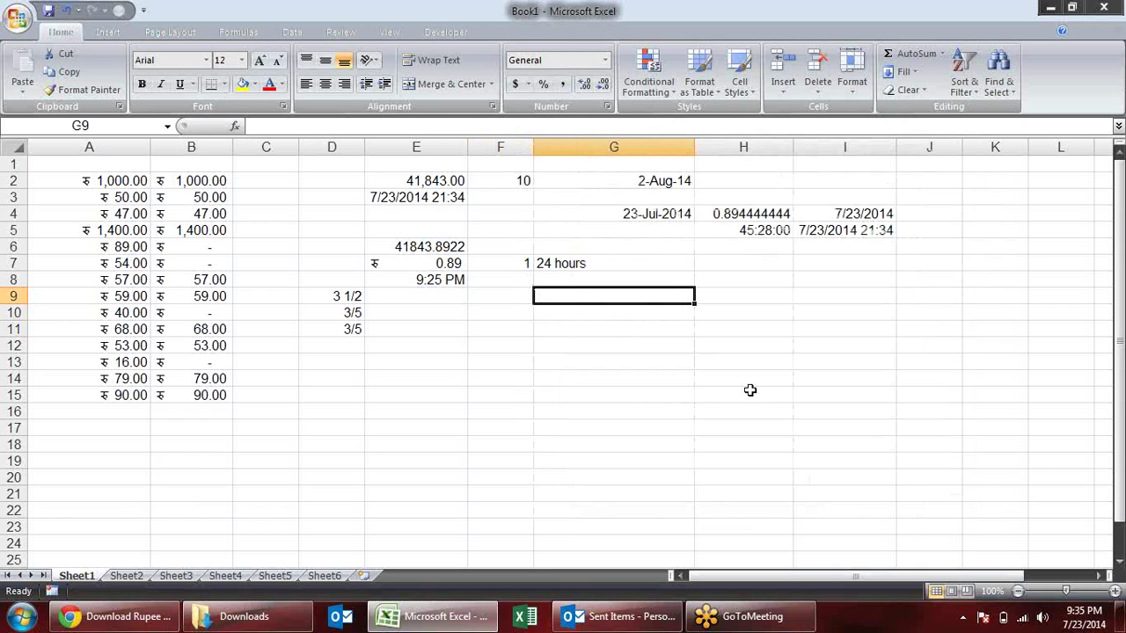
text(,)
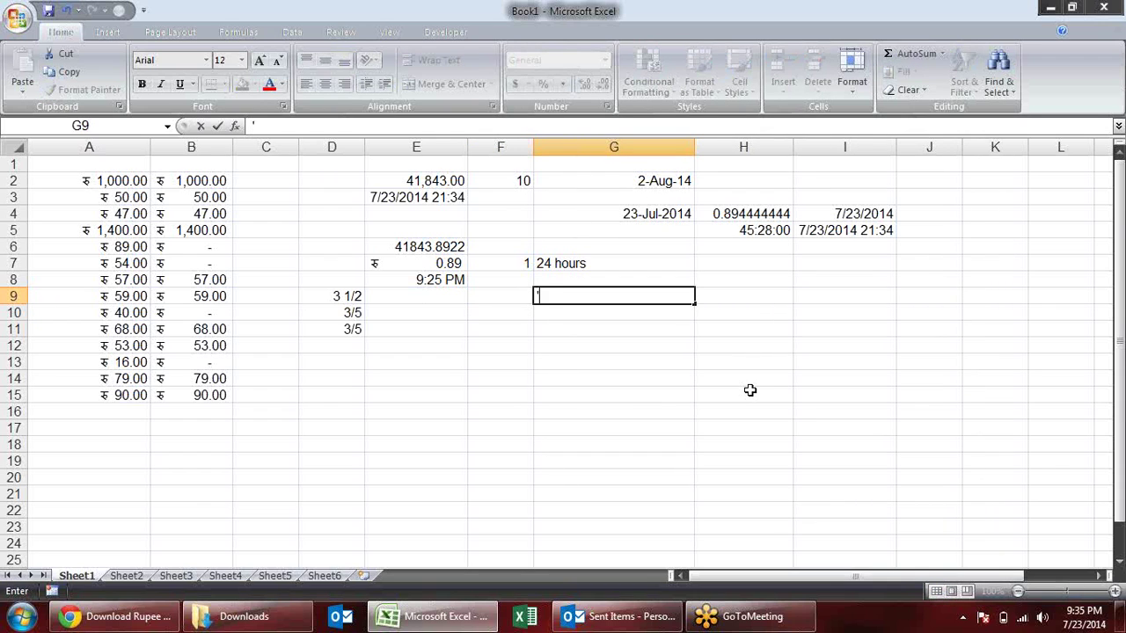
text(003256)
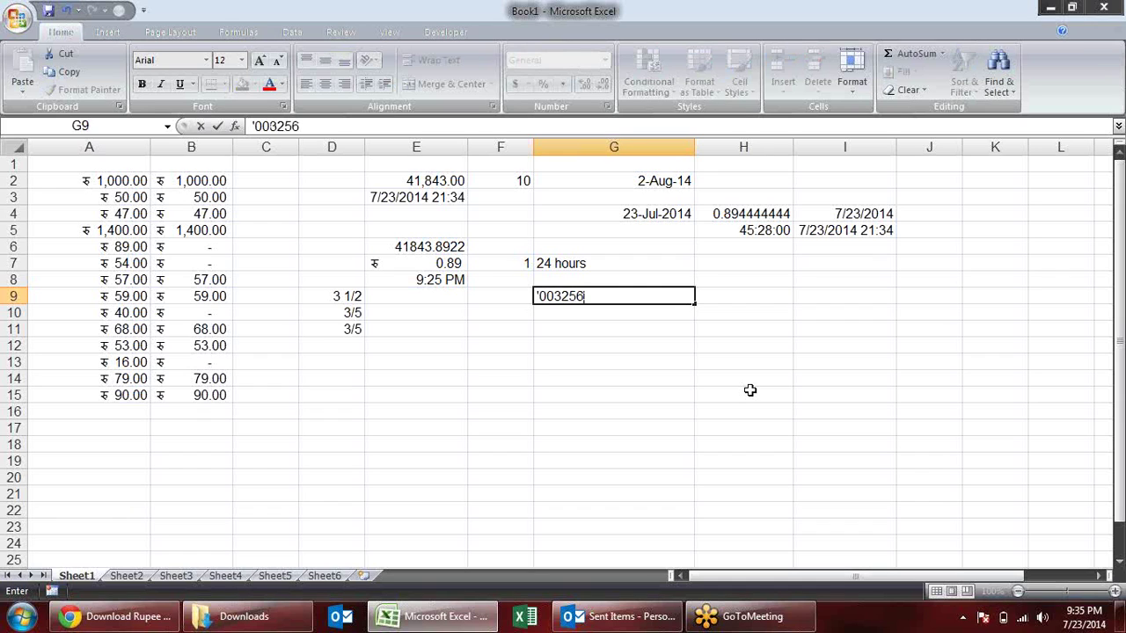
key(Return)
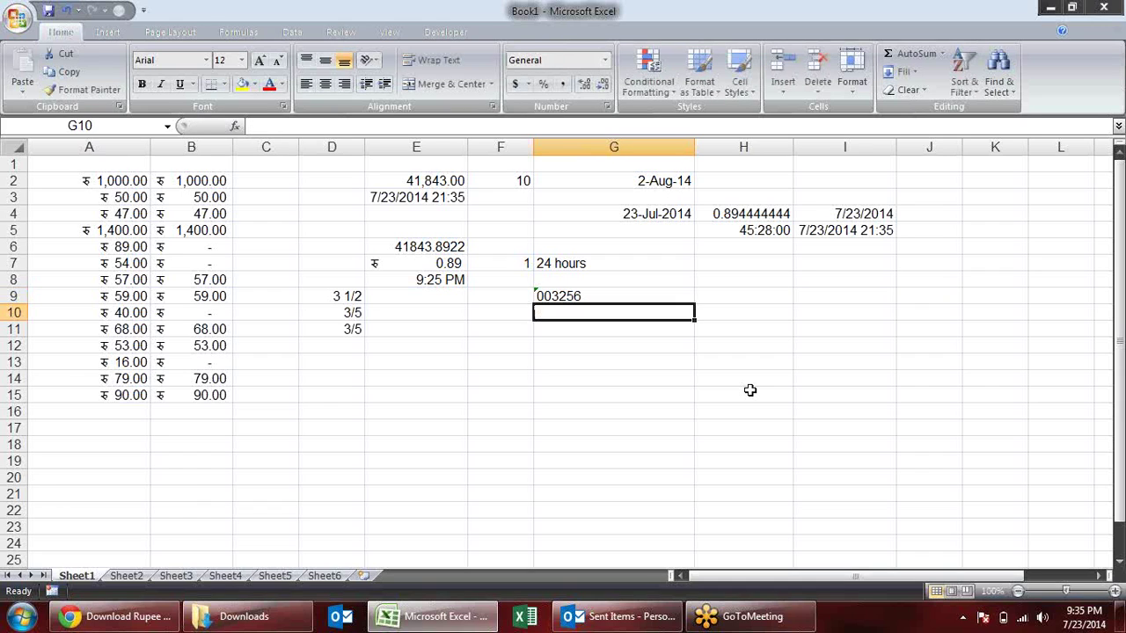
Step: Enter 00365 in G10 to show the zeros dropping, then clear G10
text(00365)
key(Return)
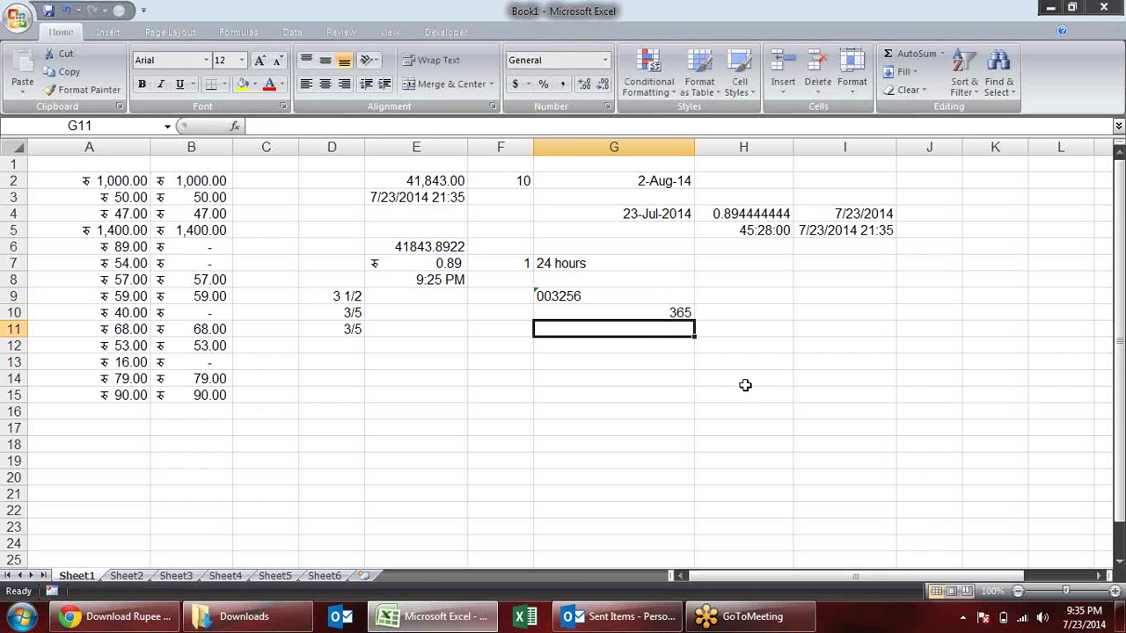
click(666, 312)
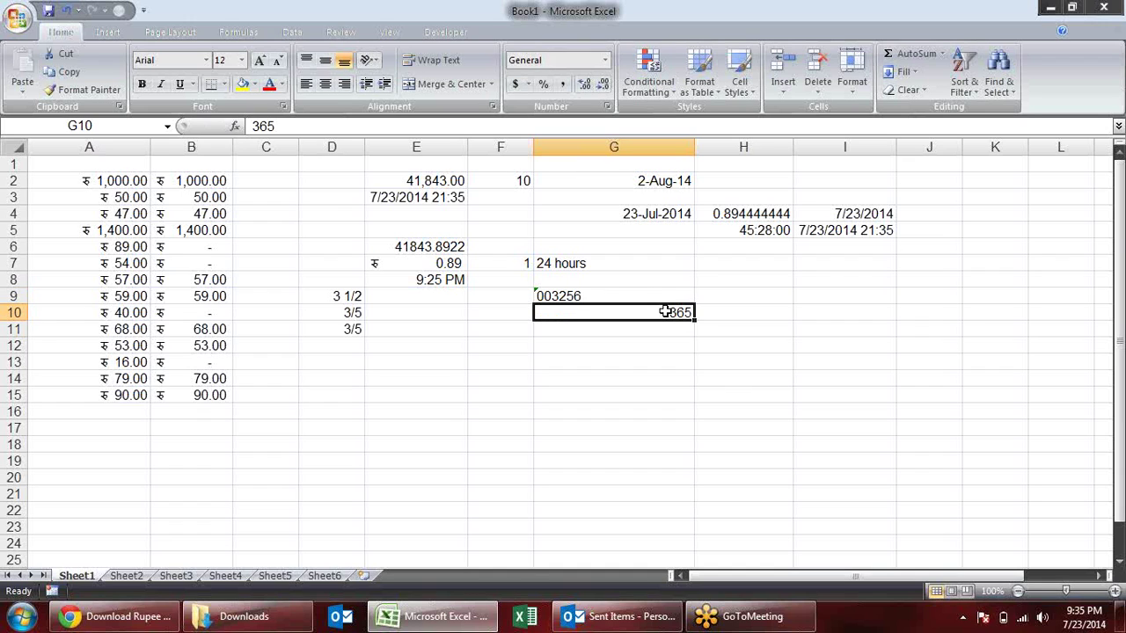
key(Delete)
Step: Apply the Text number format to cells H9:H19
drag(745, 291, 762, 459)
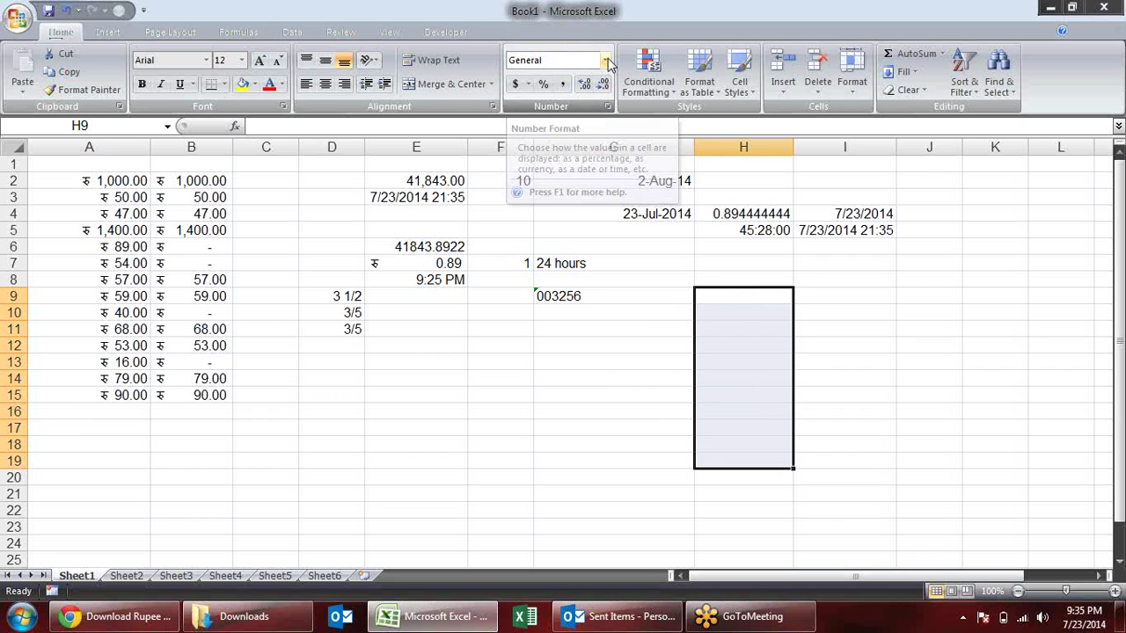
click(606, 106)
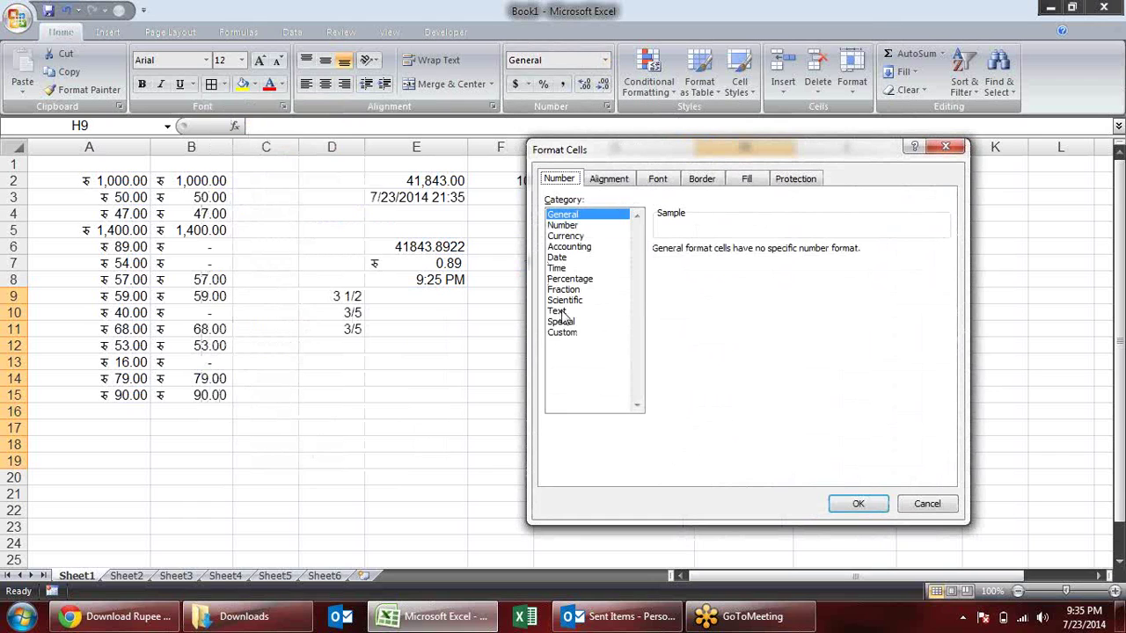
click(558, 312)
click(858, 498)
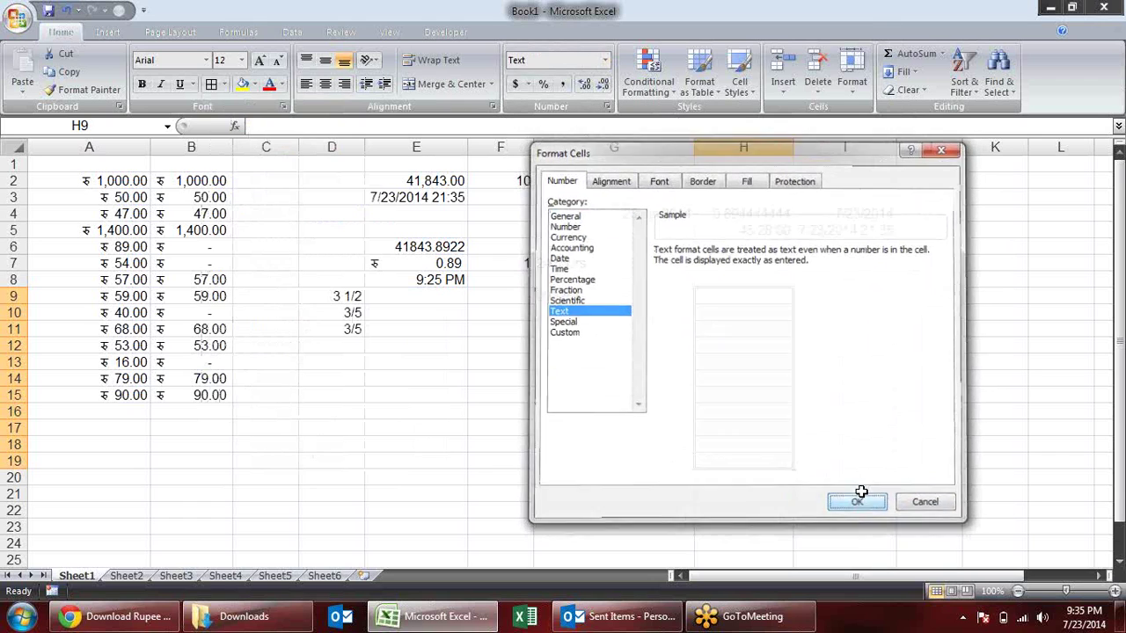
Step: Enter codes 0005254, 03325, 00123, 0125, 002365 and 0001236 in H9 through H14
click(776, 300)
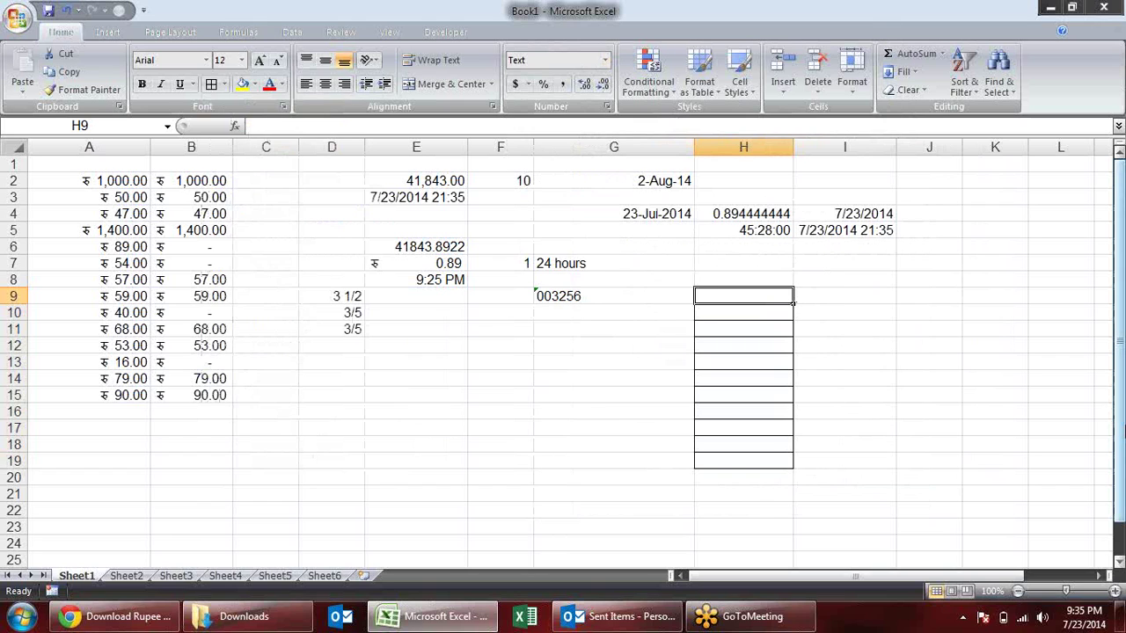
text(0005254)
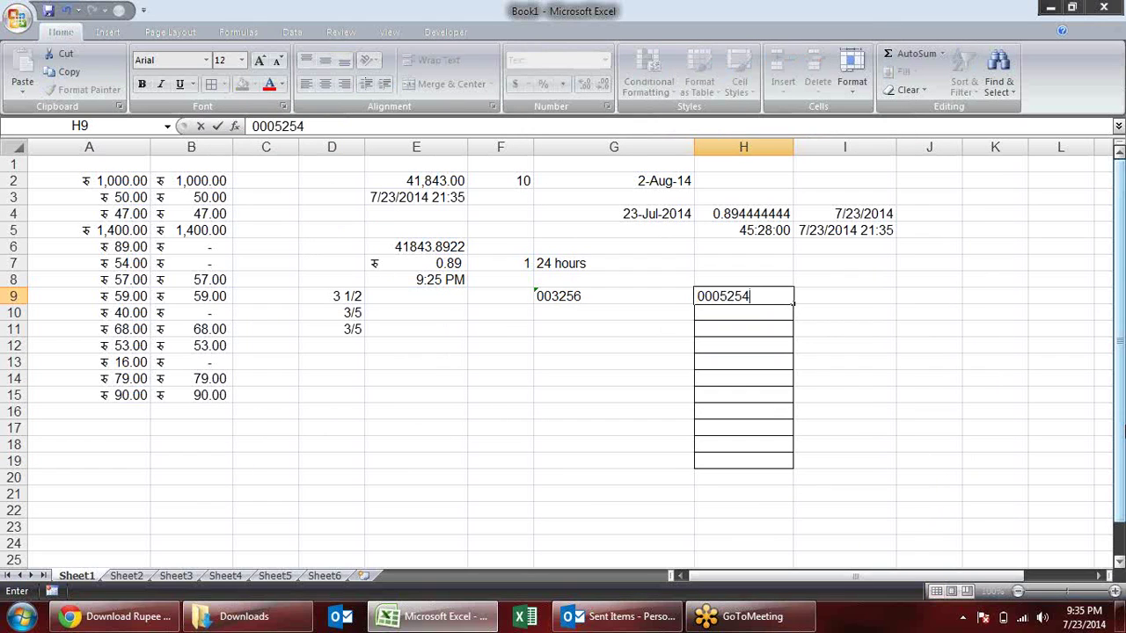
key(Return)
text(03325)
key(Return)
text(00123)
key(Return)
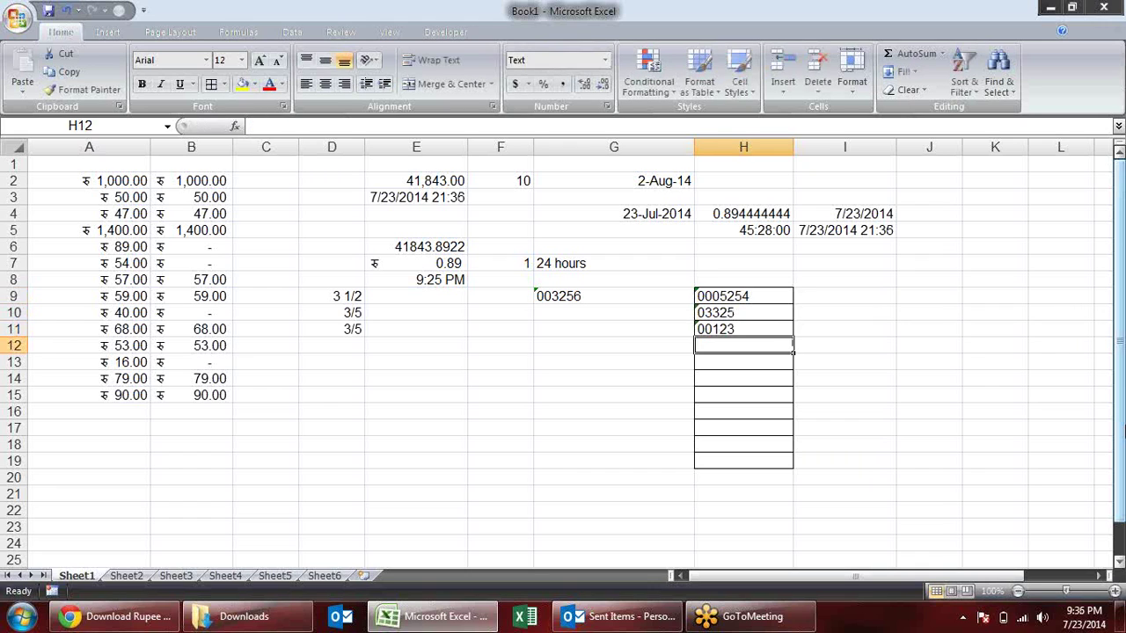
text(0125)
key(Return)
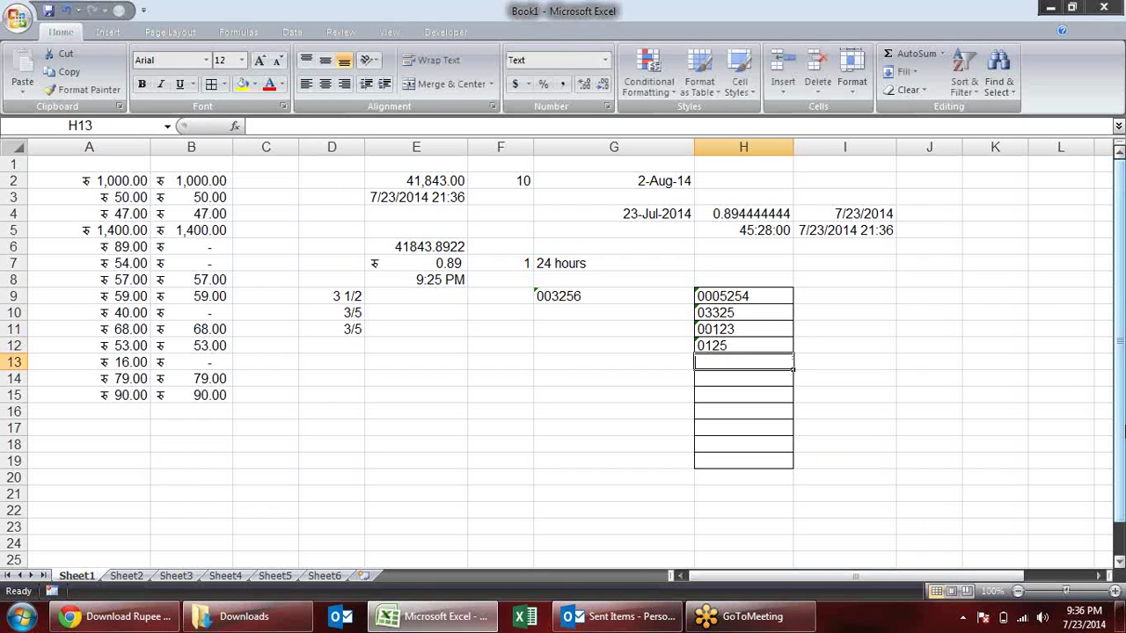
text(002365)
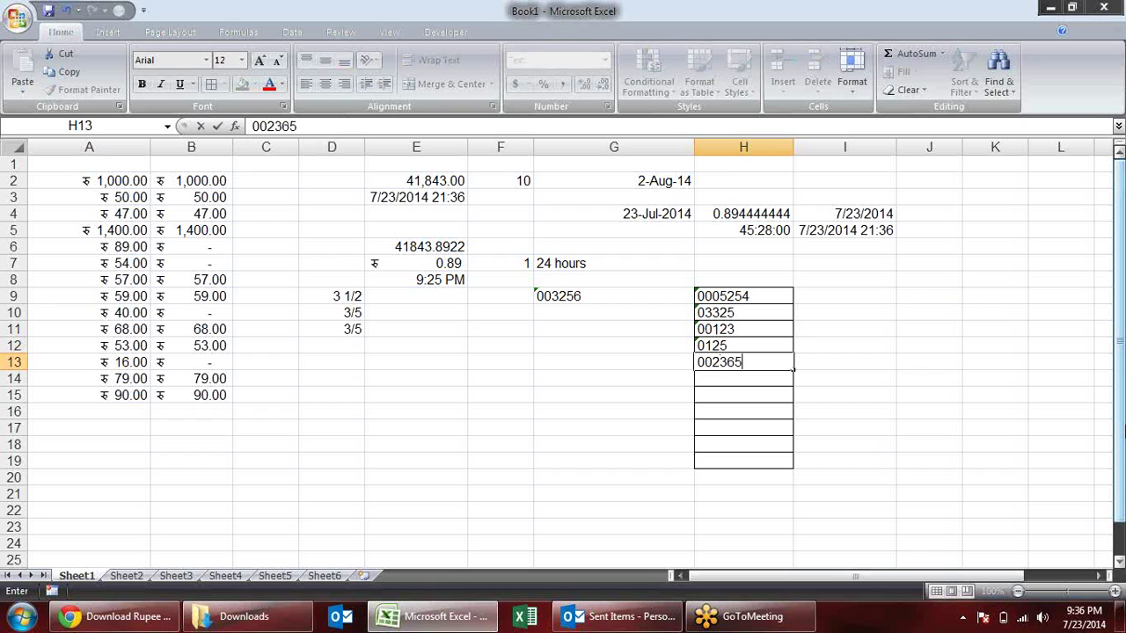
key(ctrl+Return)
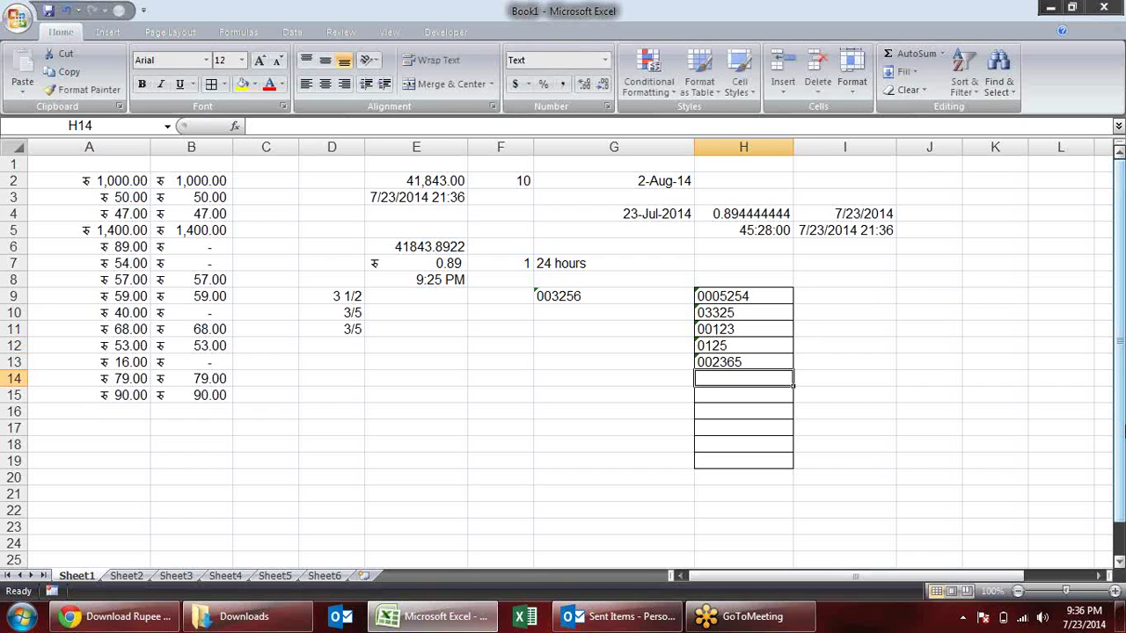
text(0001236)
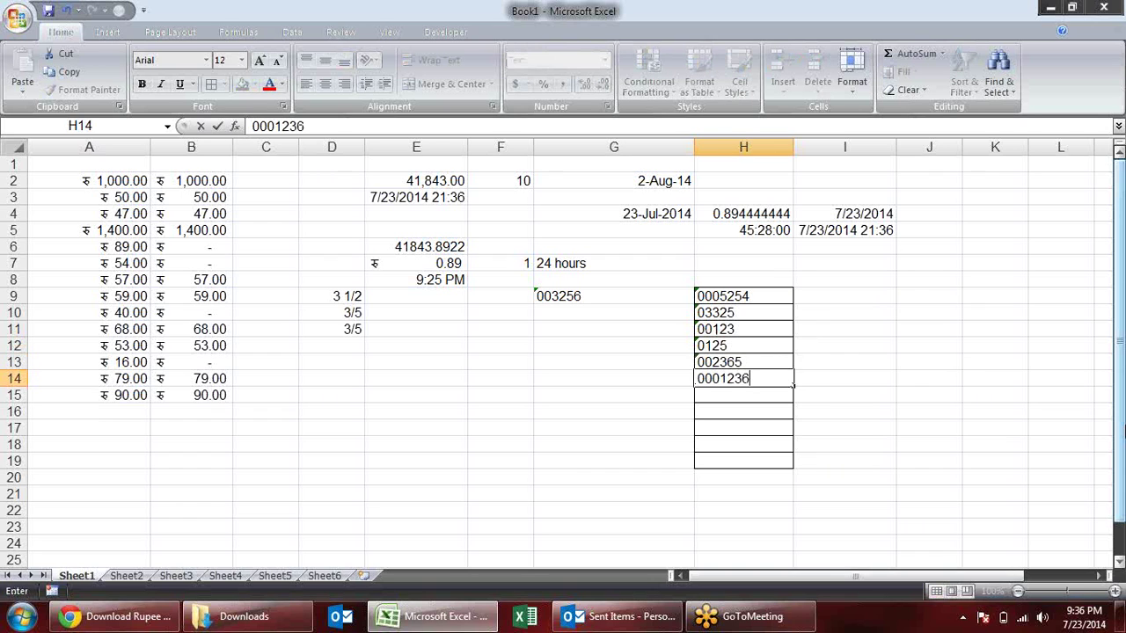
key(Return)
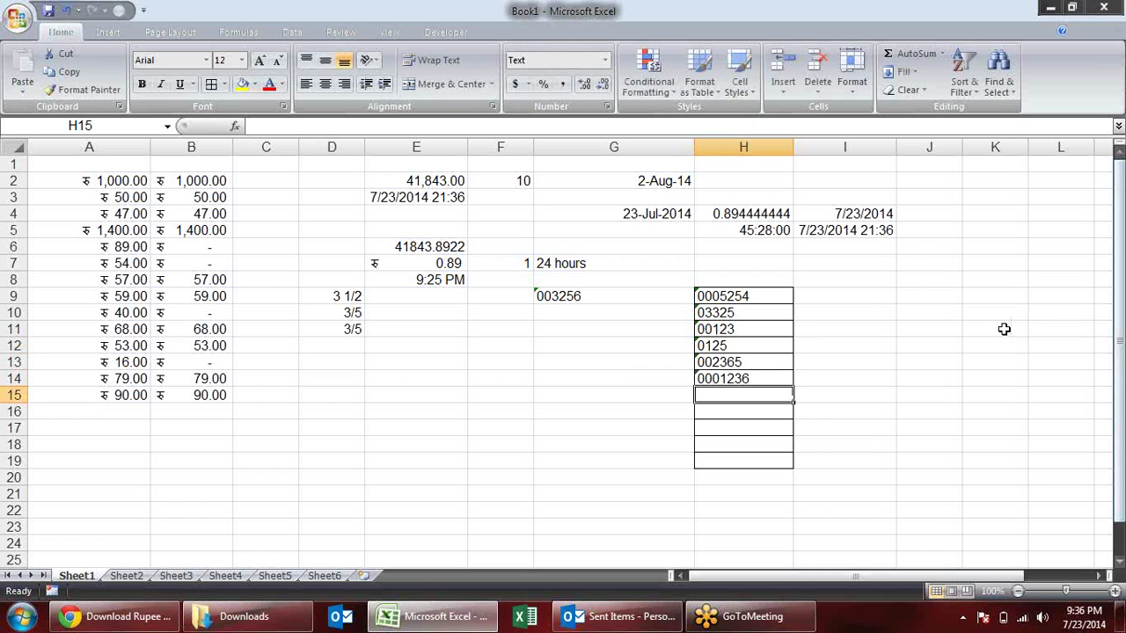
Step: Browse the Special and Custom format types in Format Cells, then cancel
click(606, 107)
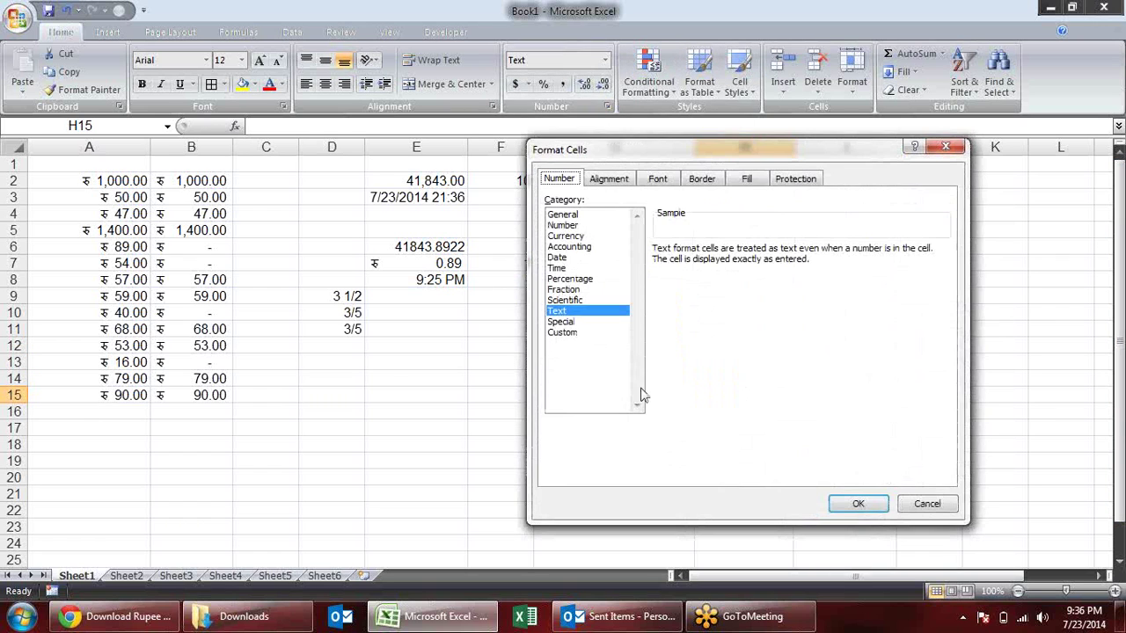
click(587, 324)
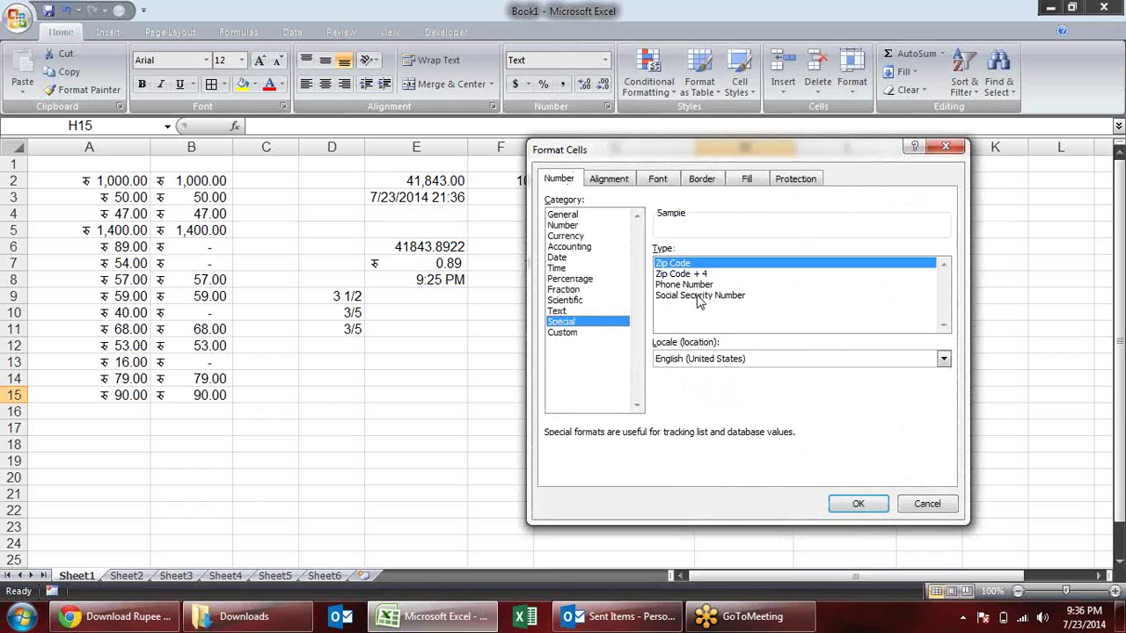
click(604, 336)
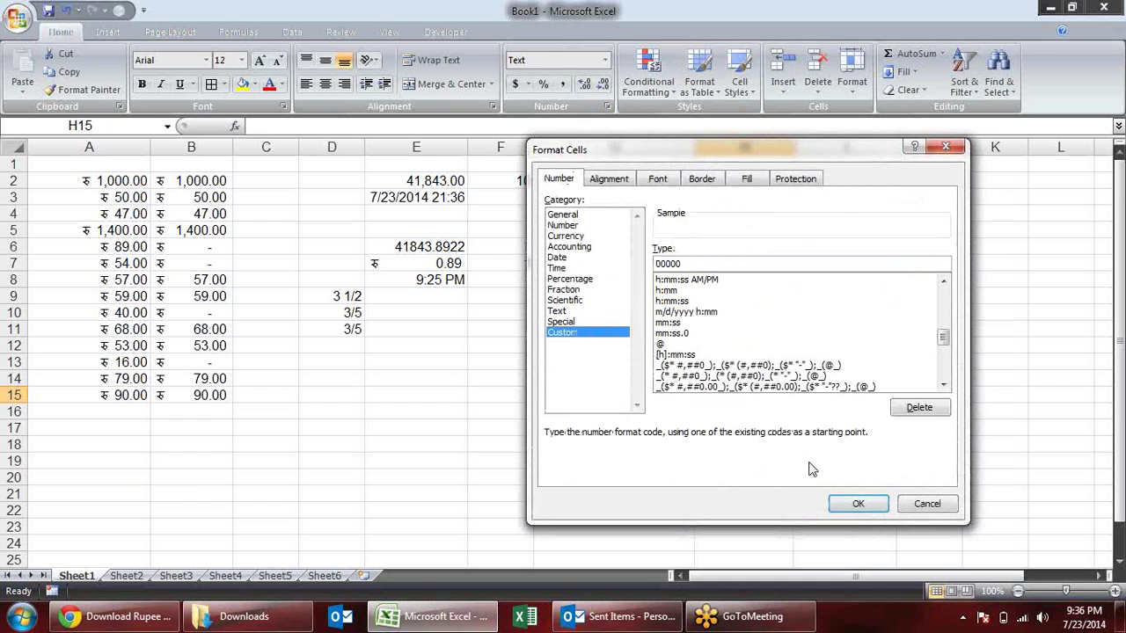
click(929, 504)
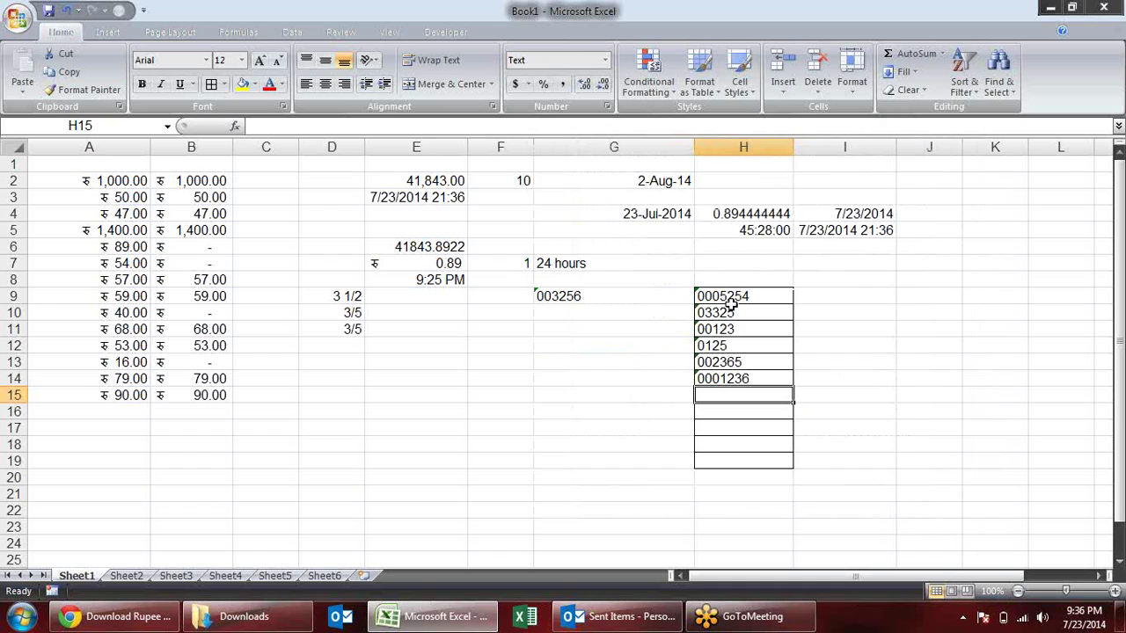
Step: Convert H9:H14 from text to numbers using the error-check Convert to Number option
drag(730, 302, 737, 384)
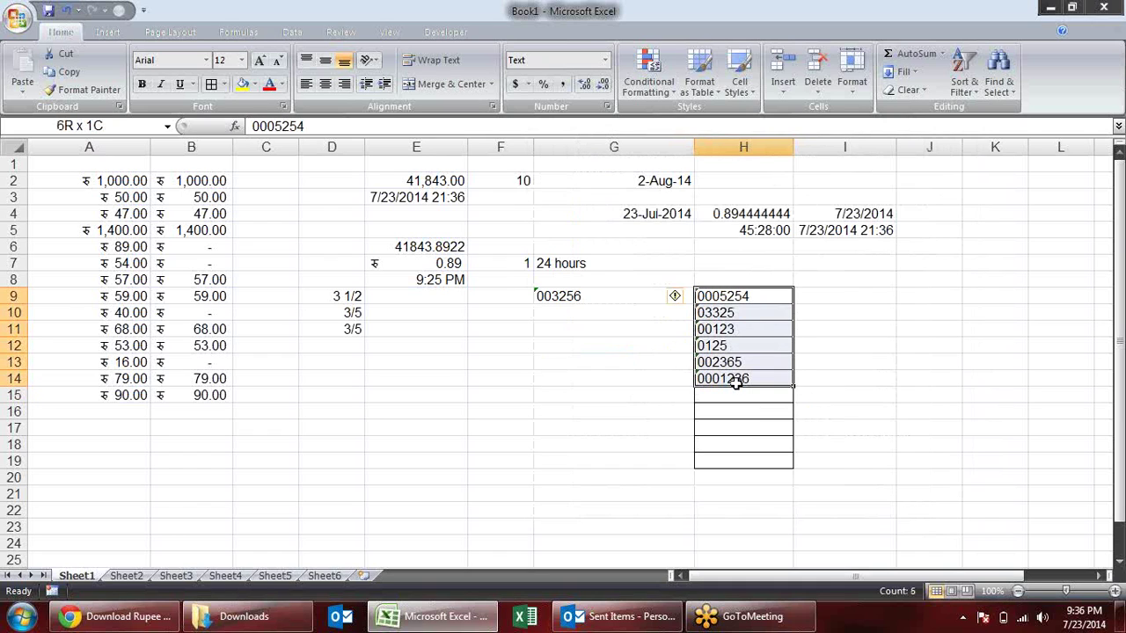
click(689, 299)
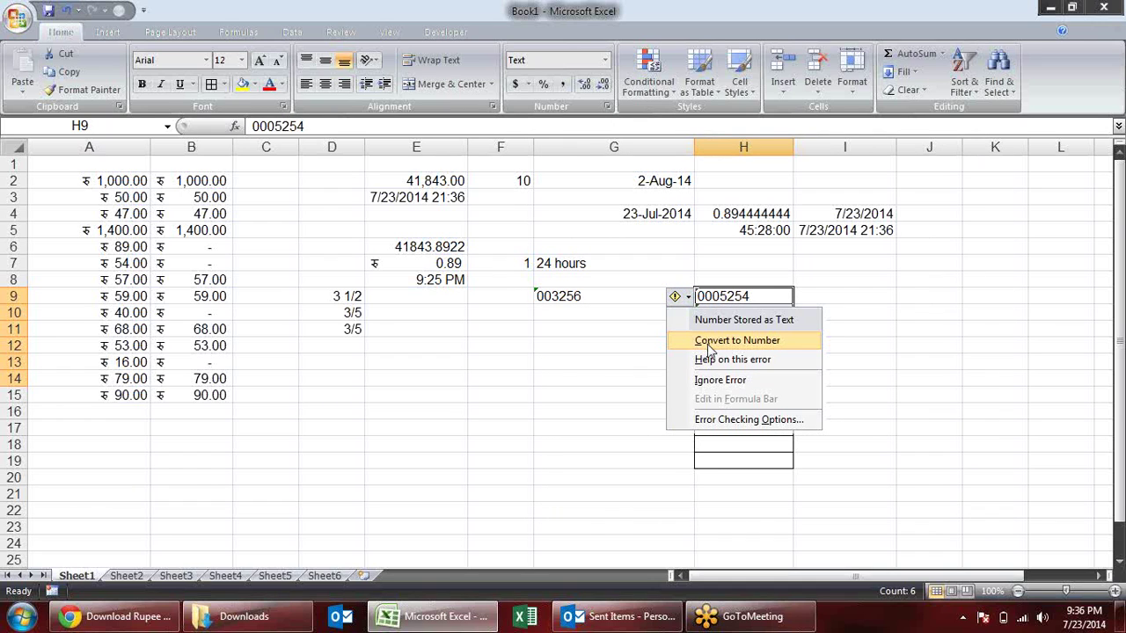
click(695, 339)
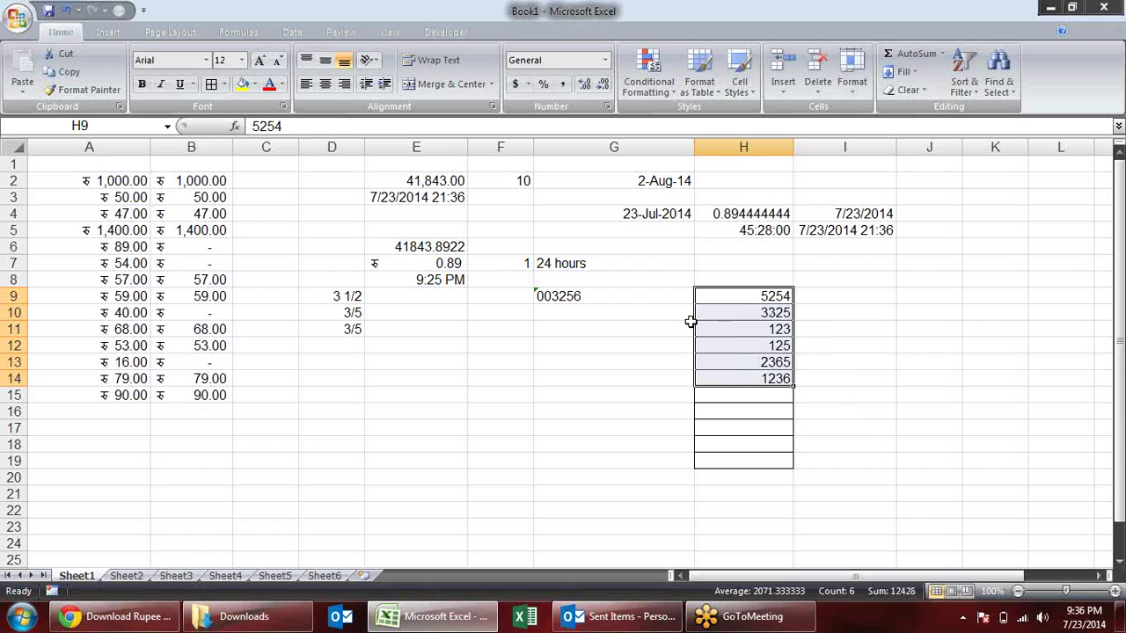
click(828, 322)
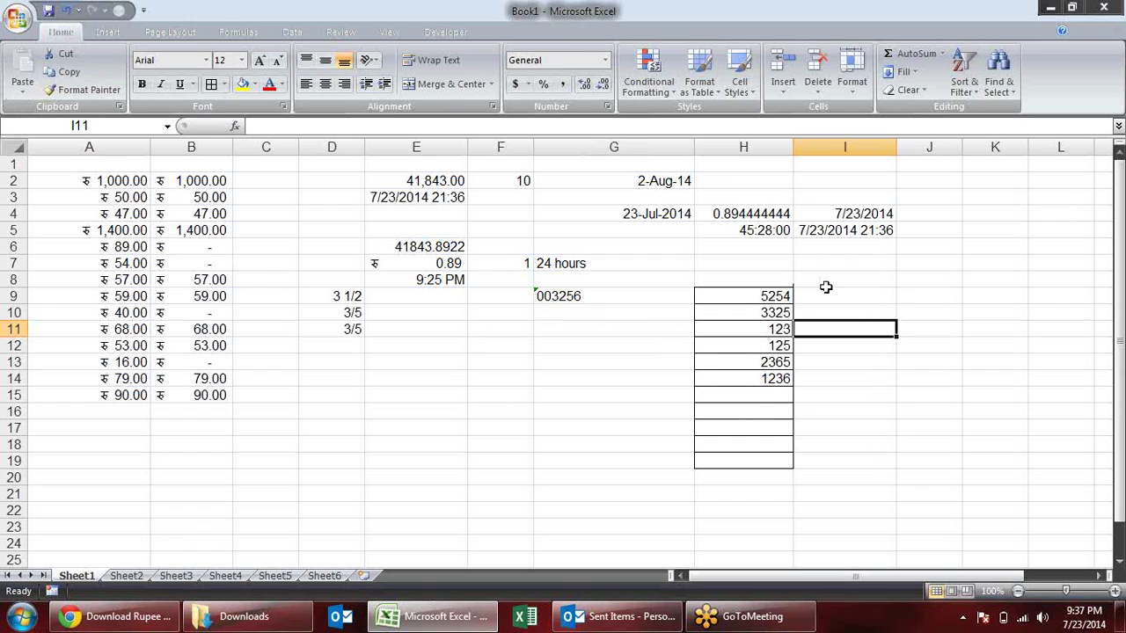
Step: Apply the custom 000000 format to H9:H14 so the numbers read 005254 through 001236
click(869, 288)
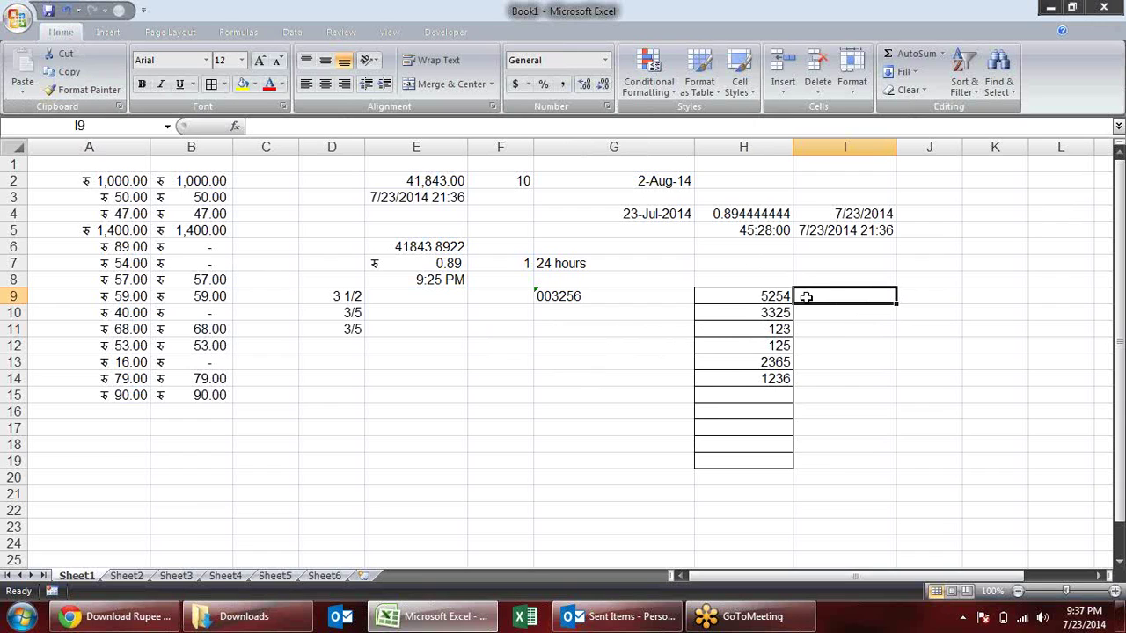
drag(762, 380, 770, 298)
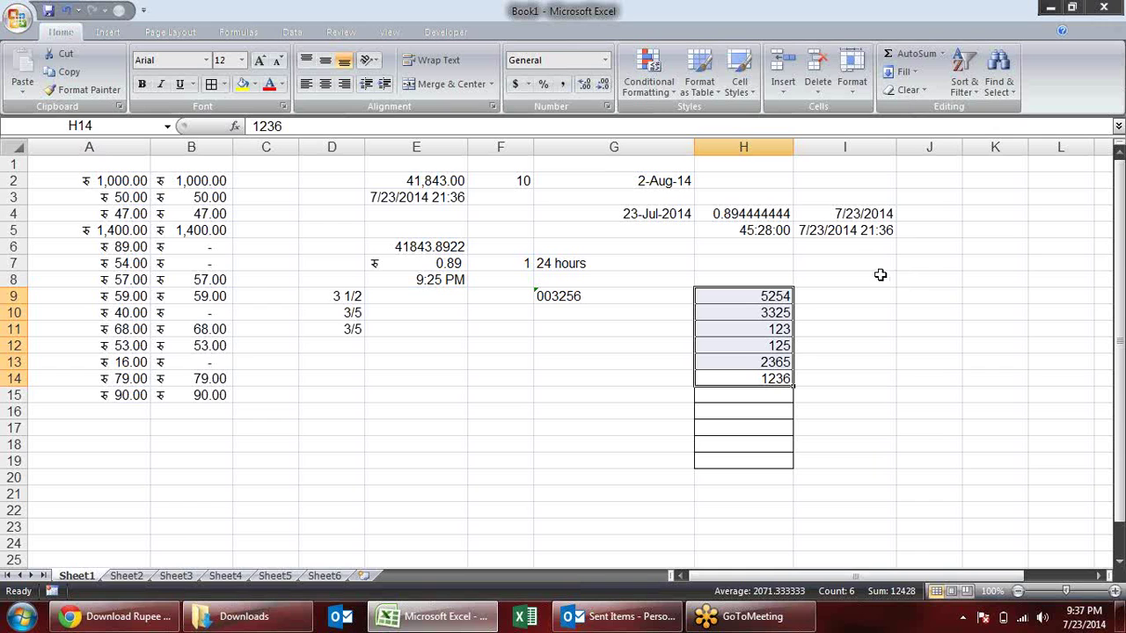
key(ctrl+1)
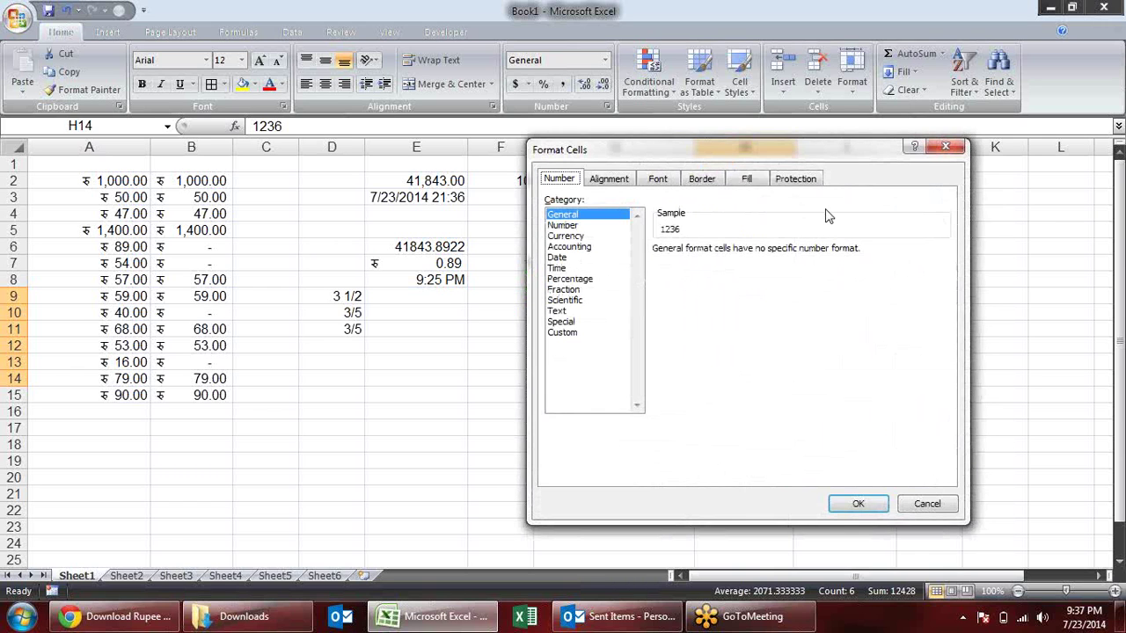
mouse_move(741, 150)
mouse_down()
mouse_move(630, 181)
mouse_move(362, 130)
mouse_up()
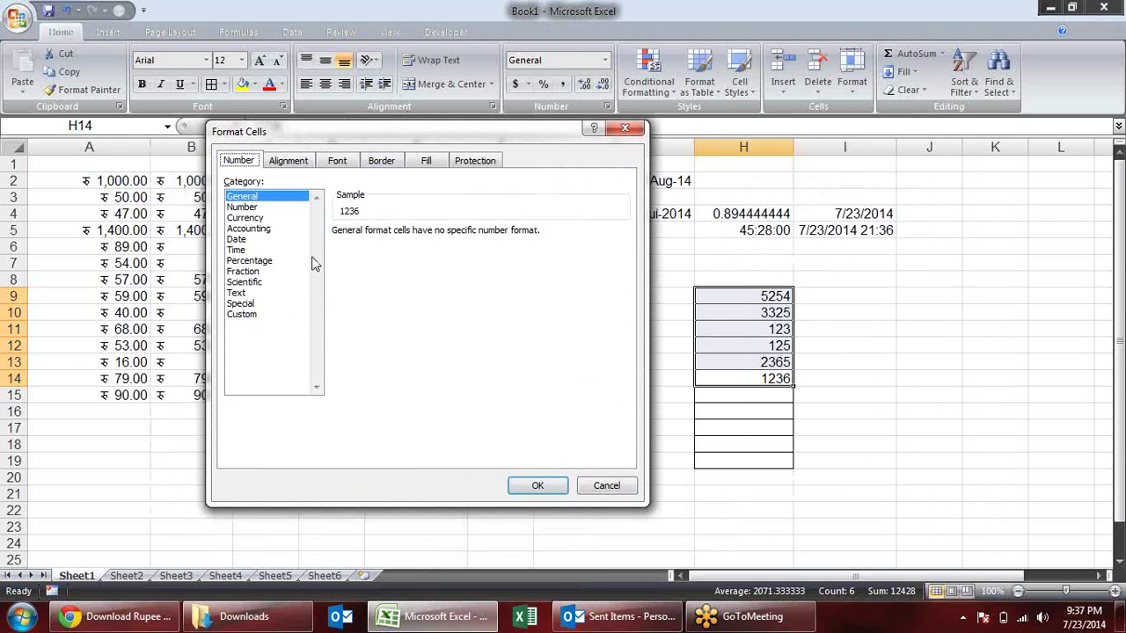
click(249, 322)
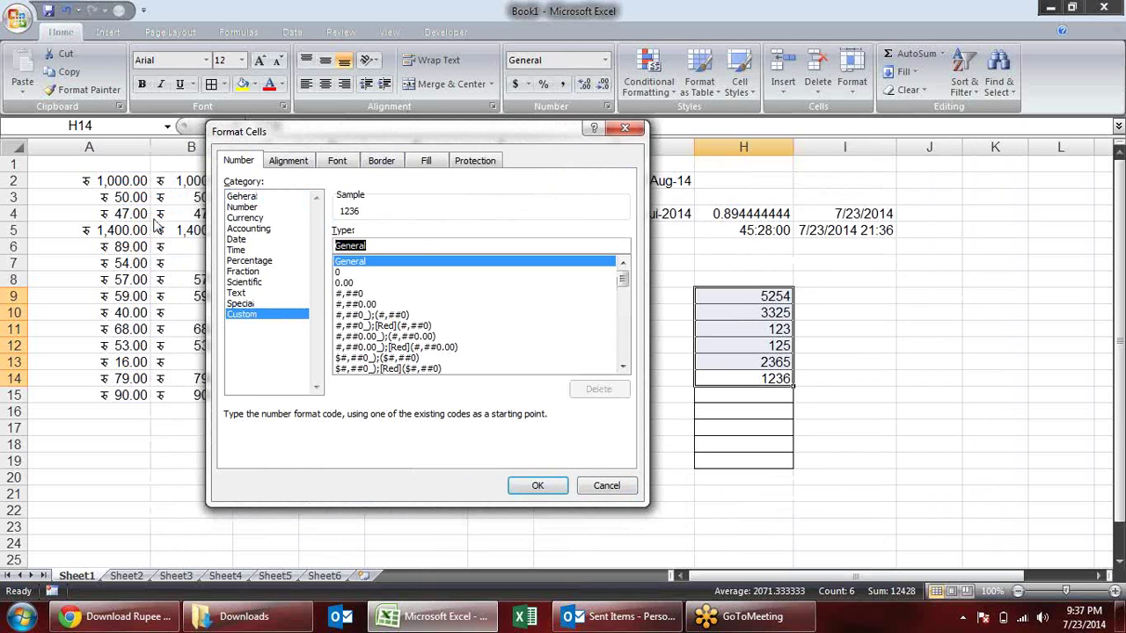
text(000000)
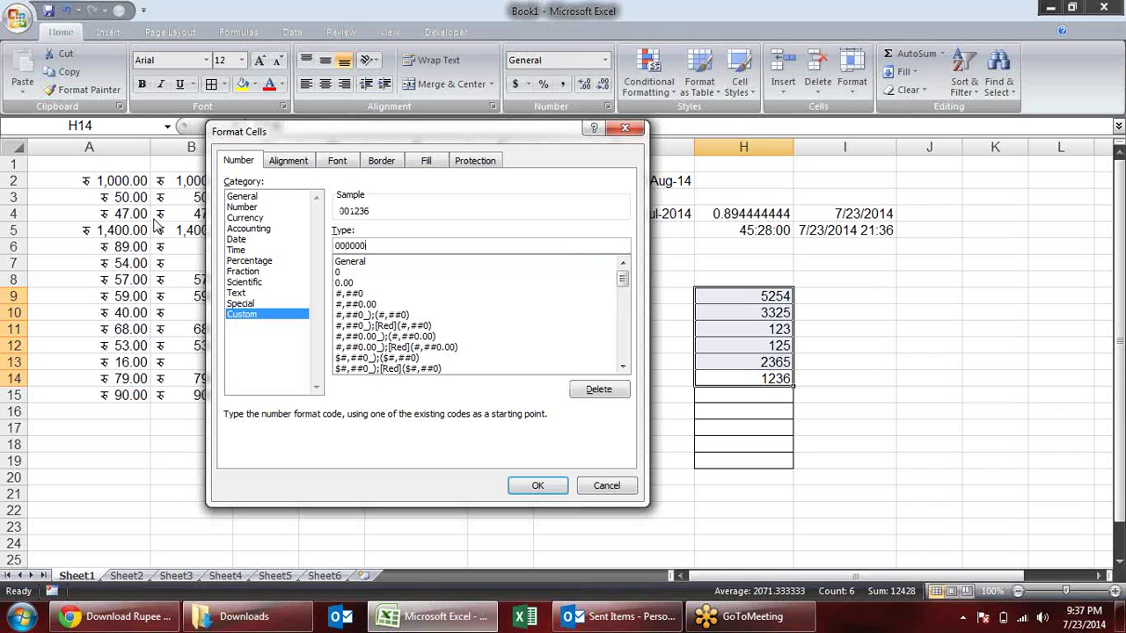
key(Return)
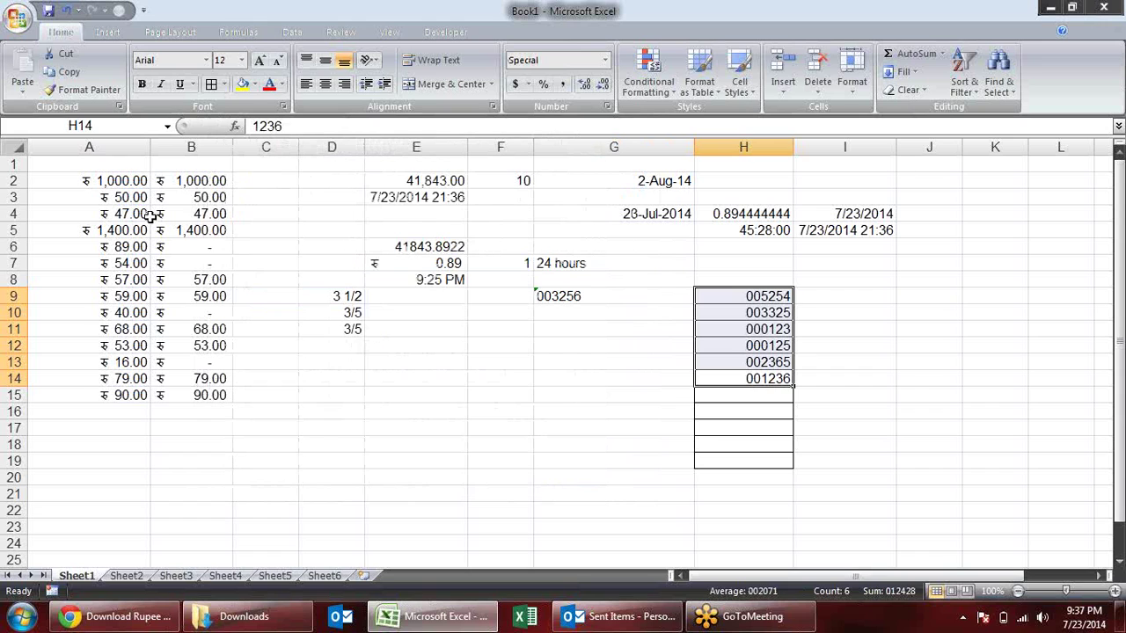
click(847, 333)
click(768, 361)
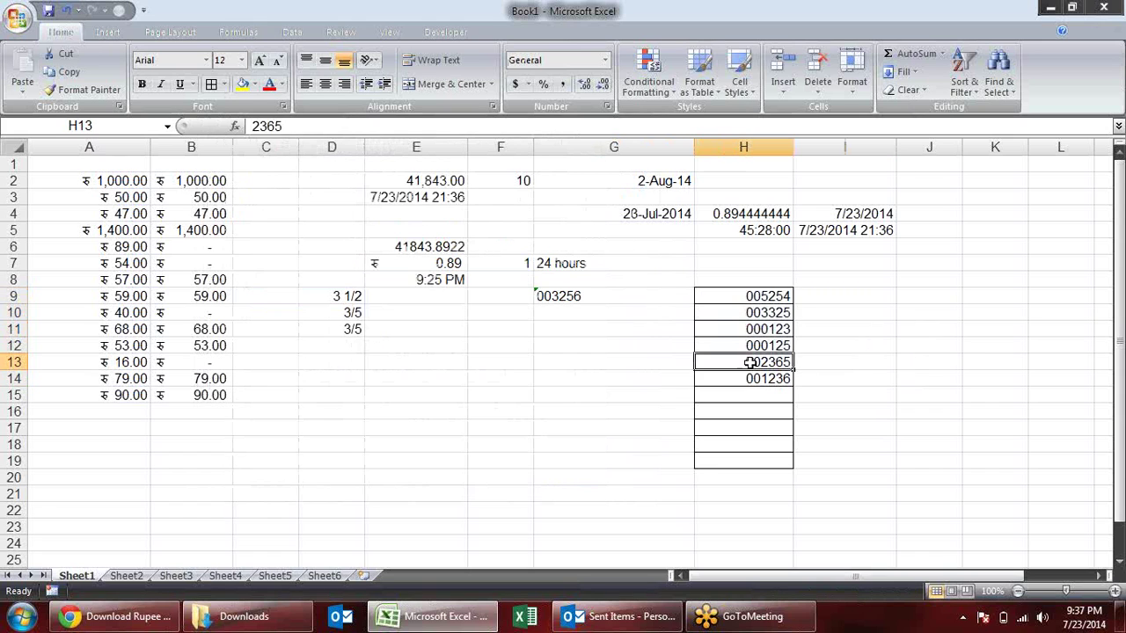
click(762, 329)
click(767, 297)
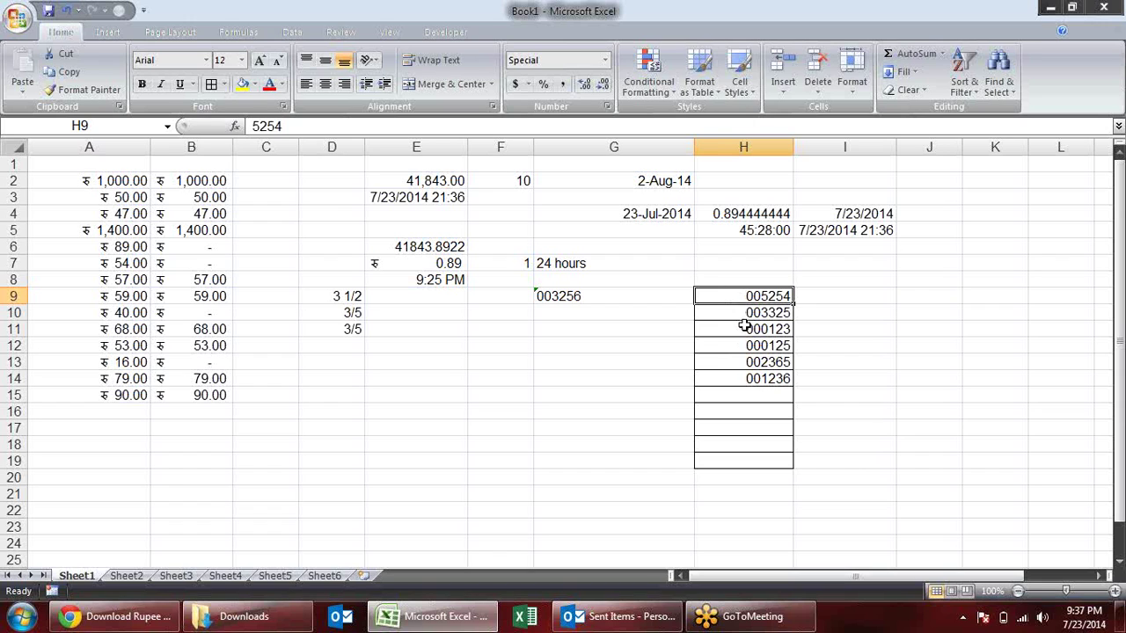
click(763, 376)
click(766, 346)
click(774, 301)
click(772, 366)
click(768, 311)
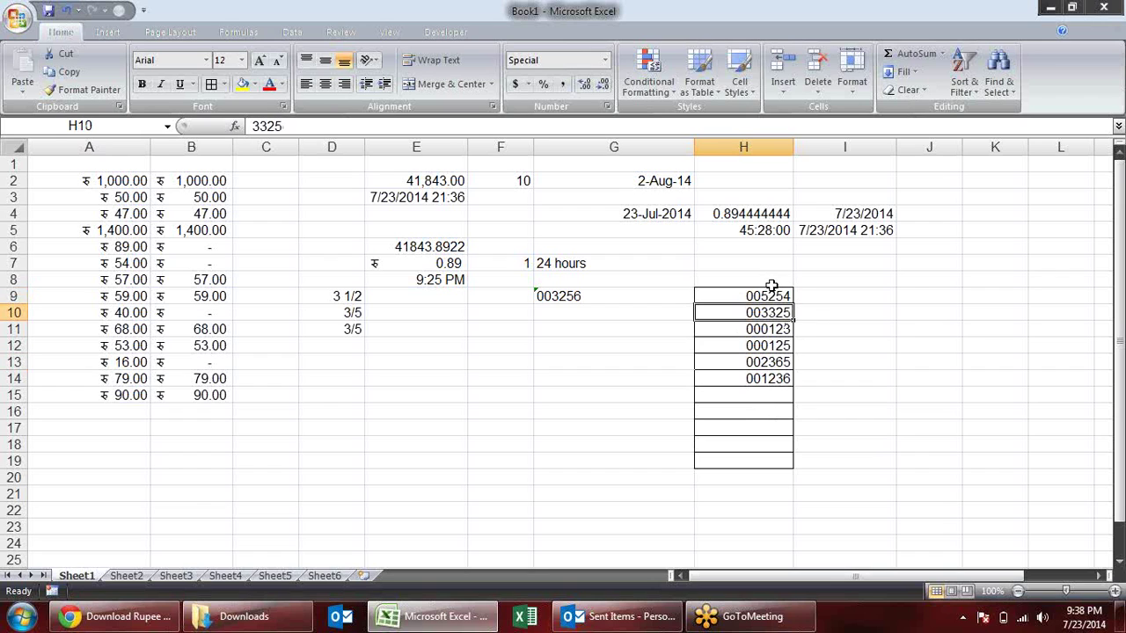
click(769, 283)
click(767, 299)
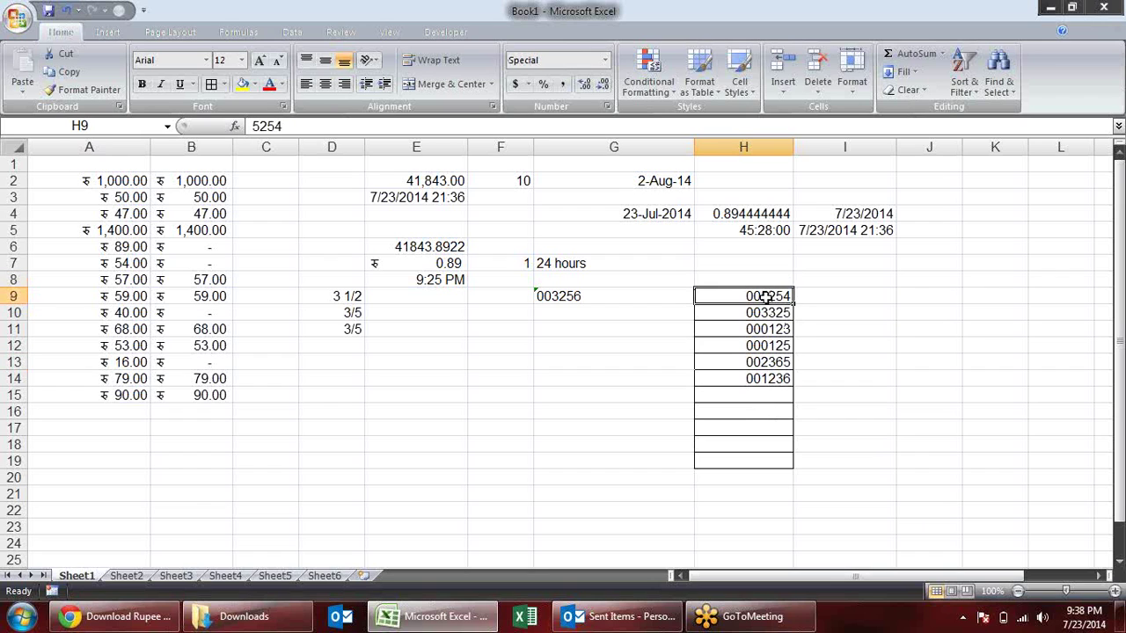
drag(767, 299, 765, 380)
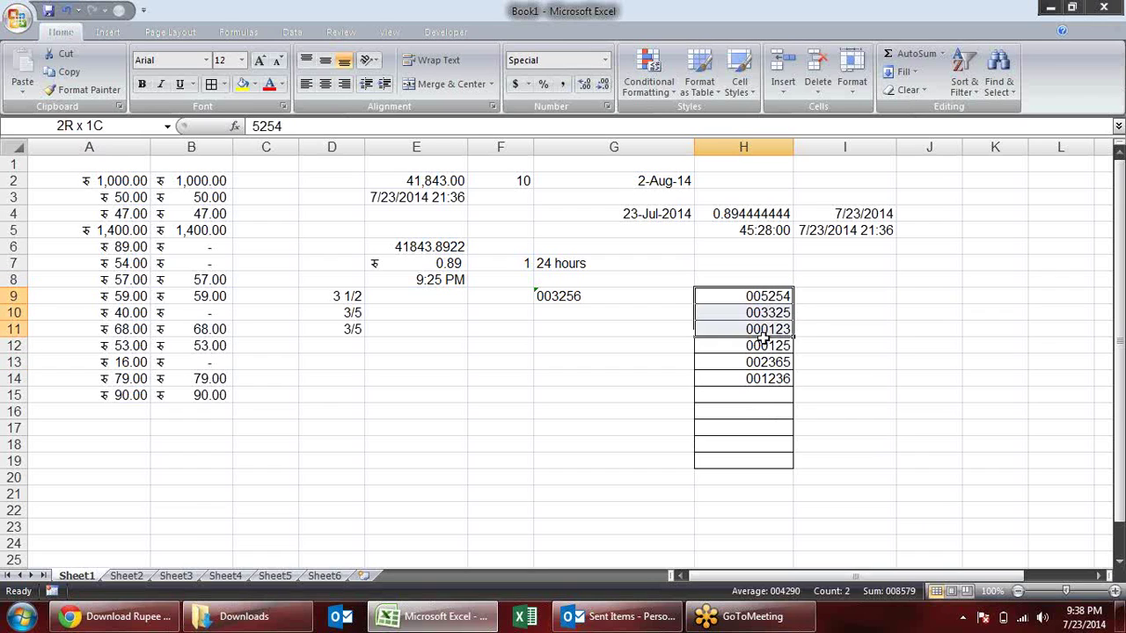
click(832, 411)
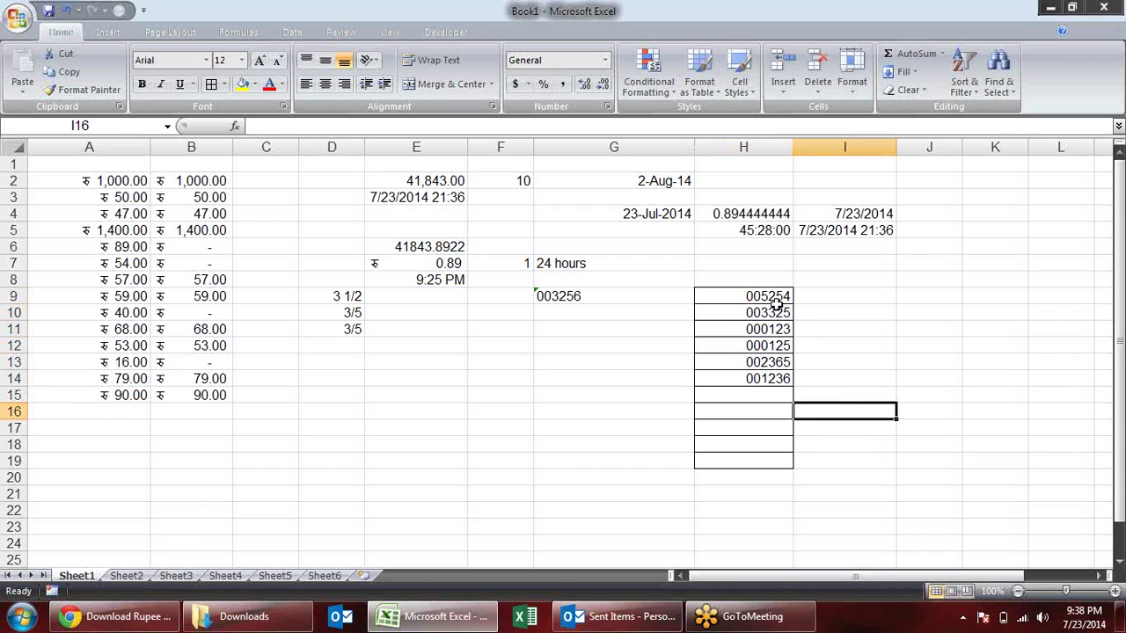
drag(774, 309, 783, 361)
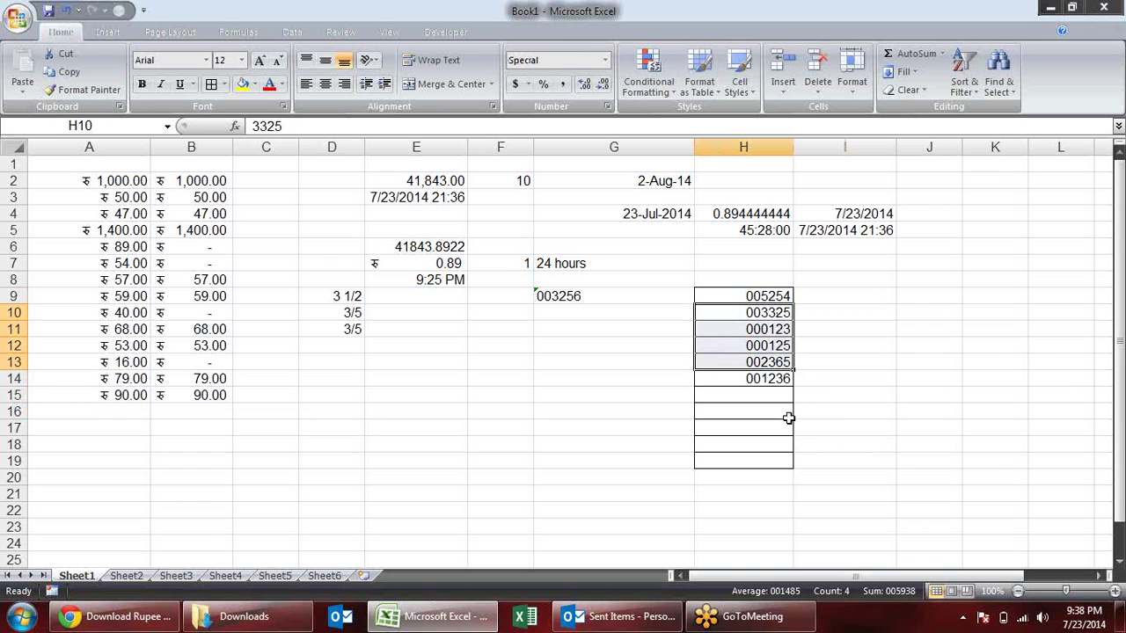
click(769, 400)
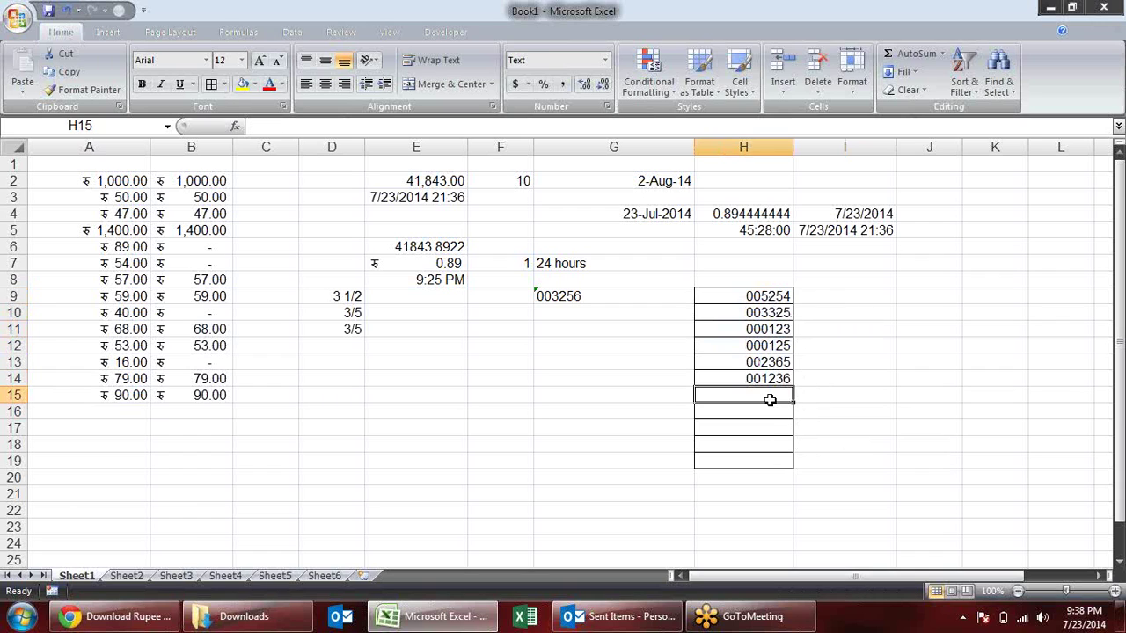
drag(744, 296, 745, 379)
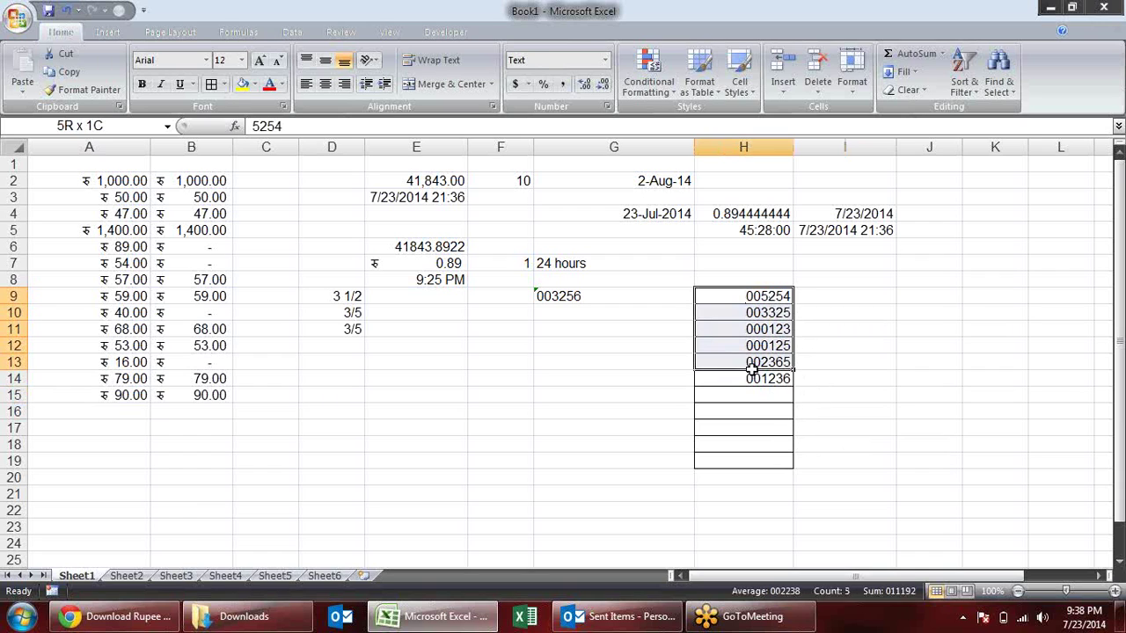
click(854, 412)
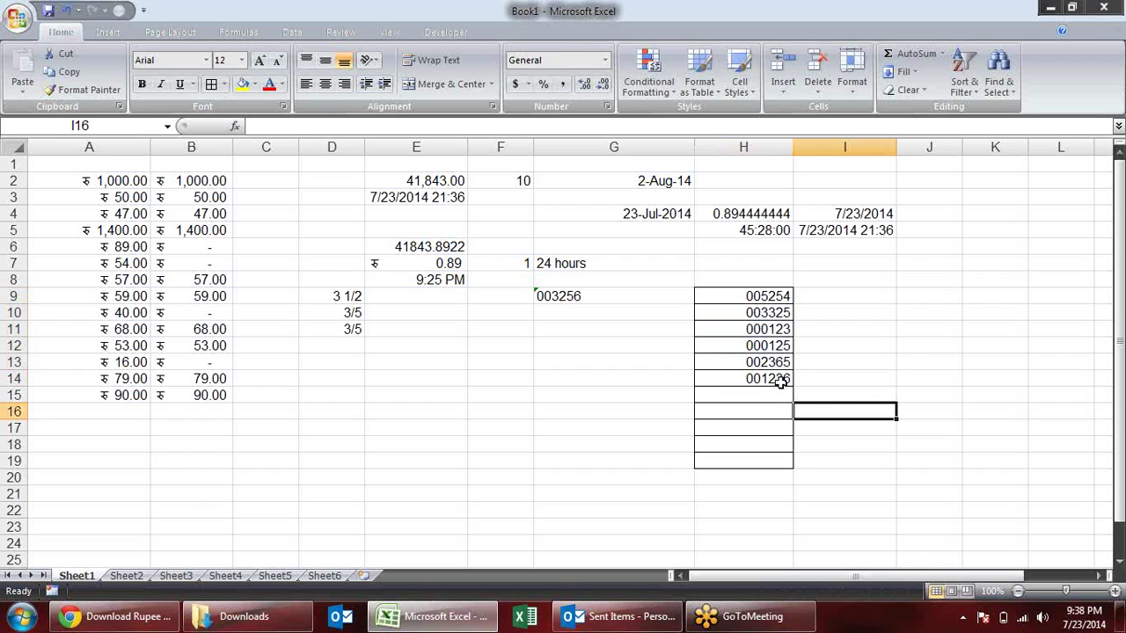
click(779, 378)
drag(765, 315, 760, 378)
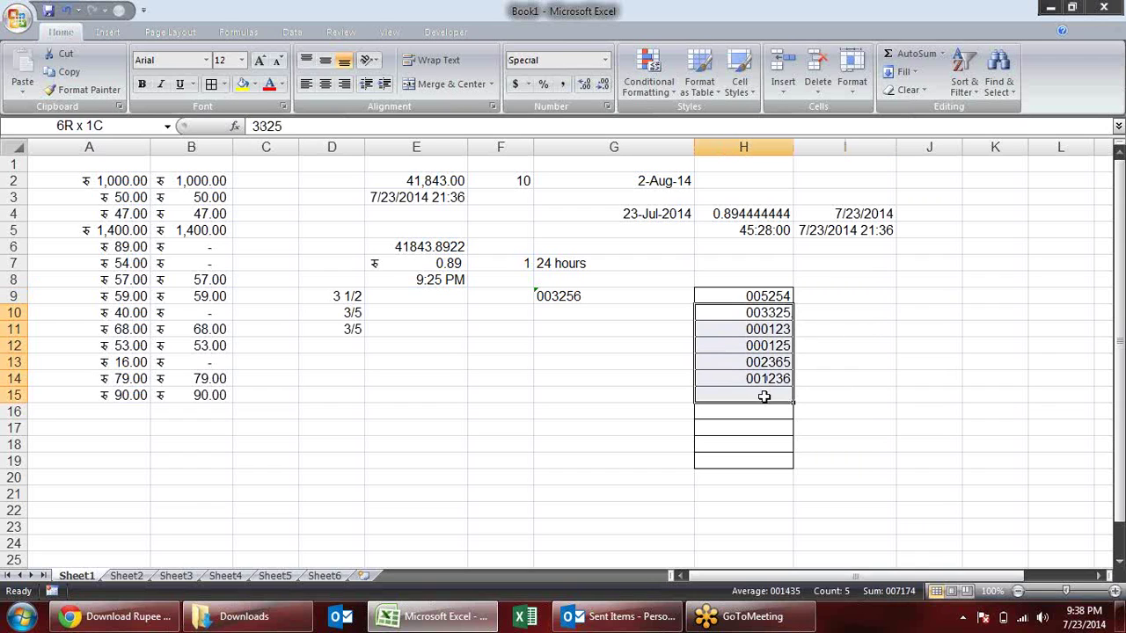
key(ctrl+c)
click(538, 361)
key(alt+e)
key(s)
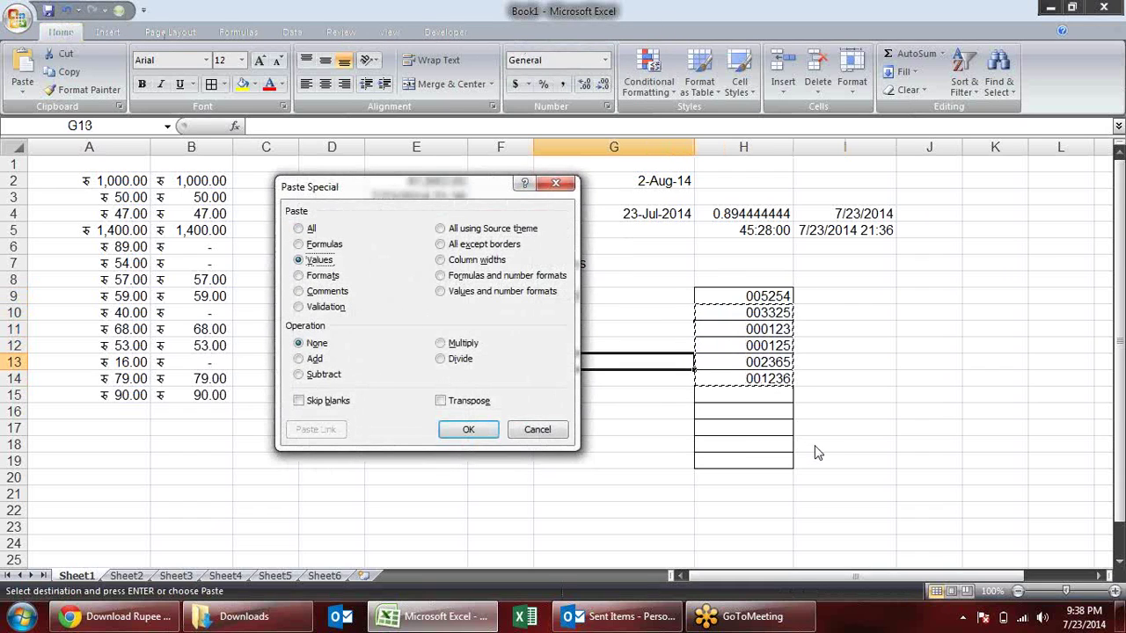
key(Return)
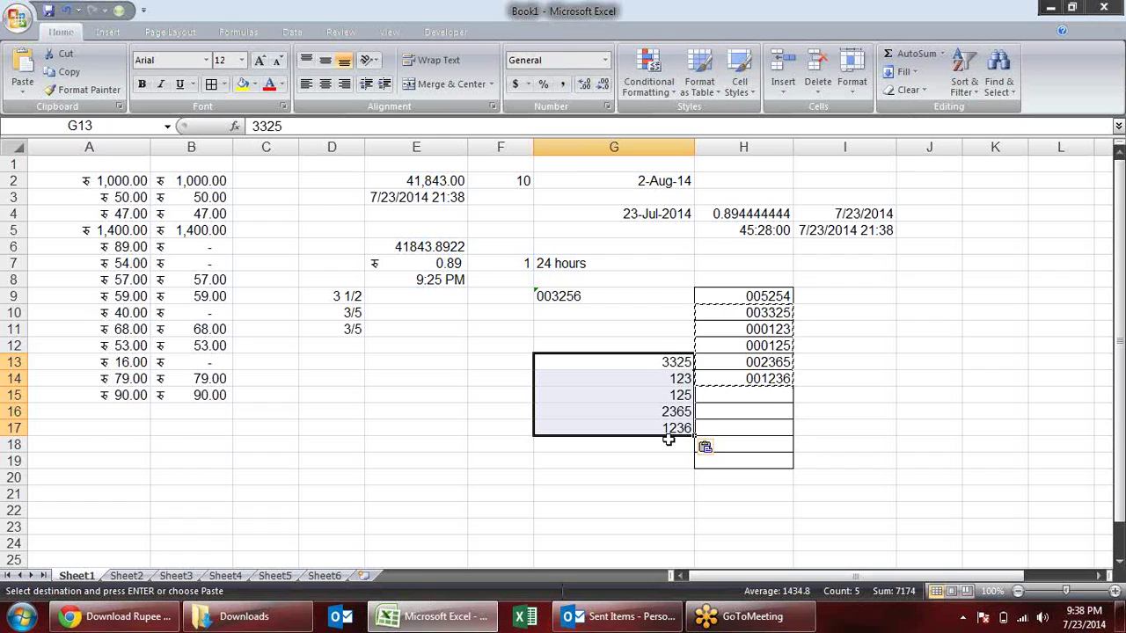
key(Escape)
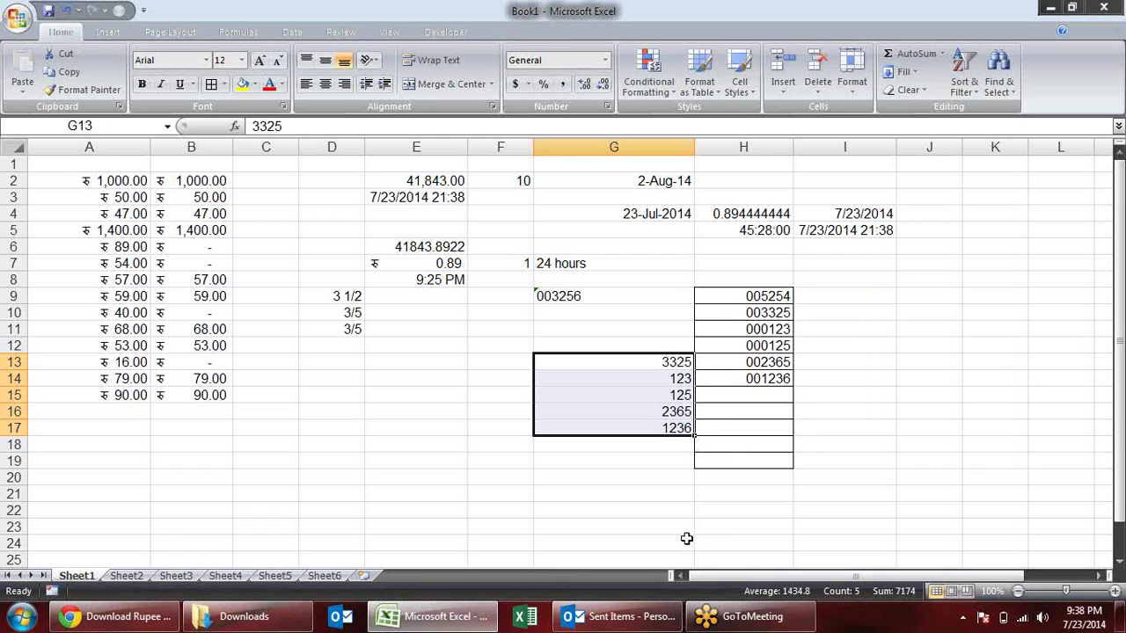
key(Delete)
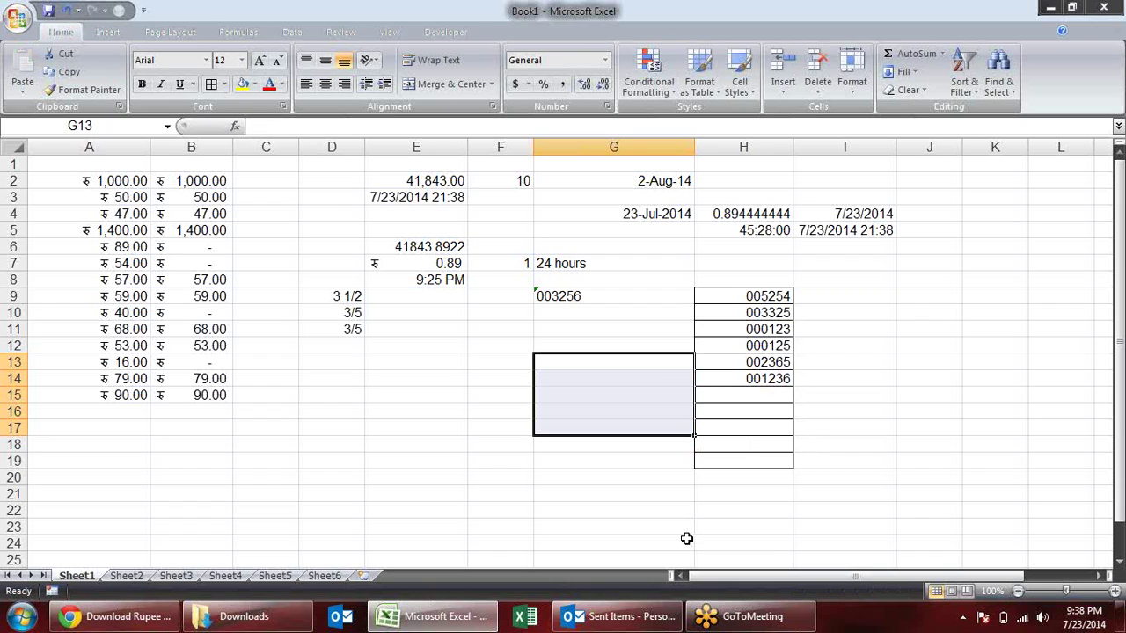
key(Up)
key(Up)
key(Up)
key(Right)
key(Right)
key(Left)
key(Up)
key(shift+Down)
key(shift+Down)
key(shift+Down)
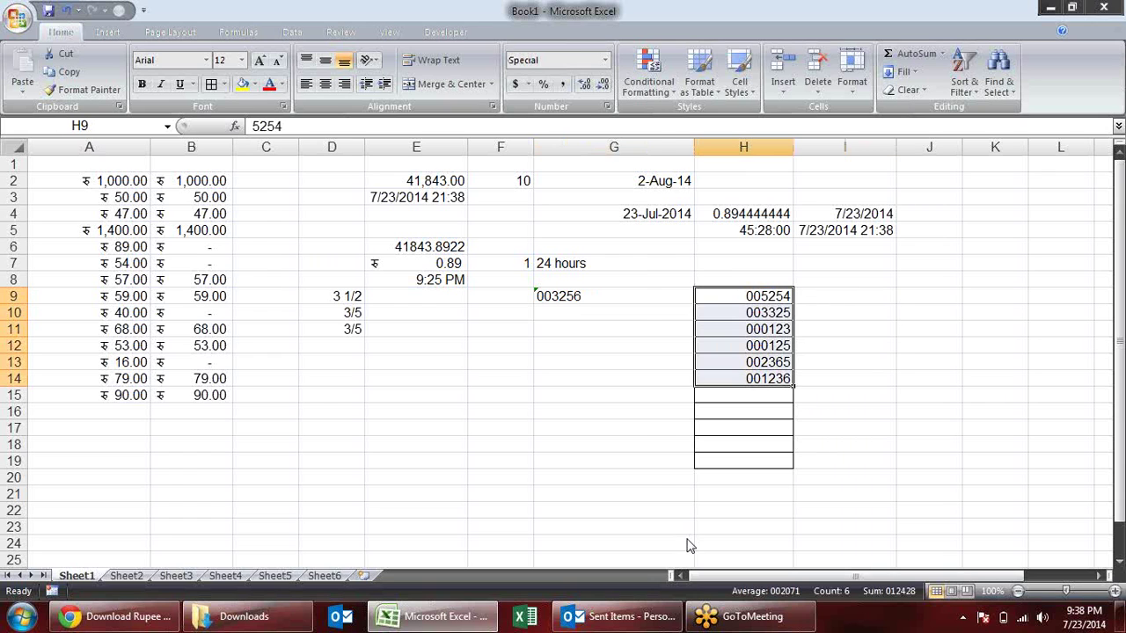
key(ctrl+1)
Step: Confirm custom code 000000.00 so H9:H14 show values like 005254.00
click(242, 315)
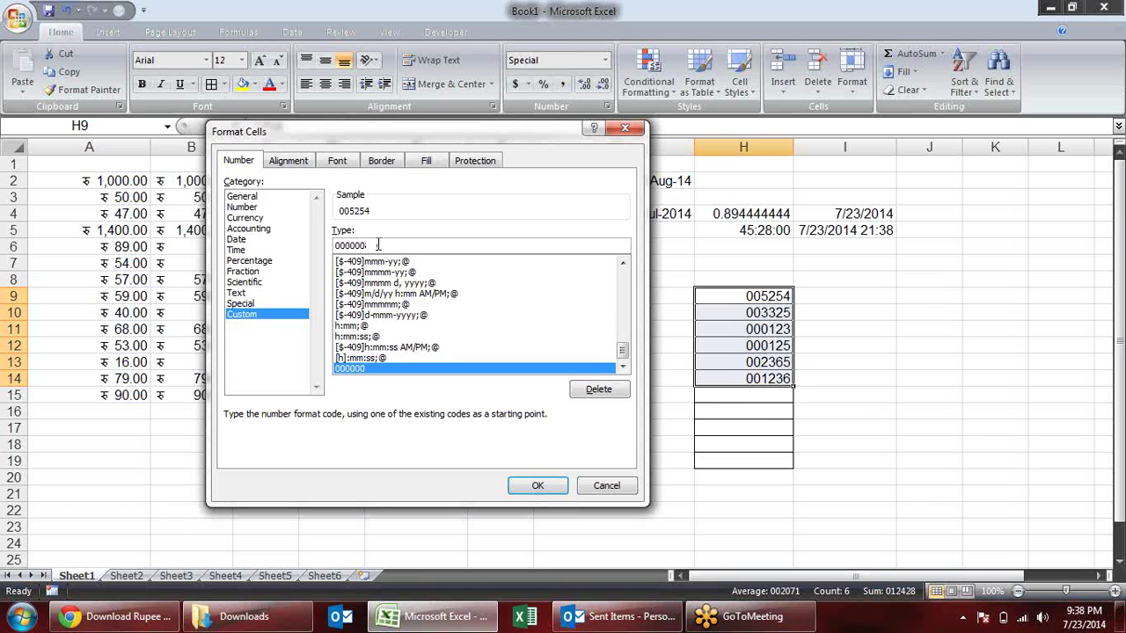
drag(501, 146, 349, 170)
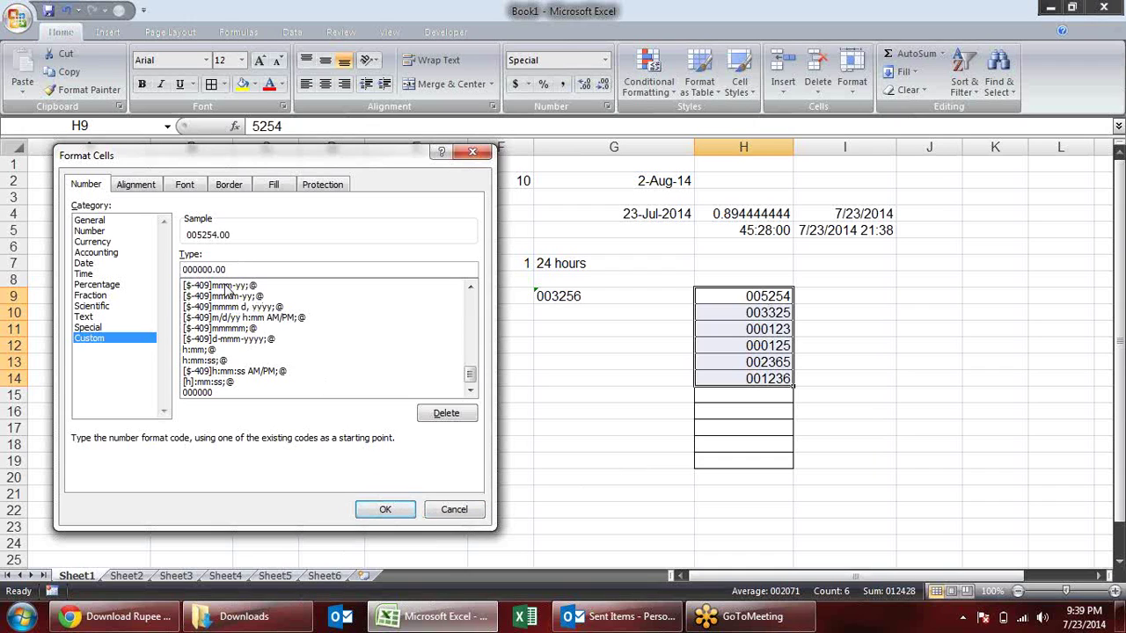
click(390, 512)
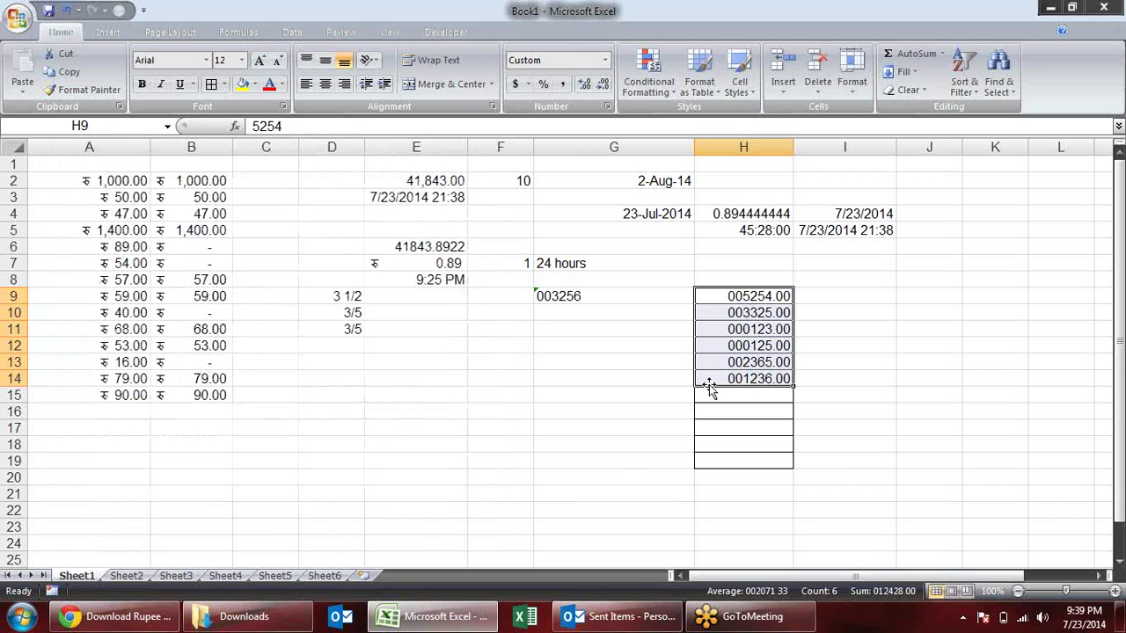
Step: Change H9:H14's custom code to 000000.000 for three decimals, like 005254.000
click(774, 378)
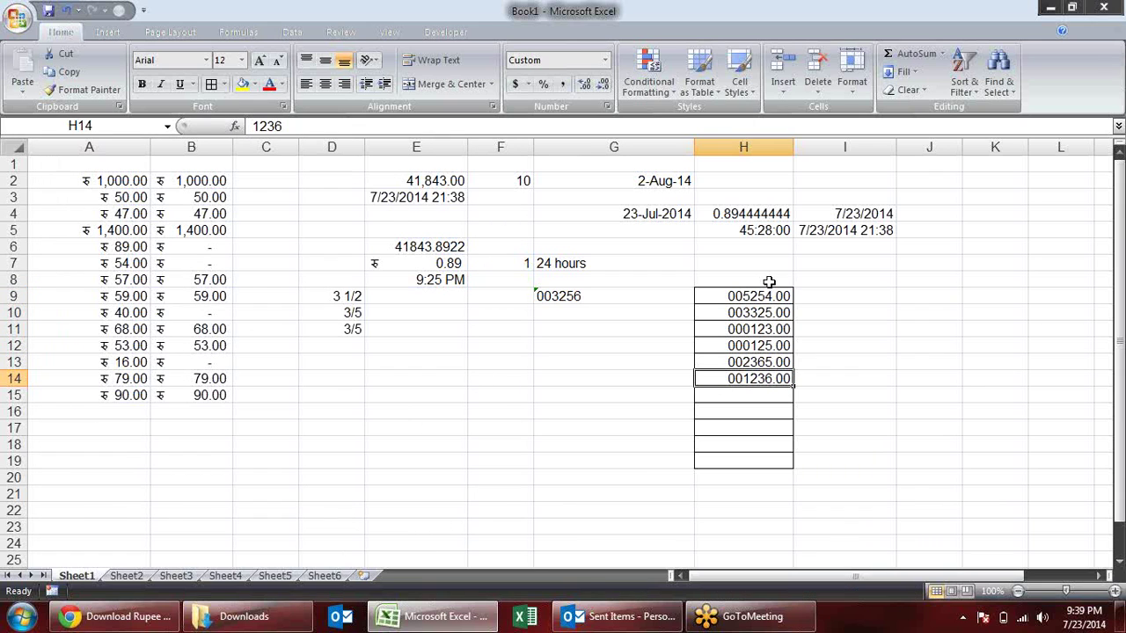
drag(767, 294, 784, 379)
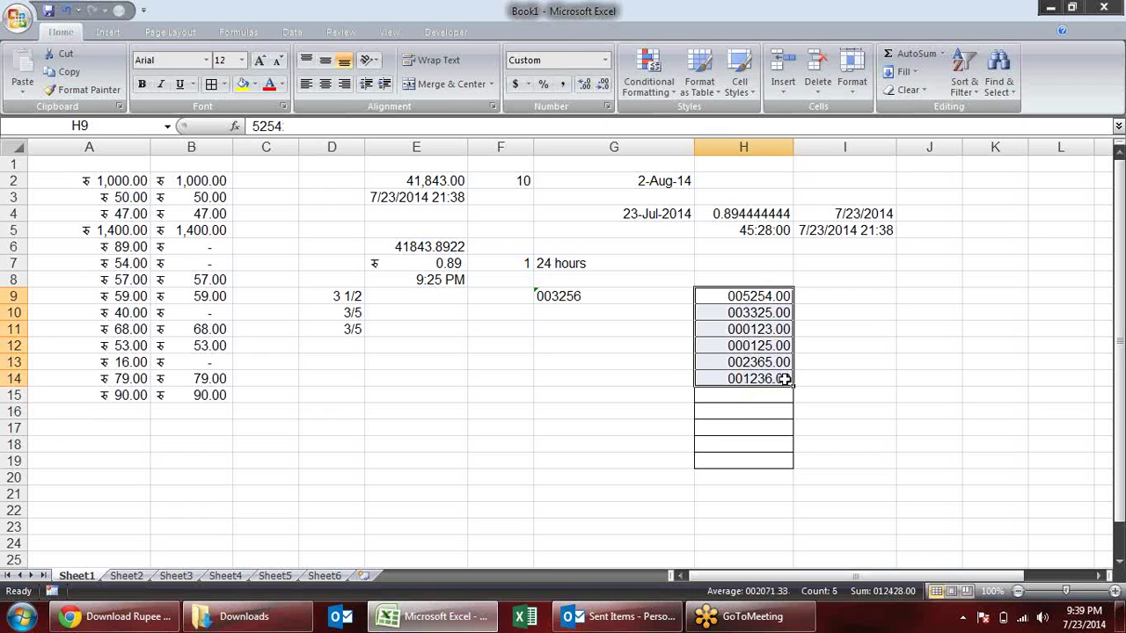
key(ctrl+1)
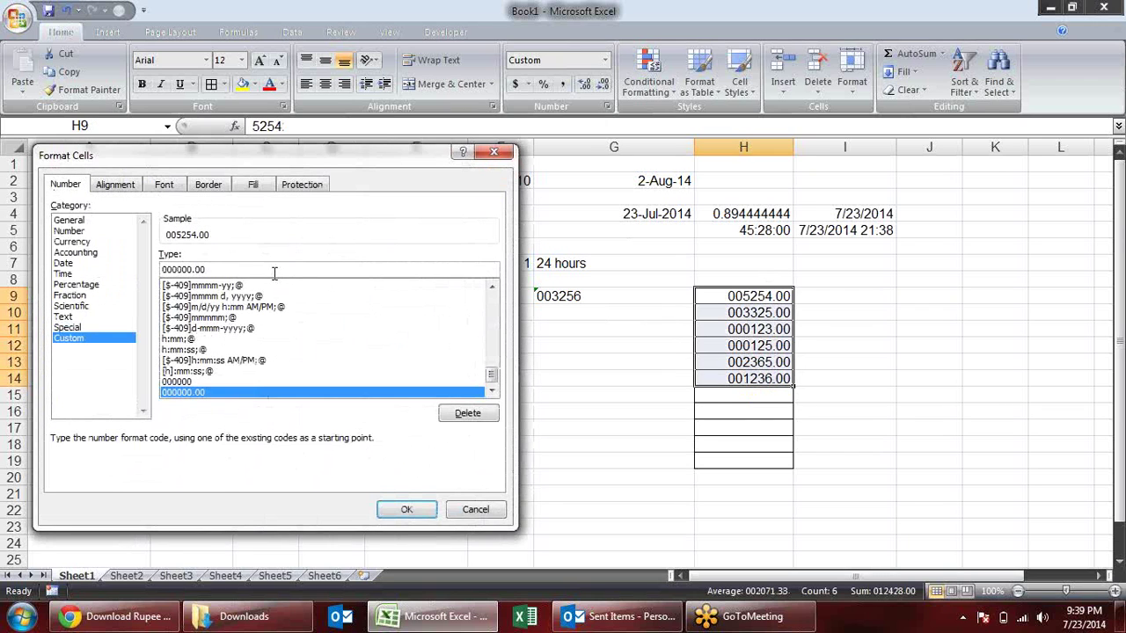
click(275, 270)
text(0)
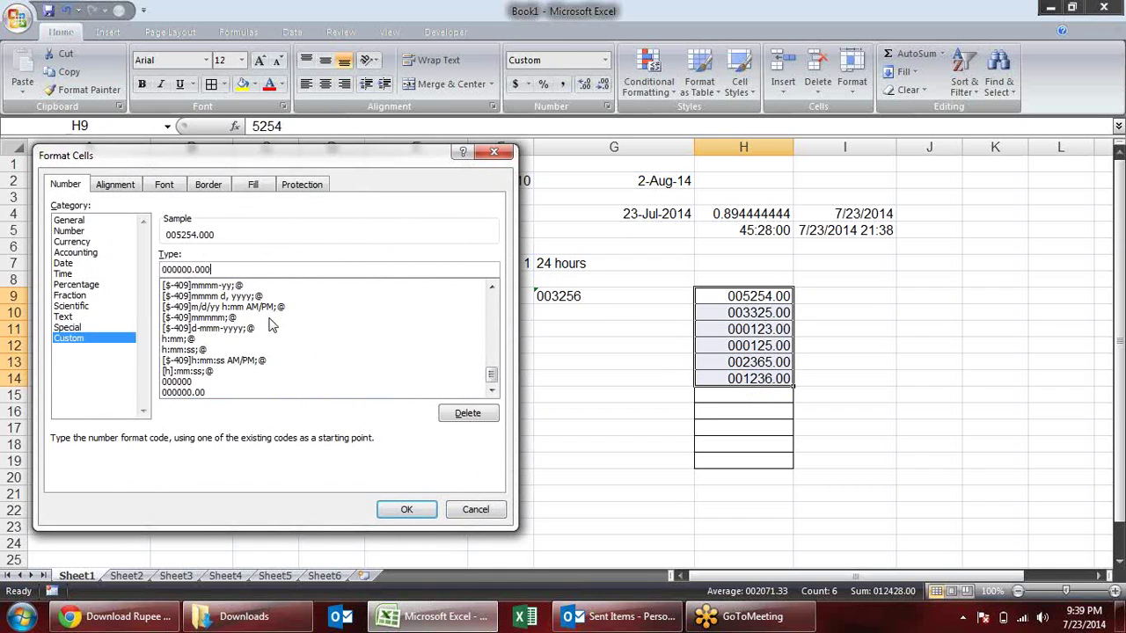
click(419, 518)
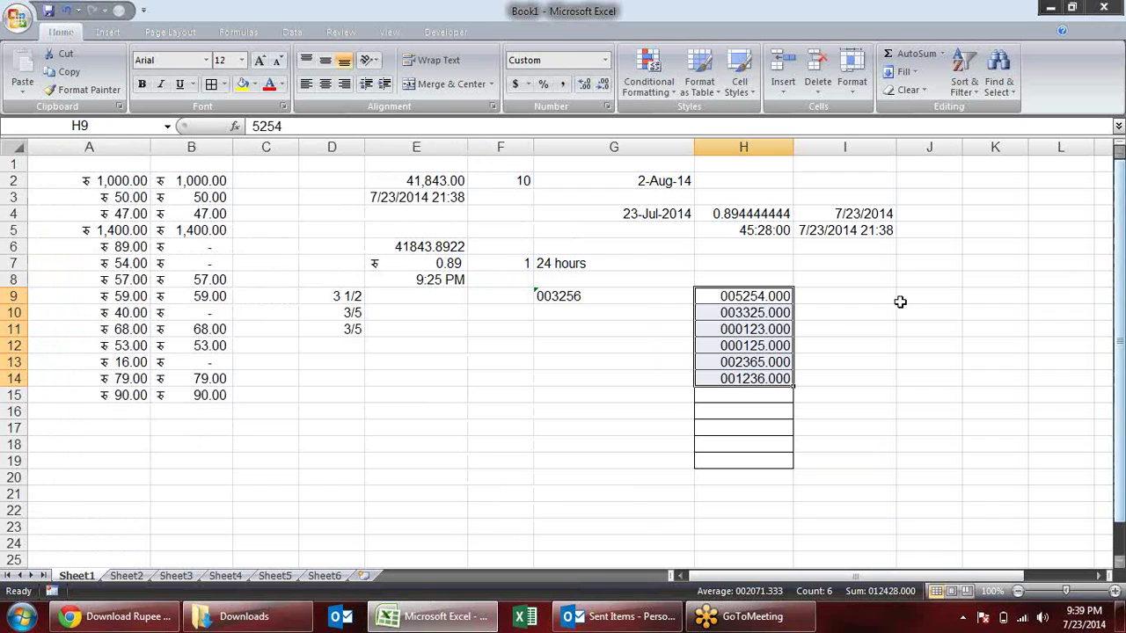
Step: Check stored values in column H, review the format code unchanged, and reselect H9:H14
click(765, 348)
click(761, 380)
click(764, 347)
click(781, 297)
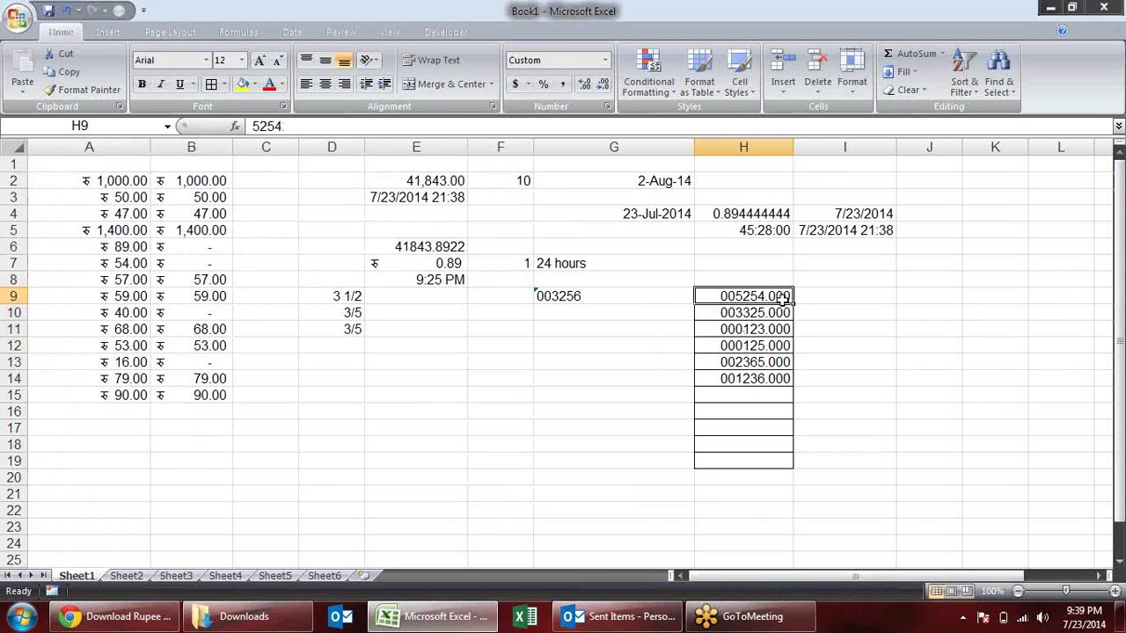
key(ctrl+1)
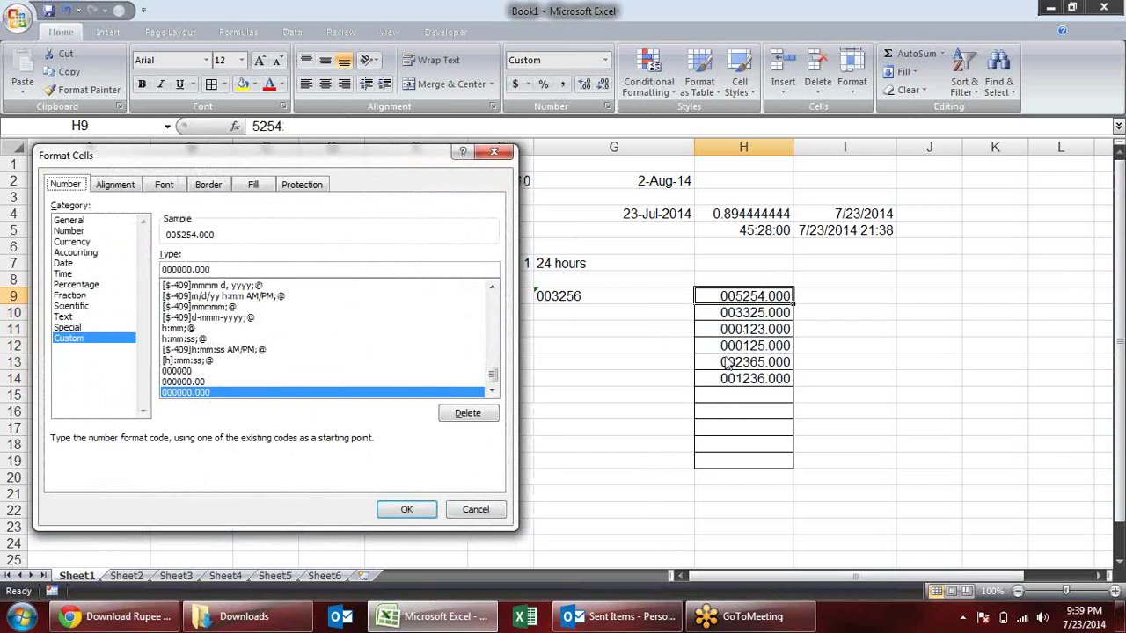
click(493, 153)
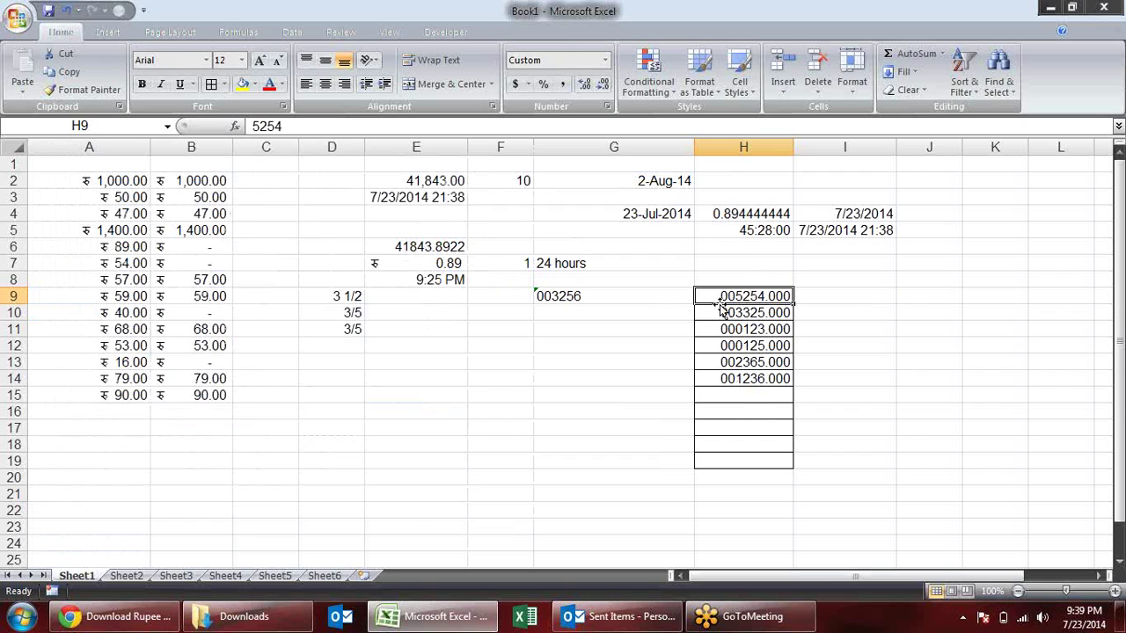
drag(719, 297, 737, 380)
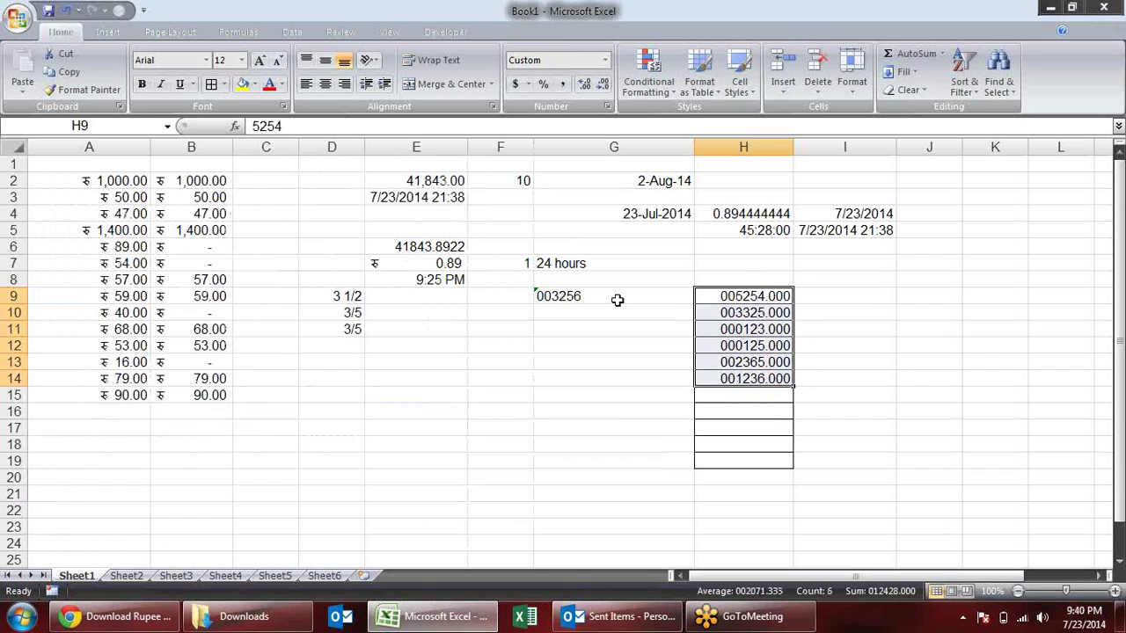
Step: Replace the six leading zeros with # to make code #.000, giving 5254.000 through 1236.000
key(ctrl+1)
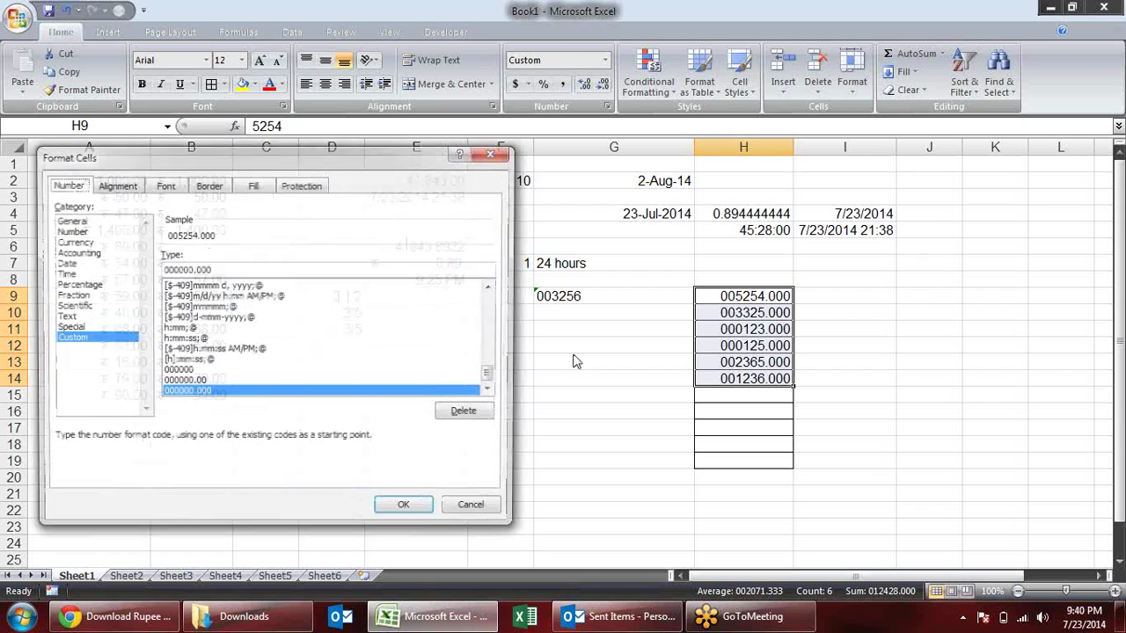
click(175, 269)
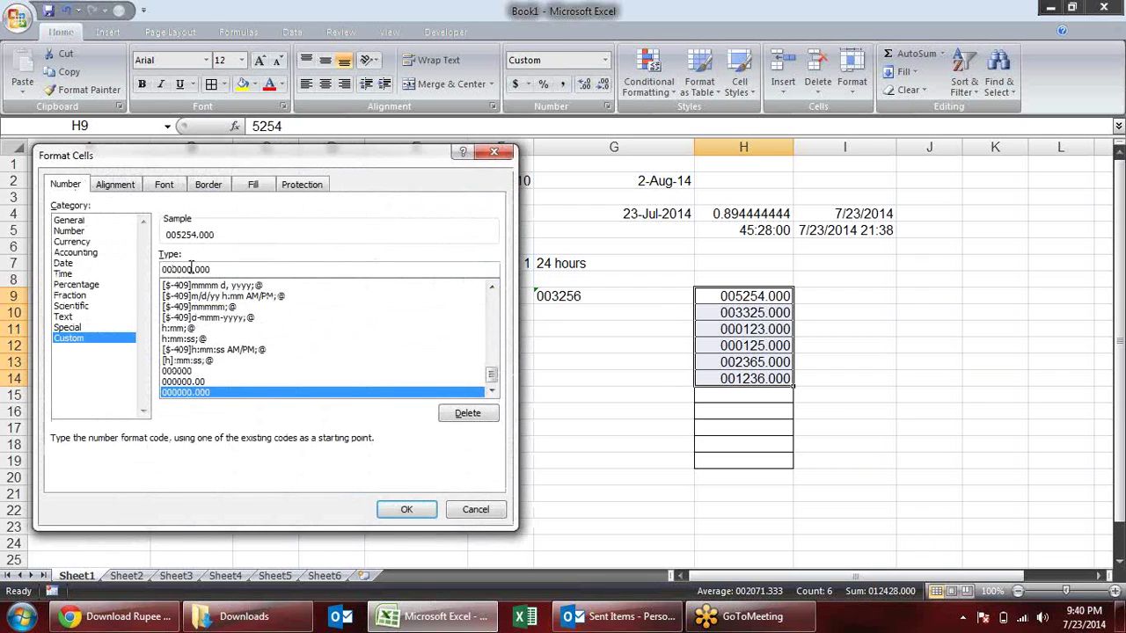
drag(191, 269, 139, 270)
drag(190, 269, 177, 269)
click(194, 269)
drag(176, 269, 138, 266)
text(#)
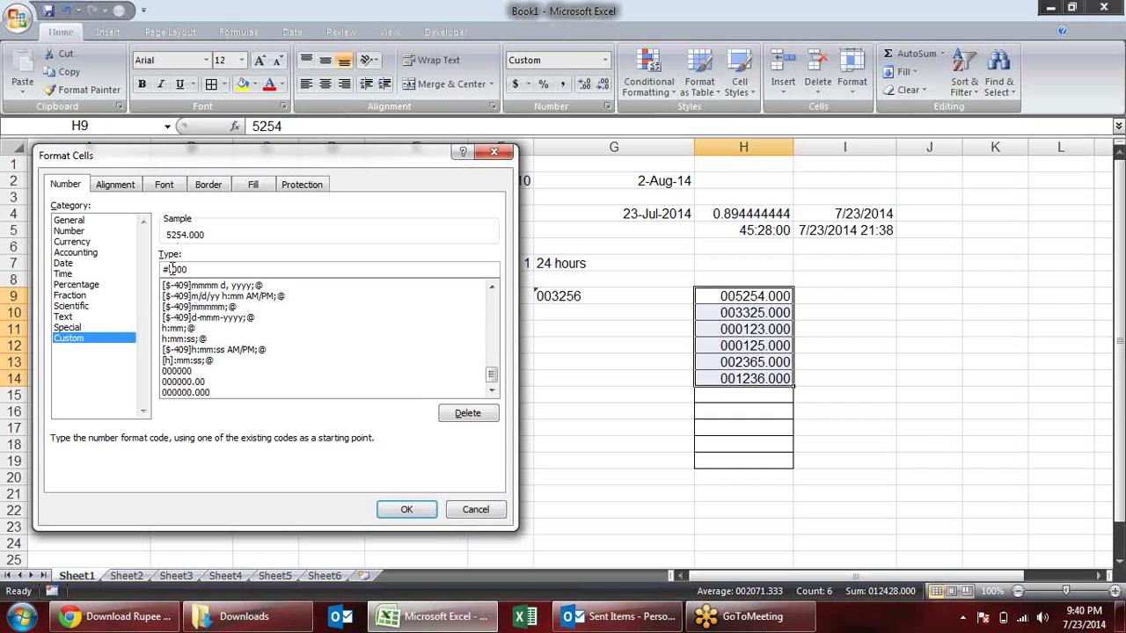
drag(199, 269, 170, 269)
click(169, 271)
click(419, 513)
Step: Check the stored values in H9:H14 and pick H14 to reformat on its own
click(928, 333)
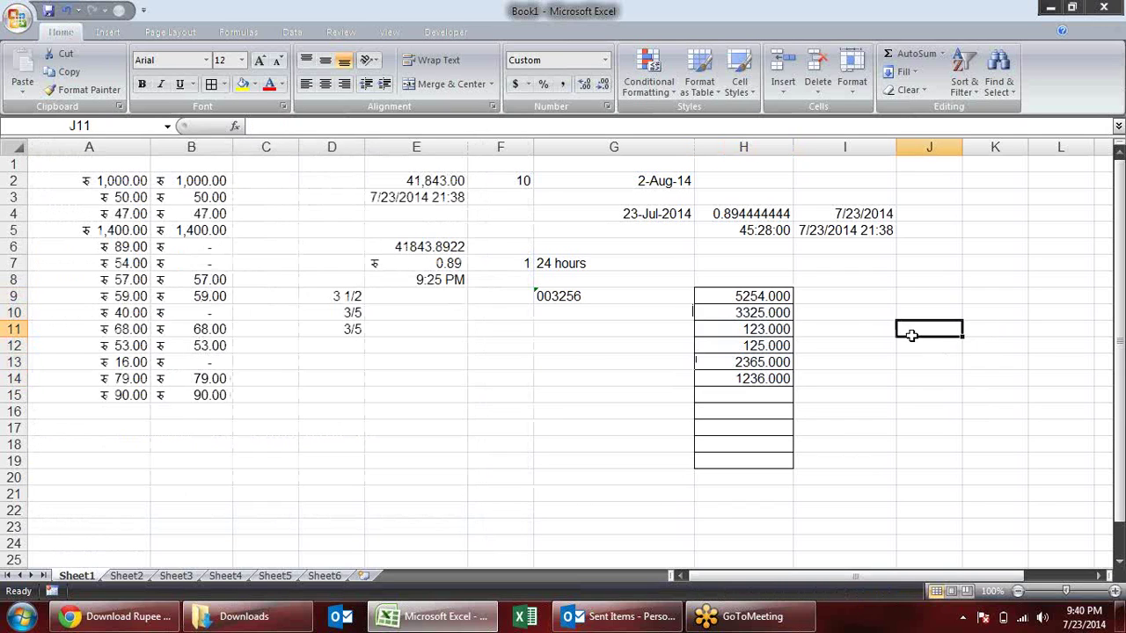
click(767, 301)
click(768, 349)
click(779, 379)
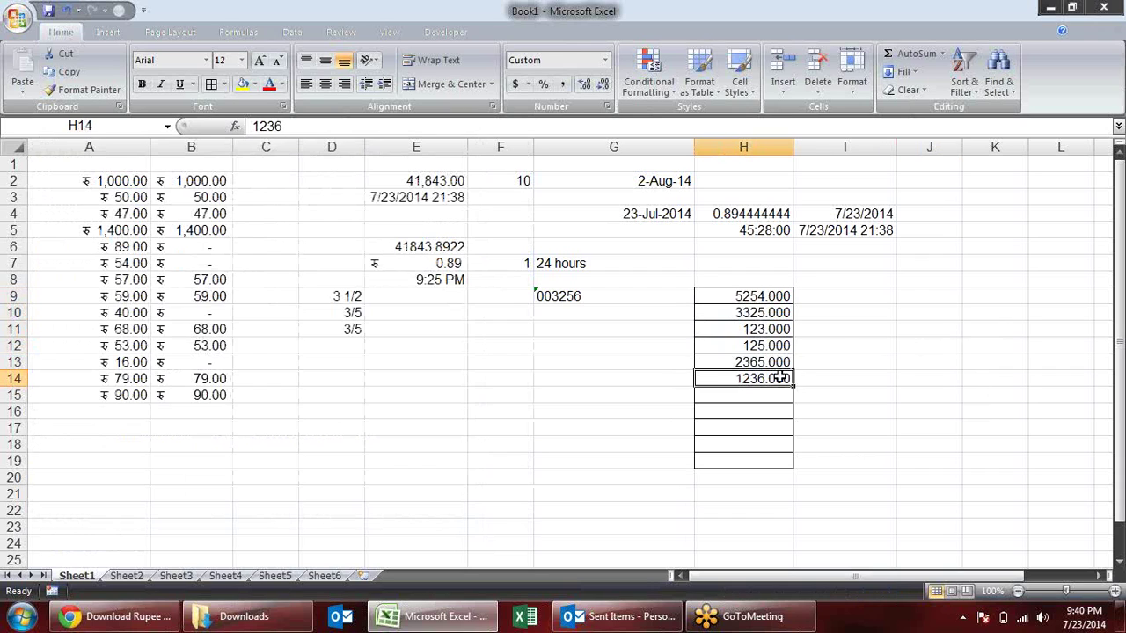
drag(784, 295, 788, 380)
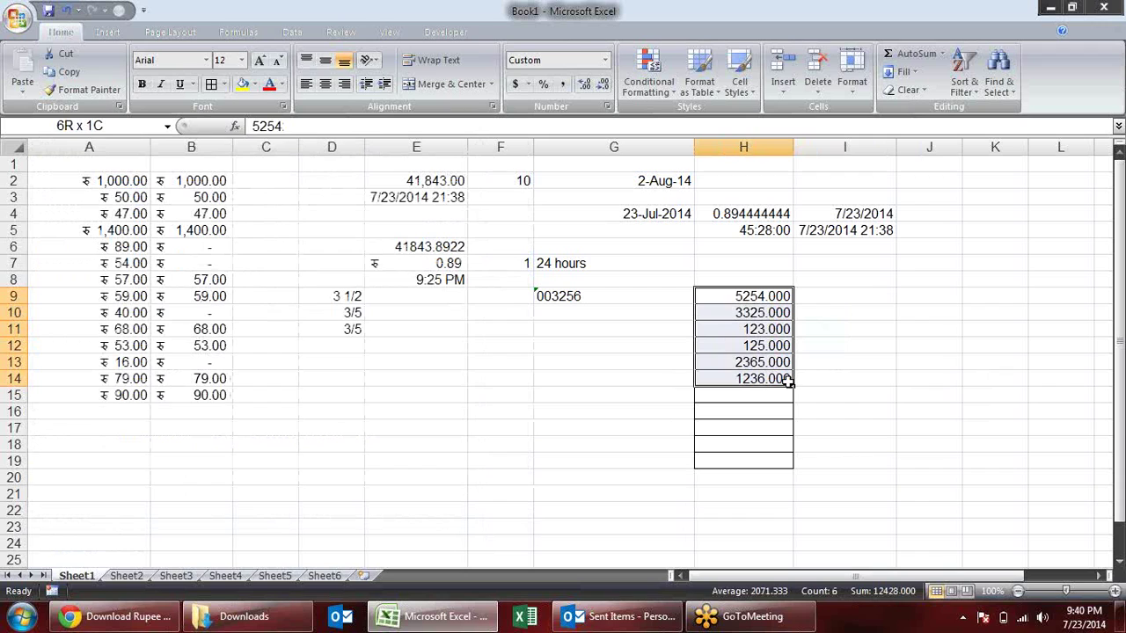
click(740, 300)
drag(740, 300, 736, 376)
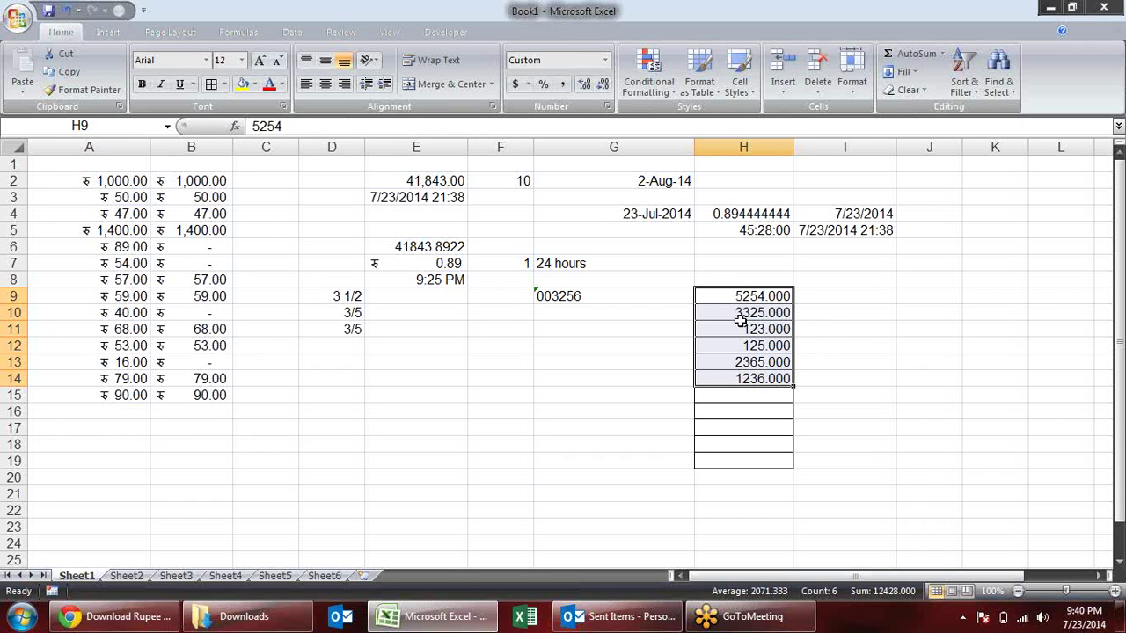
click(777, 293)
click(767, 327)
click(763, 374)
Step: Change H14 to custom code #.00 and copy that format onto H9:H13 with Format Painter
key(ctrl+1)
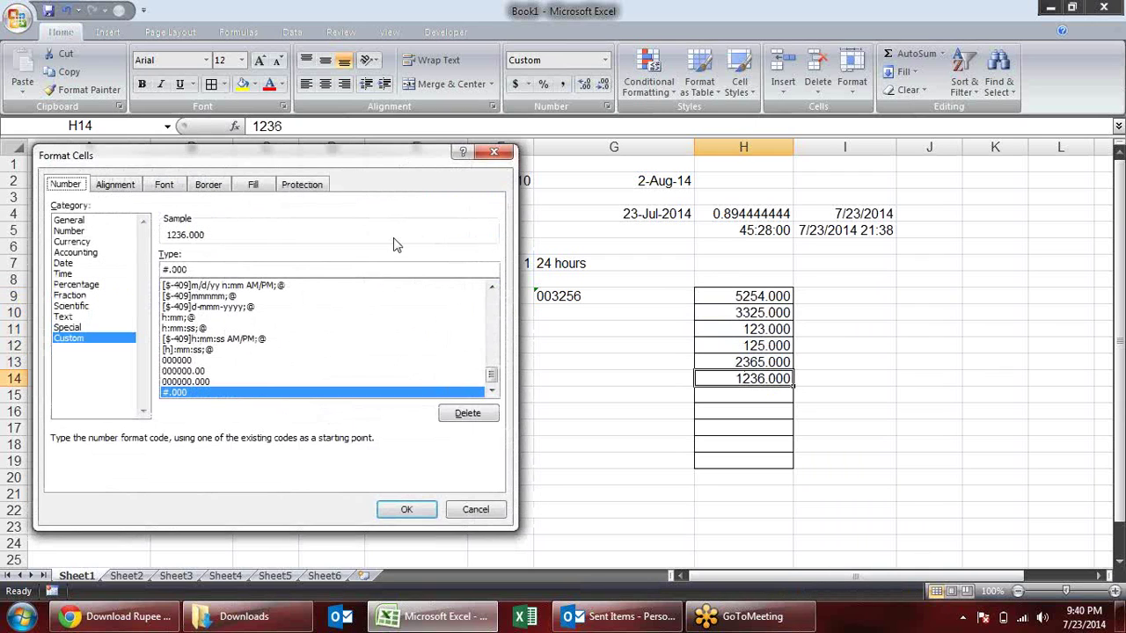
click(253, 273)
key(BackSpace)
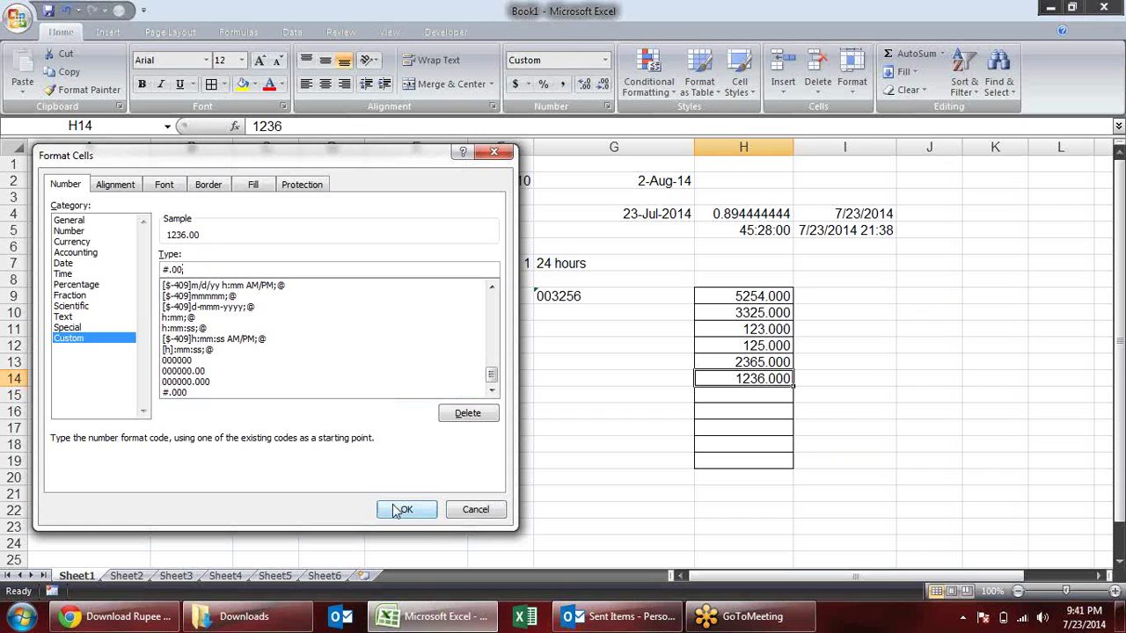
click(400, 510)
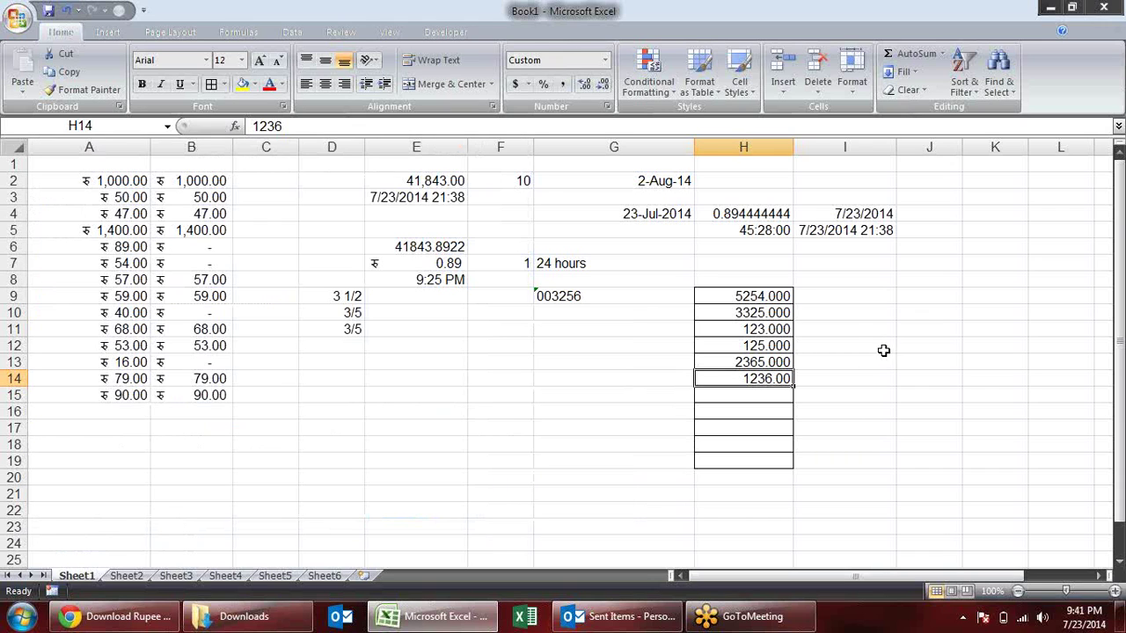
click(55, 97)
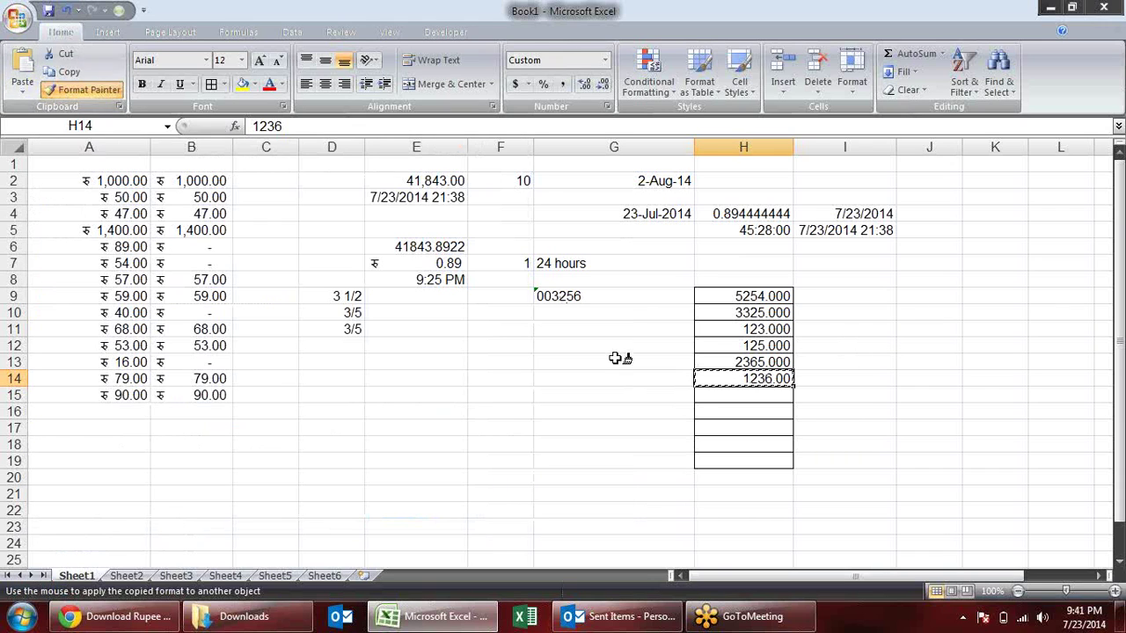
drag(765, 360, 781, 298)
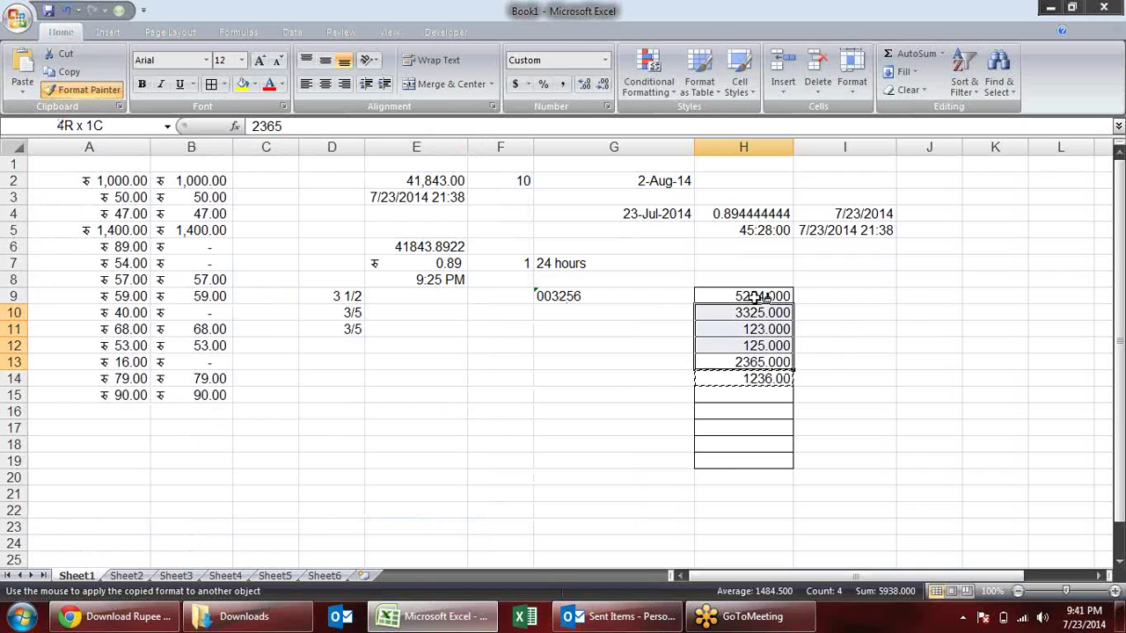
click(906, 312)
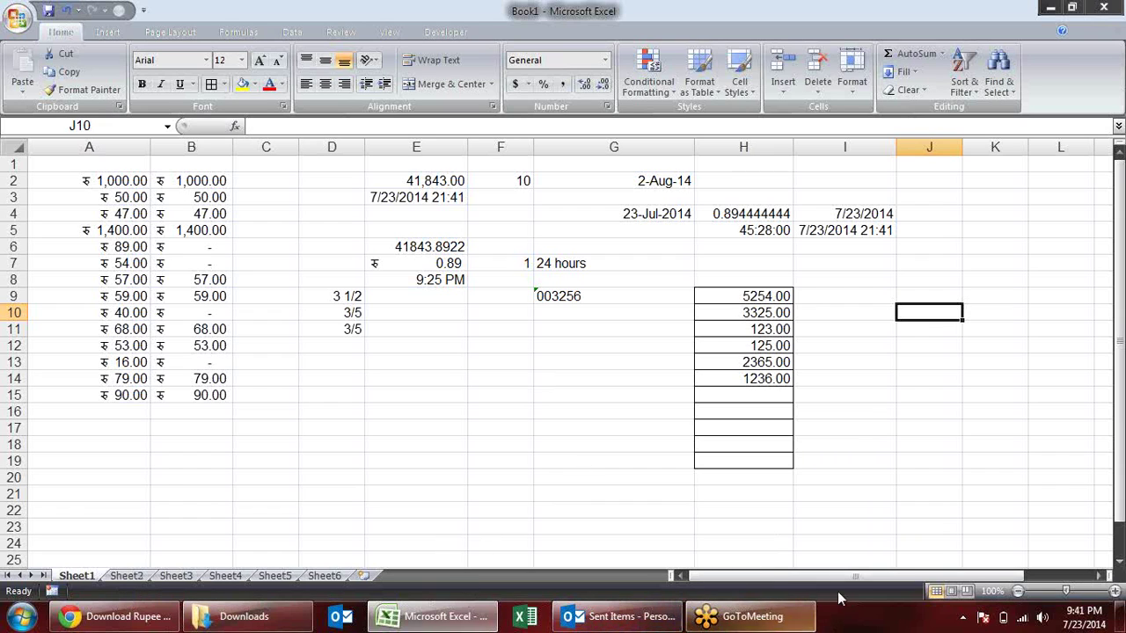
Step: Add all borders to the empty range E12:E18
click(567, 391)
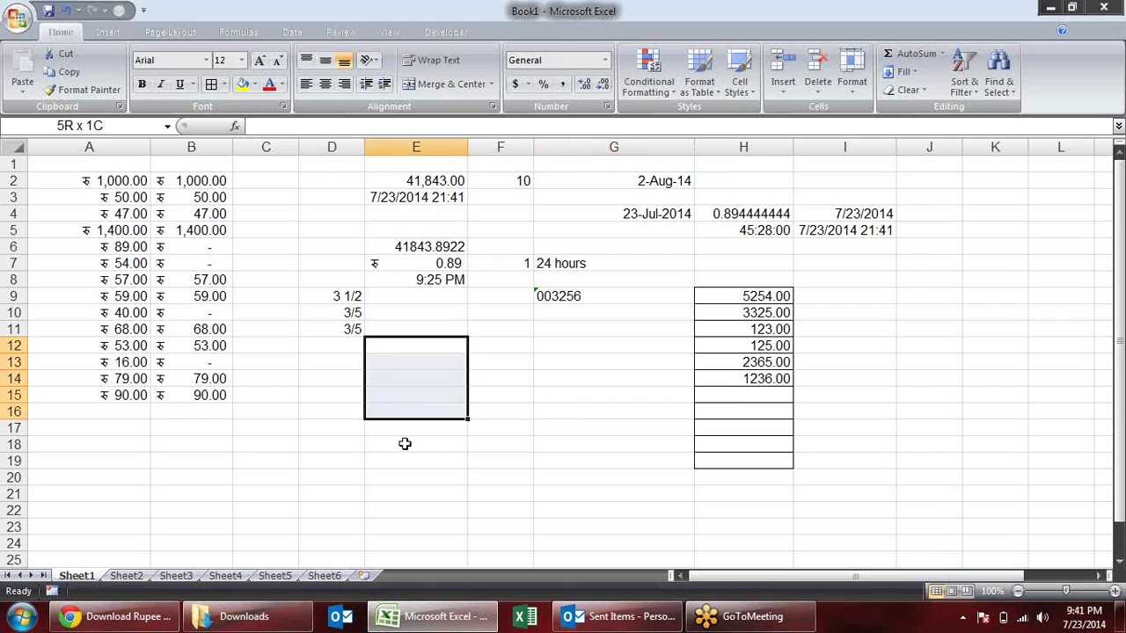
drag(400, 348, 397, 441)
key(alt)
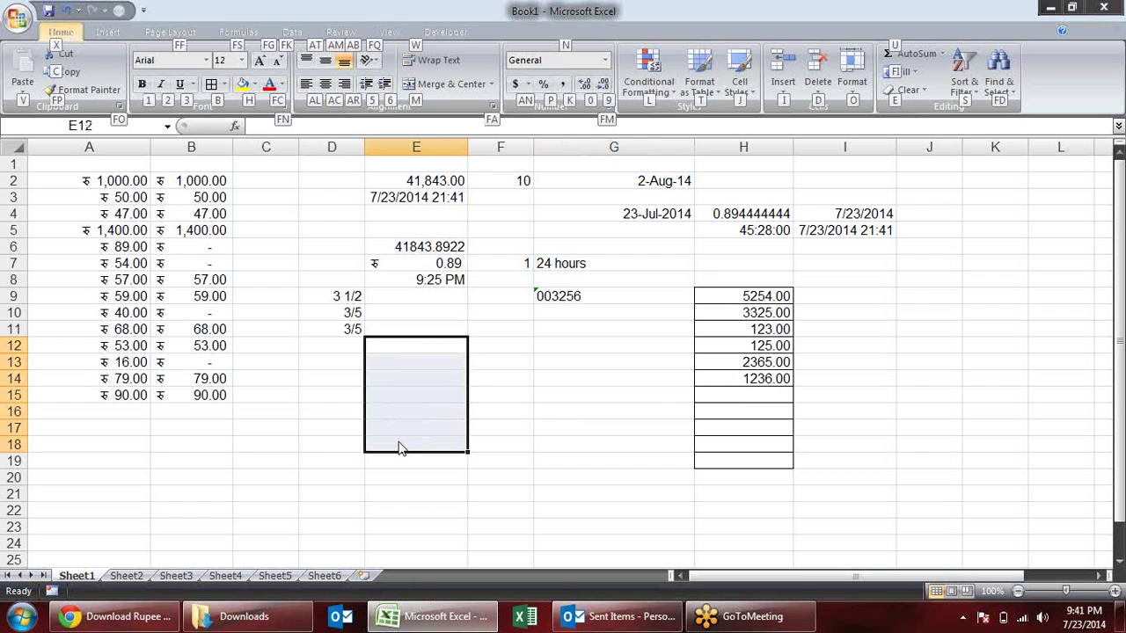
key(b)
key(a)
click(526, 376)
Step: Enter a ten-digit phone number in E12, then bring up Format Cells for E12:E18
click(424, 344)
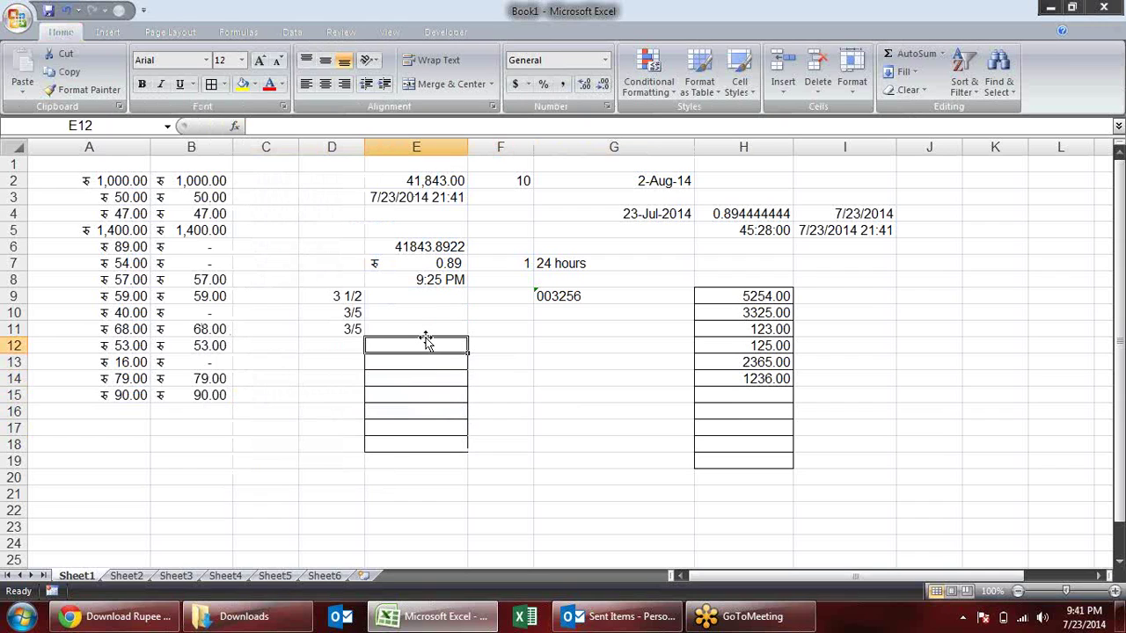
text(91)
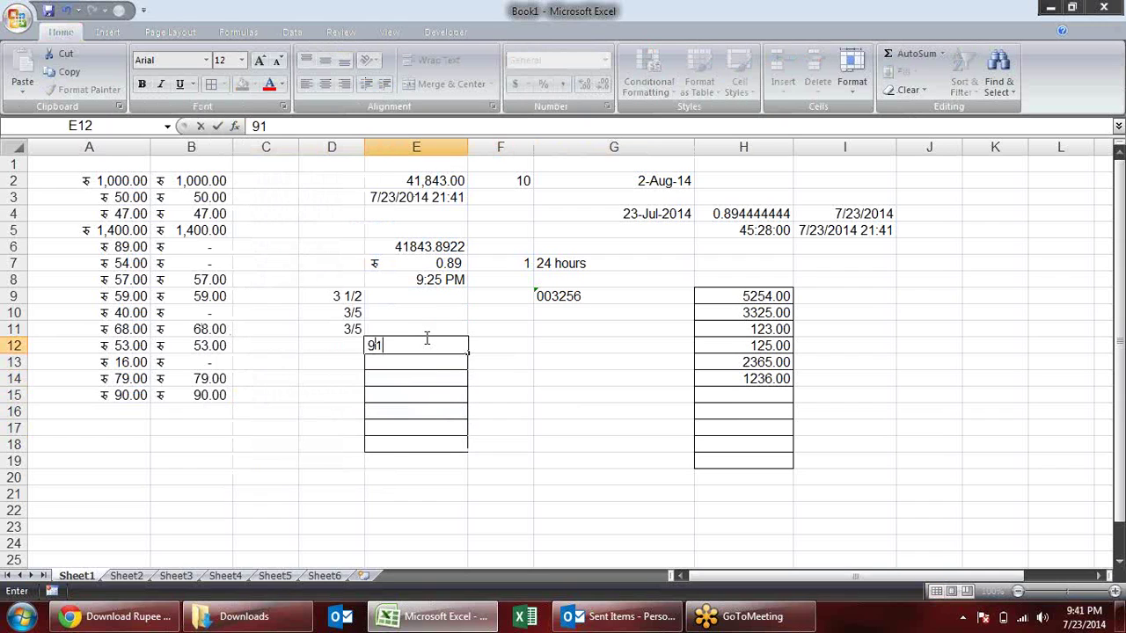
key(Return)
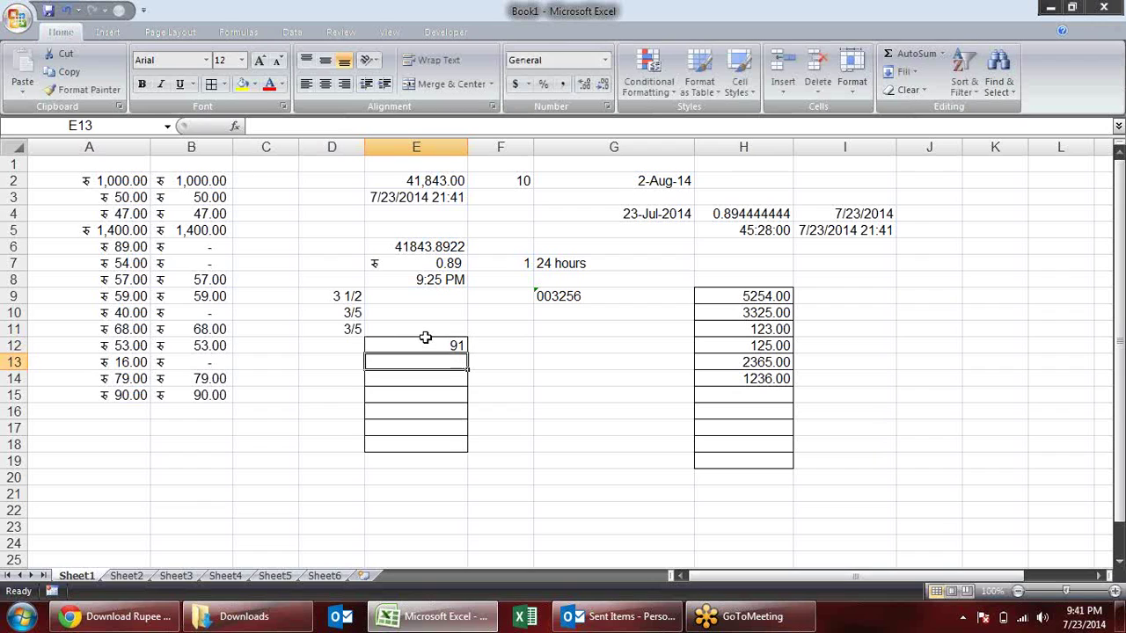
click(425, 339)
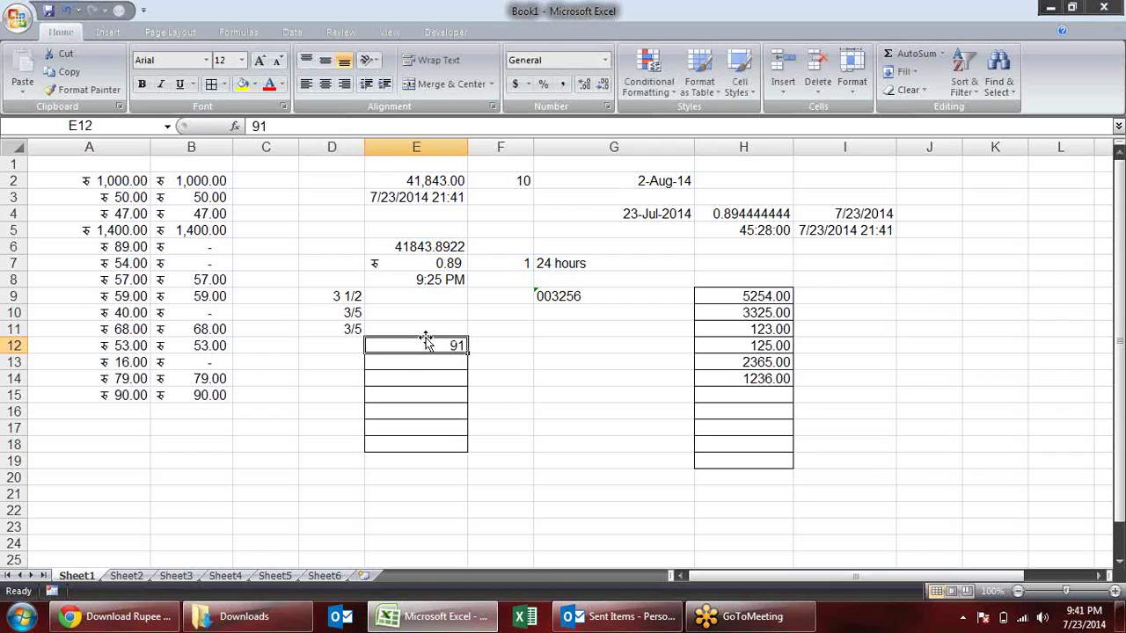
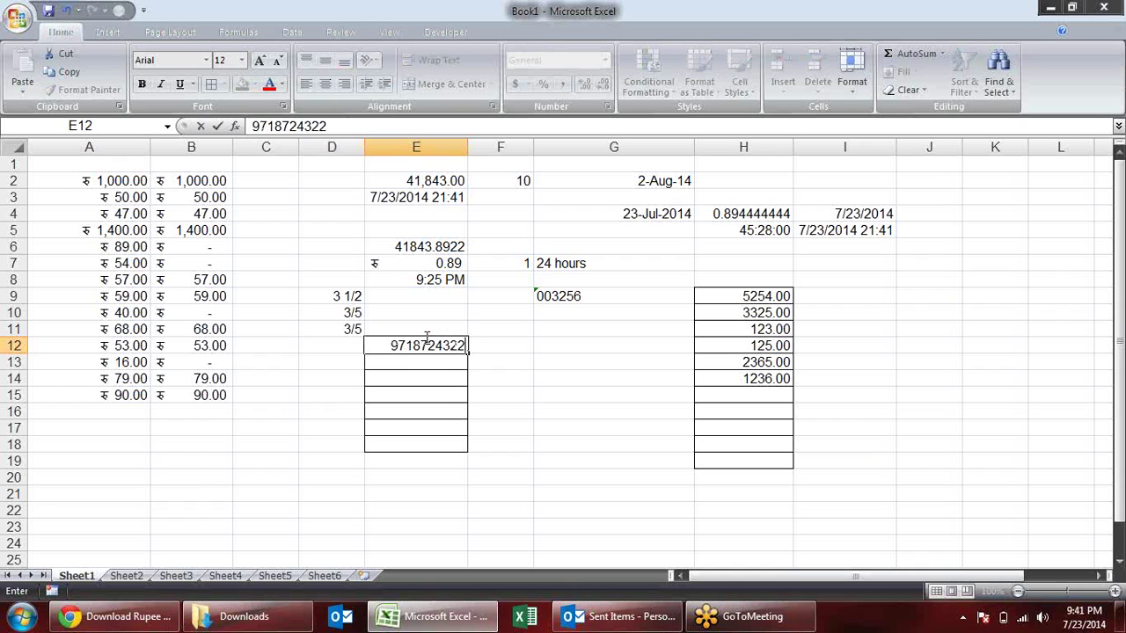
key(Return)
mouse_move(425, 339)
mouse_down()
mouse_move(436, 440)
mouse_move(427, 447)
mouse_up()
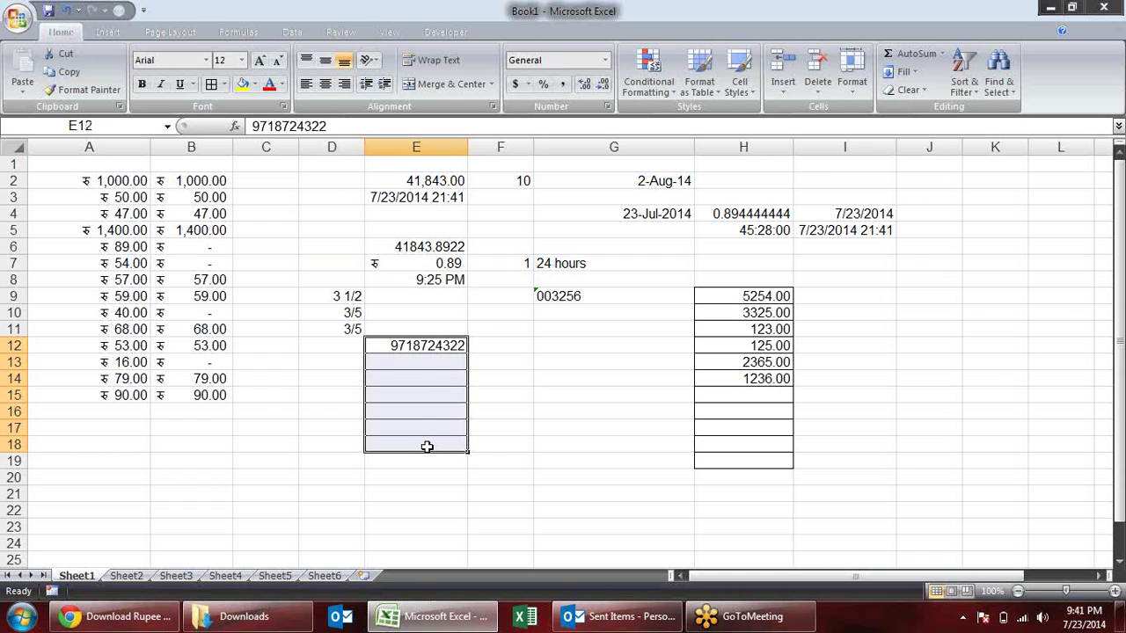
key(ctrl+1)
mouse_move(326, 168)
mouse_down()
mouse_move(668, 187)
mouse_move(807, 166)
mouse_up()
Step: Give E12:E18 the custom format +91 # to prefix phone numbers
click(582, 340)
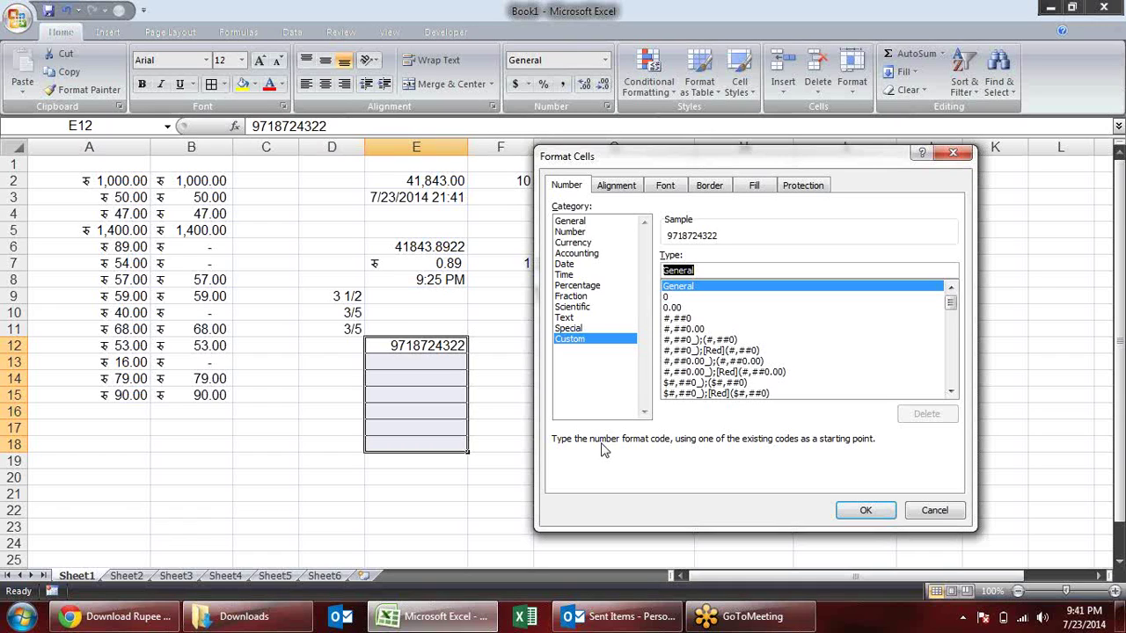
text(+91)
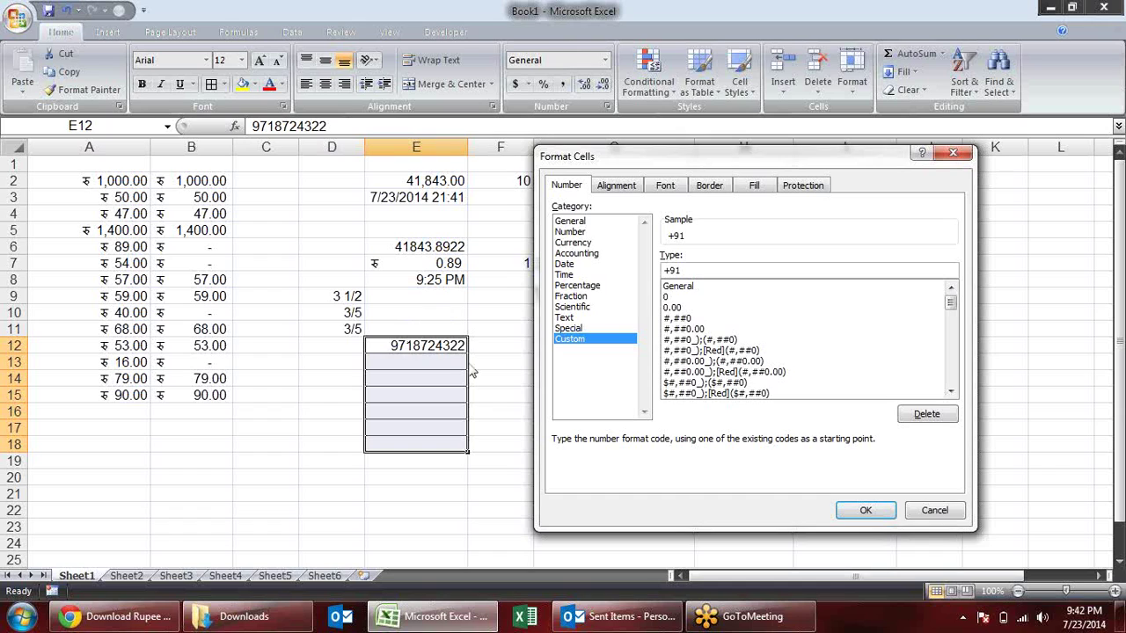
text(#)
key(BackSpace)
text(#)
click(863, 513)
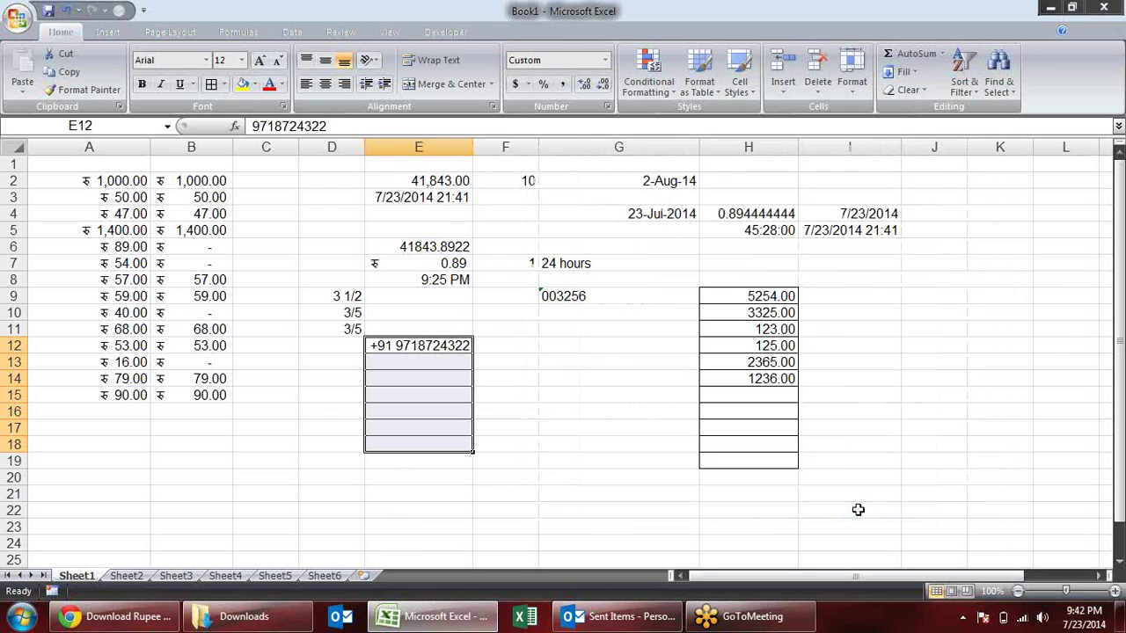
Step: Enter ten-digit phone numbers into E13 and E14
click(446, 361)
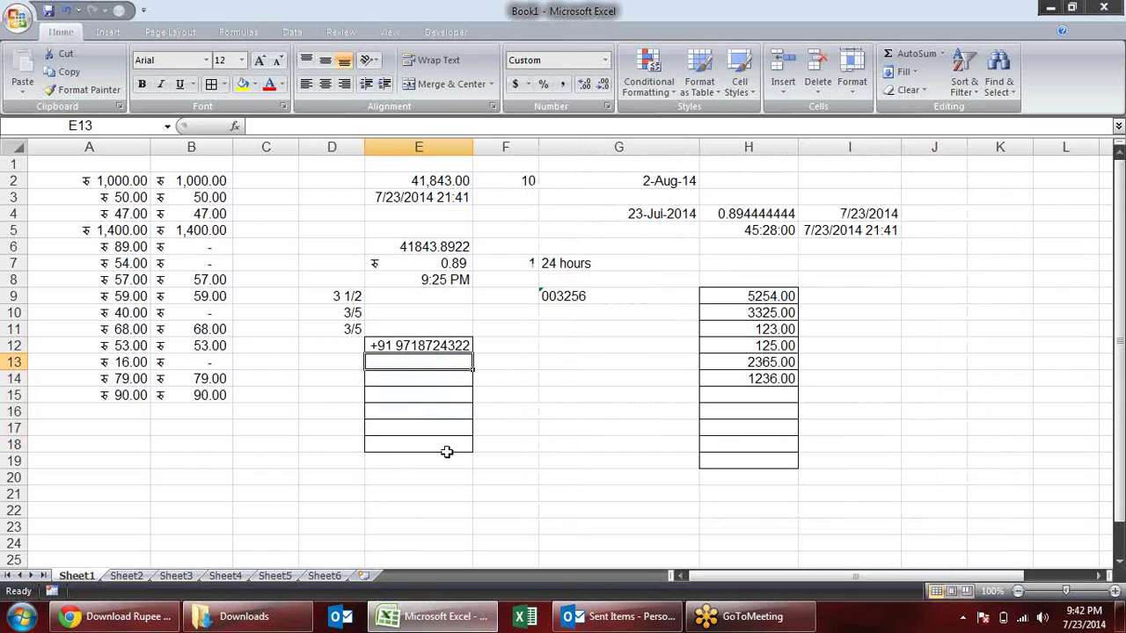
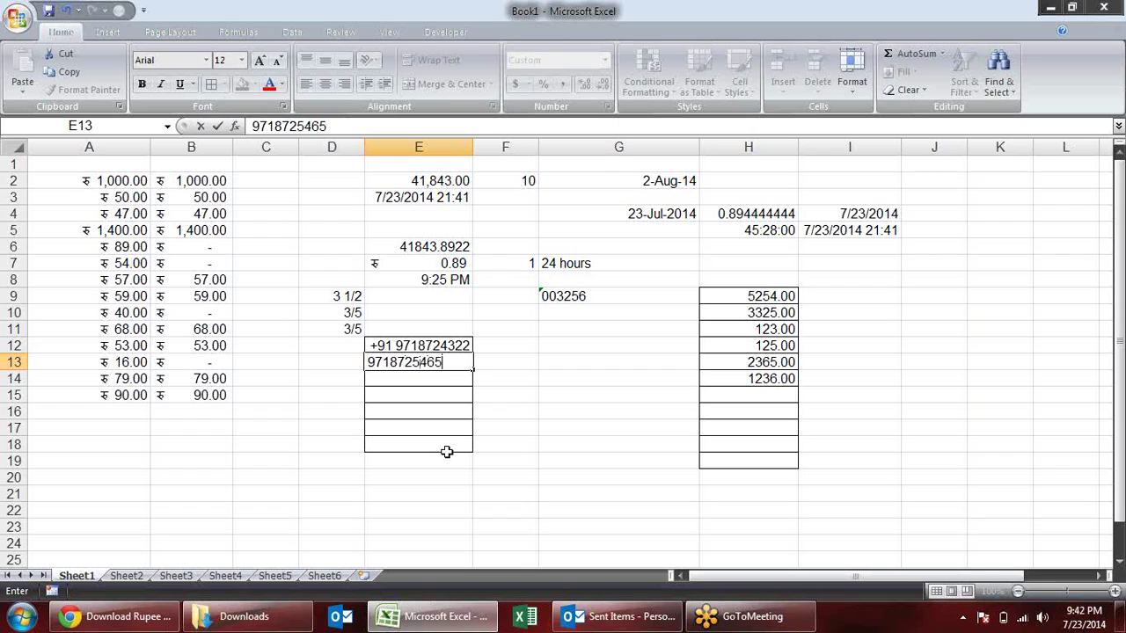
key(Return)
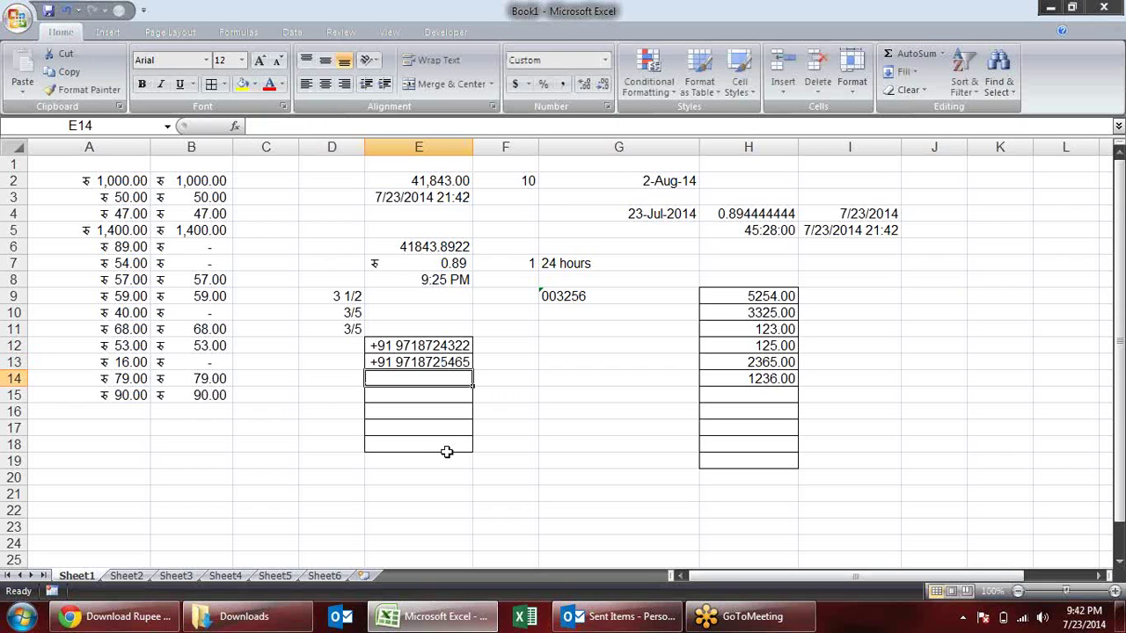
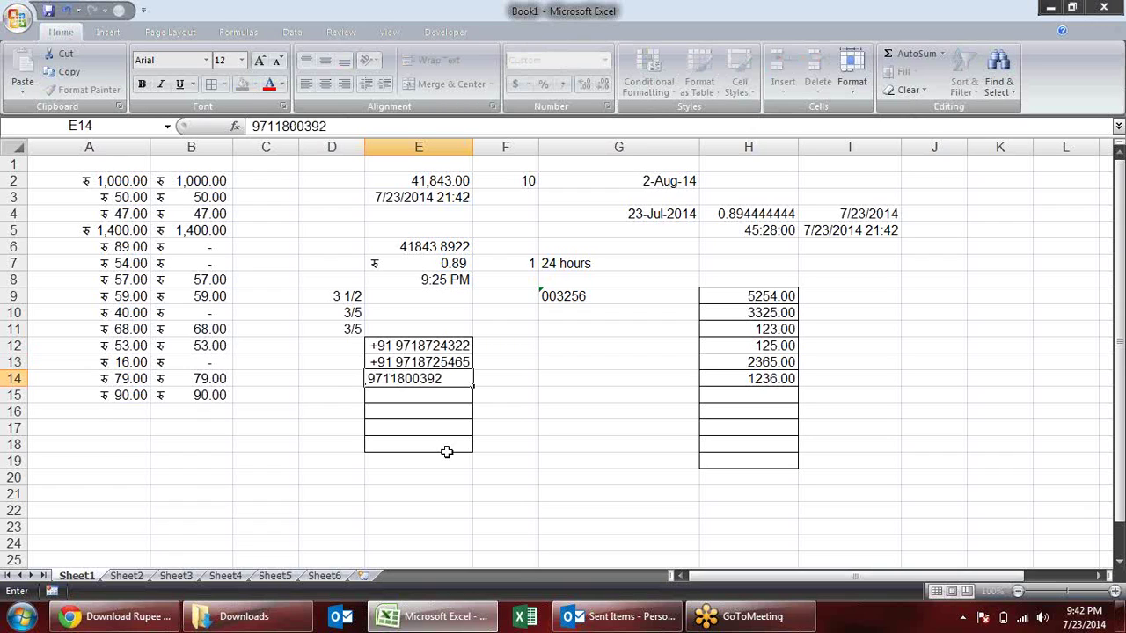
key(Return)
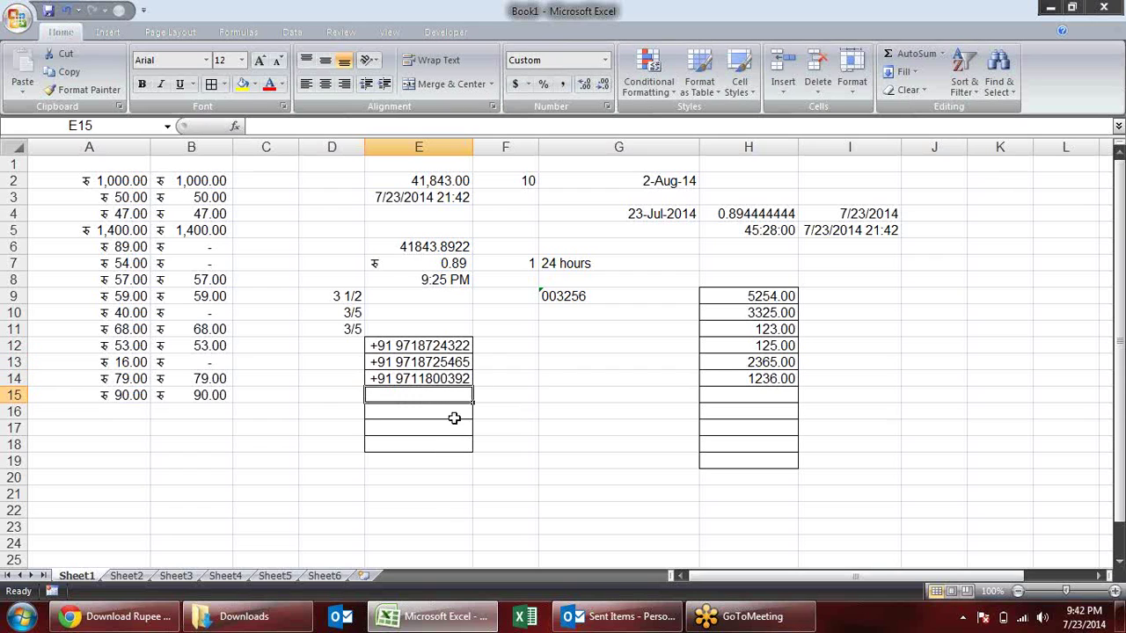
drag(454, 395, 444, 444)
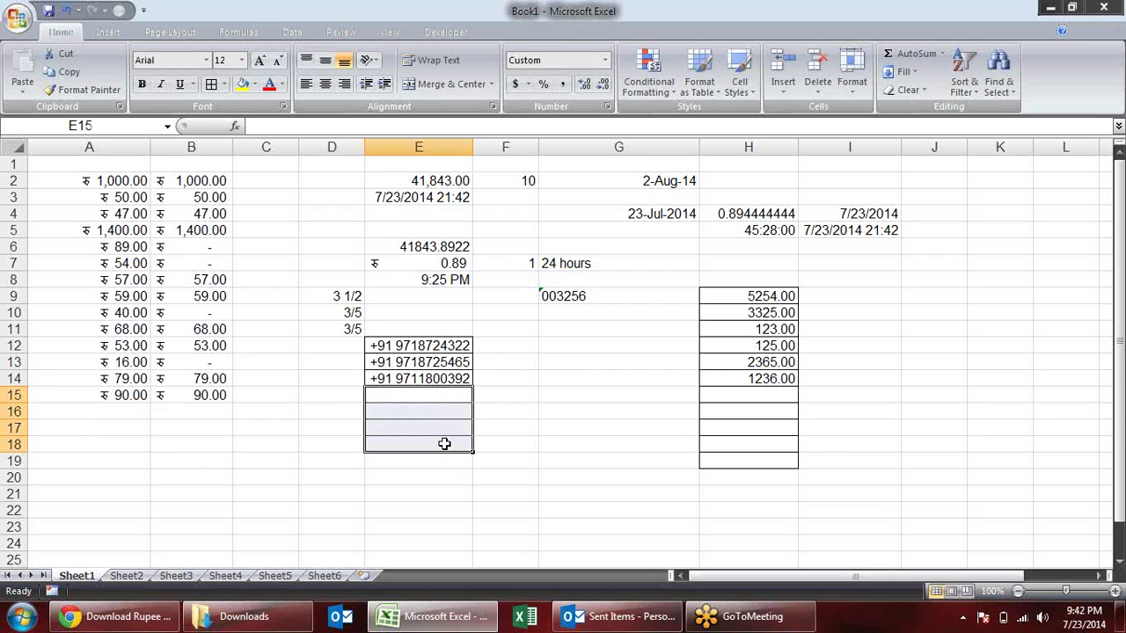
key(ctrl+1)
Step: Set E15:E18 to custom code ###-###-### and enter 312-645-897 in E15
drag(696, 270, 609, 261)
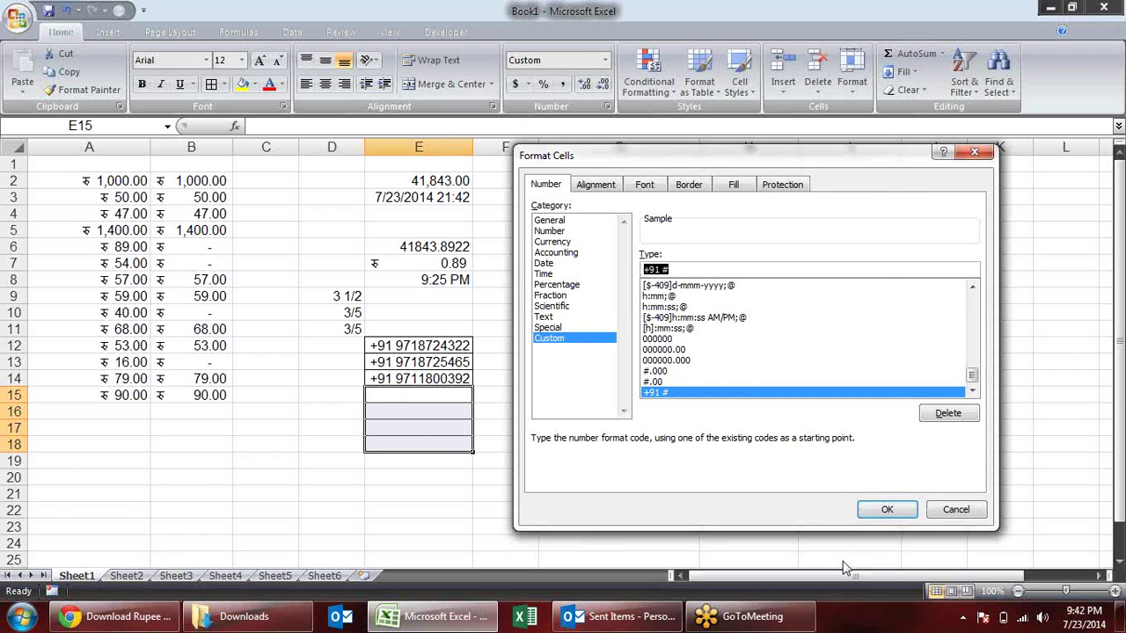
text(###-###-###)
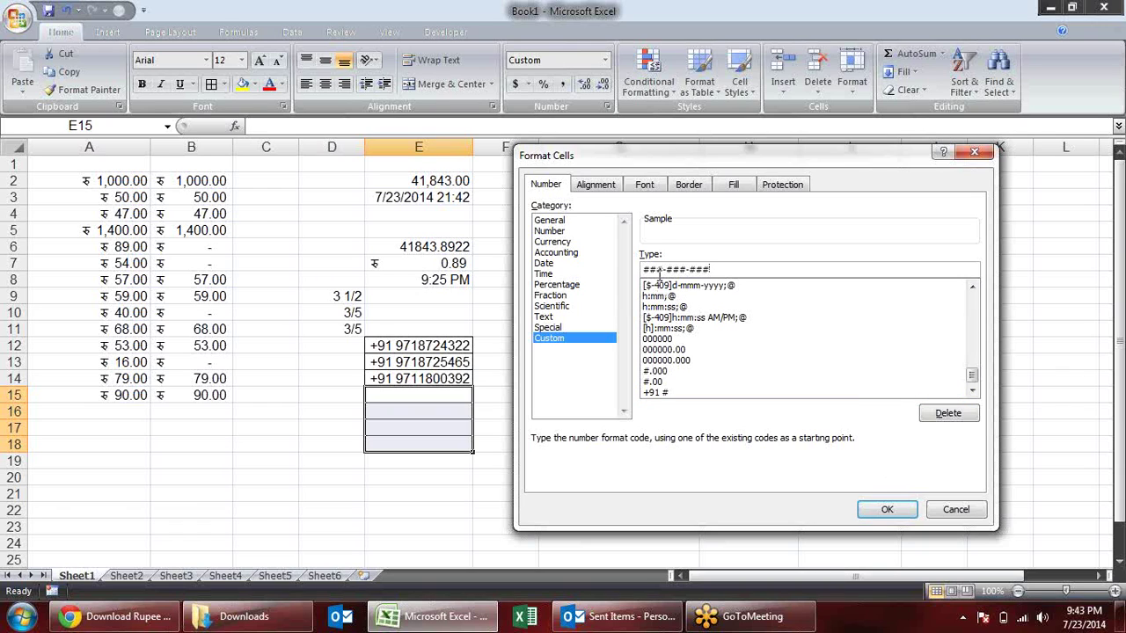
click(887, 511)
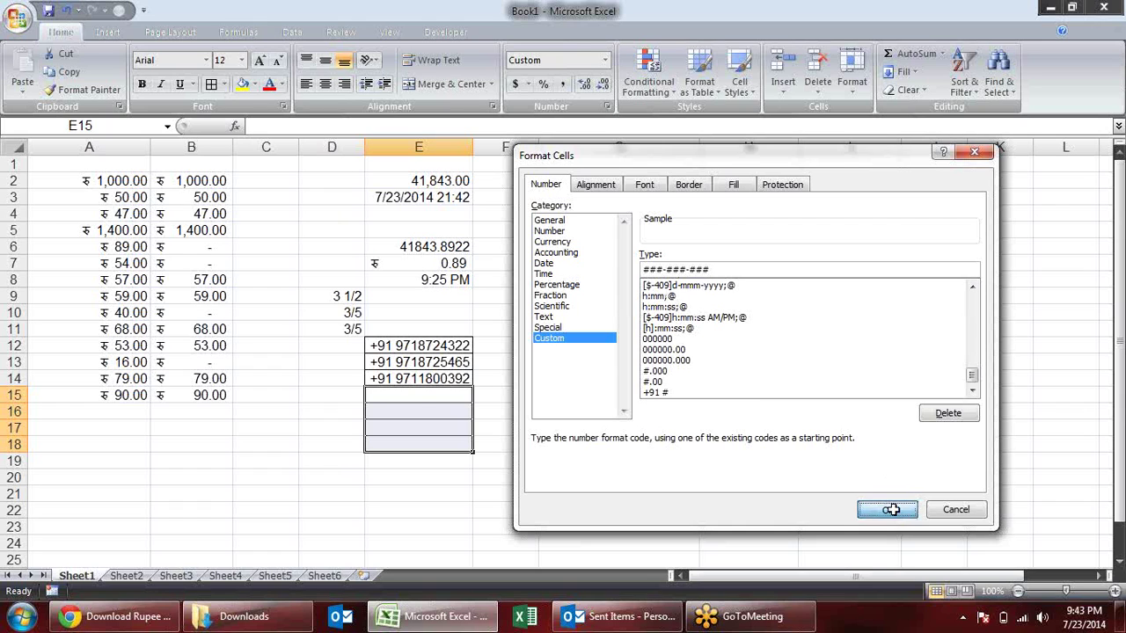
click(416, 397)
text(312-645-897)
key(Return)
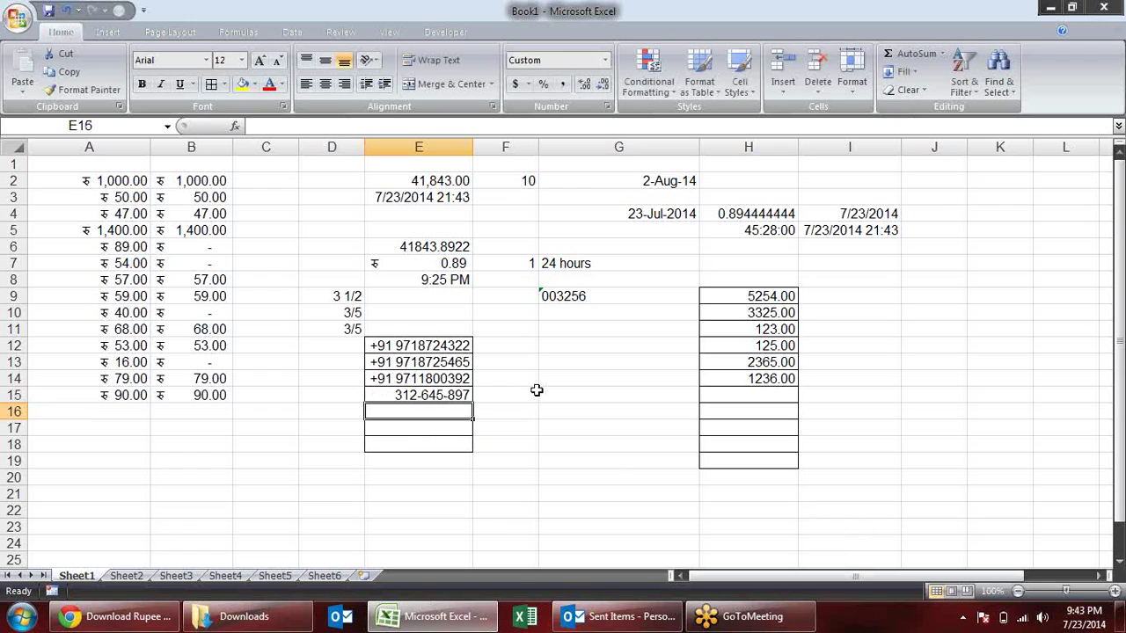
text(123654789)
key(BackSpace)
text(965)
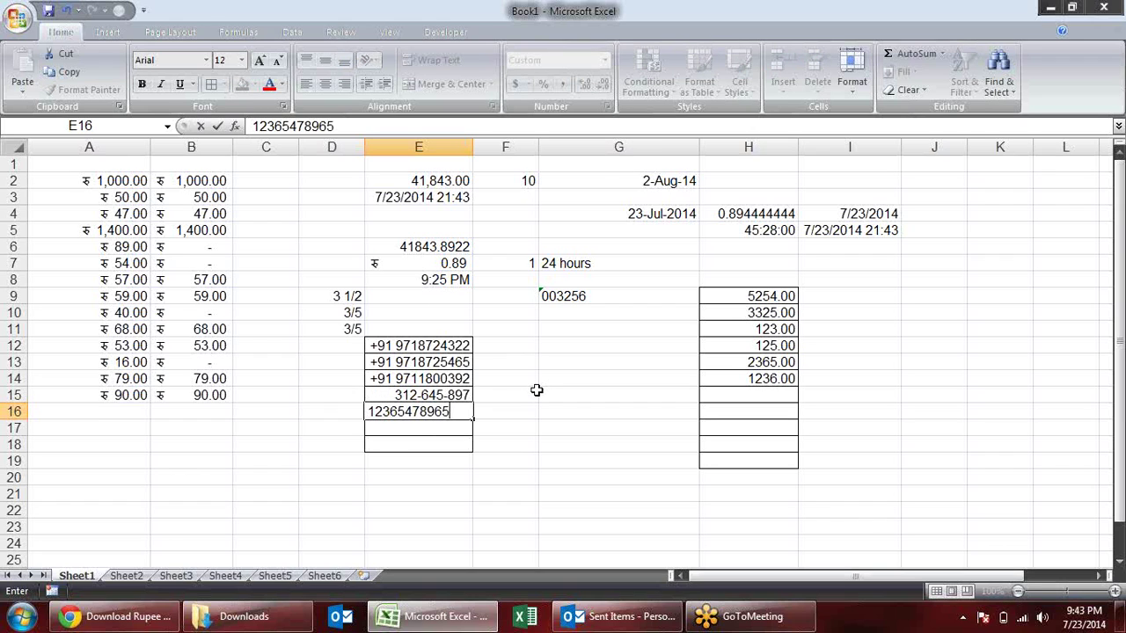
key(Return)
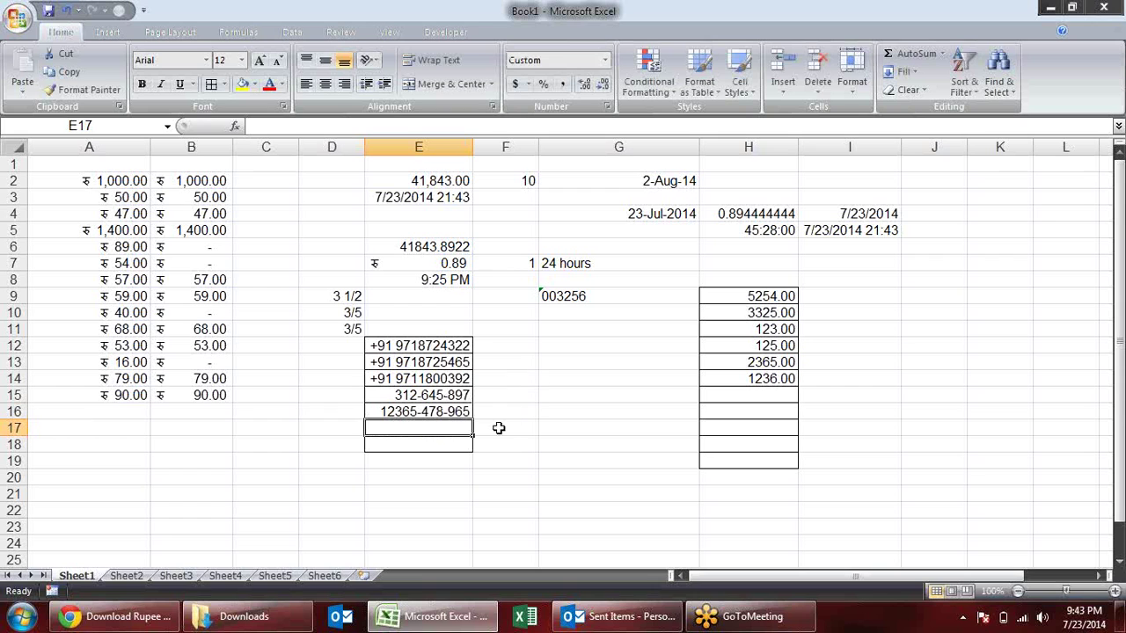
key(Up)
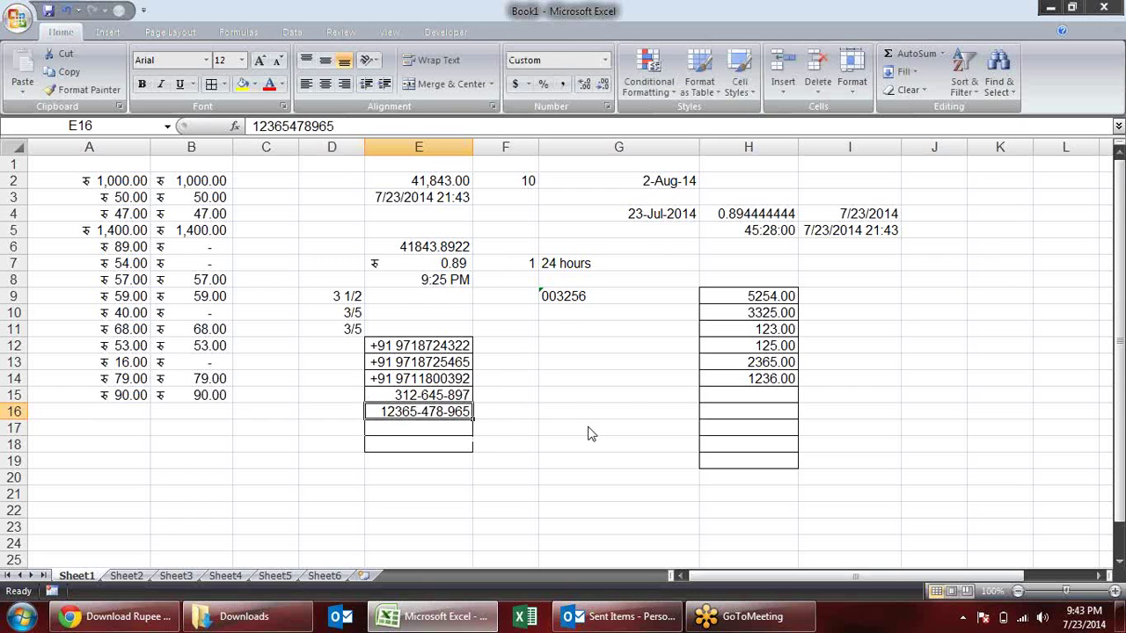
key(ctrl+1)
drag(609, 153, 658, 164)
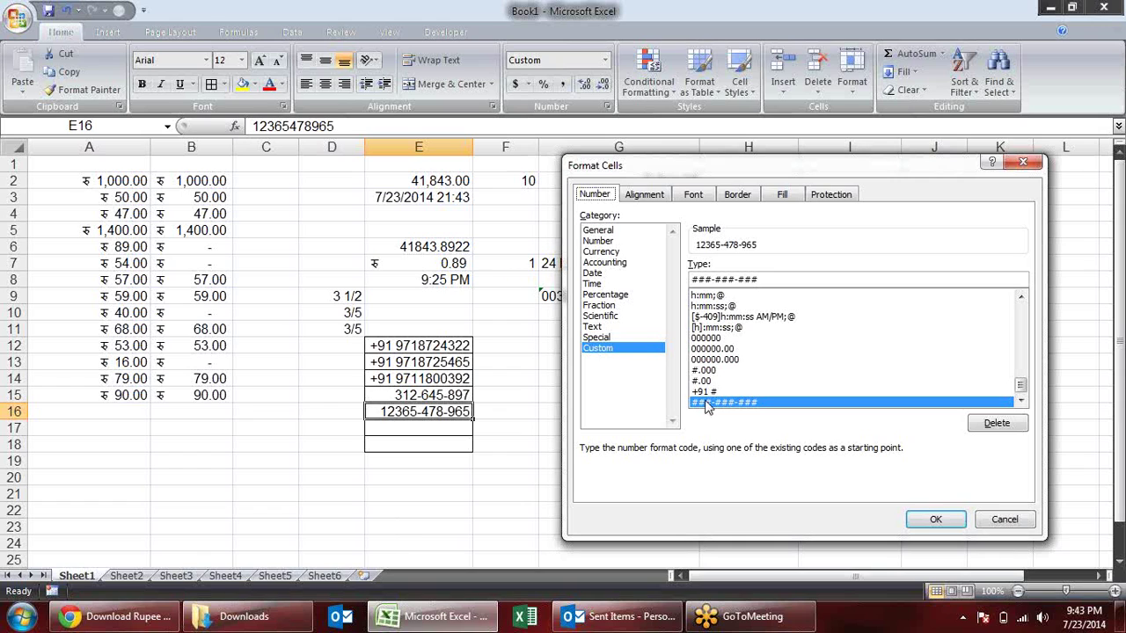
click(1025, 165)
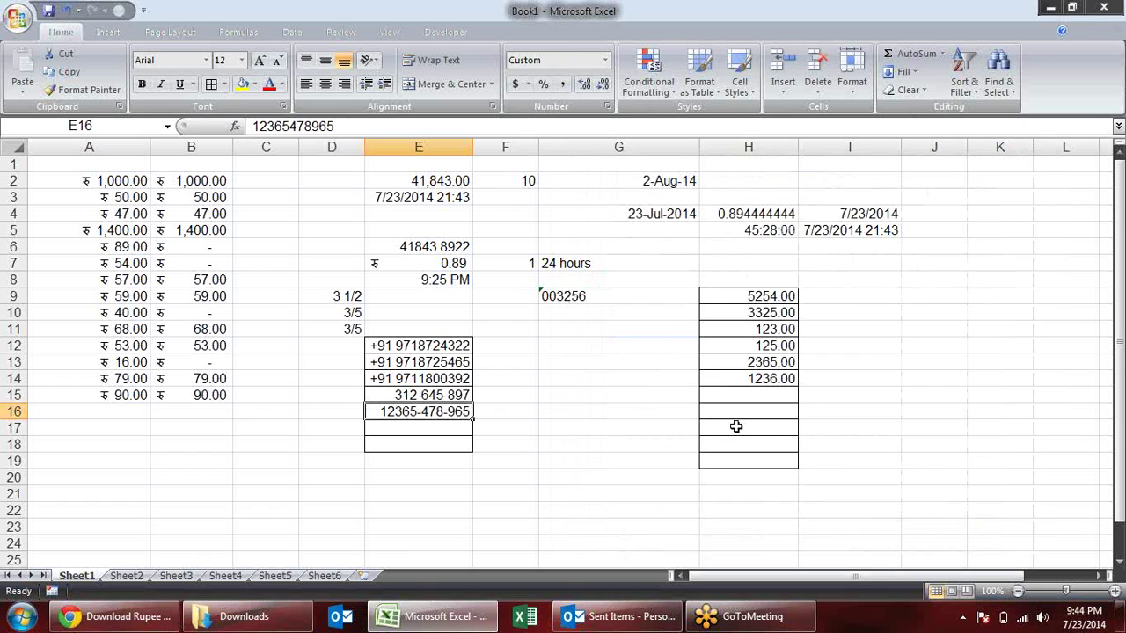
Step: Select G13 and drag column G's header border right to widen the column
click(515, 378)
click(582, 360)
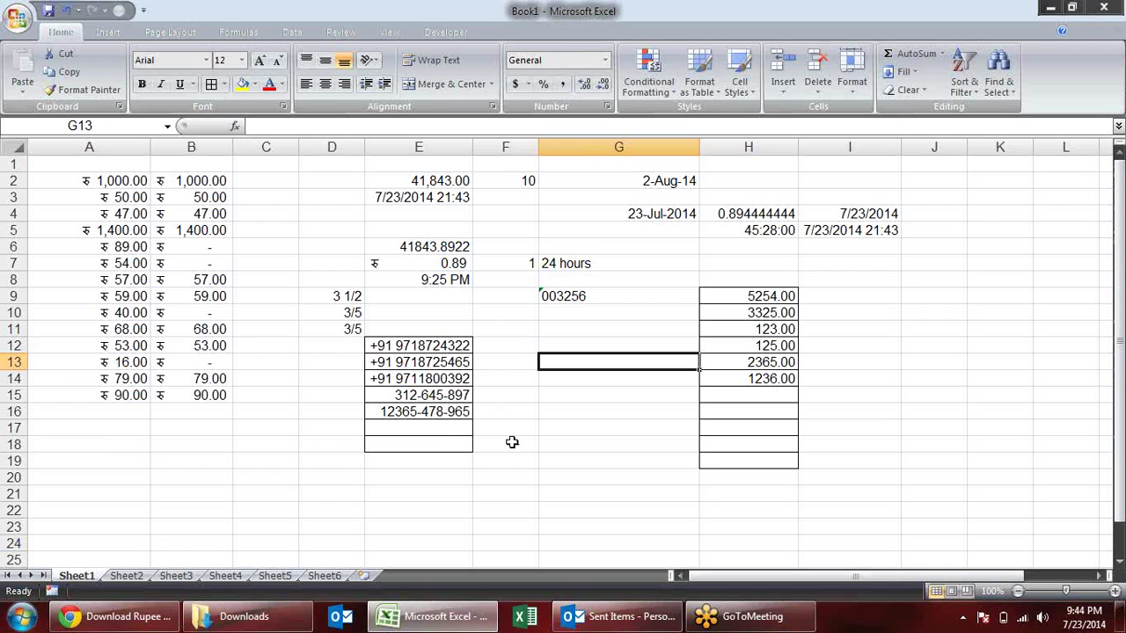
key(Left)
key(Right)
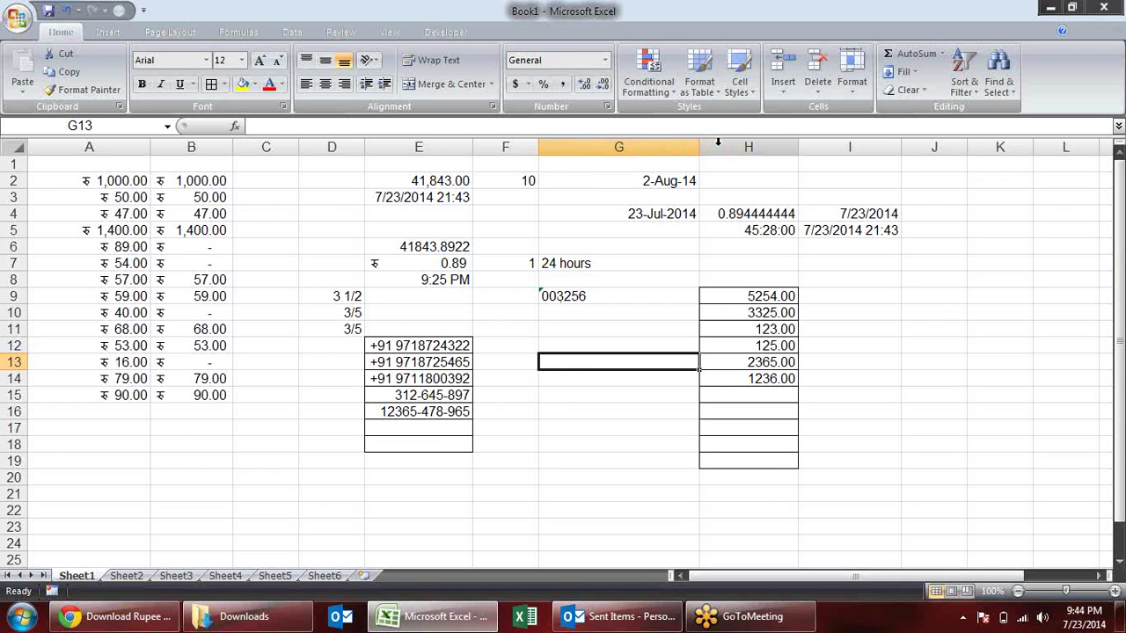
drag(701, 146, 762, 146)
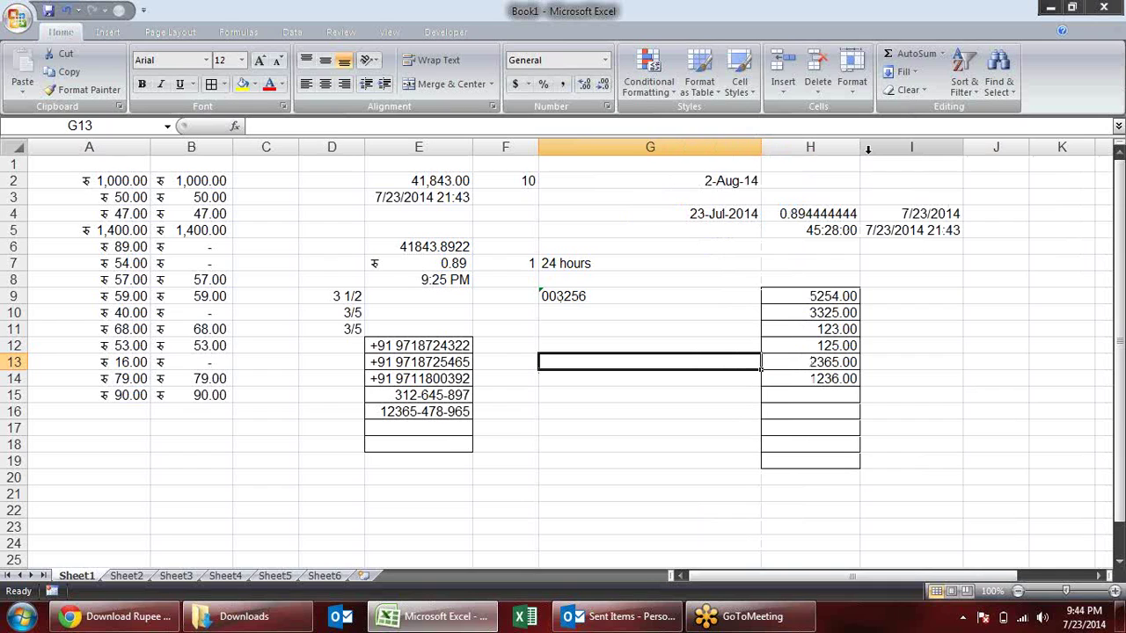
text(12)
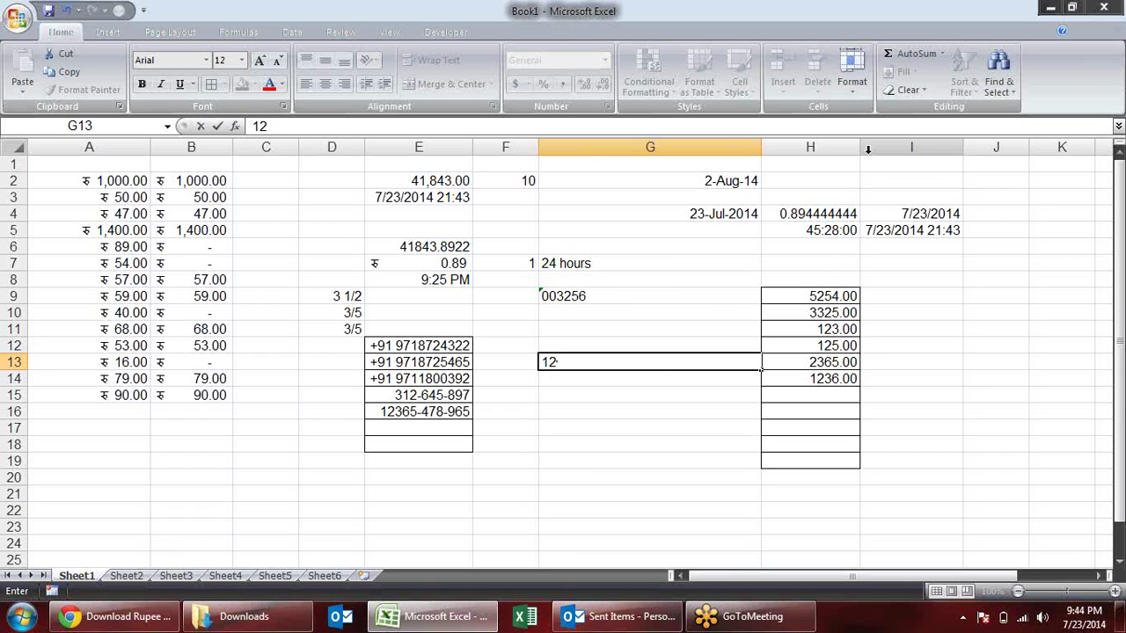
text(3256789654125)
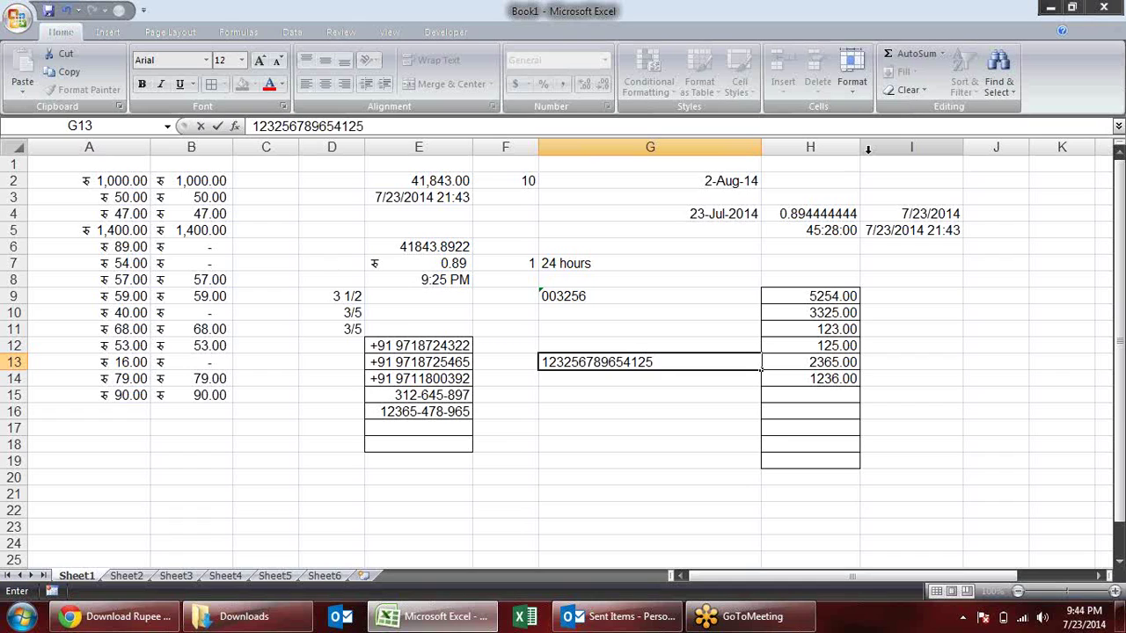
text(36)
key(ctrl+Return)
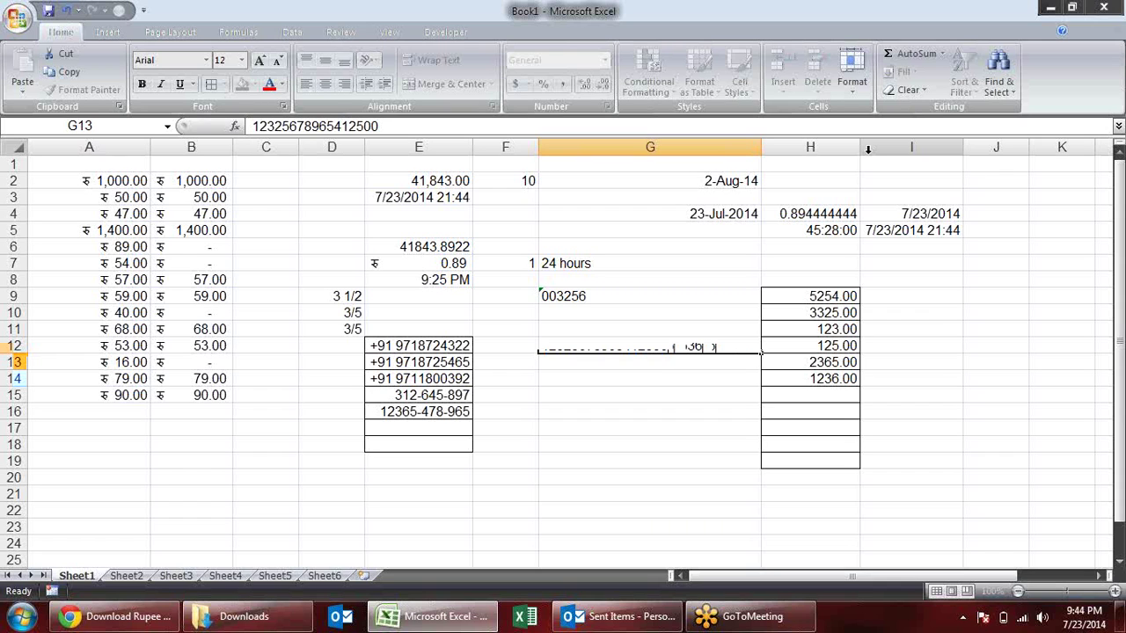
key(ctrl+1)
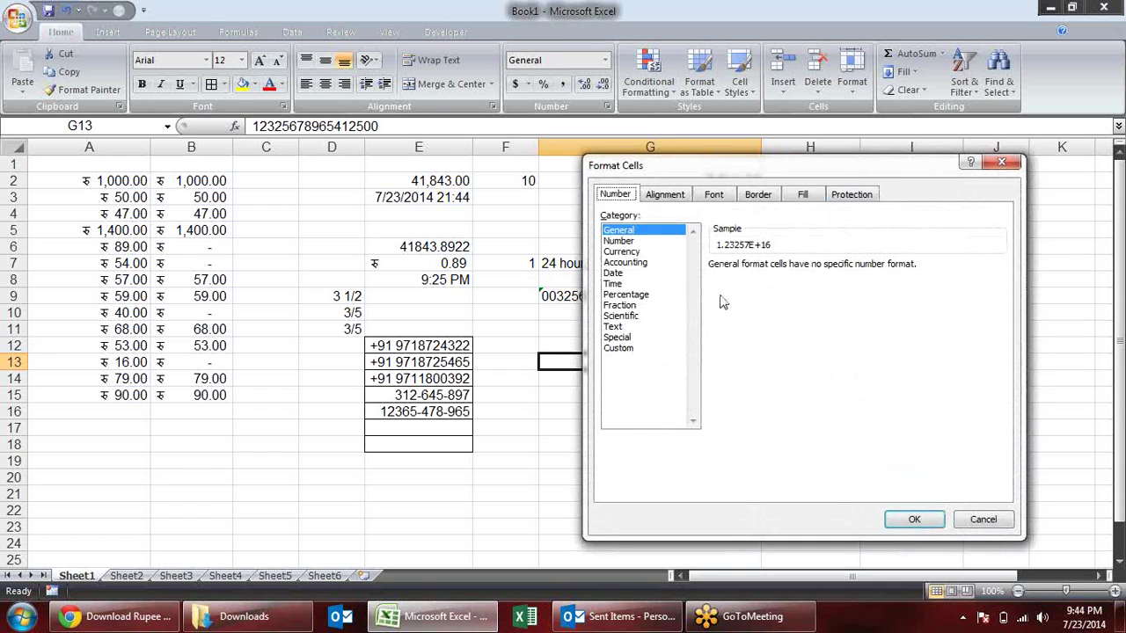
Step: Apply the custom # format so G13 shows all 17 digits, then select G15
click(619, 349)
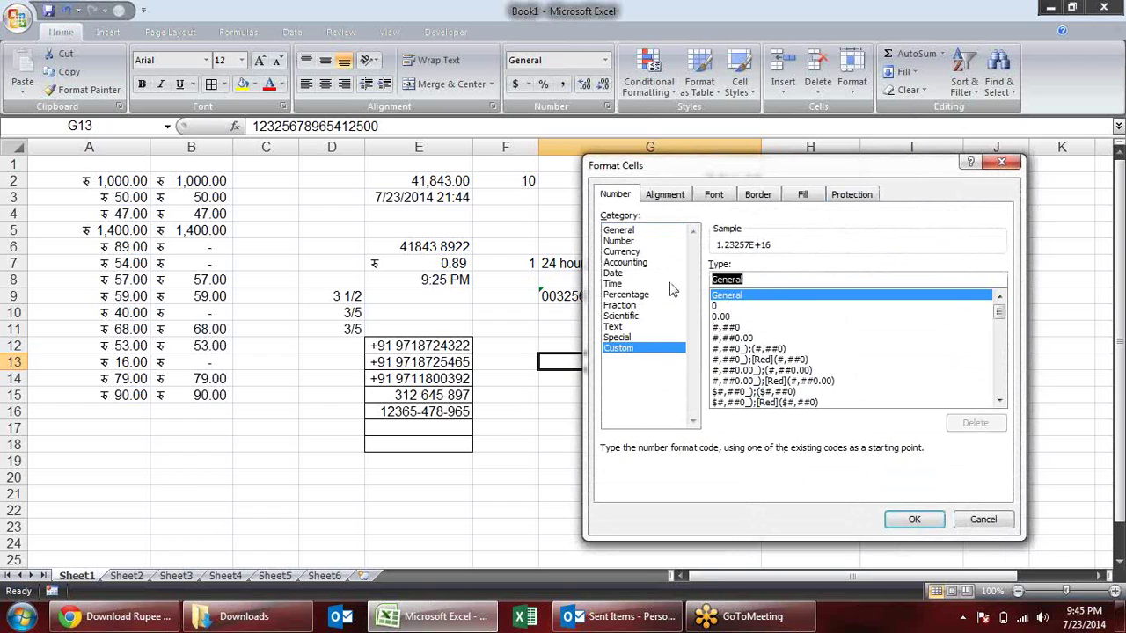
text(#)
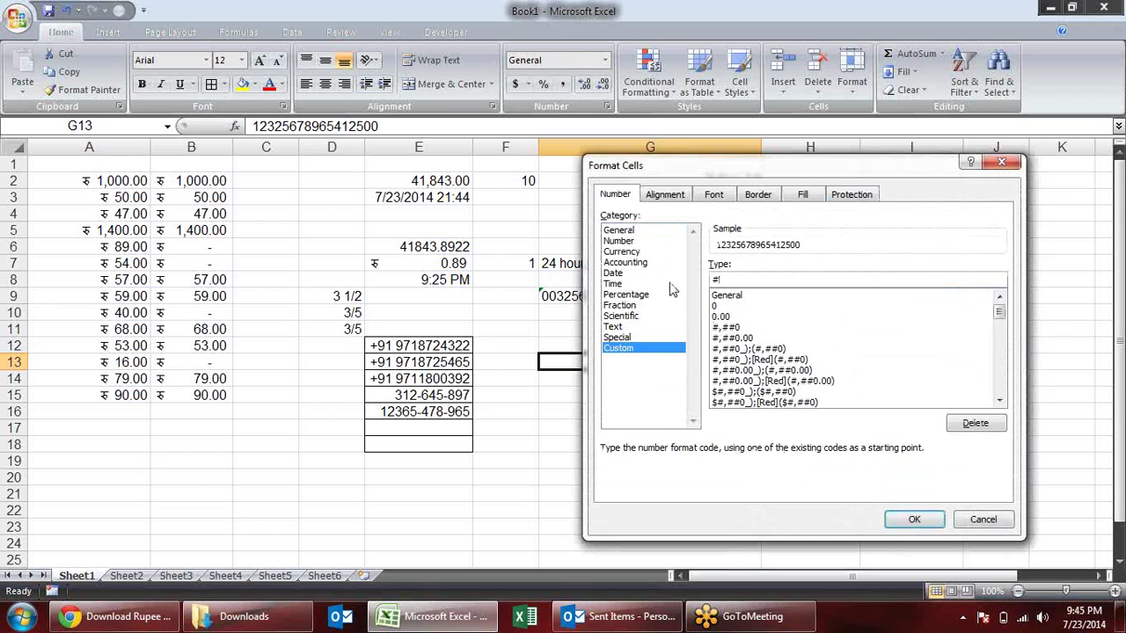
key(Return)
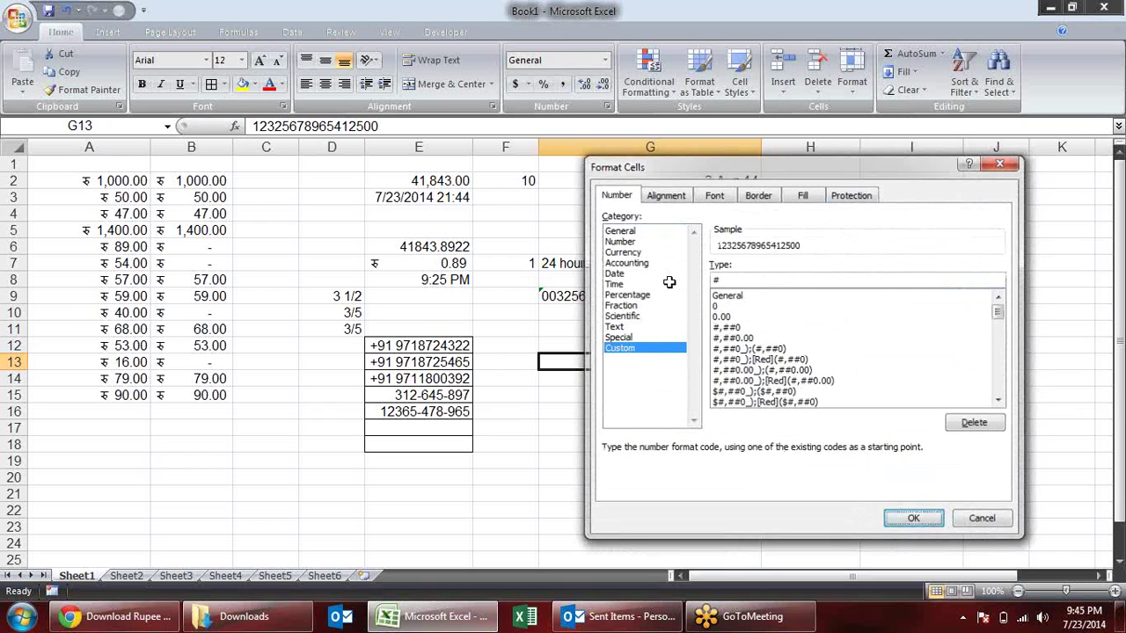
key(Return)
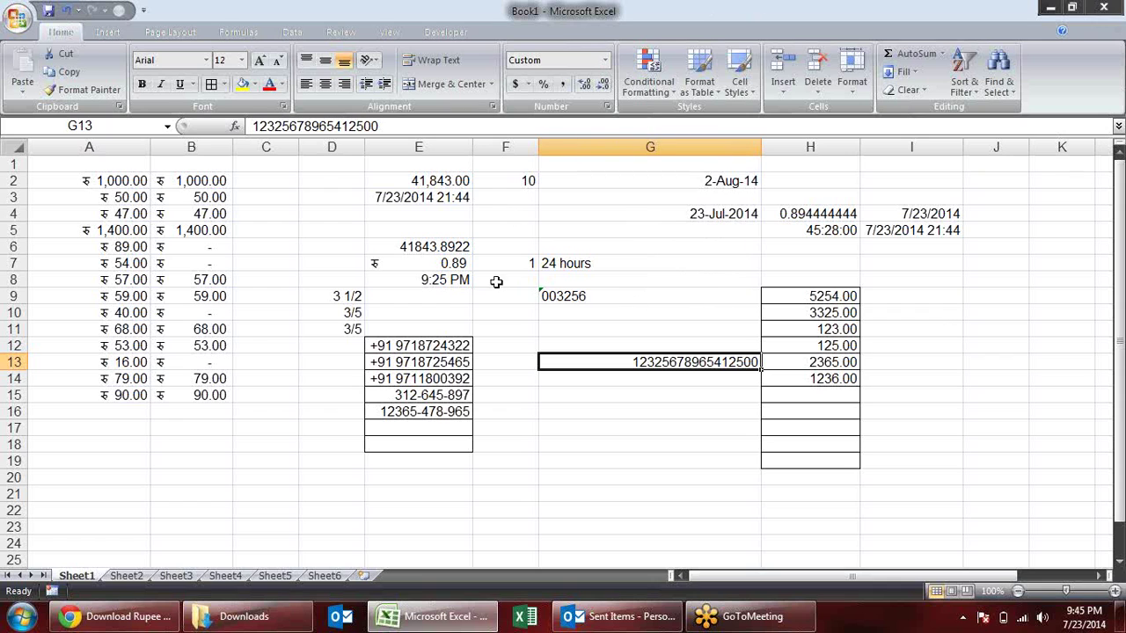
click(584, 393)
click(455, 621)
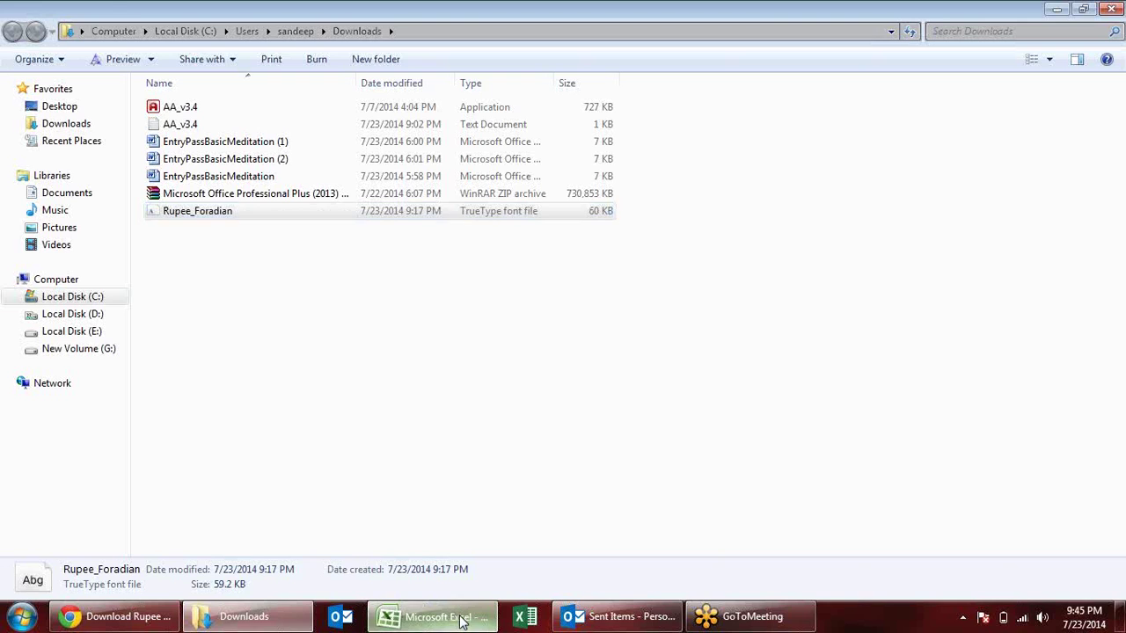
Step: Return to the workbook and open Format Cells for the 23-Jul-2014 date in G4
click(455, 617)
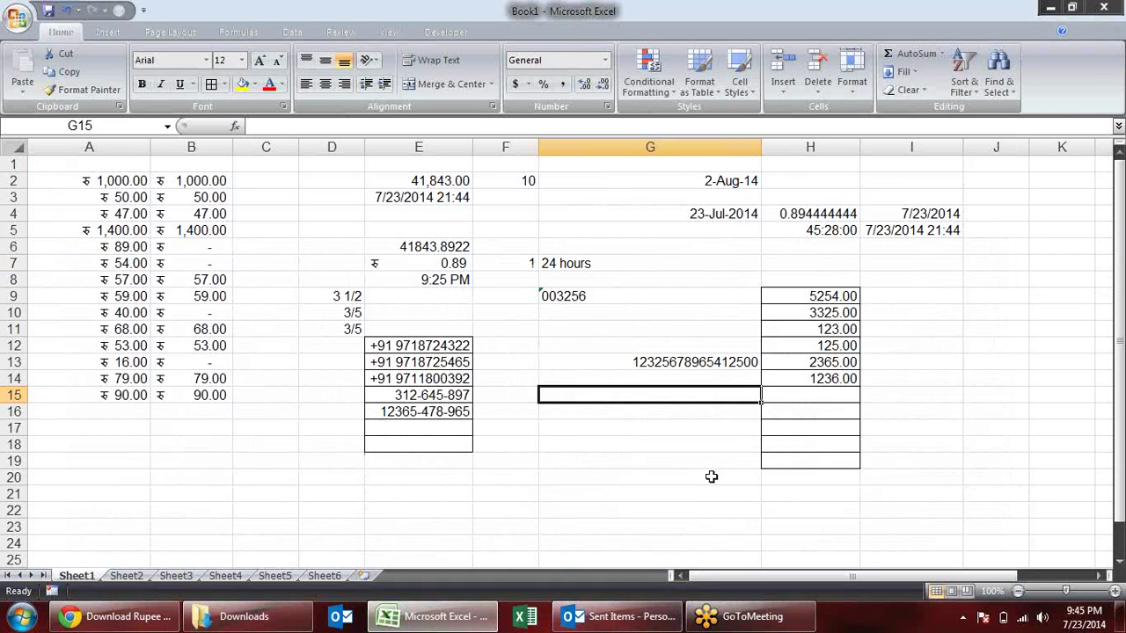
click(641, 467)
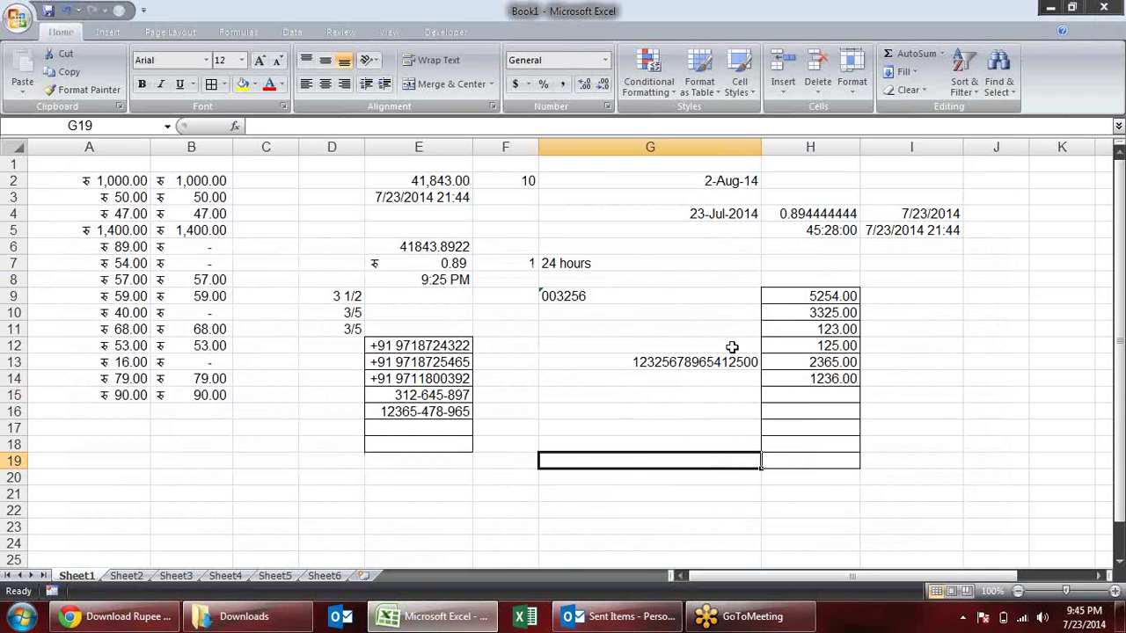
click(823, 296)
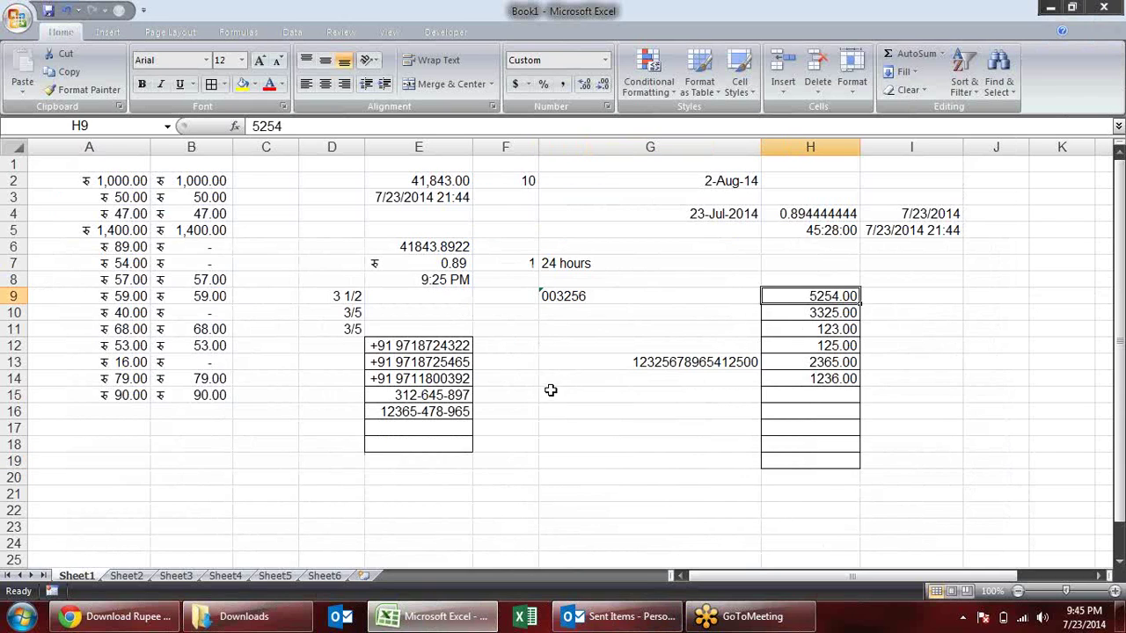
drag(928, 314, 923, 409)
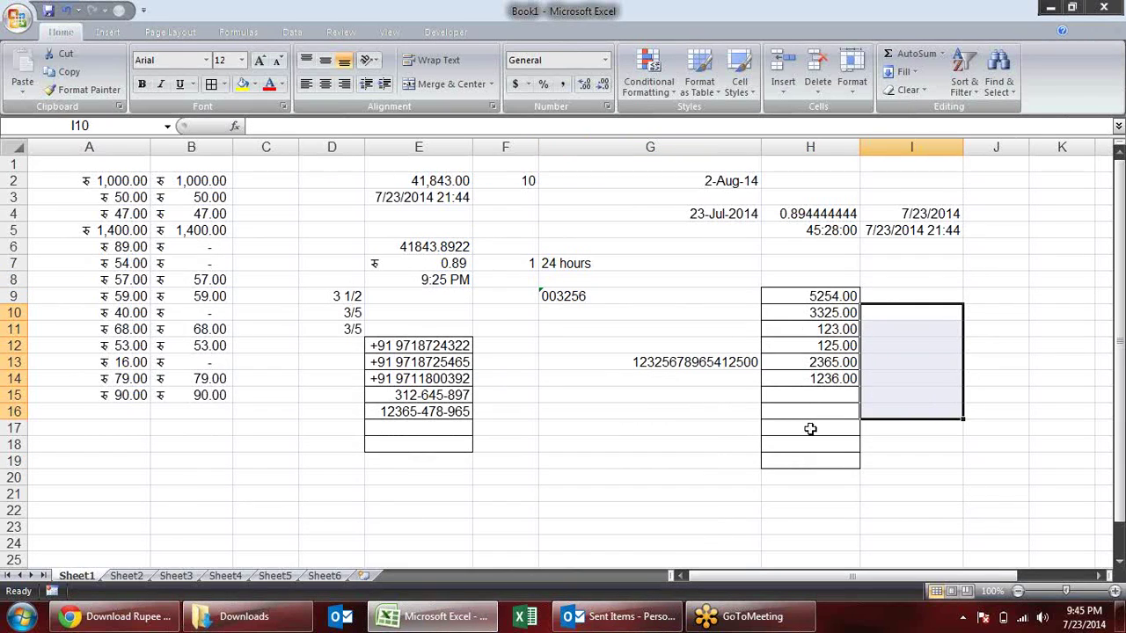
click(730, 213)
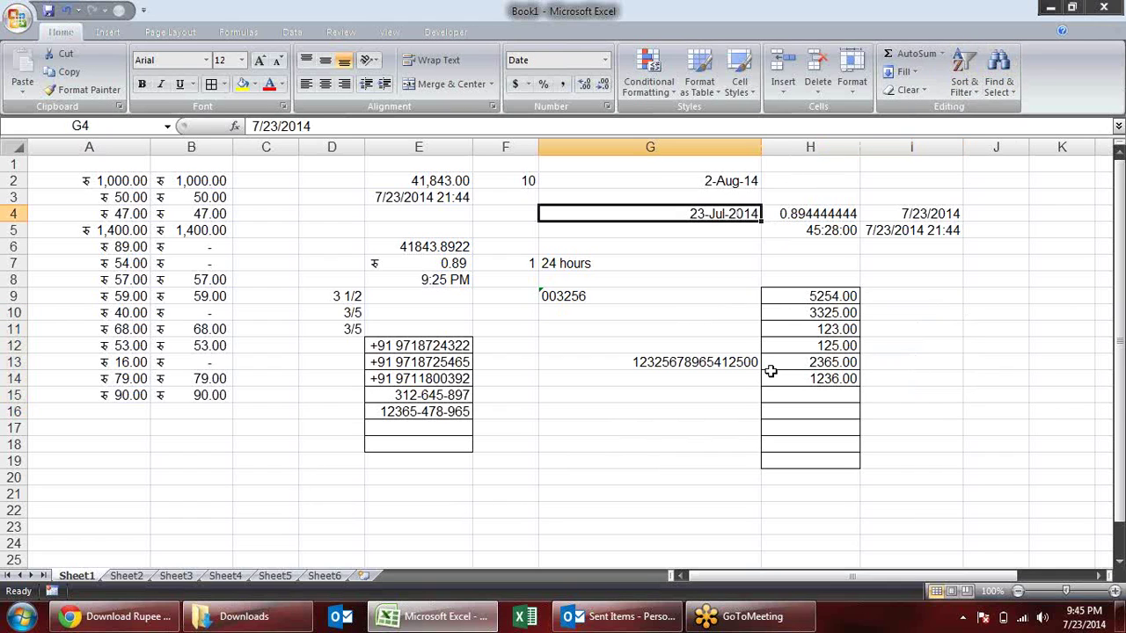
key(ctrl+1)
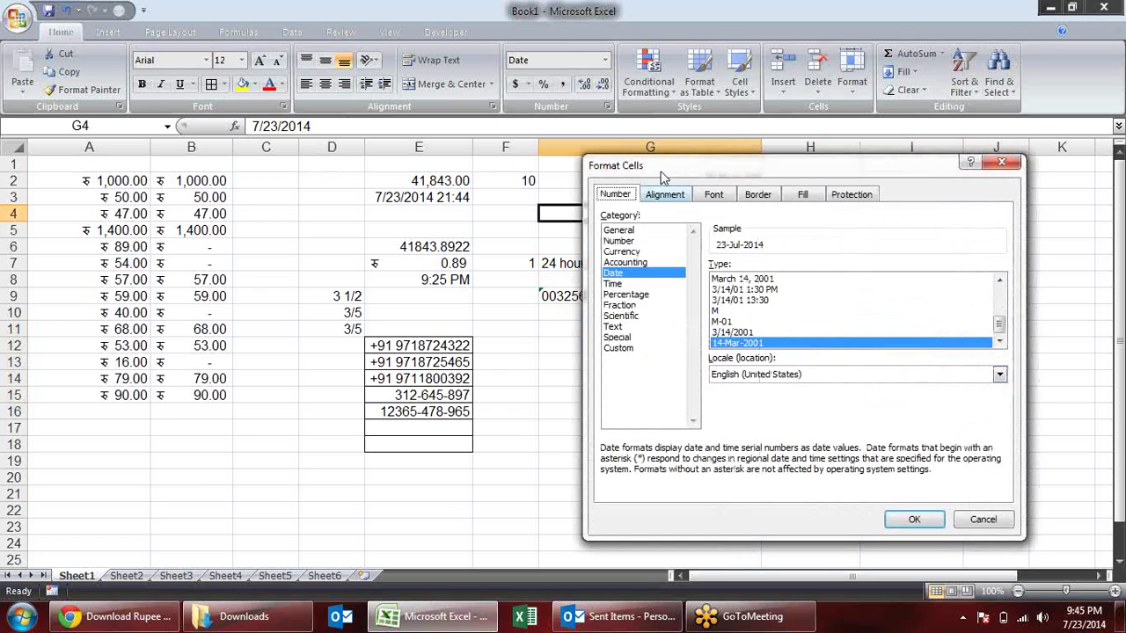
Step: Replace G4's date format code with the custom code dddd to show Wednesday
drag(670, 171, 197, 149)
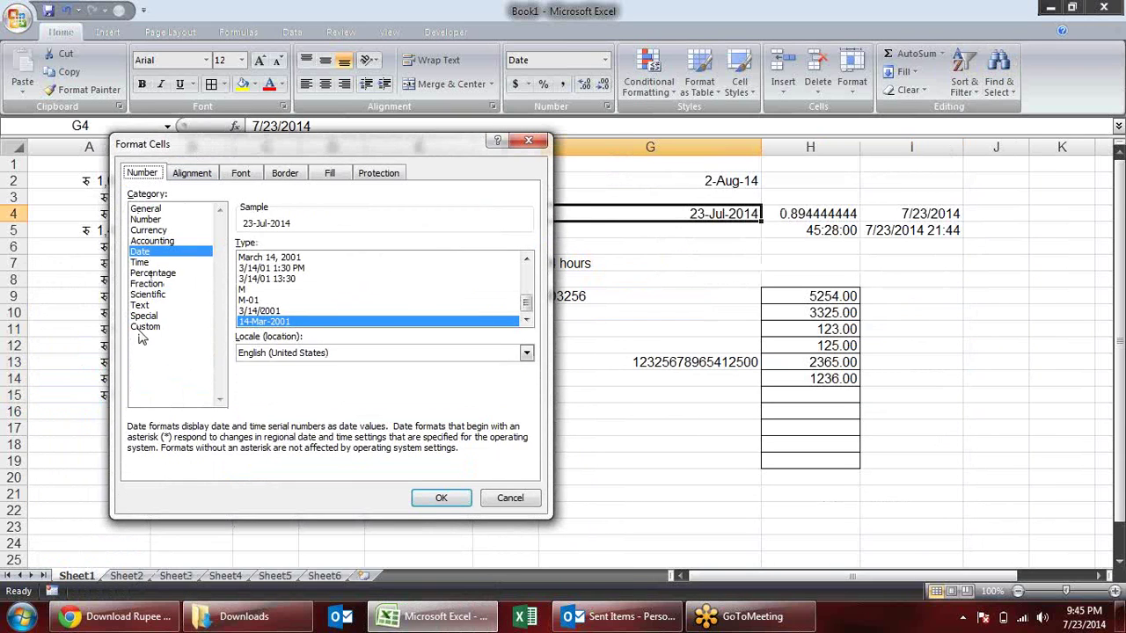
click(143, 328)
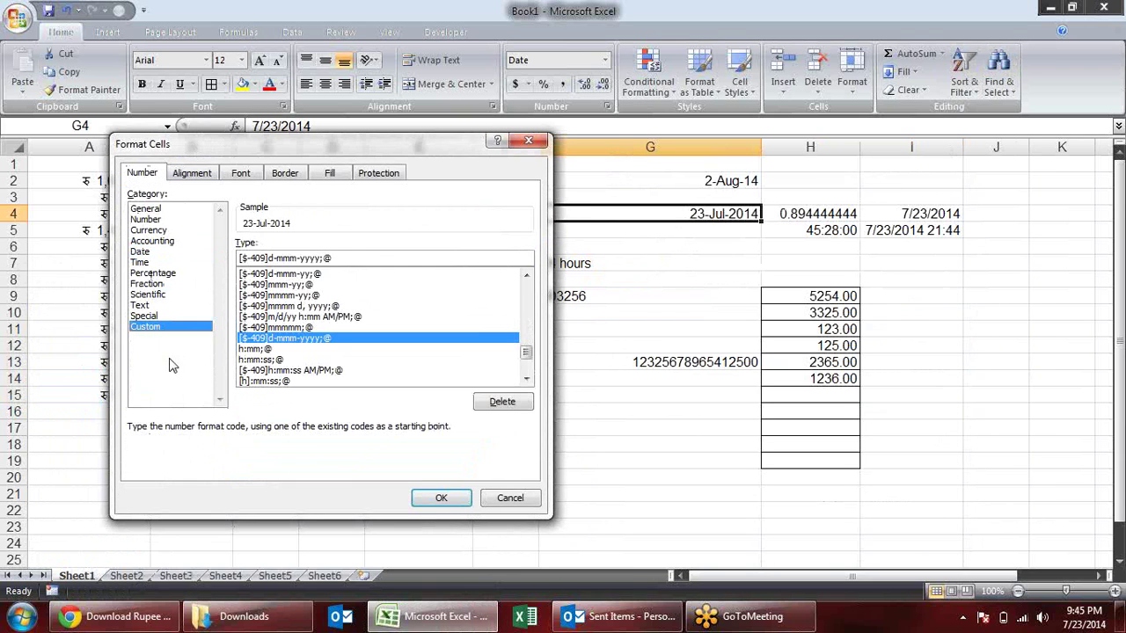
click(357, 257)
drag(338, 258, 235, 261)
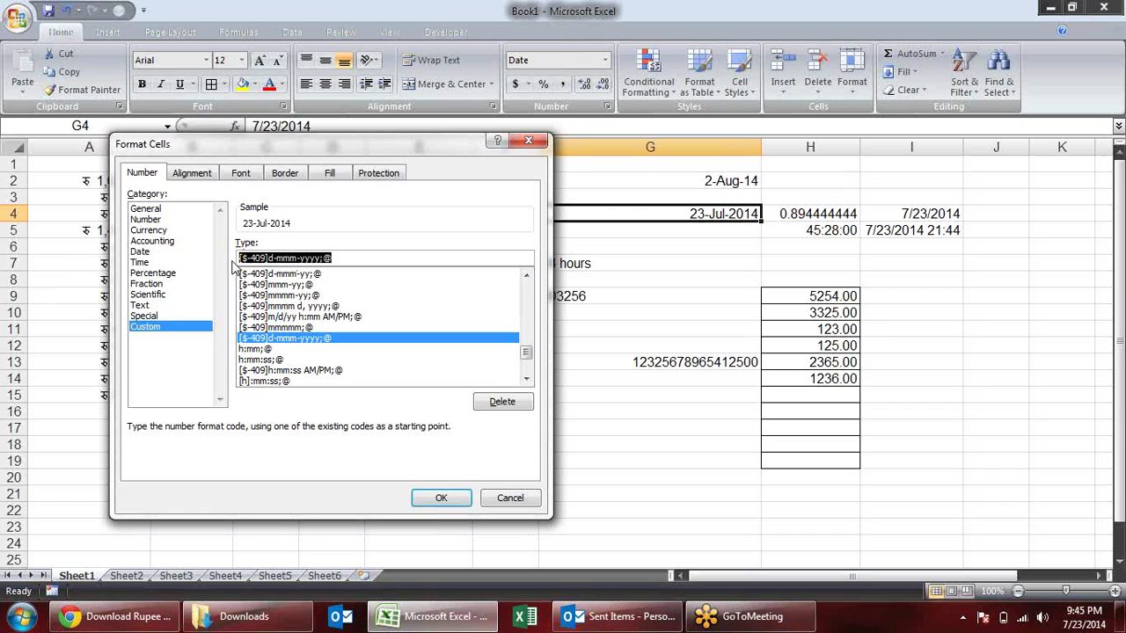
text(d)
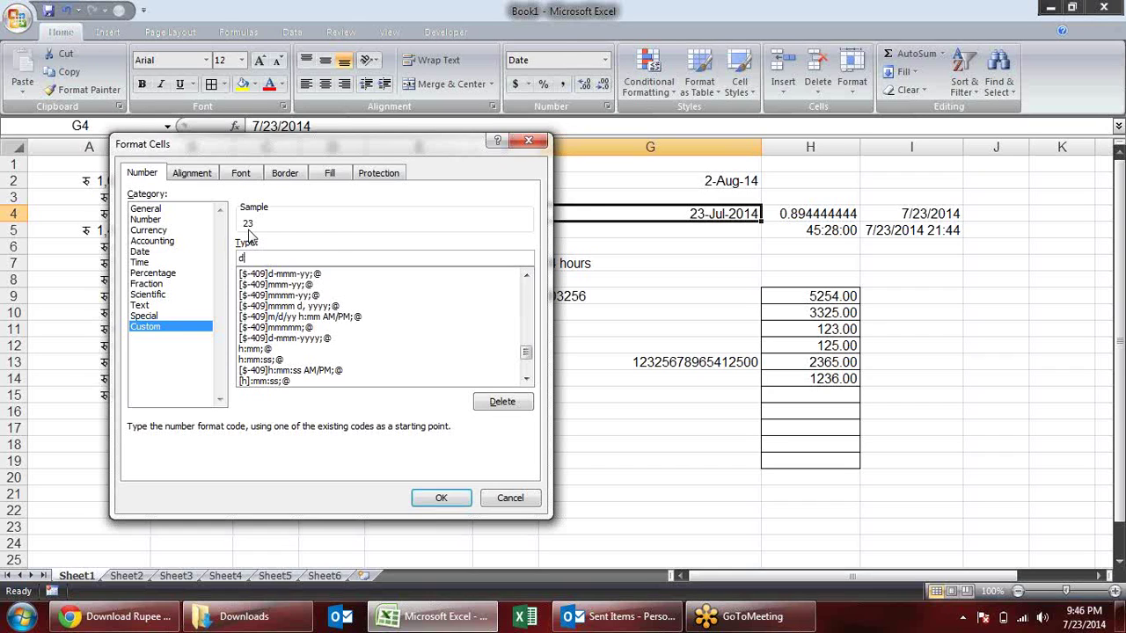
text(d)
text(d)
text(d)
click(442, 498)
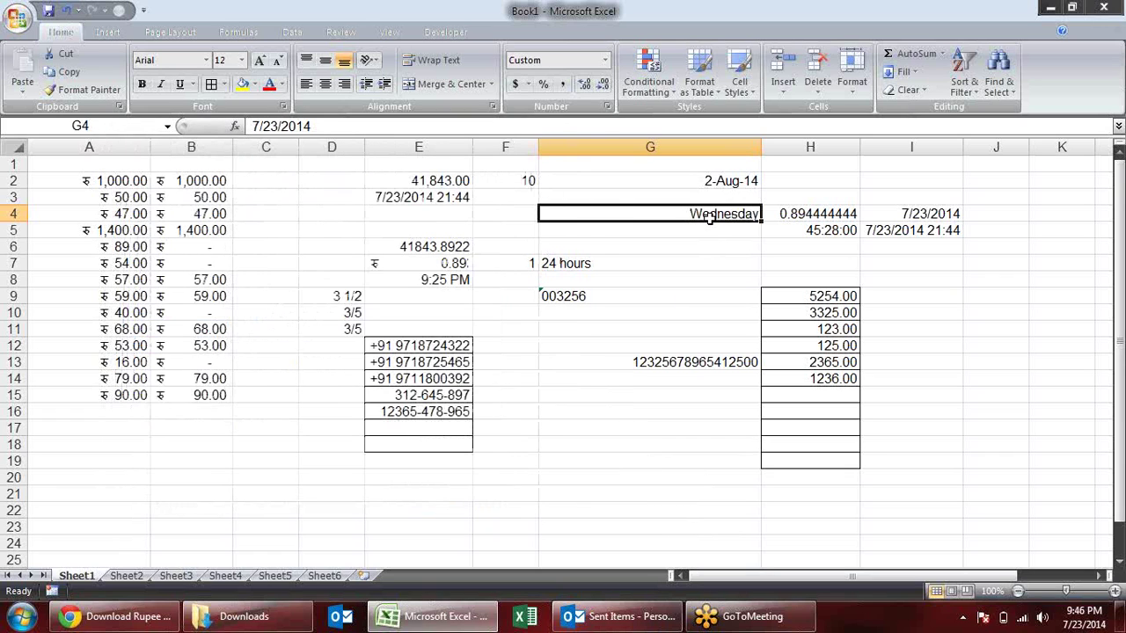
Step: Reopen G4's Format Cells, test ddddd, mmmmm and yyyy codes, then begin the code dddd,
key(ctrl+1)
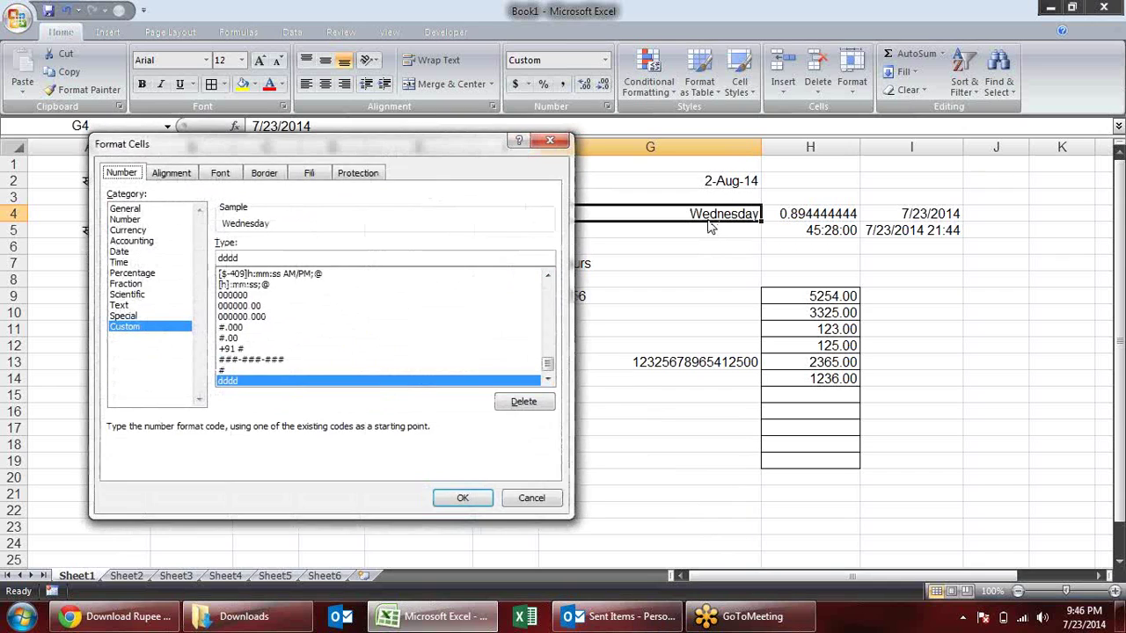
click(262, 255)
key(BackSpace)
key(BackSpace)
key(BackSpace)
key(BackSpace)
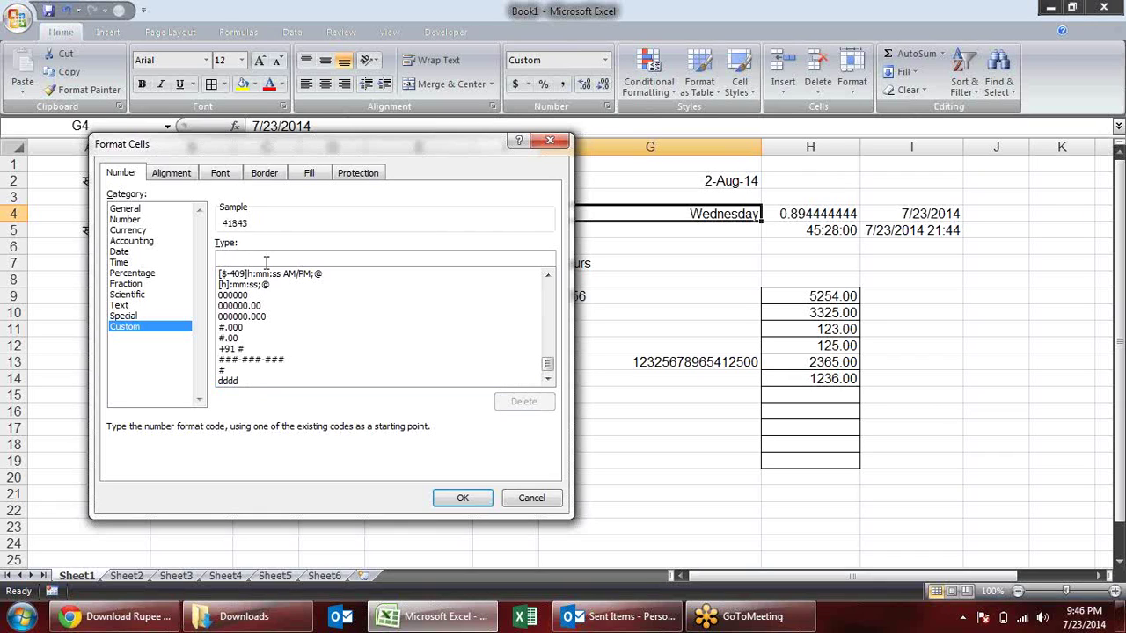
text(ddd)
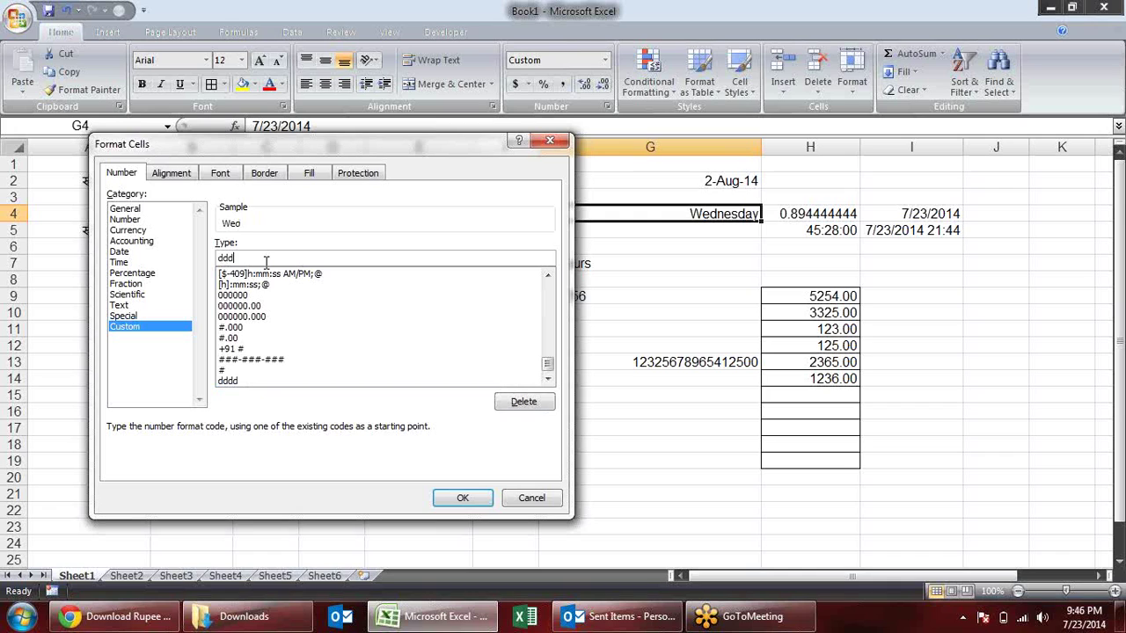
text(d)
text(d)
key(BackSpace)
key(BackSpace)
key(BackSpace)
key(BackSpace)
key(BackSpace)
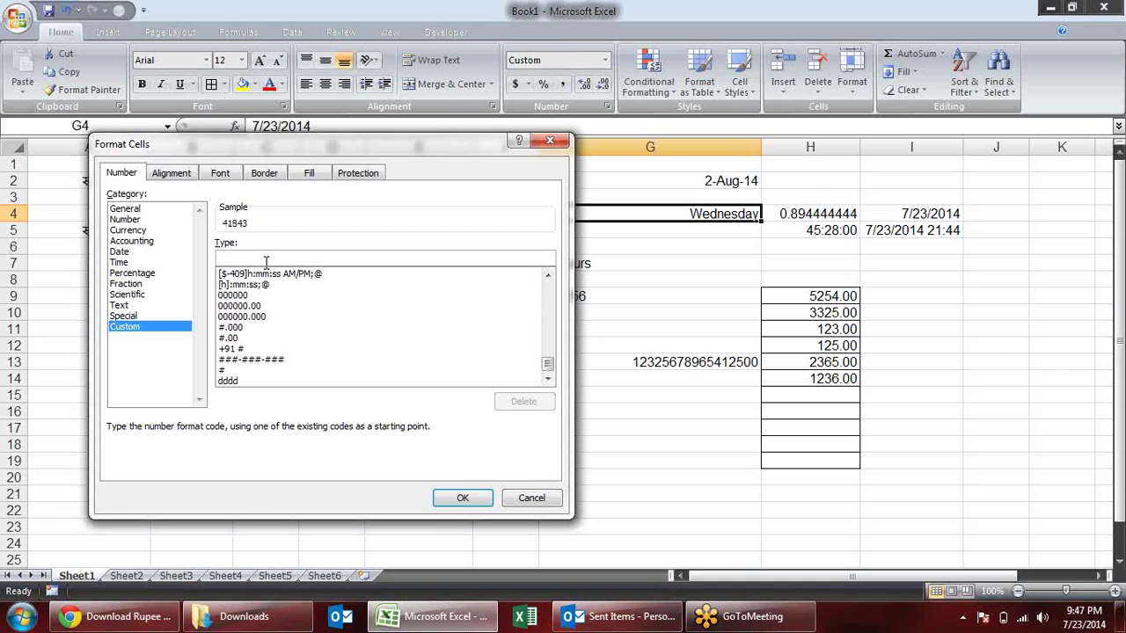
text(m)
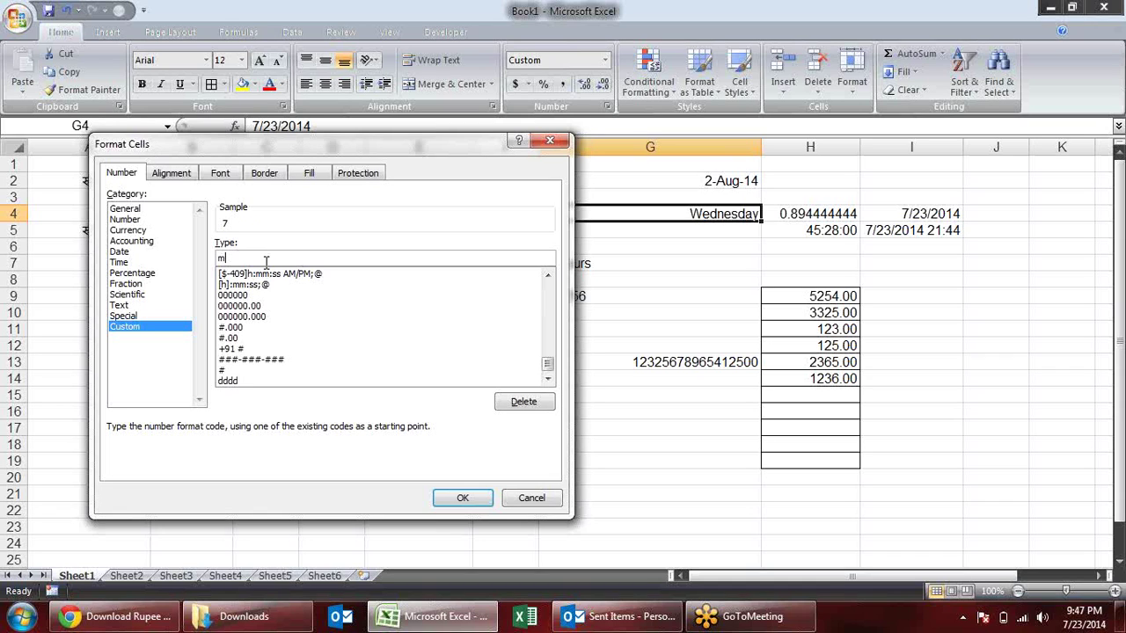
text(m)
text(m)
text(m)
text(m)
key(BackSpace)
key(BackSpace)
key(BackSpace)
key(BackSpace)
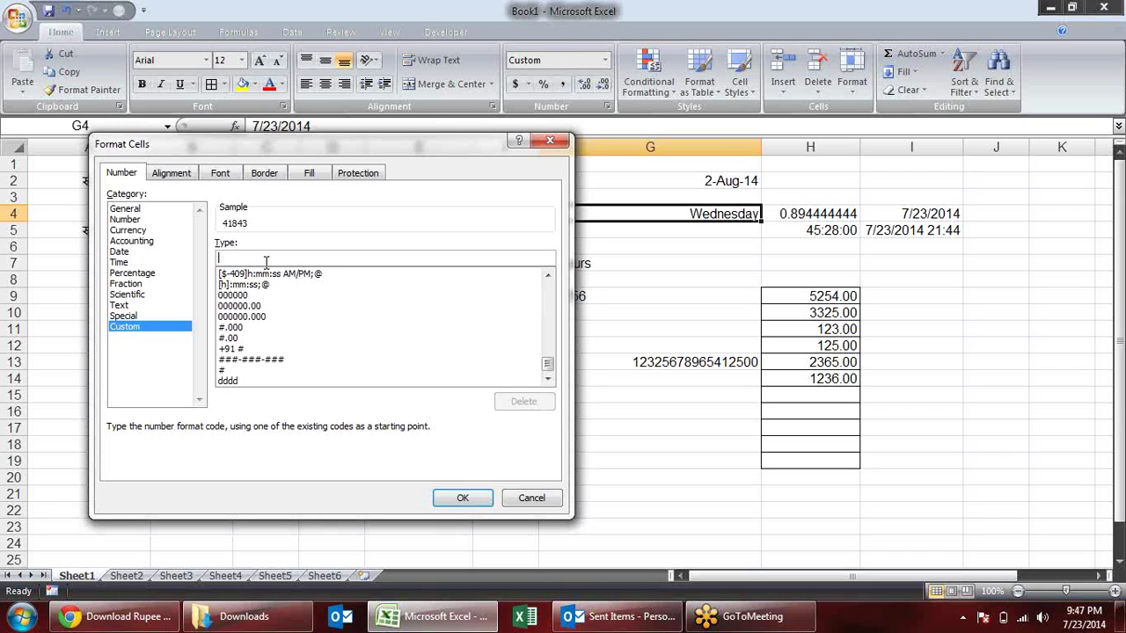
text(yy)
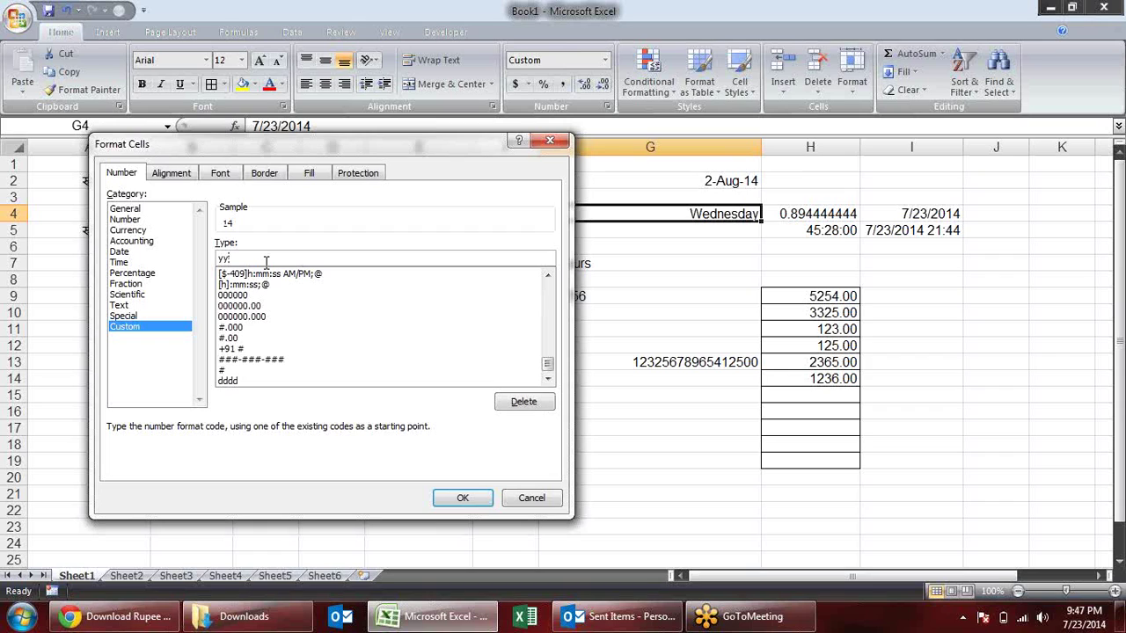
text(yy)
key(BackSpace)
key(BackSpace)
key(BackSpace)
key(BackSpace)
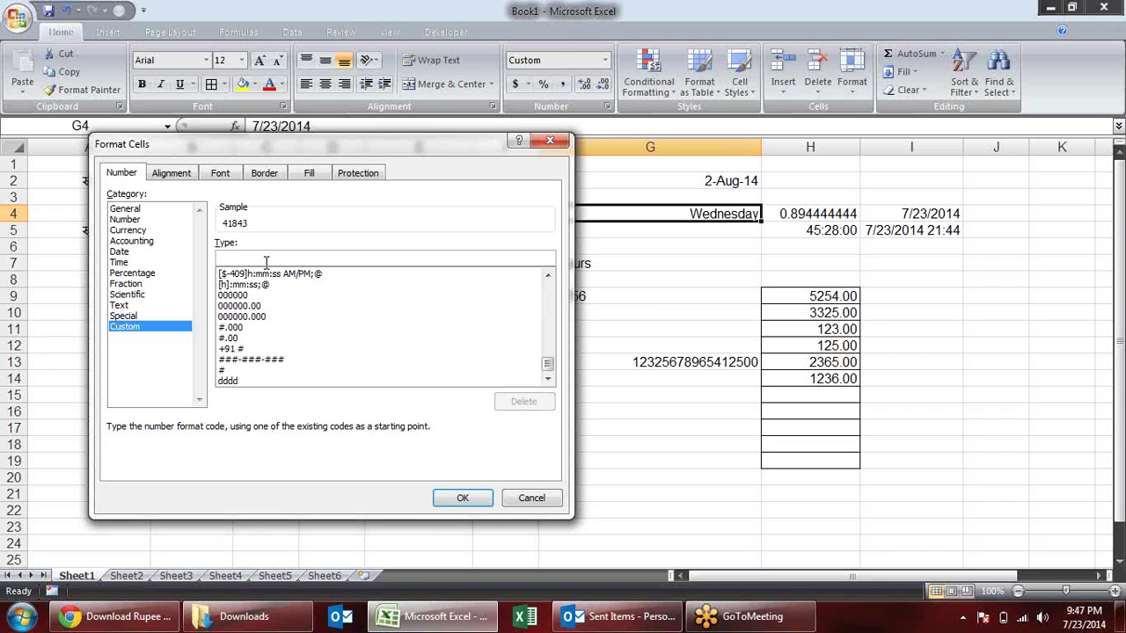
text(dddd)
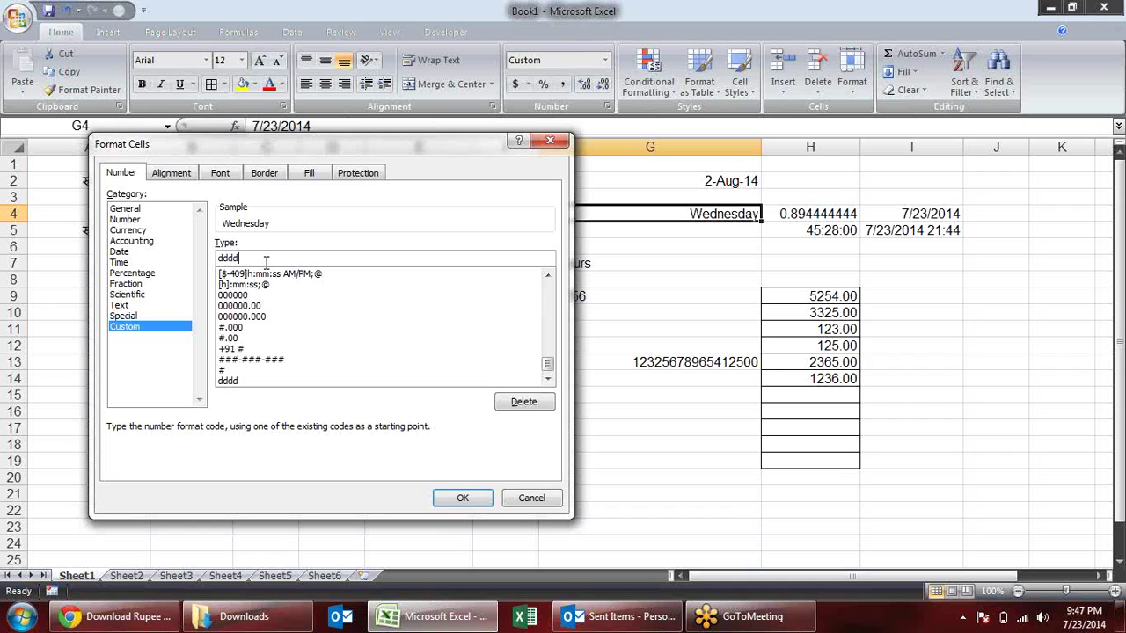
text(,)
Step: Finish the code as dddd, mmm -yyyy, dd and apply it, giving Wednesday, Jul -2014, 23
text(mmm)
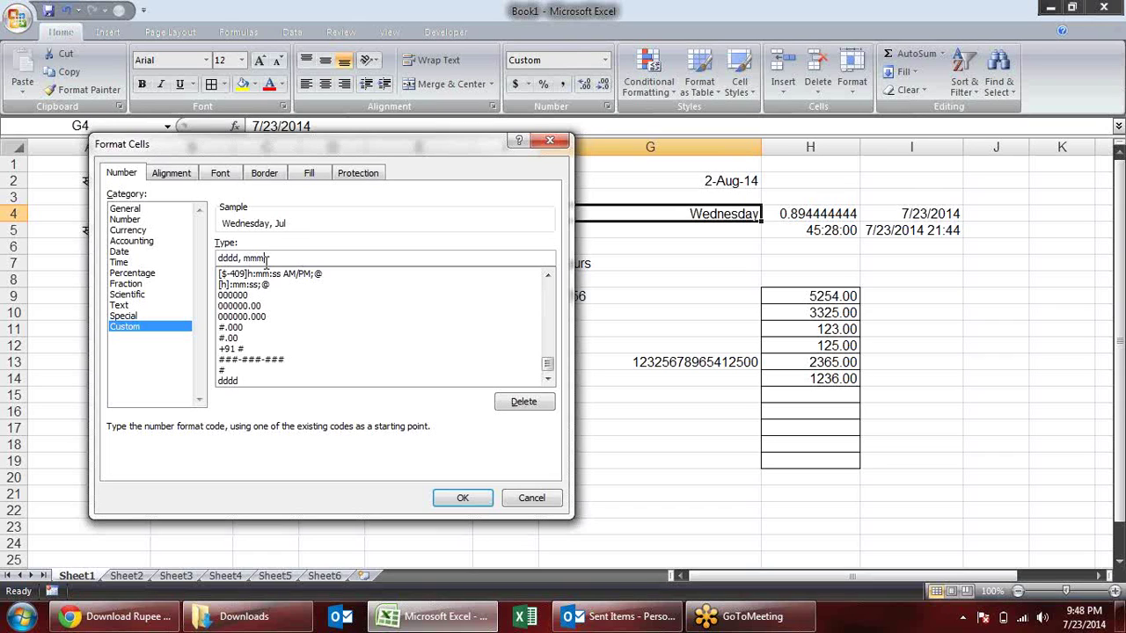
text( b)
key(BackSpace)
text(yyyy)
text(, dd)
click(463, 496)
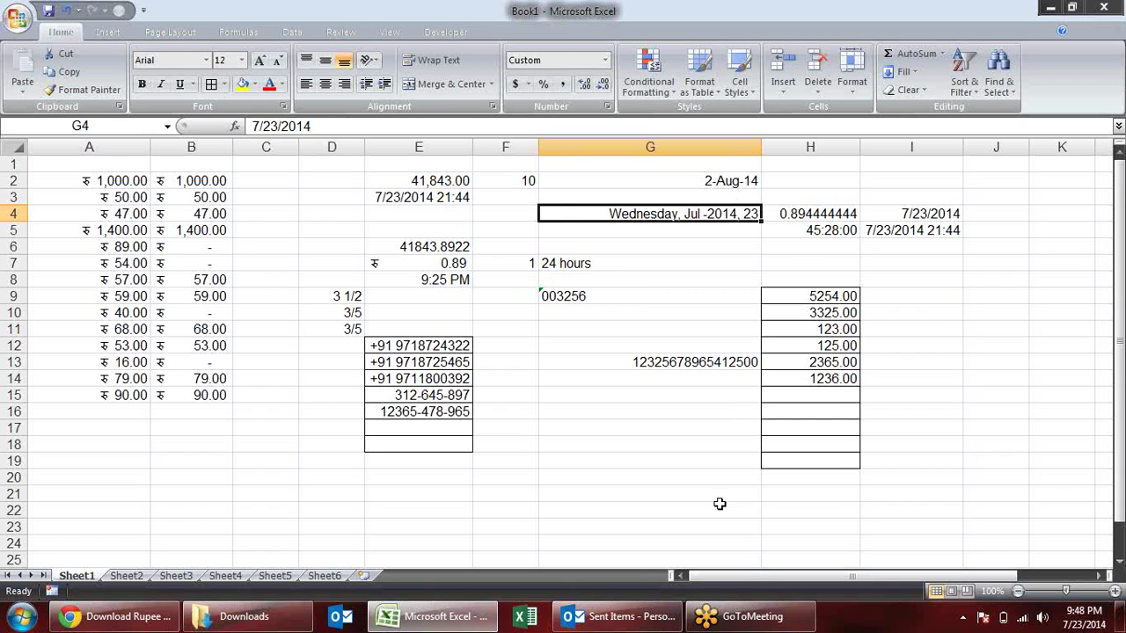
Step: Recheck G4's custom code in Format Cells without changes, then select the time in H5
key(ctrl+1)
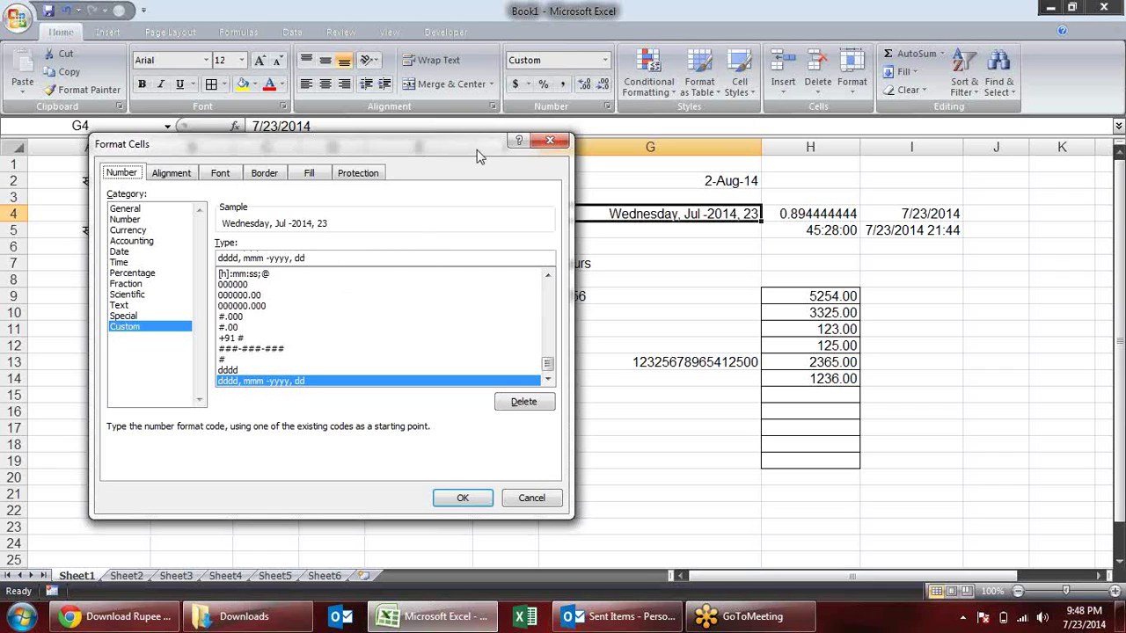
click(549, 141)
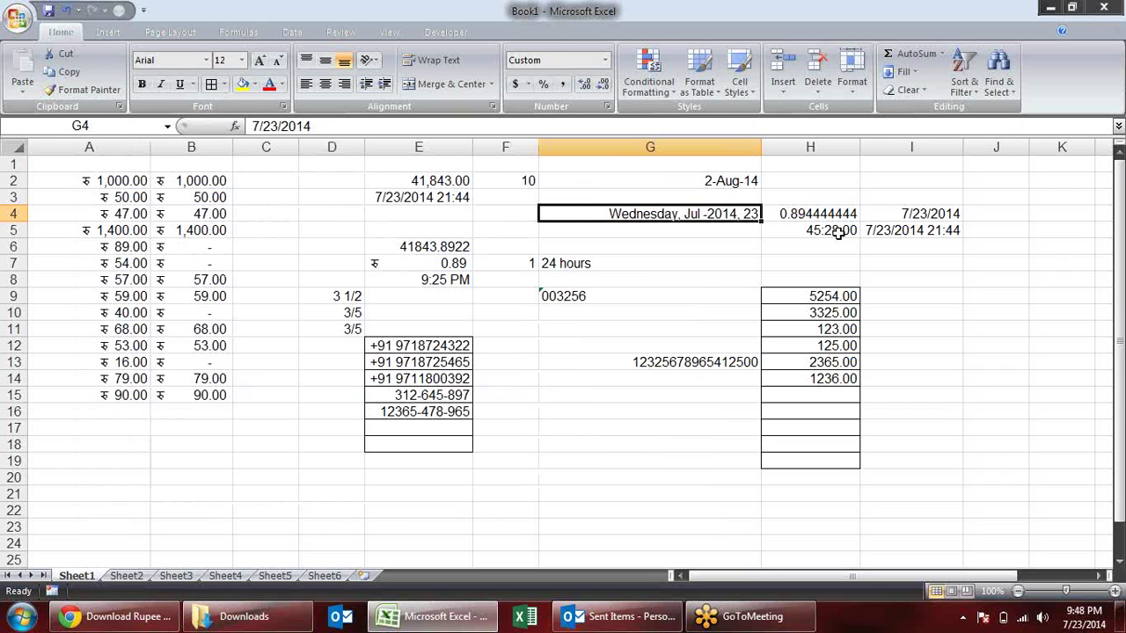
click(835, 230)
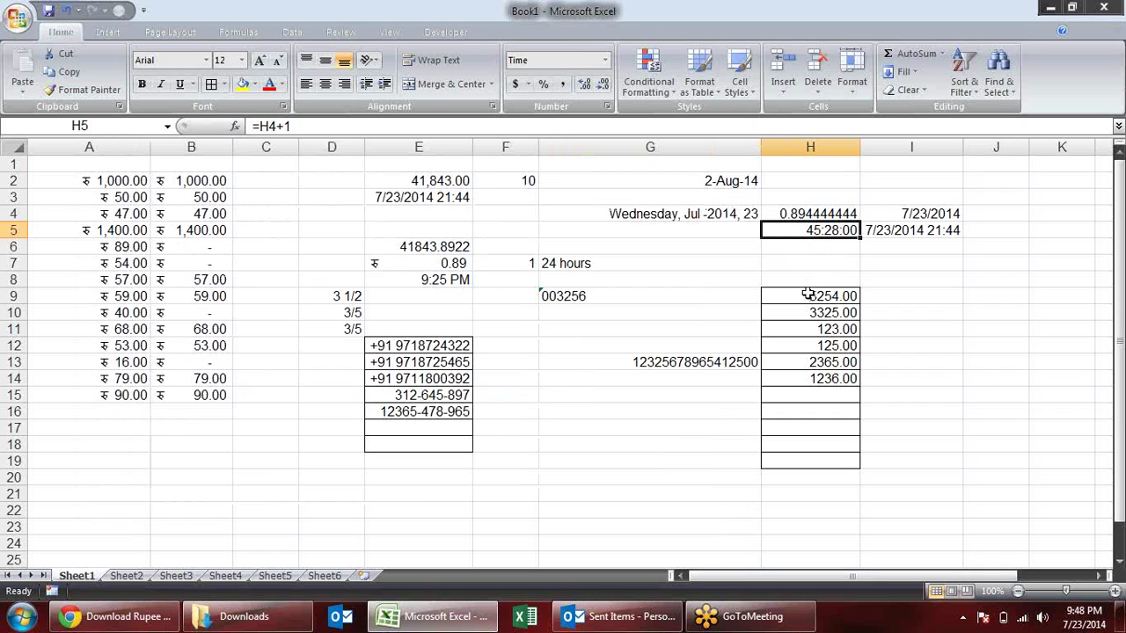
Step: Replace H5's [h]:mm:ss;@ format with the custom code hh:mm:ss AM/PM, previewing 09:28:00 PM
key(ctrl+1)
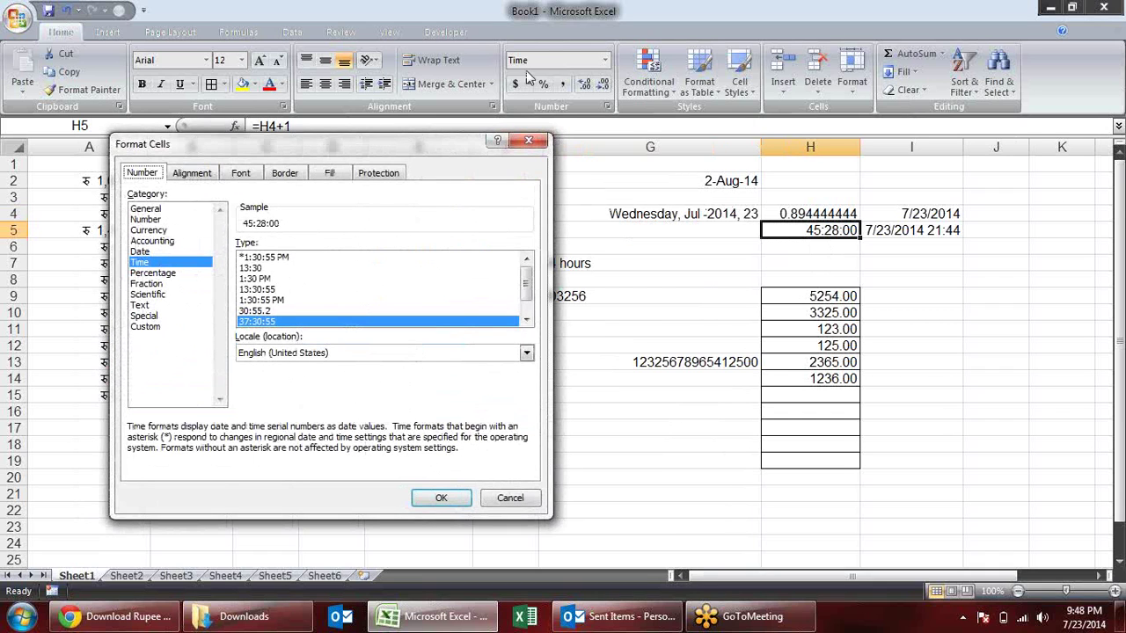
click(182, 326)
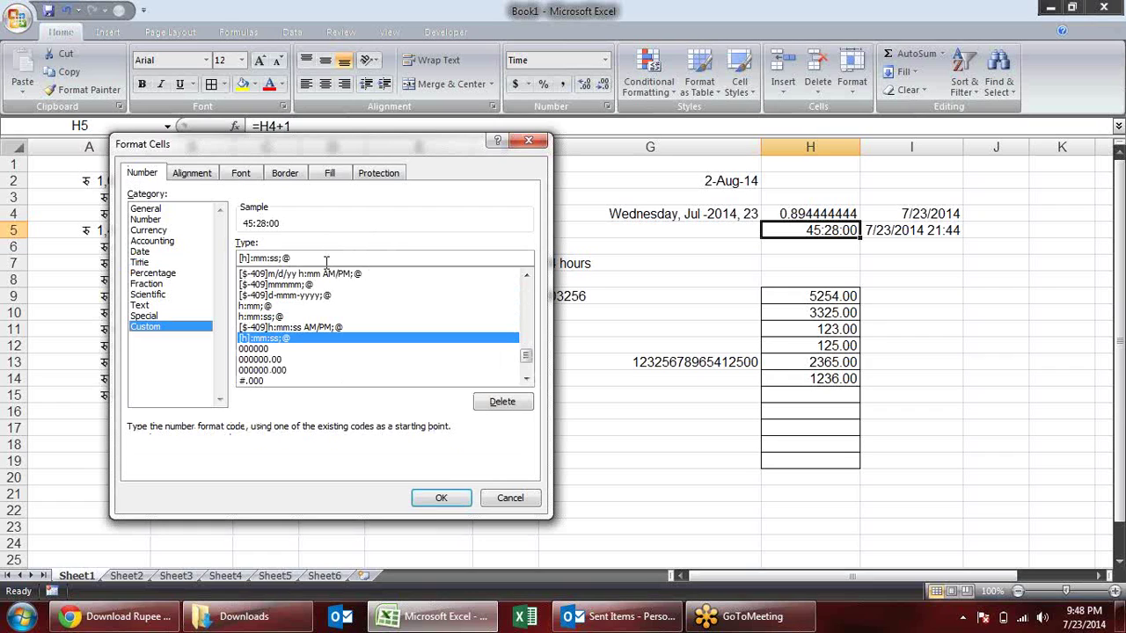
drag(302, 257, 237, 257)
text(h)
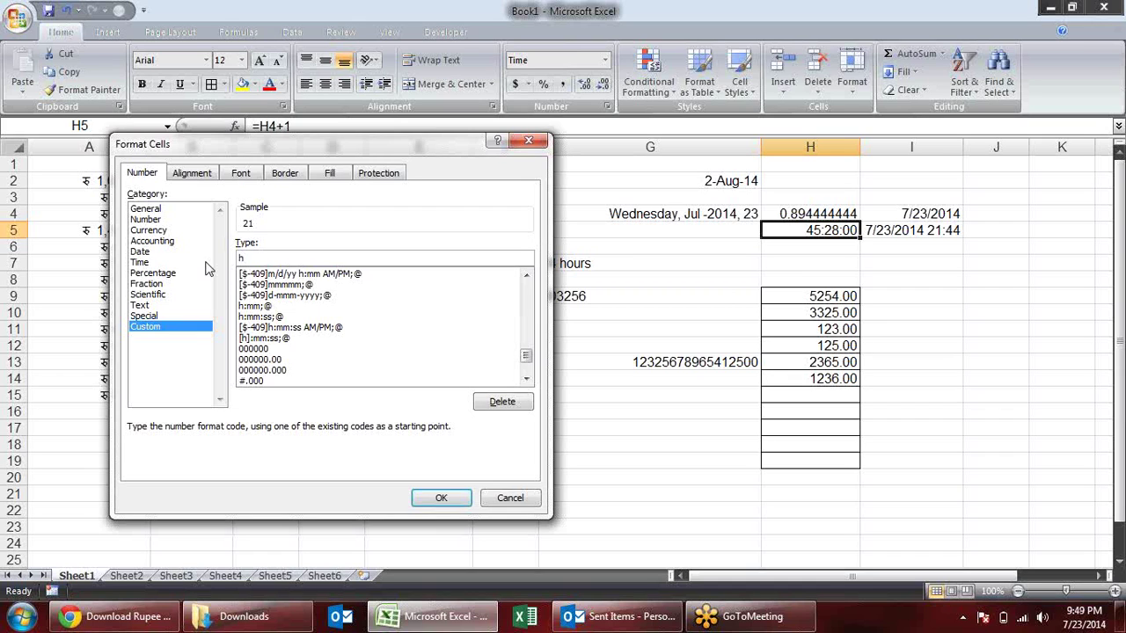
text(h)
text(h)
key(BackSpace)
text(m)
text(:ss)
text(am)
text(/pm)
key(BackSpace)
key(BackSpace)
key(BackSpace)
key(BackSpace)
text(a/p)
key(BackSpace)
key(BackSpace)
key(BackSpace)
text(AM/)
text(PM)
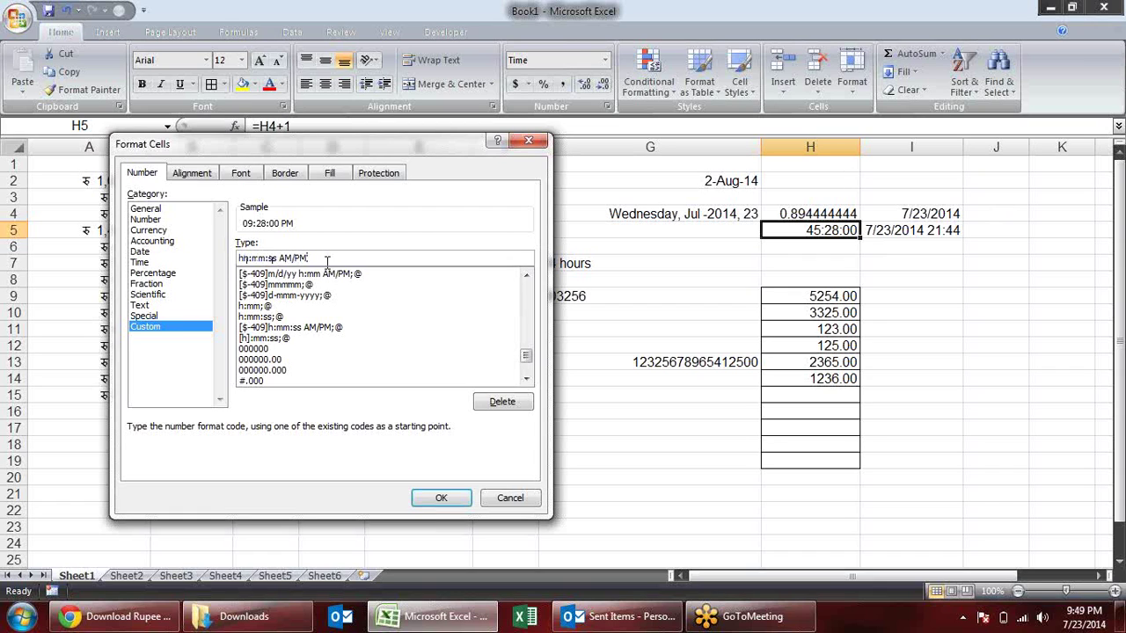
Step: Change H5 from hh:mm:ss AM/PM to the 24-hour hh:mm:ss custom format, showing 21:28:00
click(433, 497)
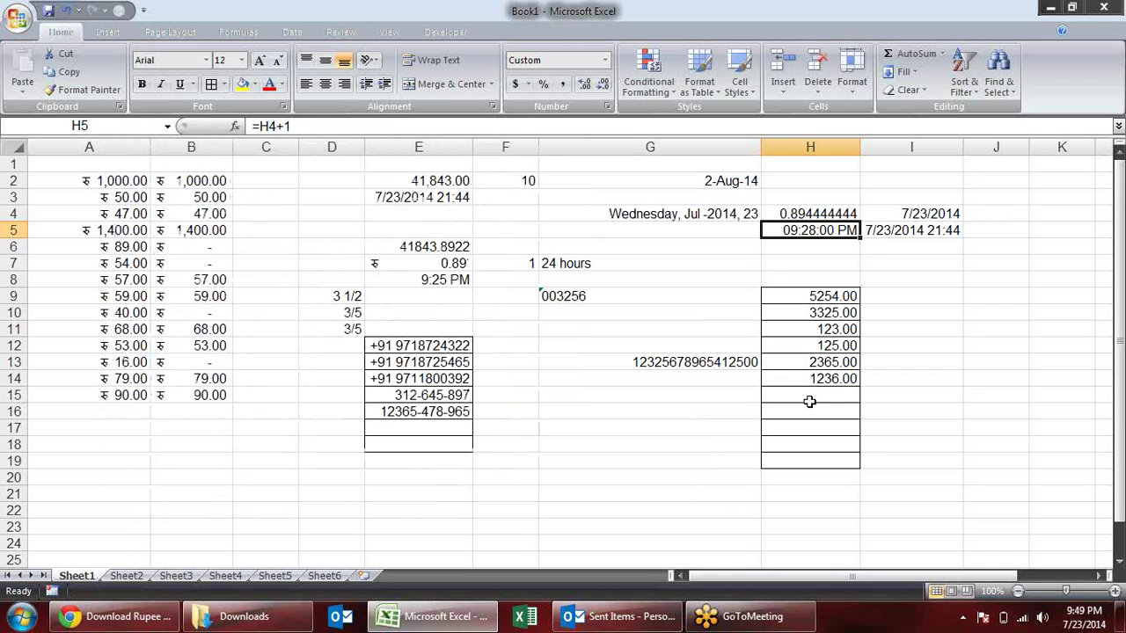
key(ctrl+1)
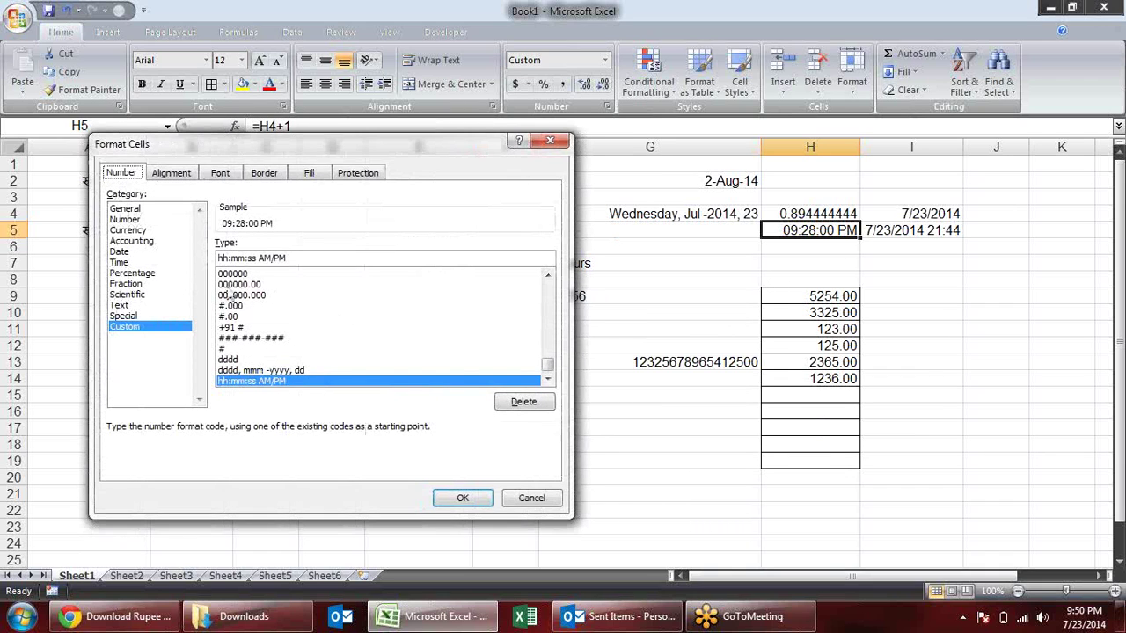
click(307, 258)
key(BackSpace)
key(BackSpace)
key(BackSpace)
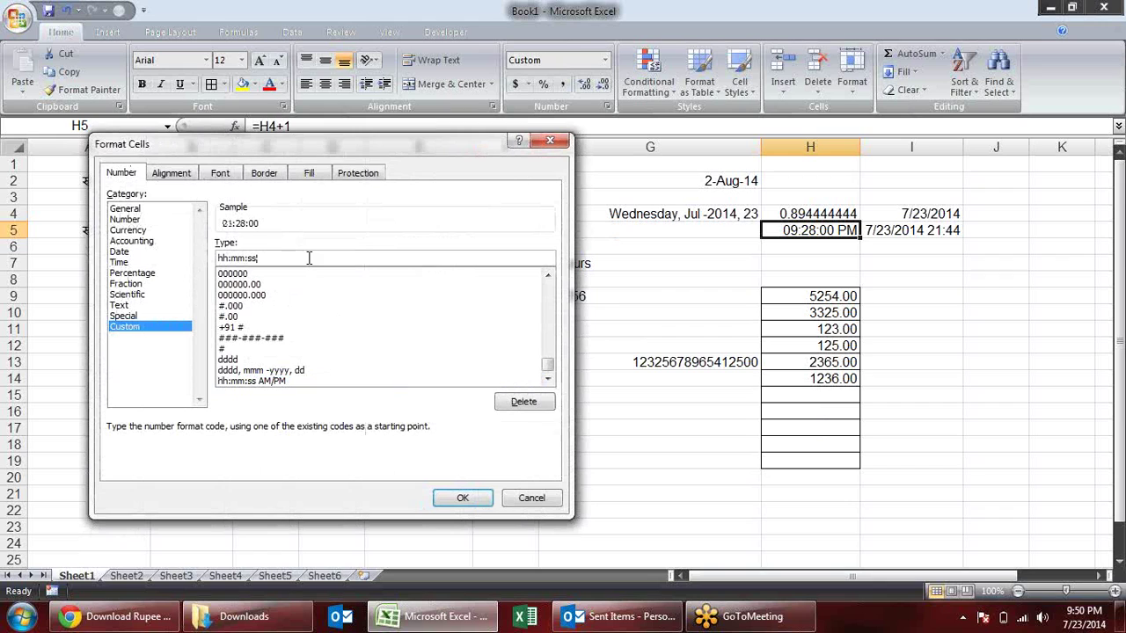
click(463, 499)
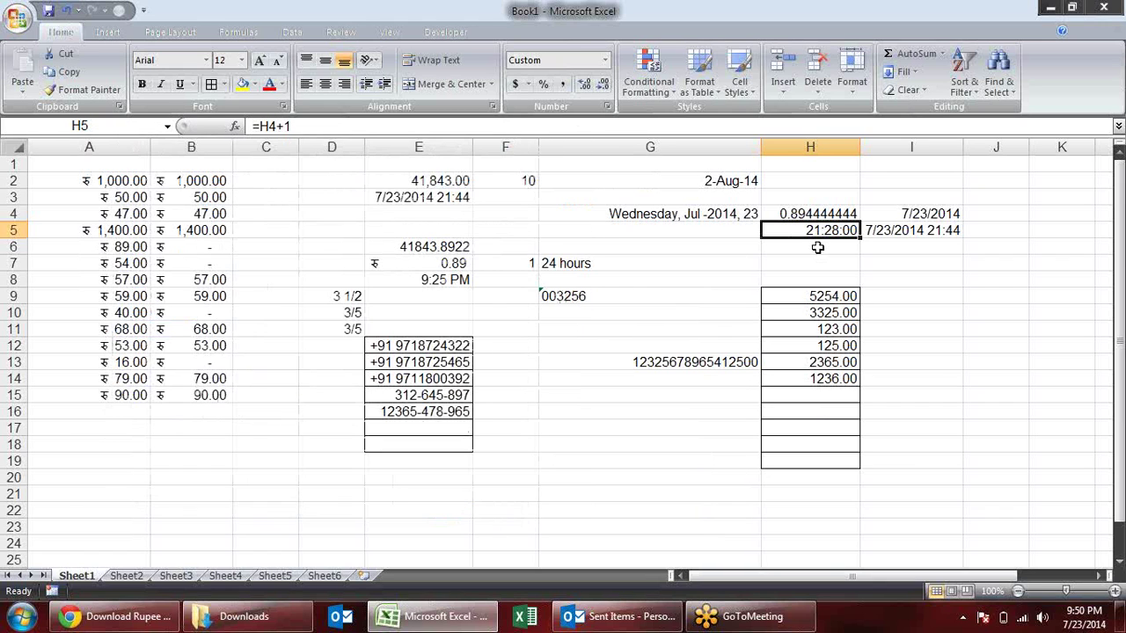
key(ctrl+1)
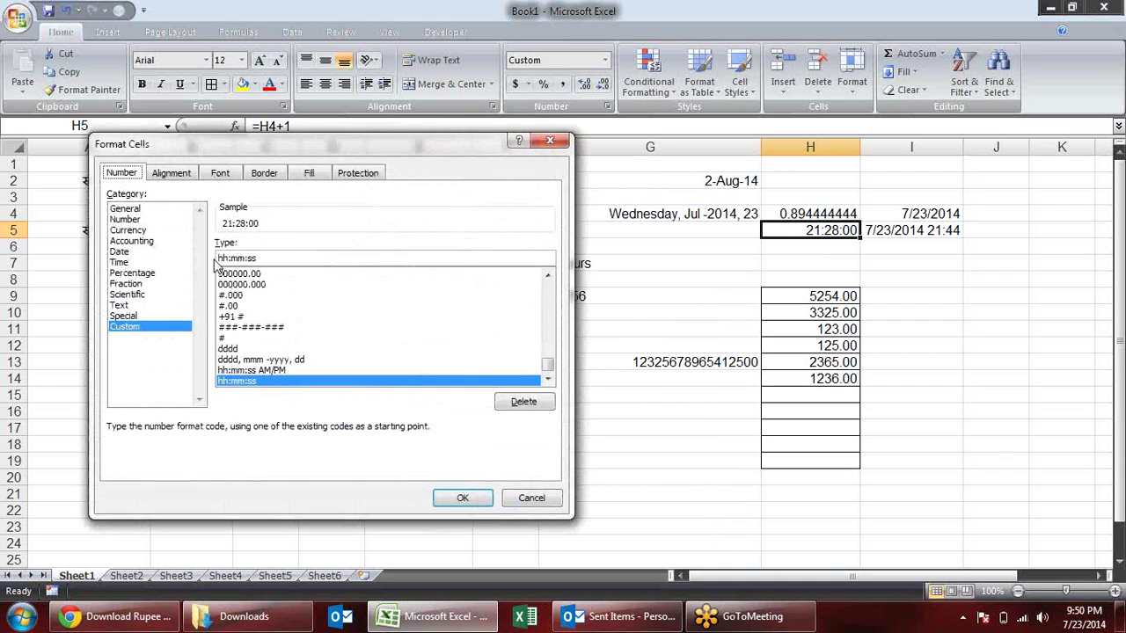
Step: Preview the elapsed-time codes [hh], [mm] and [ss] (163680) in the Custom Type box, then cancel
click(221, 257)
text([hh)
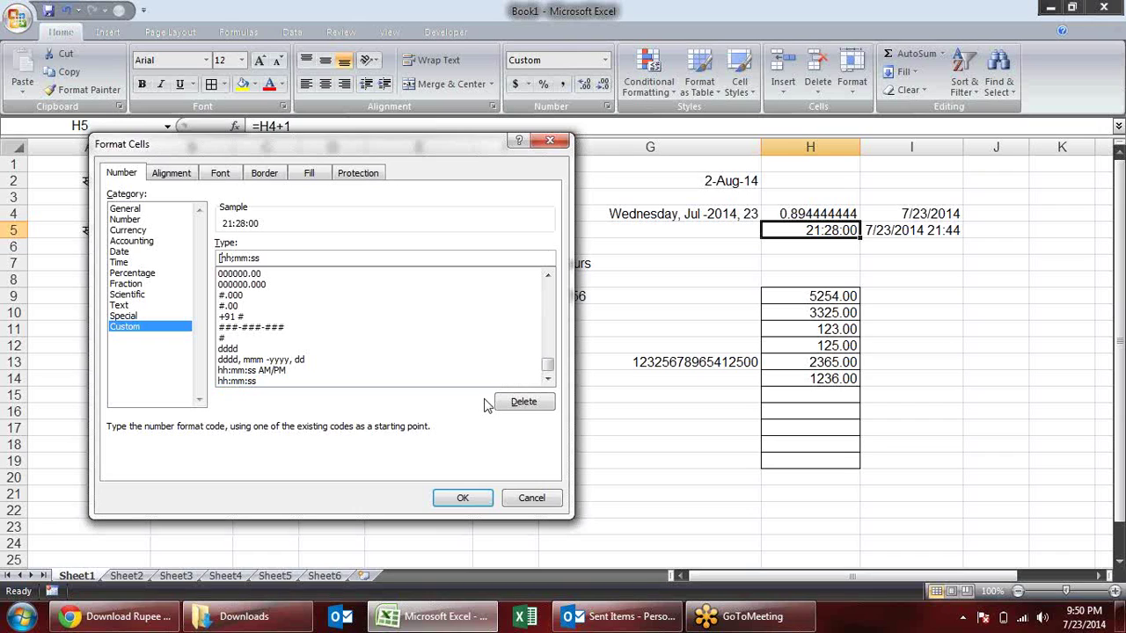
text(])
drag(237, 258, 216, 258)
key(Delete)
drag(273, 257, 181, 262)
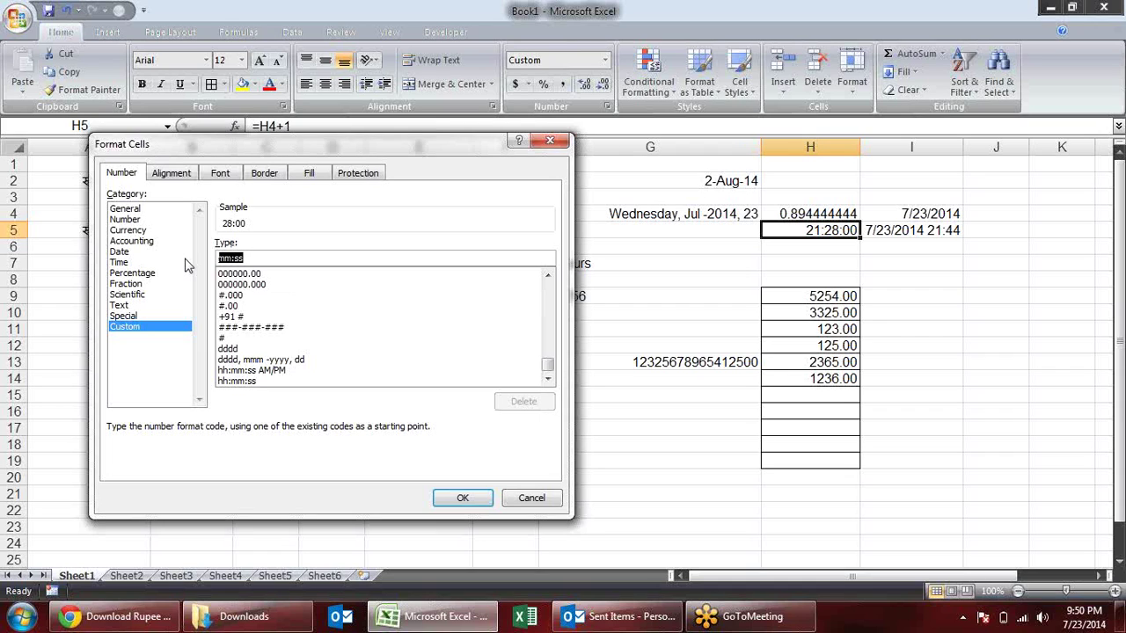
key(Delete)
text(mm)
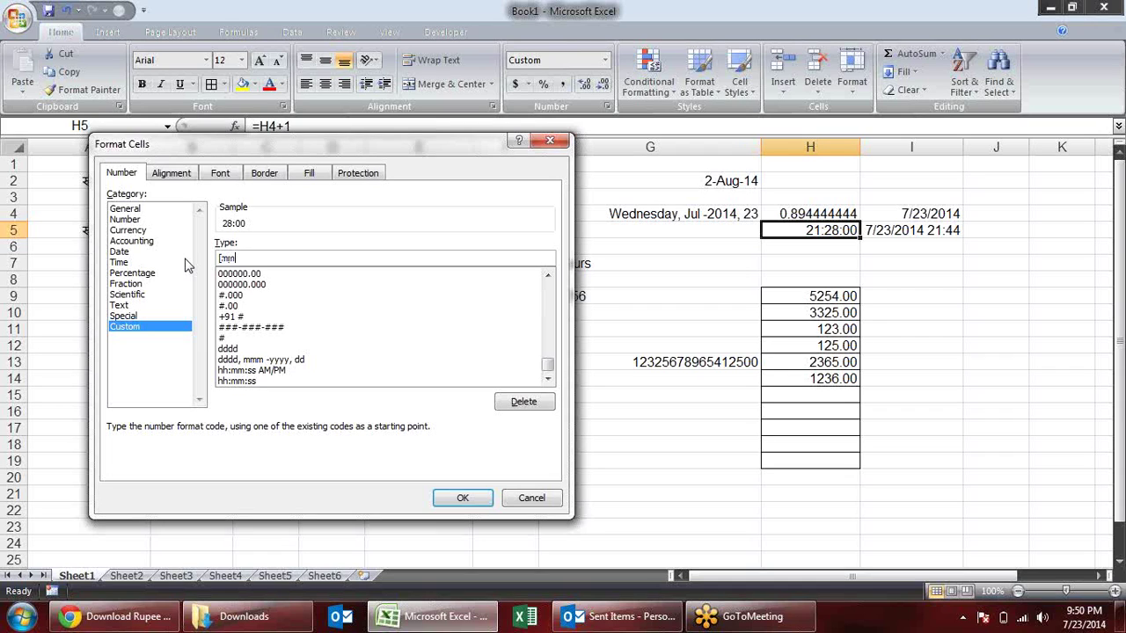
text(])
text(s)
key(BackSpace)
key(BackSpace)
key(BackSpace)
key(BackSpace)
key(BackSpace)
key(BackSpace)
text([ss)
text(])
key(Escape)
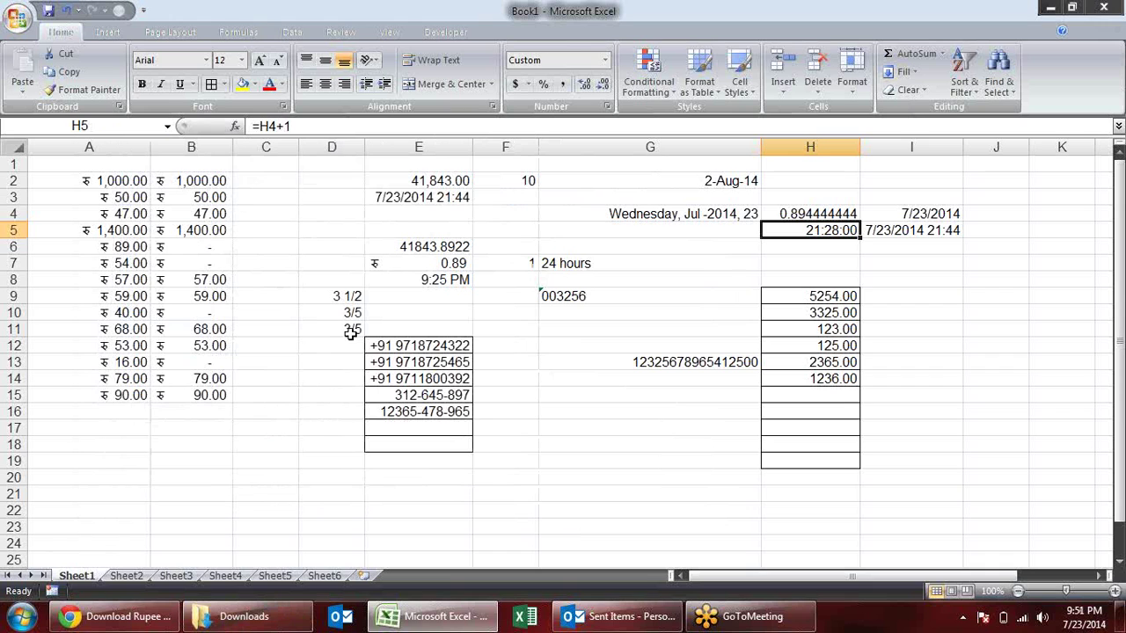
Step: Open Excel Help full-screen and search for 'custom forma'
key(F1)
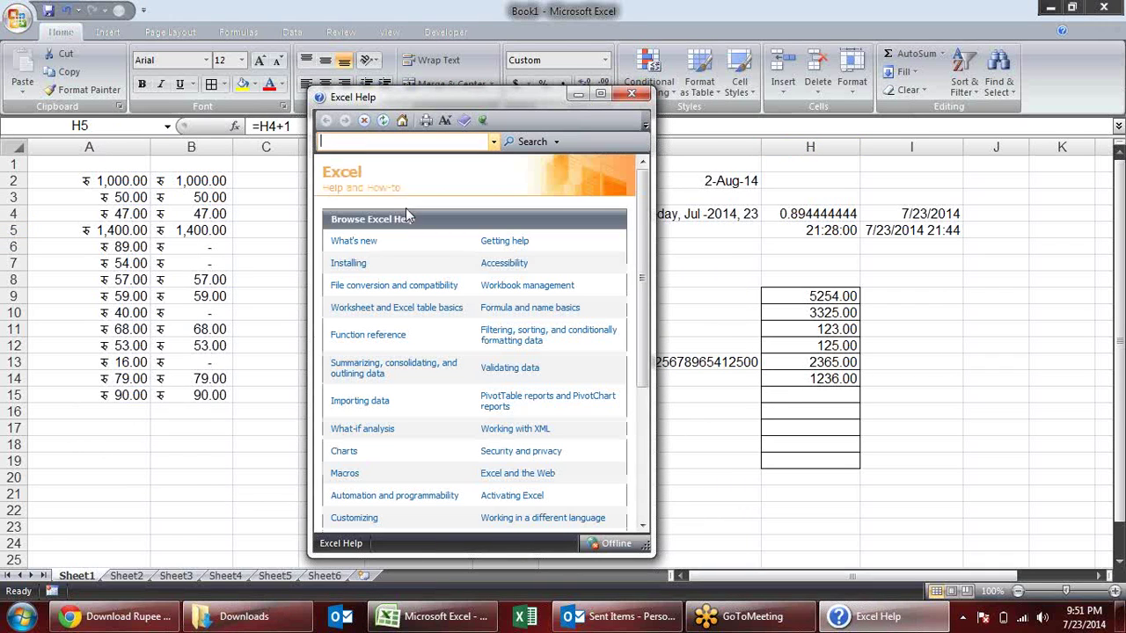
click(600, 95)
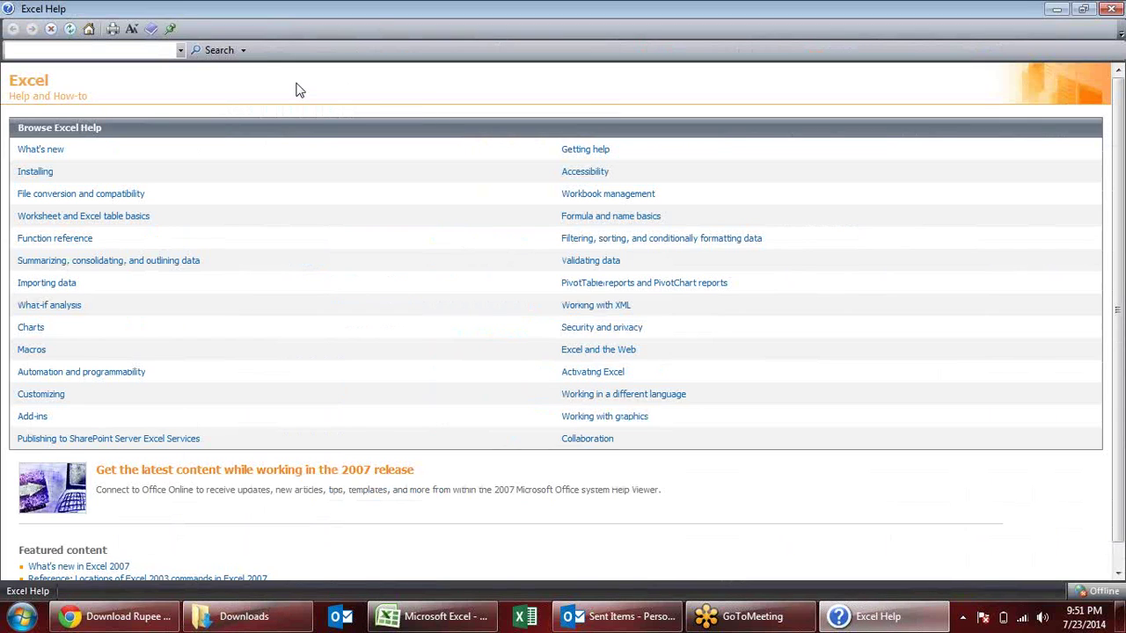
click(138, 51)
text(custom f)
text(ormat)
key(Return)
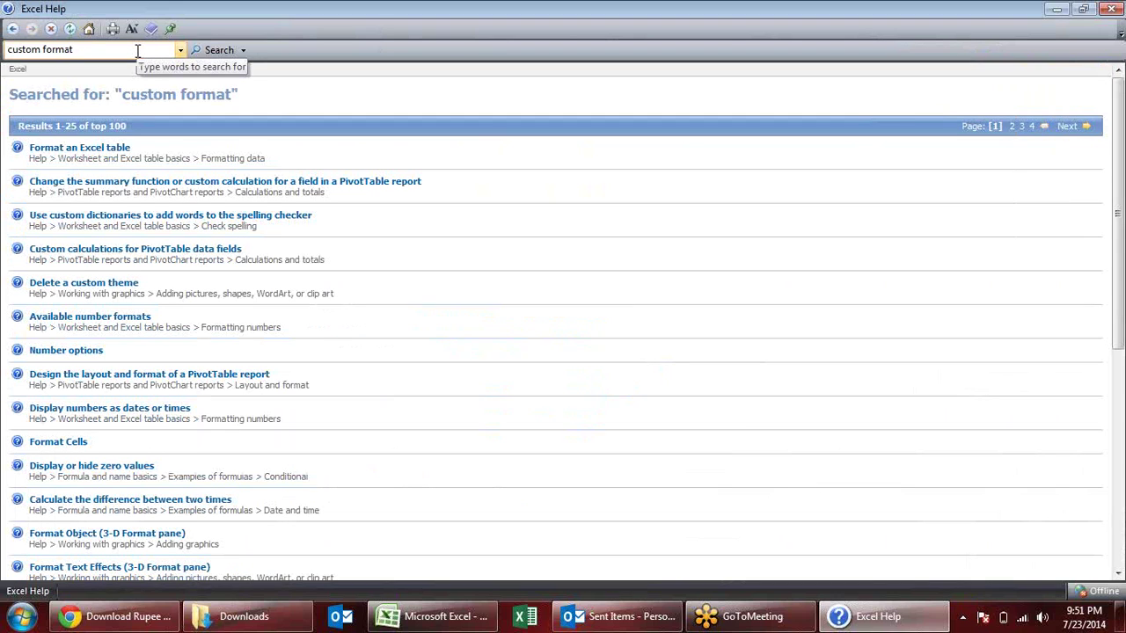
Step: Search for 'custom number format' using Content from Office Online
click(86, 50)
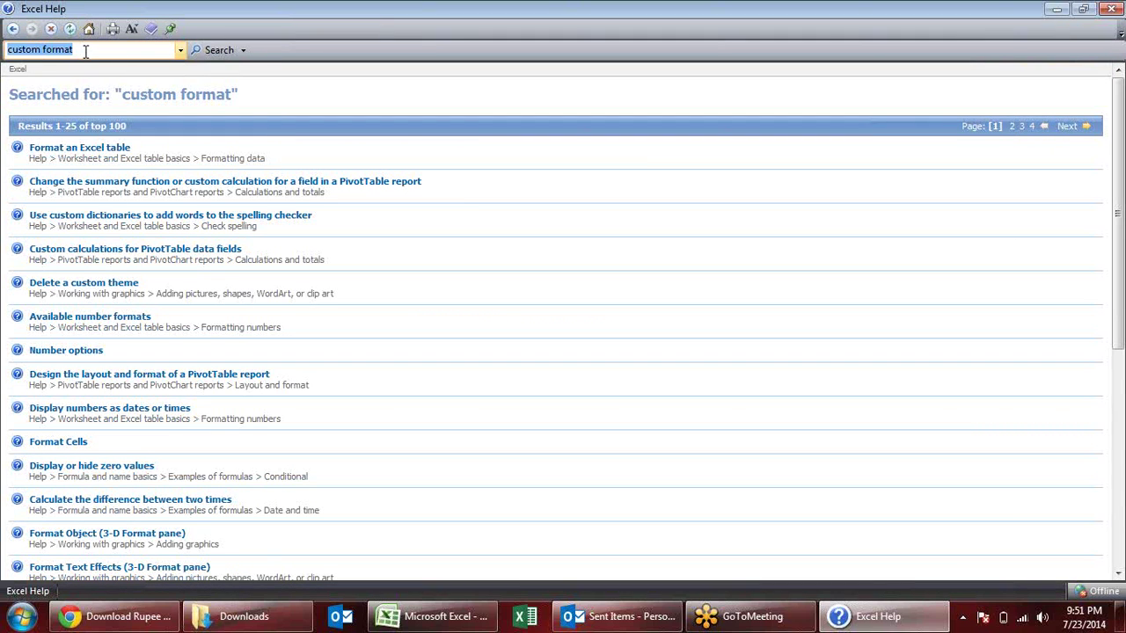
click(86, 50)
key(BackSpace)
key(BackSpace)
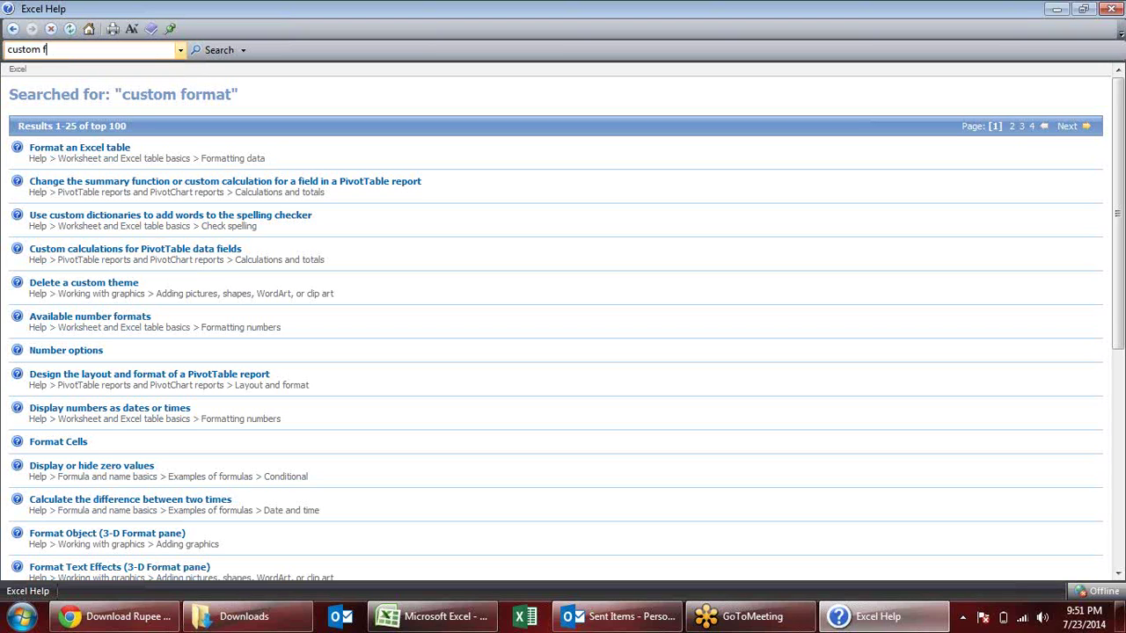
text(numberf)
text(orma)
key(BackSpace)
key(BackSpace)
key(BackSpace)
text(rma)
text(t)
key(Return)
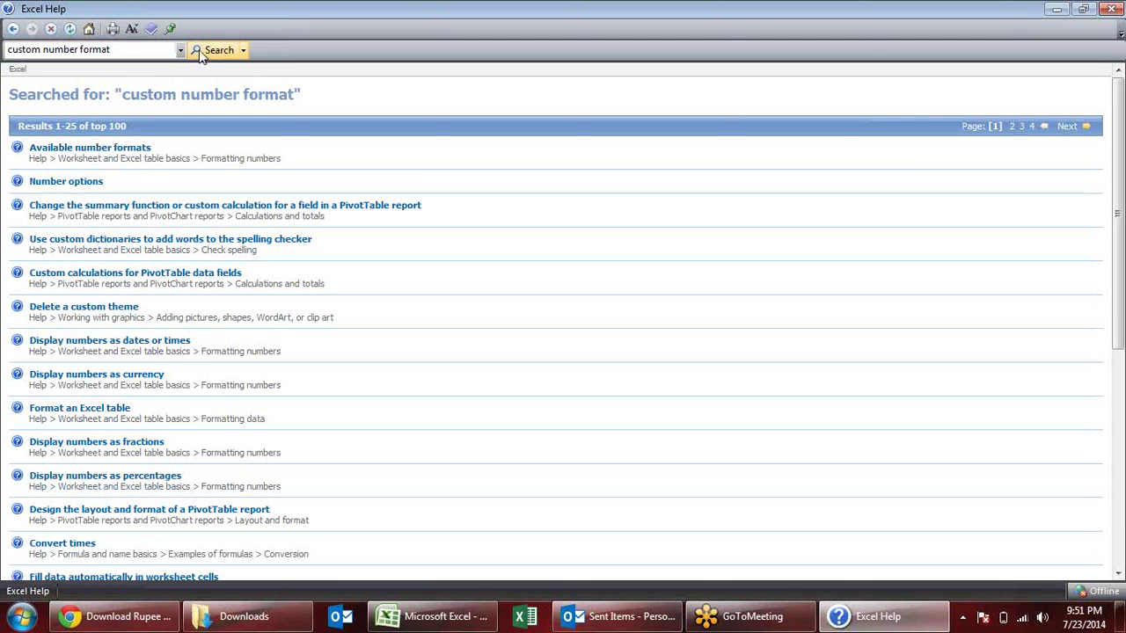
click(245, 53)
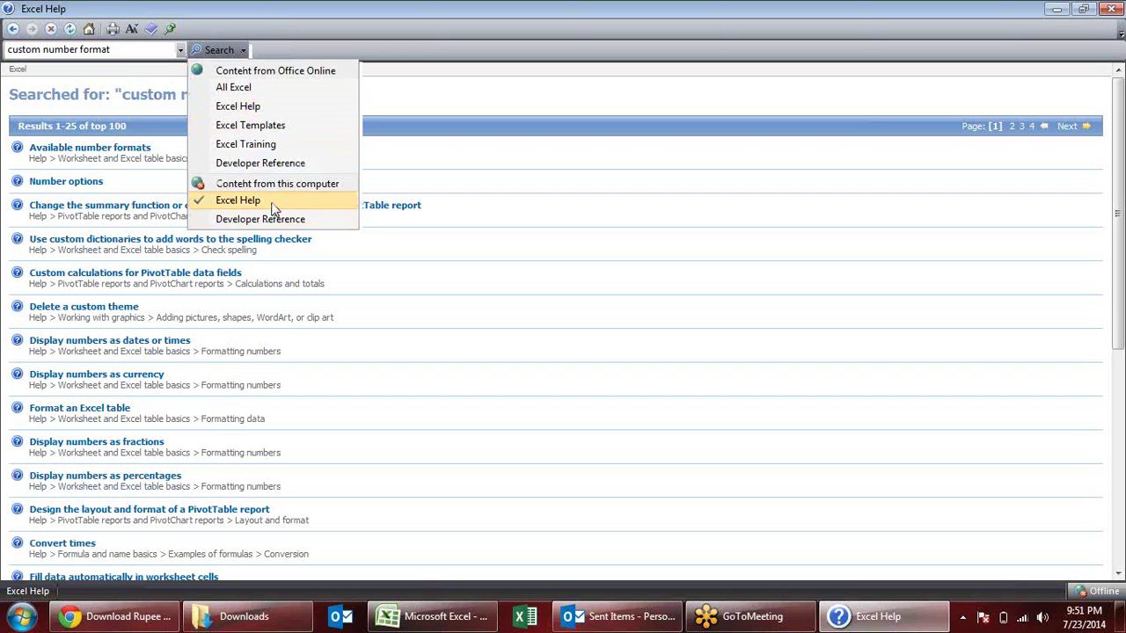
click(255, 88)
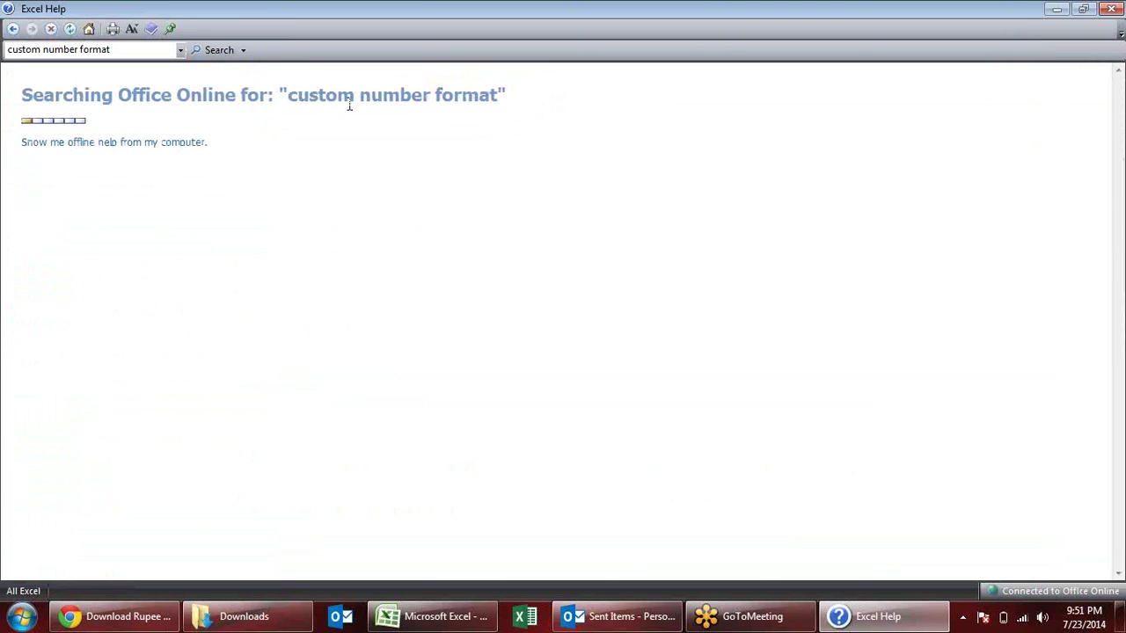
Step: Restore the Help window and open the 'Create or delete a custom number format' article in Internet Explorer
click(1082, 8)
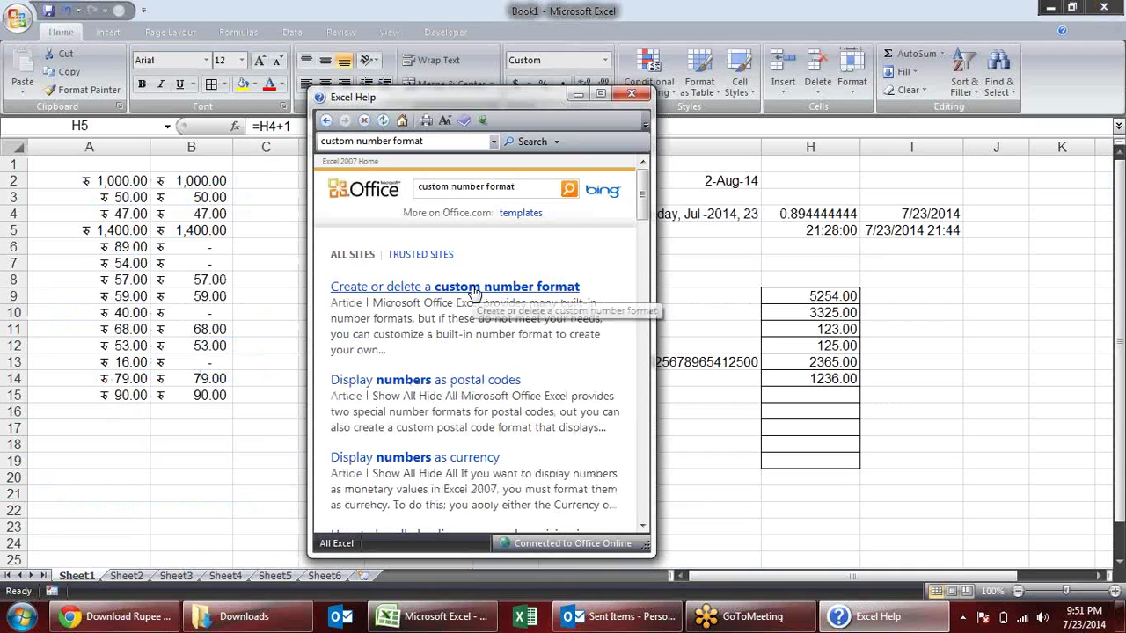
click(473, 288)
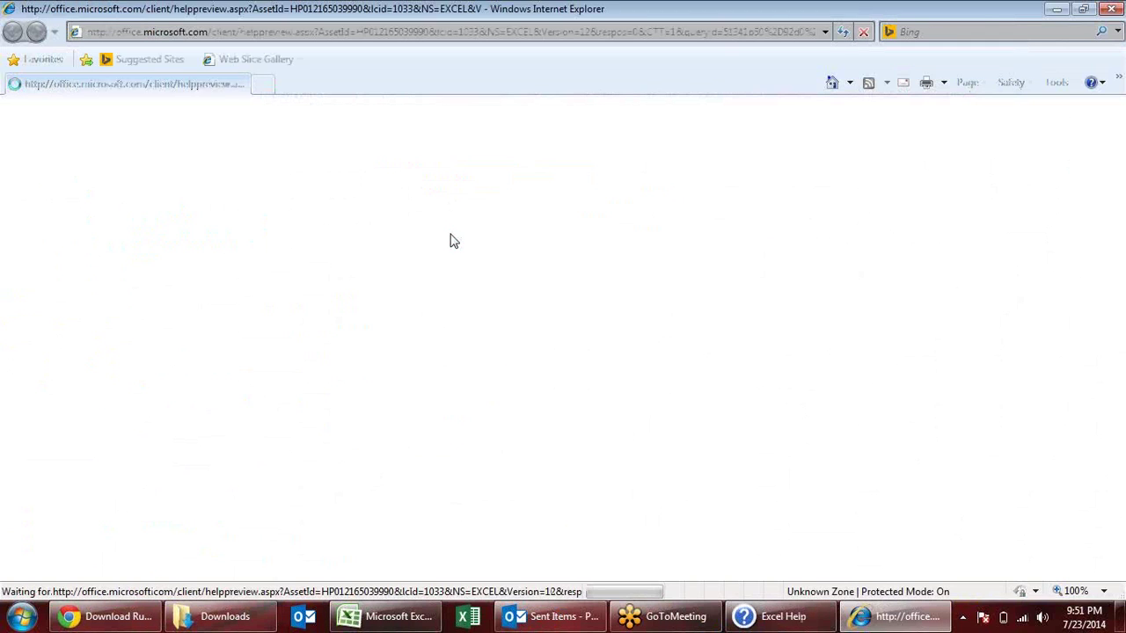
click(1107, 8)
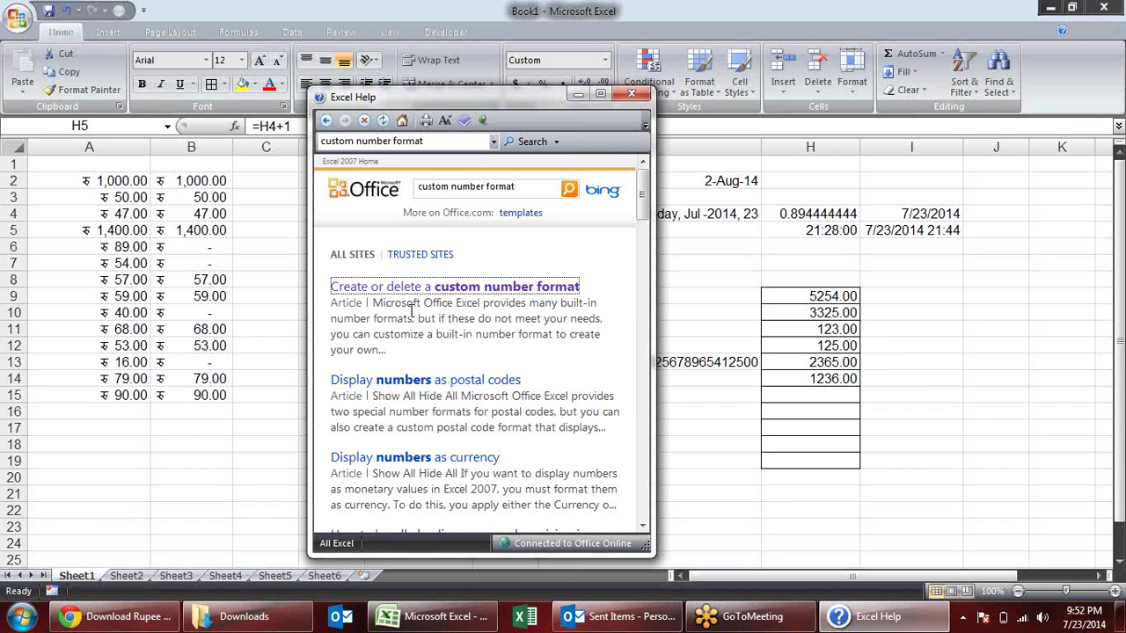
click(435, 296)
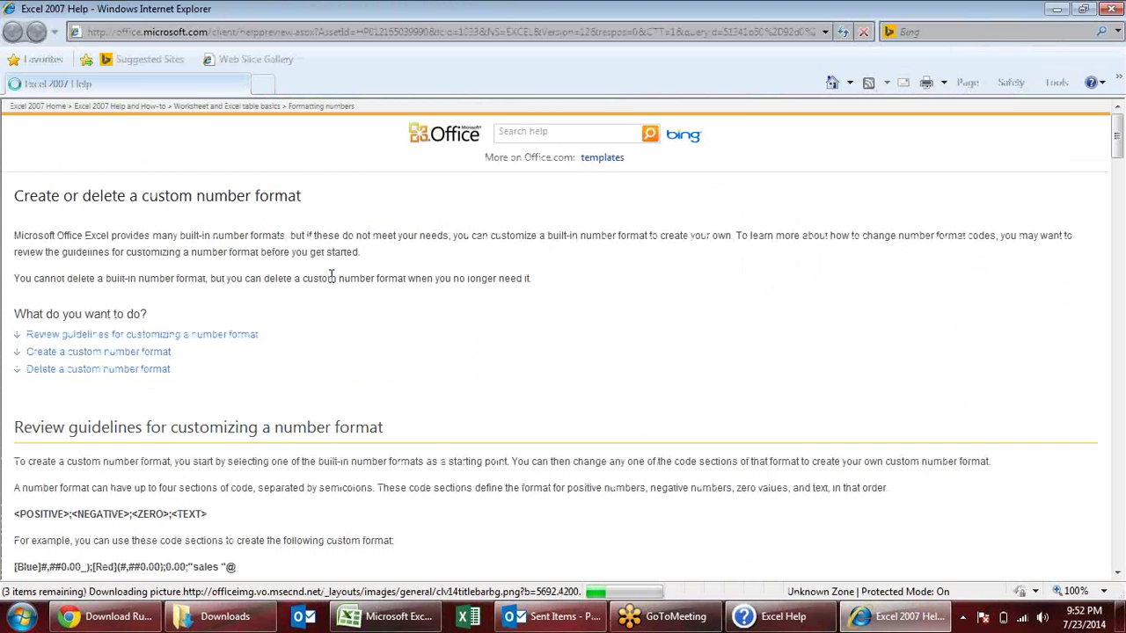
scroll(352, 254, down, 1)
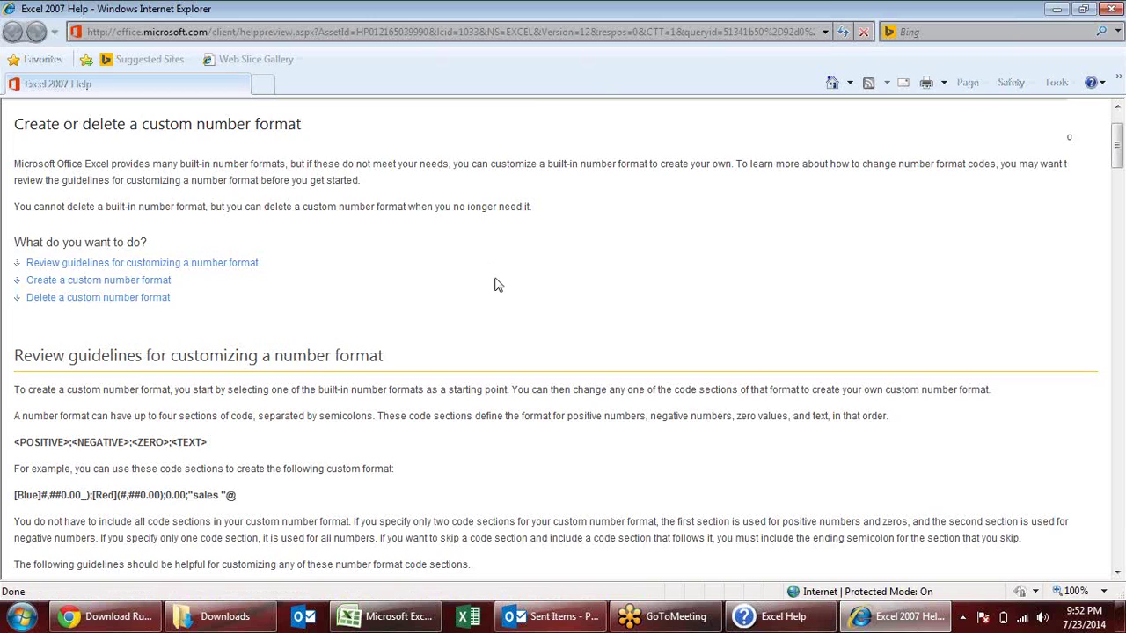
scroll(495, 284, down, 3)
scroll(432, 308, down, 3)
scroll(434, 312, down, 1)
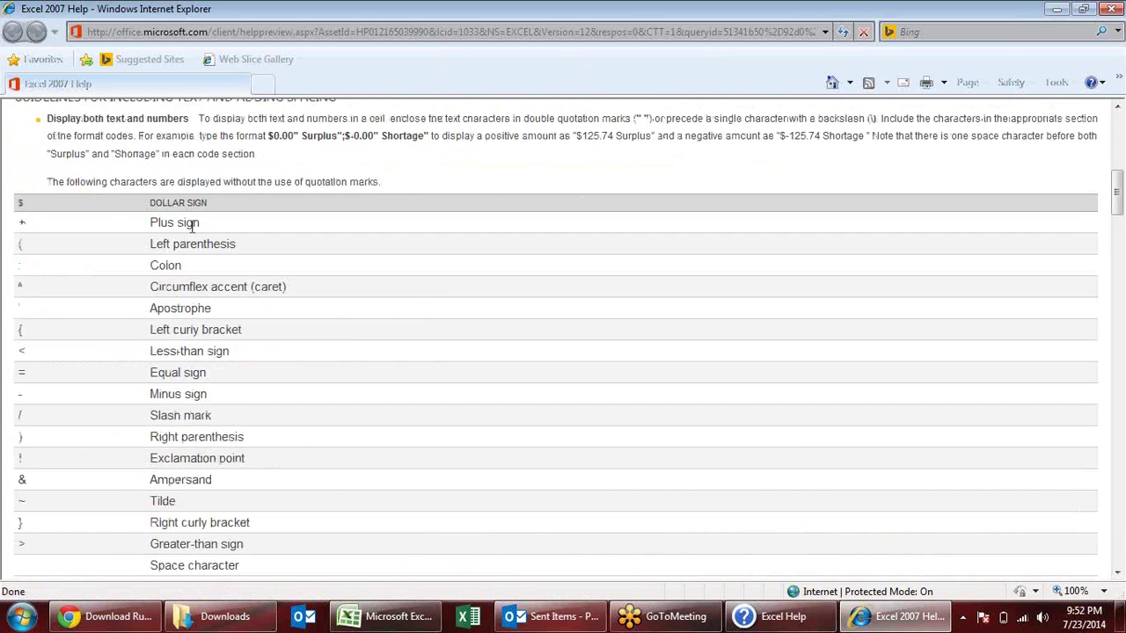
drag(17, 220, 30, 217)
click(37, 274)
scroll(133, 345, down, 3)
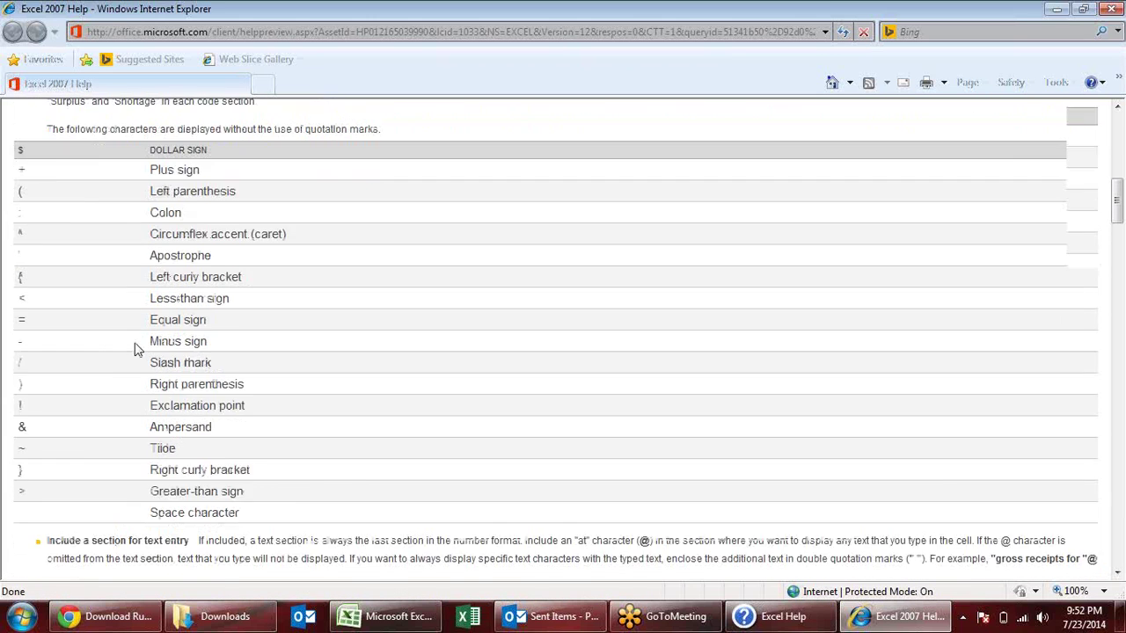
scroll(138, 349, down, 1)
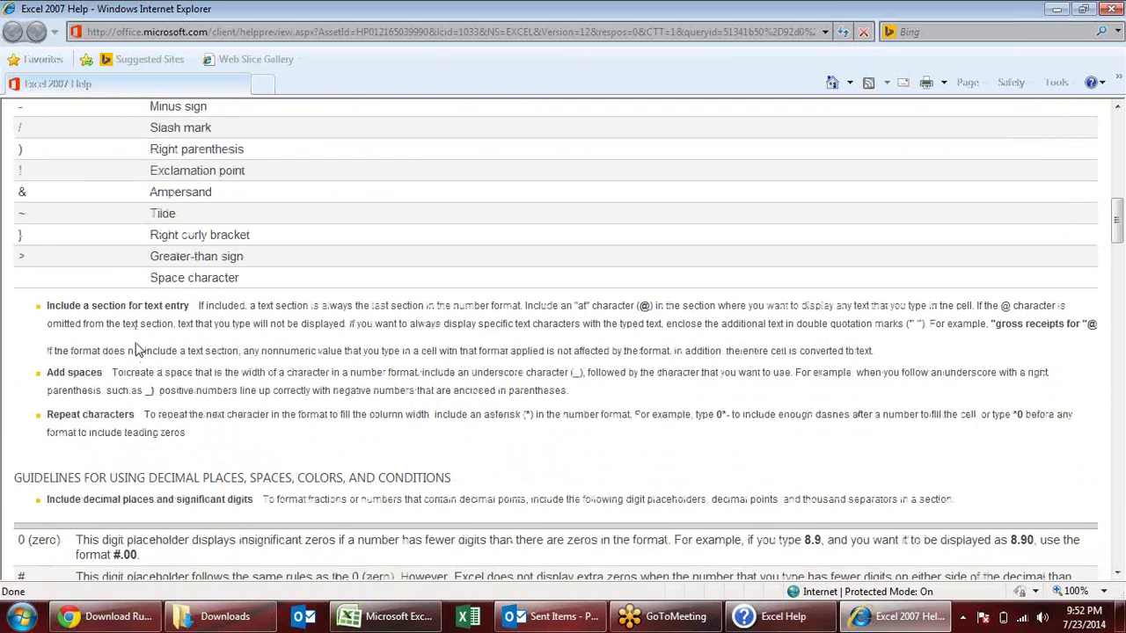
scroll(138, 307, down, 2)
scroll(62, 191, up, 2)
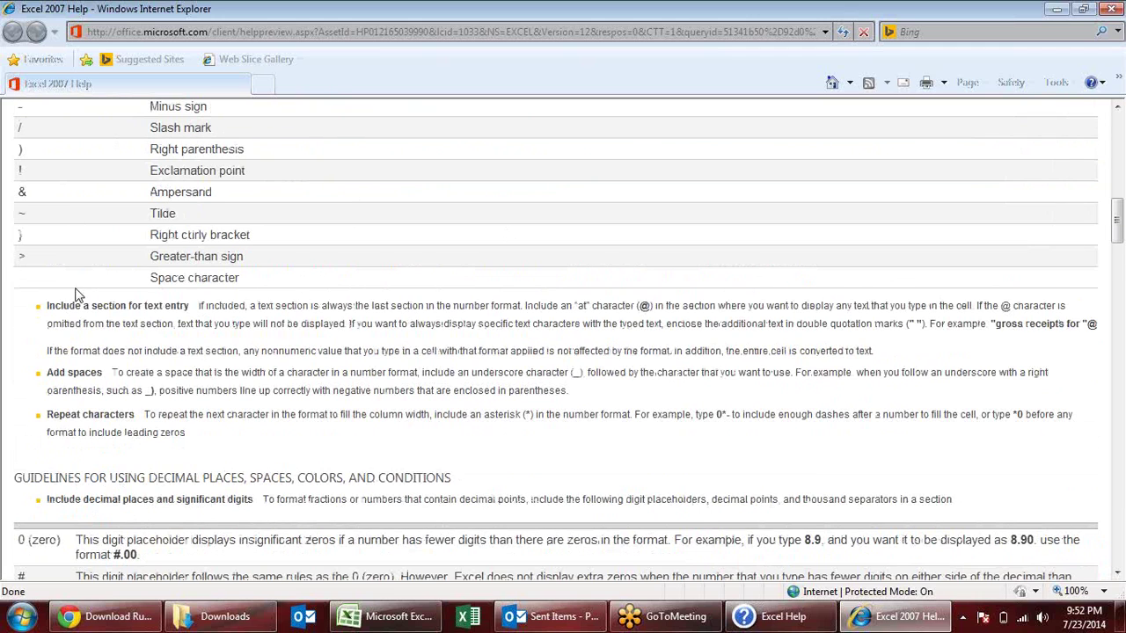
scroll(149, 248, up, 5)
scroll(158, 241, down, 4)
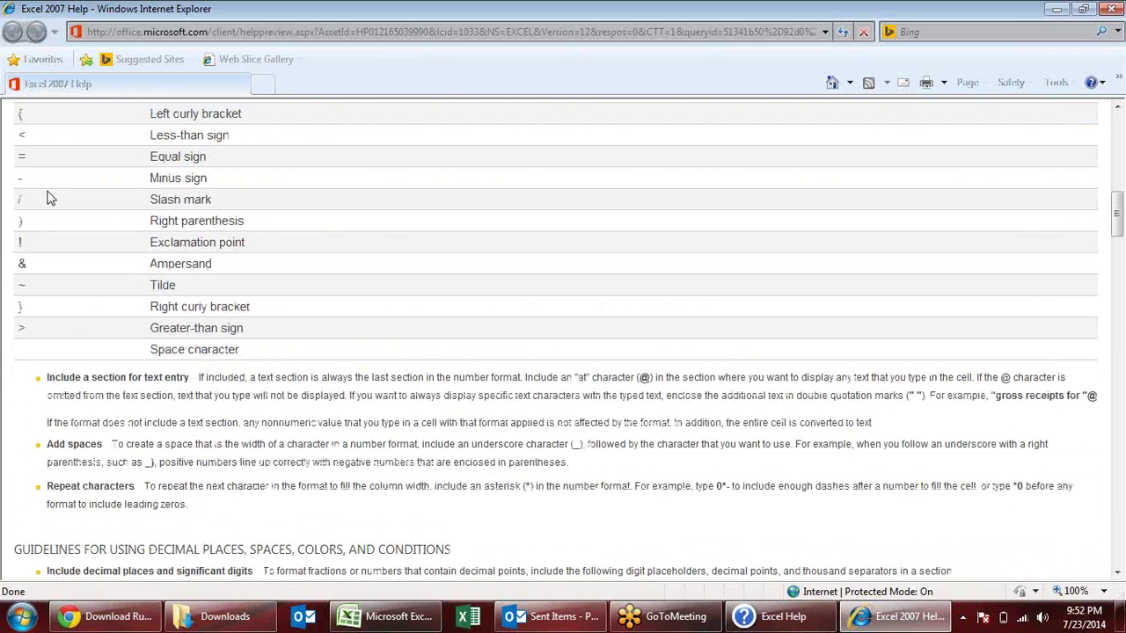
drag(16, 221, 22, 251)
click(21, 262)
scroll(127, 273, down, 4)
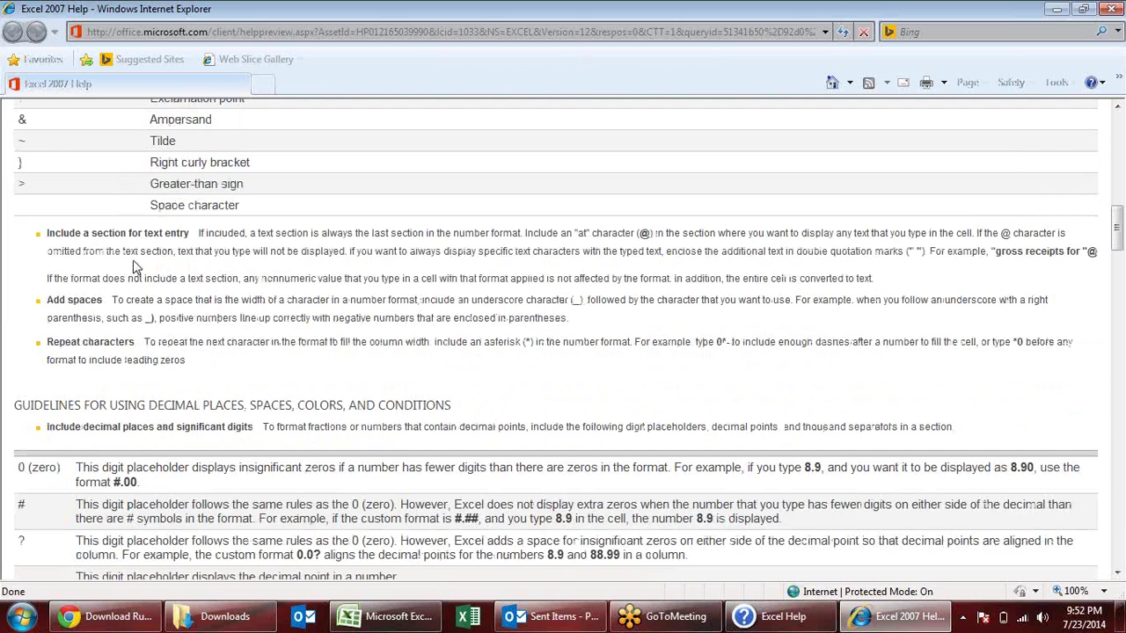
scroll(134, 265, up, 1)
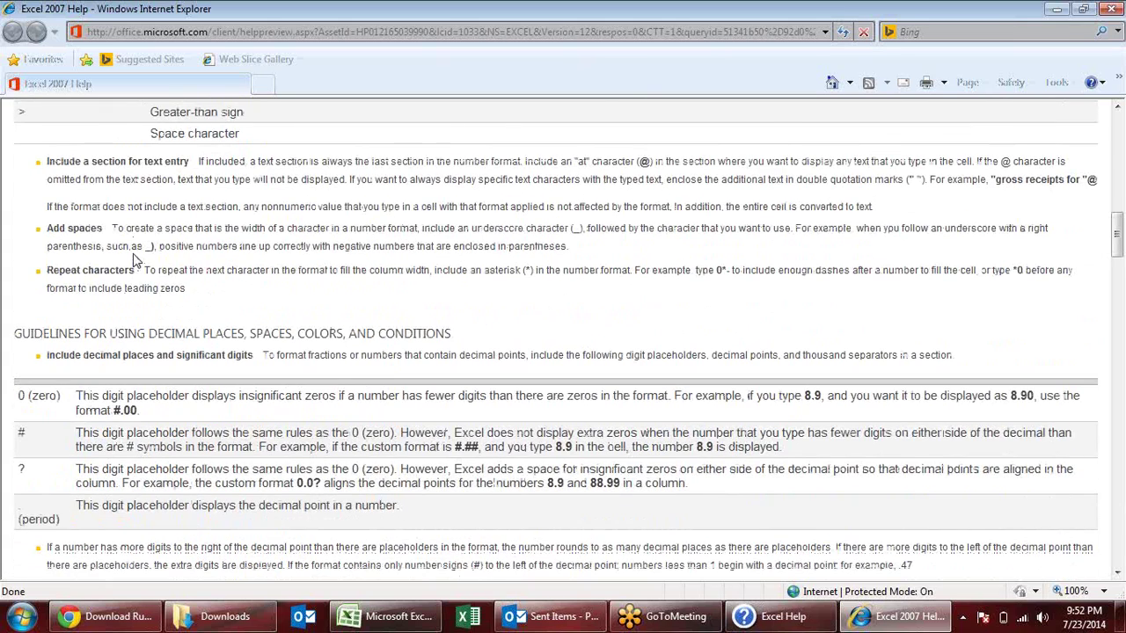
scroll(133, 255, down, 3)
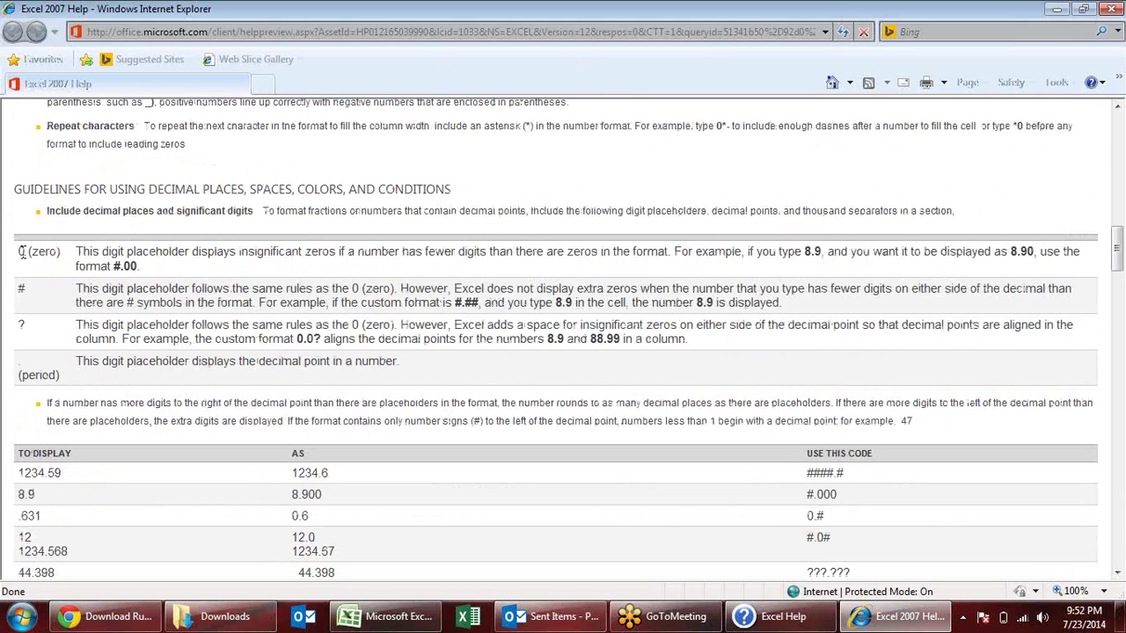
mouse_move(113, 265)
mouse_down()
mouse_move(138, 266)
mouse_move(148, 287)
mouse_move(239, 250)
mouse_up()
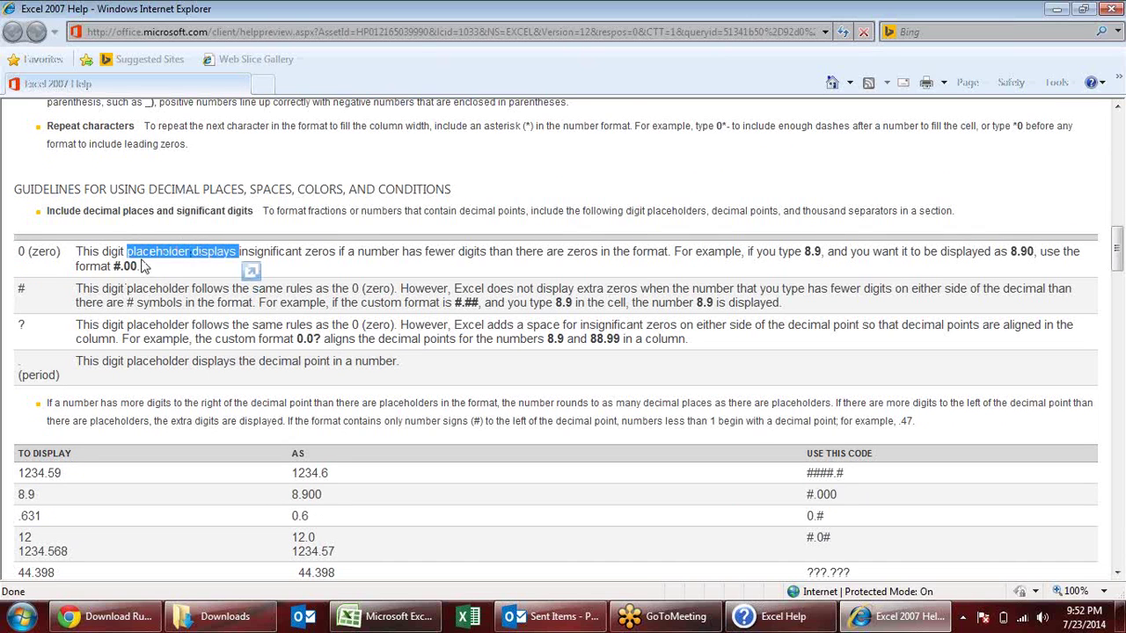
click(21, 293)
double_click(21, 293)
mouse_move(21, 294)
mouse_down()
mouse_move(33, 299)
mouse_move(22, 213)
mouse_move(25, 261)
mouse_up()
scroll(32, 299, down, 1)
double_click(19, 254)
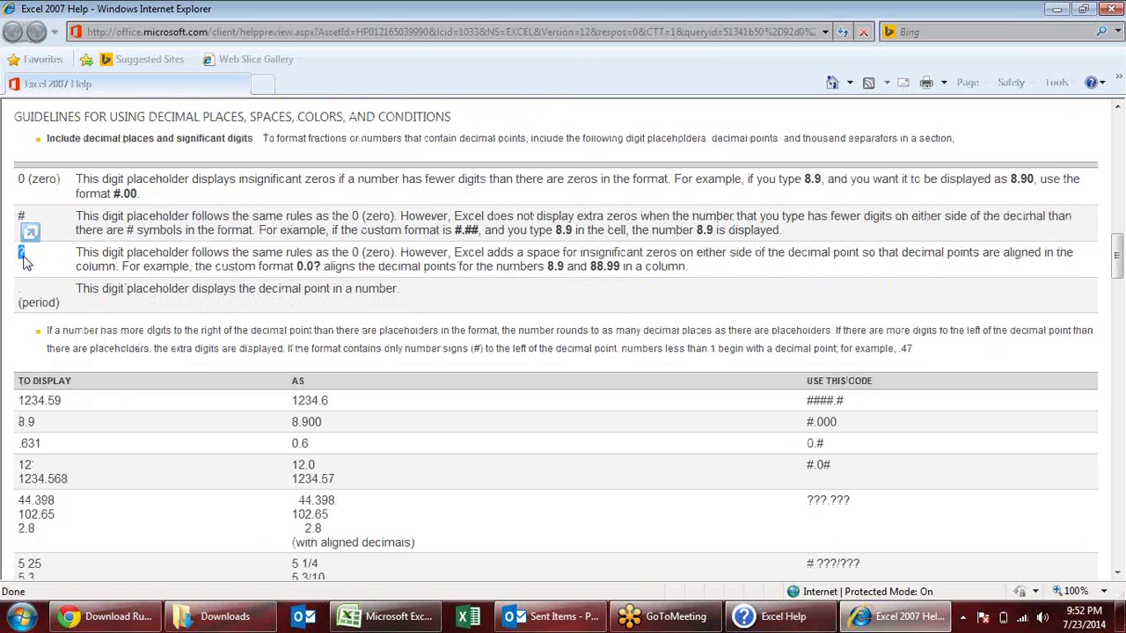
drag(25, 260, 156, 179)
scroll(156, 179, down, 3)
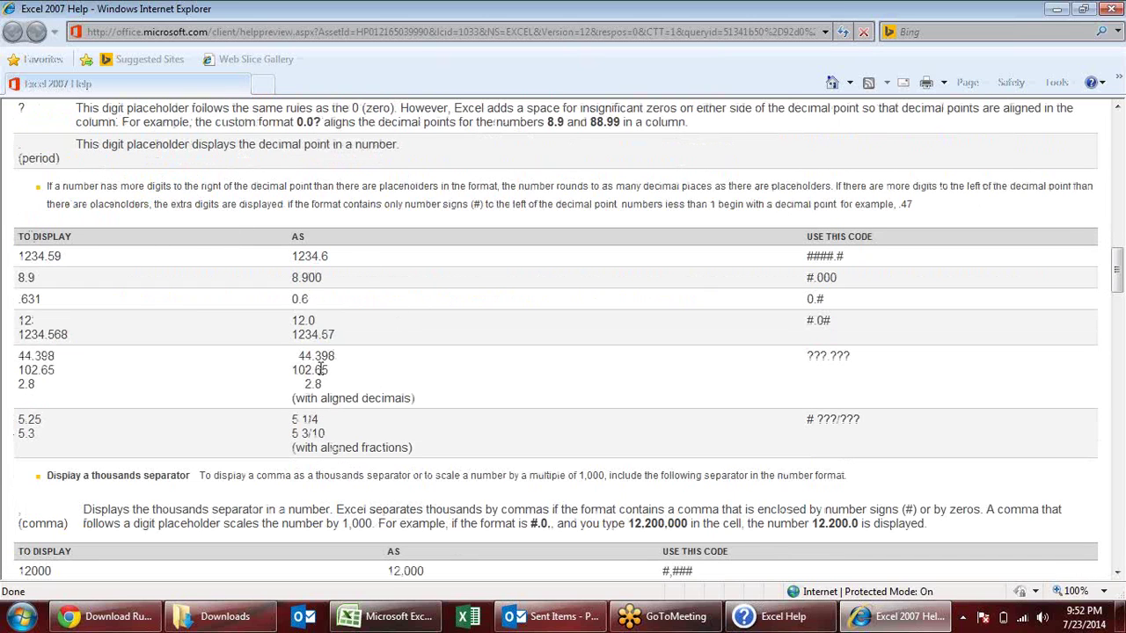
double_click(321, 353)
click(329, 370)
triple_click(829, 359)
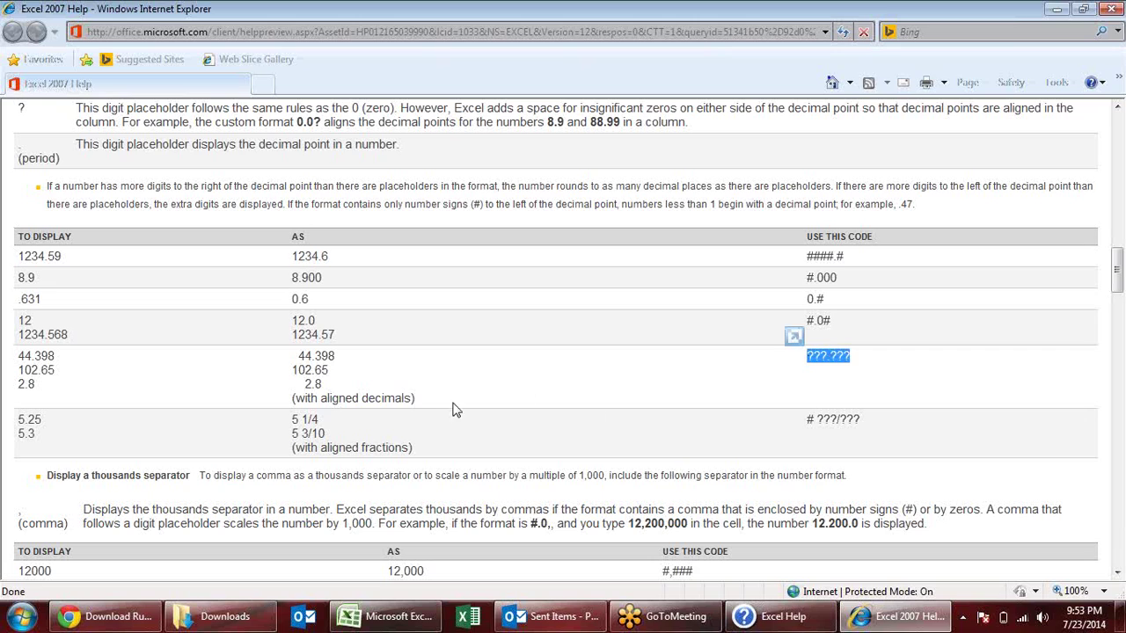
drag(415, 398, 297, 398)
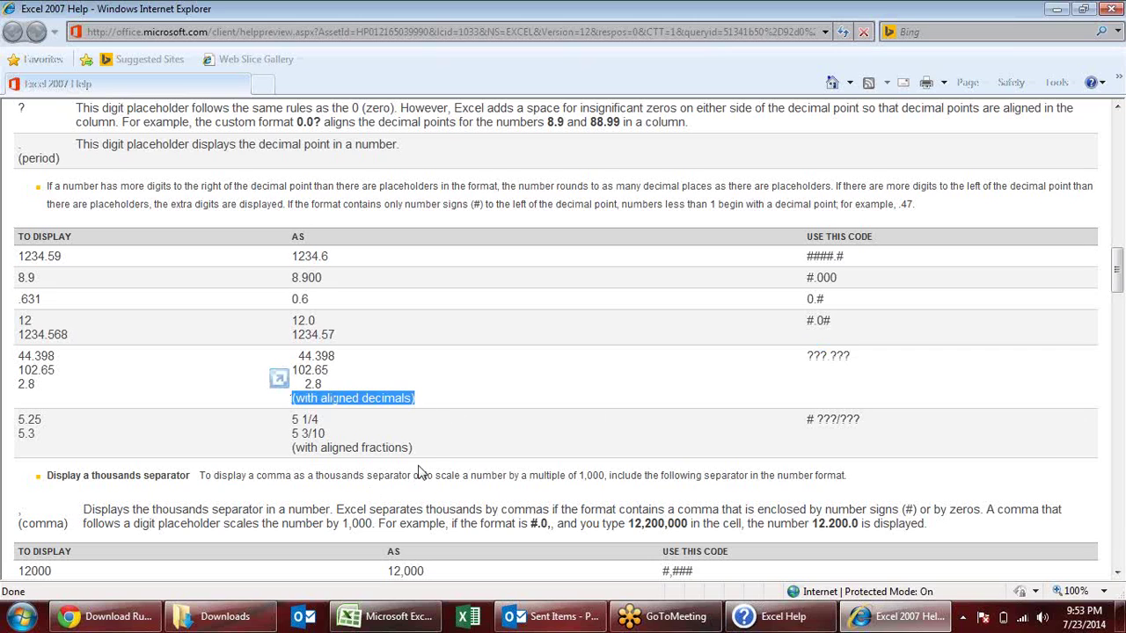
drag(413, 449, 281, 465)
click(392, 459)
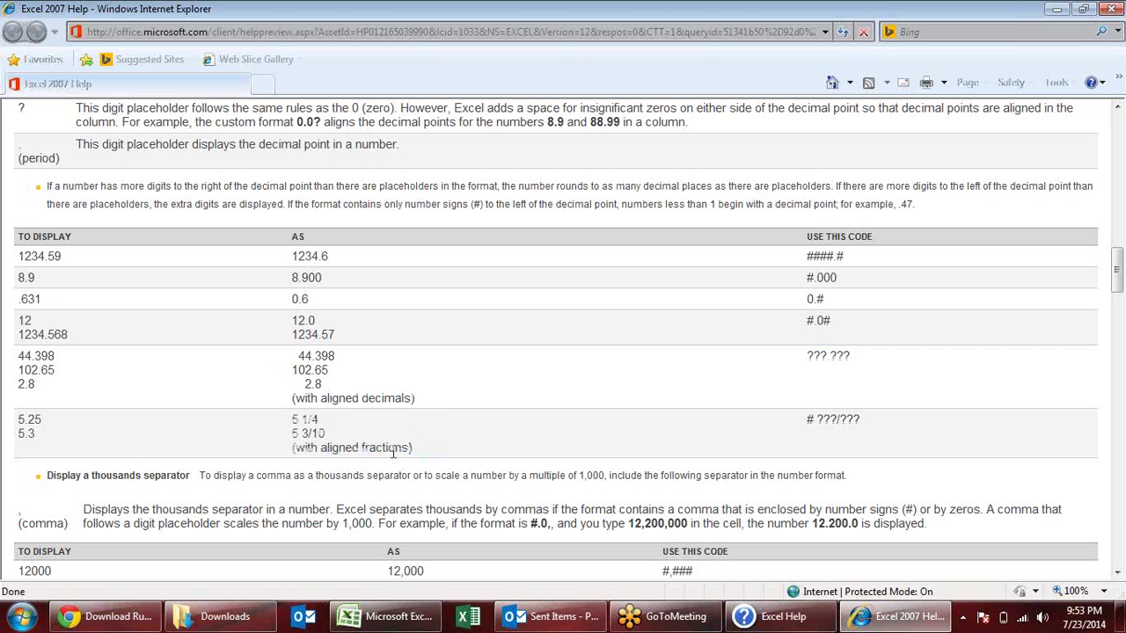
double_click(314, 433)
click(154, 356)
drag(64, 261, 3, 260)
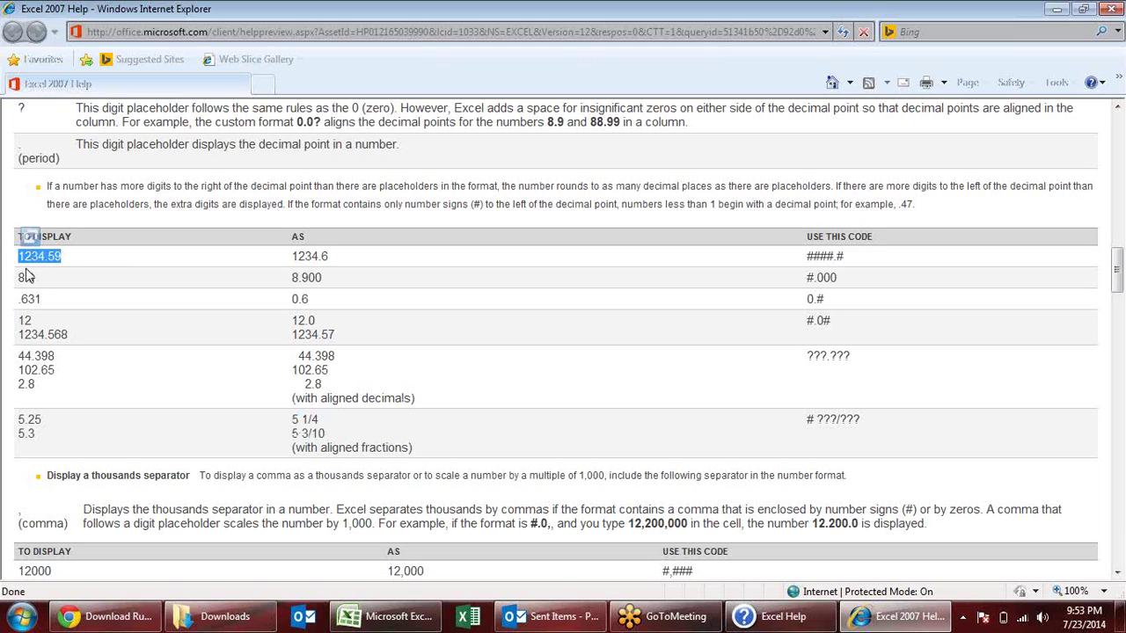
click(311, 265)
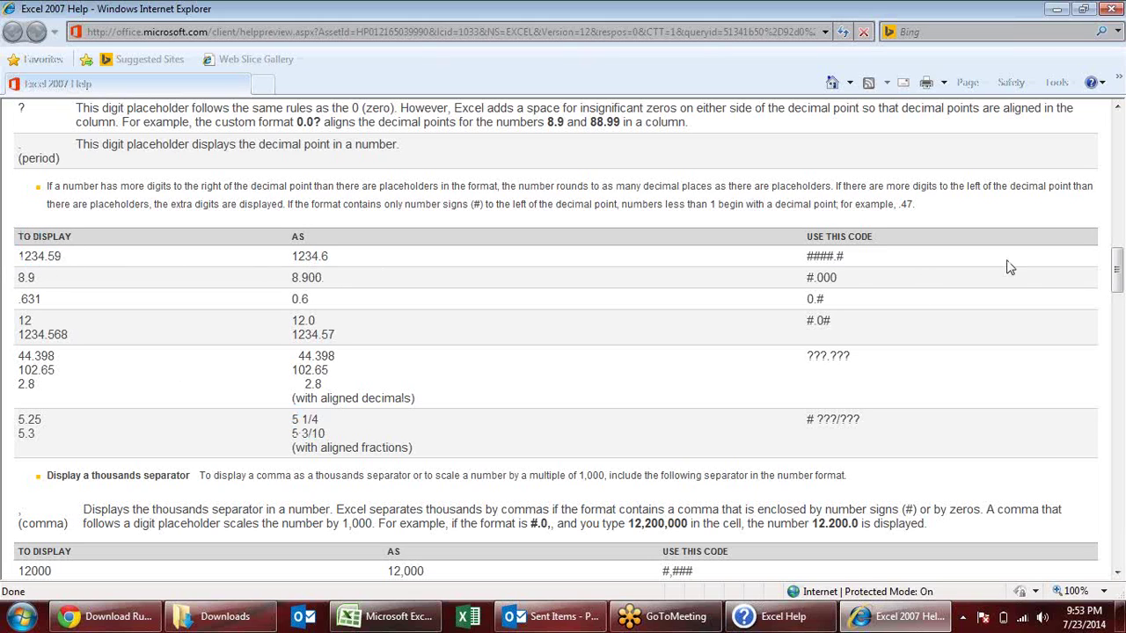
drag(797, 257, 843, 258)
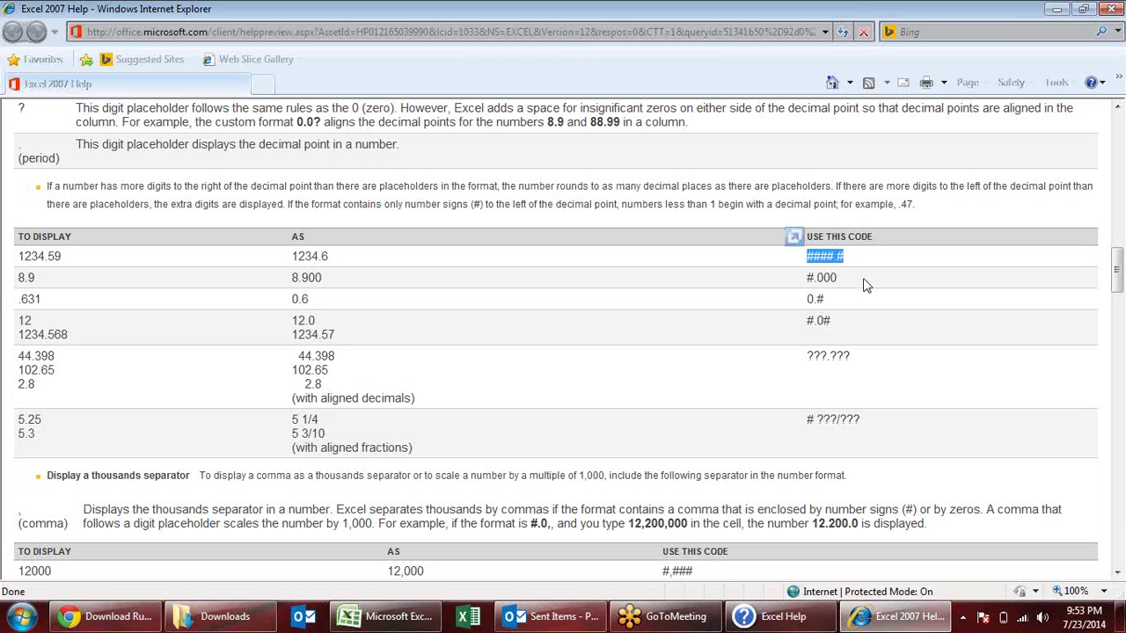
click(20, 283)
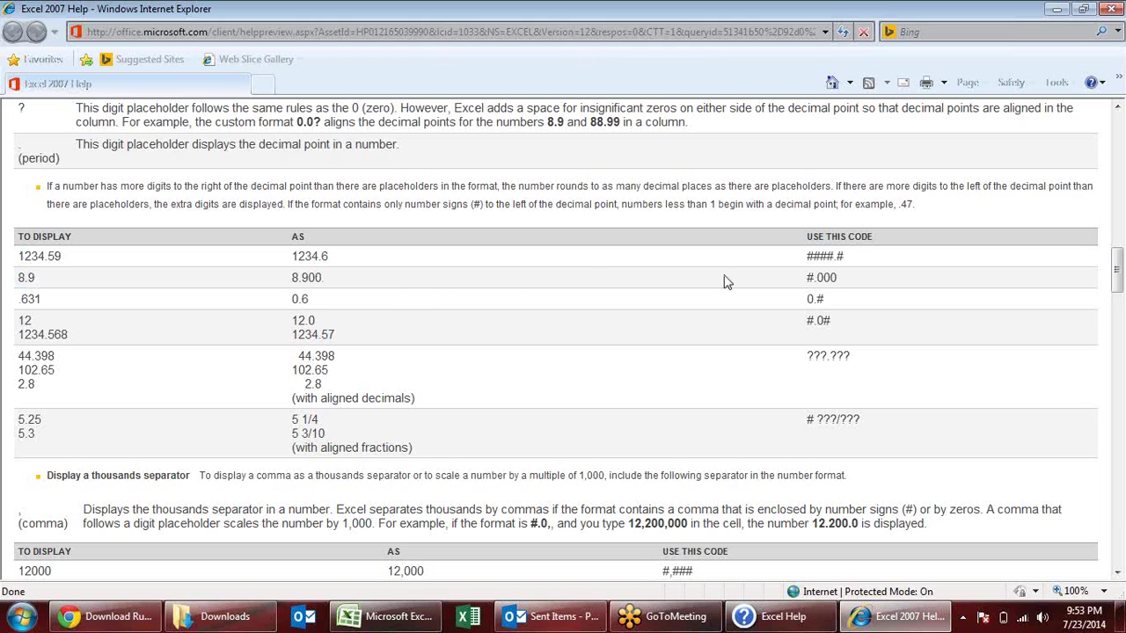
drag(800, 279, 837, 282)
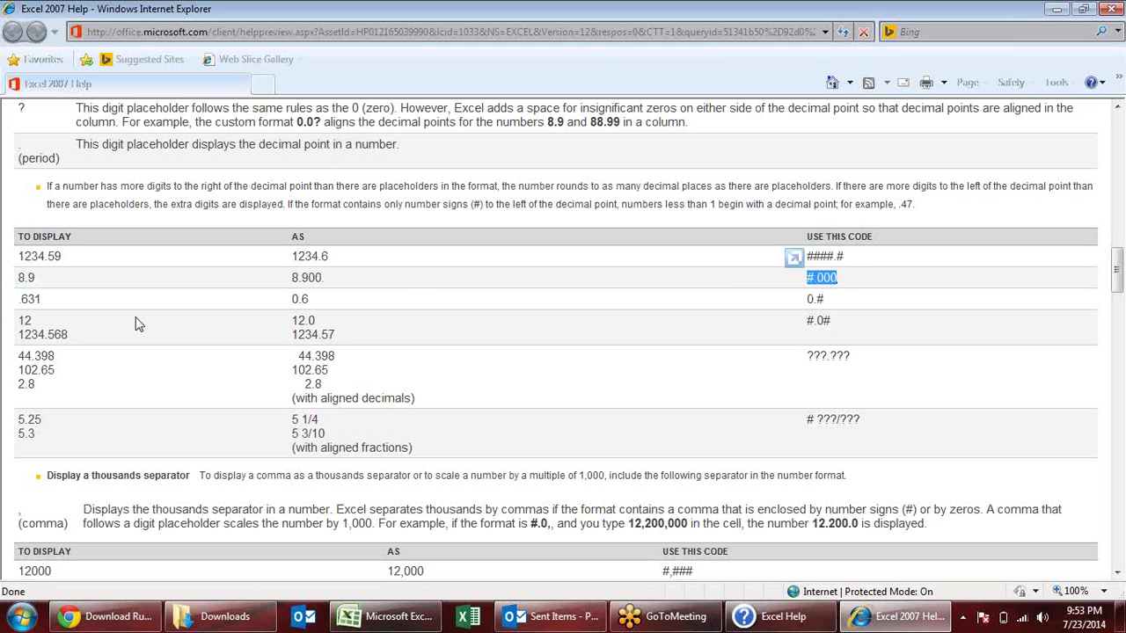
click(51, 301)
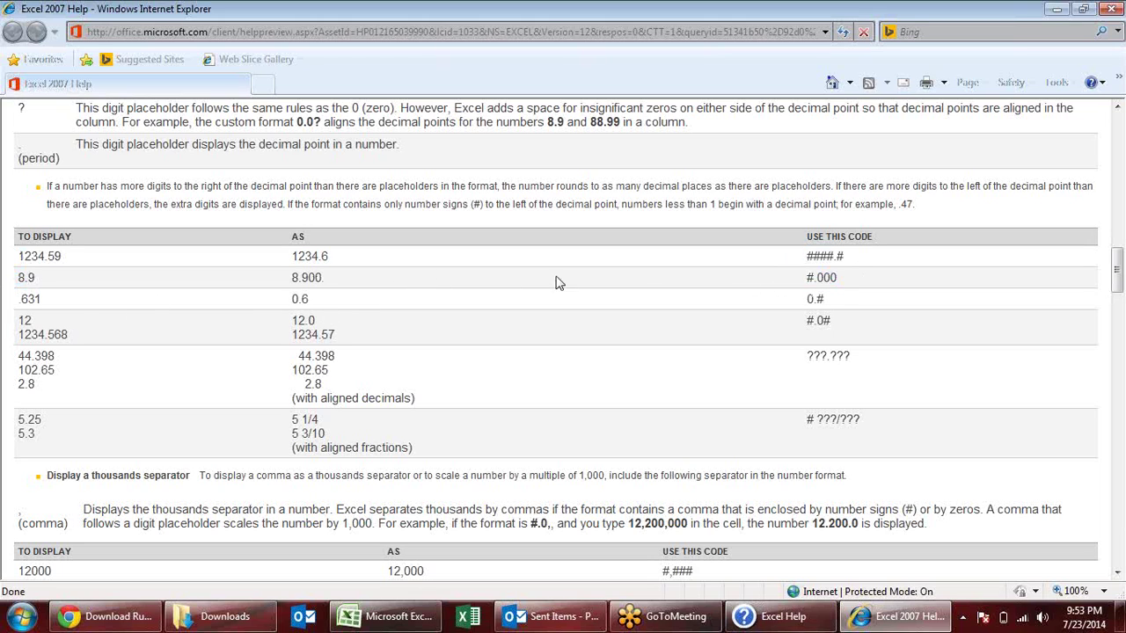
drag(804, 300, 825, 300)
click(393, 413)
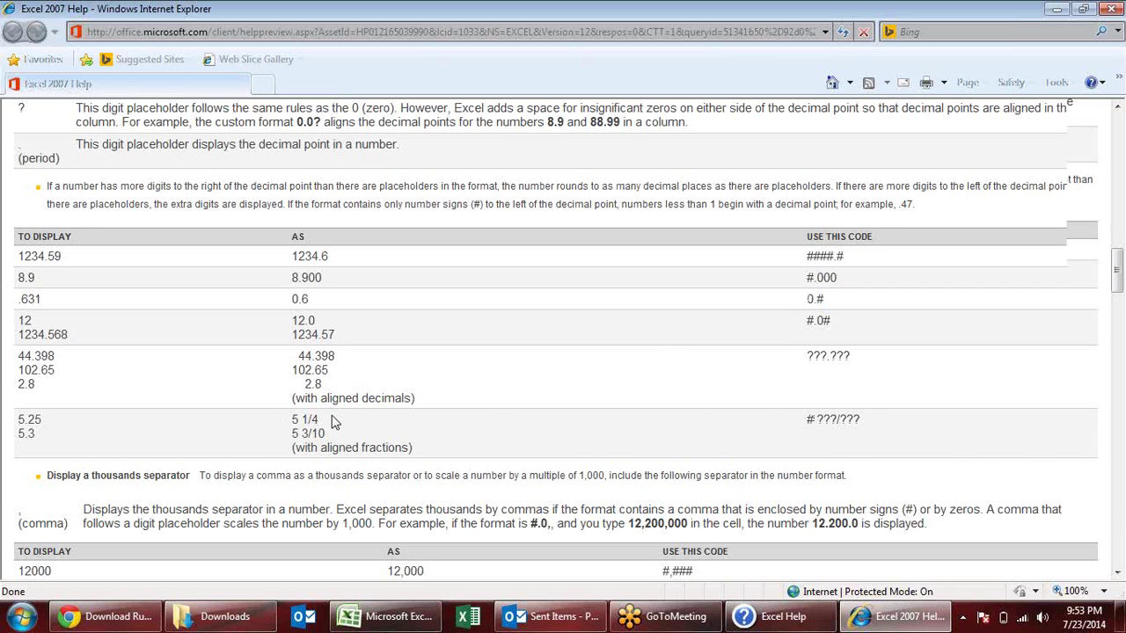
scroll(324, 412, down, 1)
scroll(379, 450, down, 2)
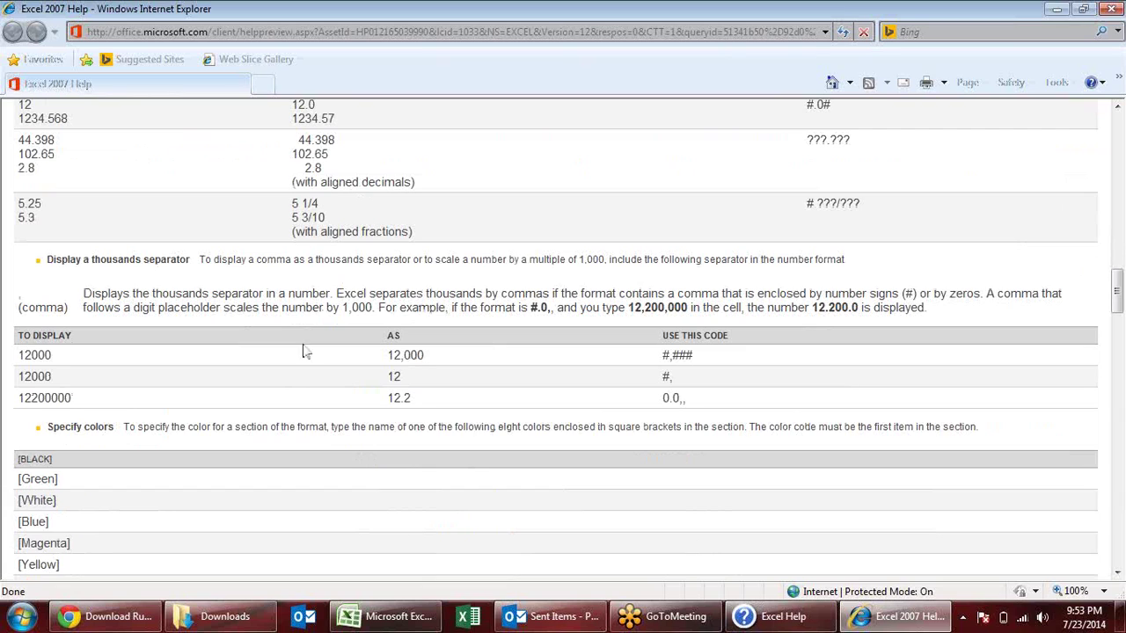
mouse_move(19, 356)
mouse_down()
mouse_move(59, 368)
mouse_move(437, 363)
mouse_up()
click(391, 356)
drag(664, 356, 697, 355)
click(493, 387)
double_click(34, 376)
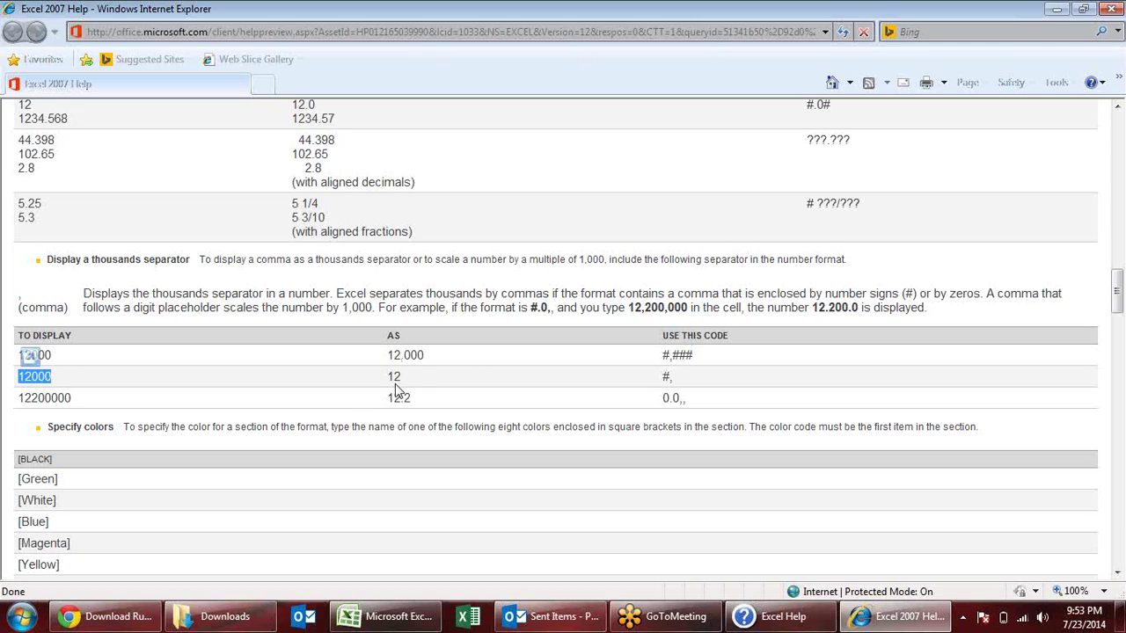
drag(387, 378, 392, 376)
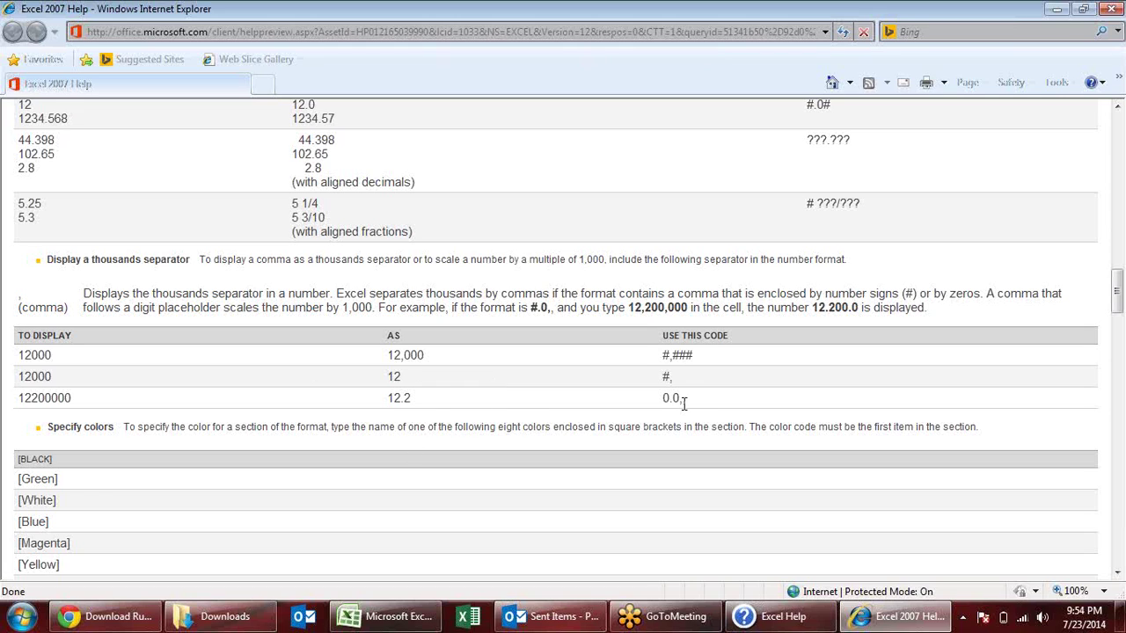
drag(679, 404, 22, 398)
drag(24, 399, 39, 401)
drag(225, 424, 290, 415)
drag(678, 402, 695, 409)
click(795, 412)
drag(399, 355, 404, 355)
drag(680, 398, 662, 398)
drag(413, 399, 387, 399)
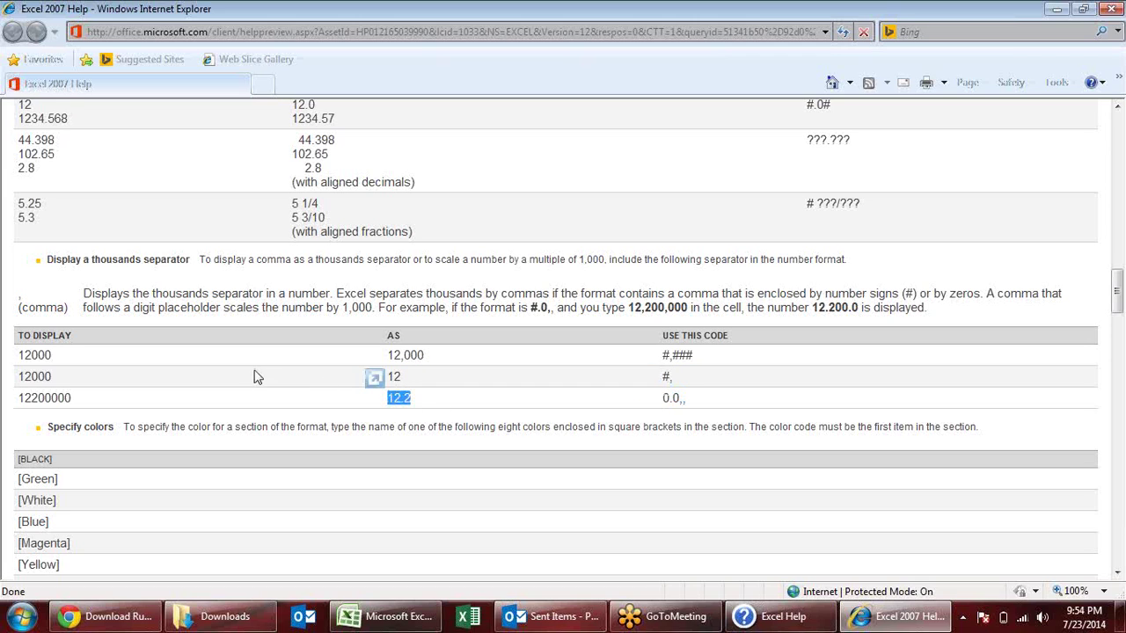
click(678, 450)
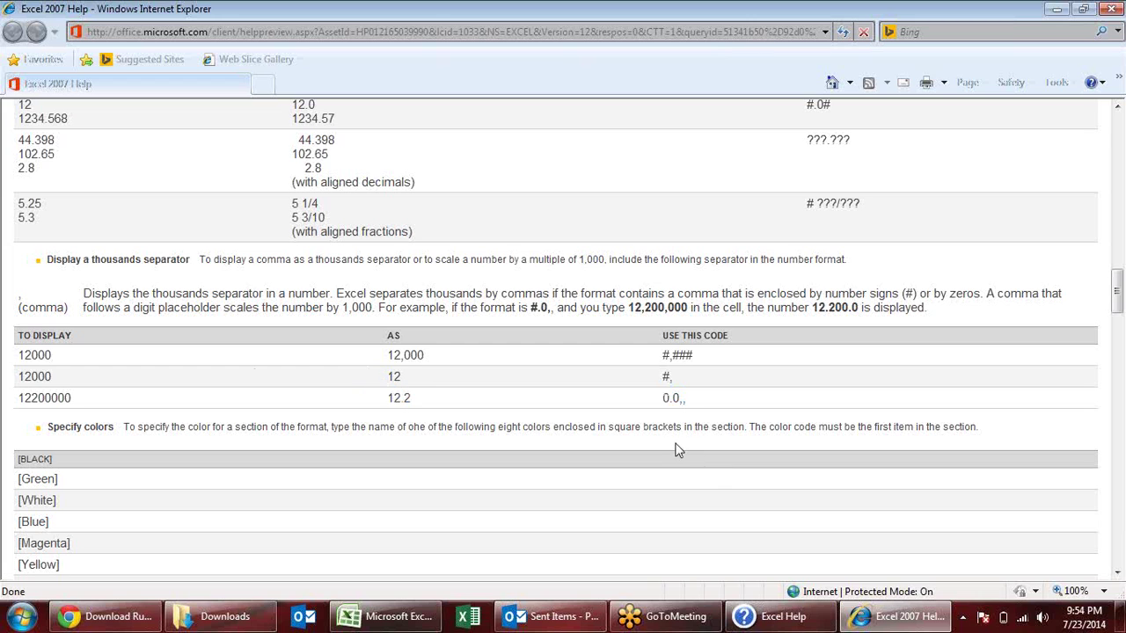
mouse_move(653, 355)
mouse_down()
mouse_move(701, 393)
mouse_move(688, 403)
mouse_up()
click(617, 380)
Step: Read past the [Red][<=100] condition example down to the Guidelines for Date and Time Formats
scroll(585, 394, down, 3)
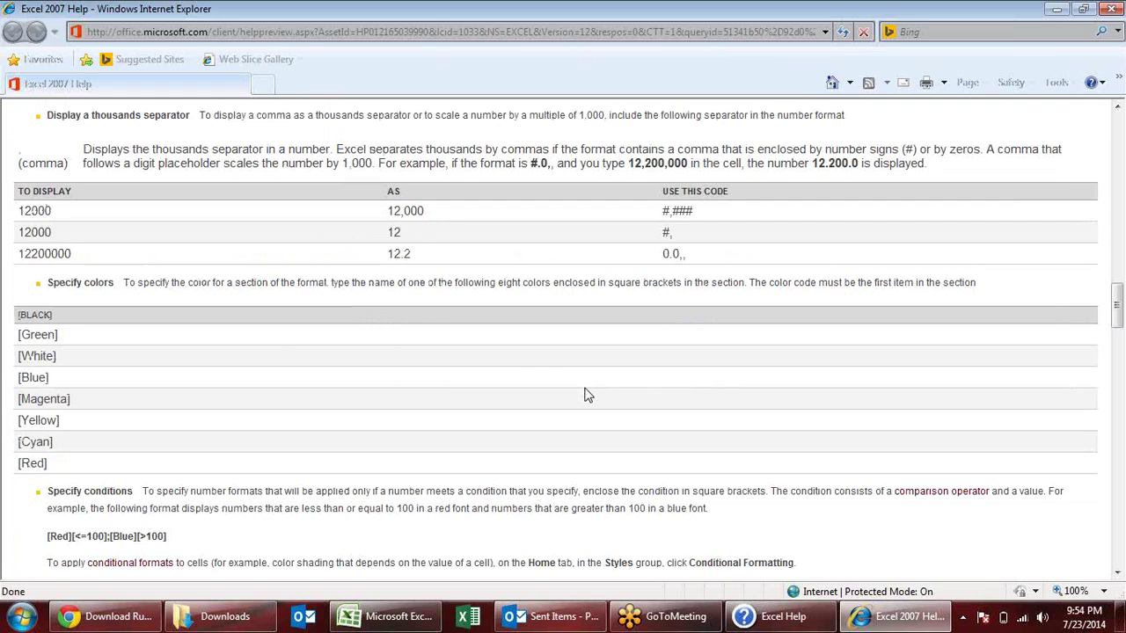
scroll(504, 374, down, 2)
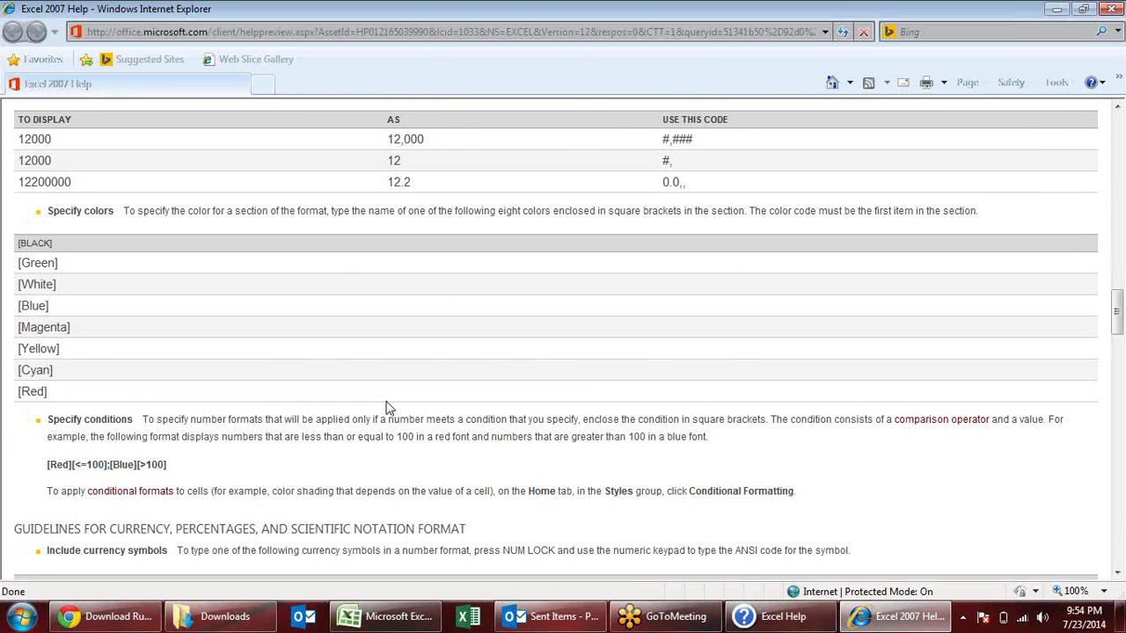
scroll(387, 407, down, 3)
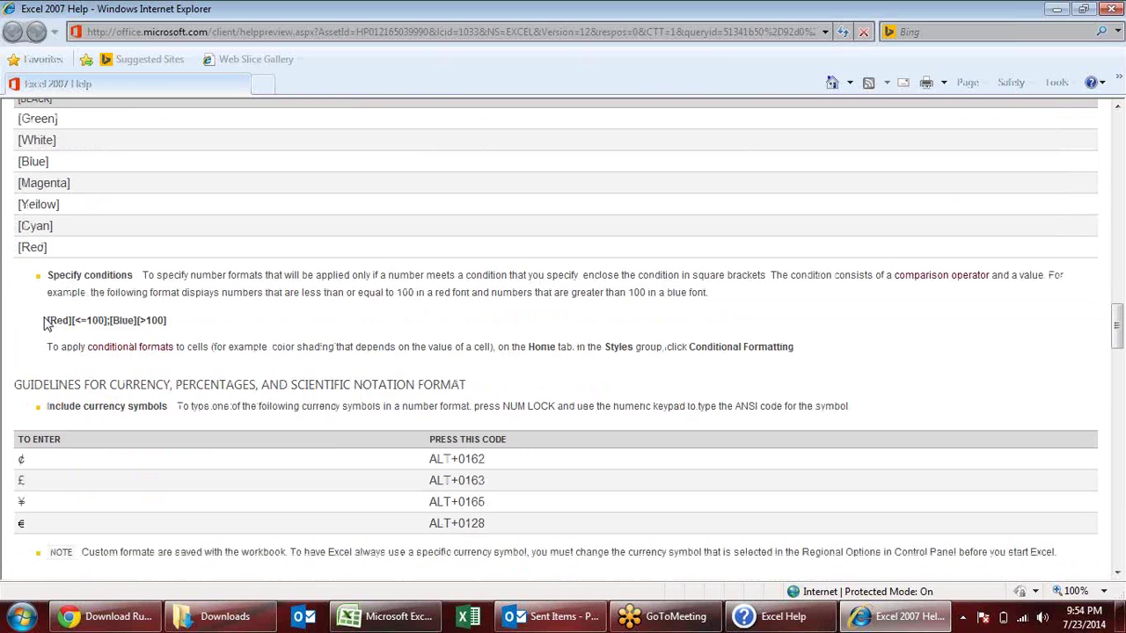
drag(48, 325, 88, 323)
click(208, 329)
scroll(236, 343, up, 5)
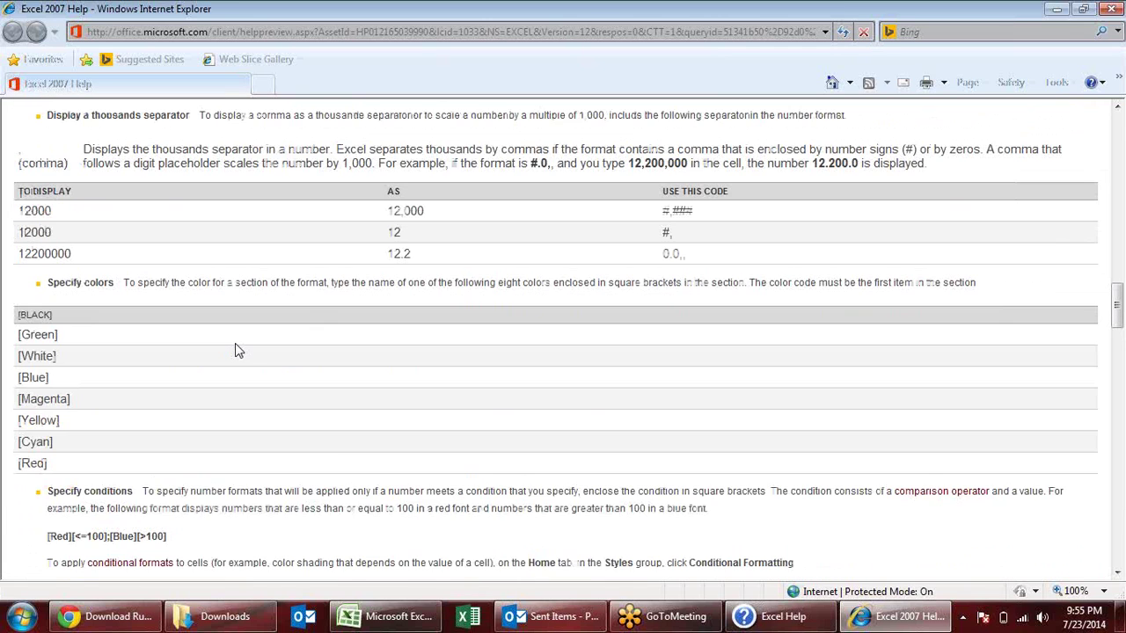
scroll(236, 343, up, 5)
scroll(235, 343, up, 6)
scroll(235, 343, up, 3)
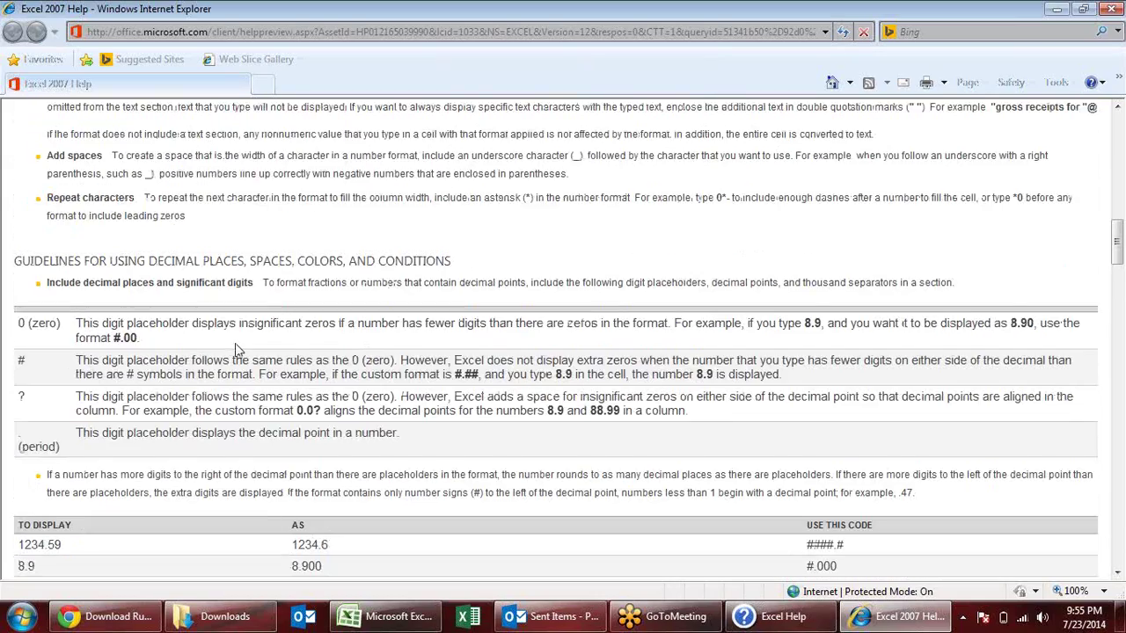
scroll(235, 343, up, 3)
scroll(235, 343, down, 1)
scroll(236, 350, down, 5)
scroll(235, 349, down, 3)
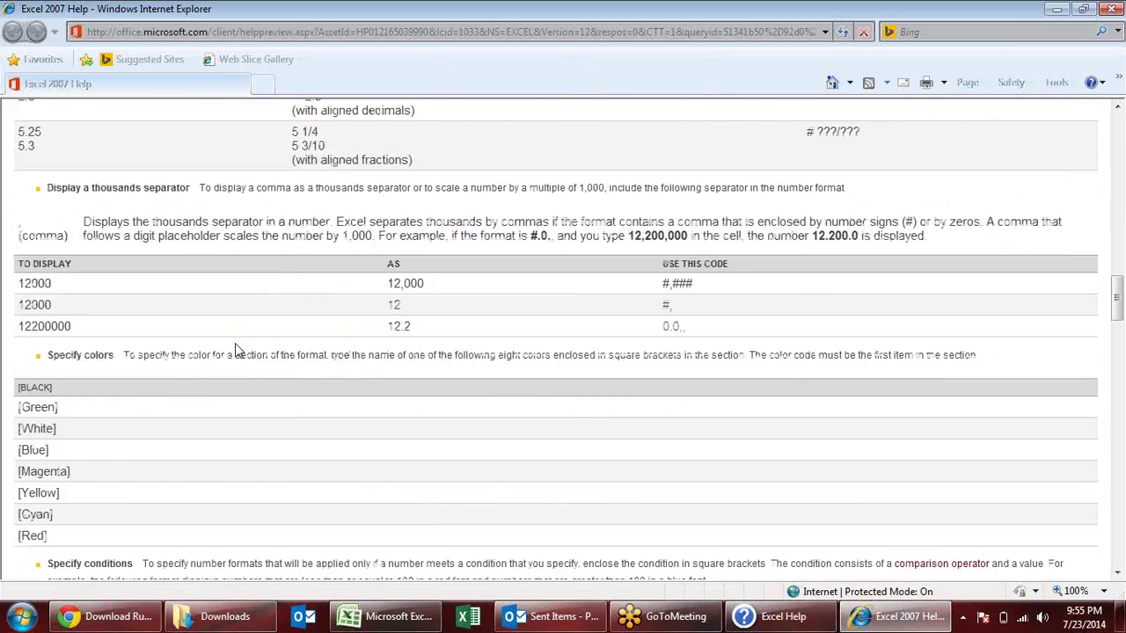
scroll(236, 349, down, 2)
scroll(281, 336, down, 2)
scroll(272, 333, down, 3)
Step: Read through the month, day and time code tables to the article's end, then scroll back up
drag(110, 311, 353, 364)
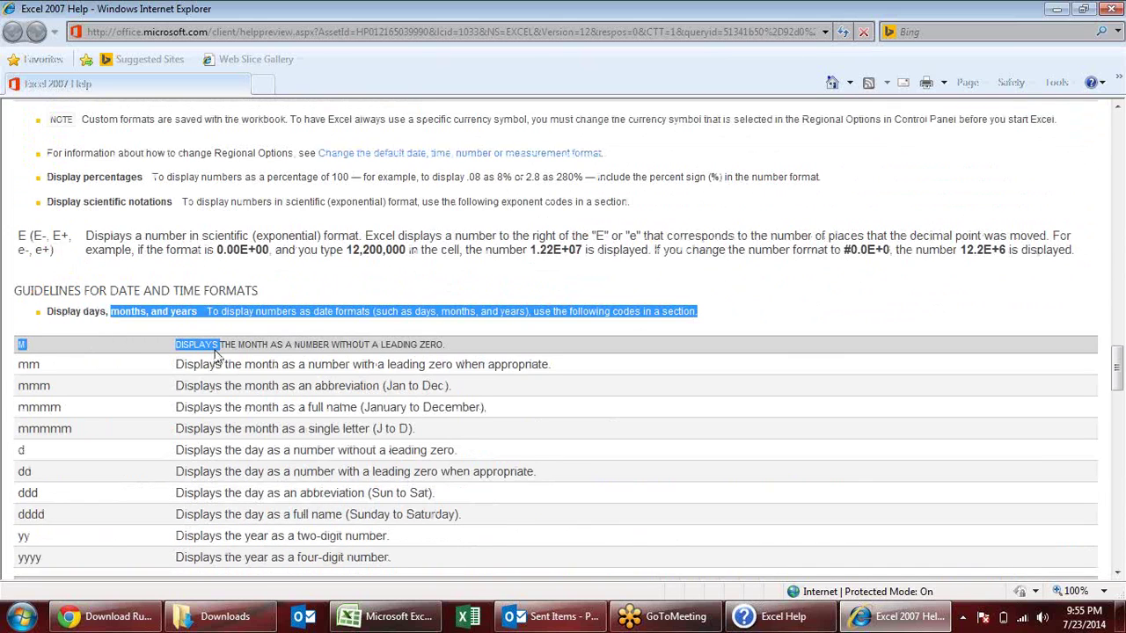
scroll(550, 340, down, 2)
click(46, 220)
scroll(302, 435, down, 1)
scroll(302, 436, down, 1)
drag(290, 316, 318, 317)
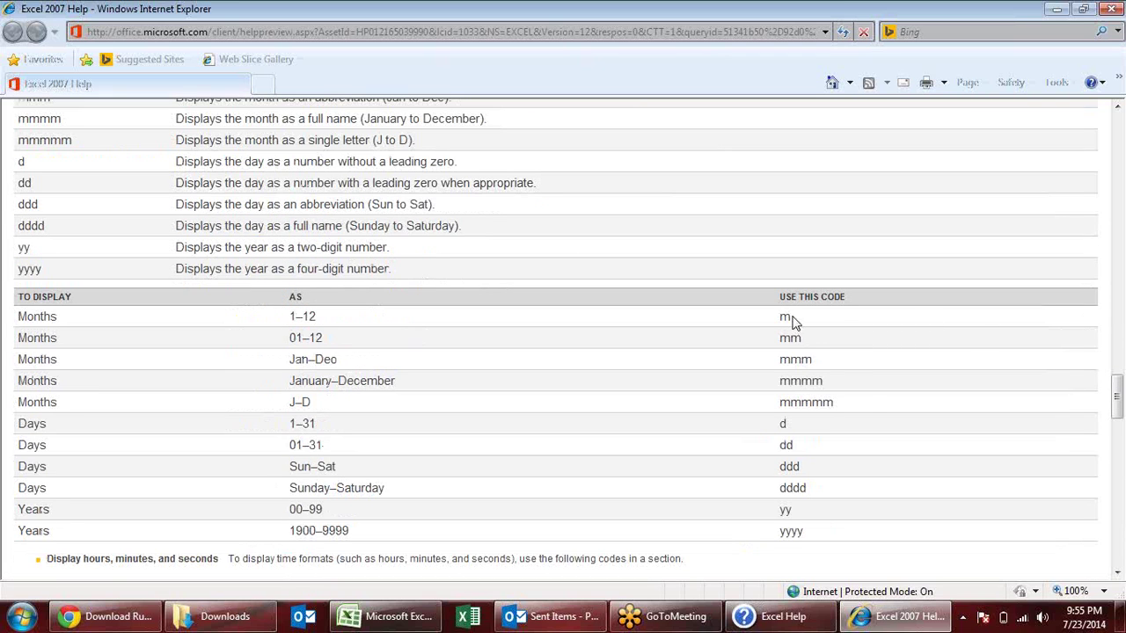
drag(792, 327, 862, 411)
scroll(659, 382, down, 1)
scroll(655, 377, down, 3)
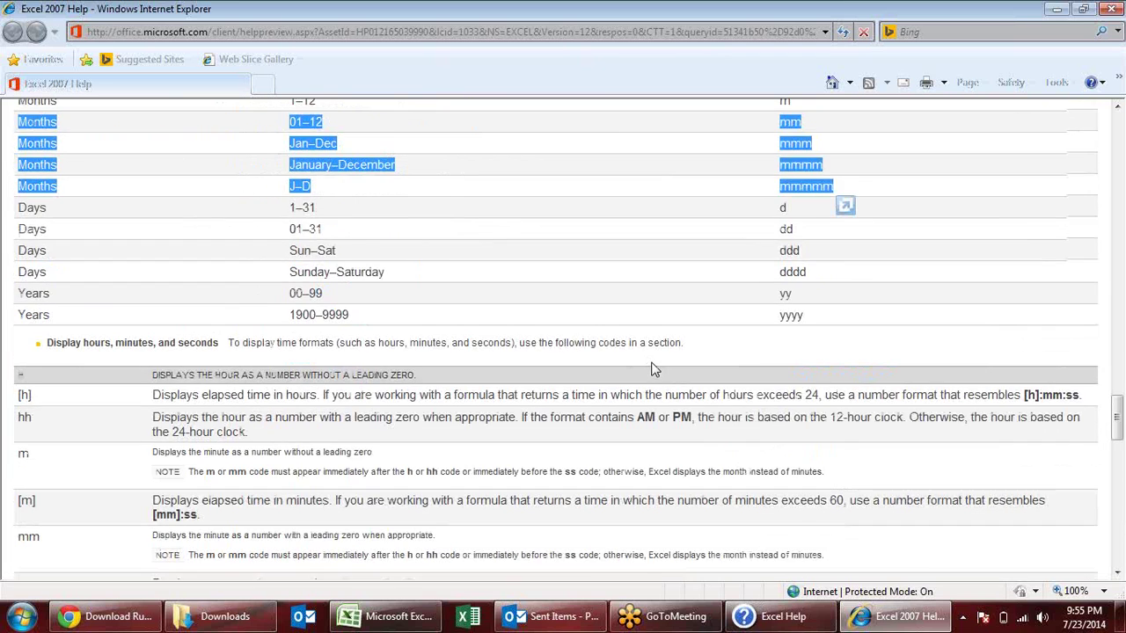
scroll(653, 369, down, 1)
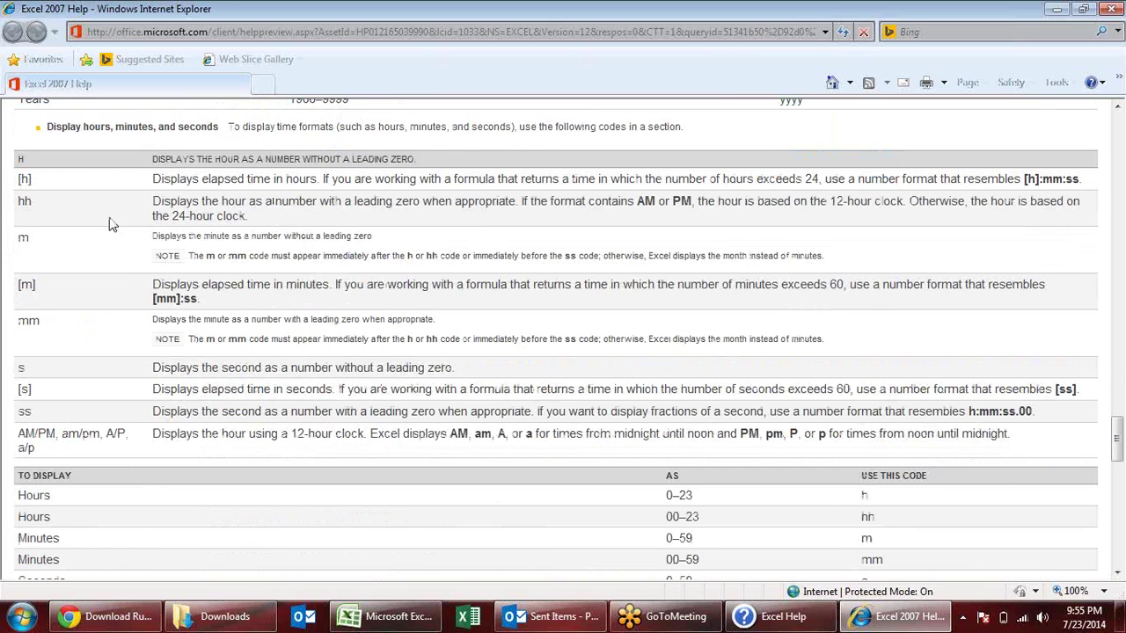
scroll(563, 382, down, 2)
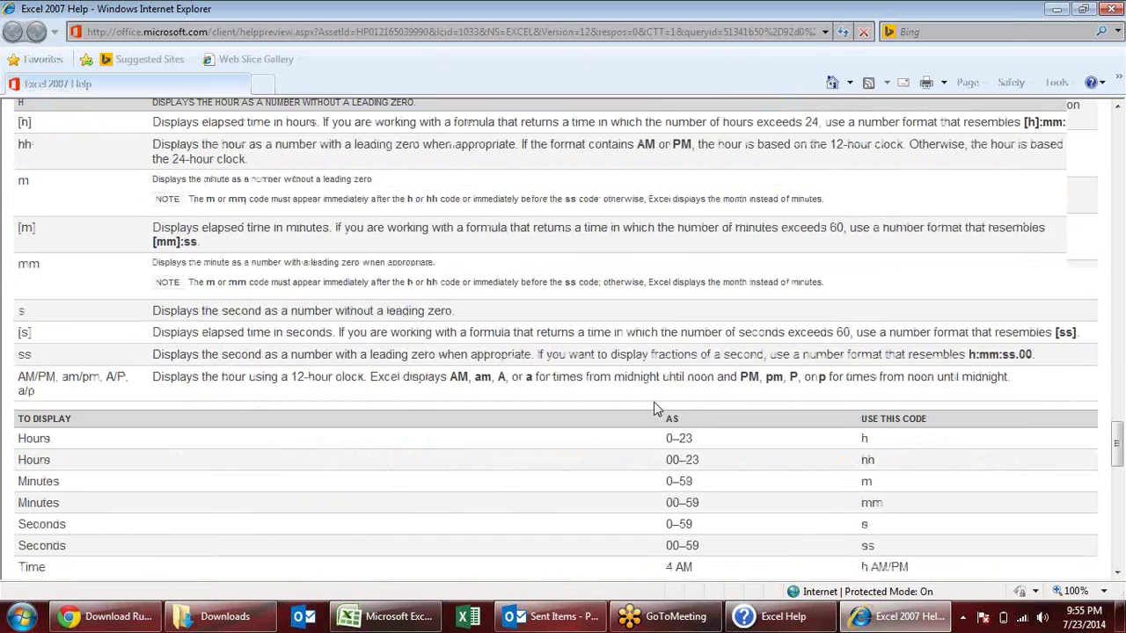
scroll(879, 377, down, 2)
scroll(638, 334, down, 1)
scroll(637, 332, down, 2)
scroll(637, 333, down, 2)
scroll(637, 331, down, 3)
scroll(637, 331, down, 2)
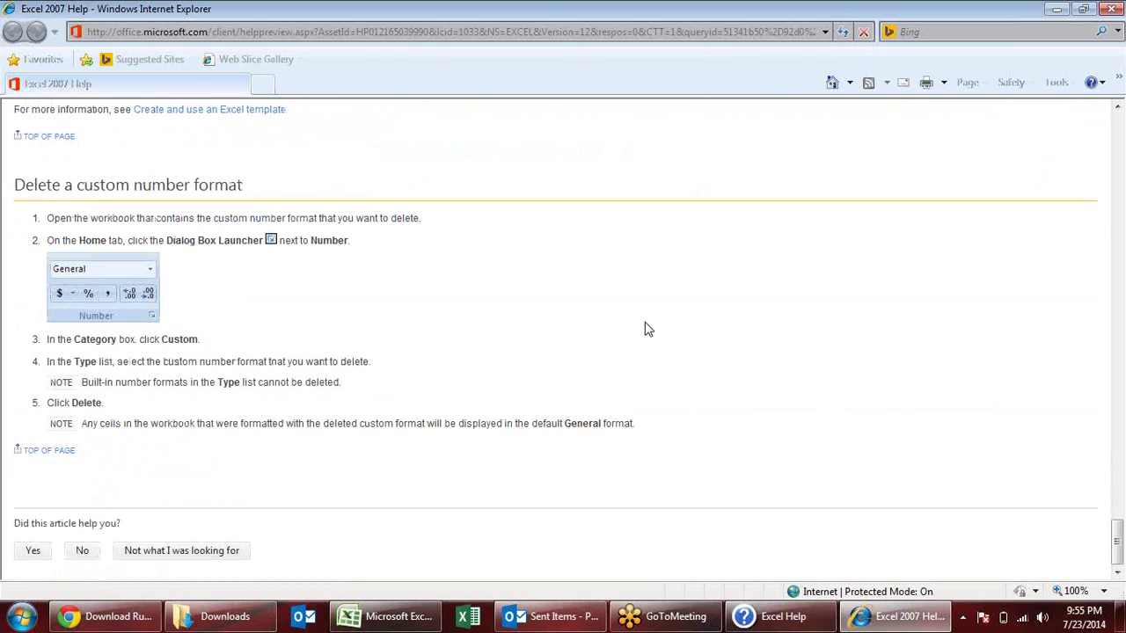
mouse_move(1110, 541)
mouse_down()
mouse_move(1086, 382)
mouse_move(955, 113)
mouse_up()
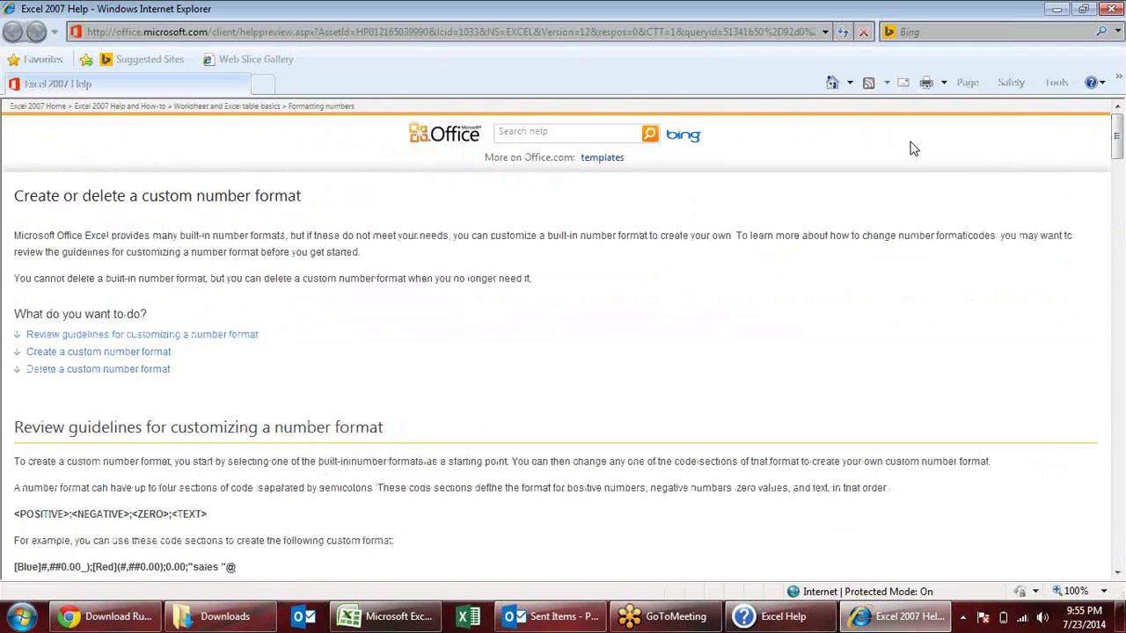
Step: Close the help article and the Excel Help window, then select cell G13
click(1117, 8)
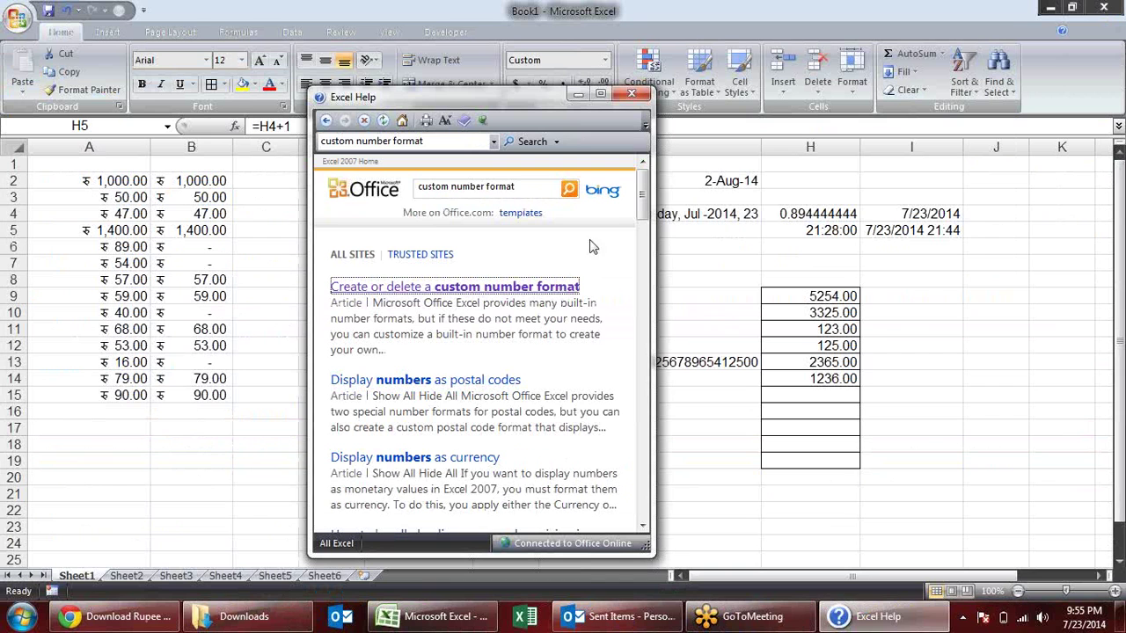
click(644, 93)
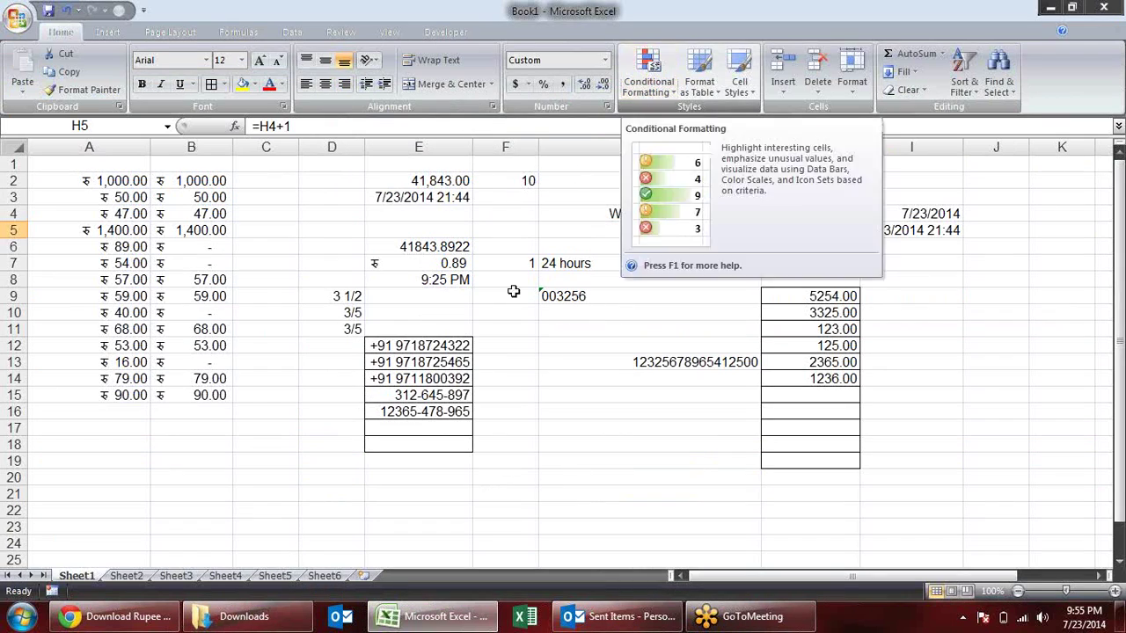
click(554, 360)
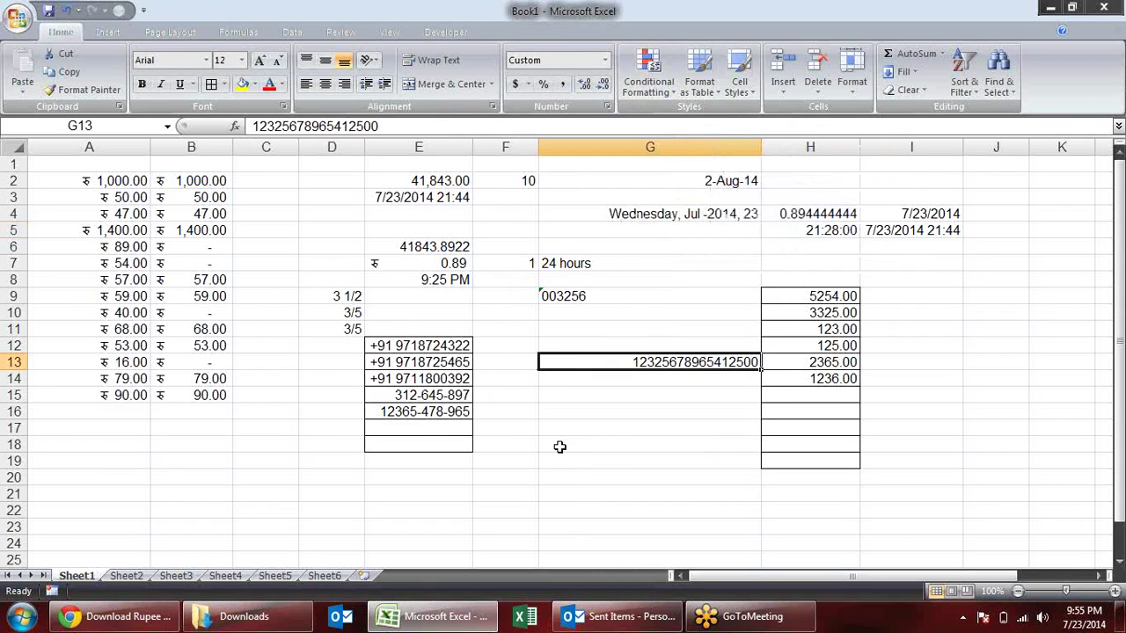